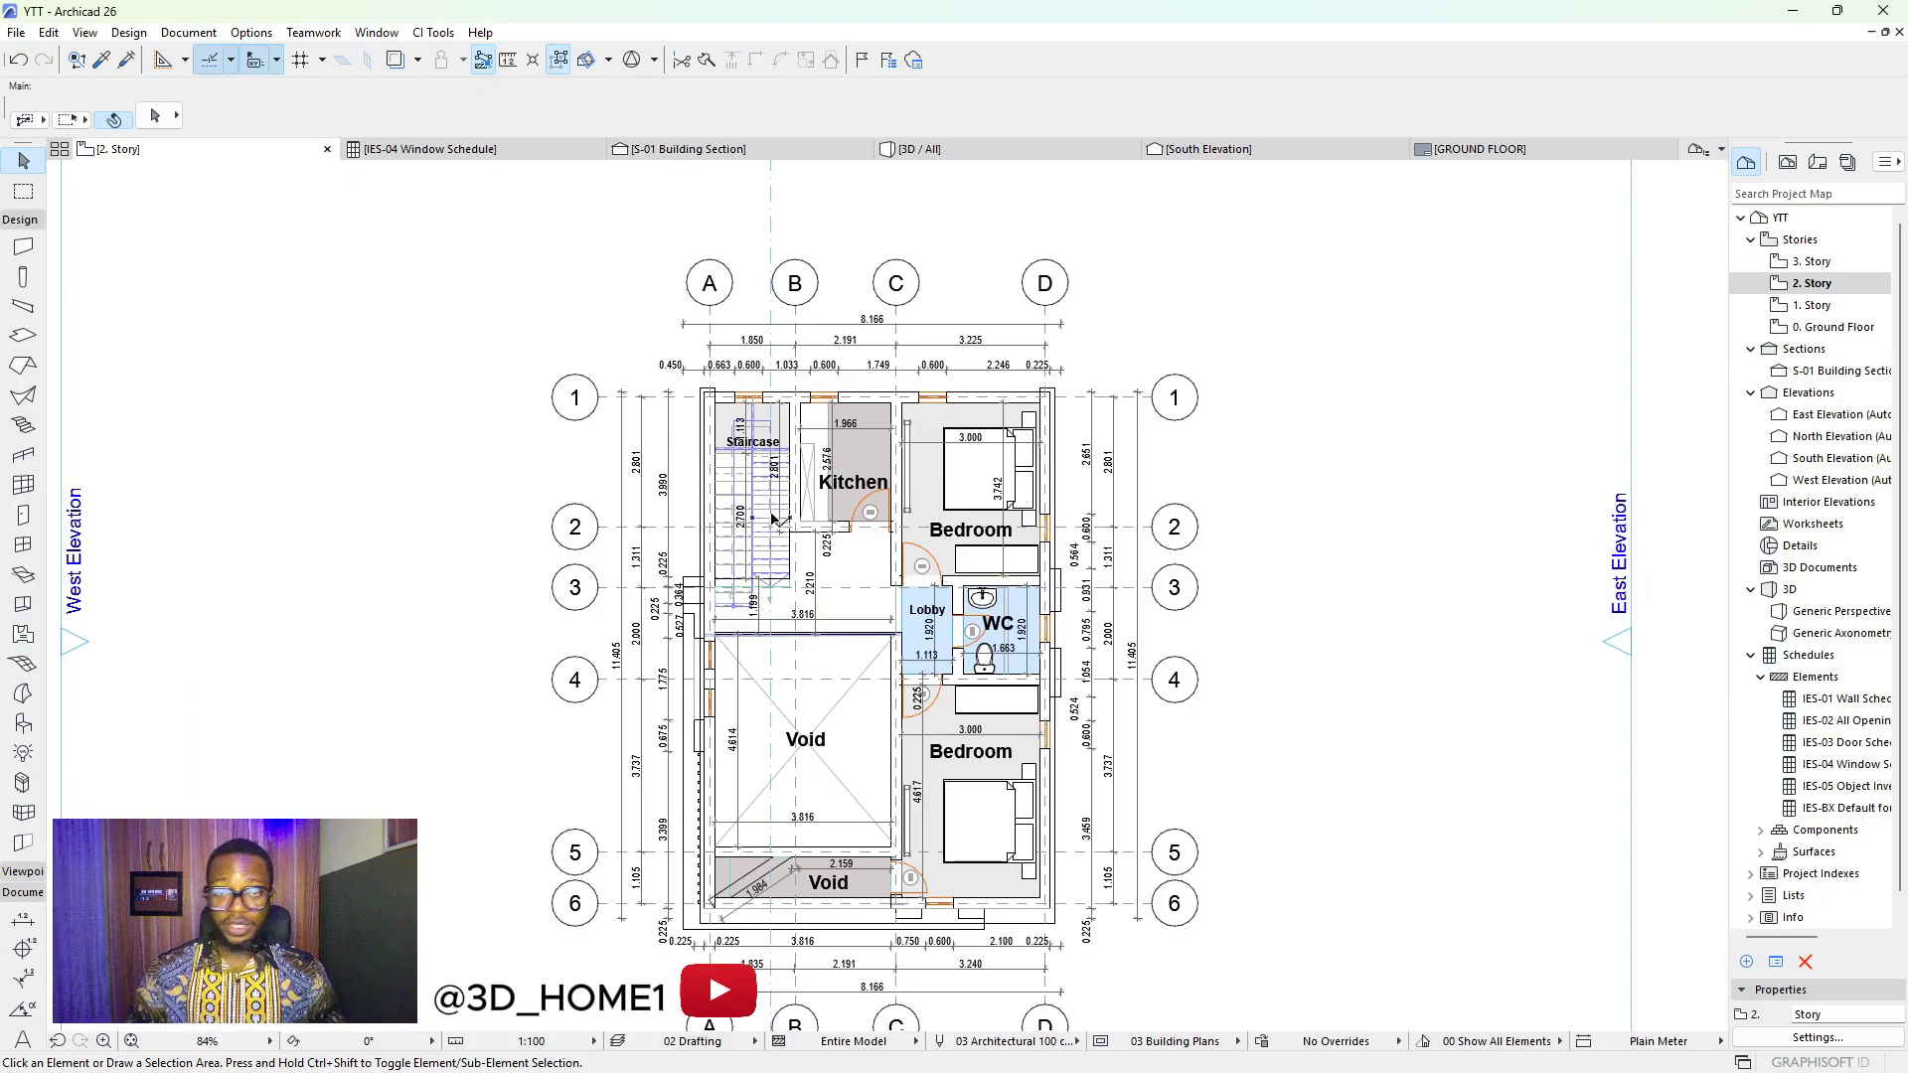
scroll(774, 519, up, 3)
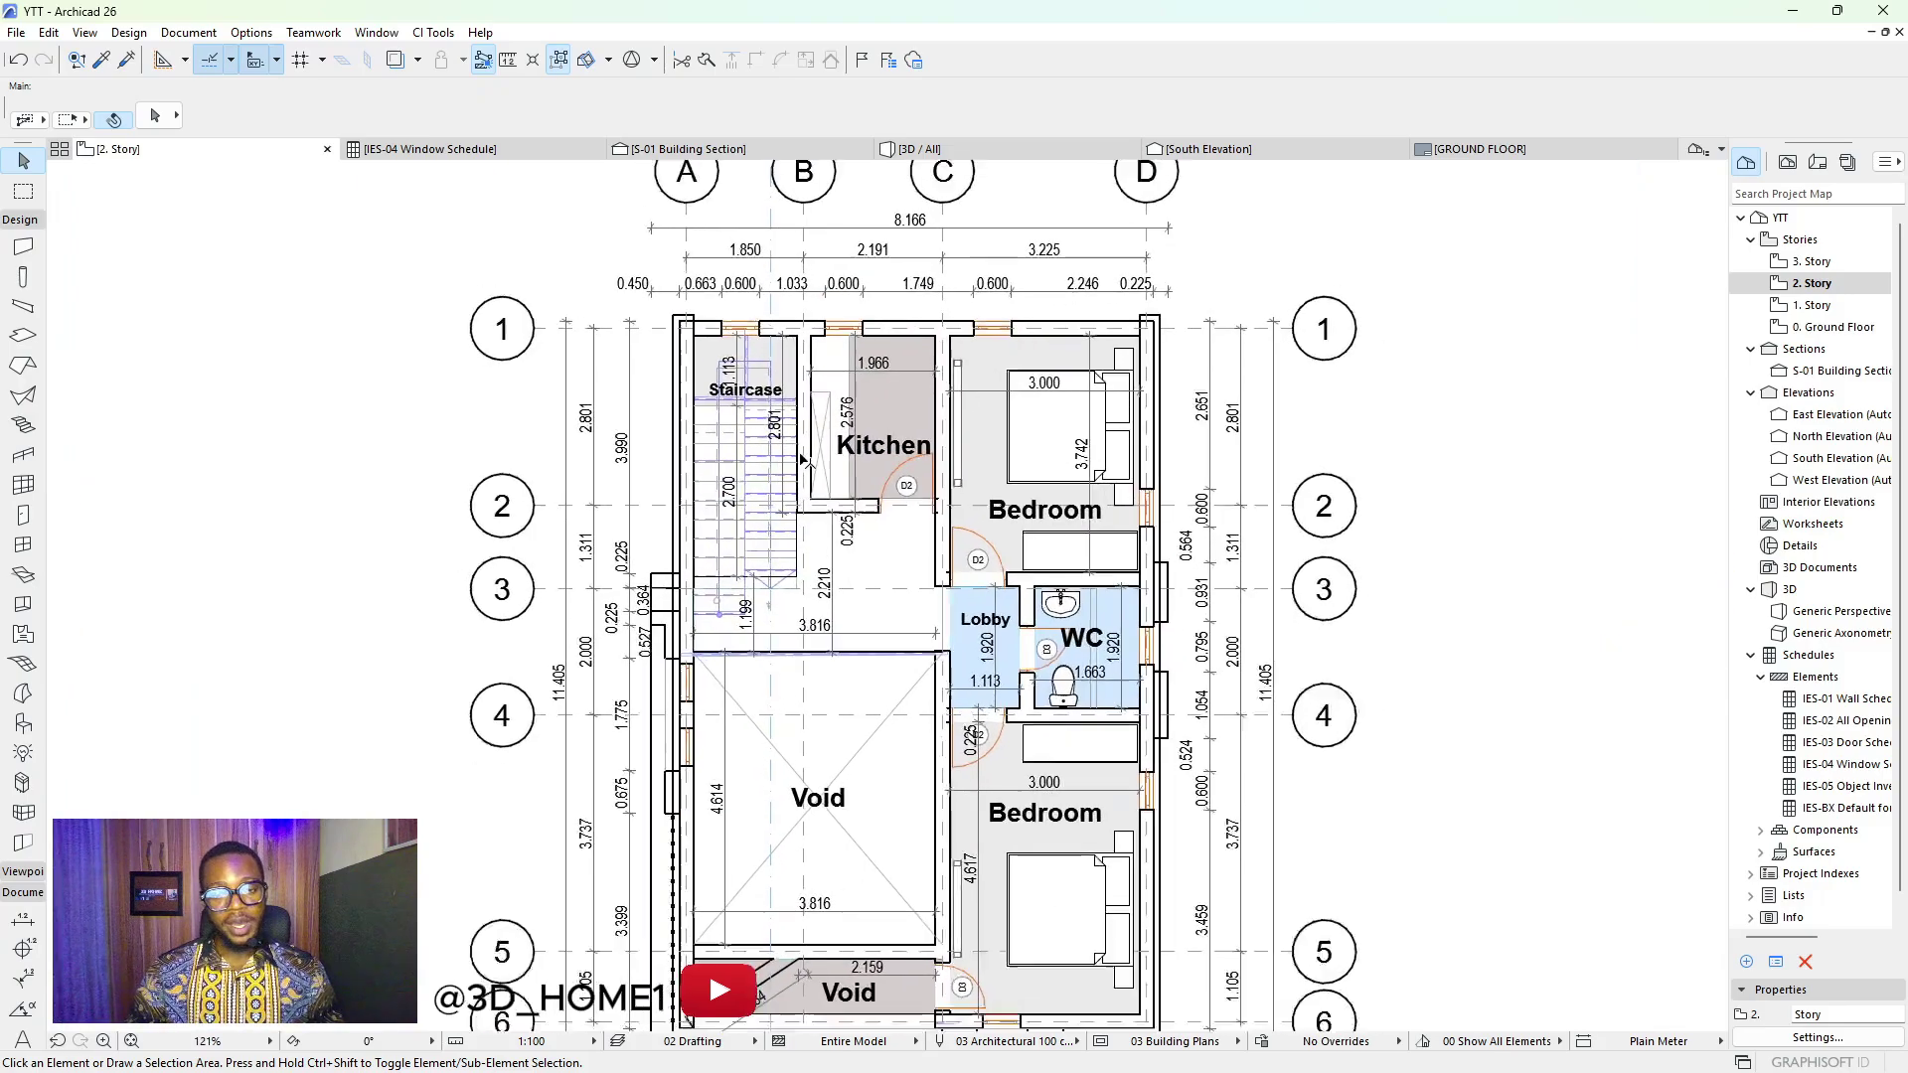
scroll(803, 461, down, 3)
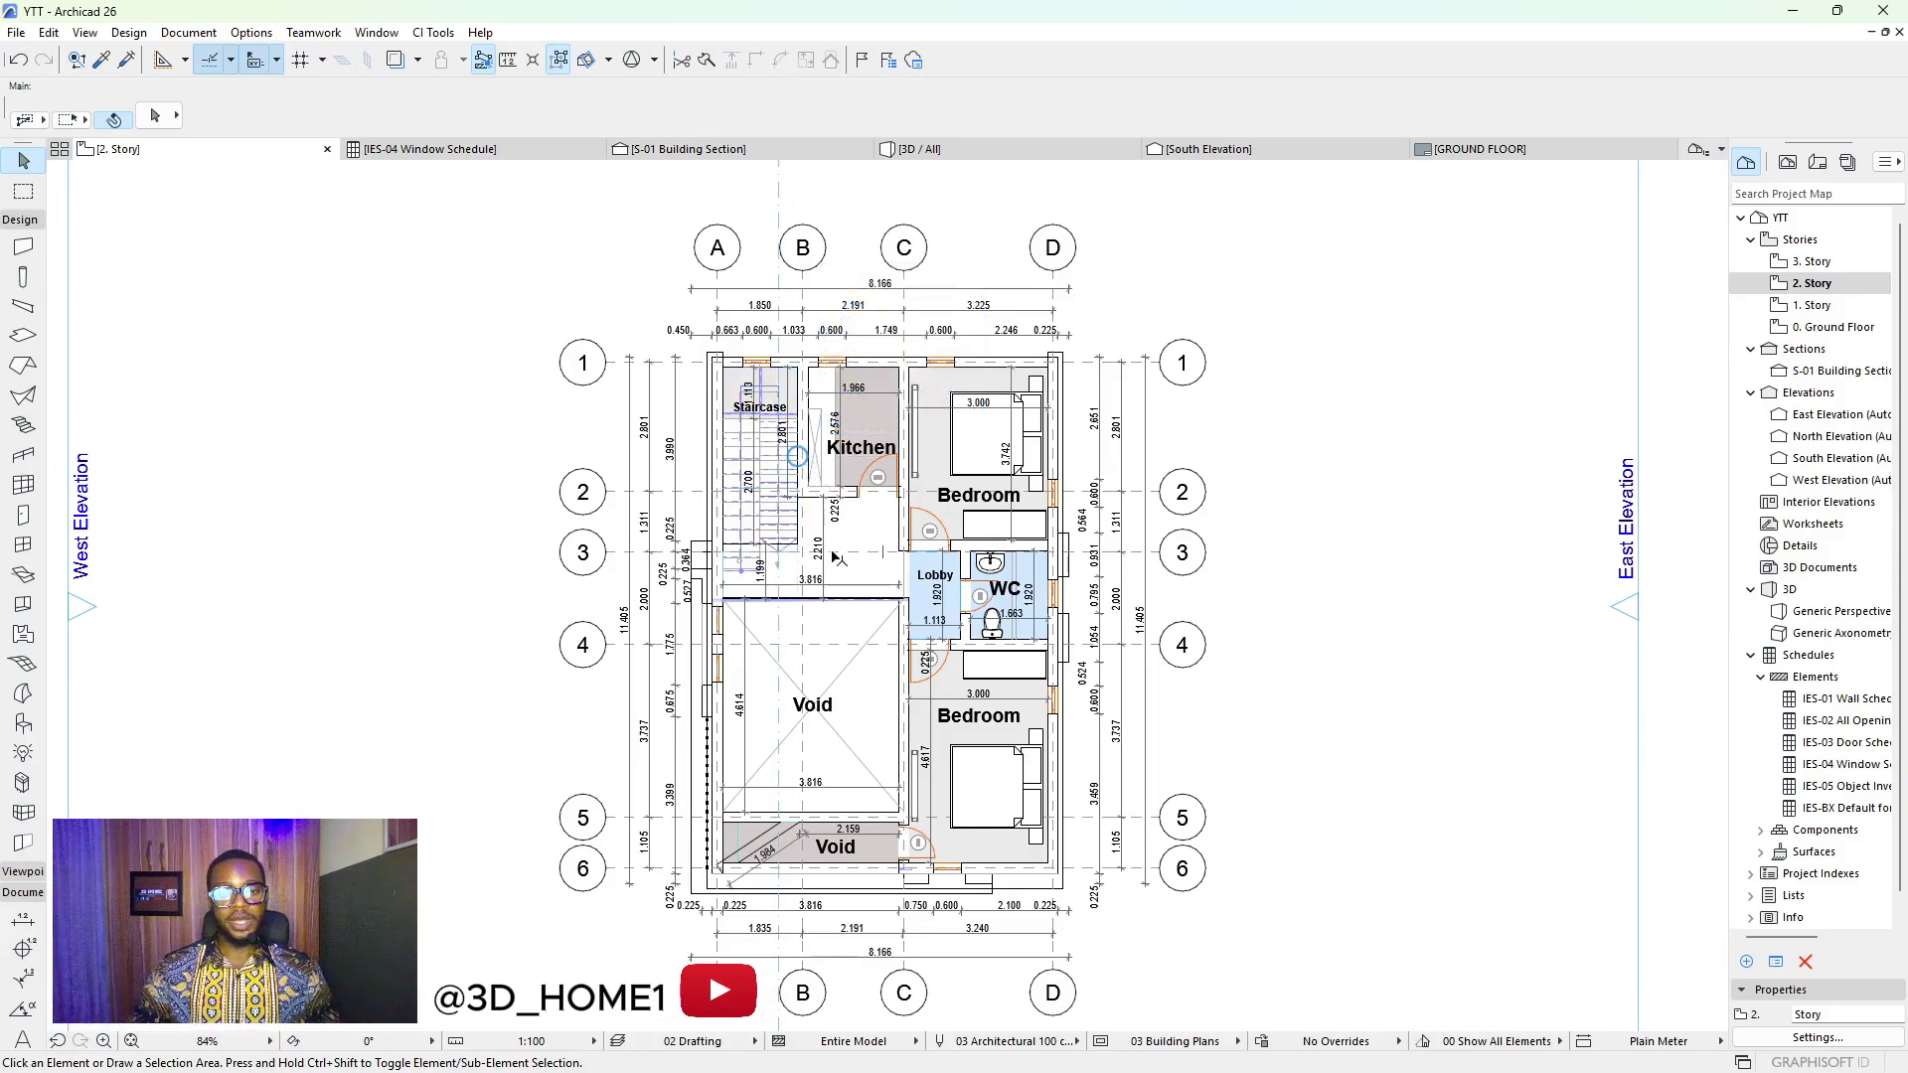
scroll(833, 569, down, 5)
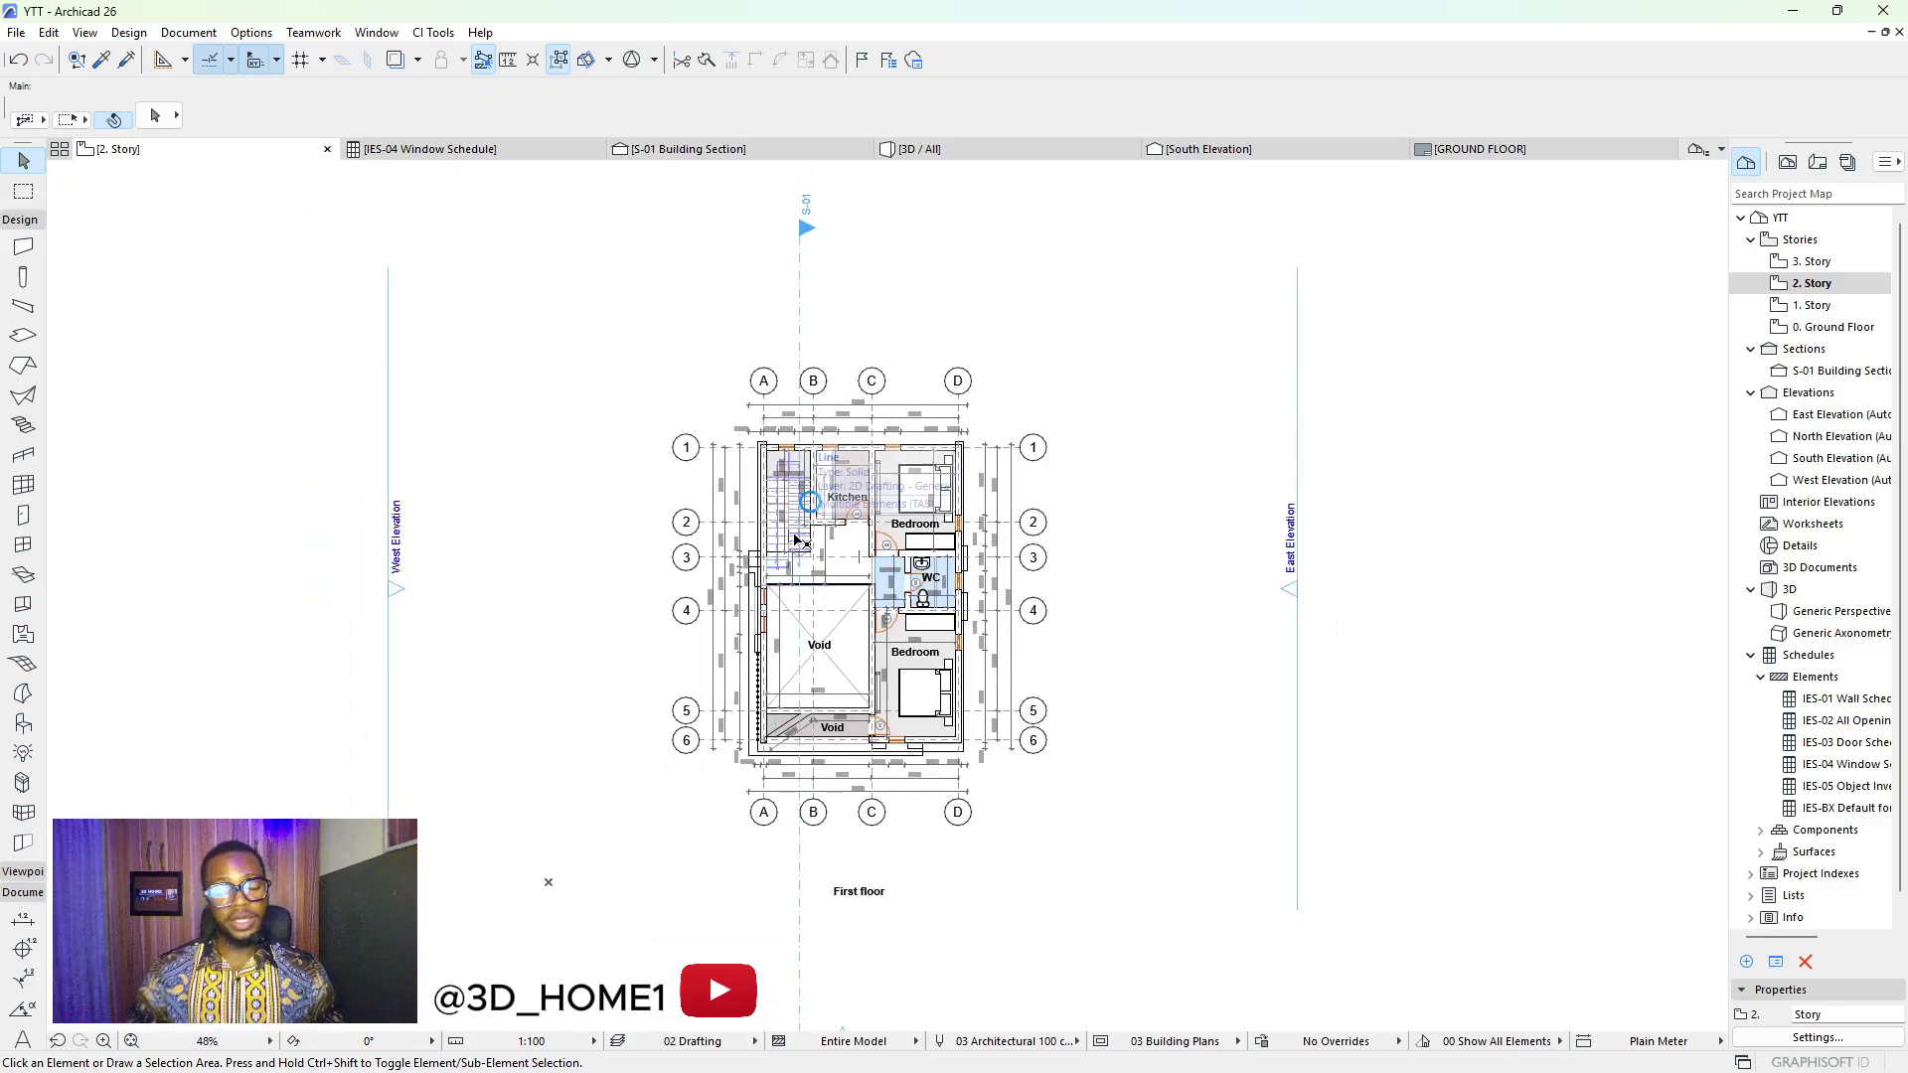
scroll(795, 542, up, 3)
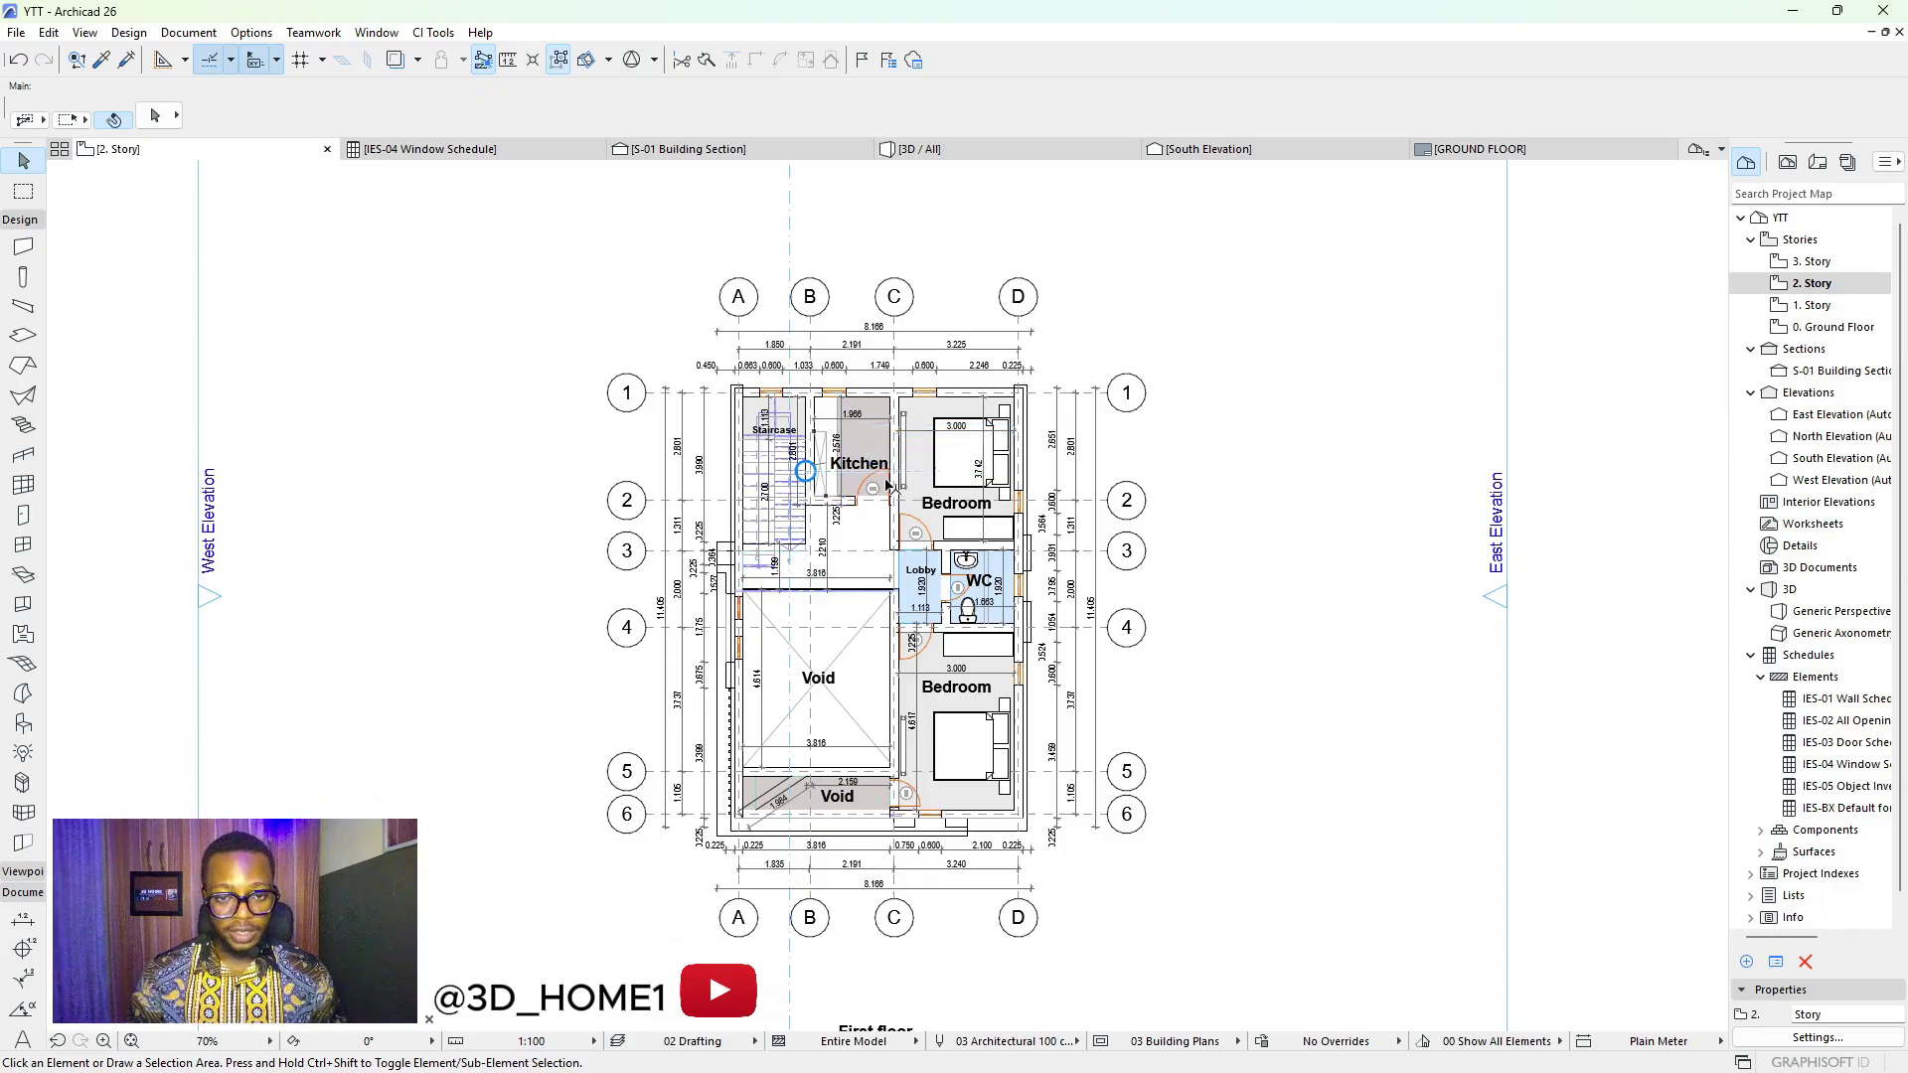
scroll(780, 394, up, 4)
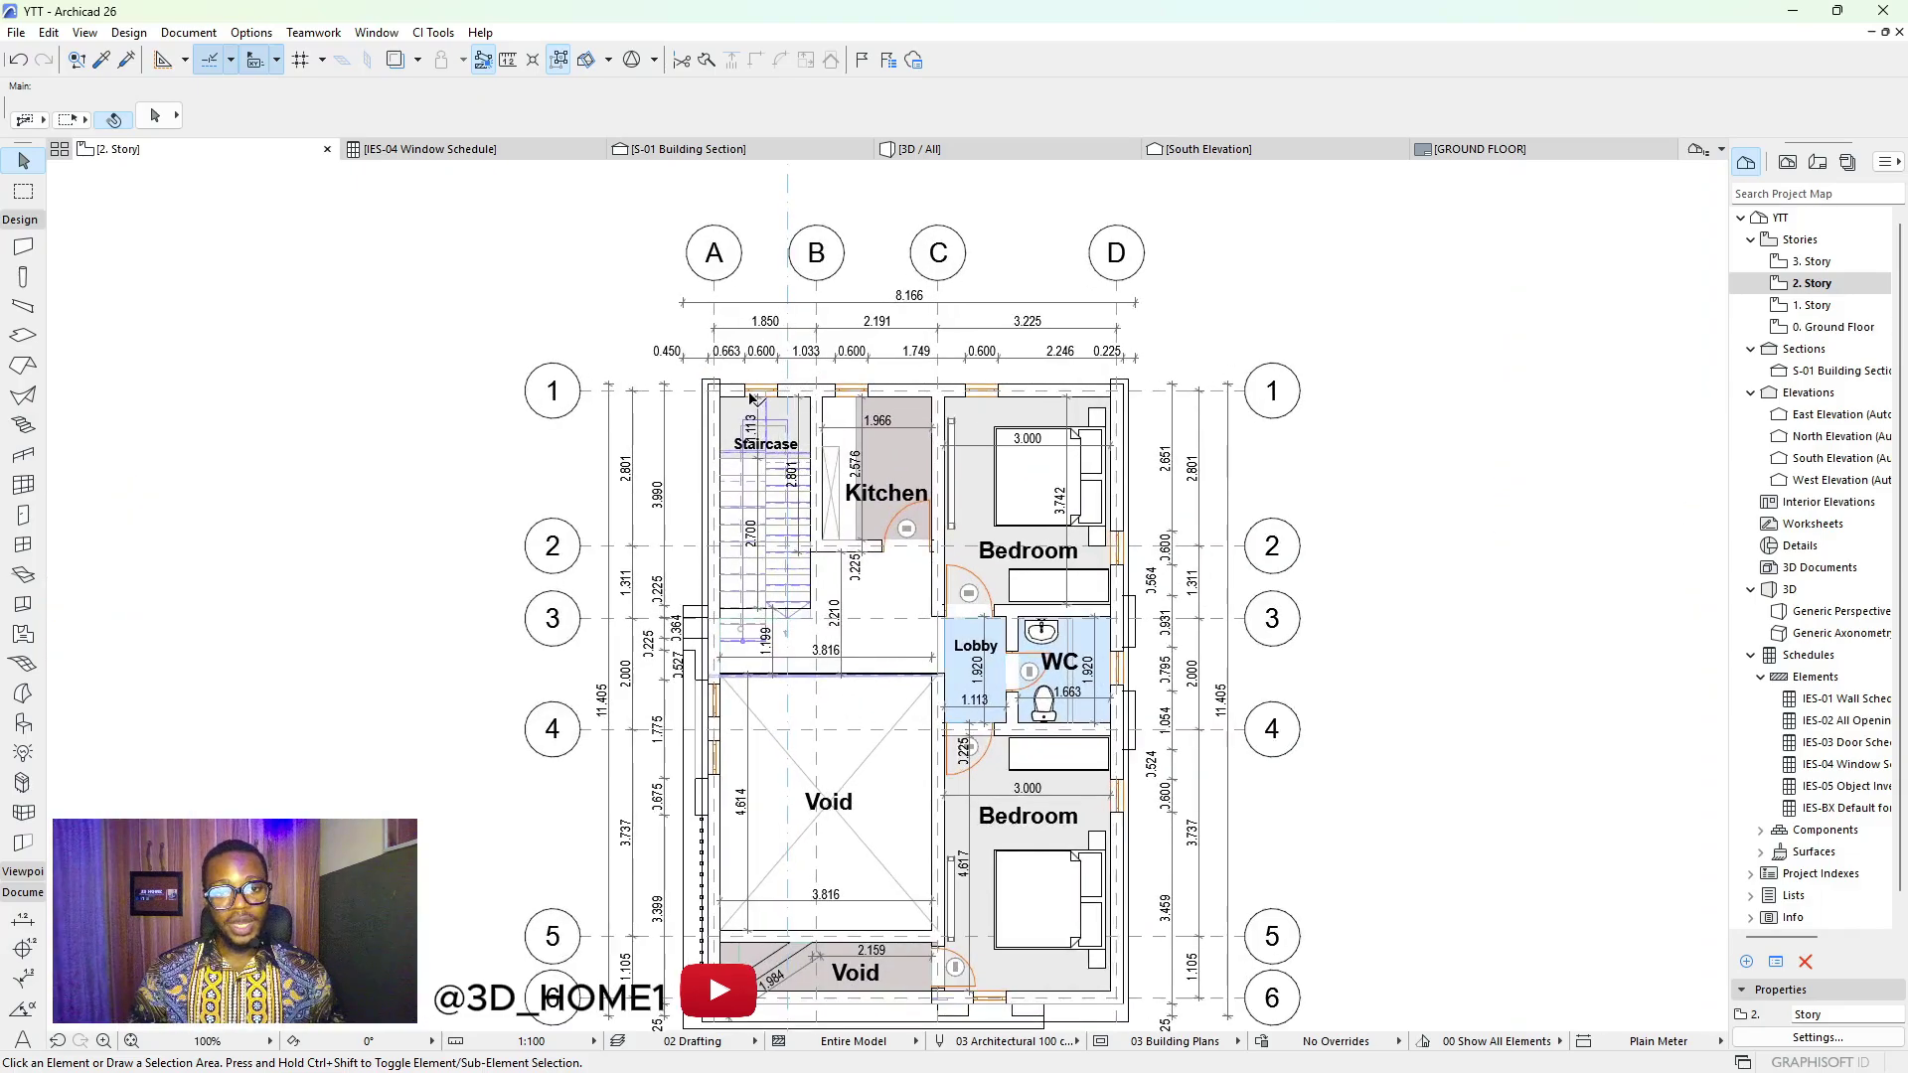
scroll(319, 488, down, 2)
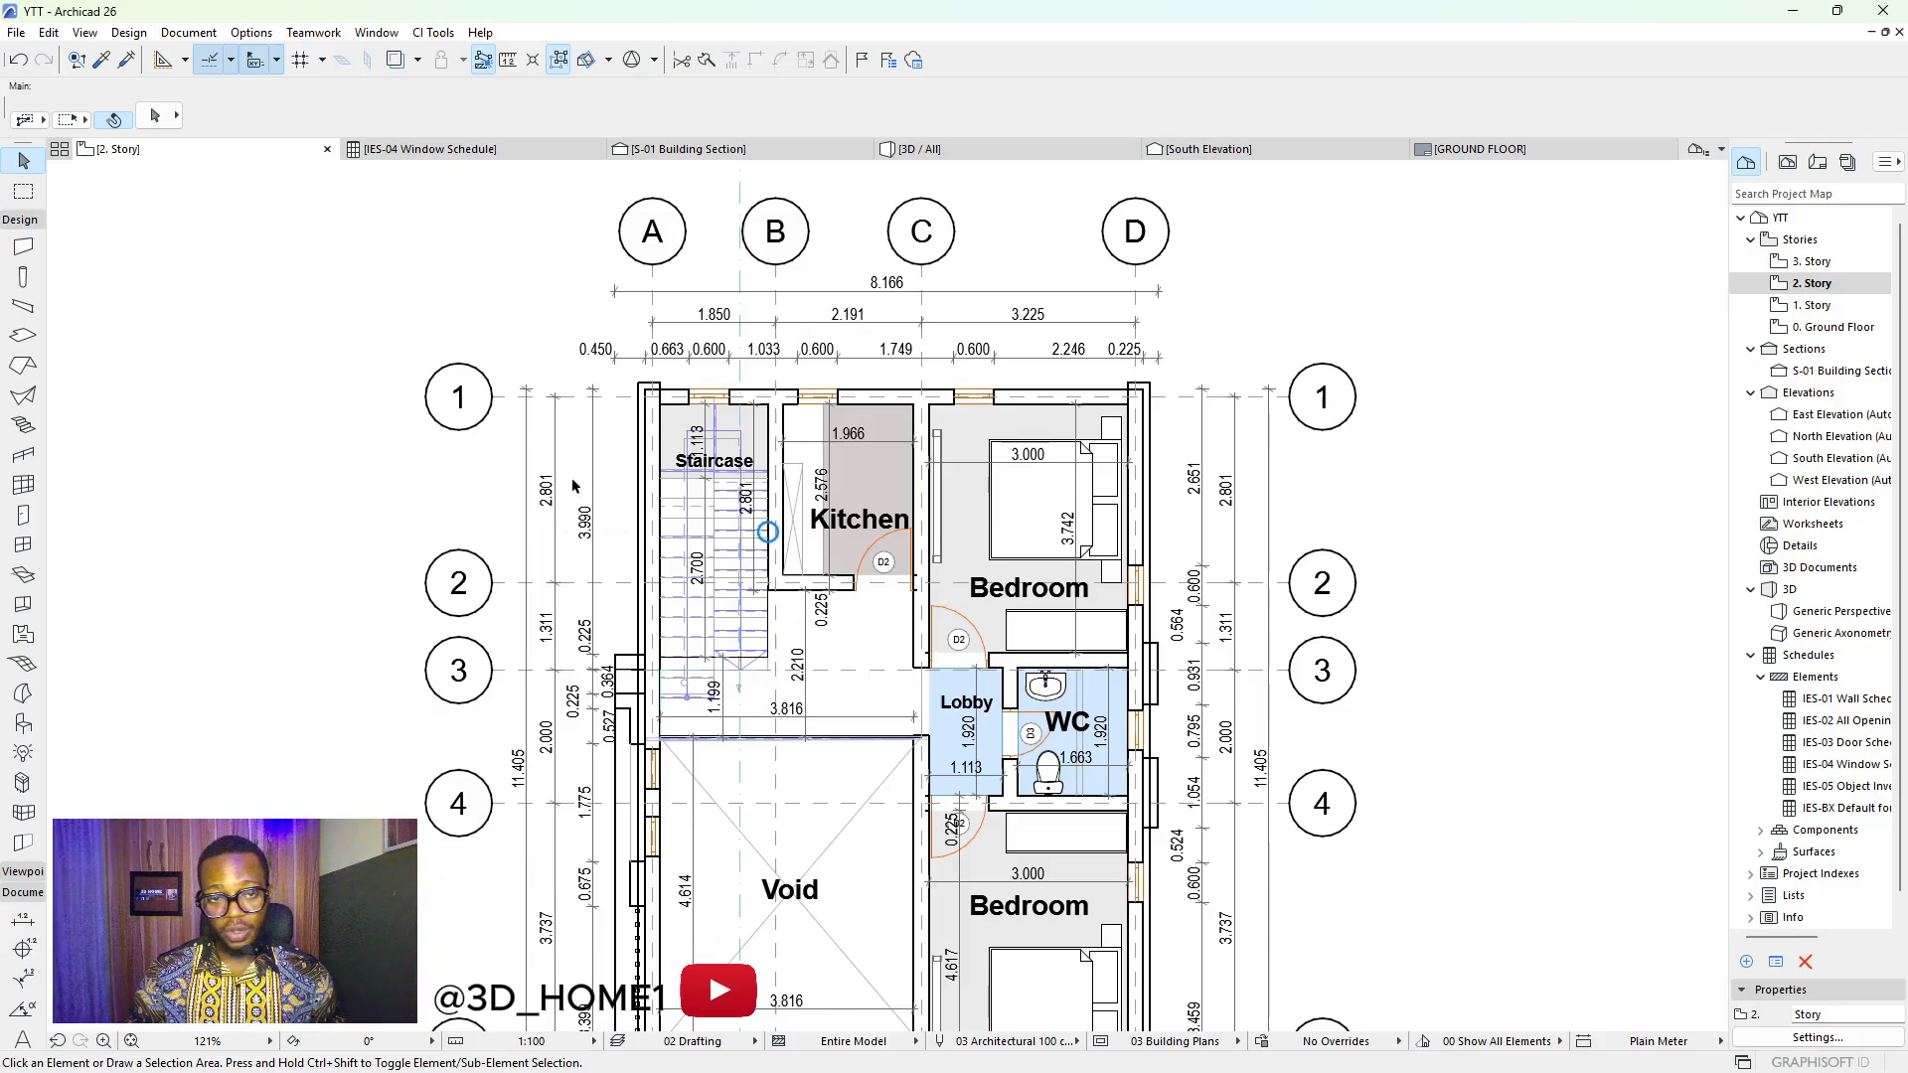
Select all doors on the 2. Story floor plan with the Door tool and clear the selection
click(23, 515)
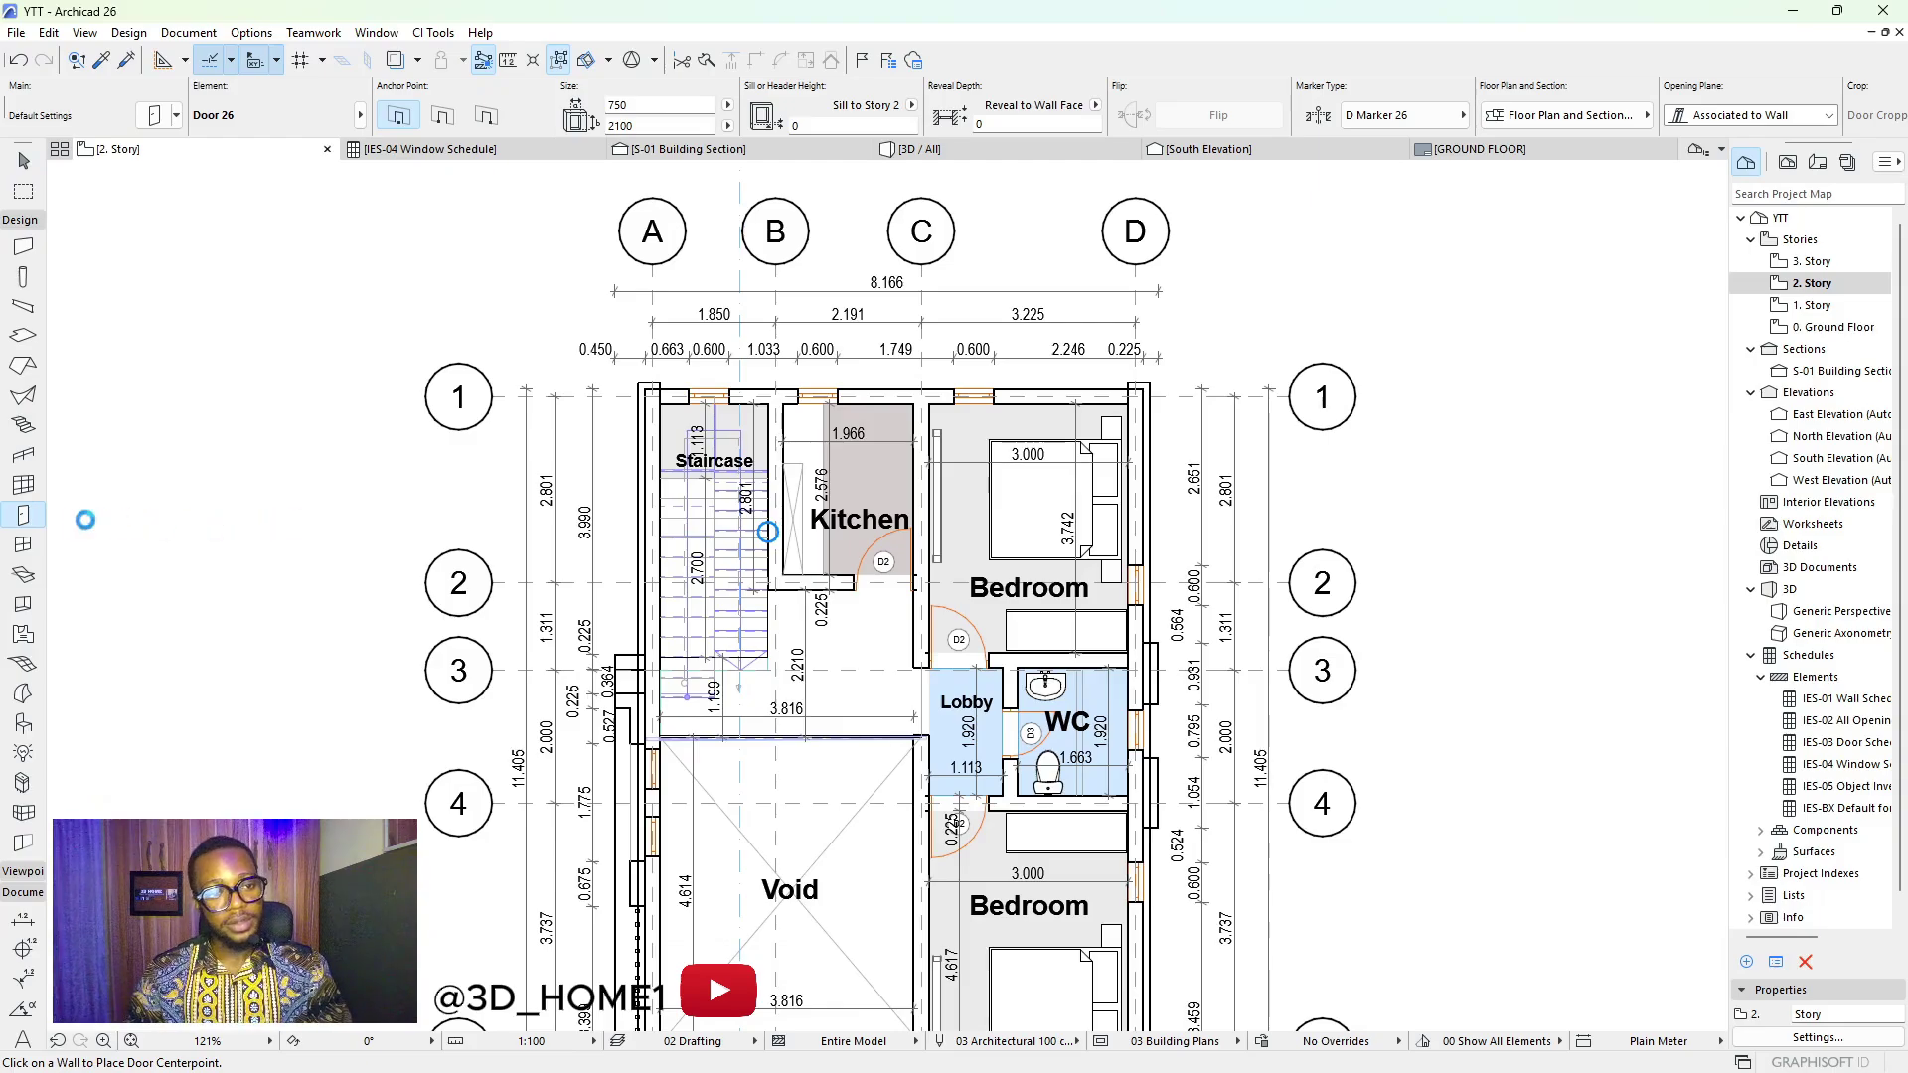
key(Escape)
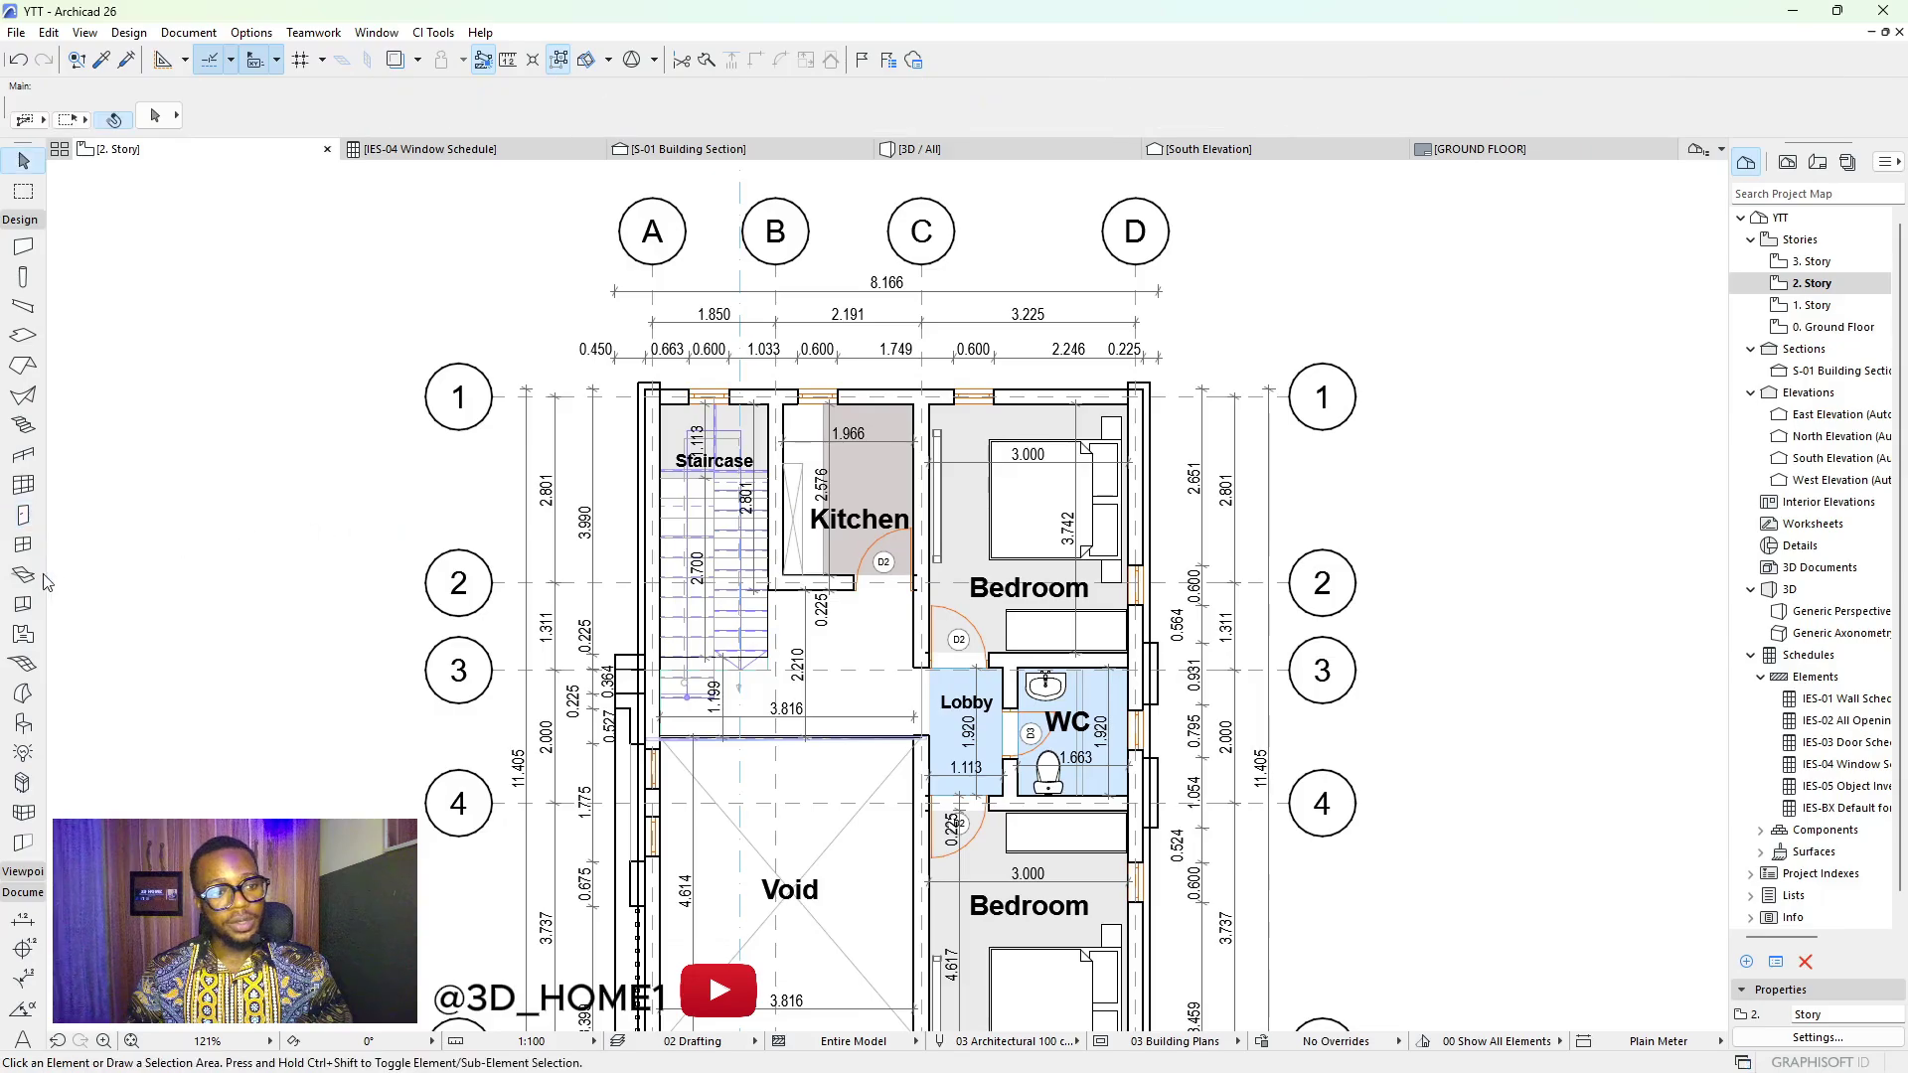
click(40, 518)
key(ctrl+a)
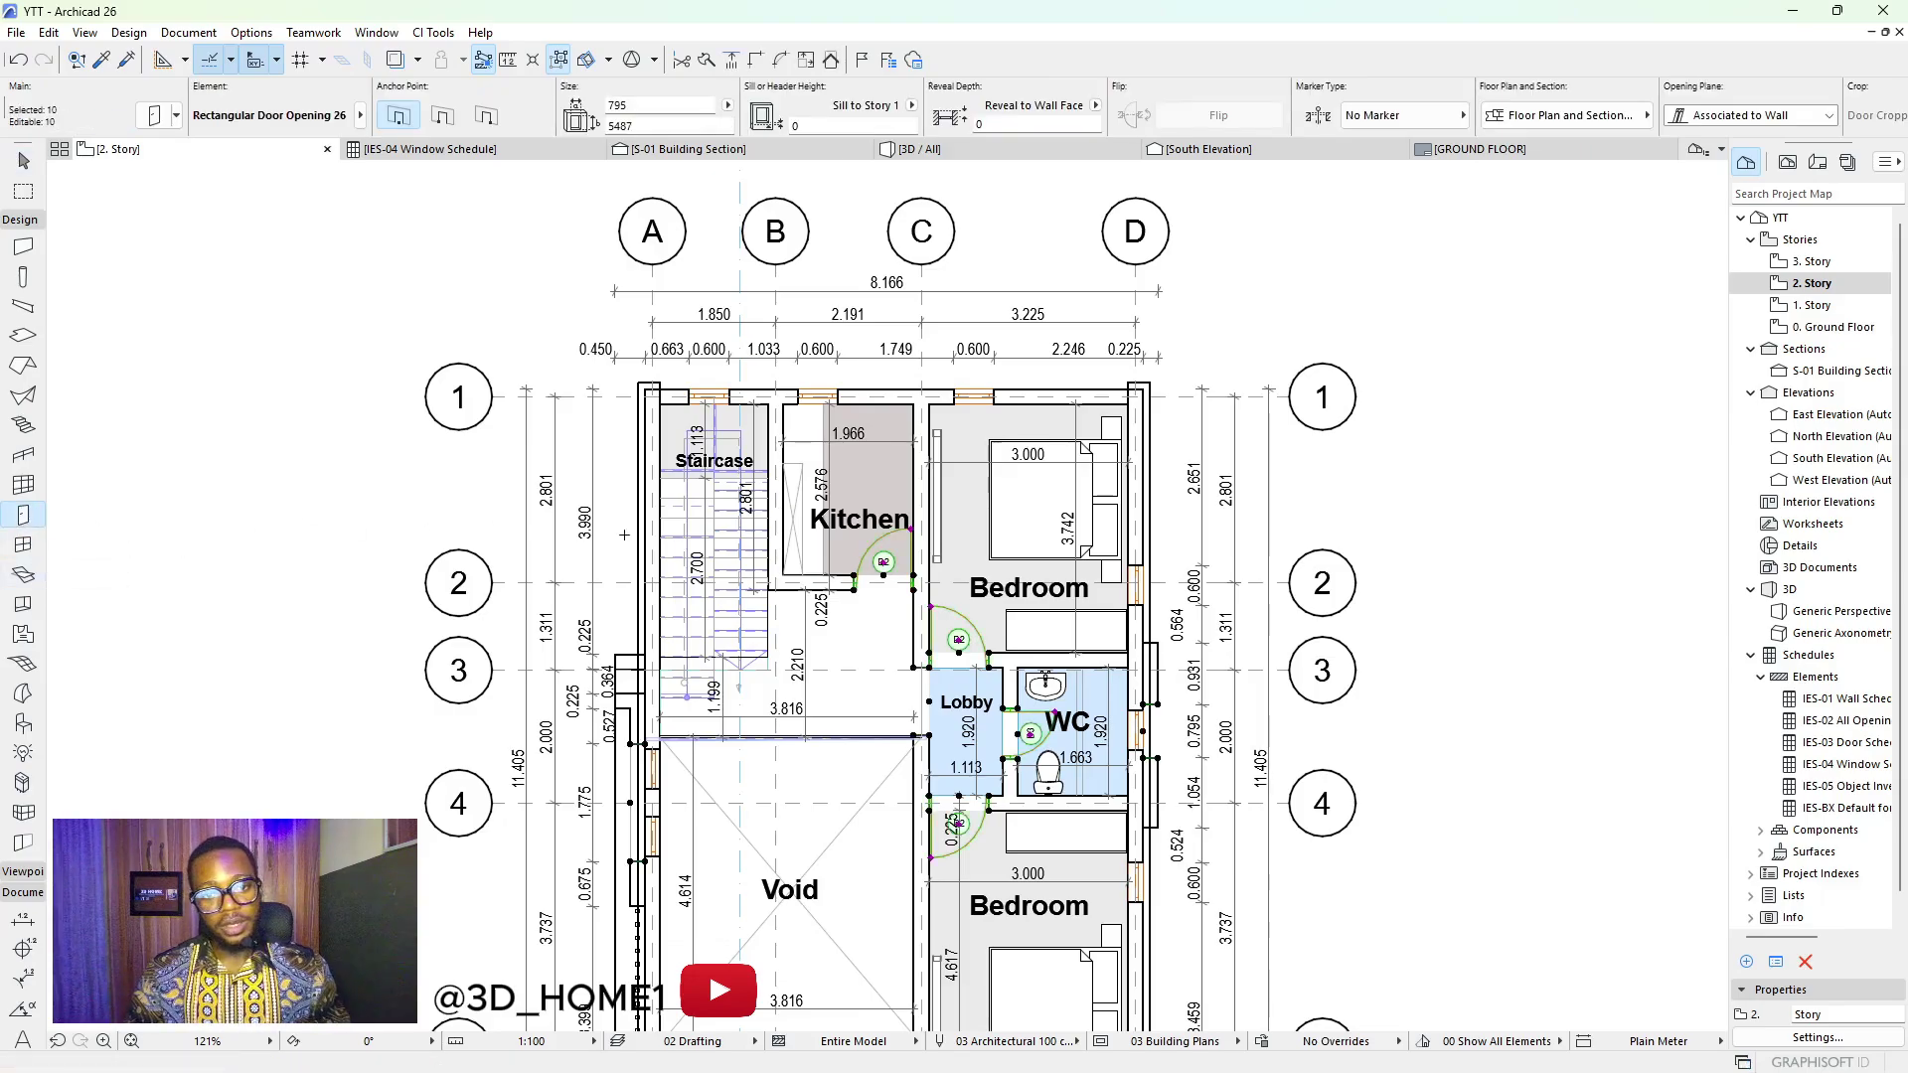
scroll(624, 535, up, 5)
scroll(759, 484, down, 8)
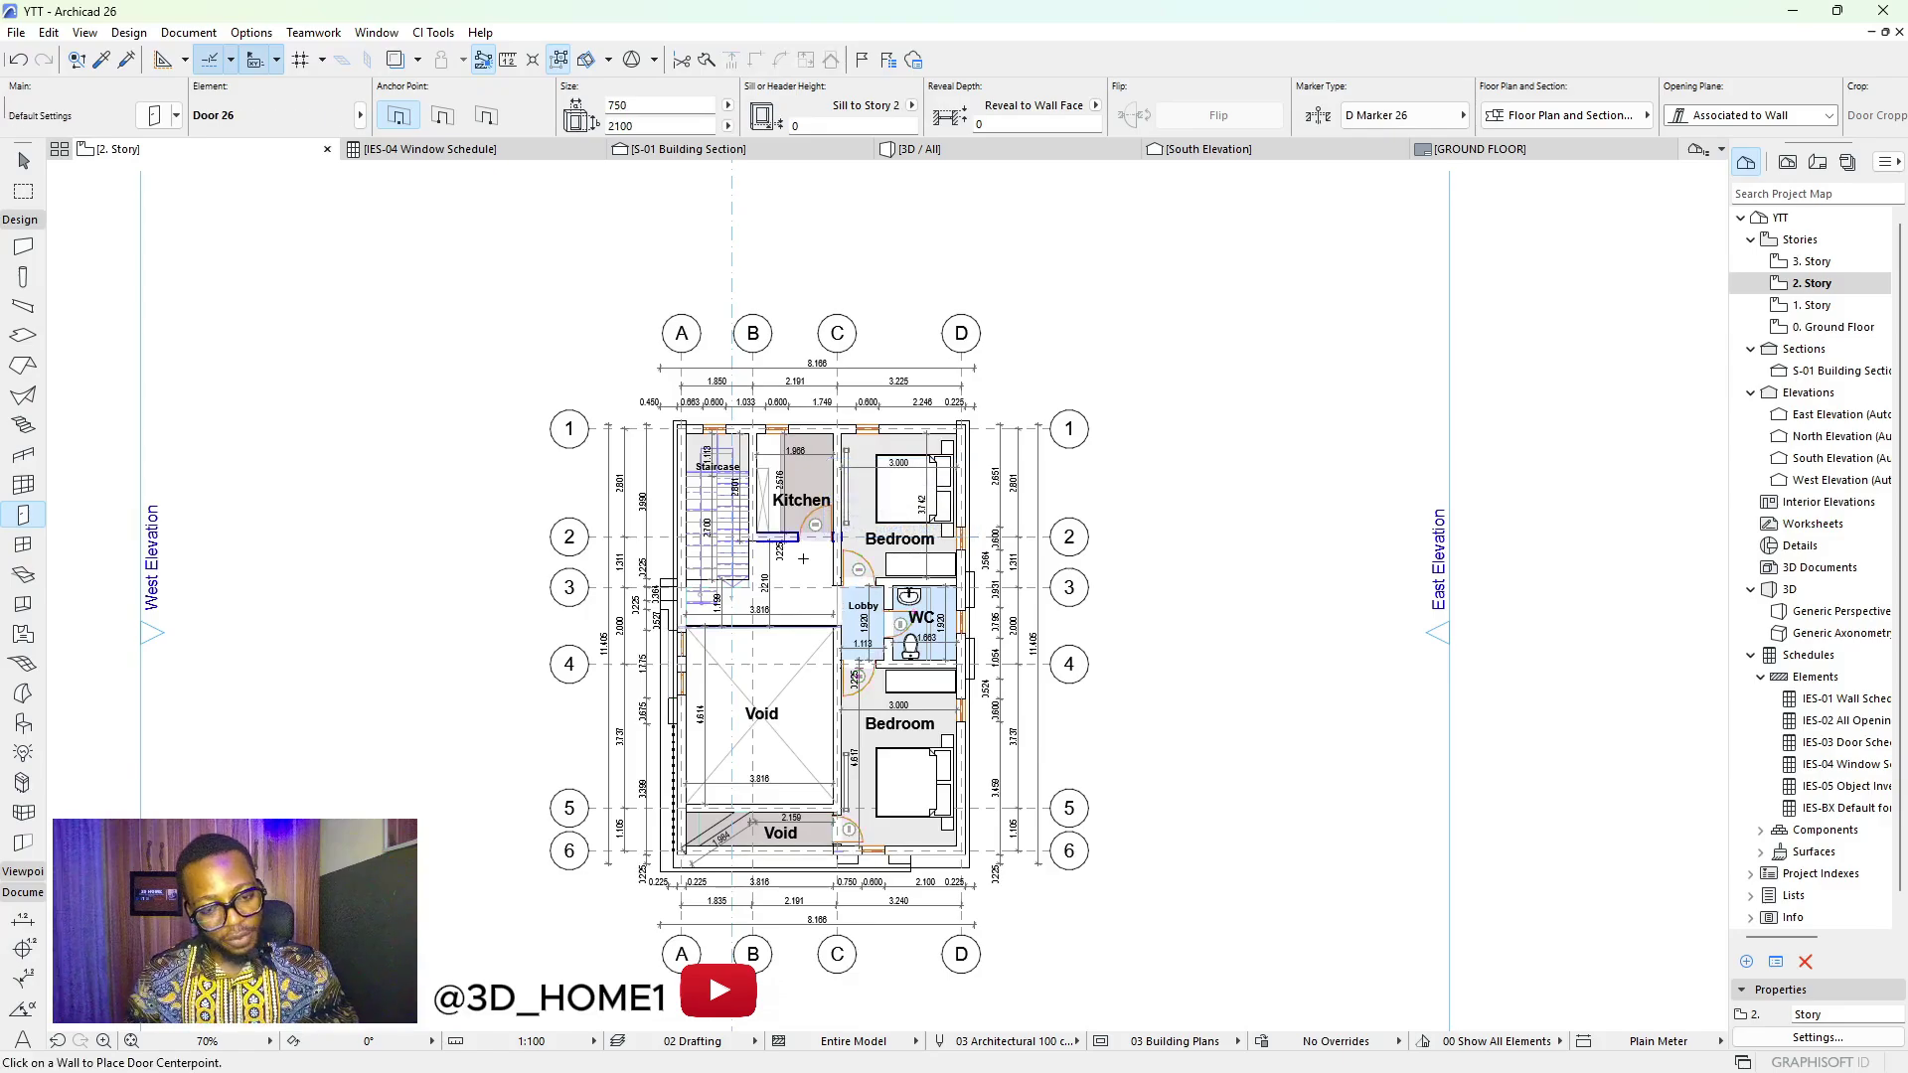
key(Escape)
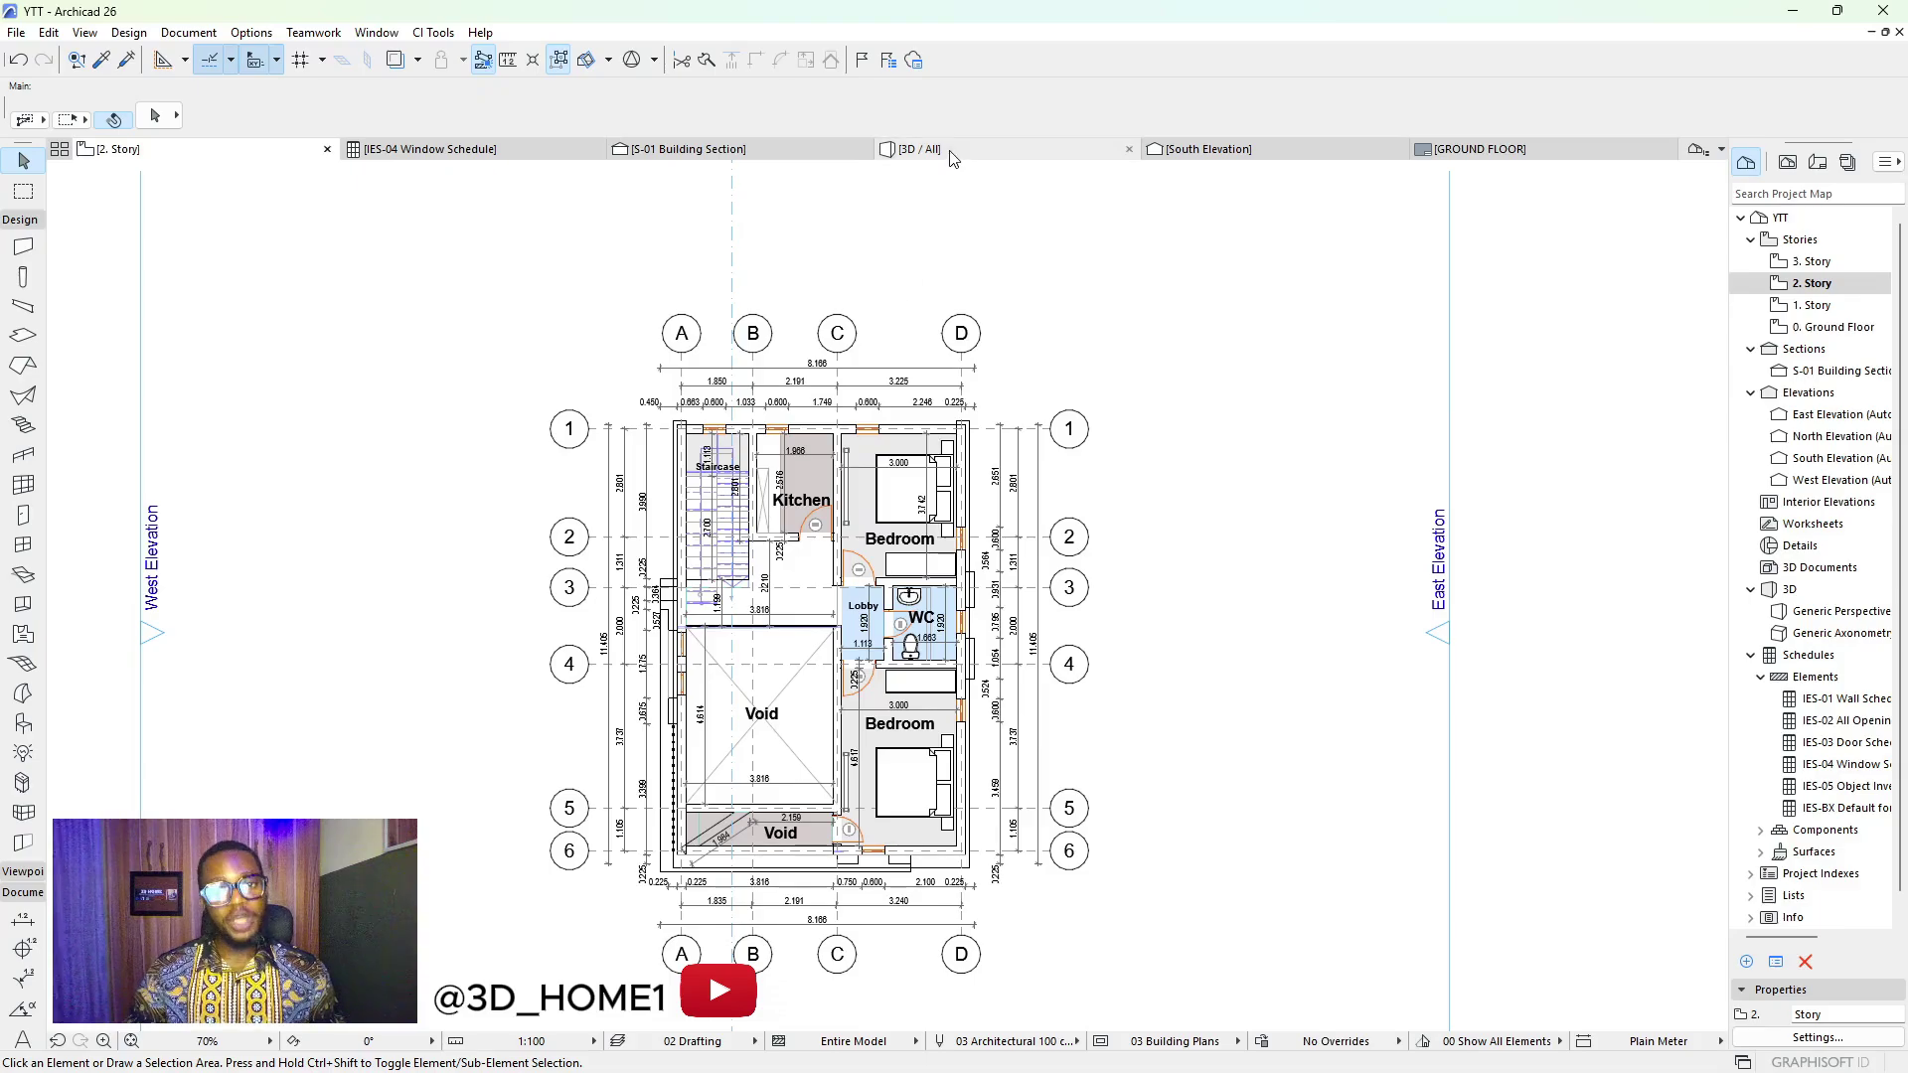
Open the 3D view, select every door in the building with the Door tool and clear the selection
click(919, 150)
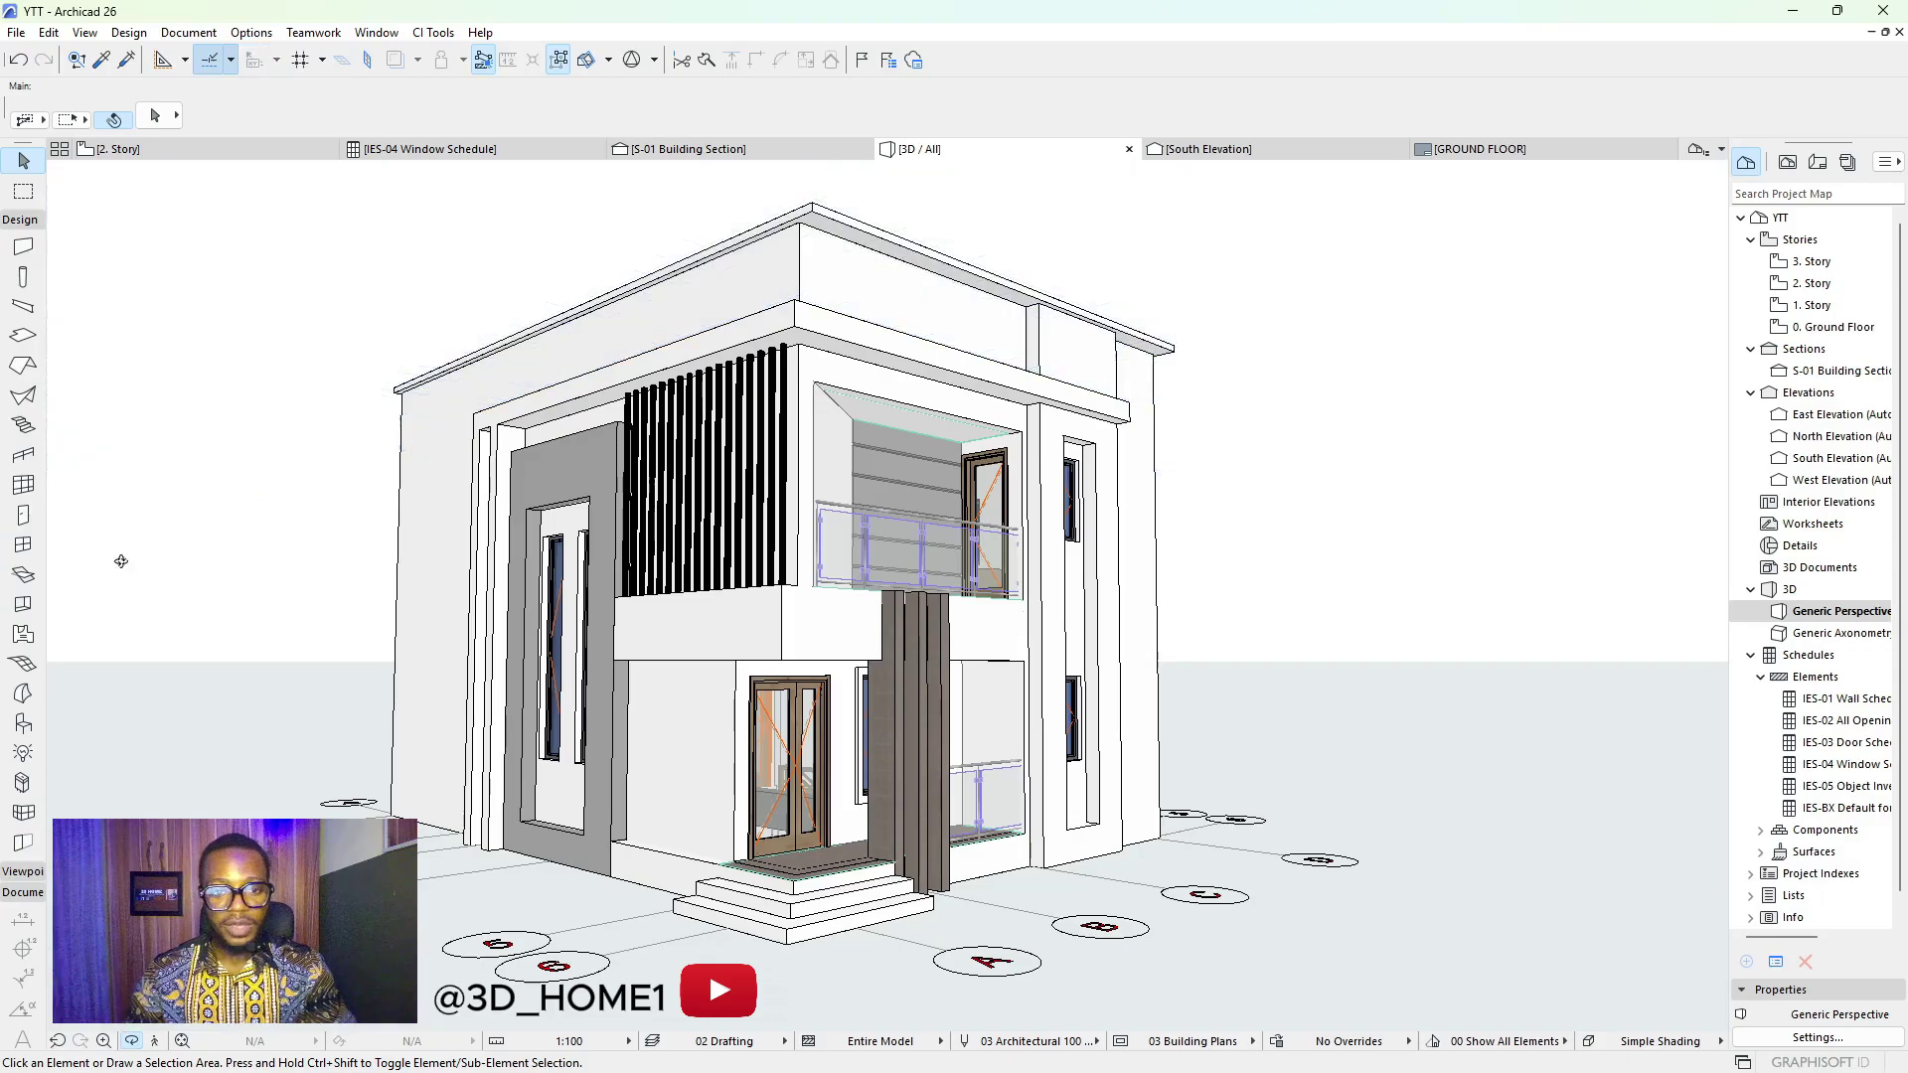
click(24, 516)
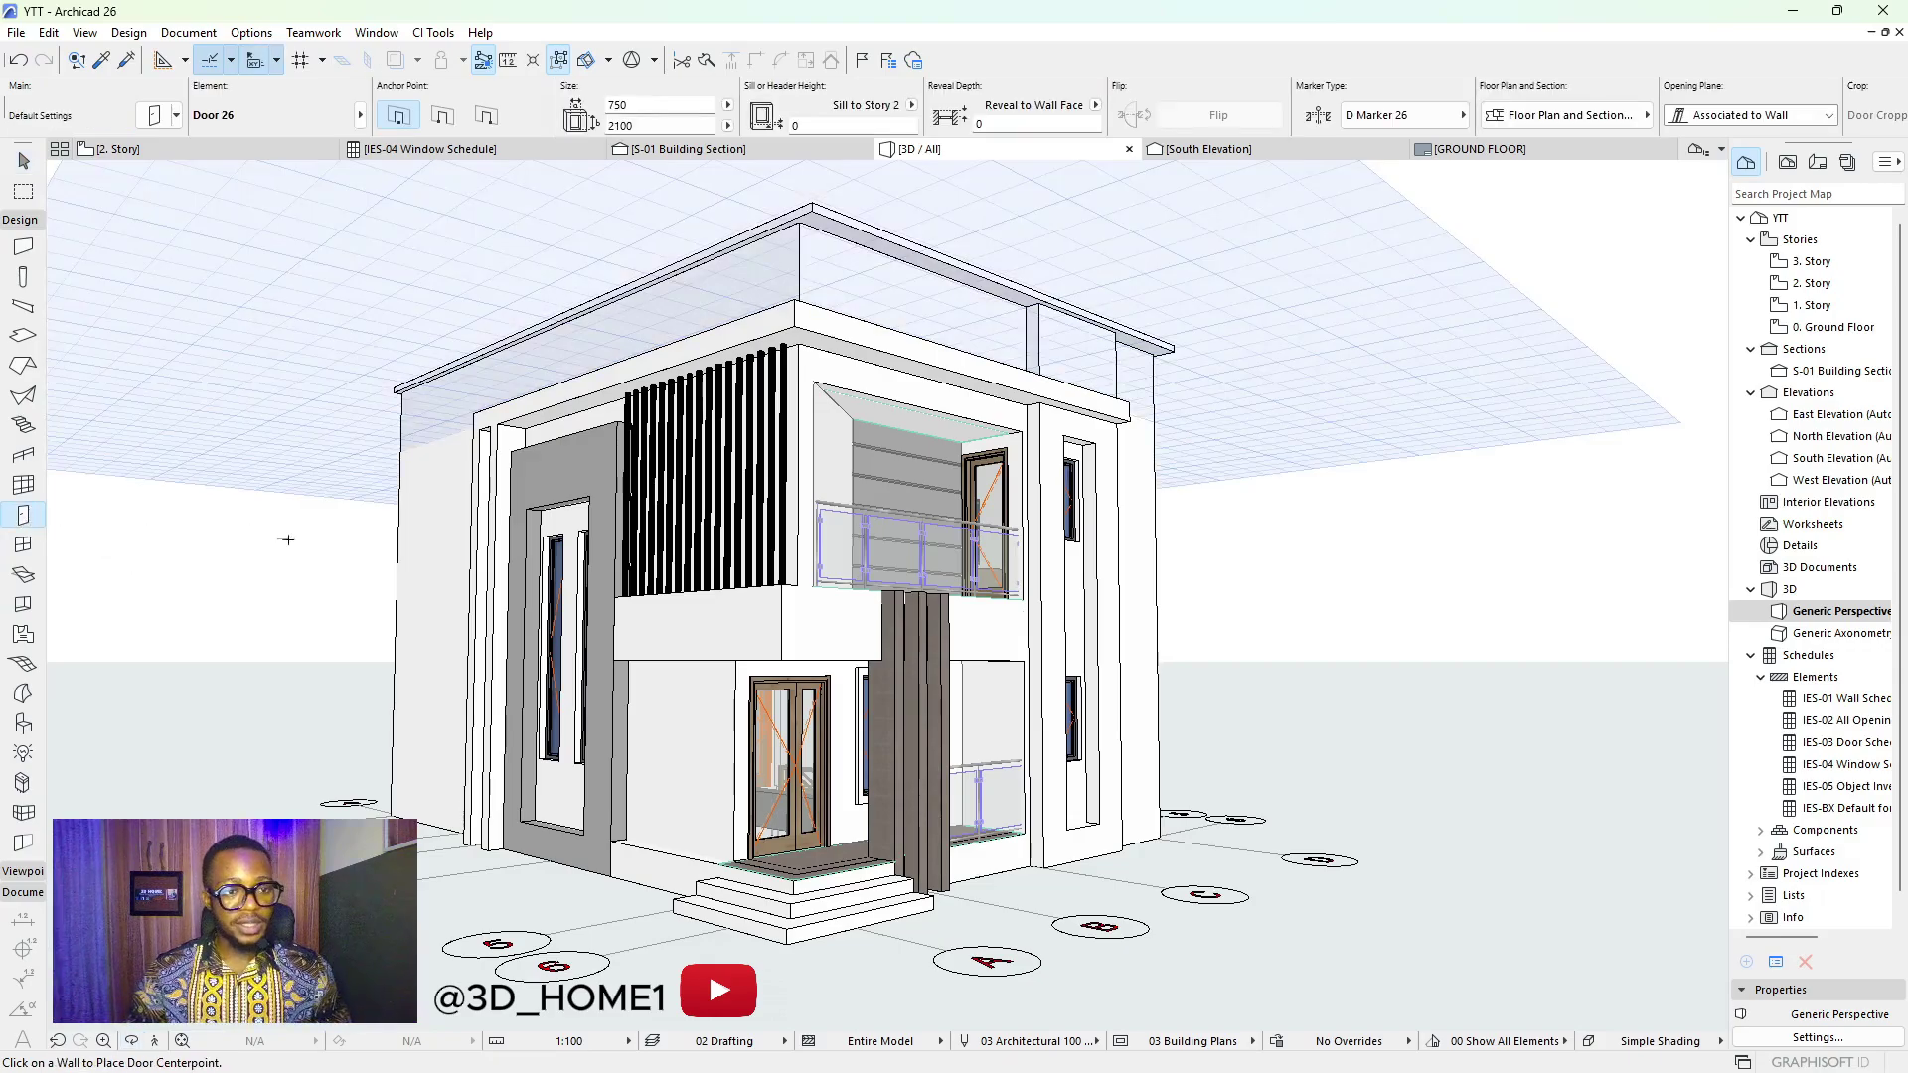
key(ctrl+a)
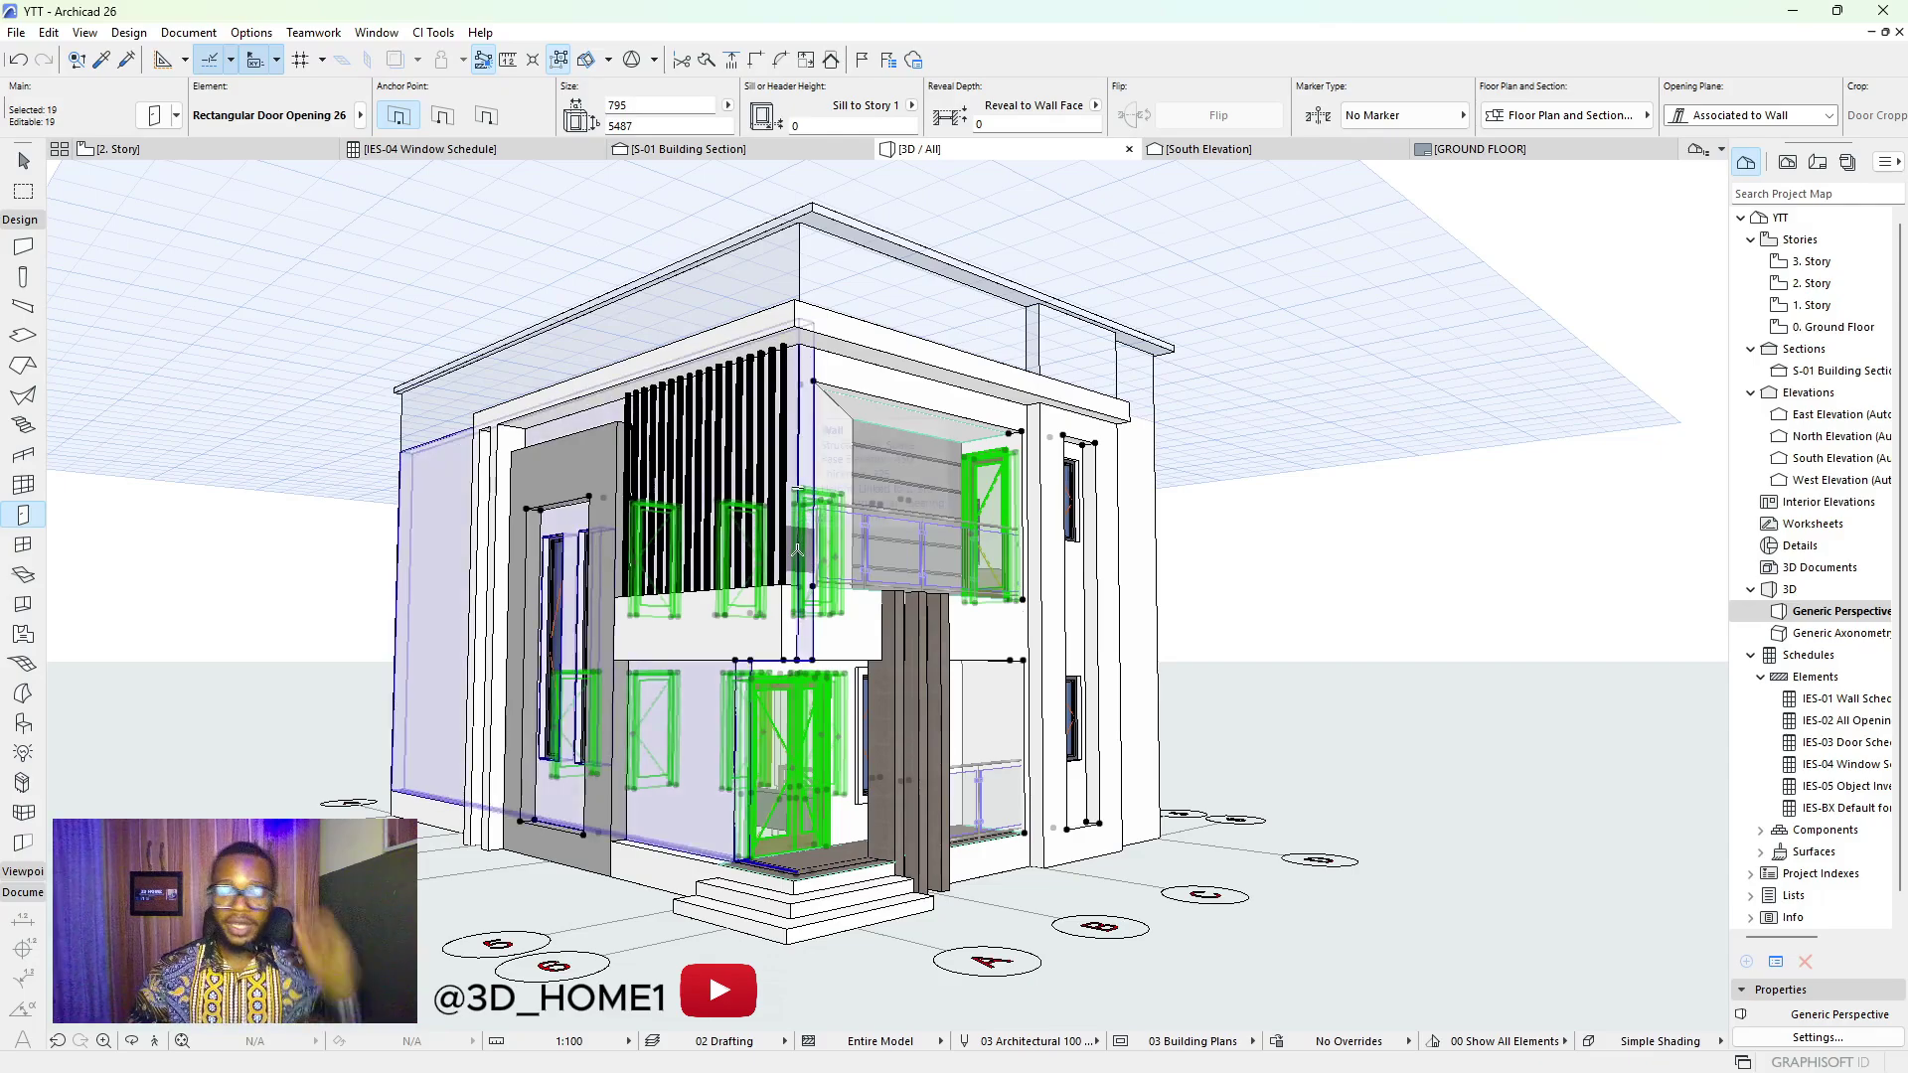
key(Escape)
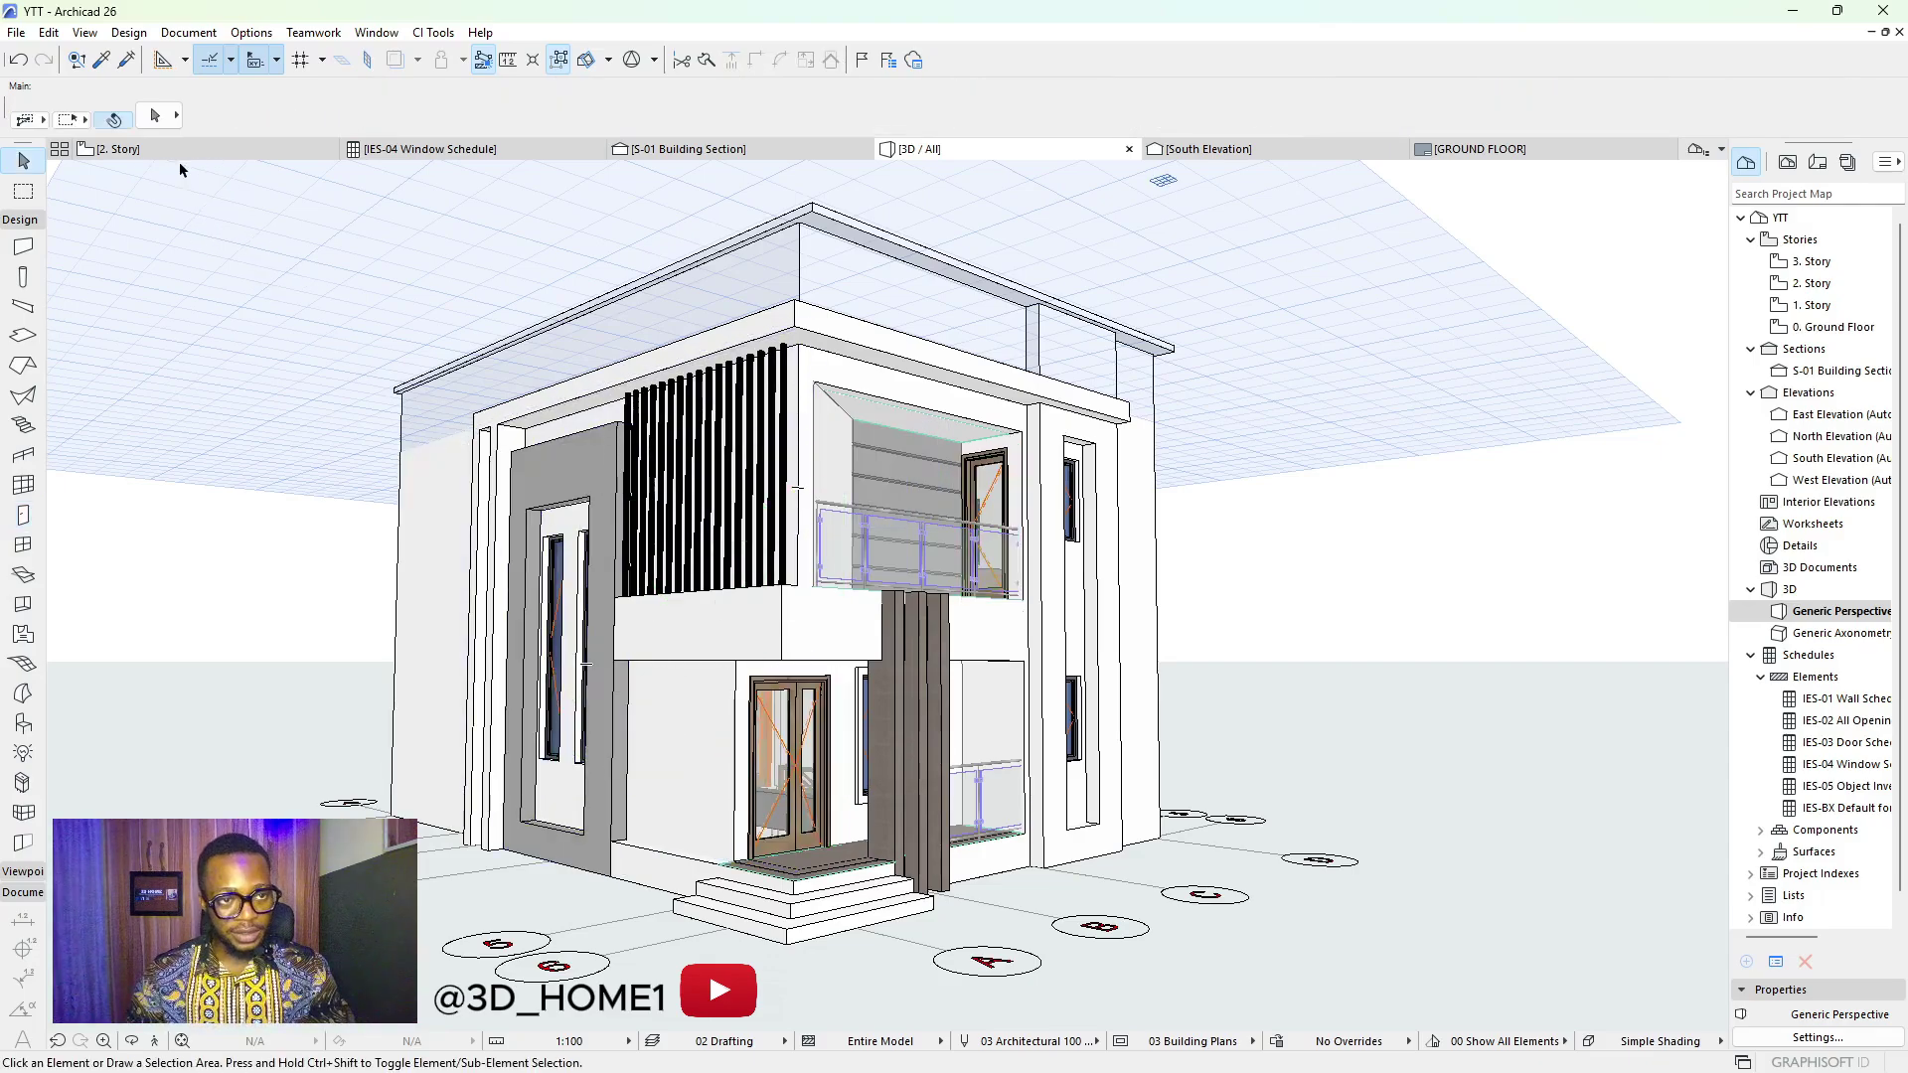
Return to the 2. Story floor plan and select only that story's doors with the Door tool
click(179, 151)
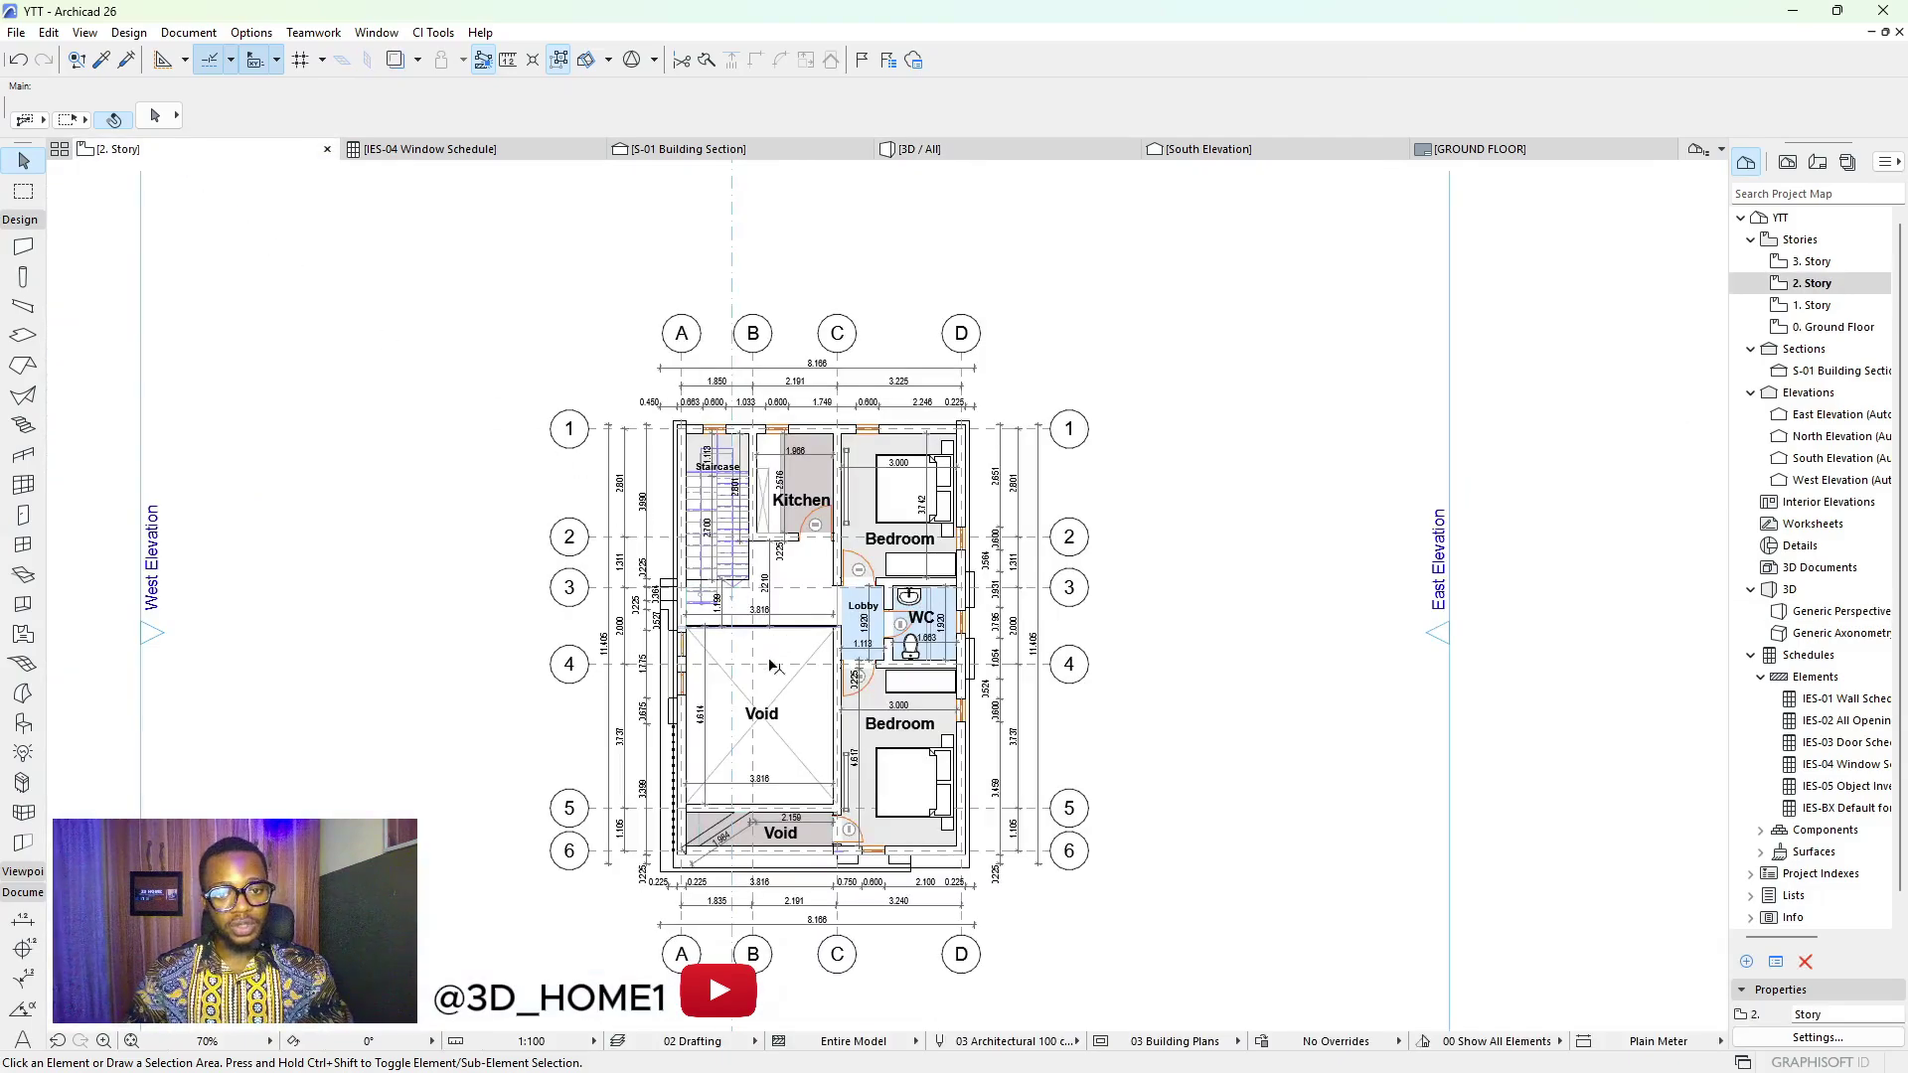
scroll(735, 656, up, 2)
click(23, 515)
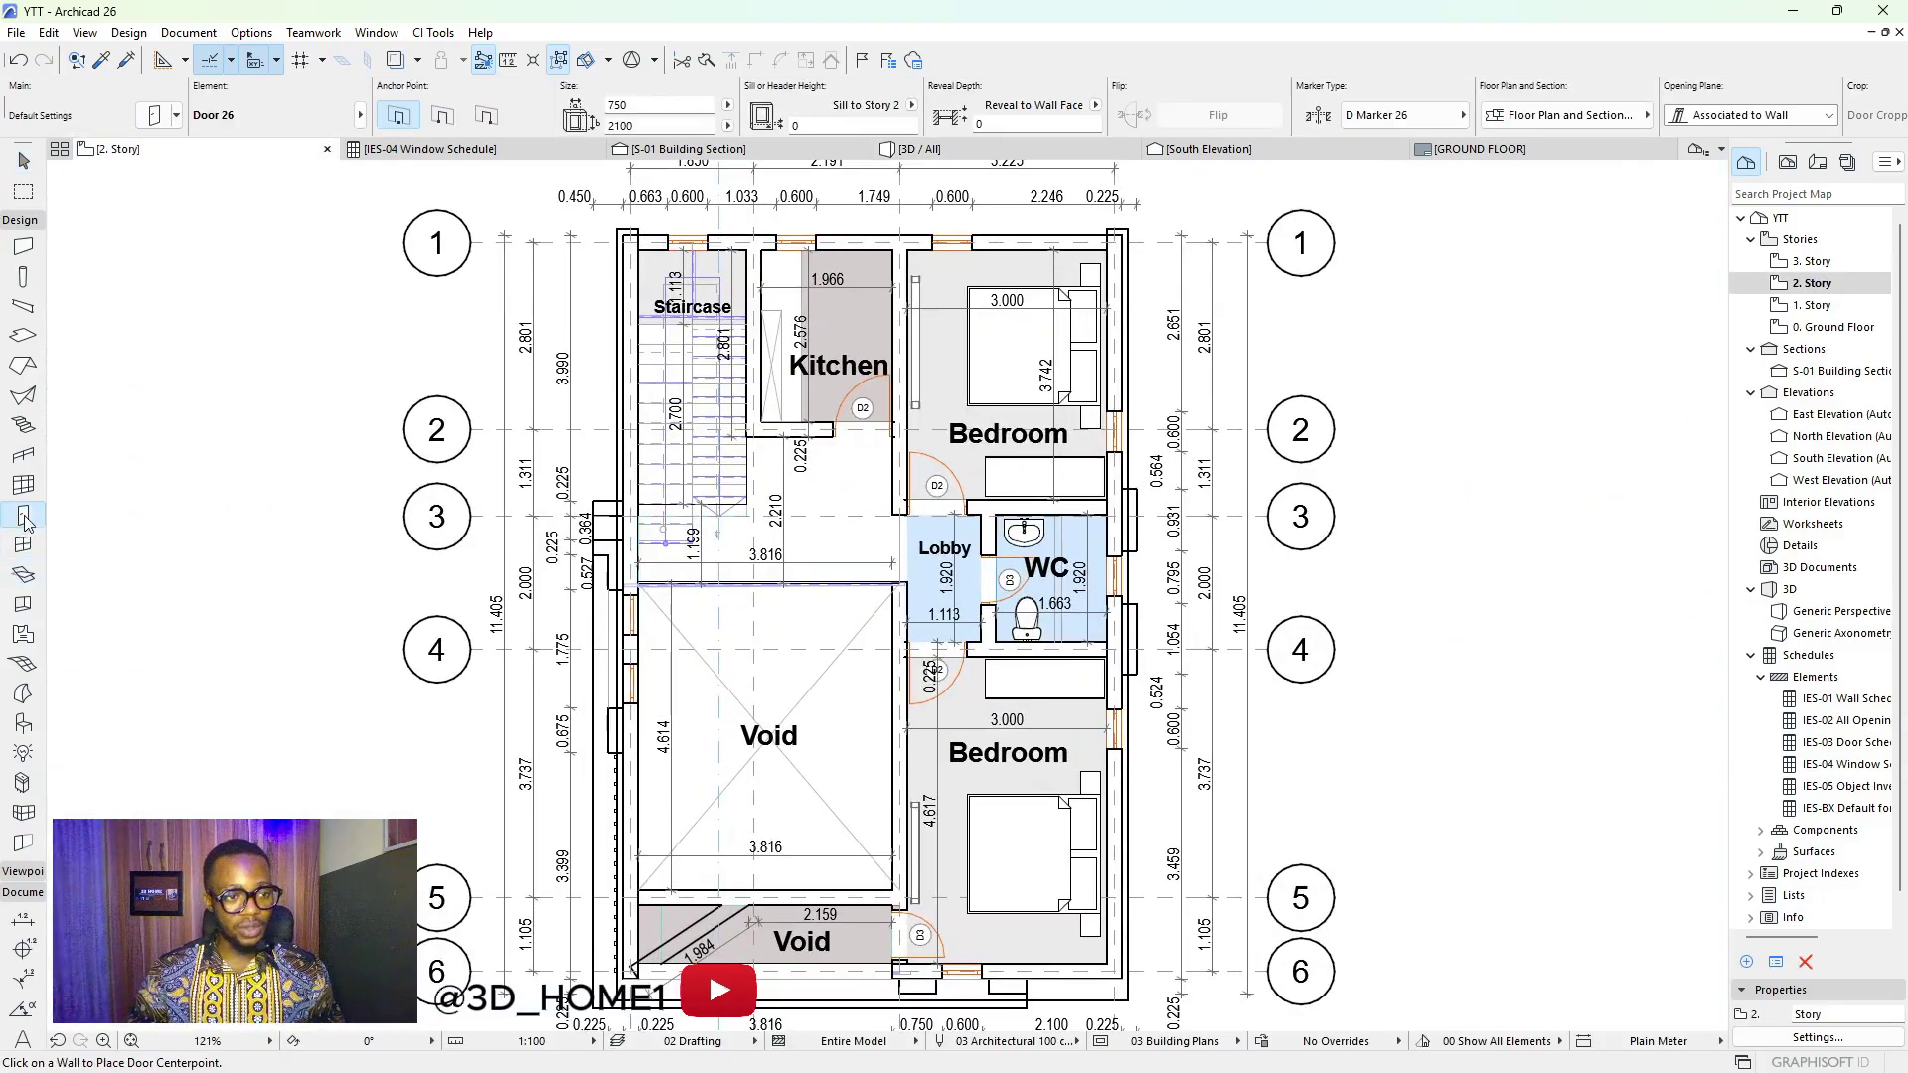
key(ctrl+a)
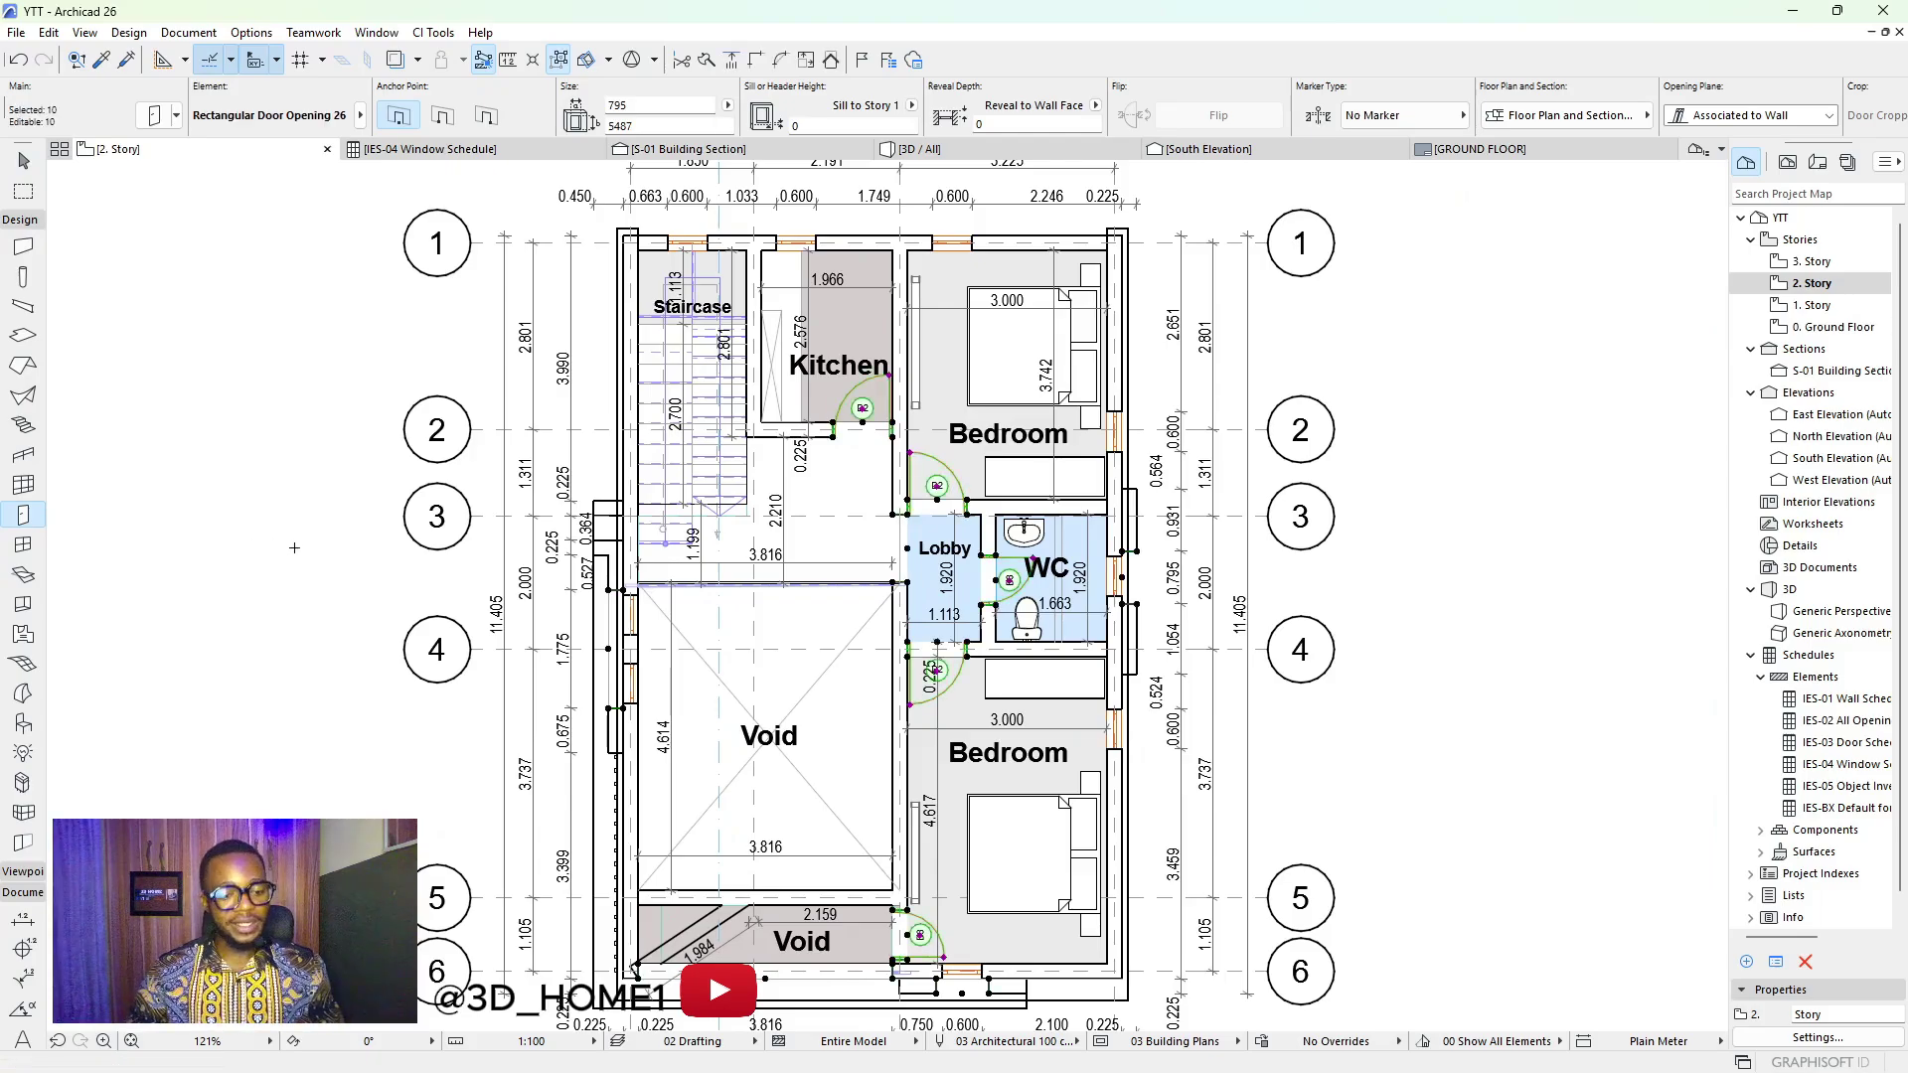
key(Escape)
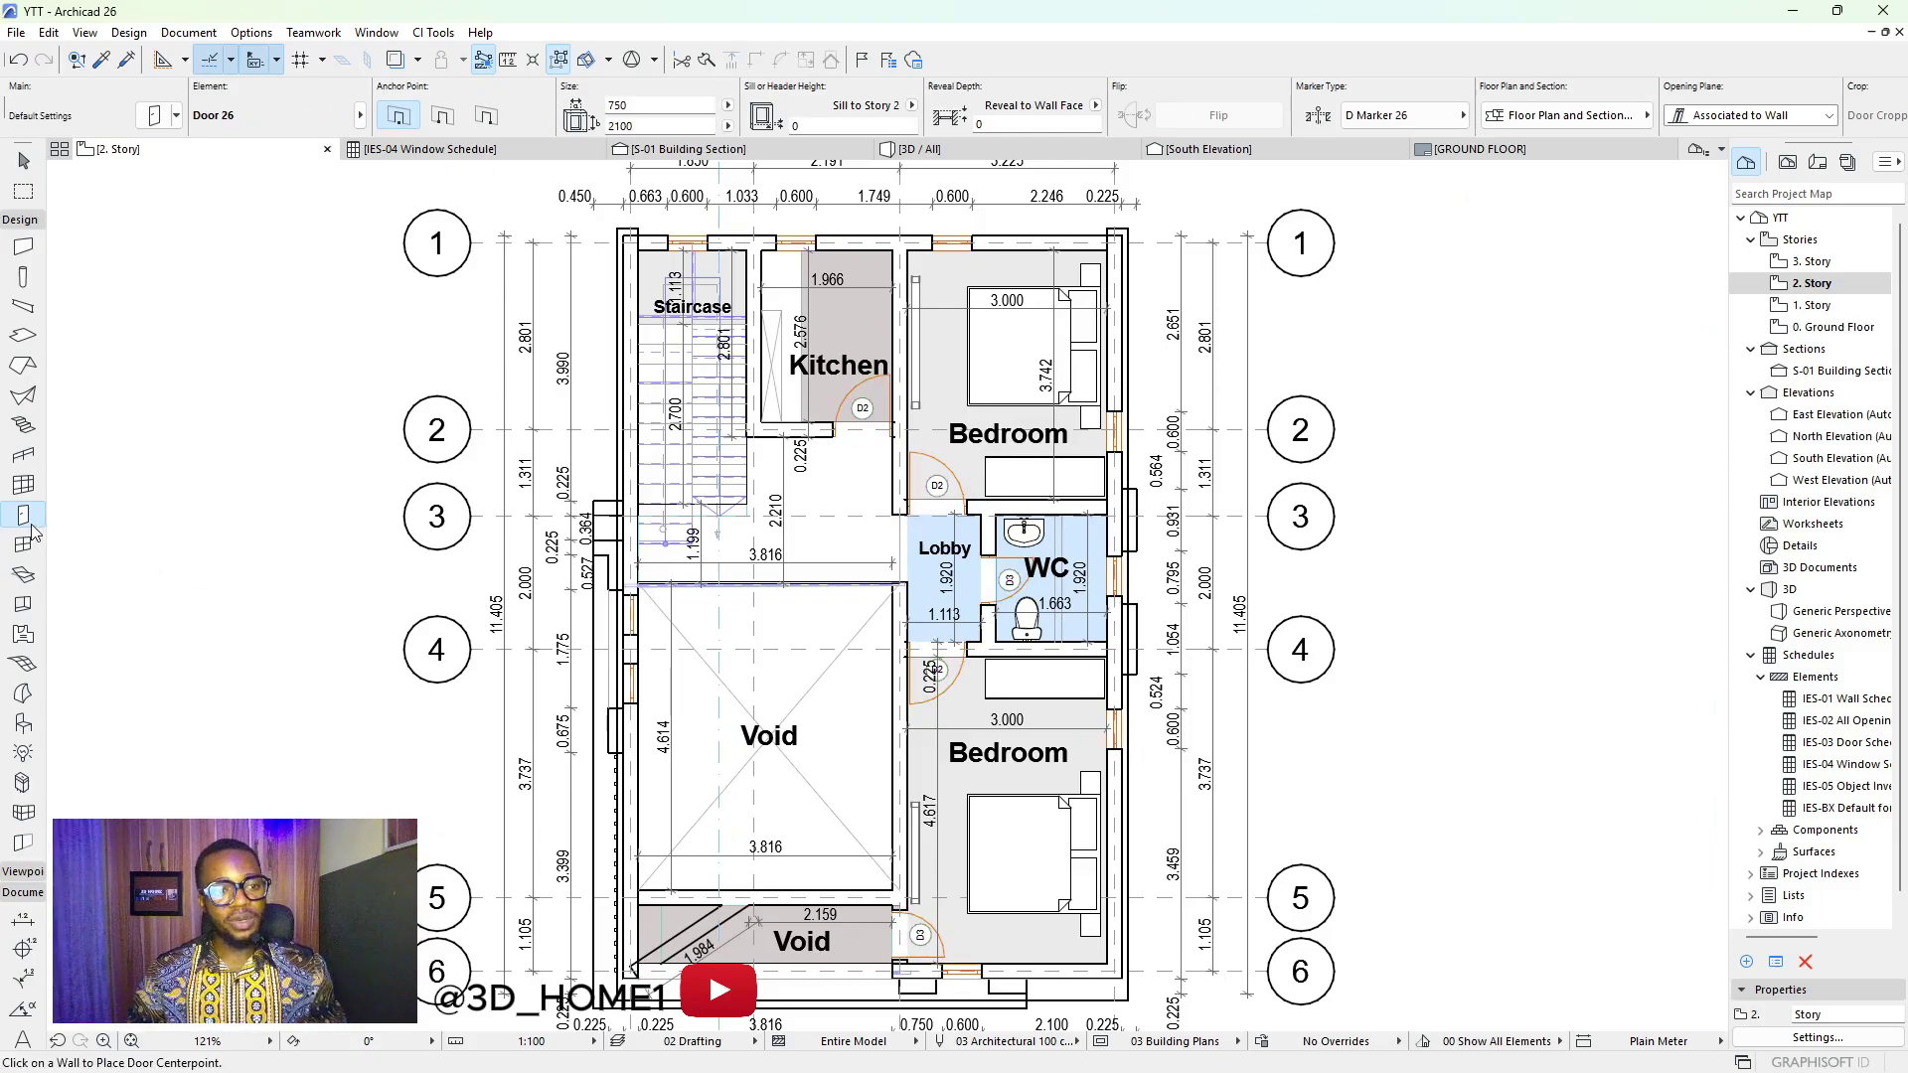
key(ctrl+a)
key(ctrl+shift+apostrophe)
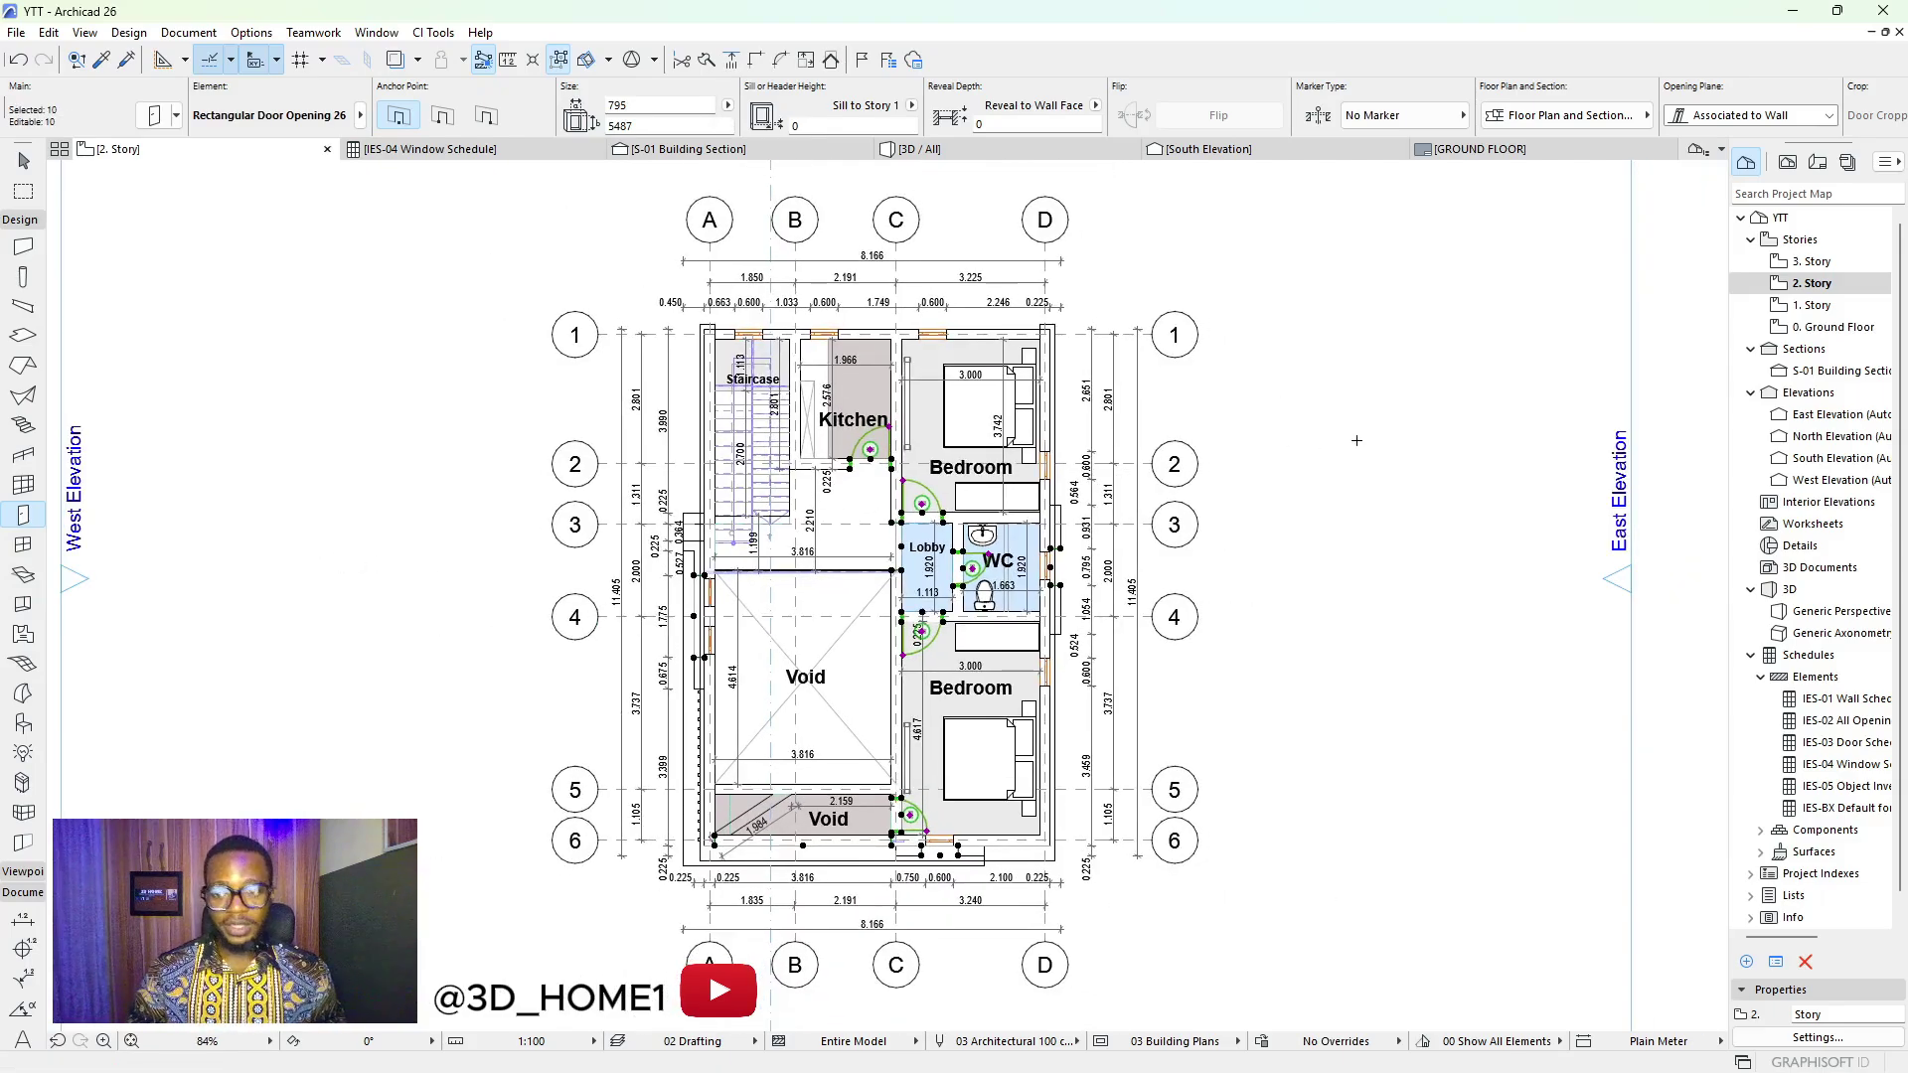
View the doors on the 1. Story floor plan, return to 2. Story and leave the Door tool
click(1815, 306)
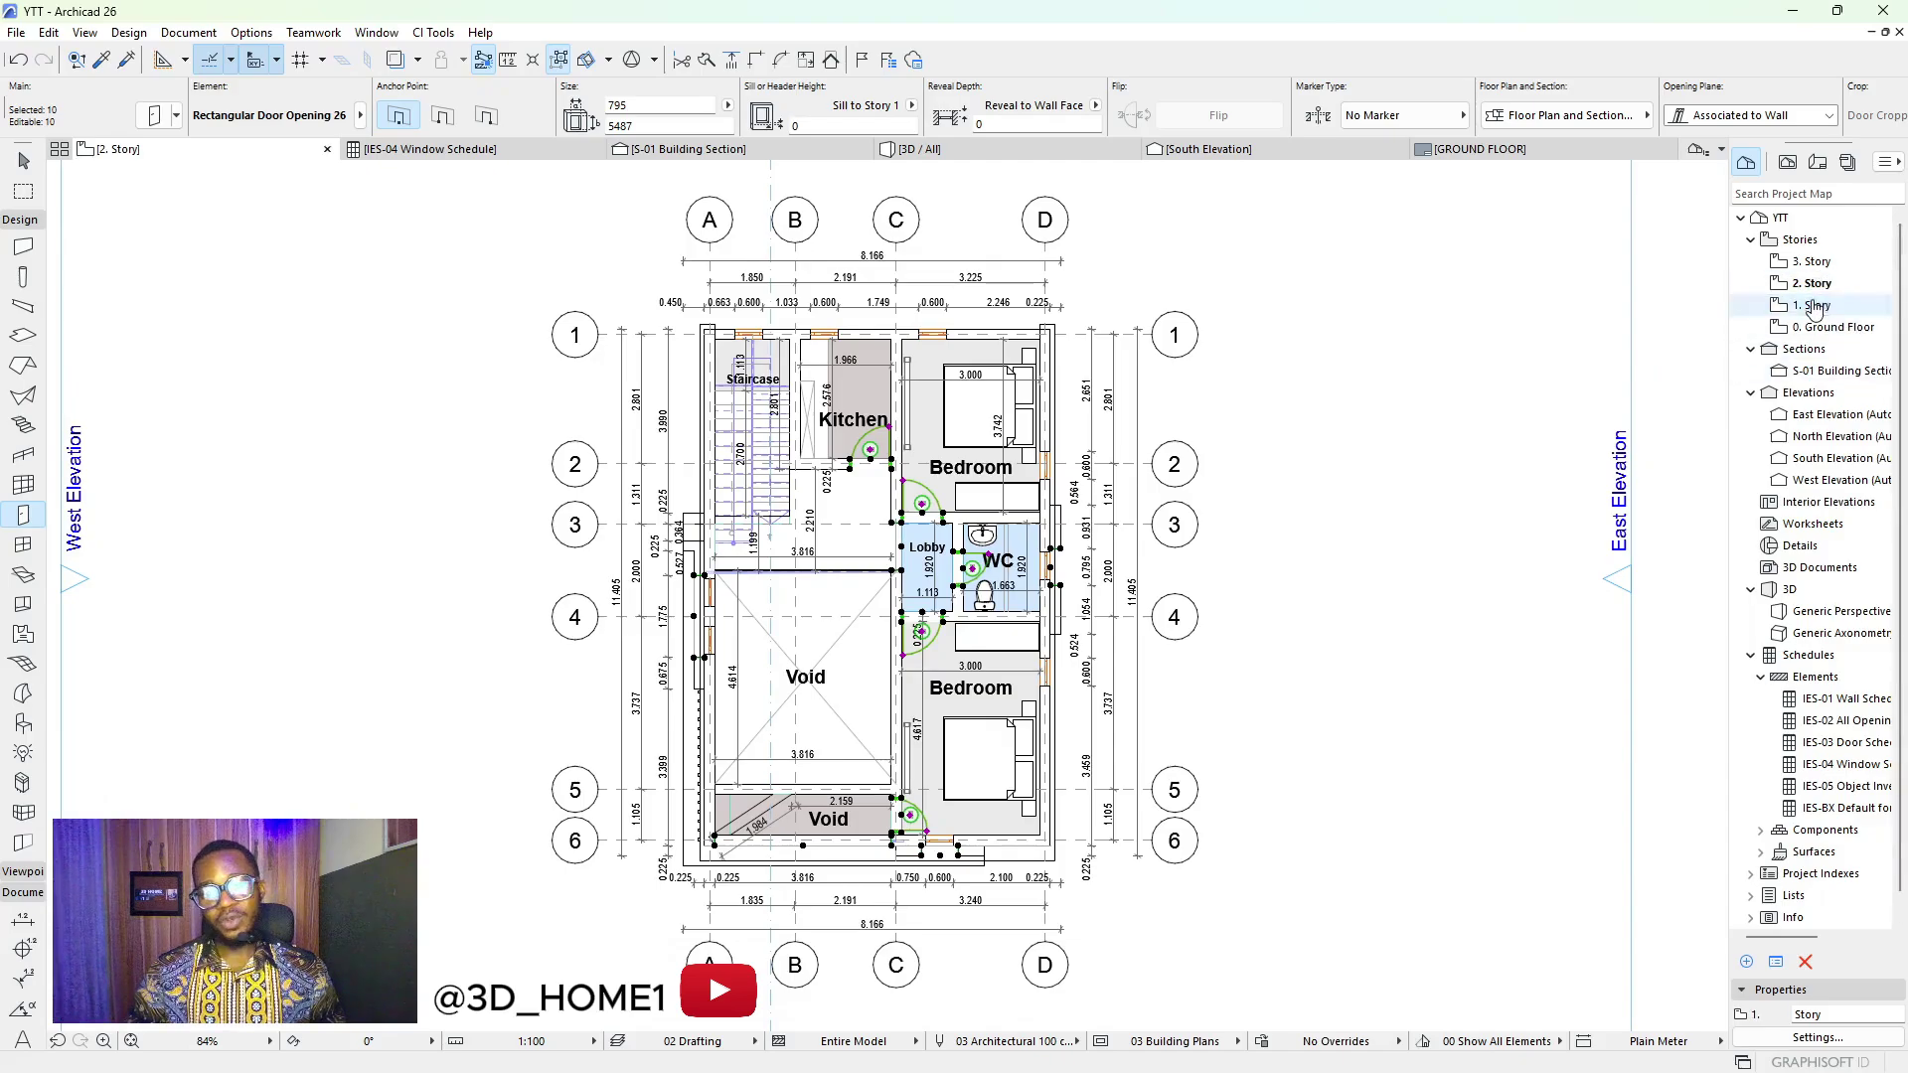
double_click(1815, 306)
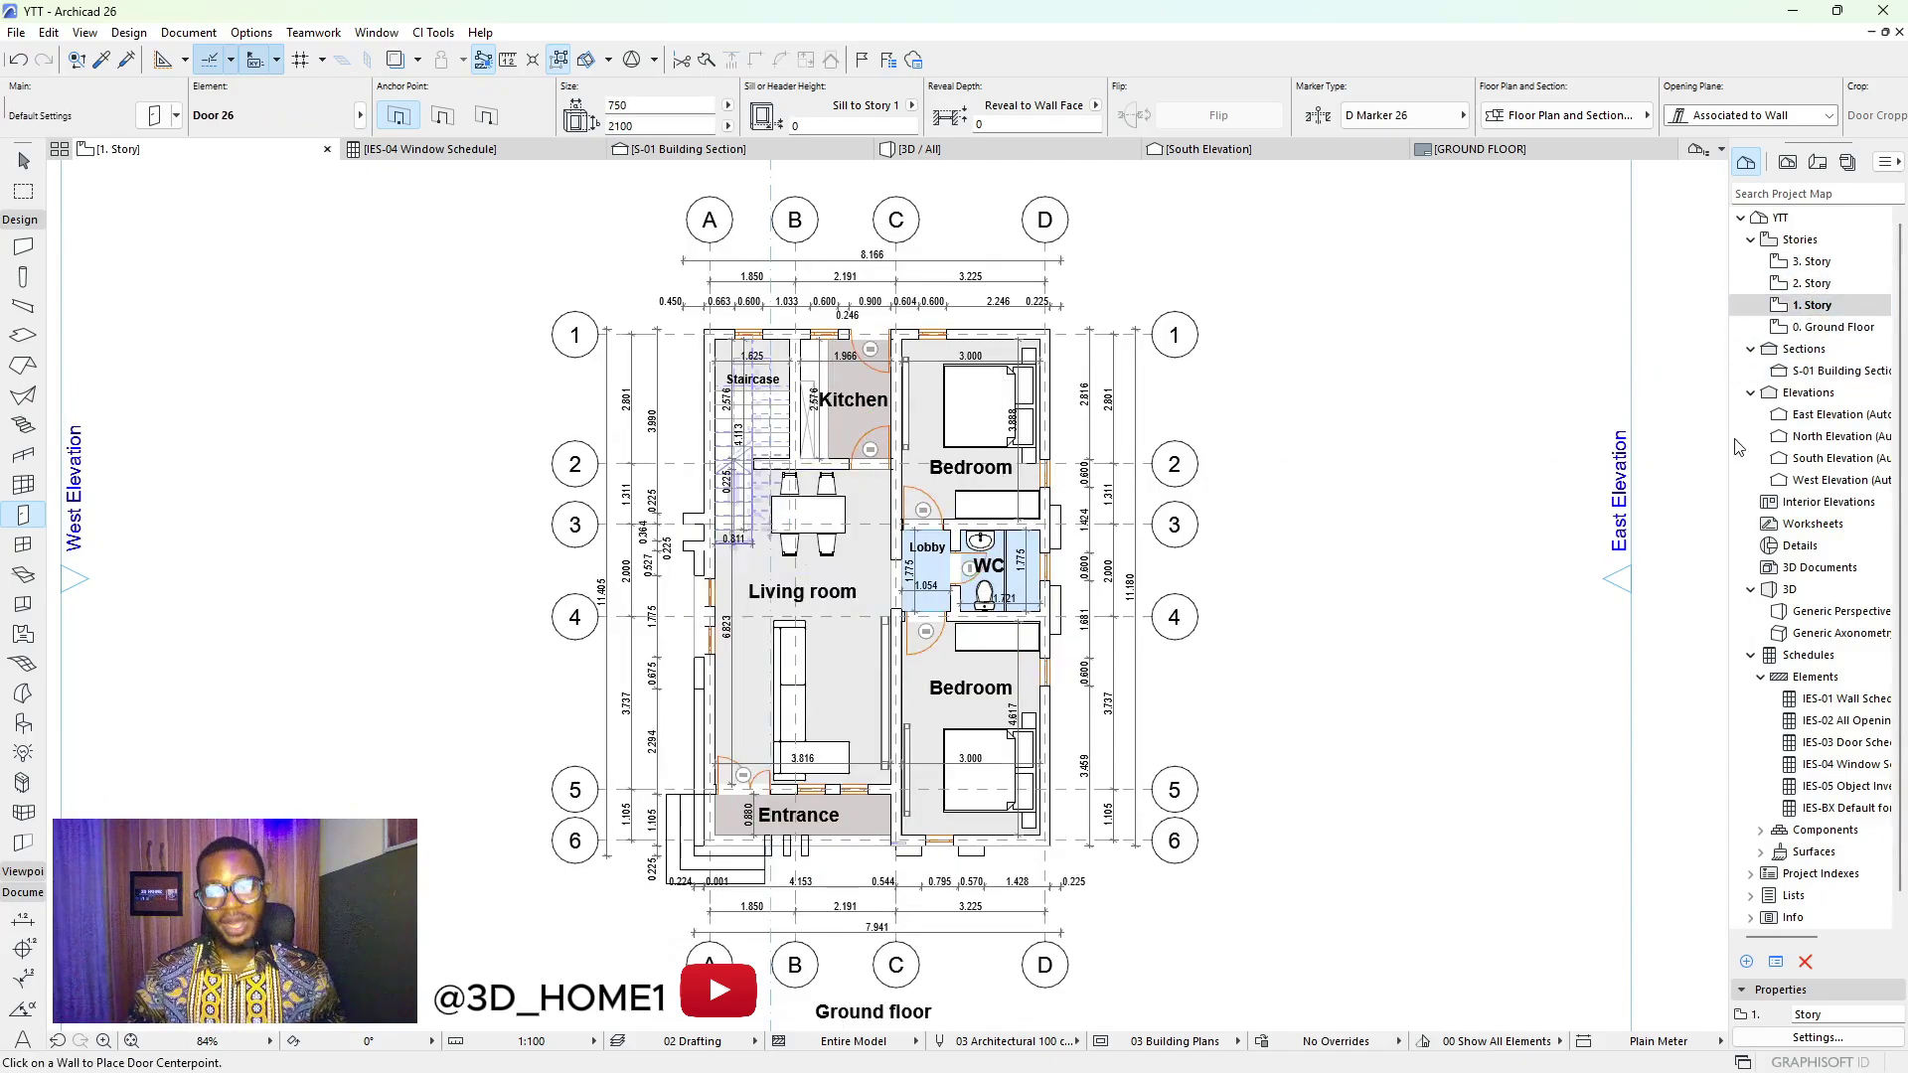
double_click(1815, 283)
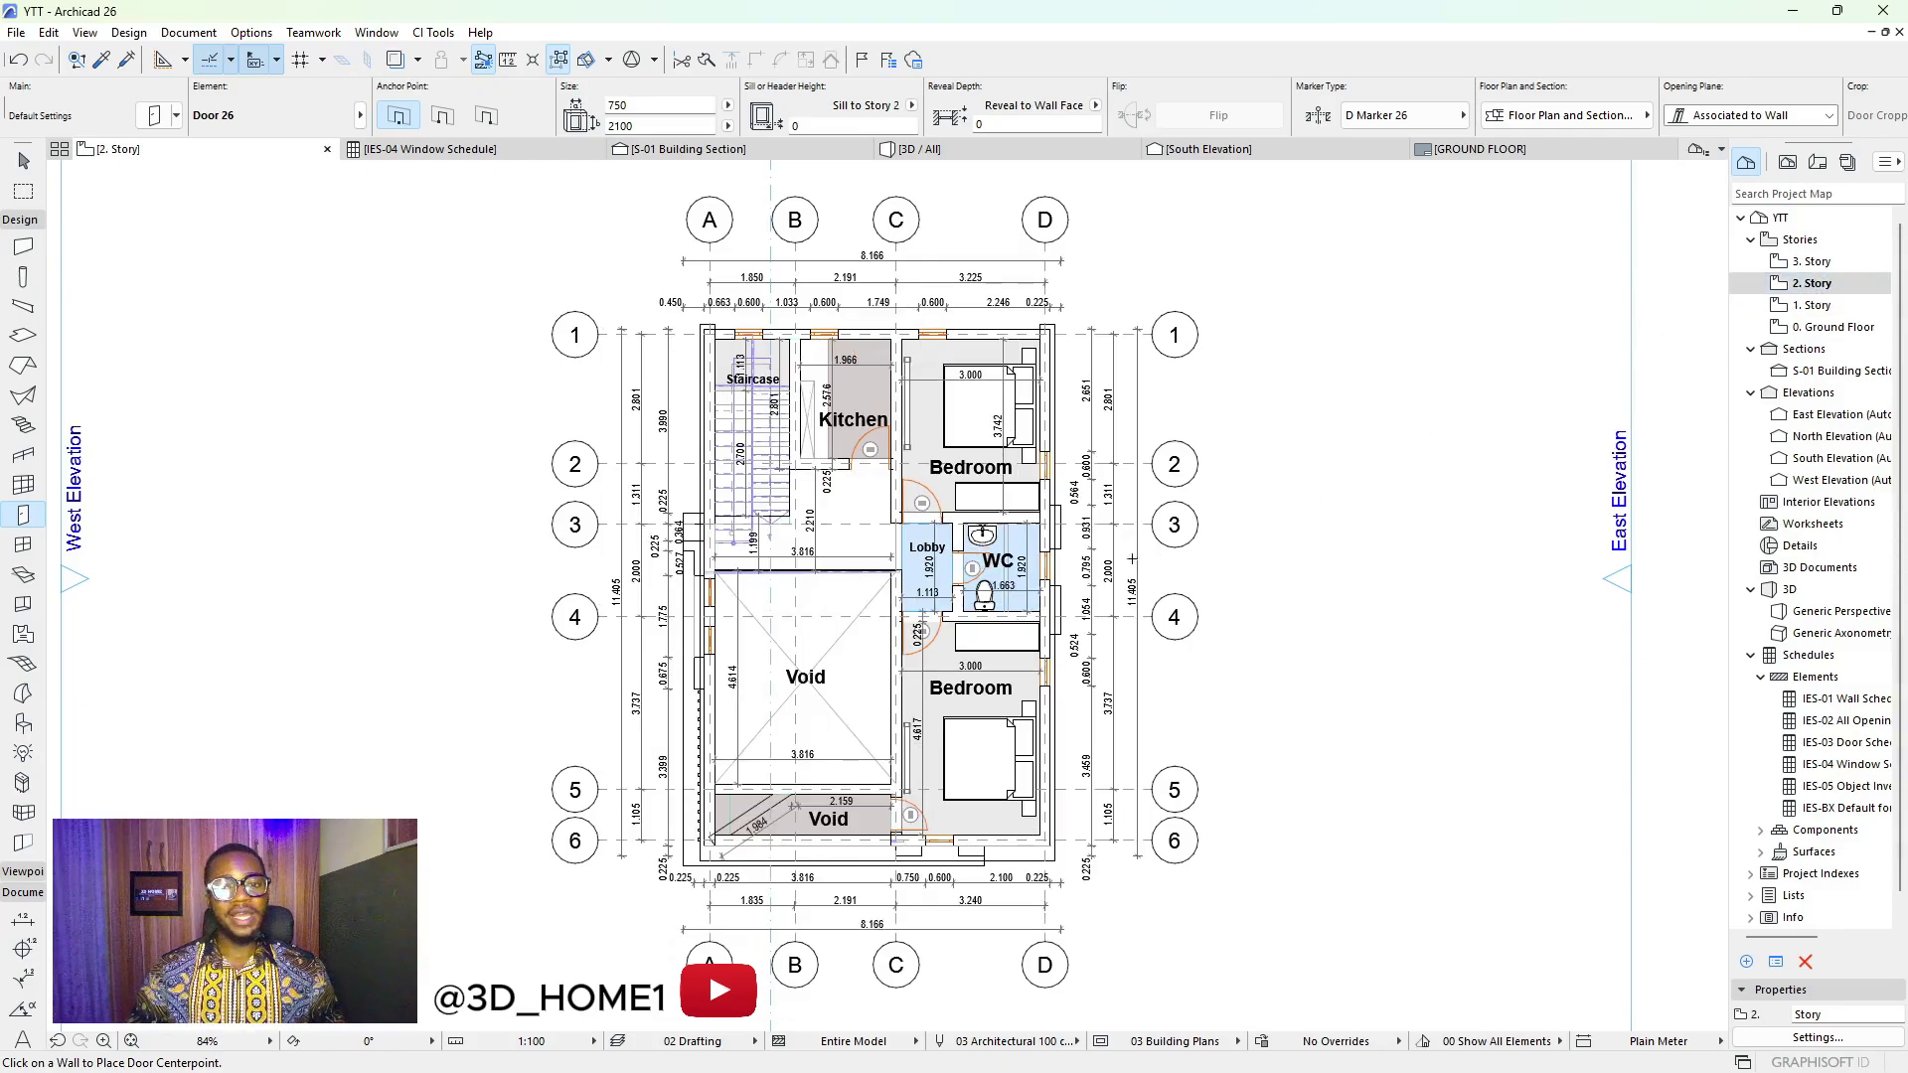
key(Escape)
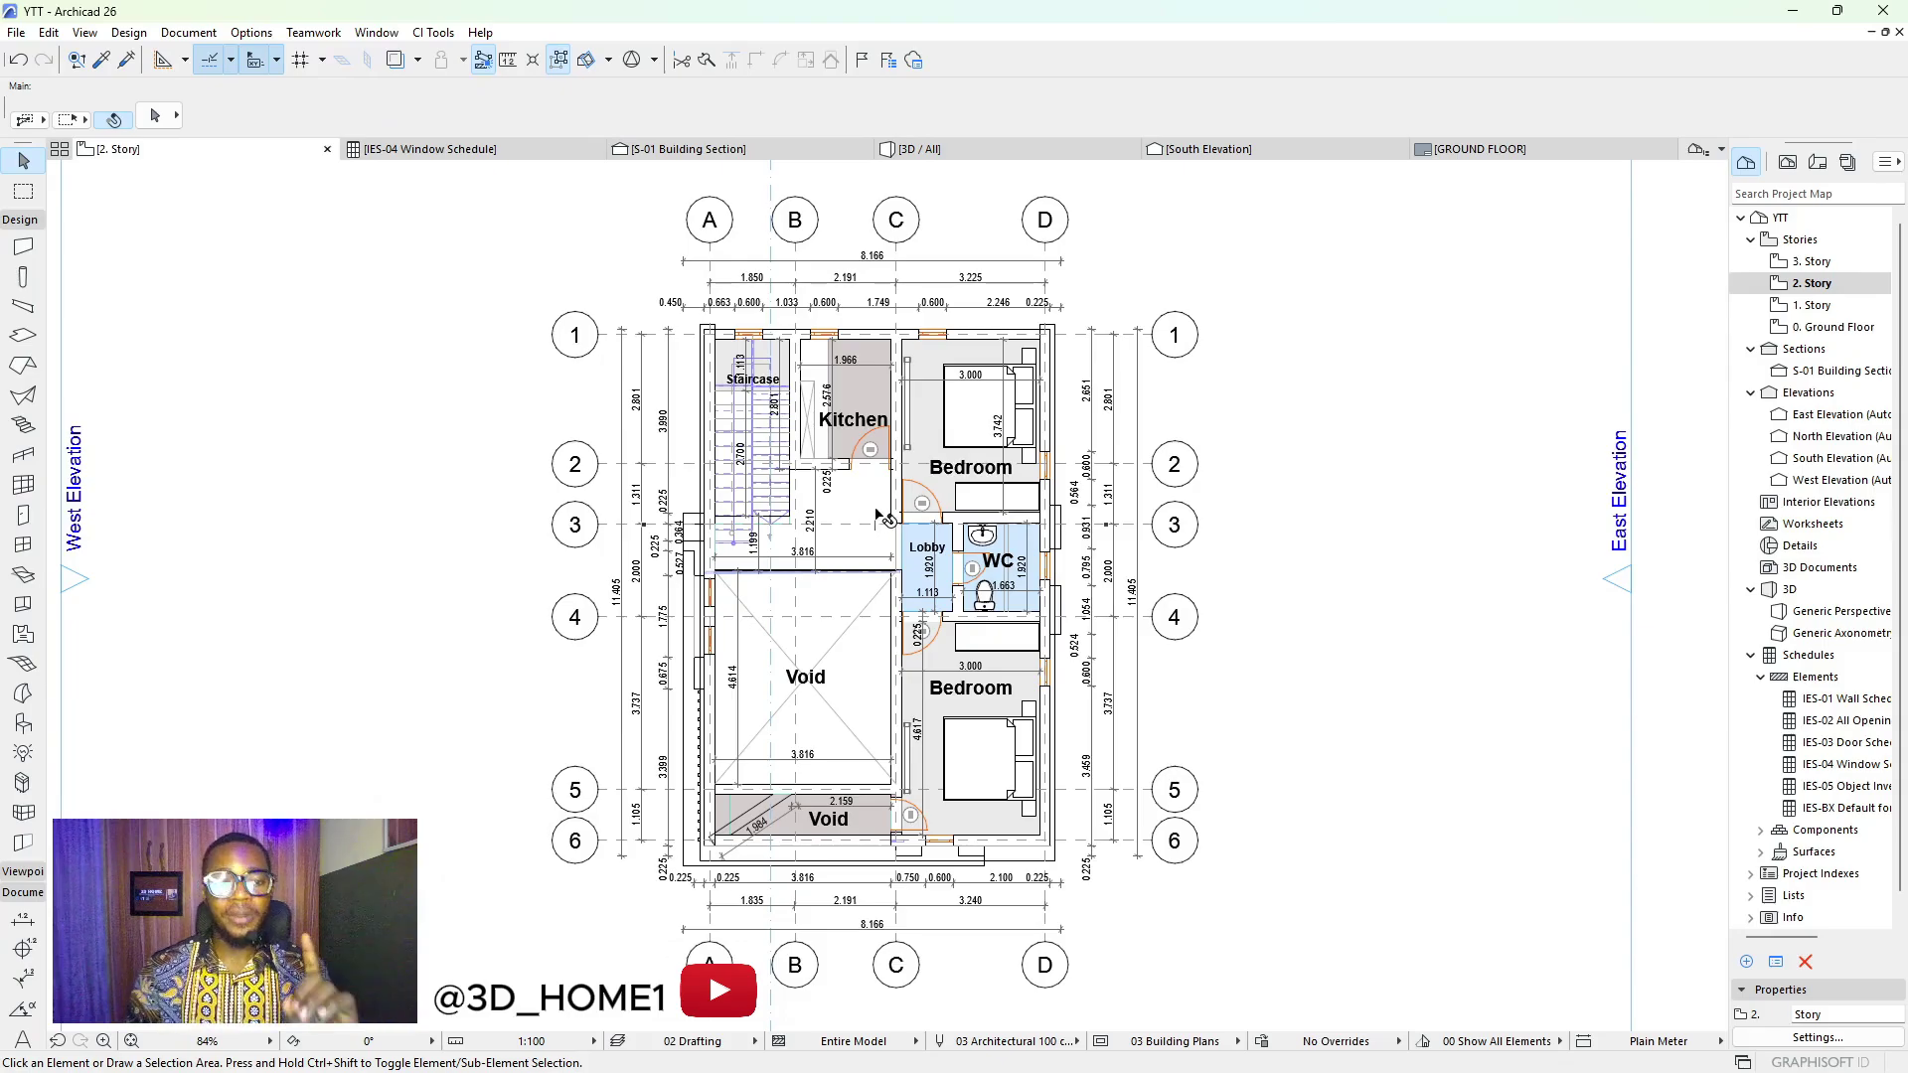
Switch back to the 3D view and select the doors of all stories at once, clearing the selection at the end
click(920, 150)
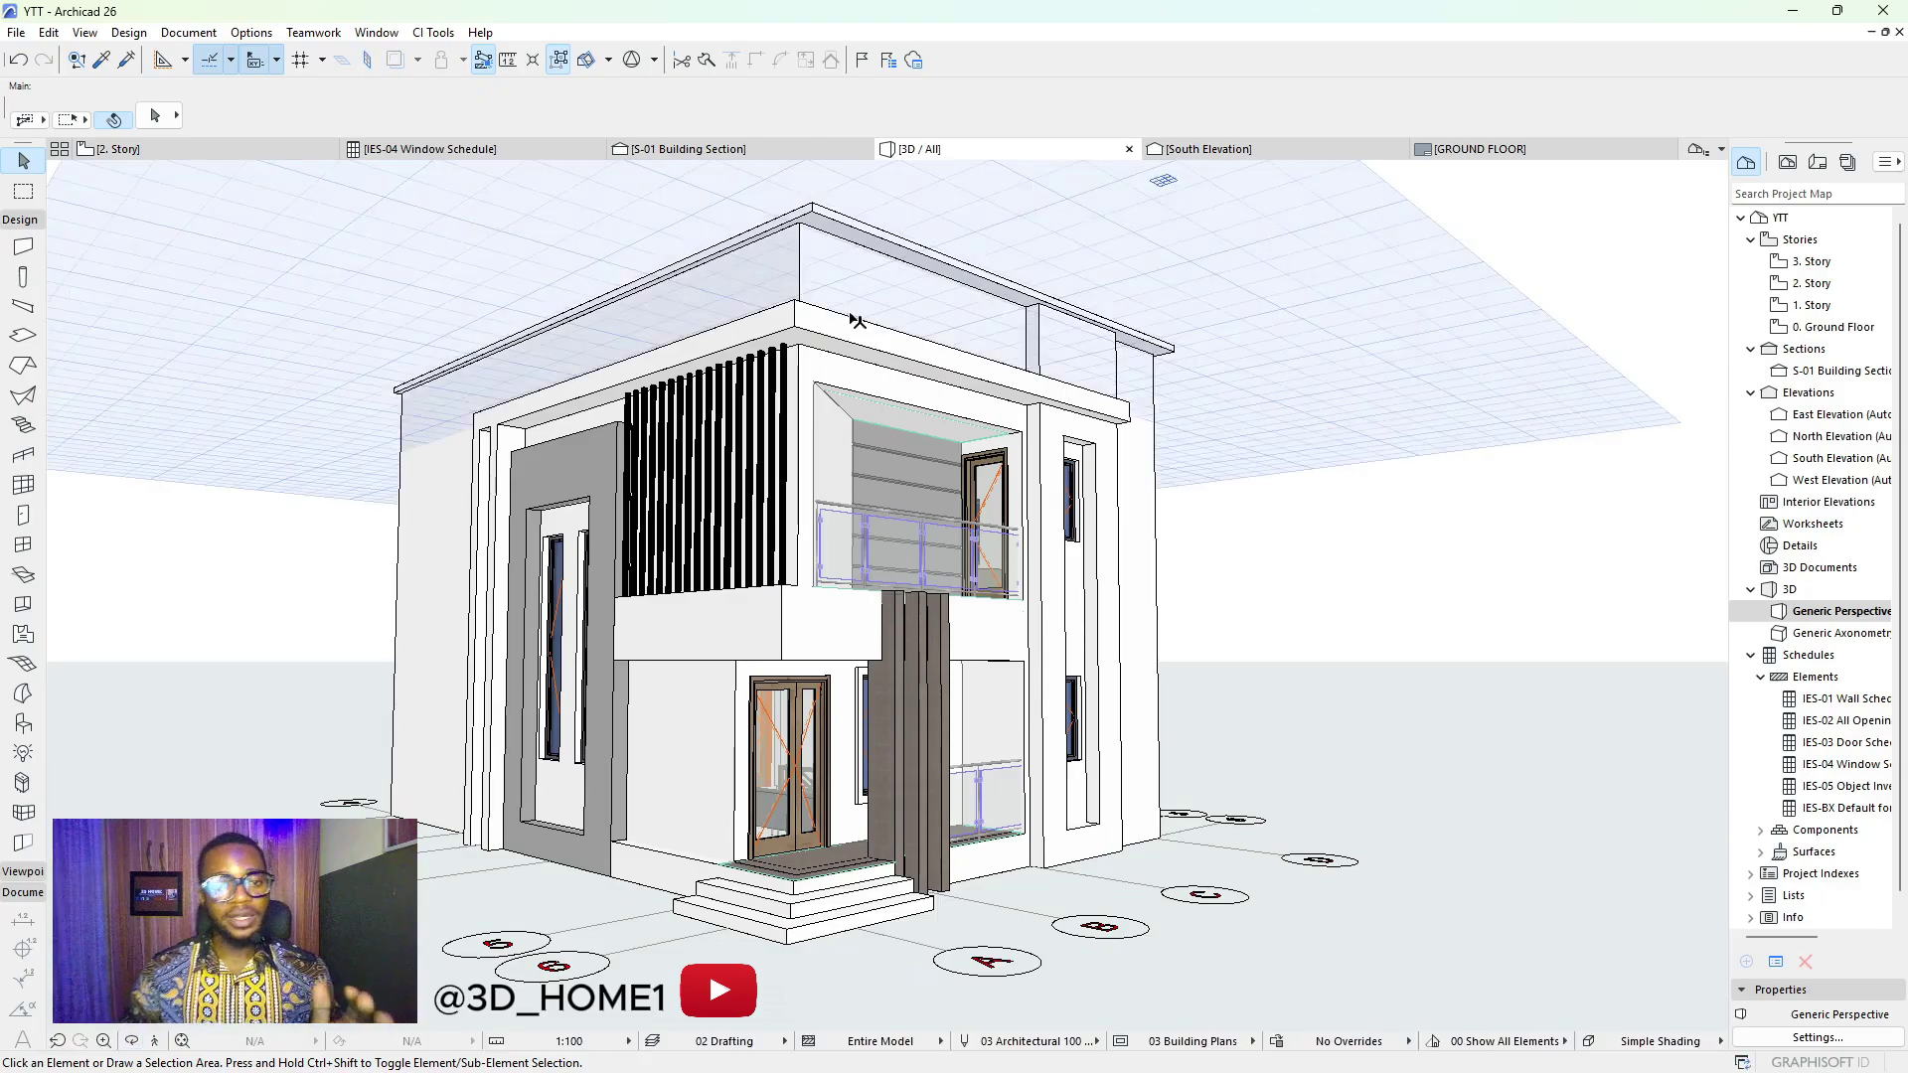
click(23, 514)
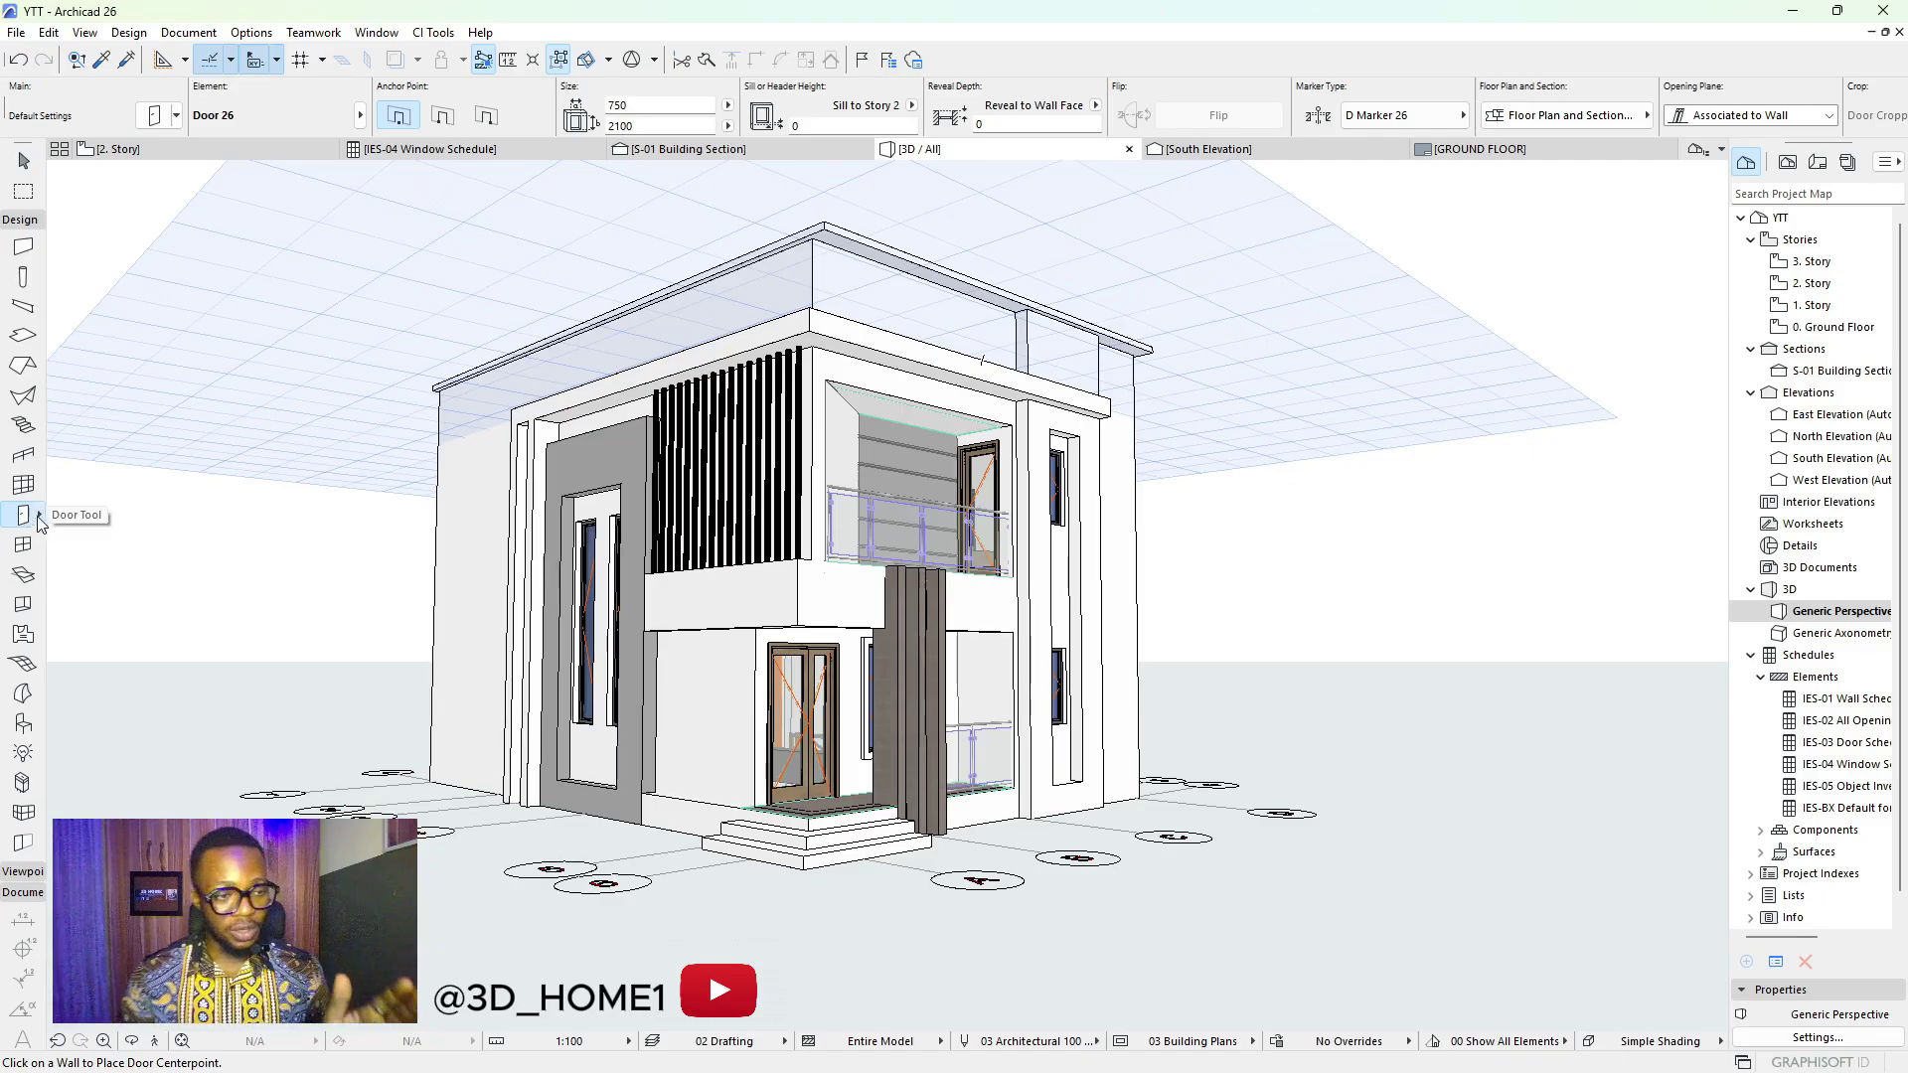
key(ctrl+a)
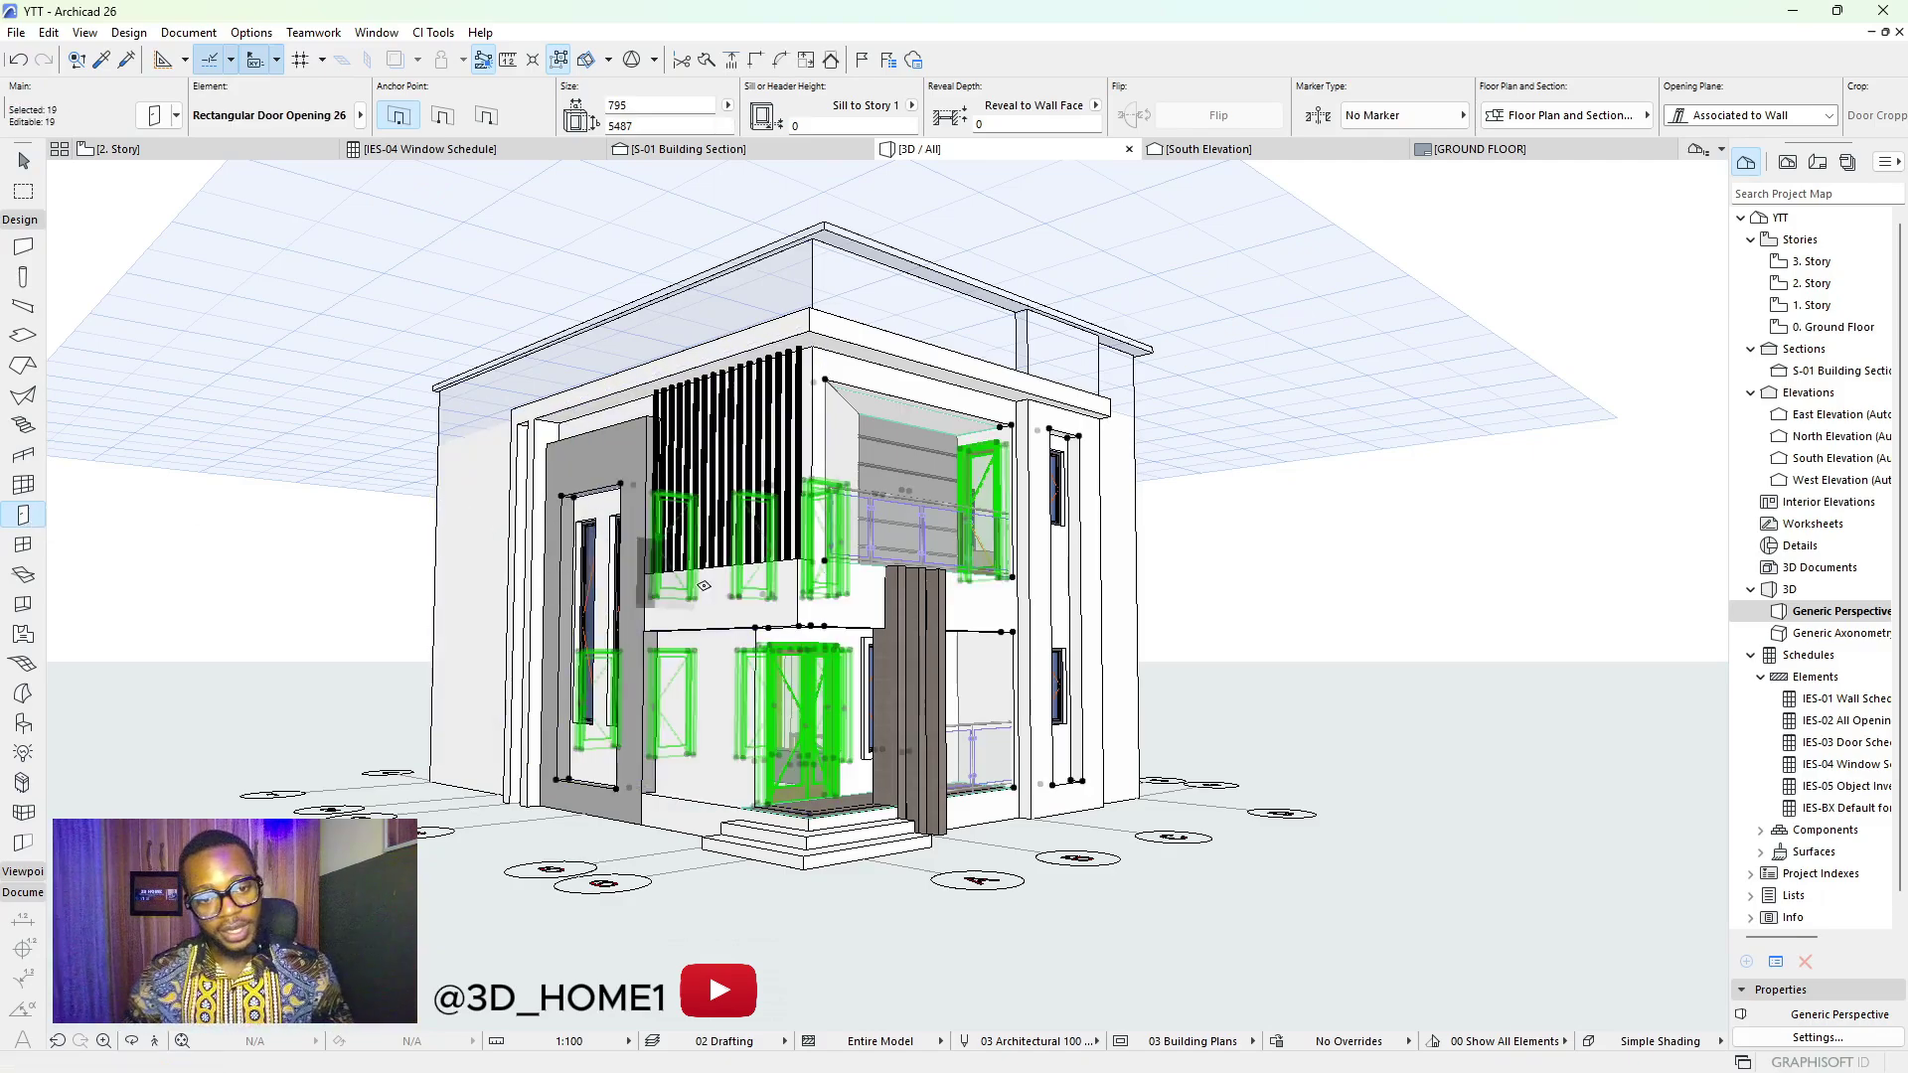
key(Escape)
key(Escape)
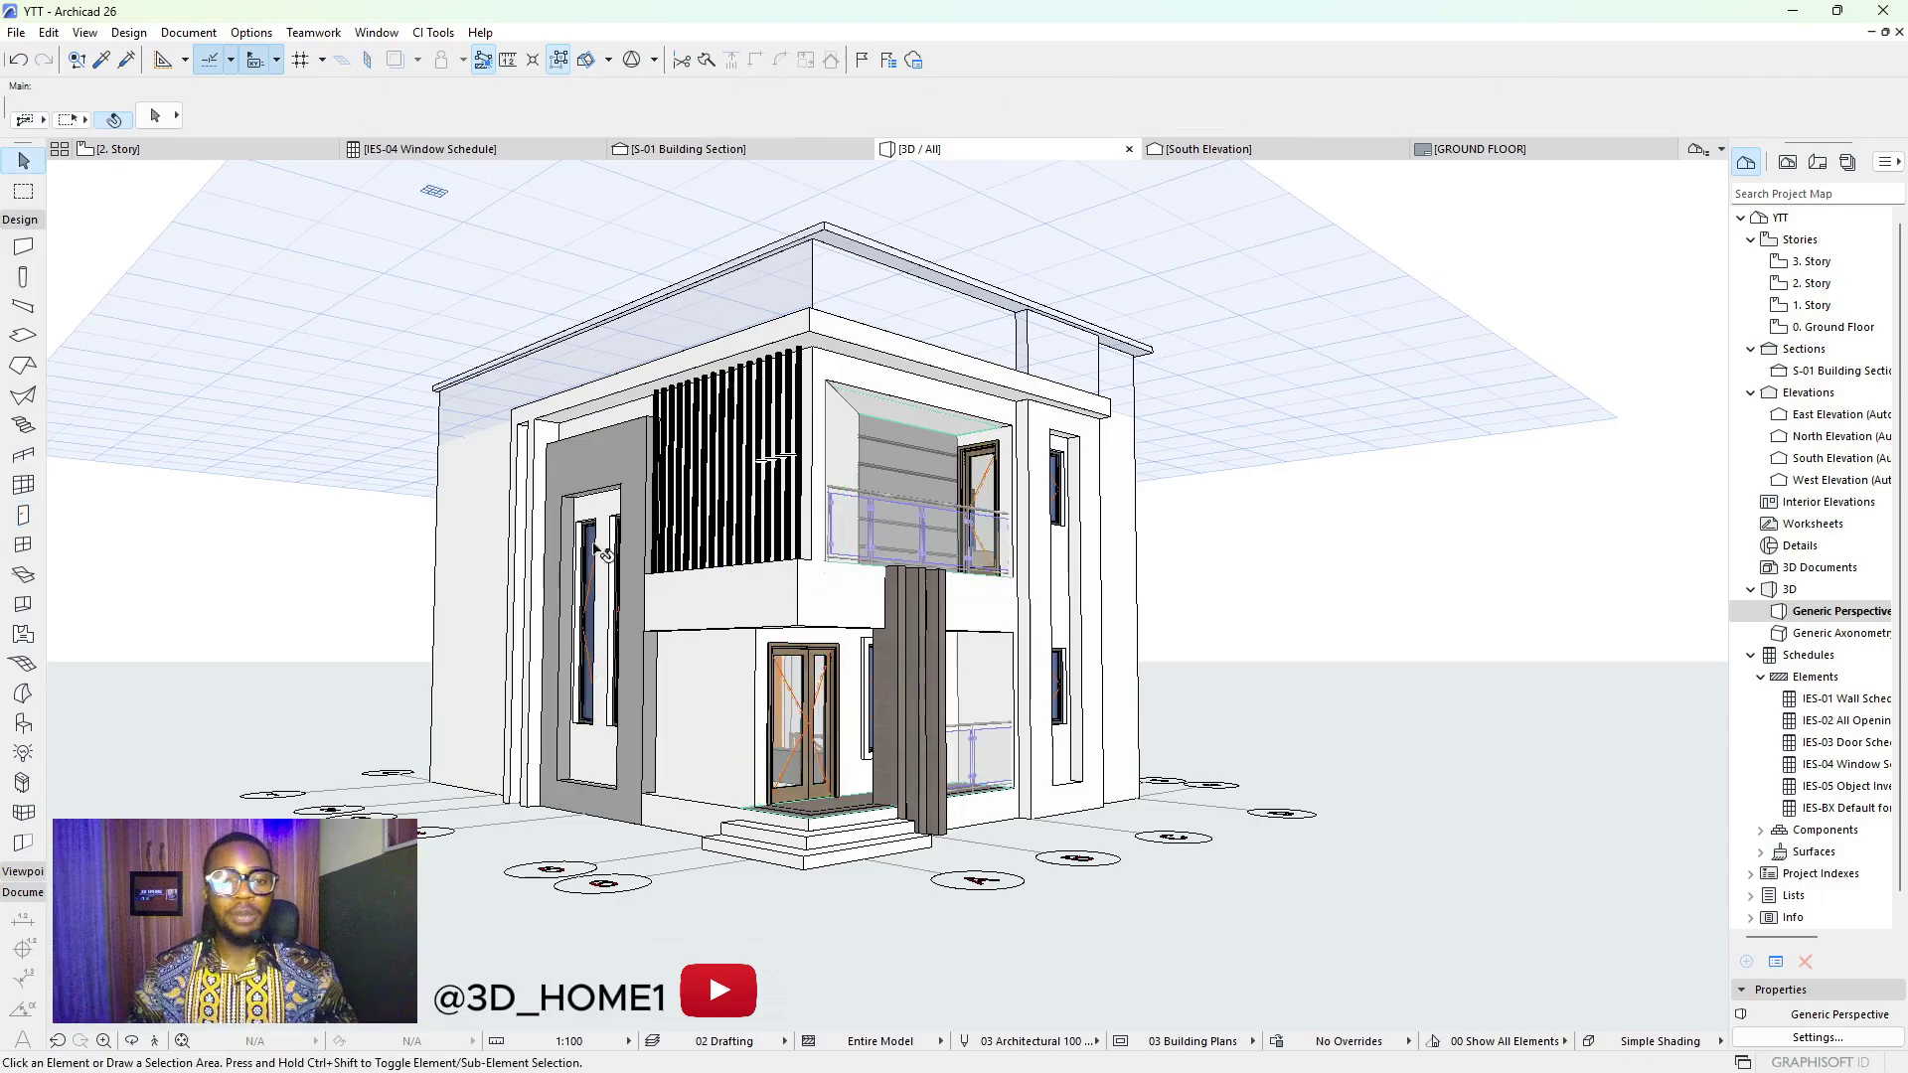
Select all windows in the 3D model with the Window tool
shift+middle_drag(839, 594, 706, 629)
scroll(705, 629, up, 5)
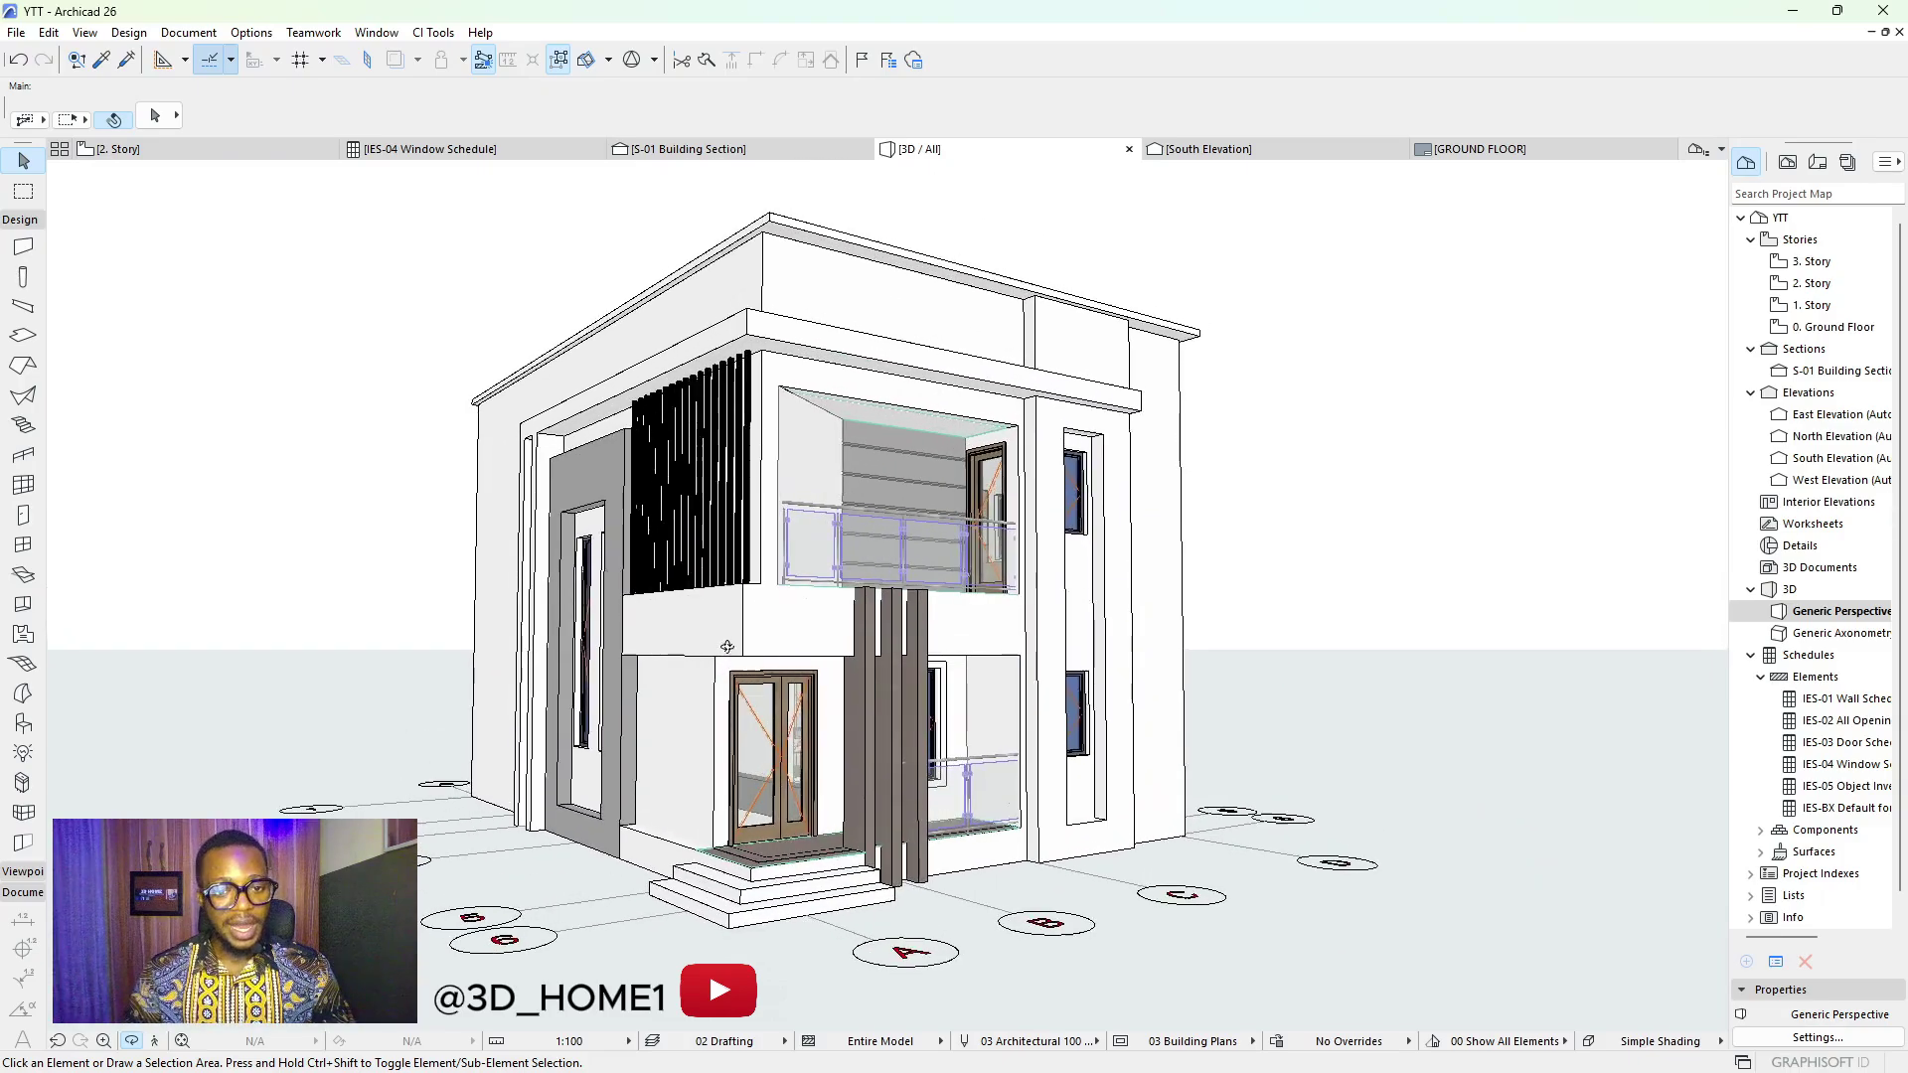
click(23, 544)
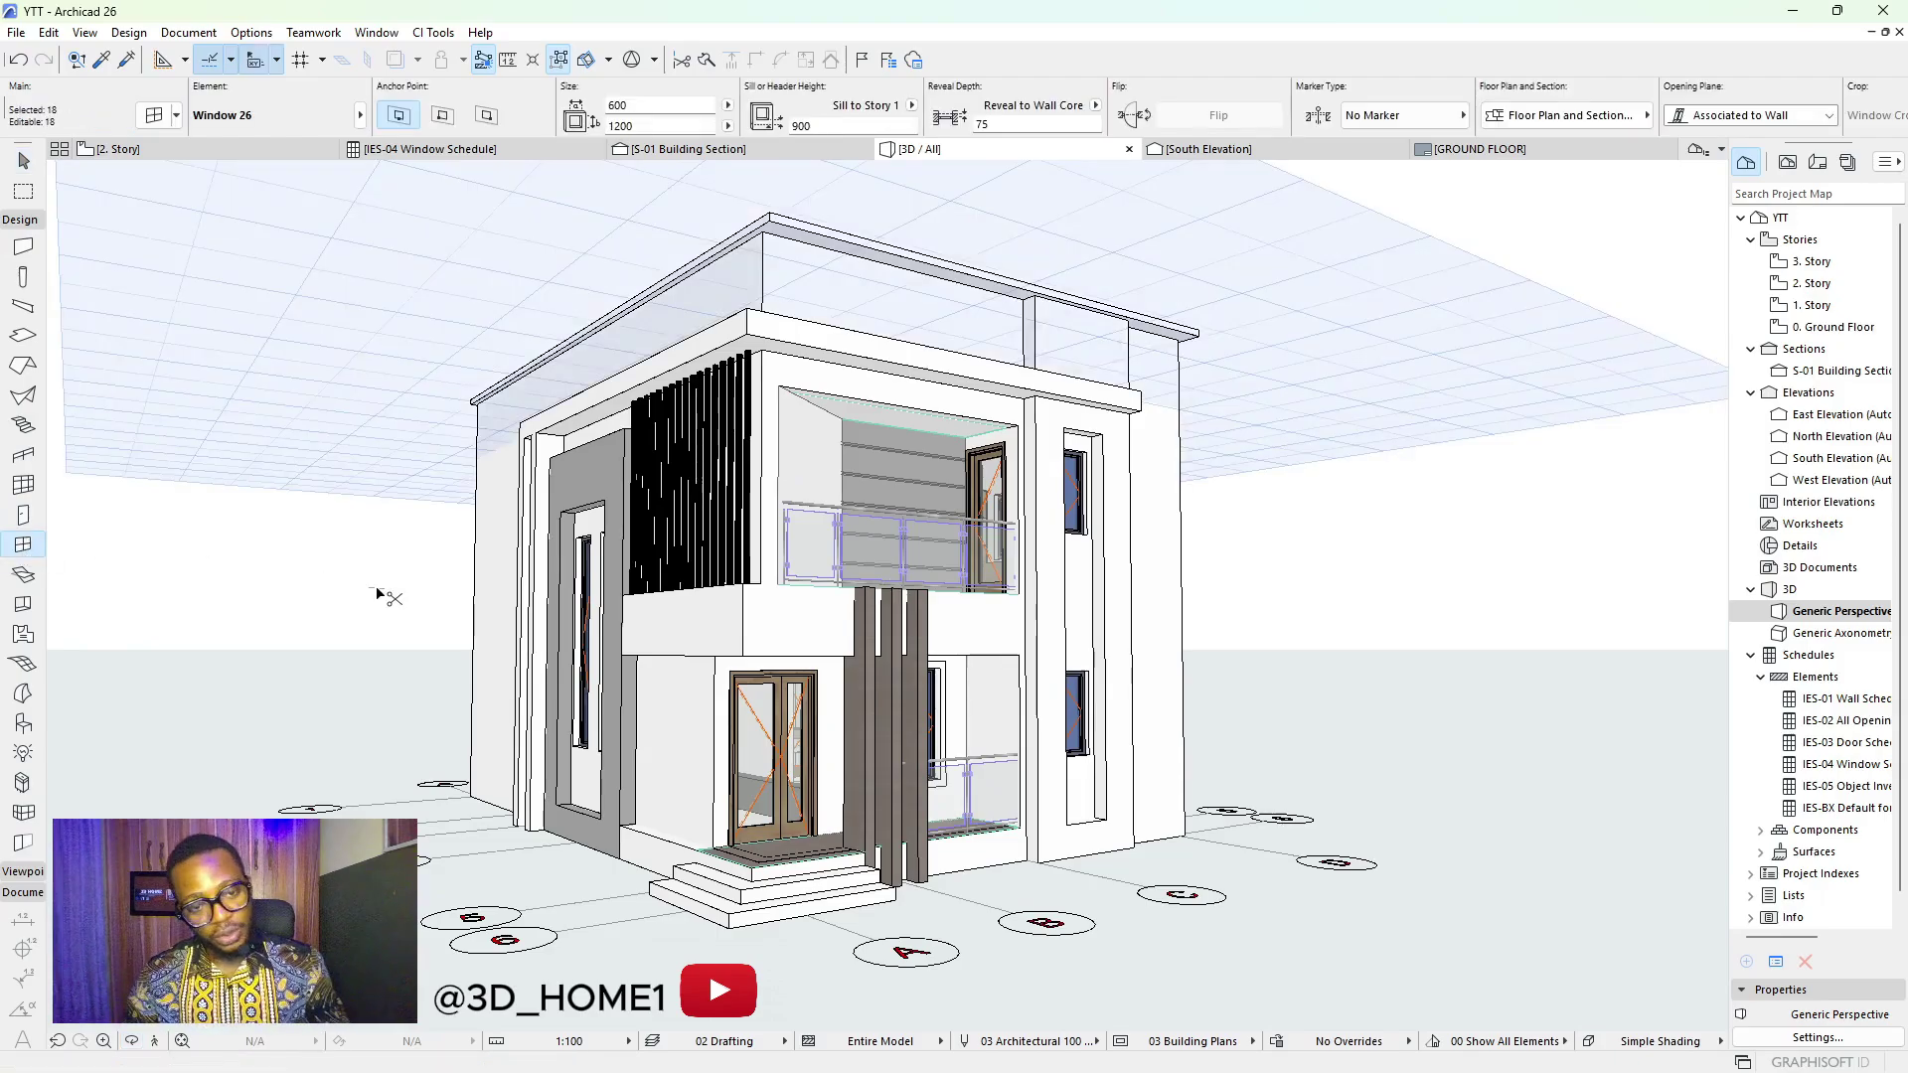
key(ctrl+a)
scroll(603, 679, up, 2)
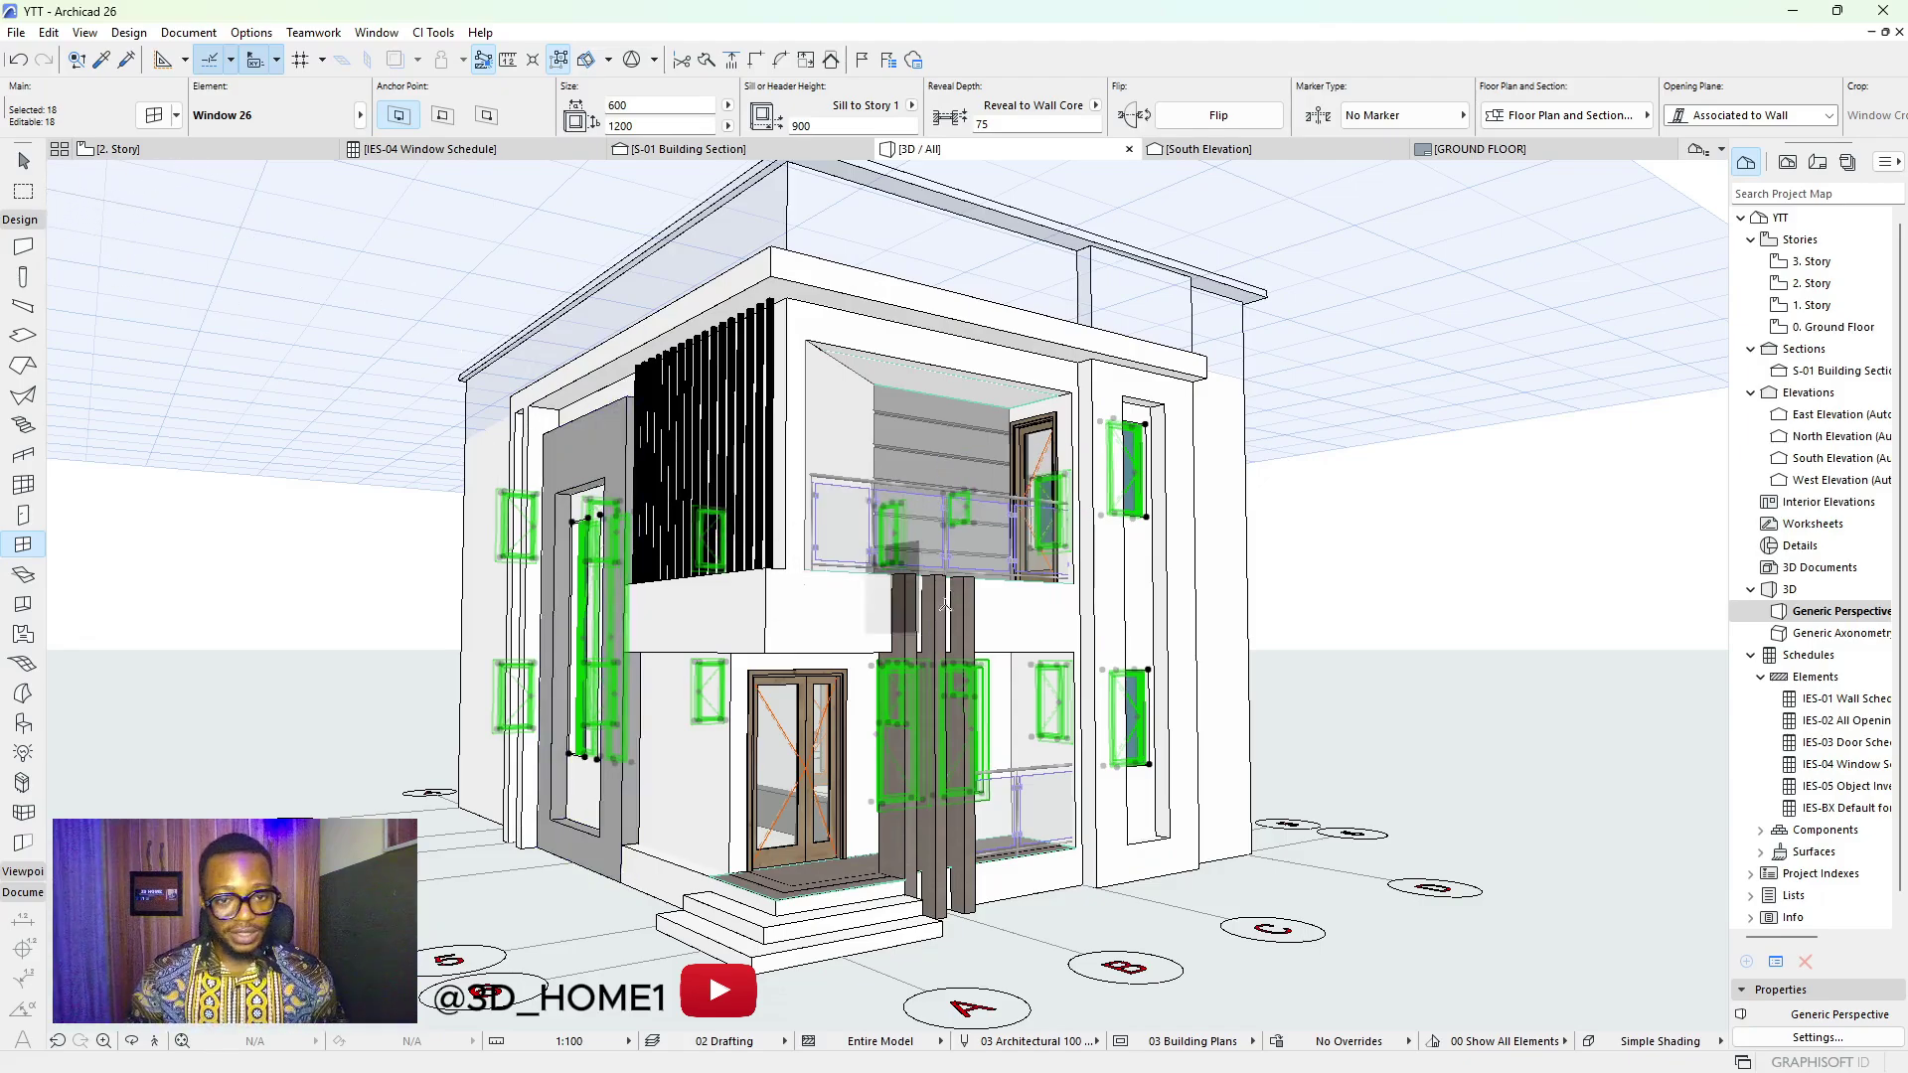
Open the settings of the selected windows and set their dimension marker to W Marker 26
click(155, 119)
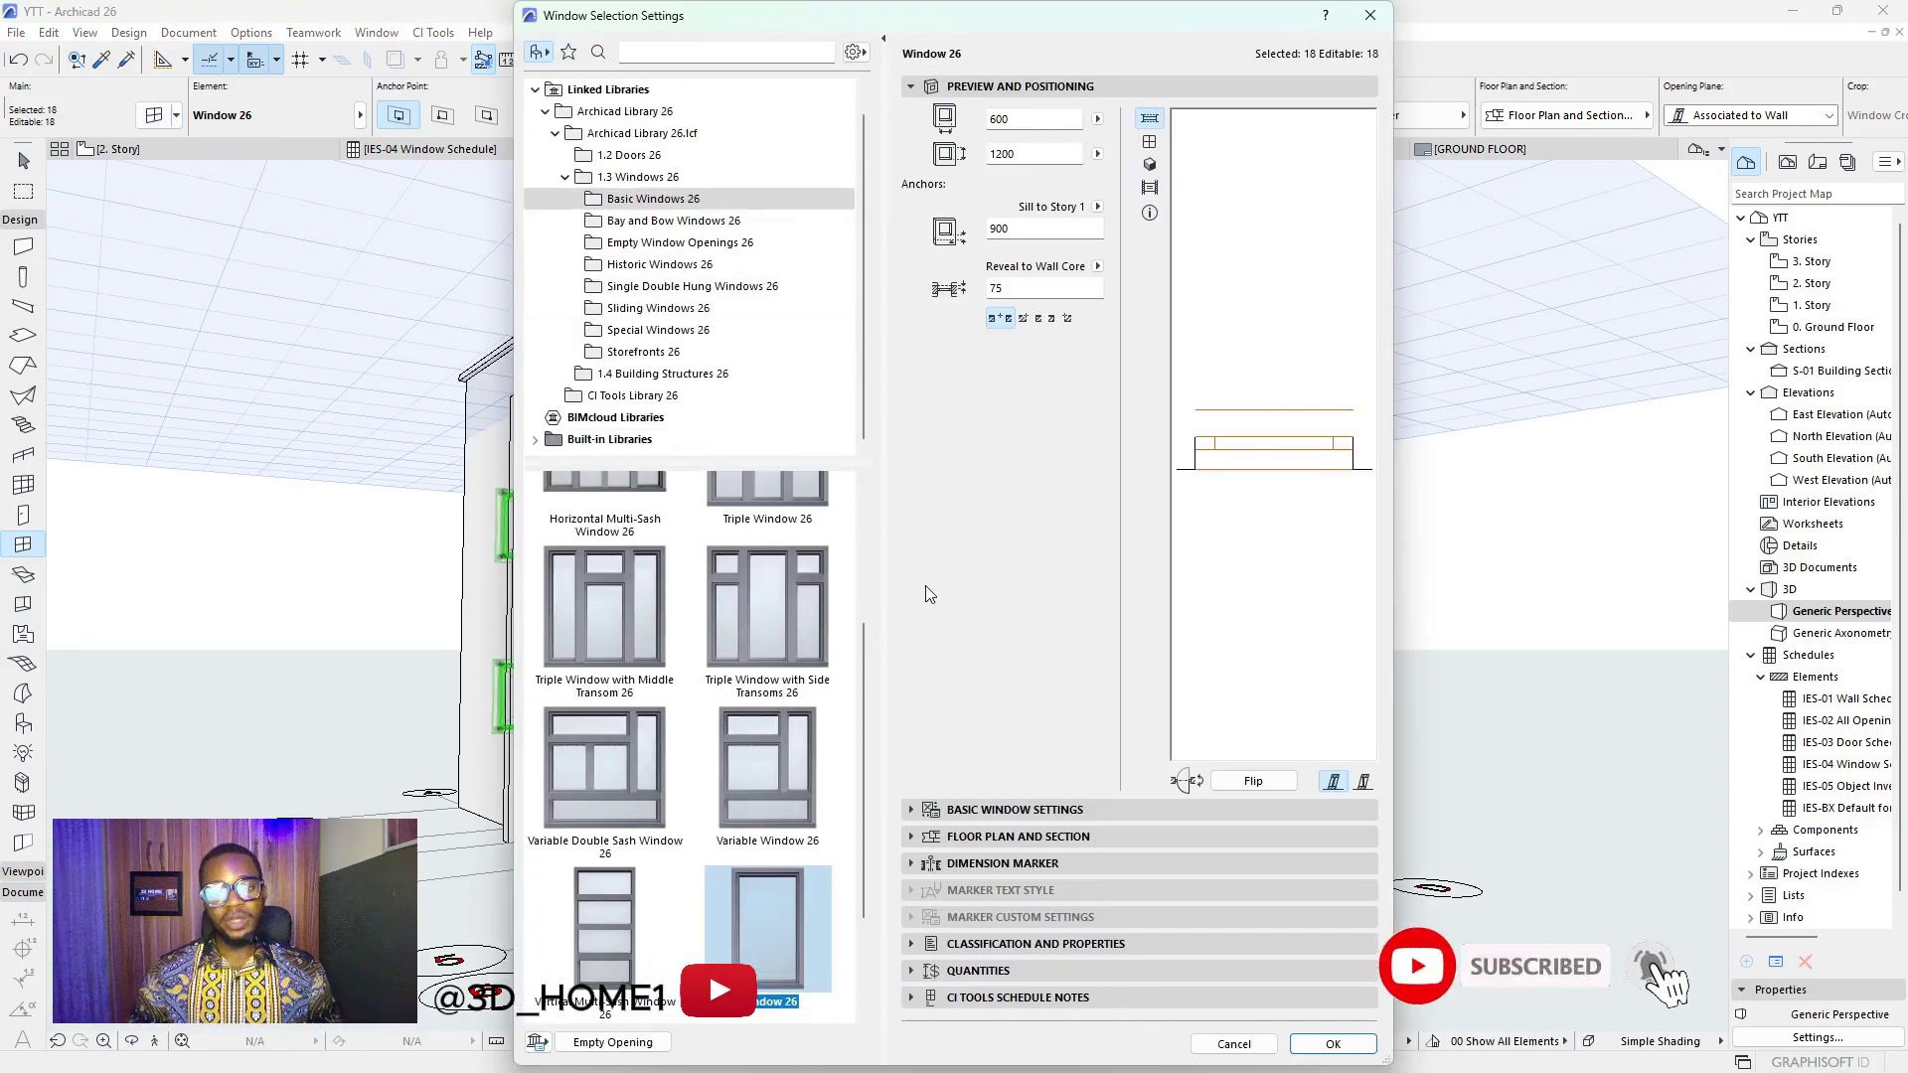
click(1021, 863)
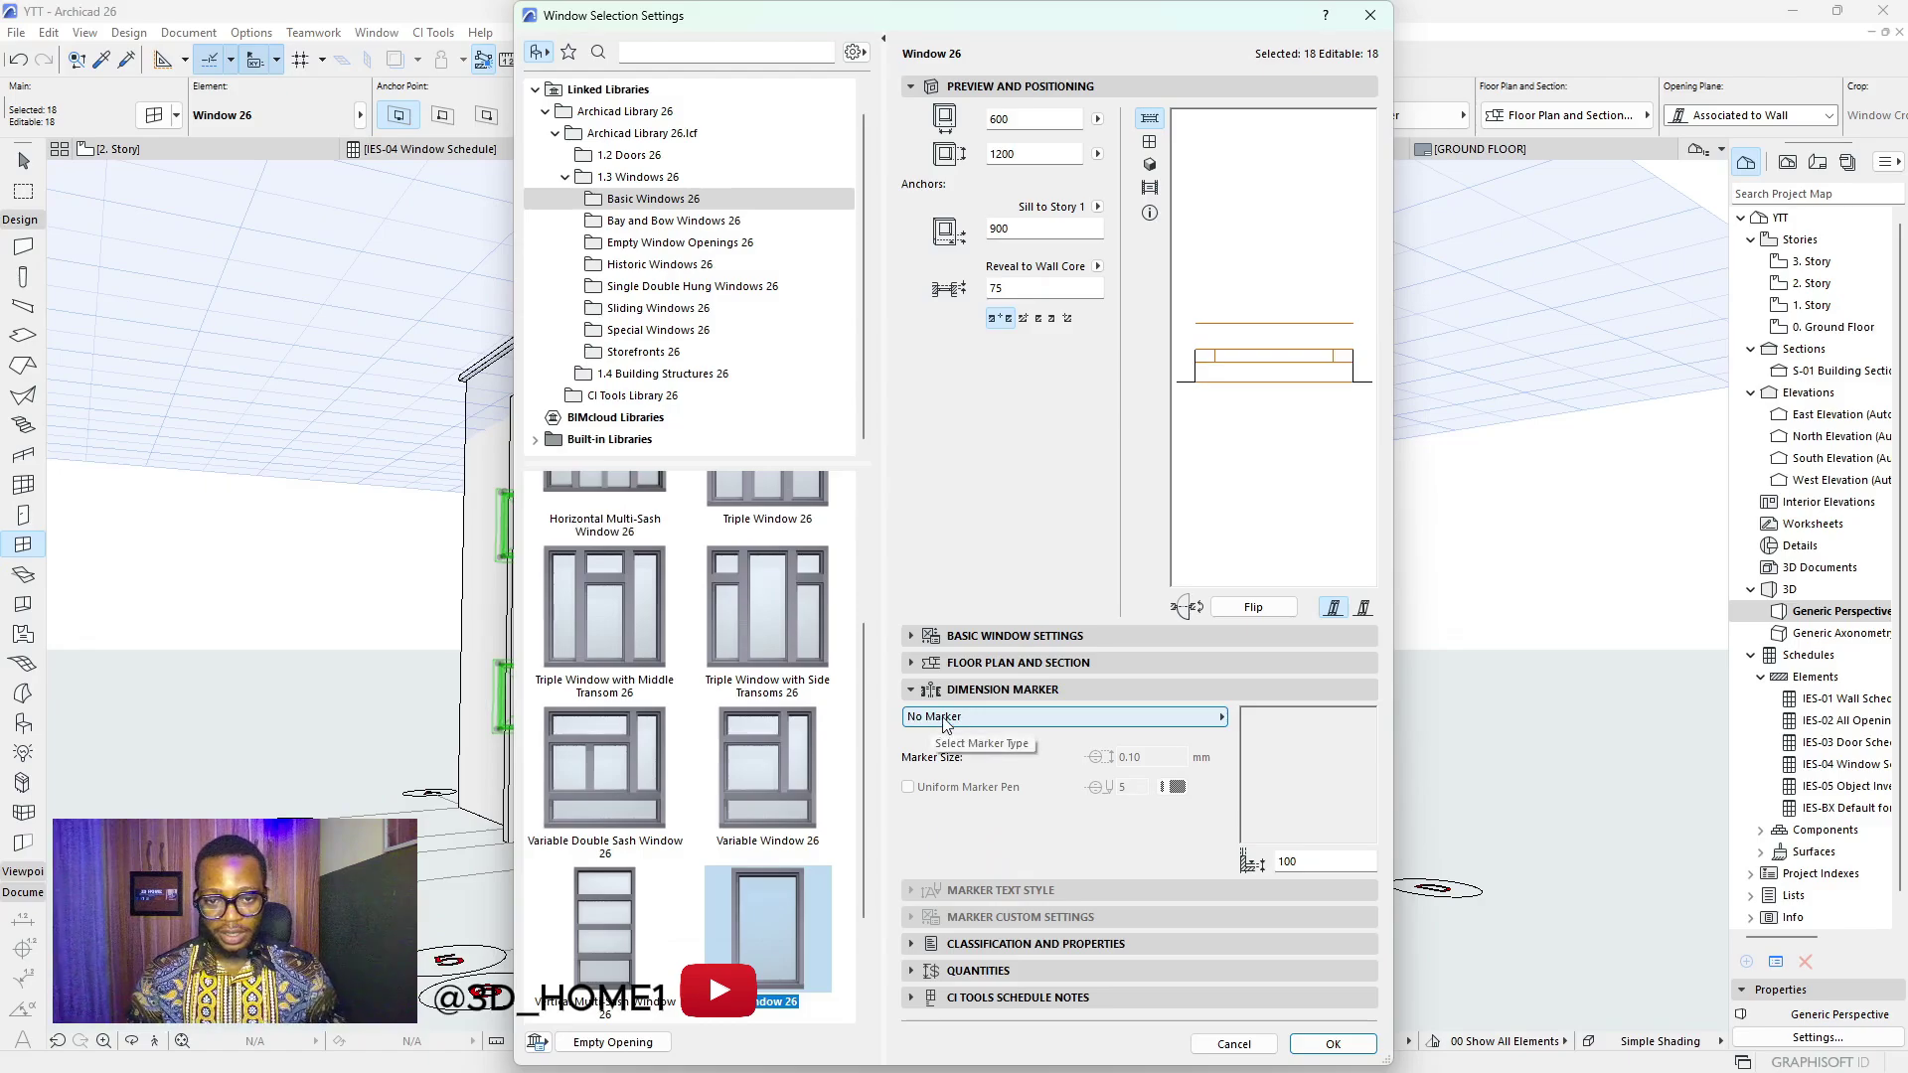
click(1219, 720)
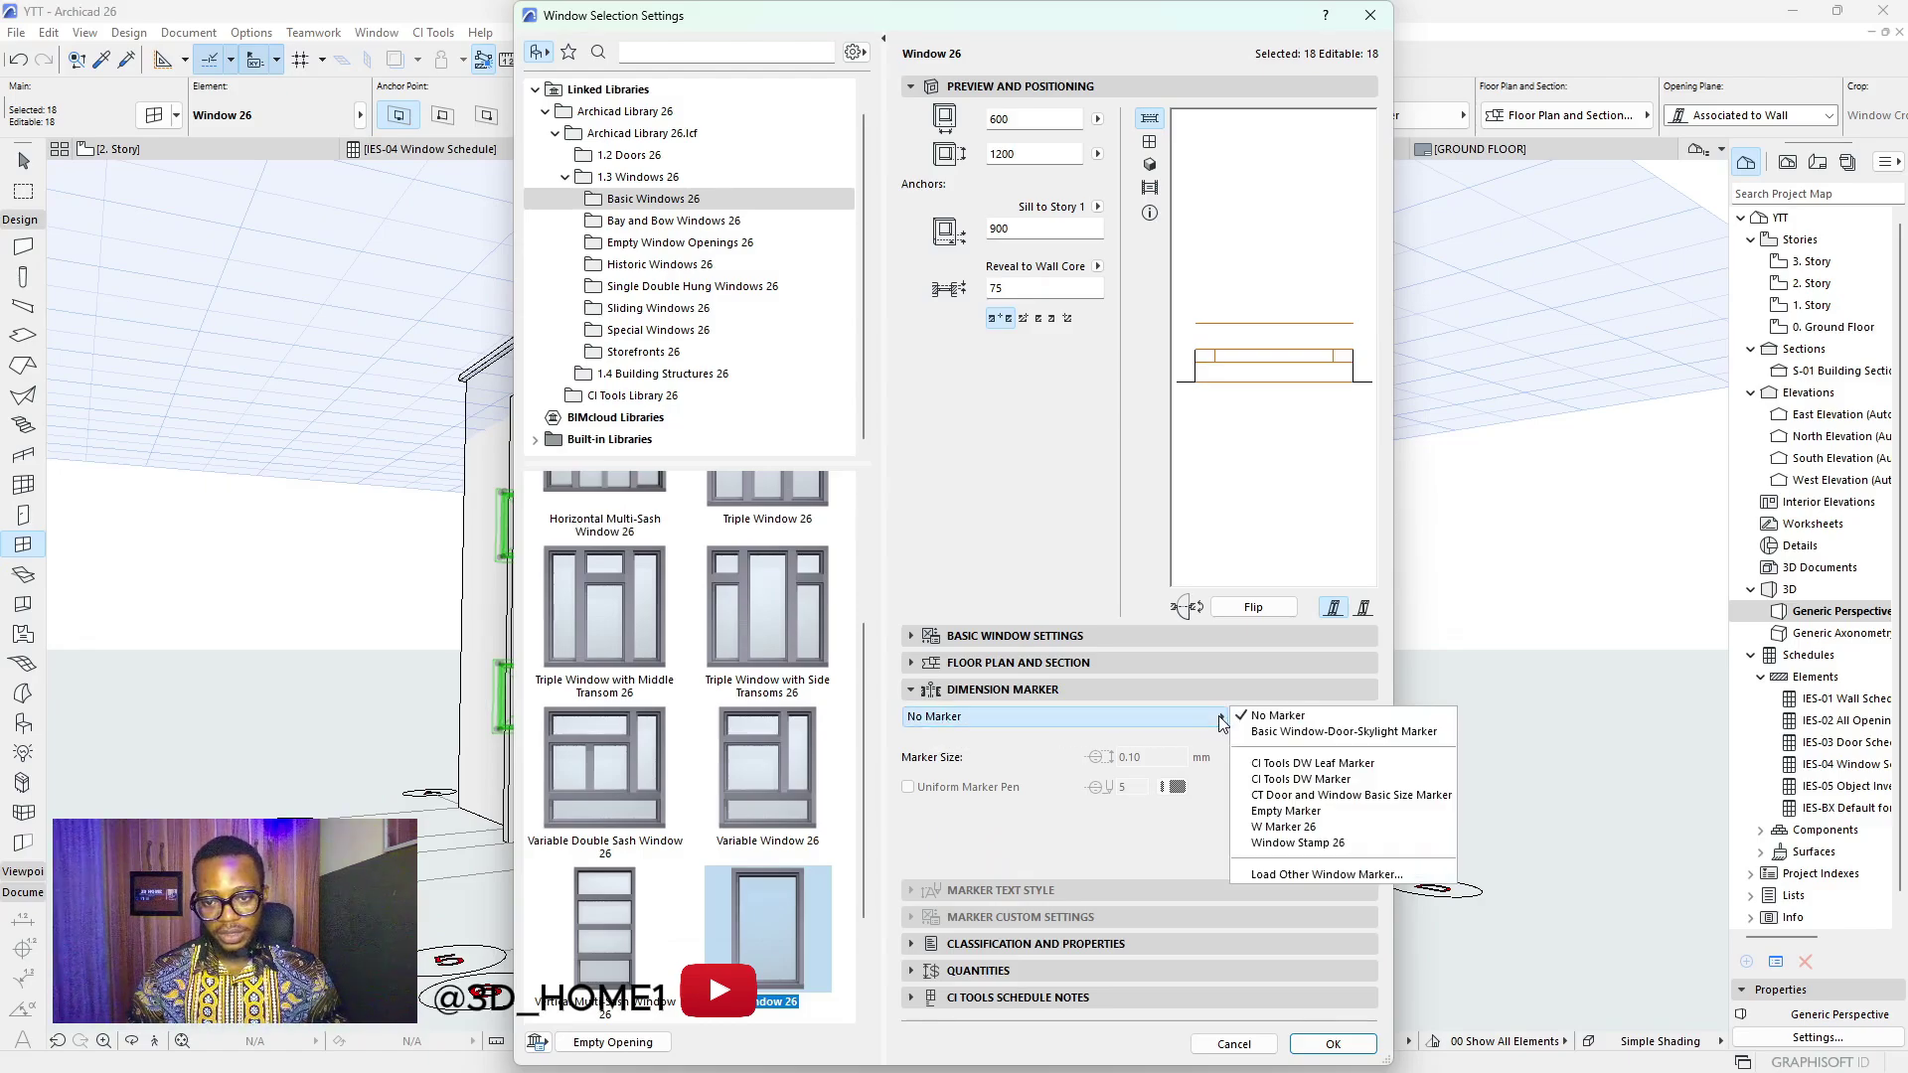
click(1264, 828)
Set the marker geometry to an Octagon head with Fit Shape to Text enabled and the Extension Line disabled
click(1022, 916)
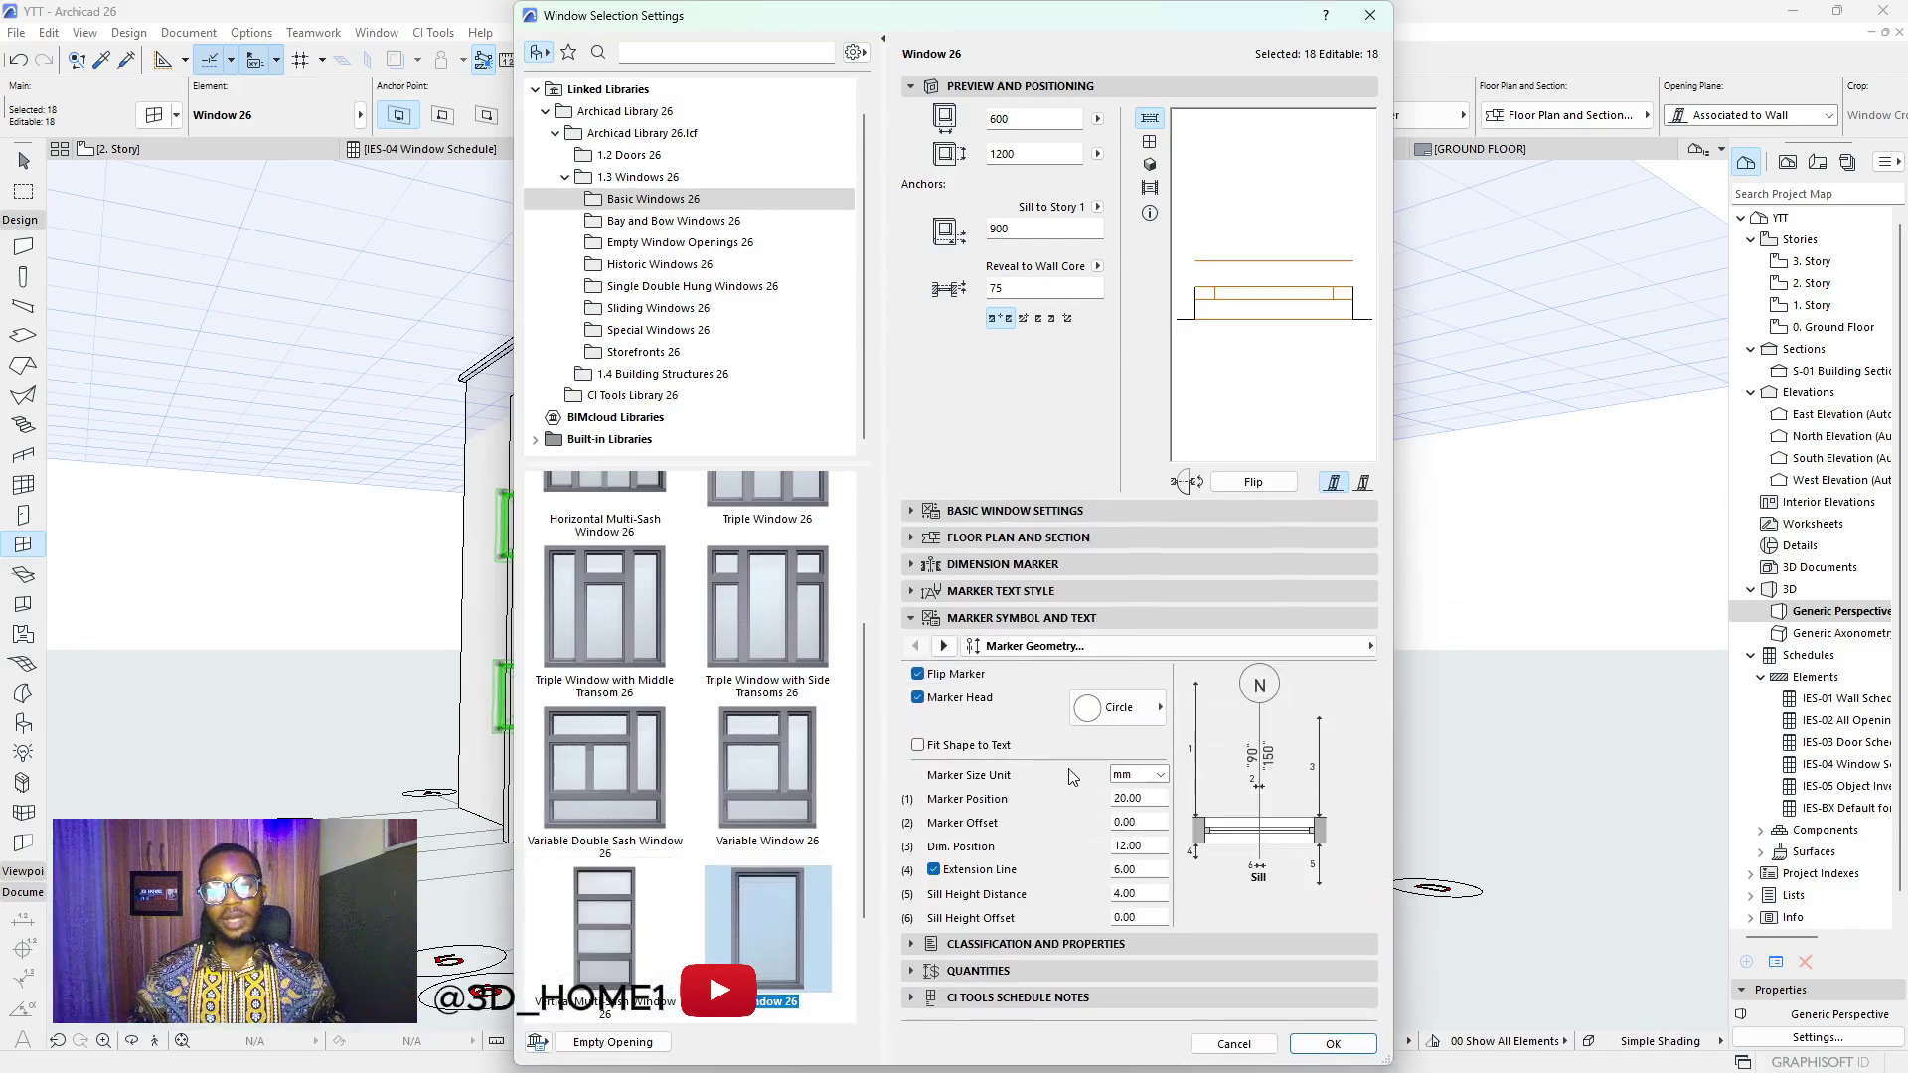
click(1153, 710)
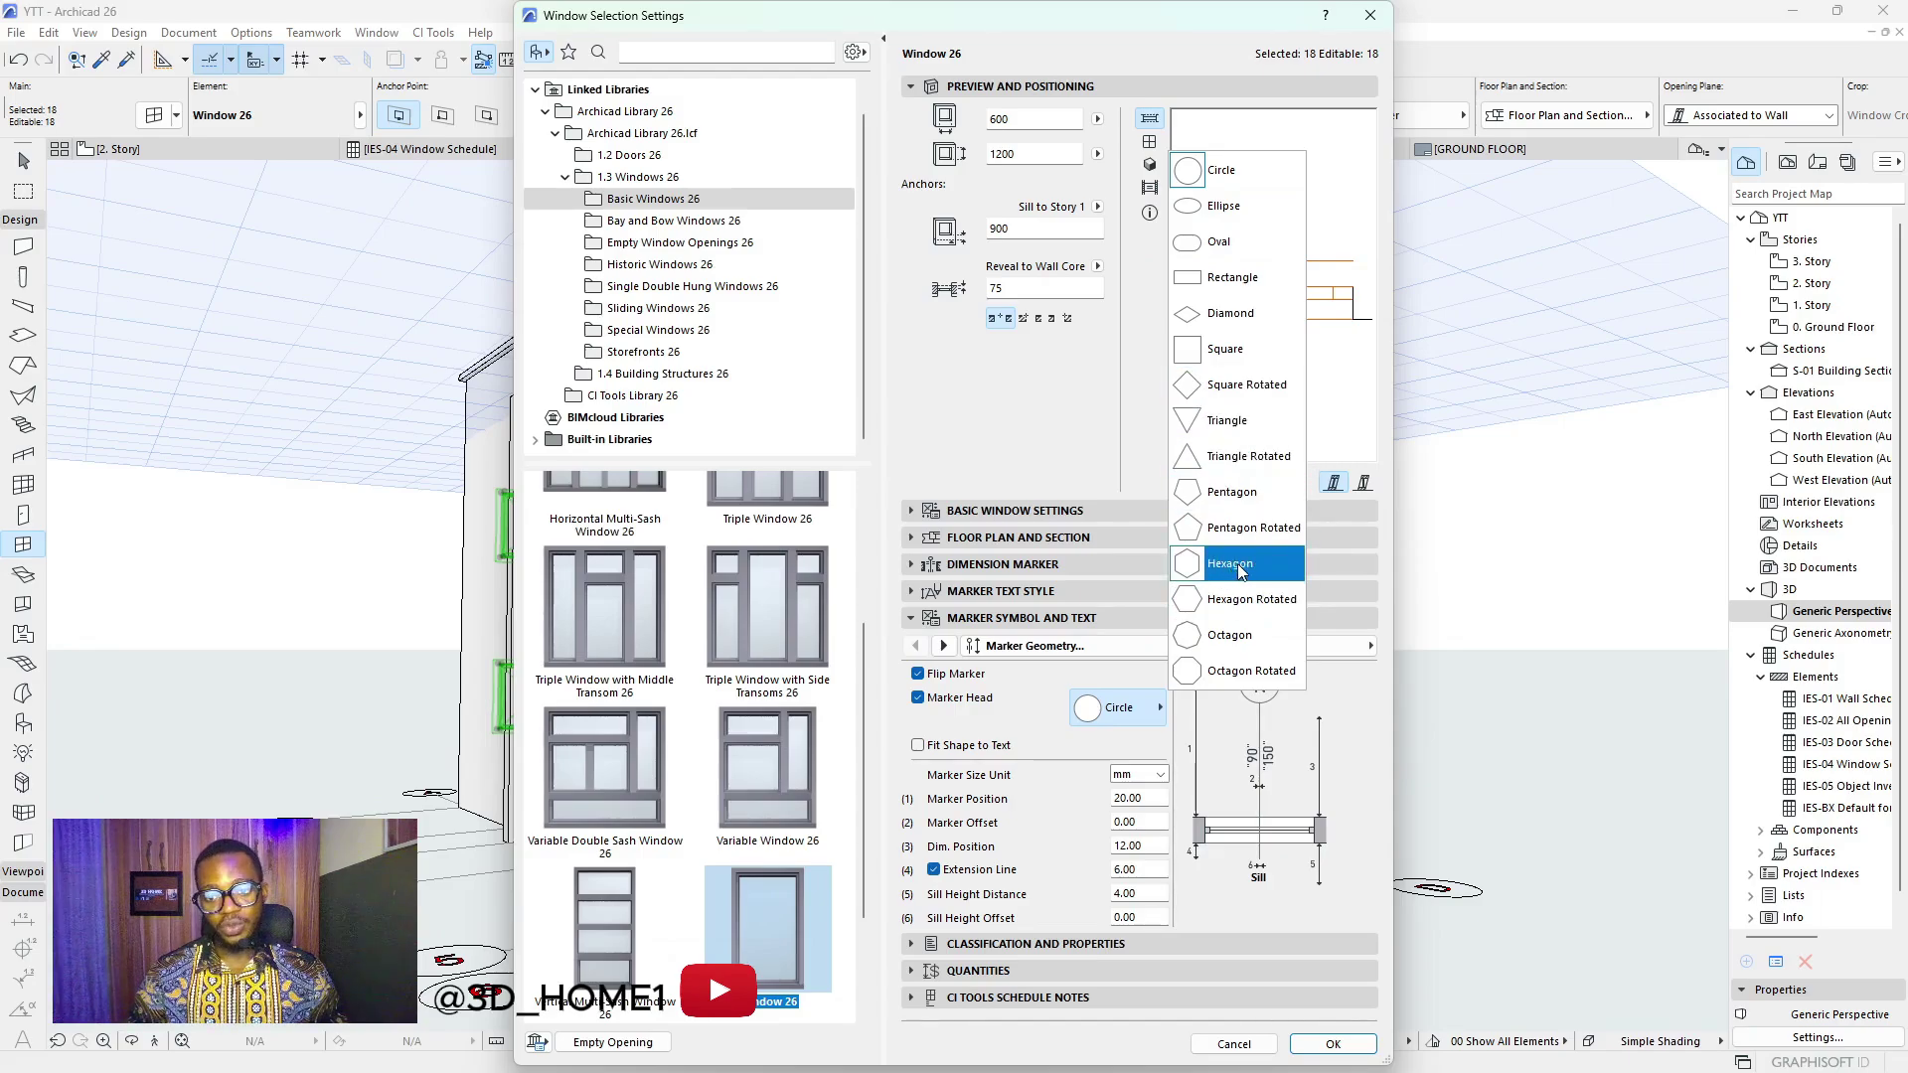
click(1221, 637)
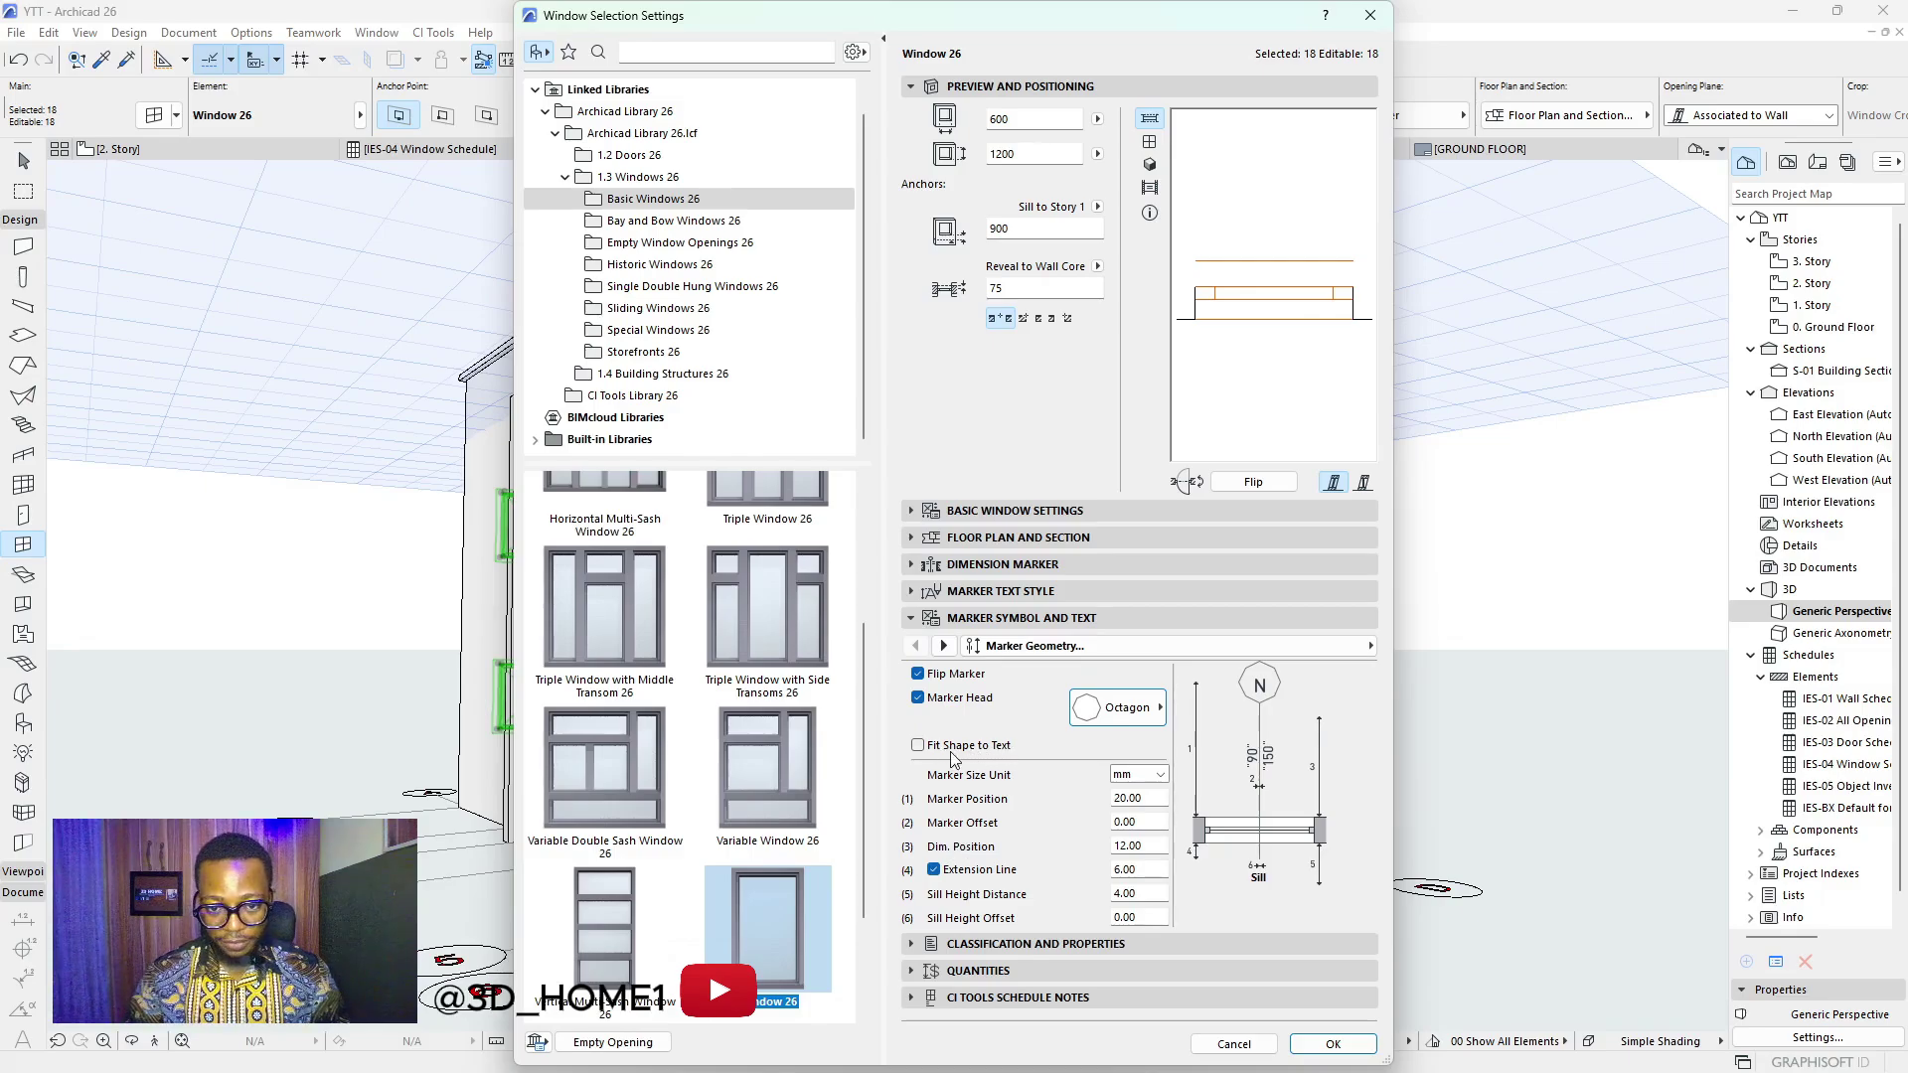
click(918, 746)
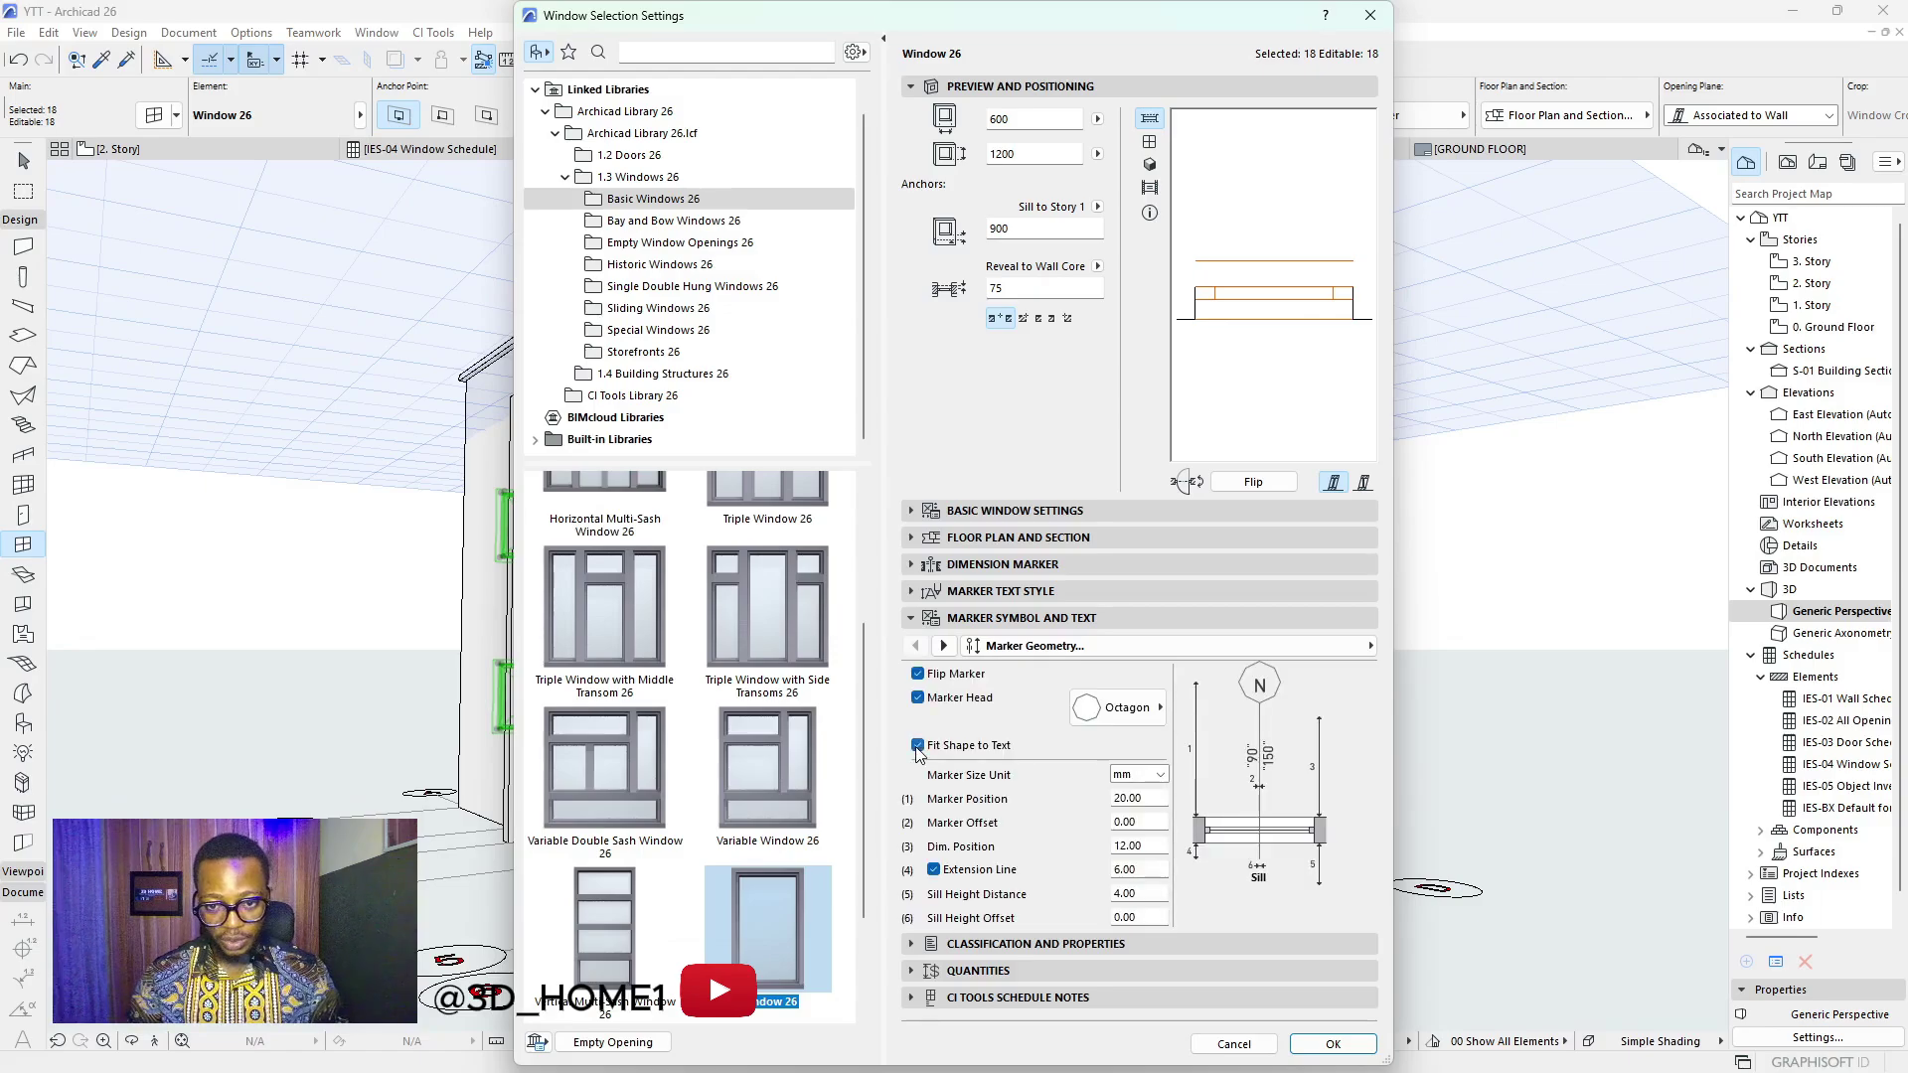
click(934, 871)
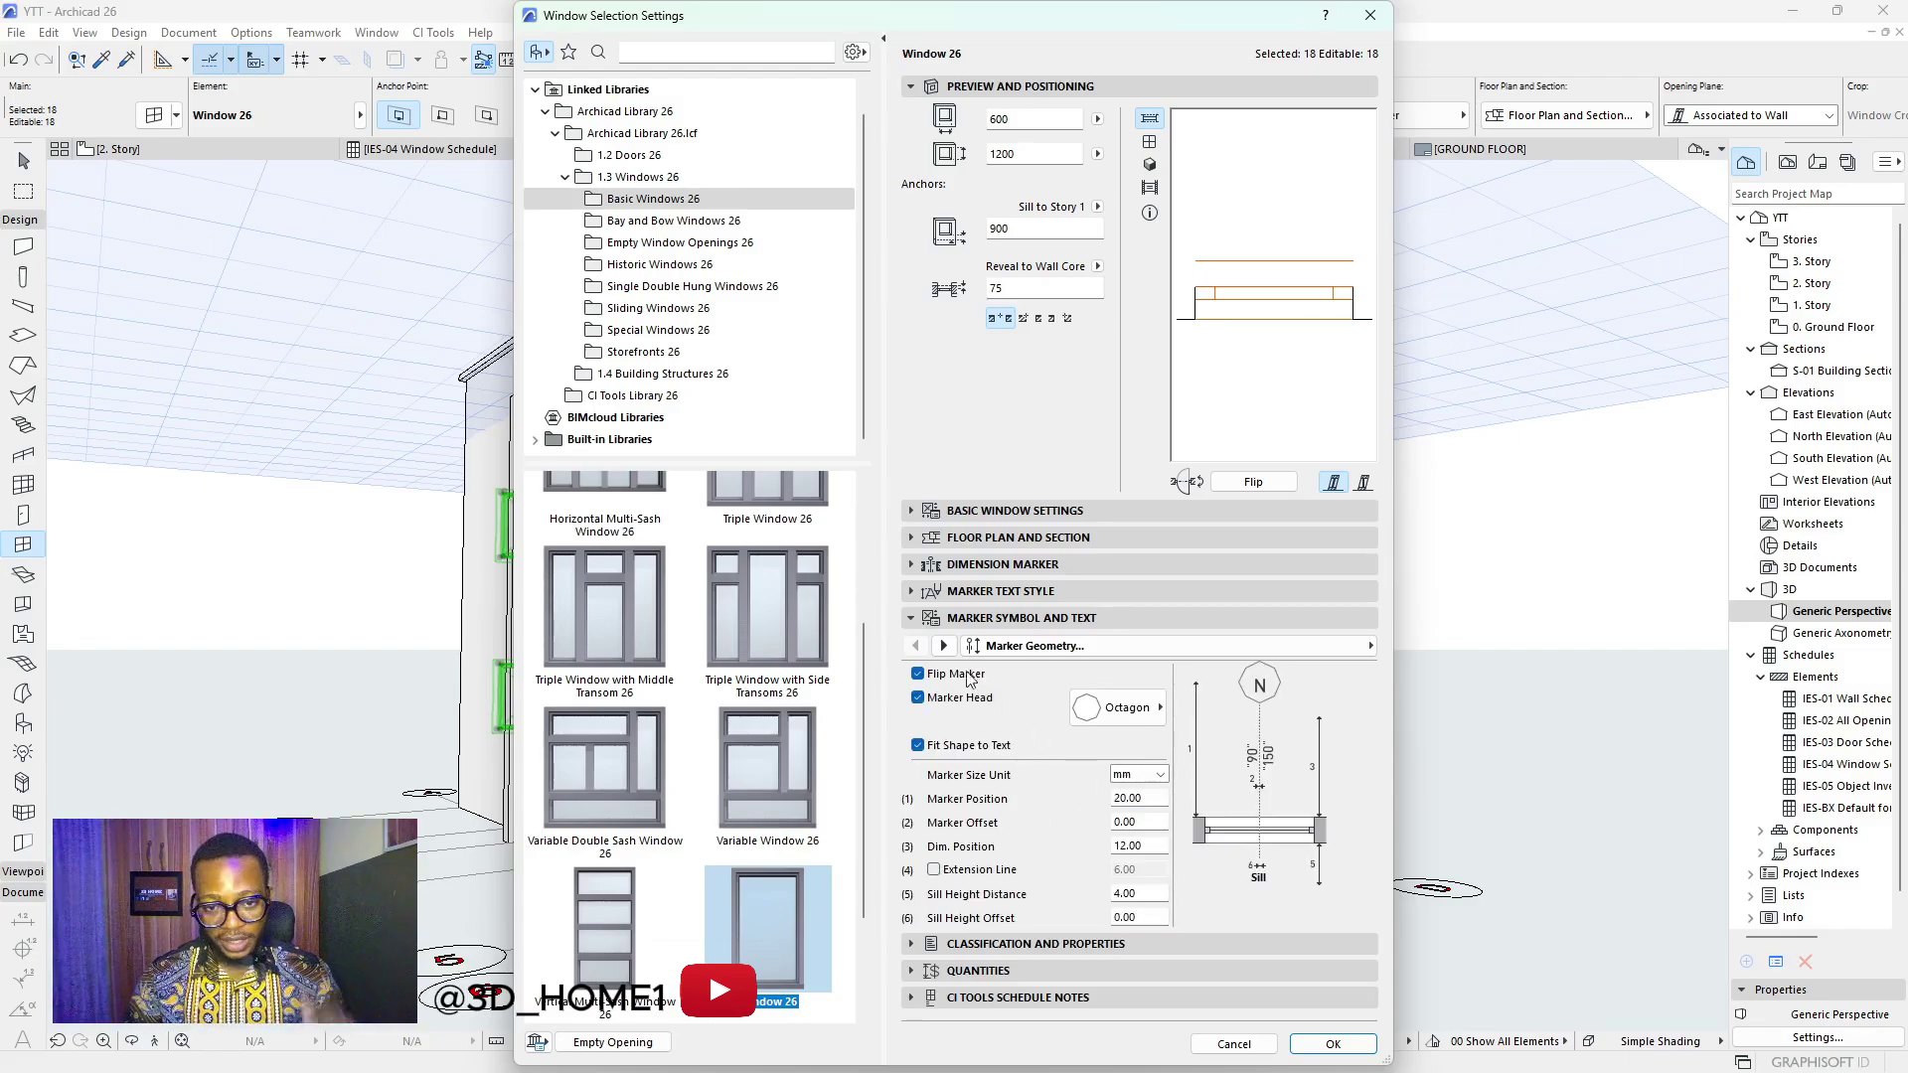
Make the marker show only the Element ID, disabling Show Sill and Show Dimensions
click(944, 646)
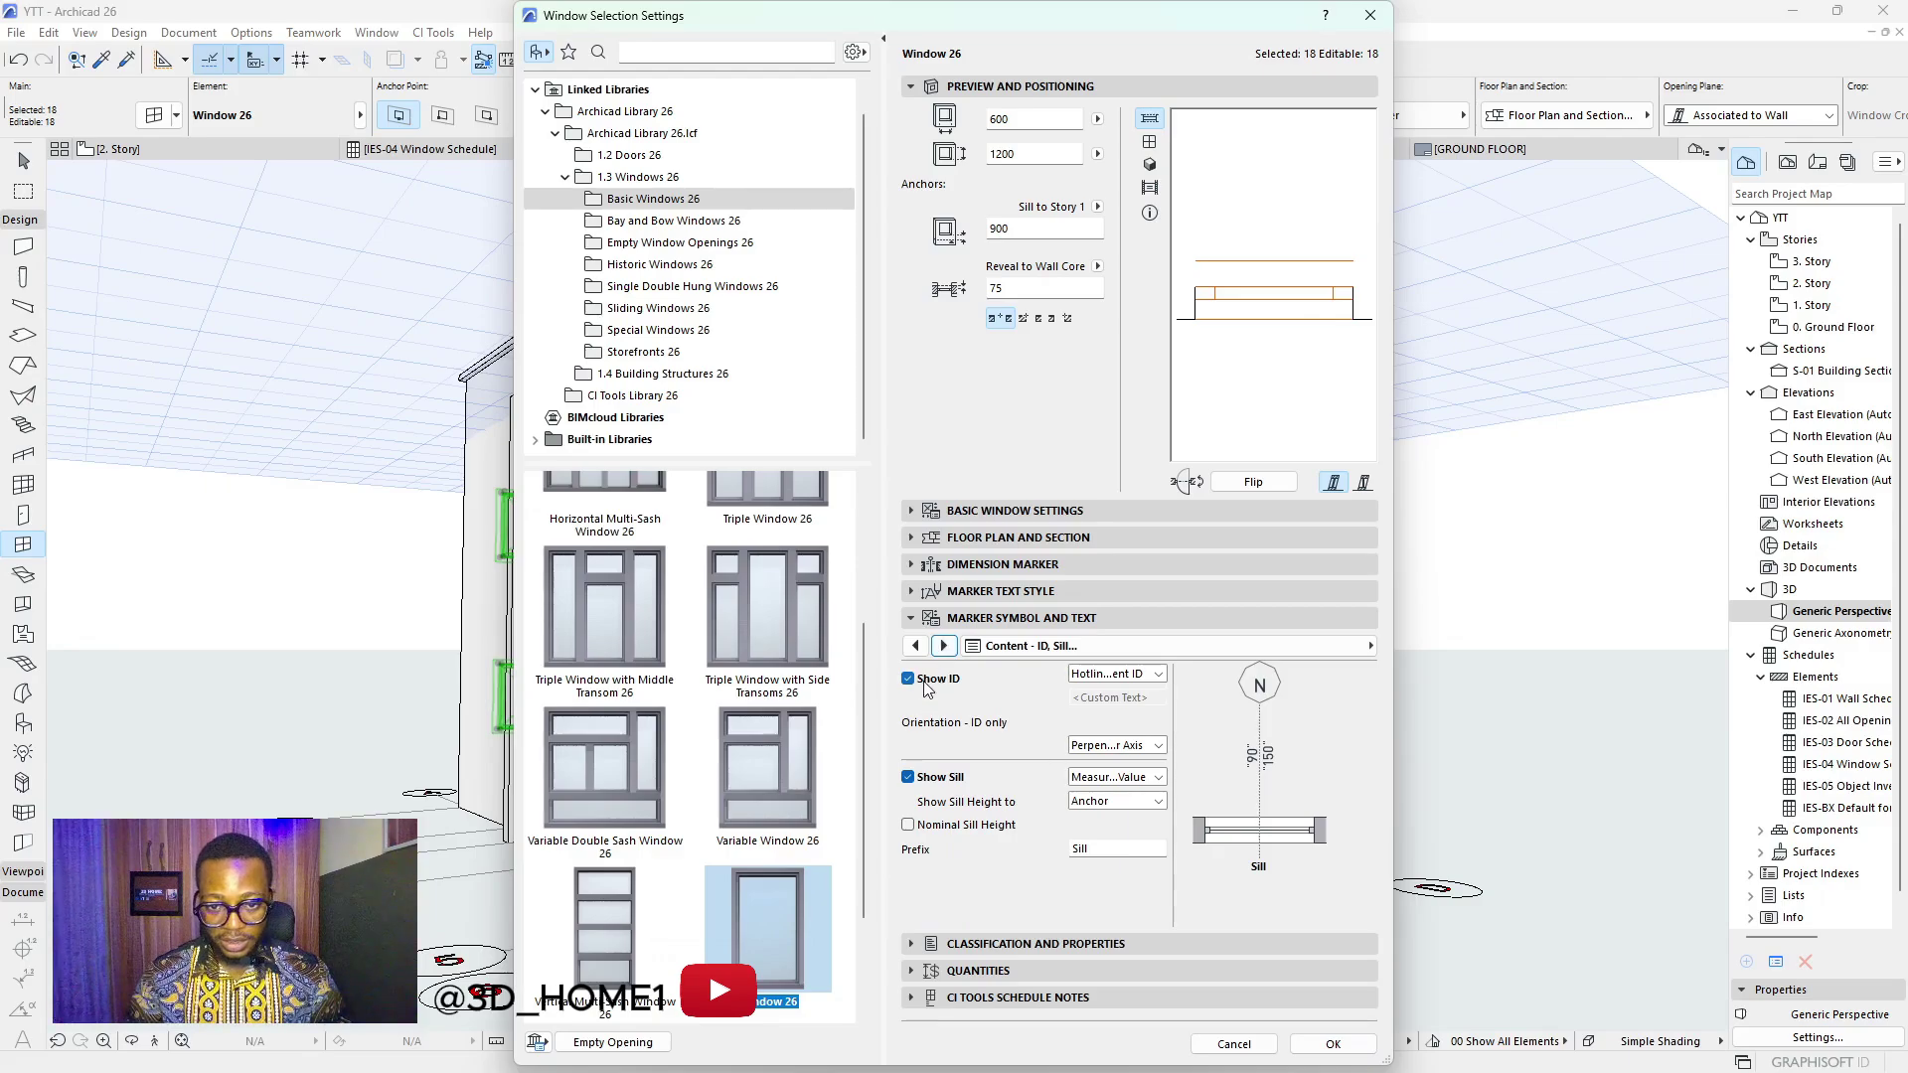
click(1138, 676)
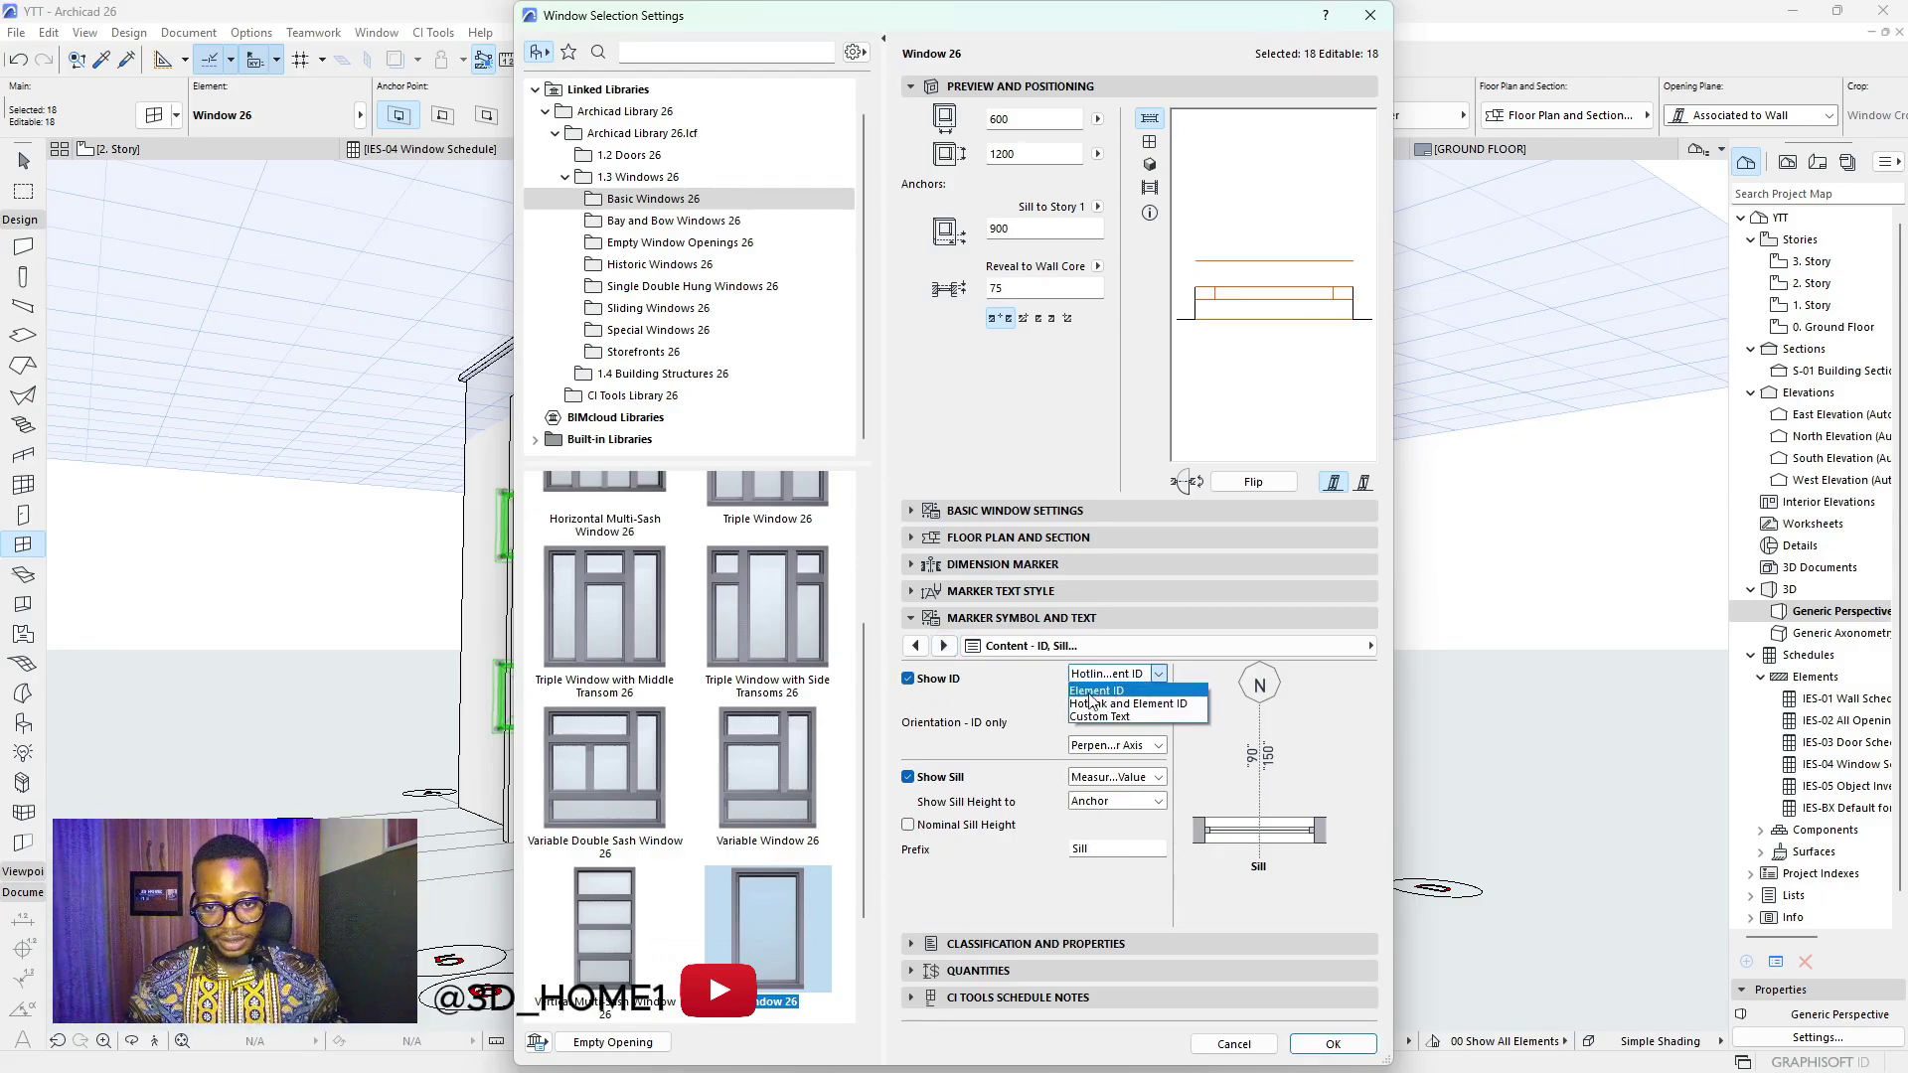
click(1109, 692)
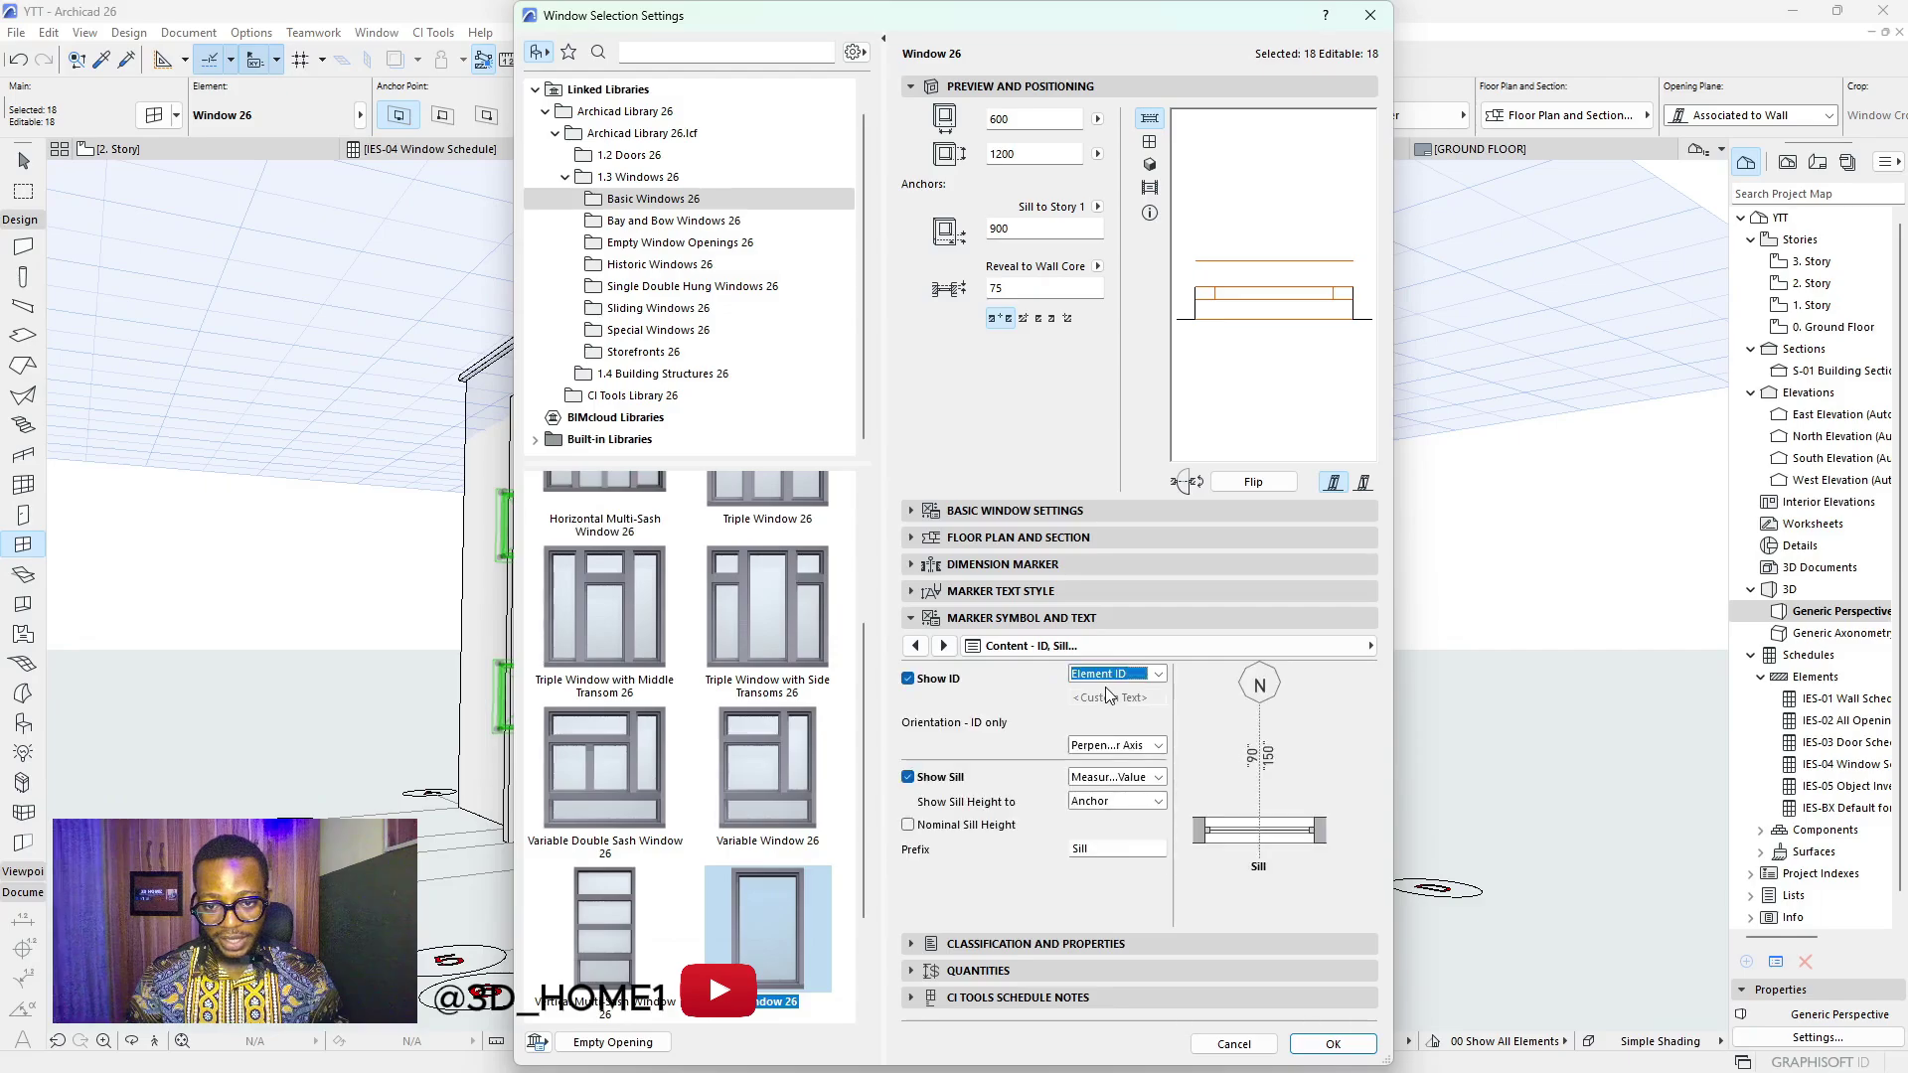
click(908, 778)
click(944, 647)
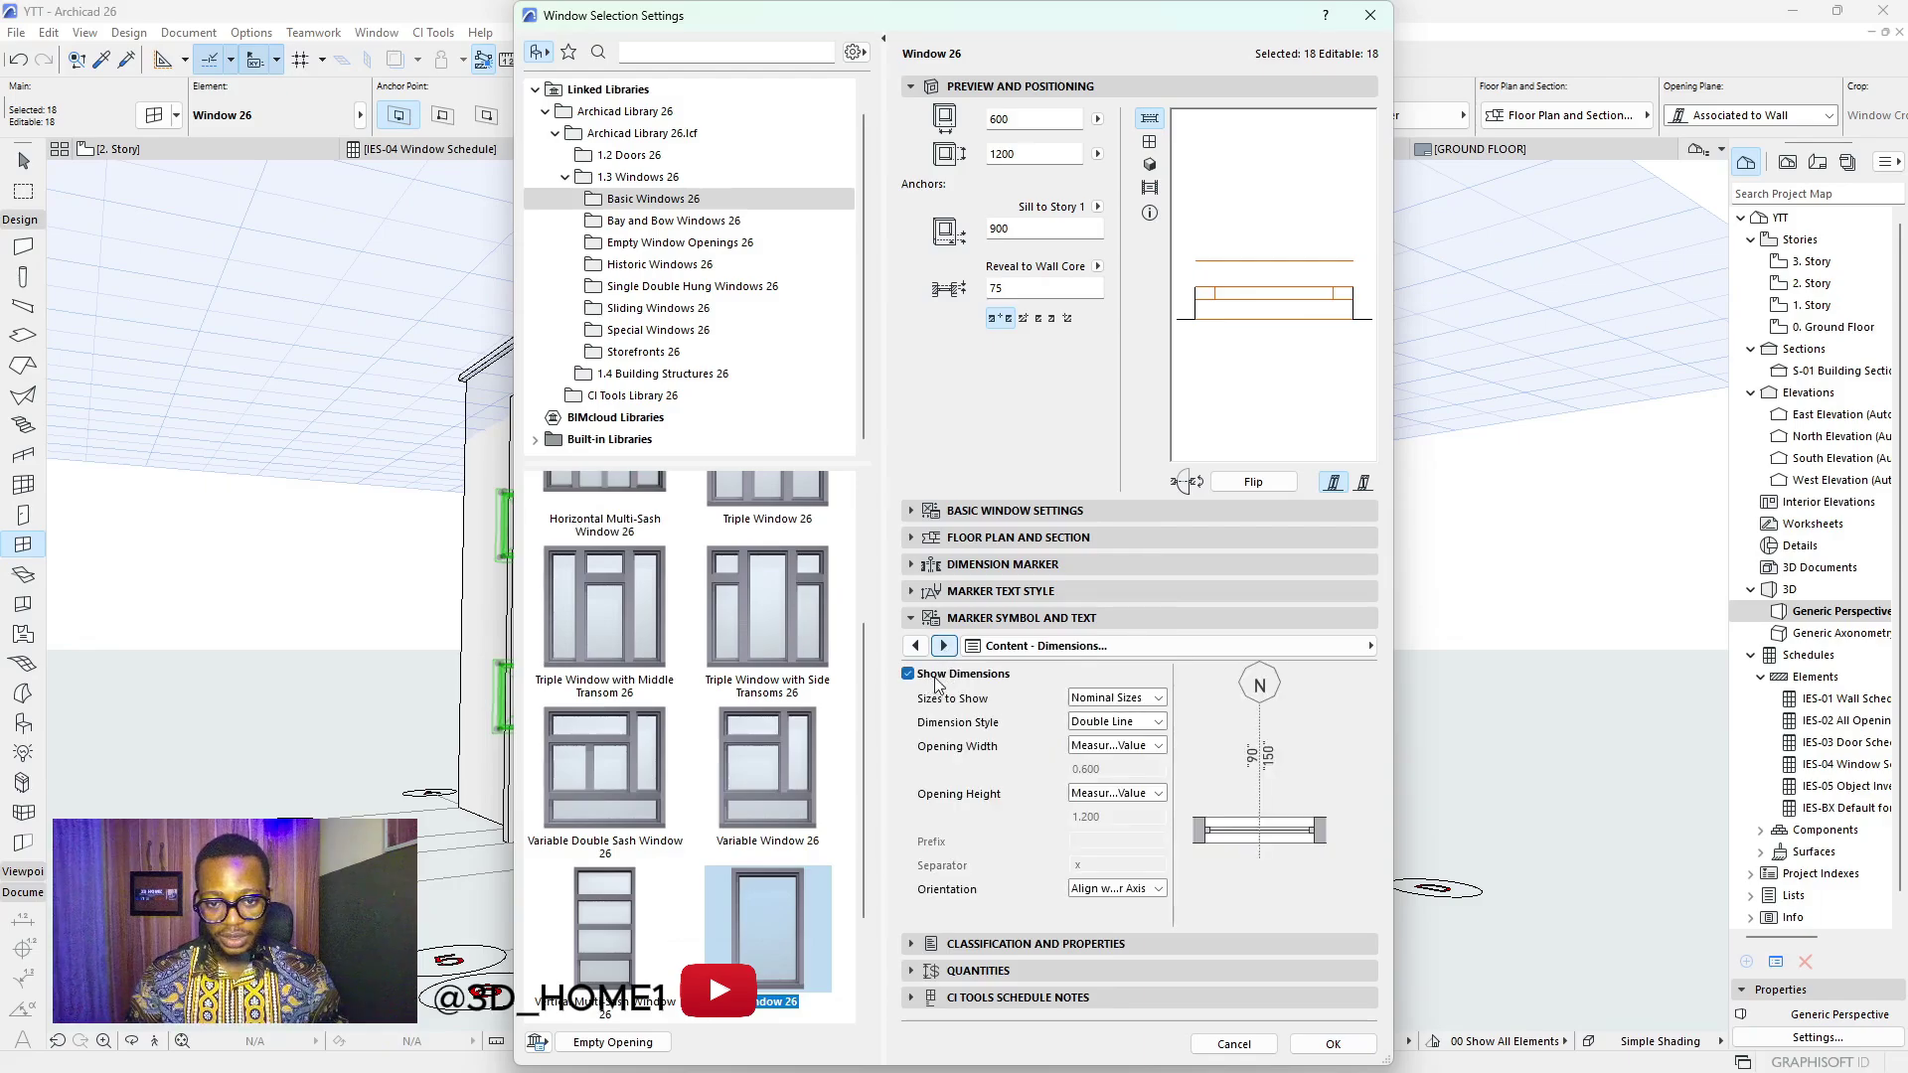
click(909, 675)
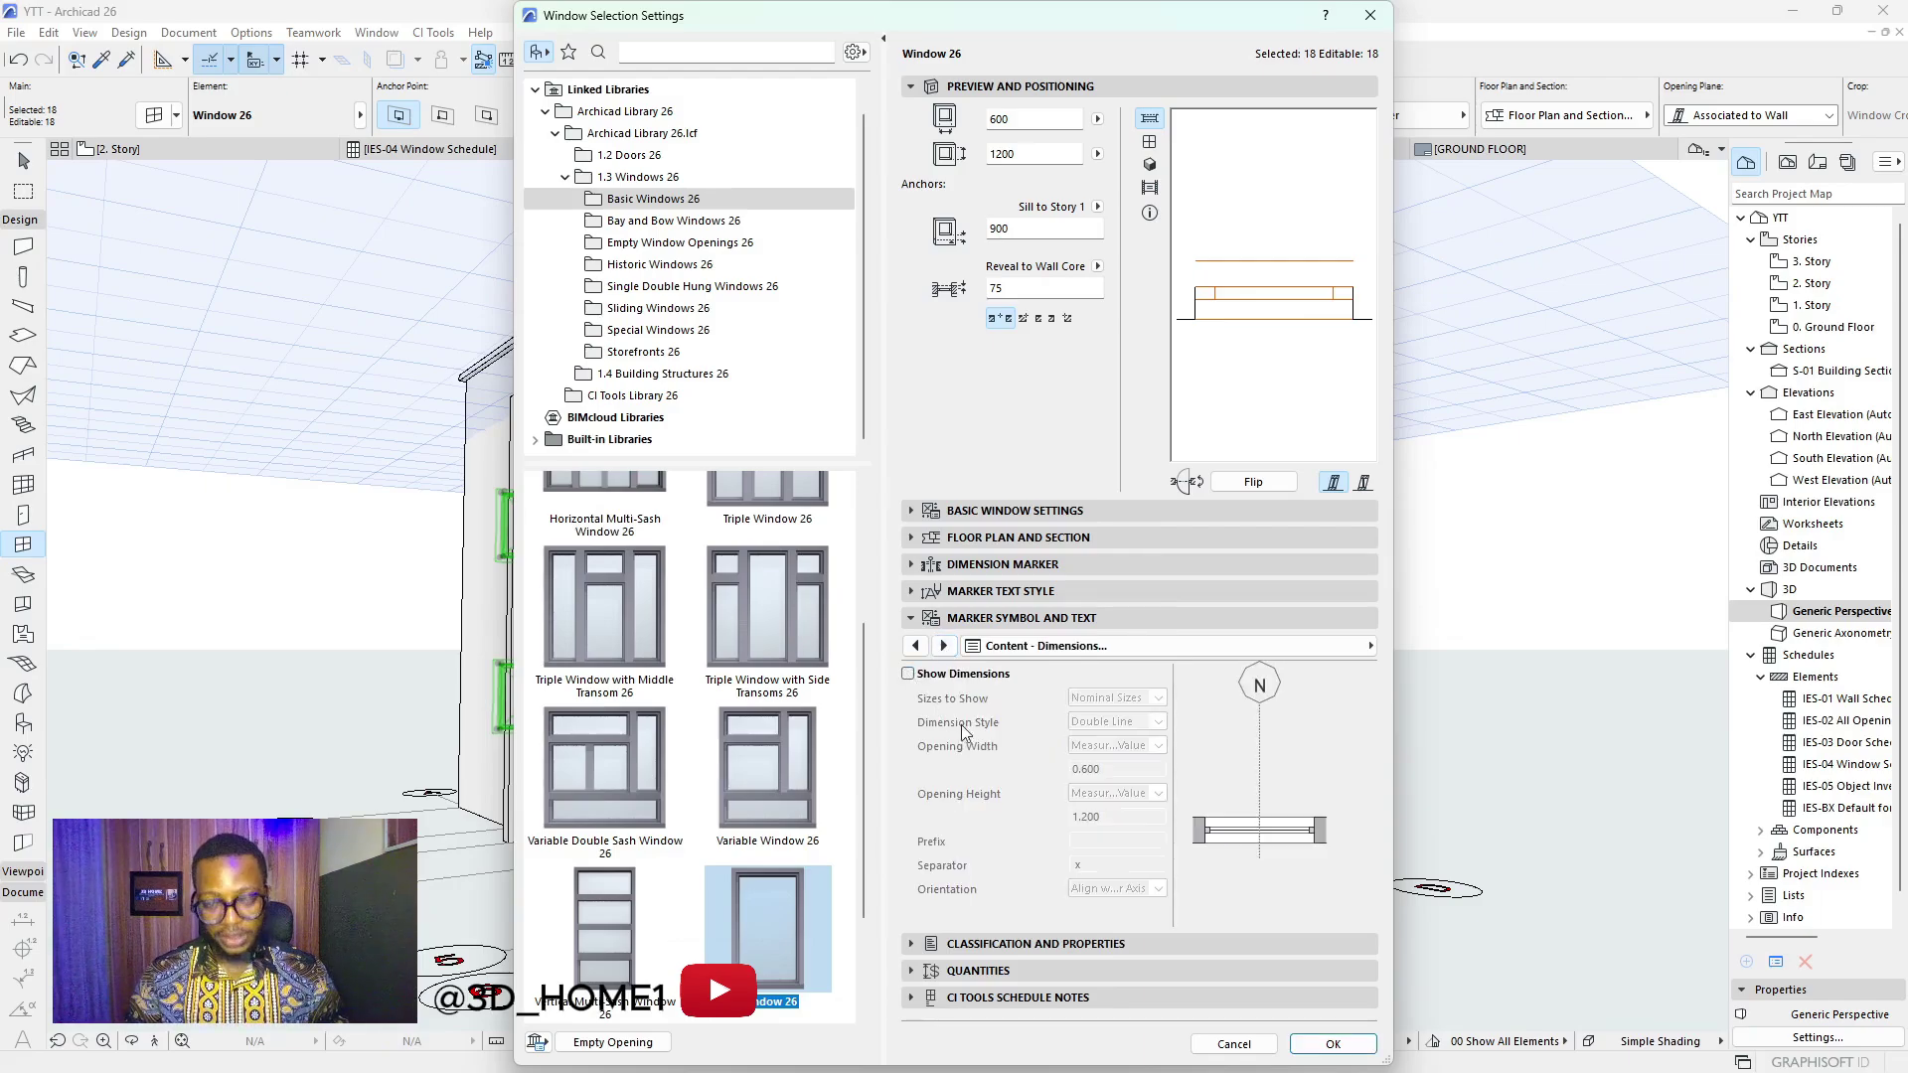
Set the marker text size to 1.00 mm and apply the settings to all selected windows
click(914, 646)
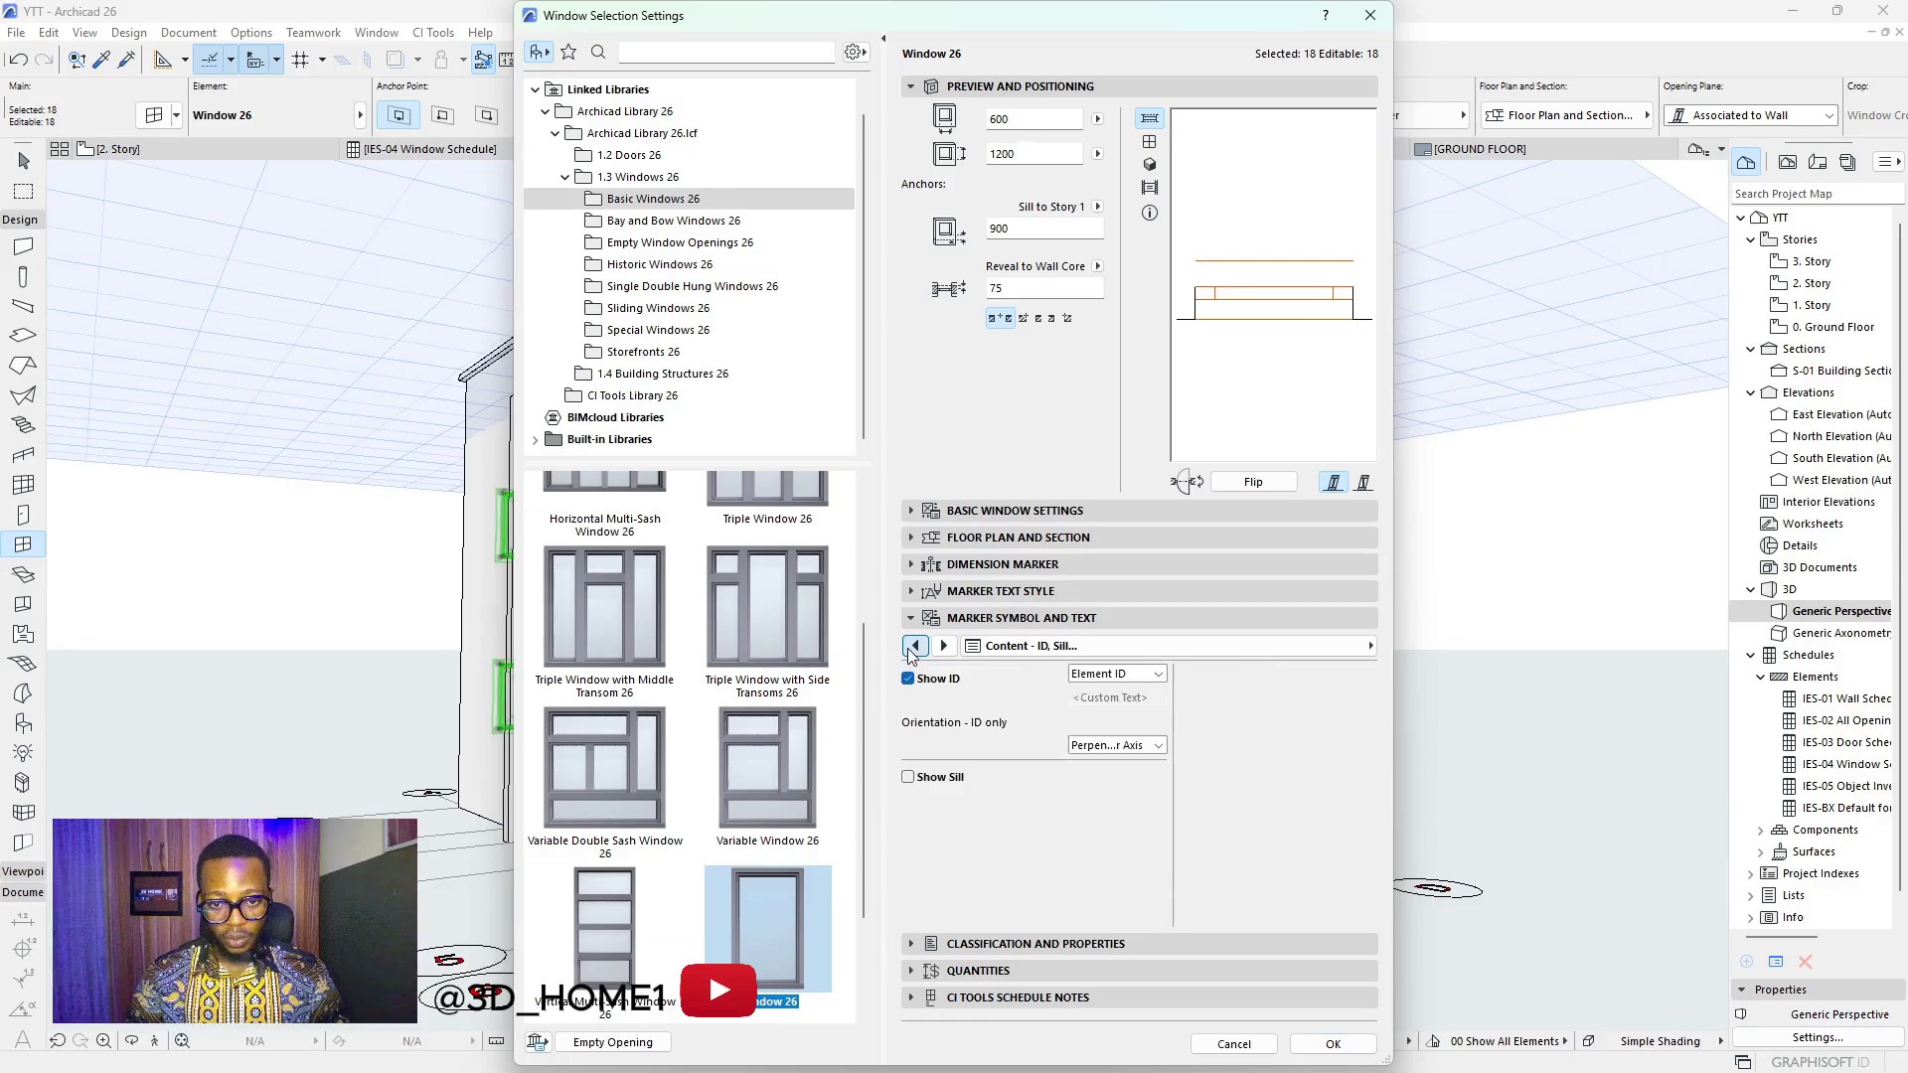
click(914, 646)
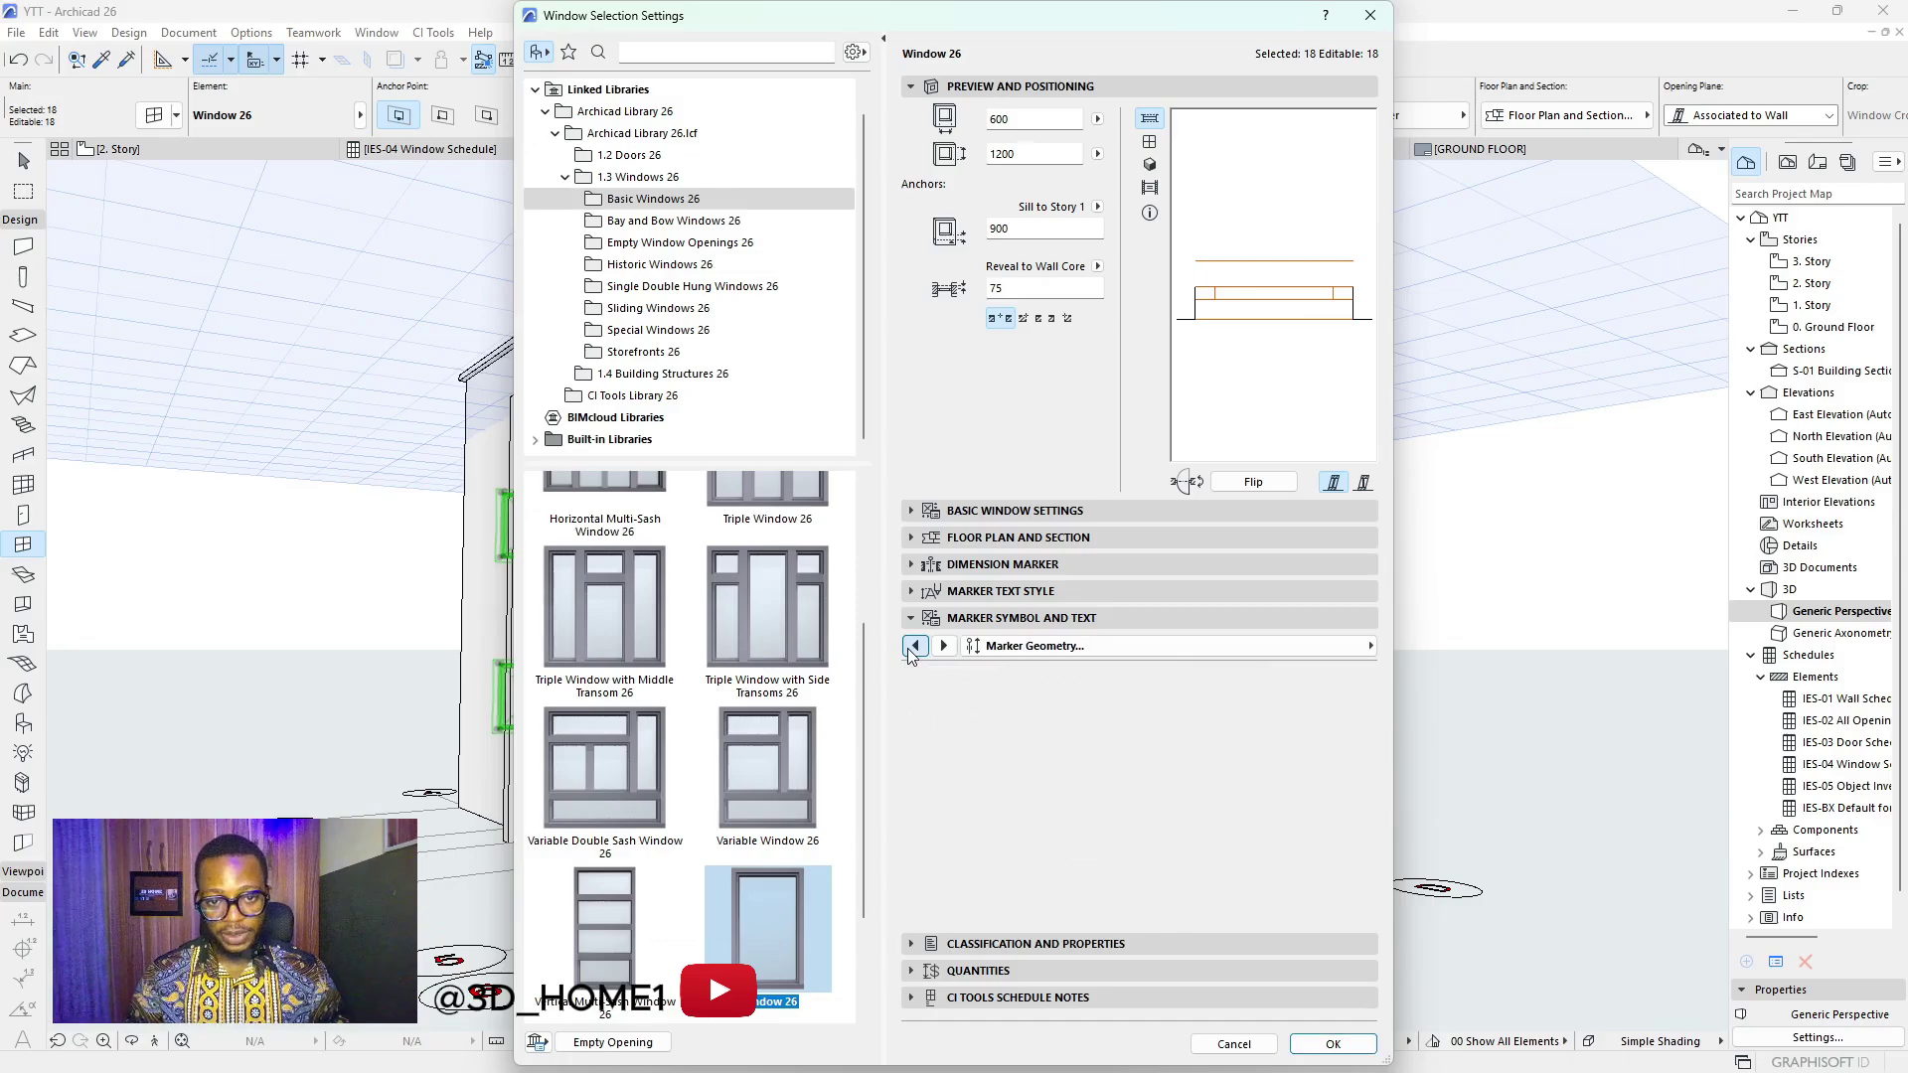
click(1009, 589)
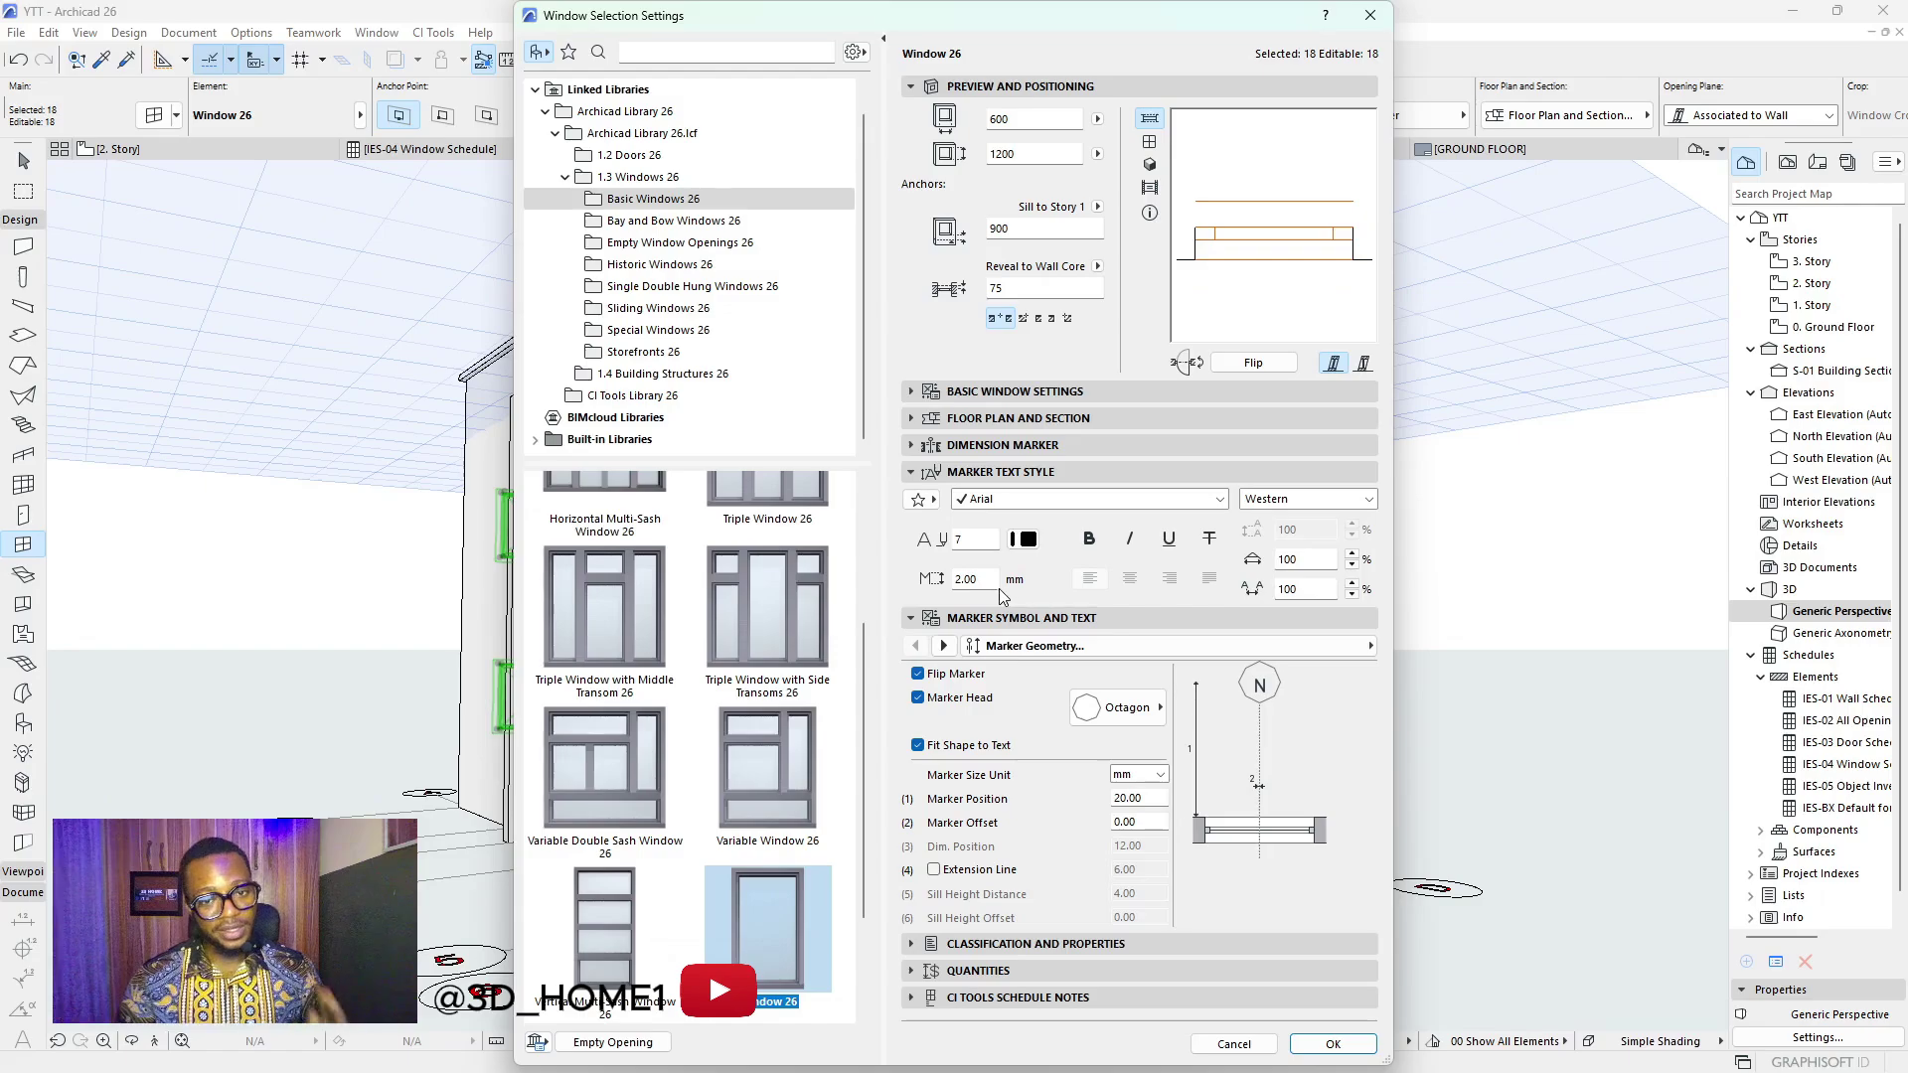
drag(972, 581, 949, 591)
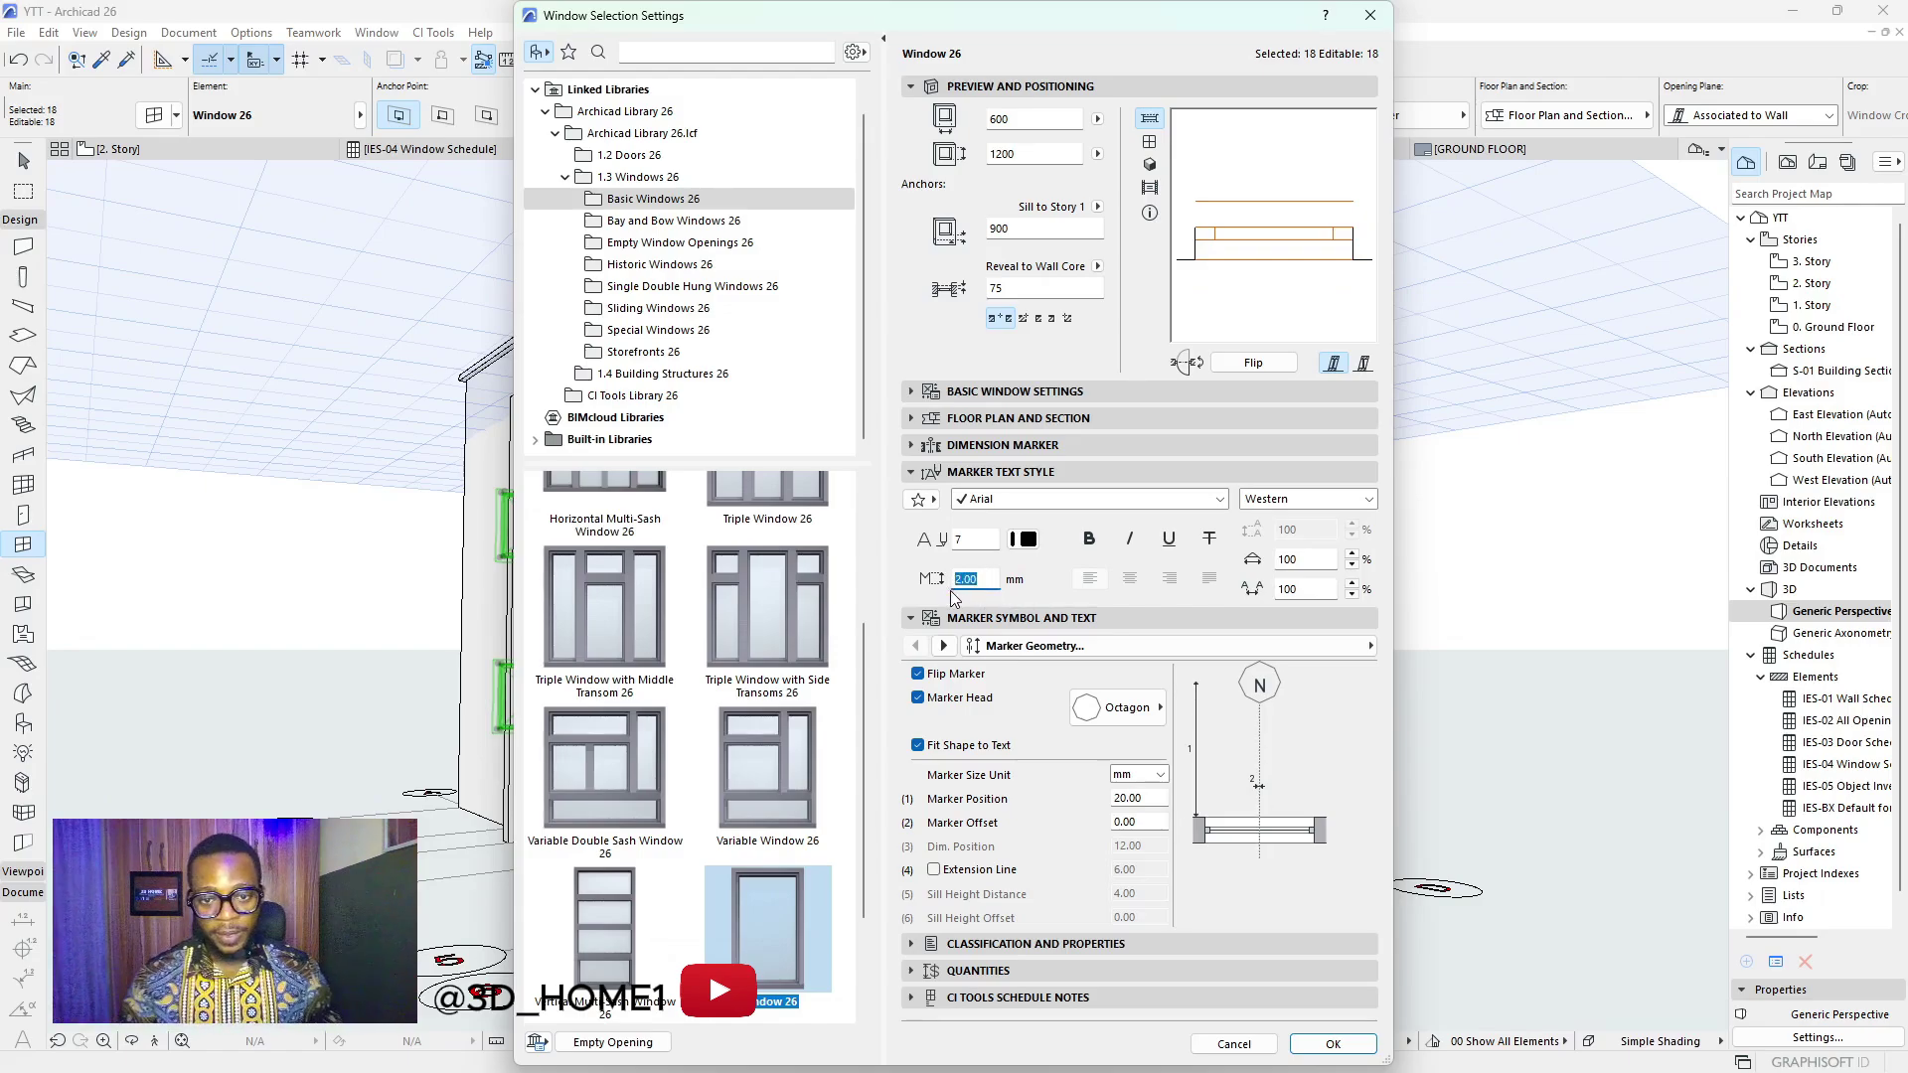
text(3)
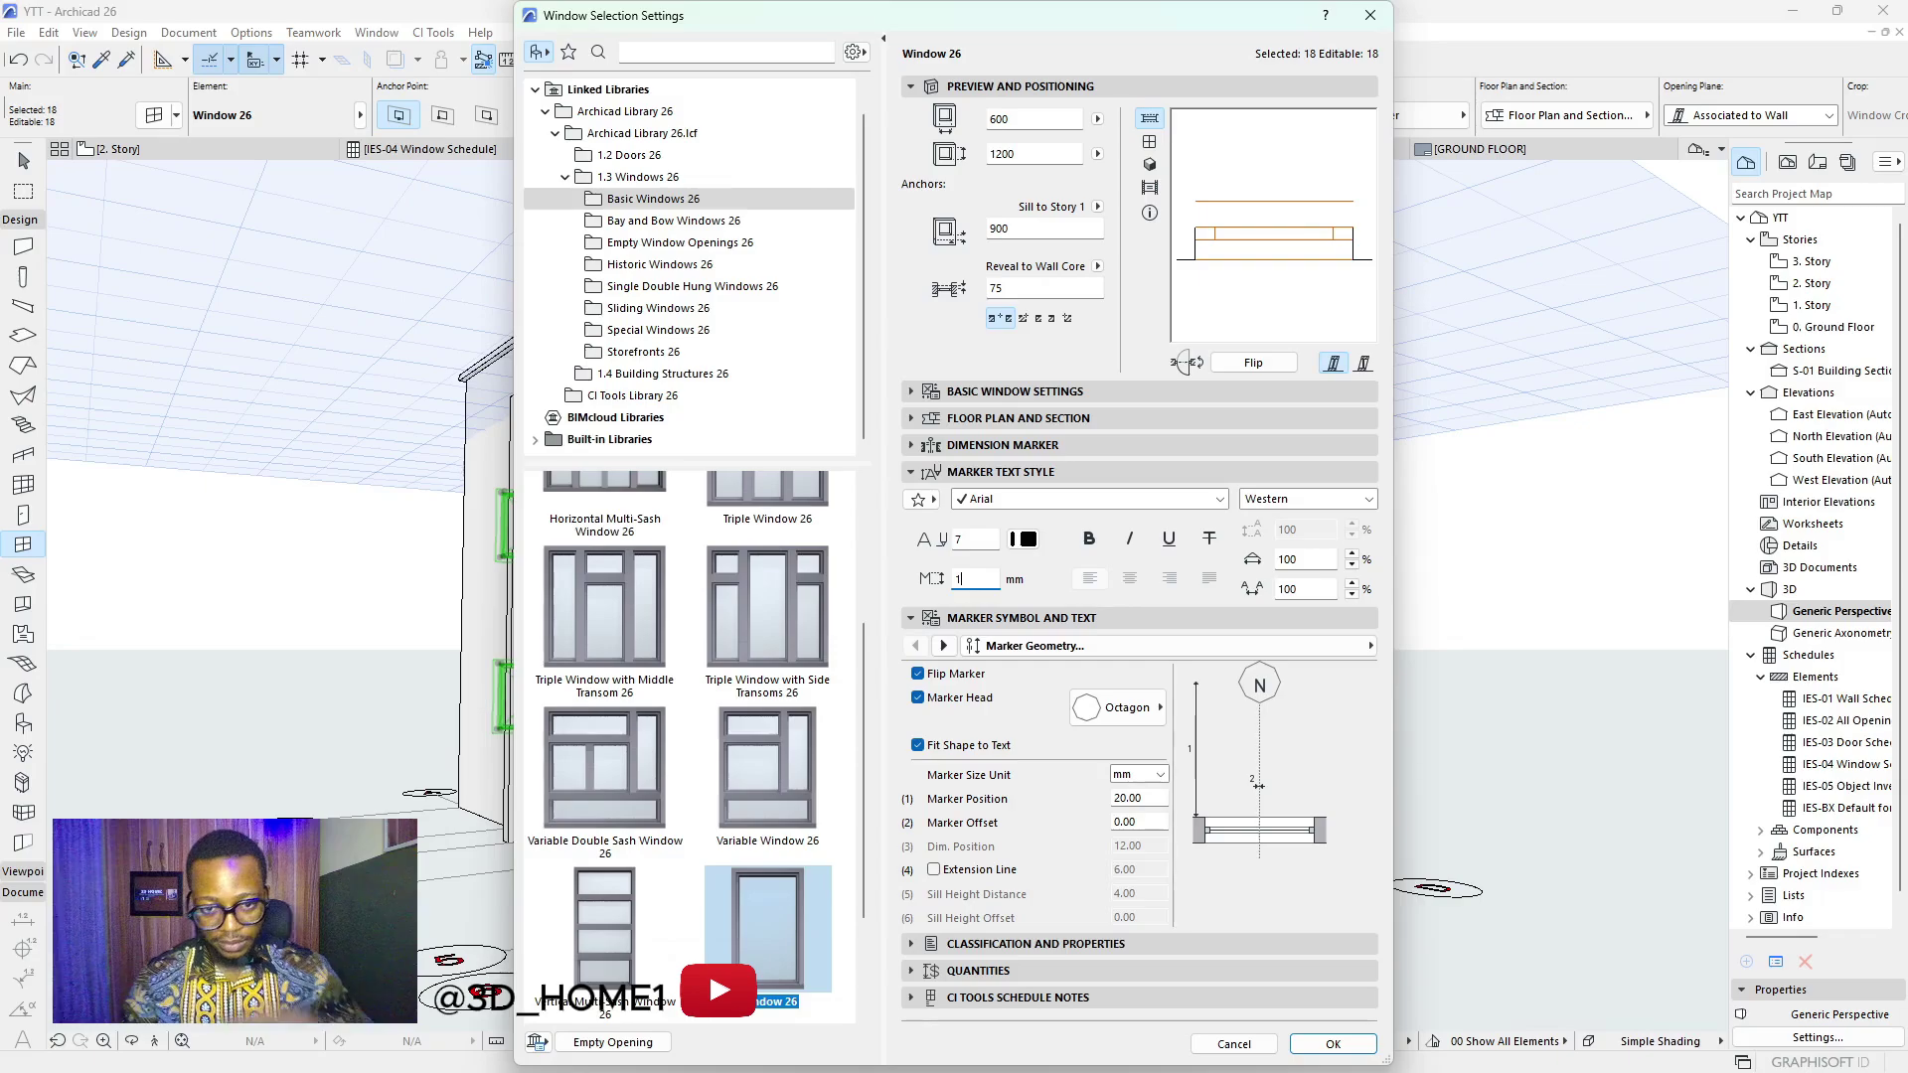
text(.00)
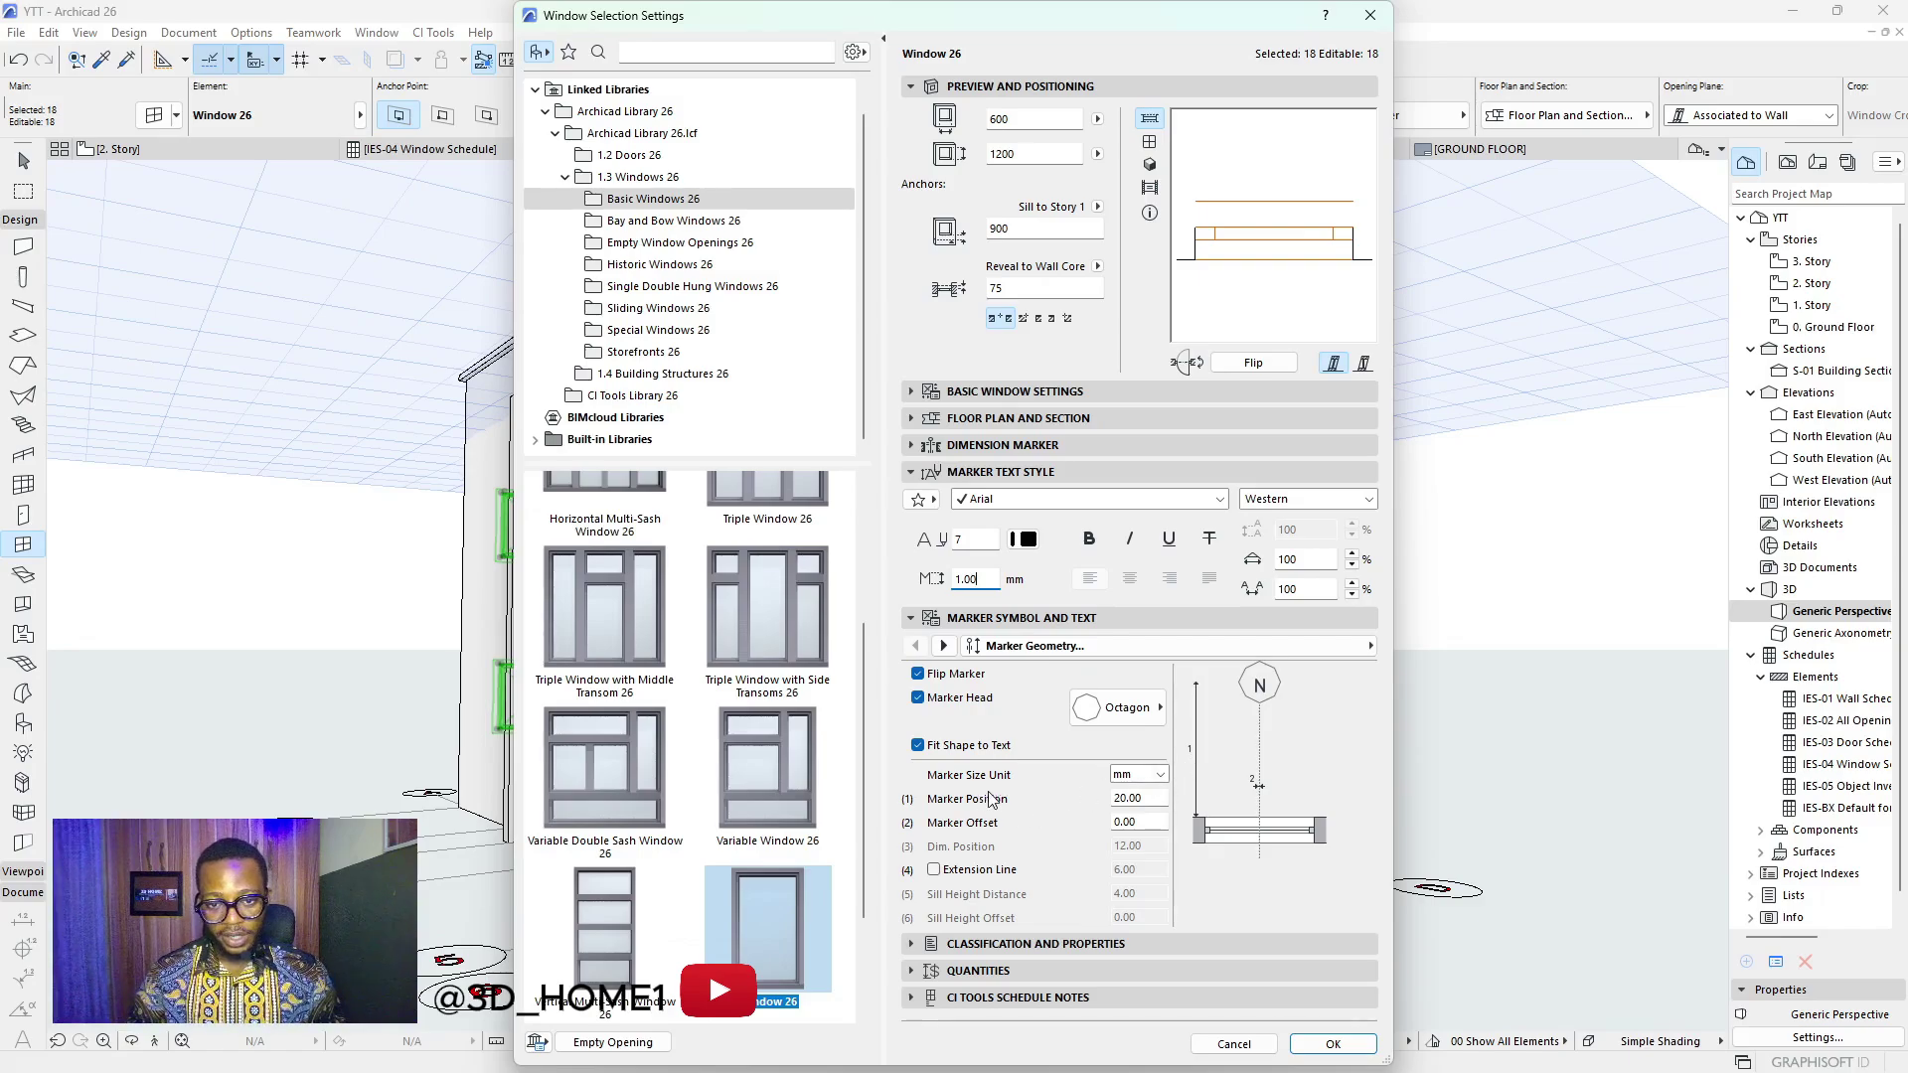
click(1333, 1043)
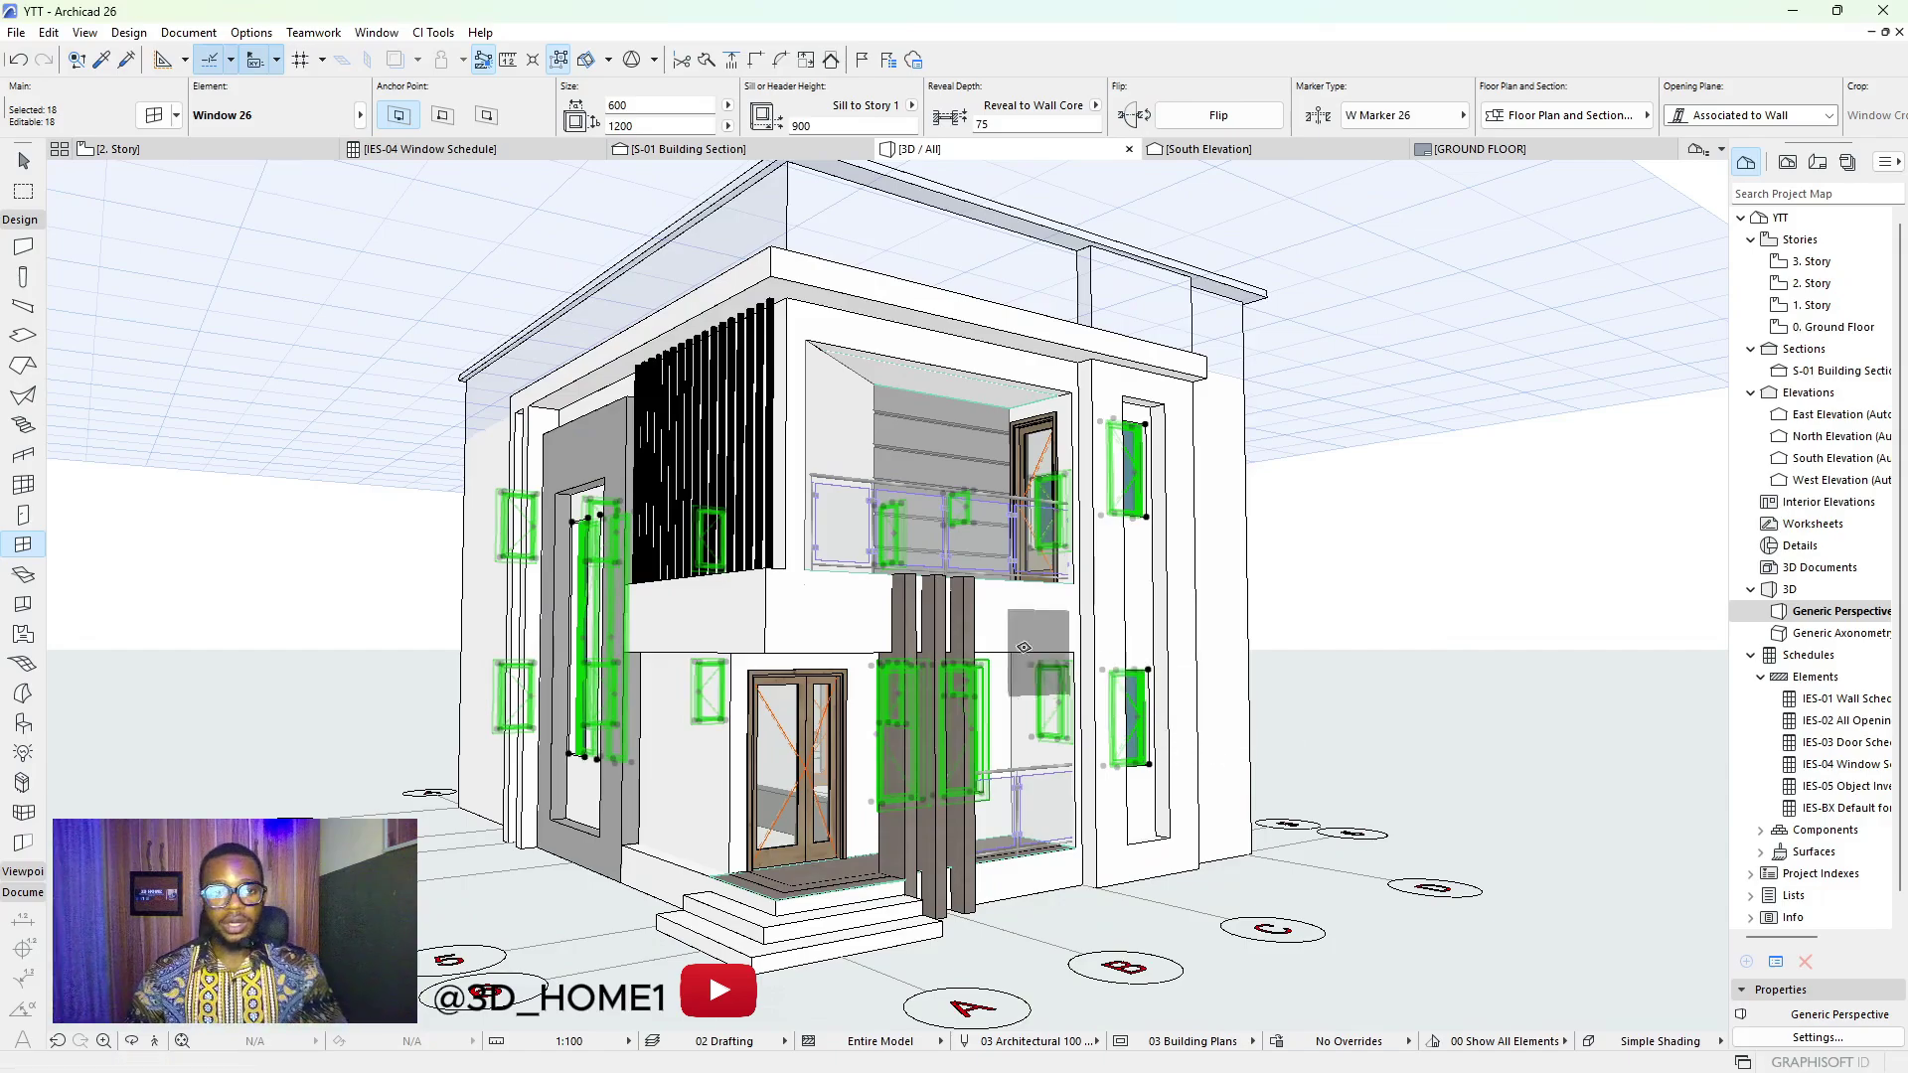
Open the 2. Story floor plan, leave the Window tool and examine the window markers around the building
click(158, 142)
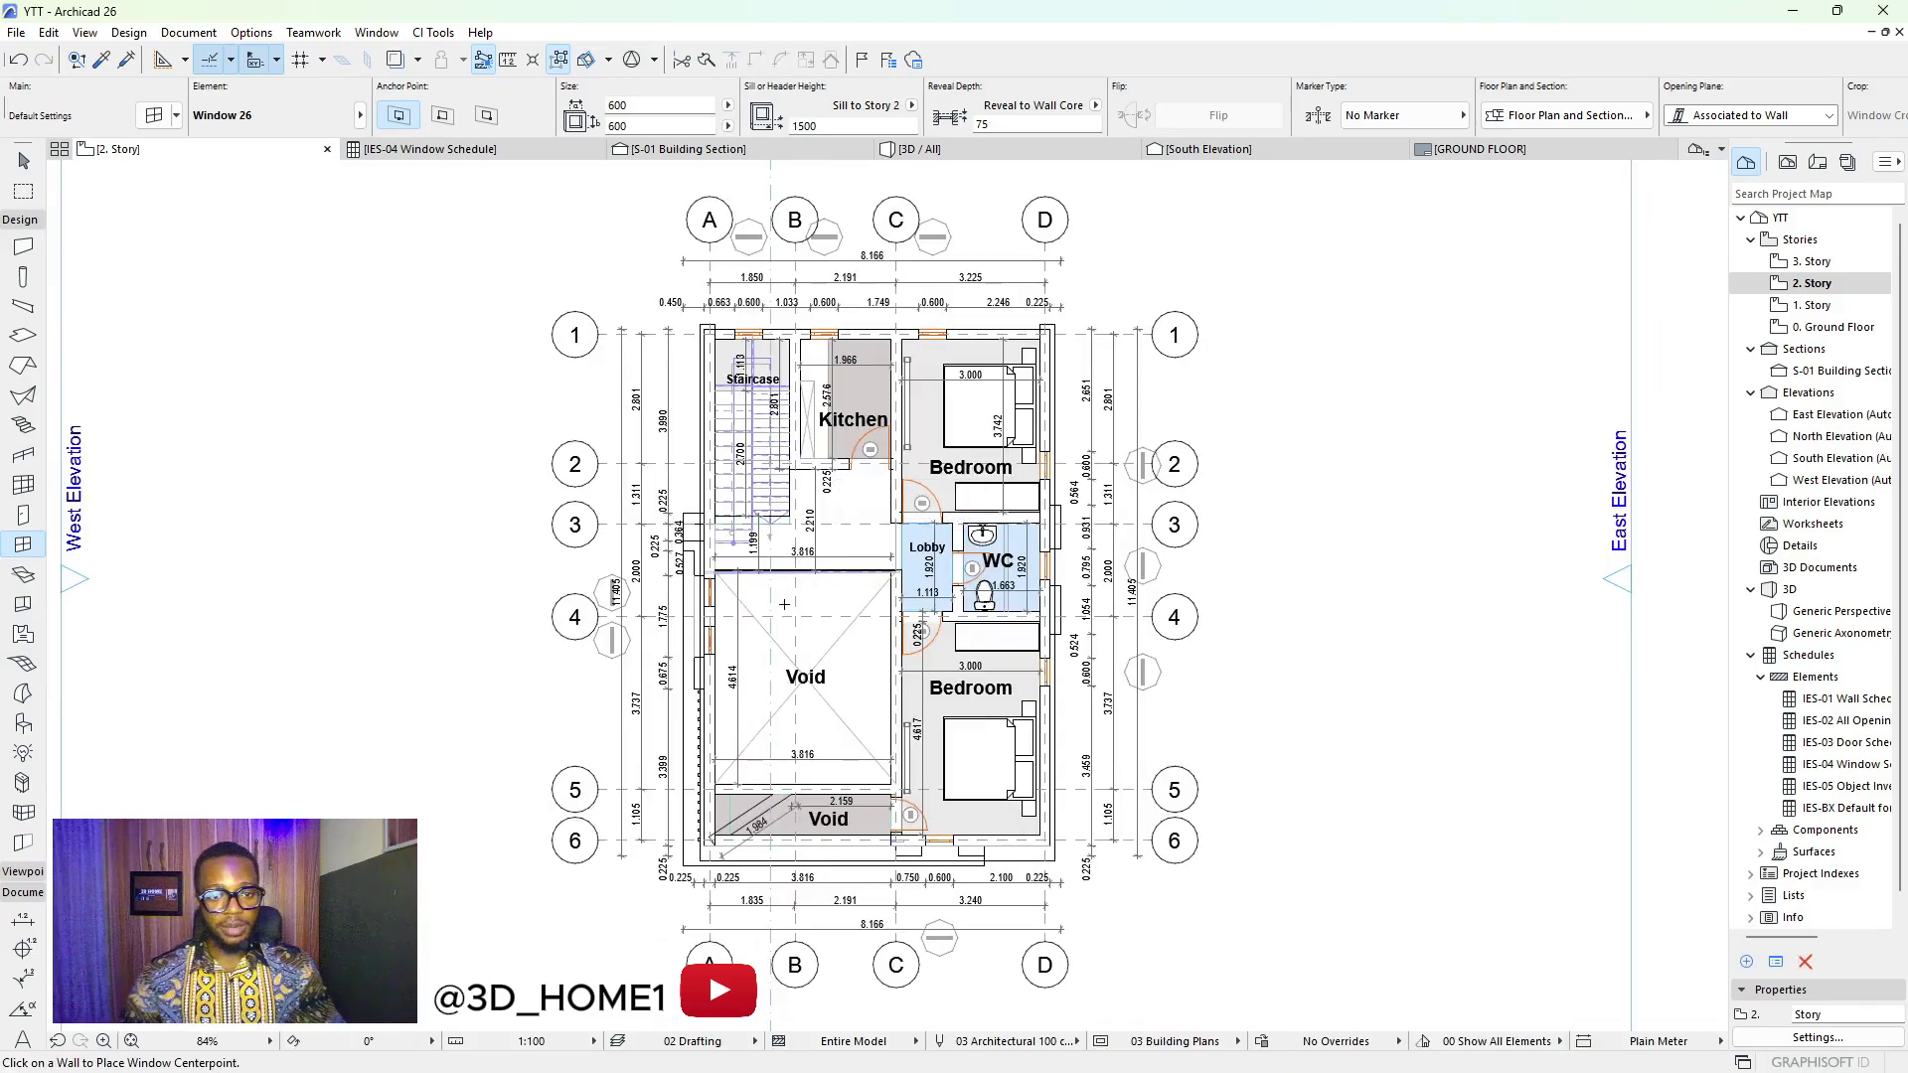
key(Escape)
scroll(1126, 487, up, 6)
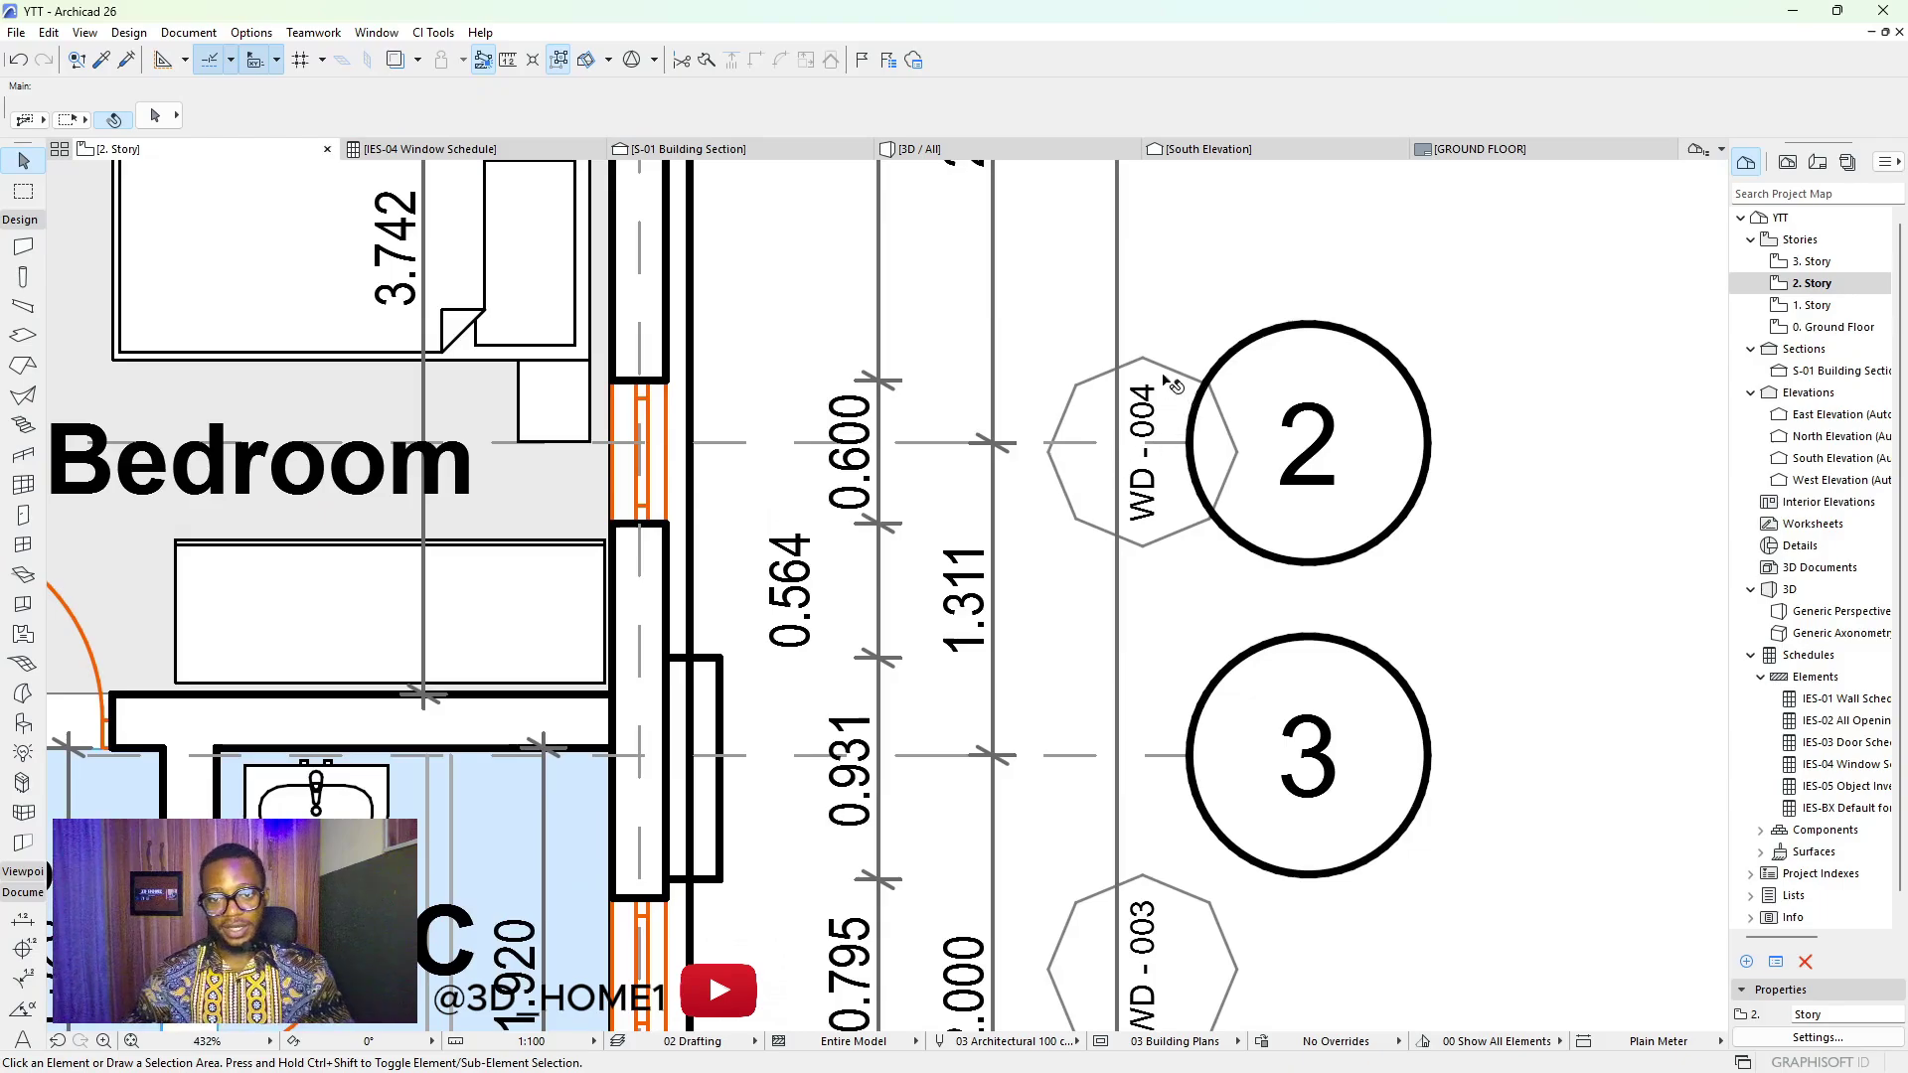
scroll(1158, 427, down, 4)
scroll(1153, 702, down, 4)
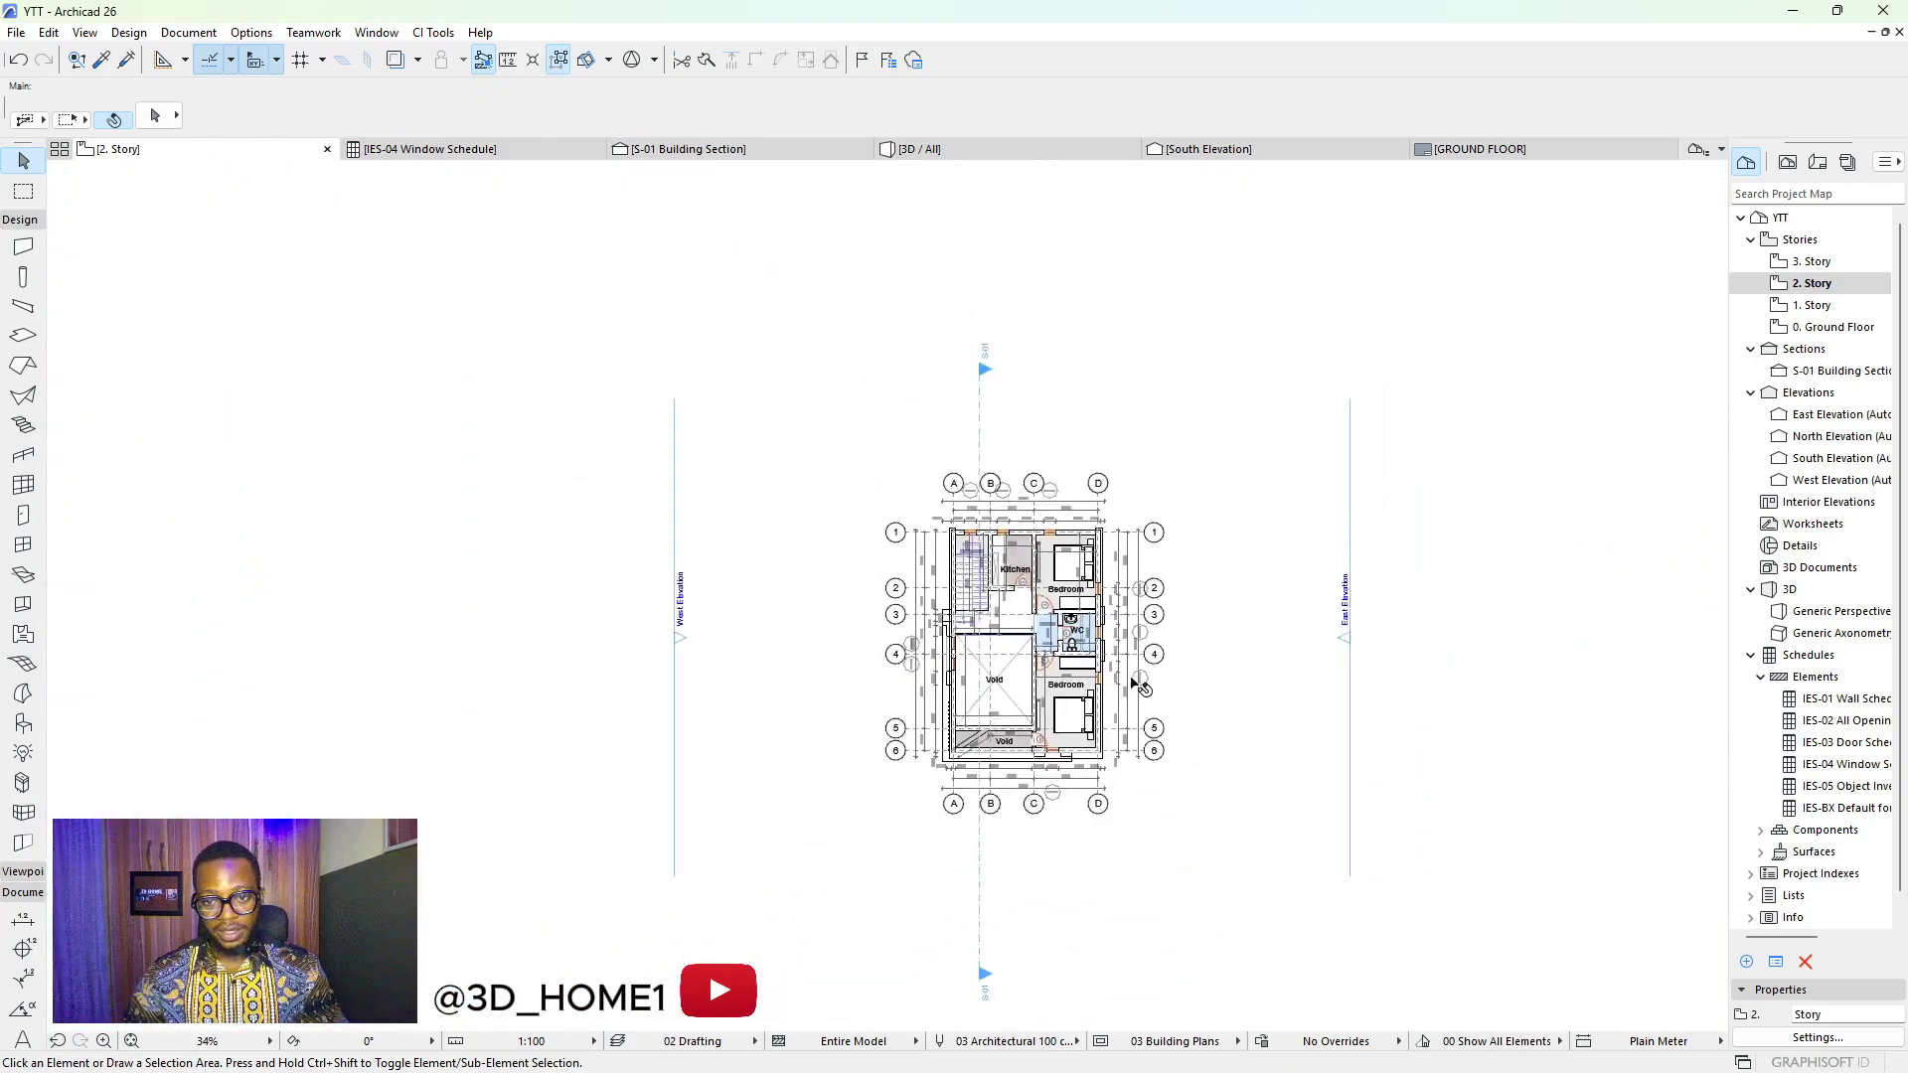
scroll(880, 477, up, 4)
scroll(880, 405, down, 3)
scroll(894, 447, up, 3)
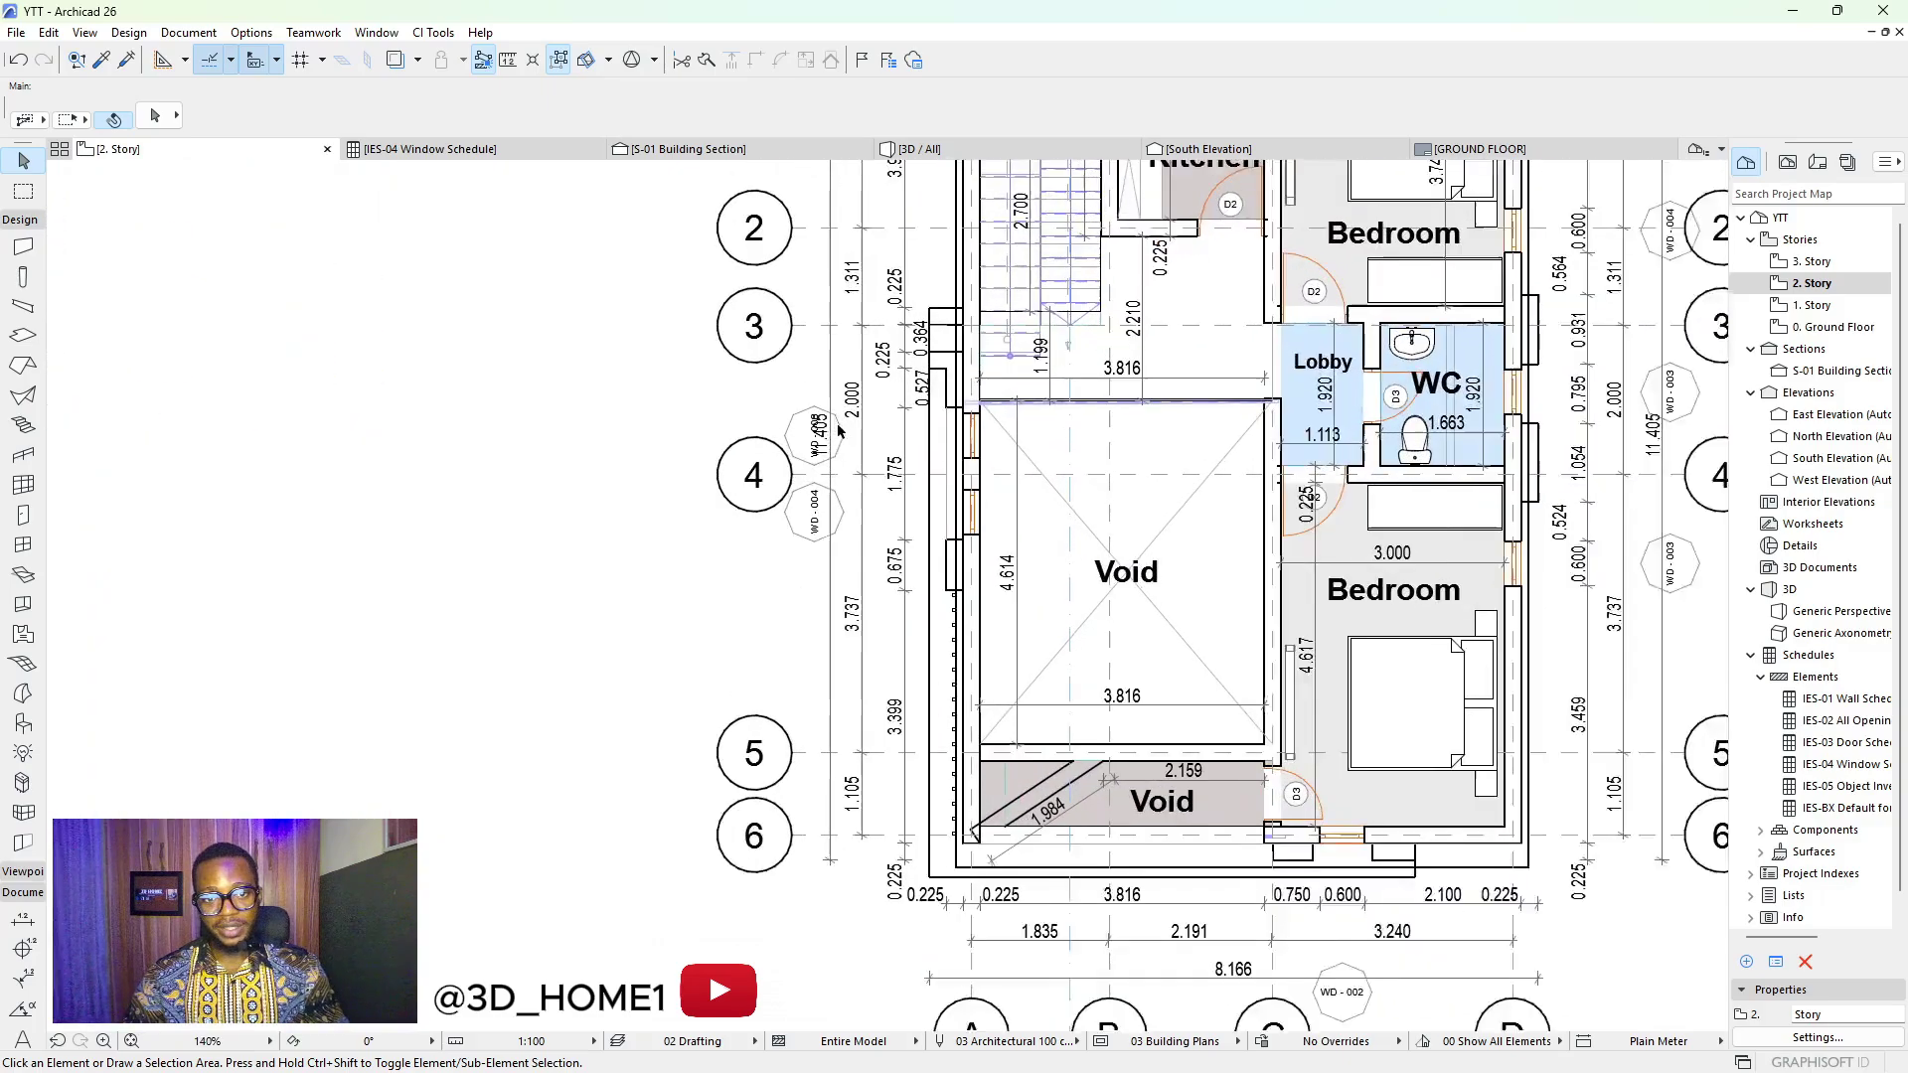
scroll(807, 614, down, 3)
scroll(993, 684, up, 3)
scroll(994, 683, down, 3)
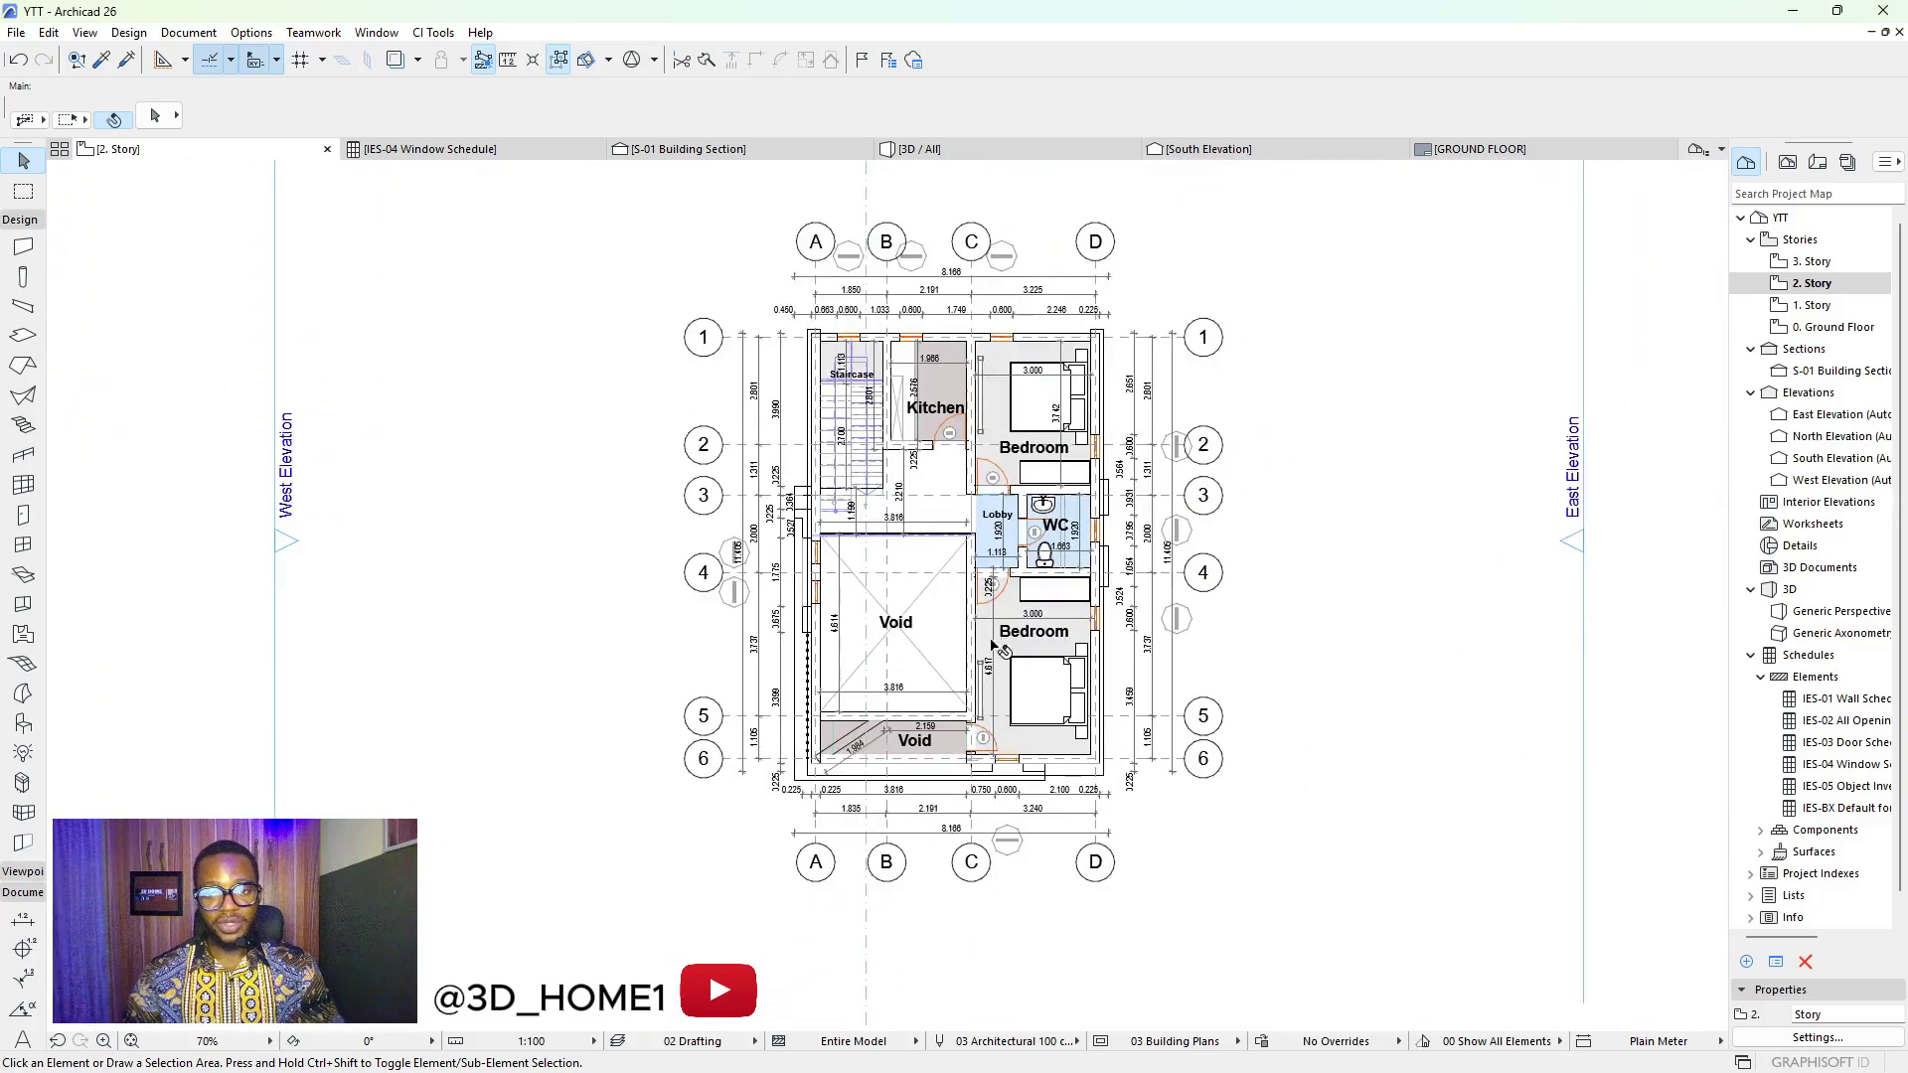
scroll(843, 496, up, 2)
scroll(843, 497, down, 2)
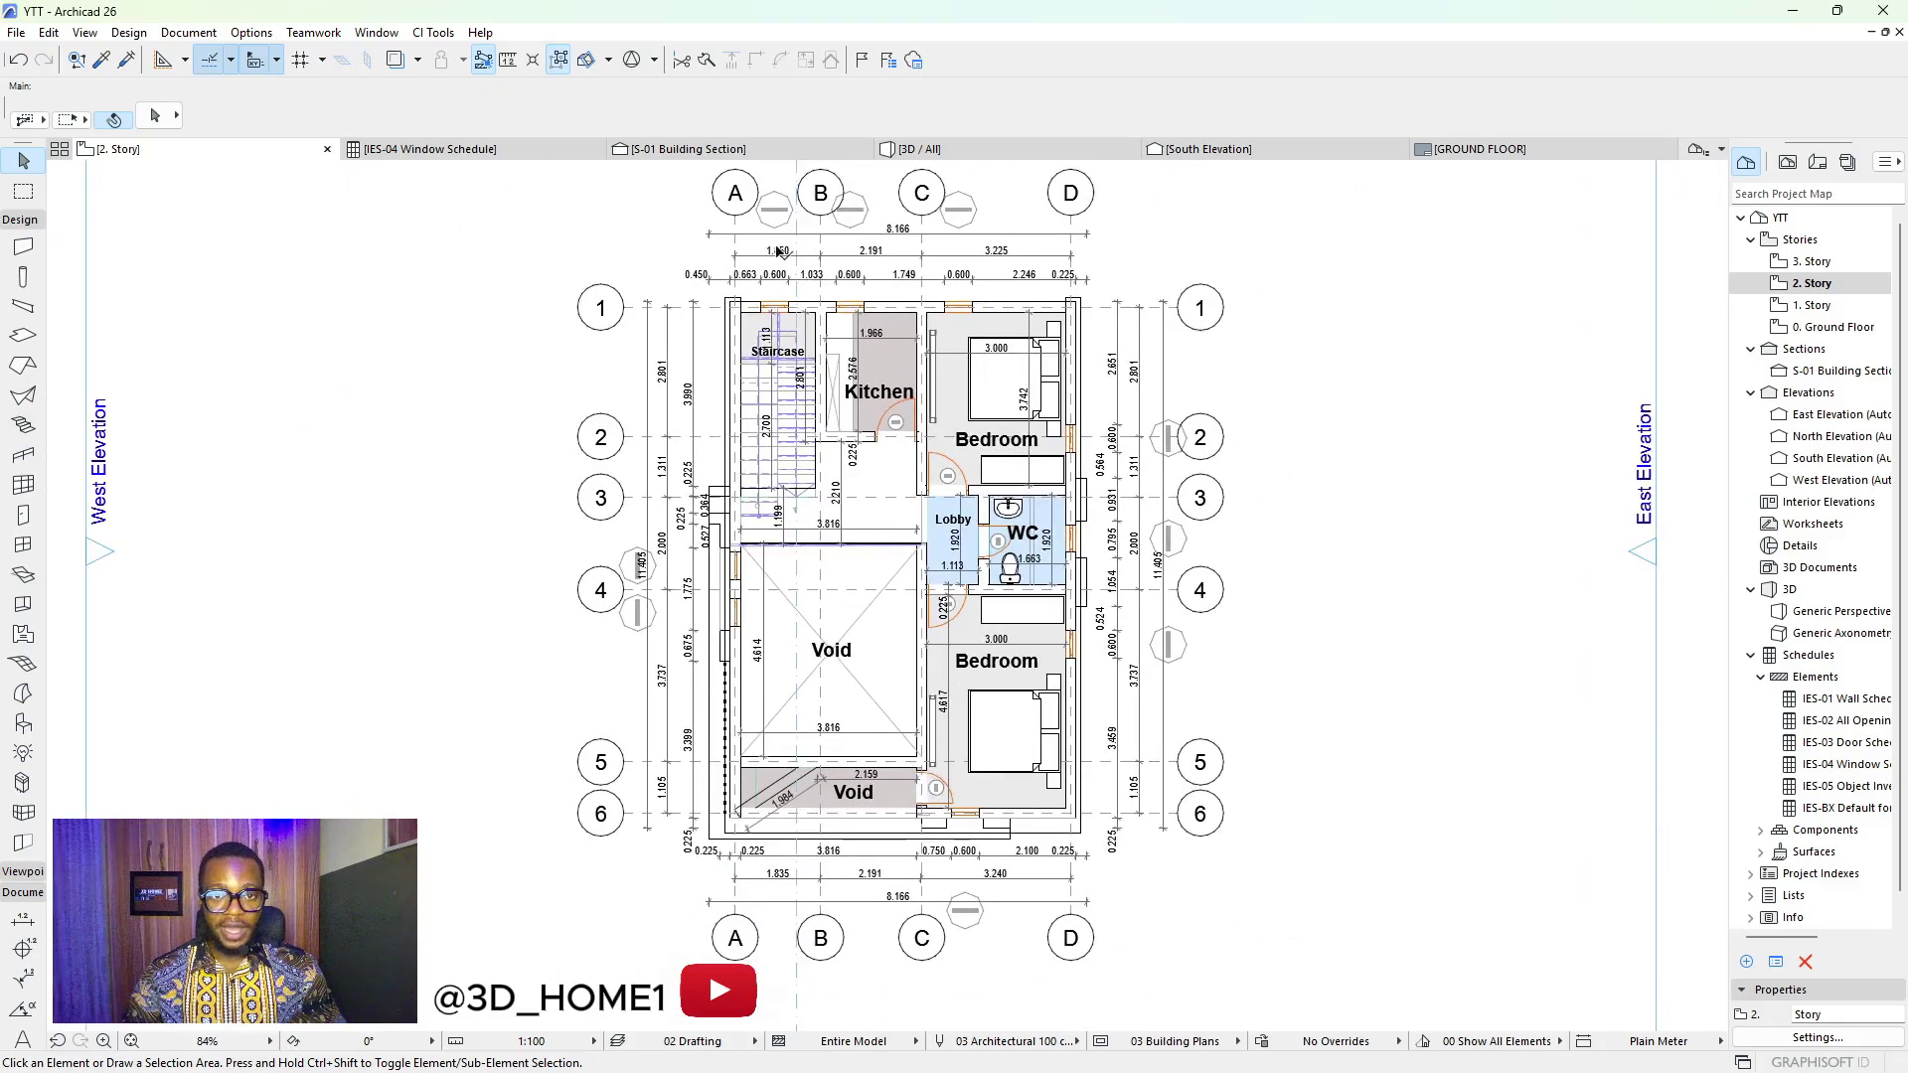
scroll(842, 497, up, 2)
scroll(845, 358, down, 2)
scroll(981, 285, up, 1)
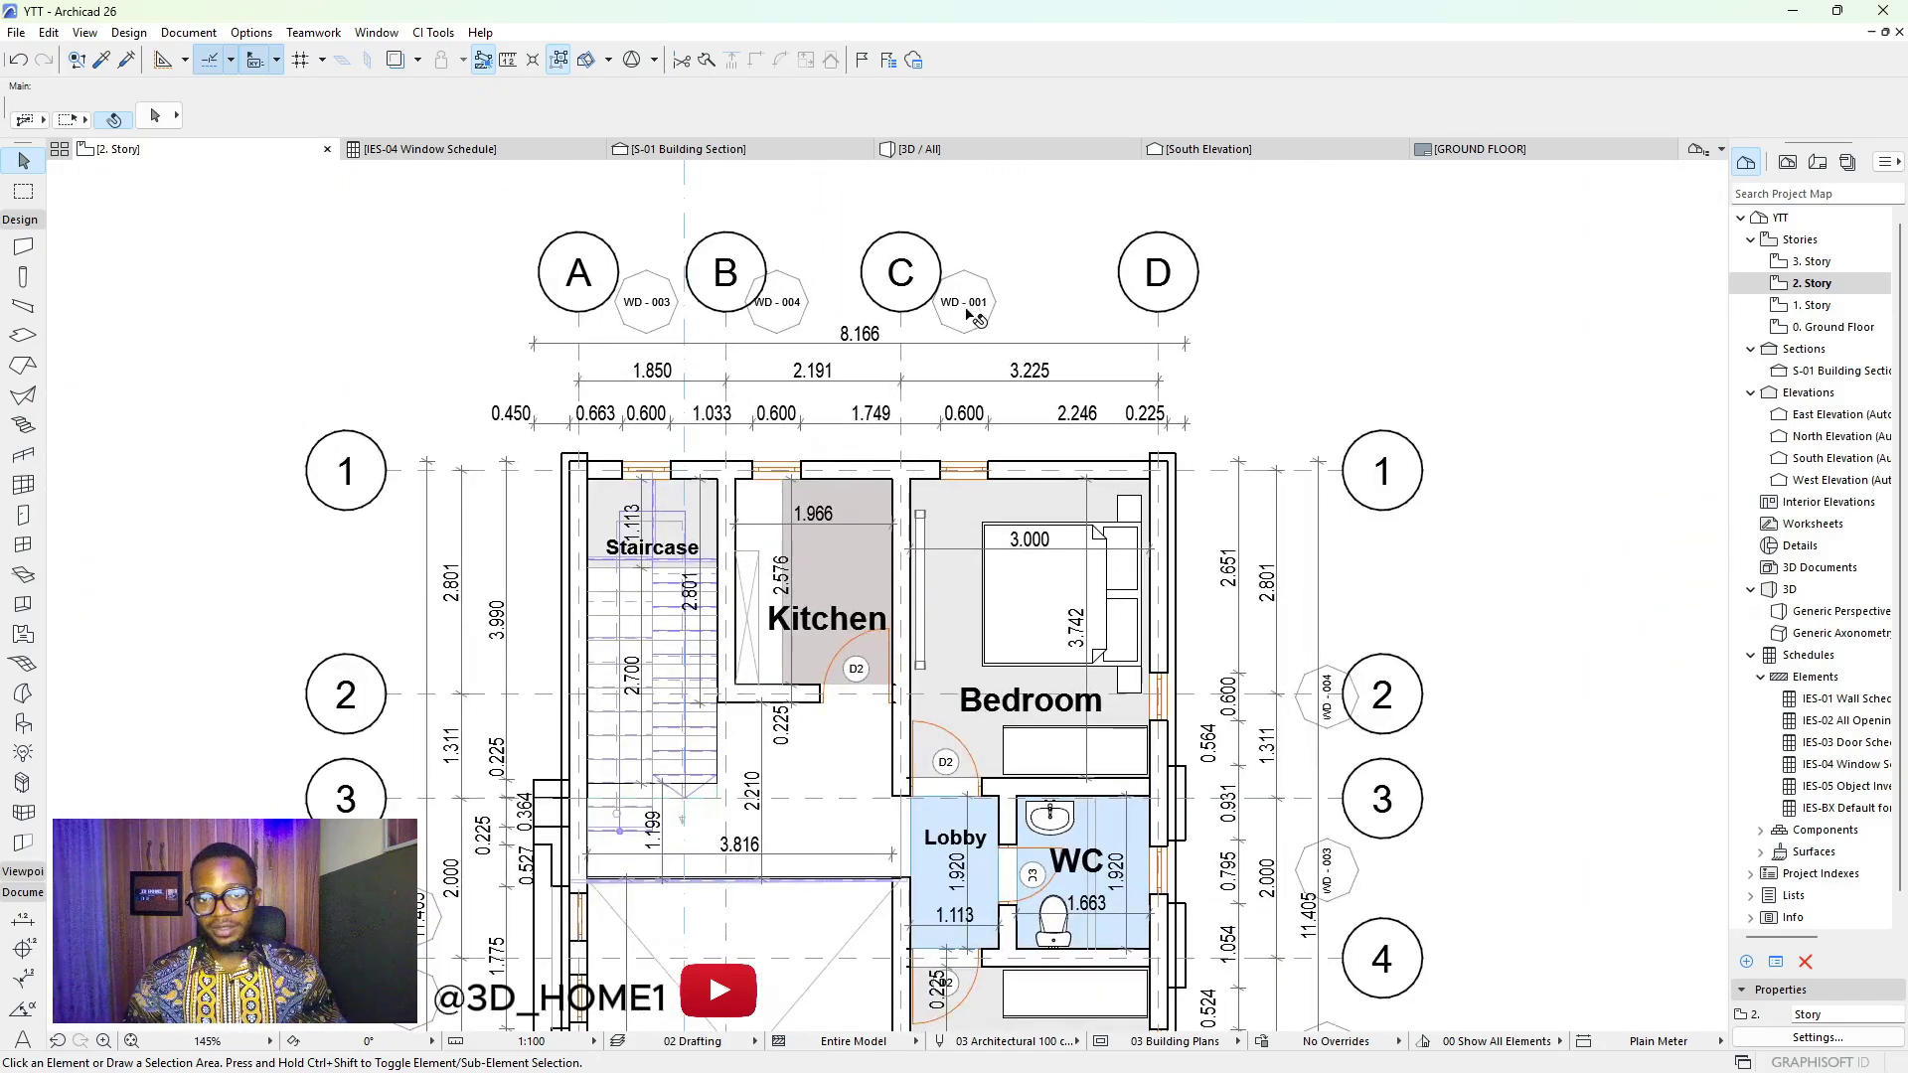
scroll(981, 285, down, 2)
Examine the window markers on the 1. Story floor plan and return to the 3D view
click(1807, 306)
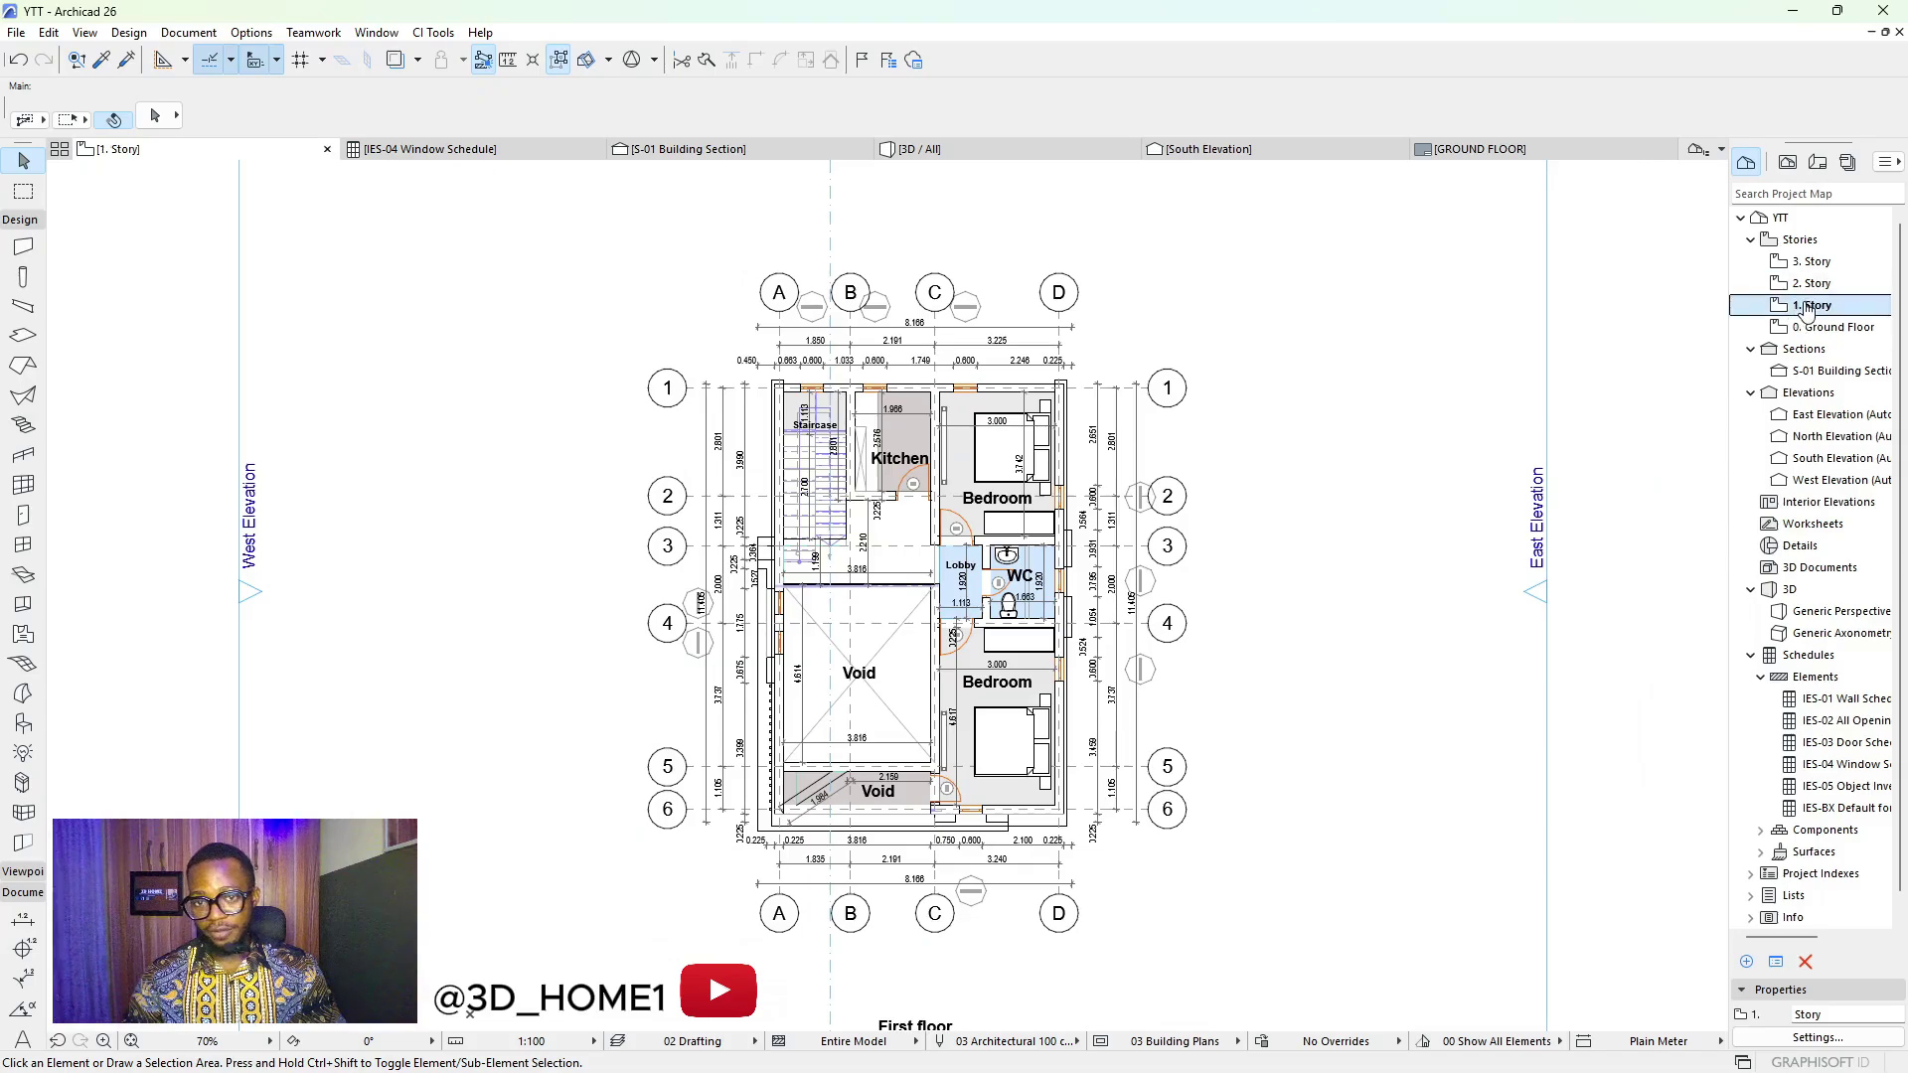
scroll(957, 413, up, 2)
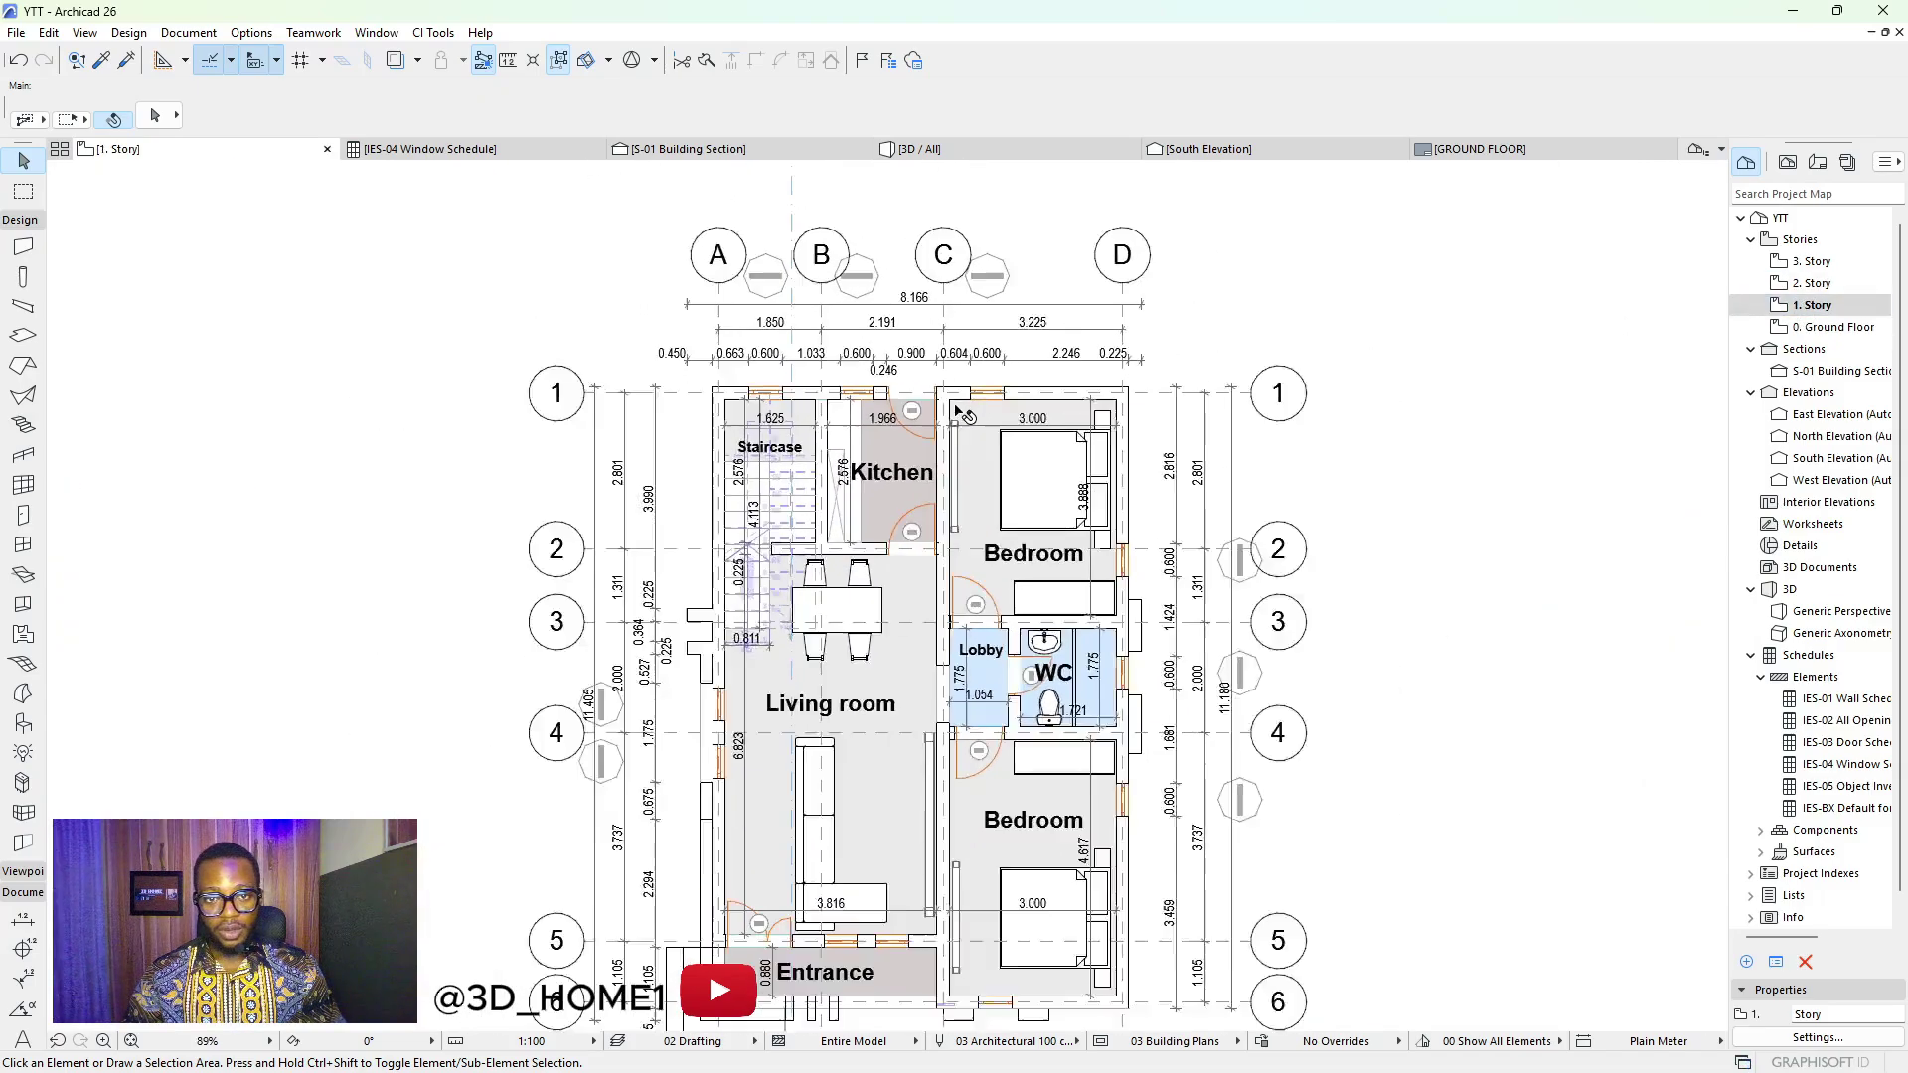
scroll(957, 412, down, 3)
scroll(904, 616, up, 5)
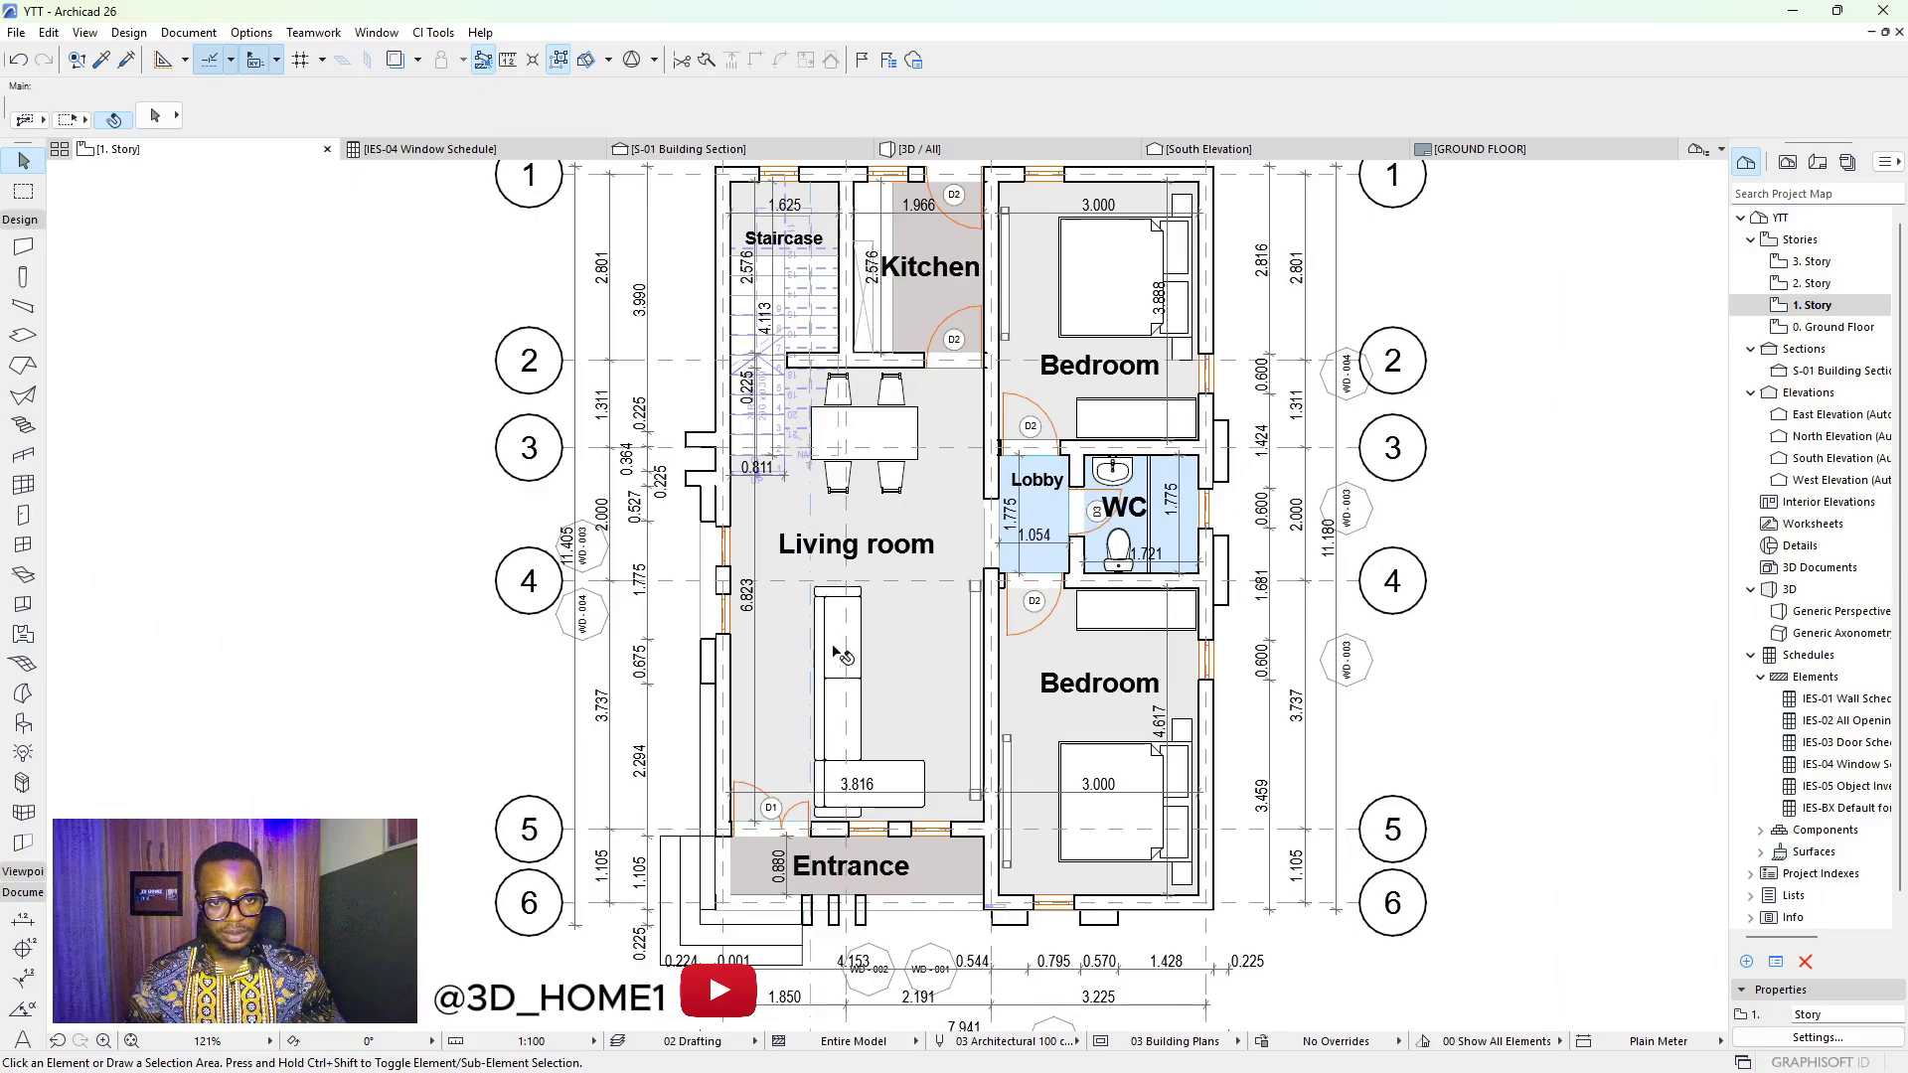
scroll(601, 636, up, 8)
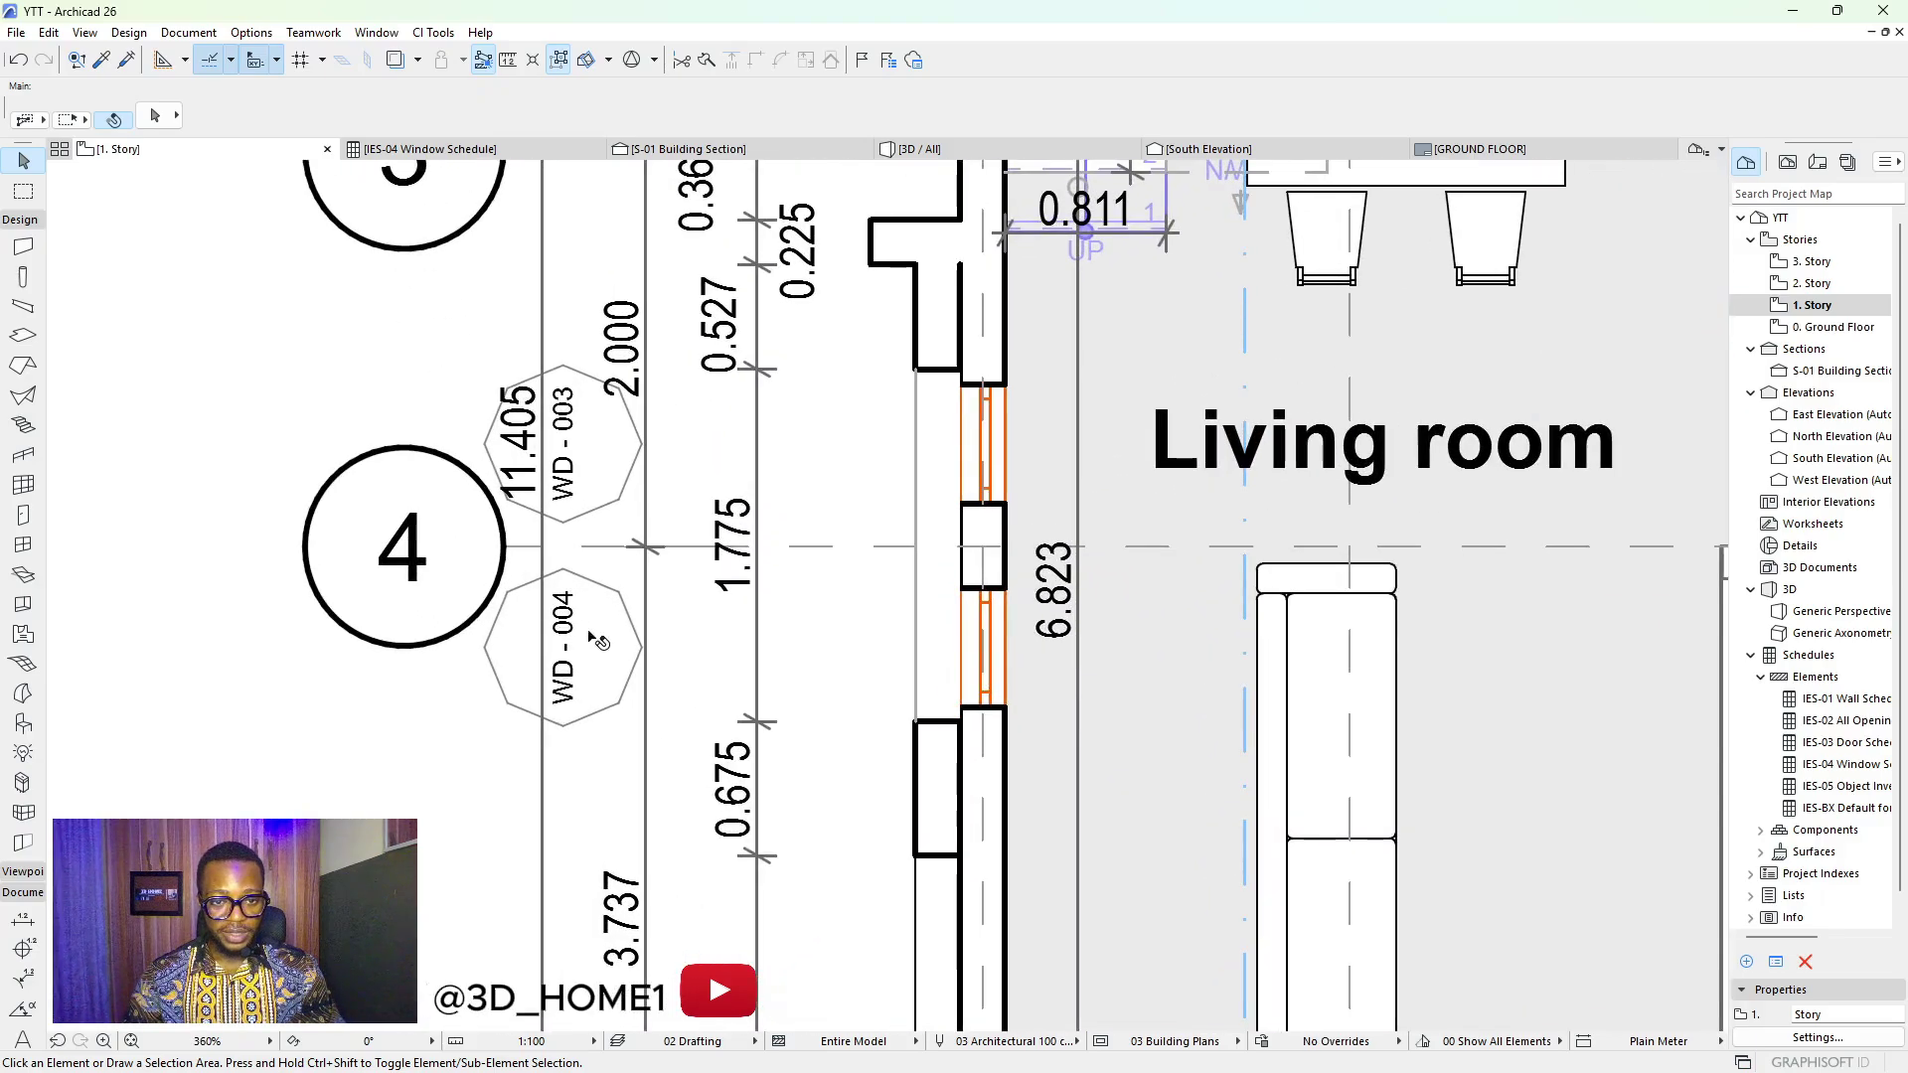
scroll(596, 646, down, 9)
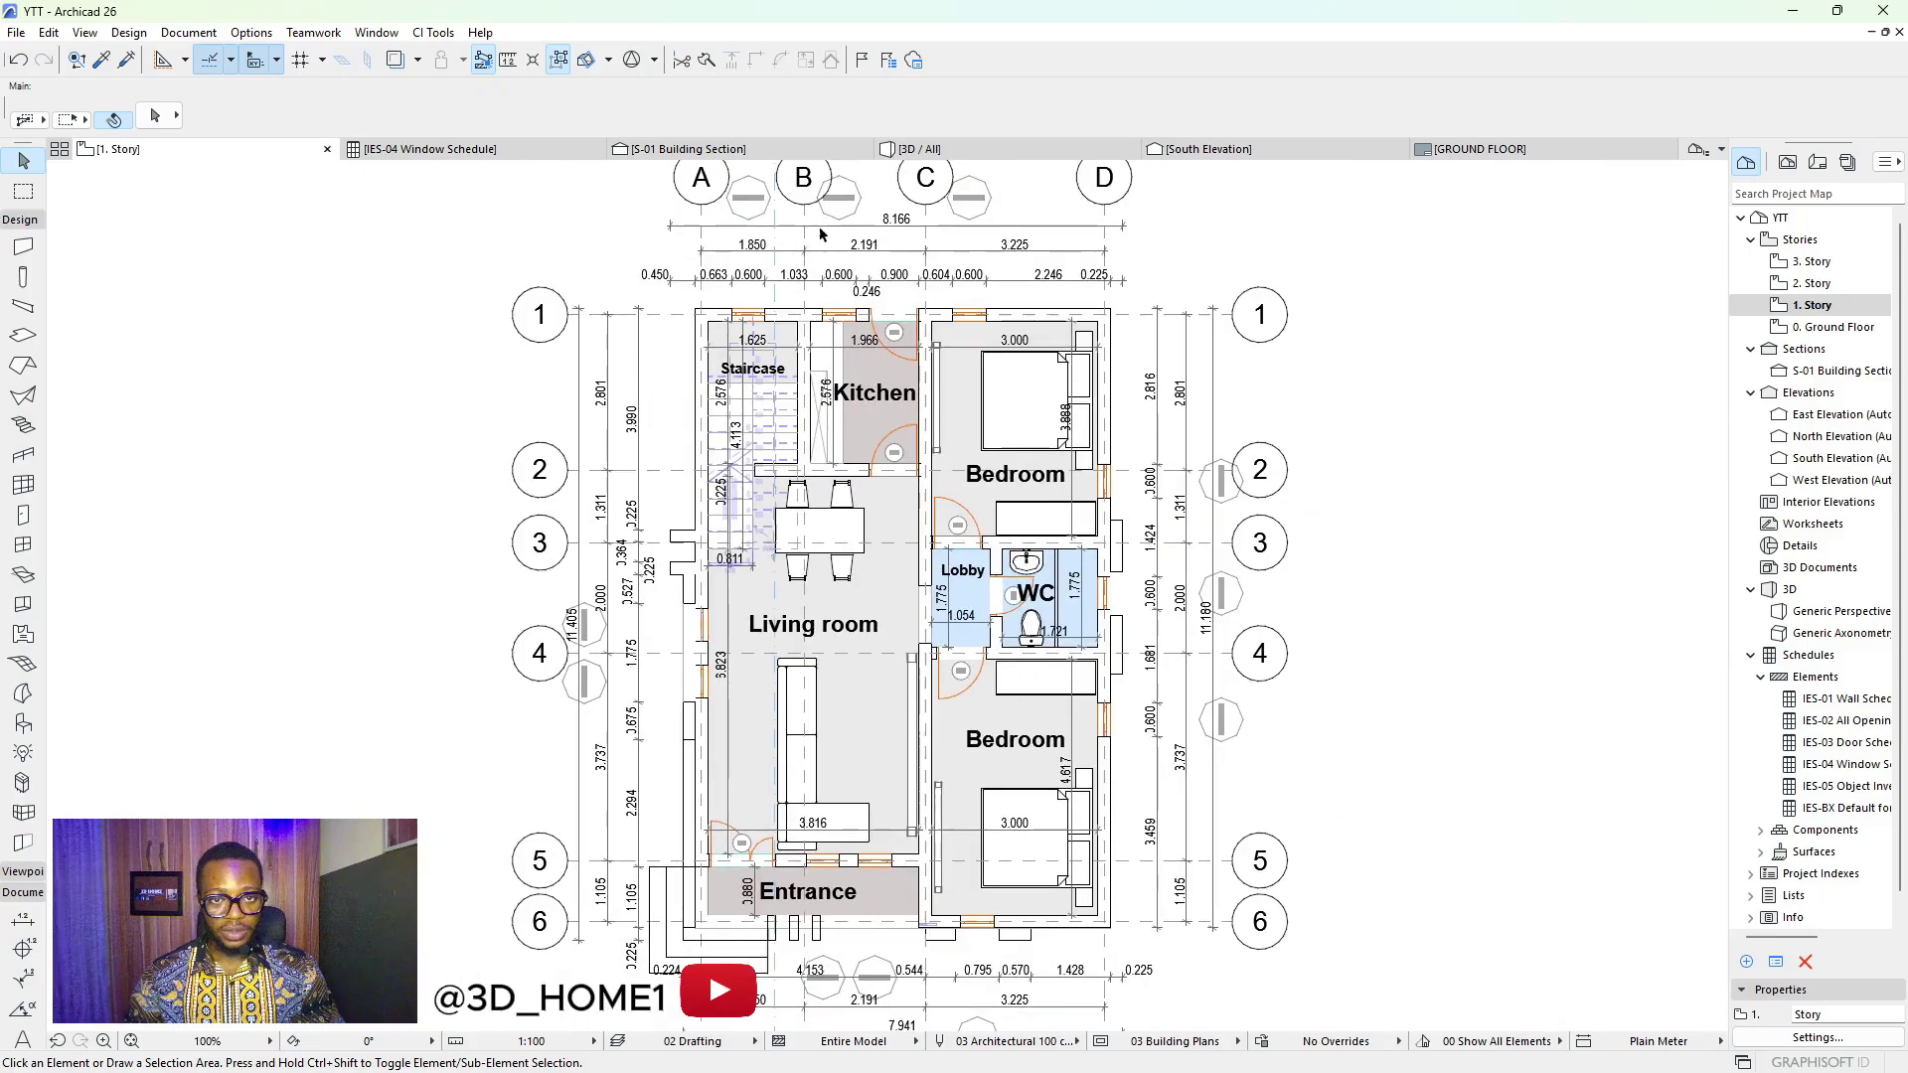
scroll(820, 233, up, 2)
scroll(819, 233, down, 3)
scroll(821, 356, up, 6)
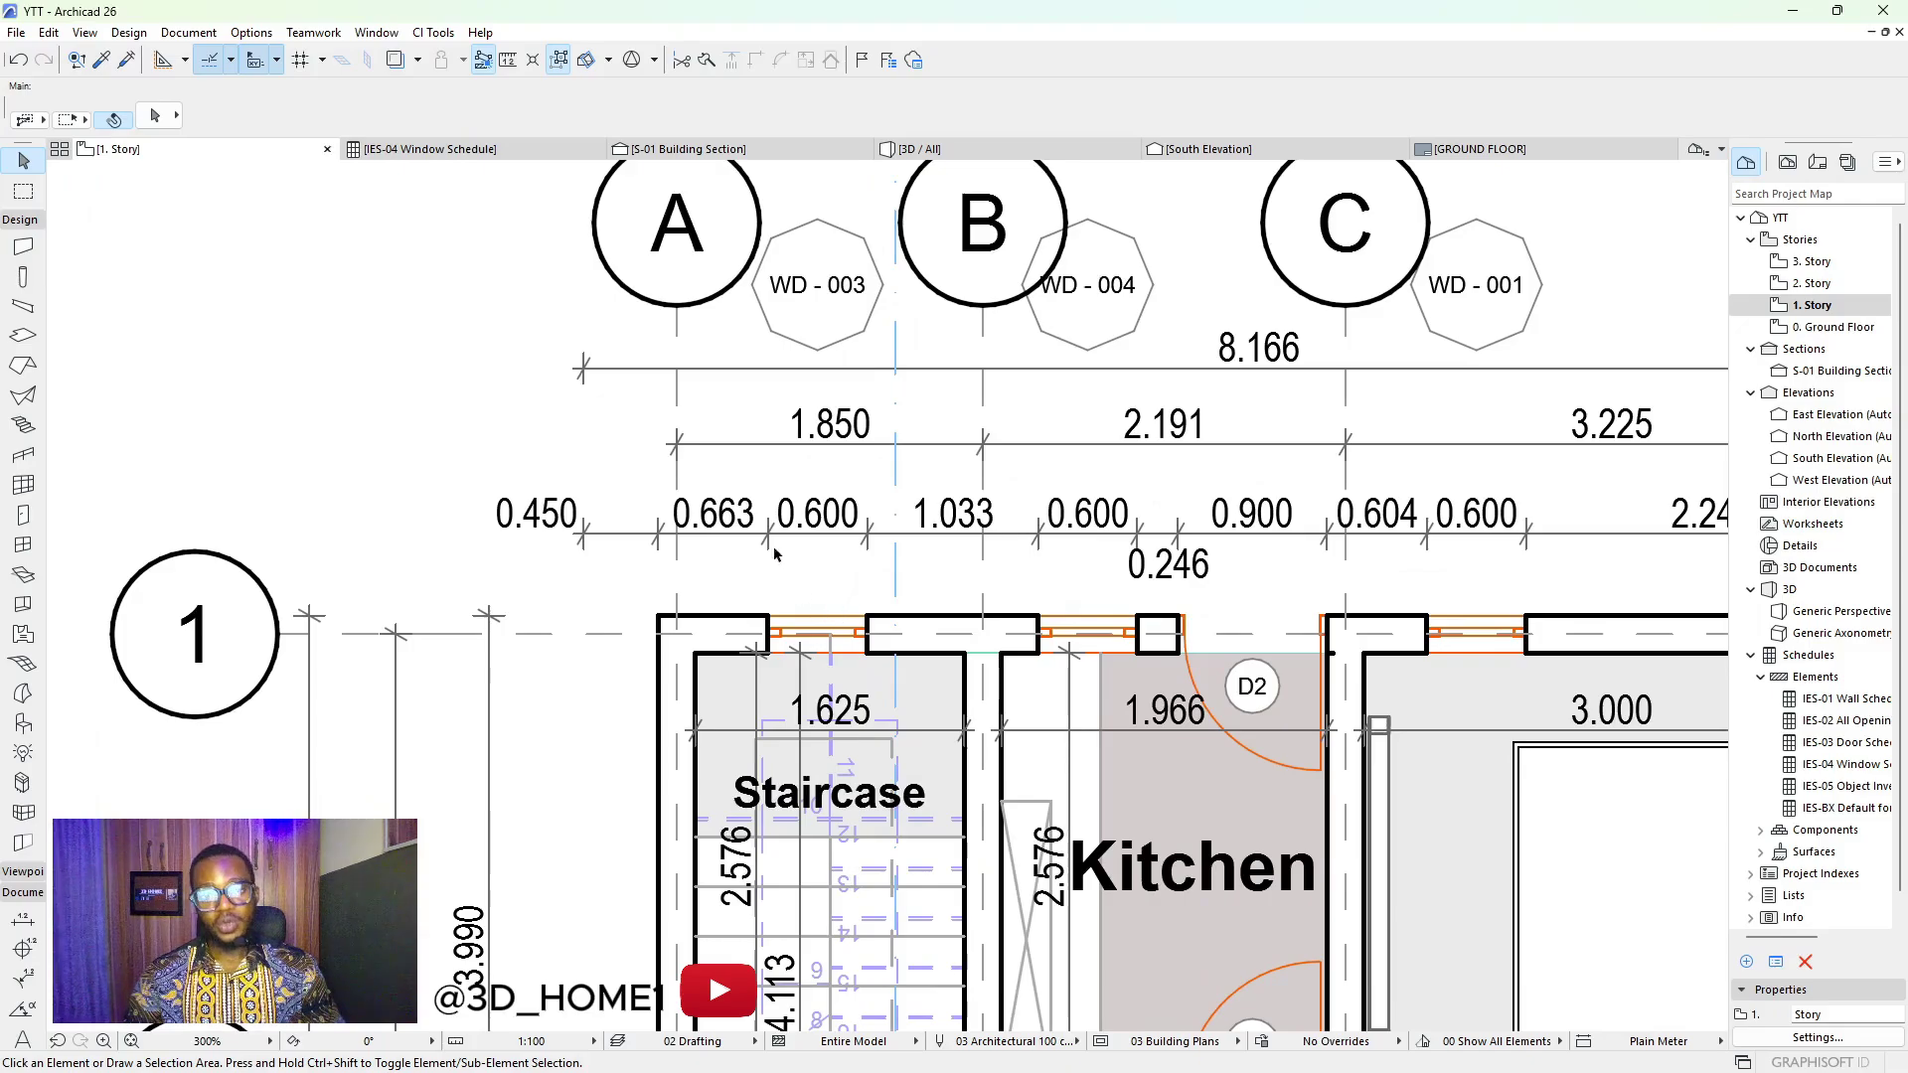
scroll(776, 554, down, 6)
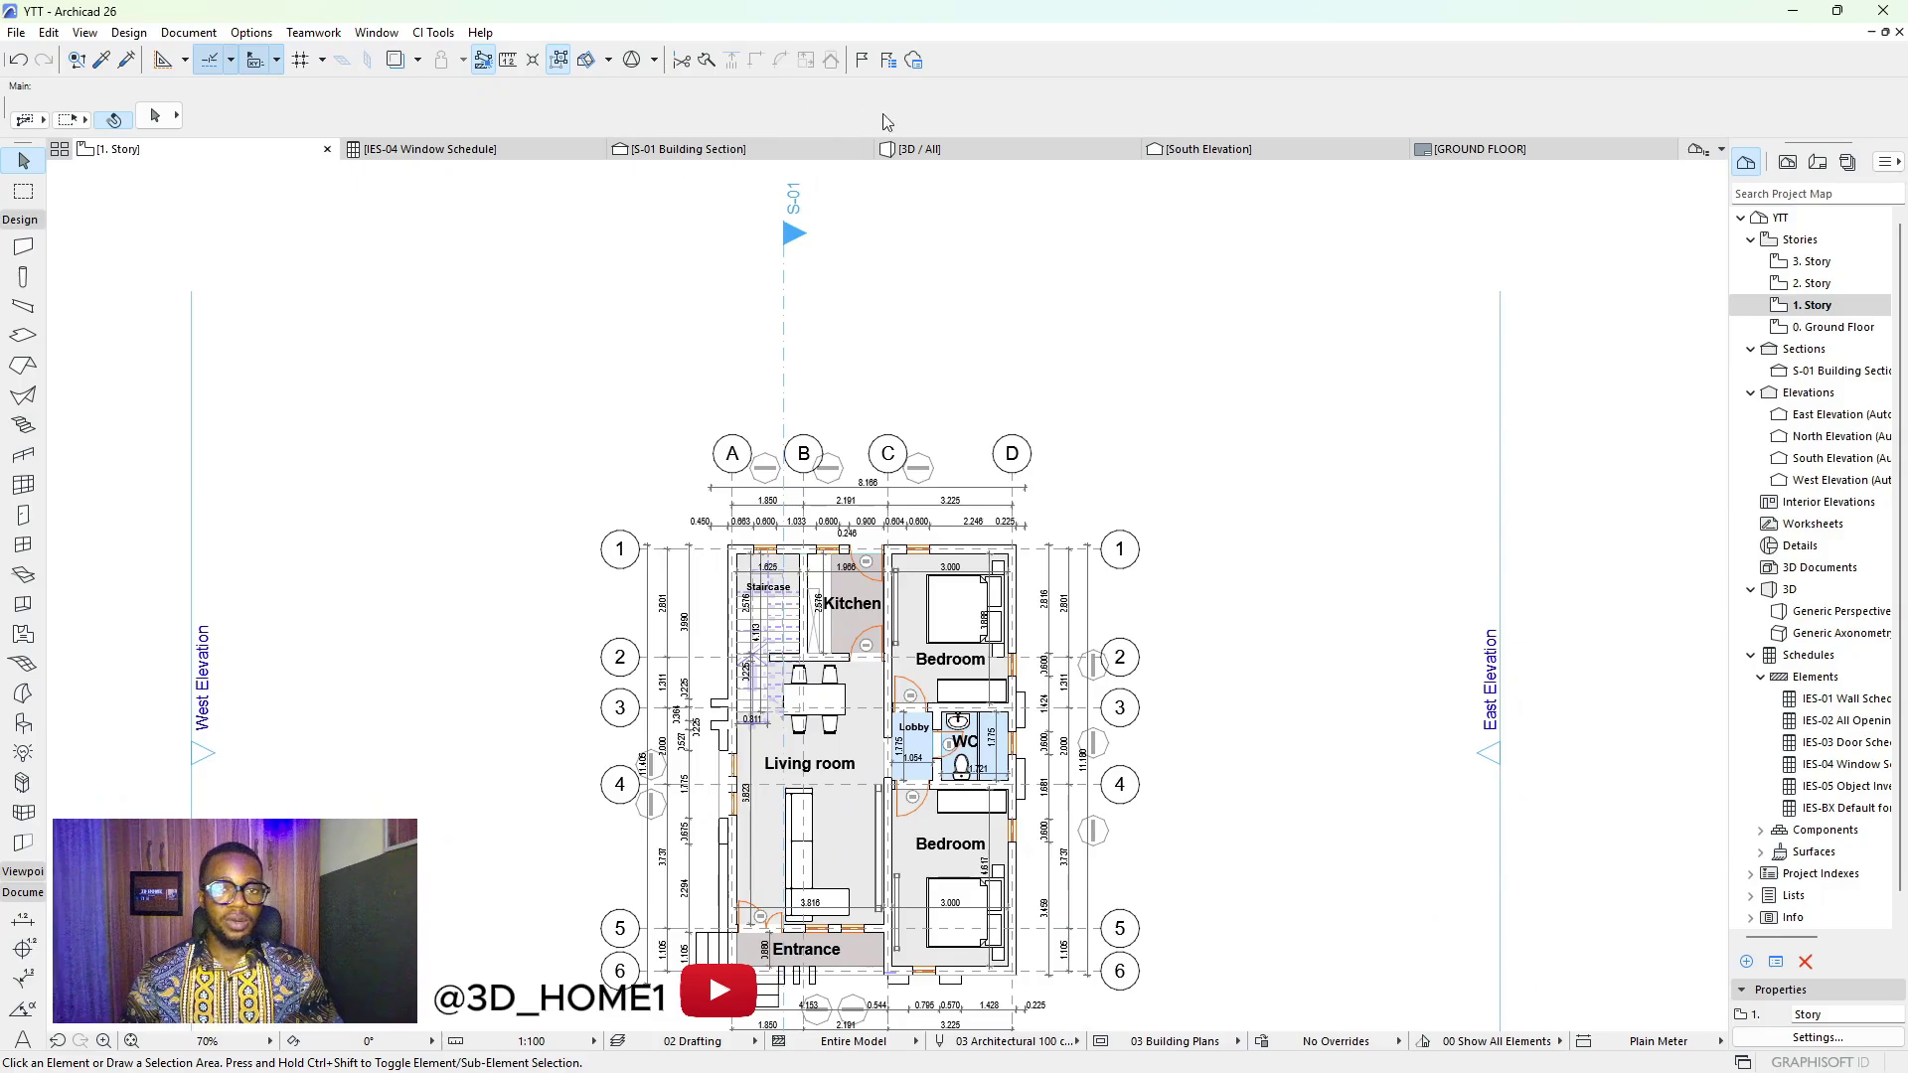
click(922, 149)
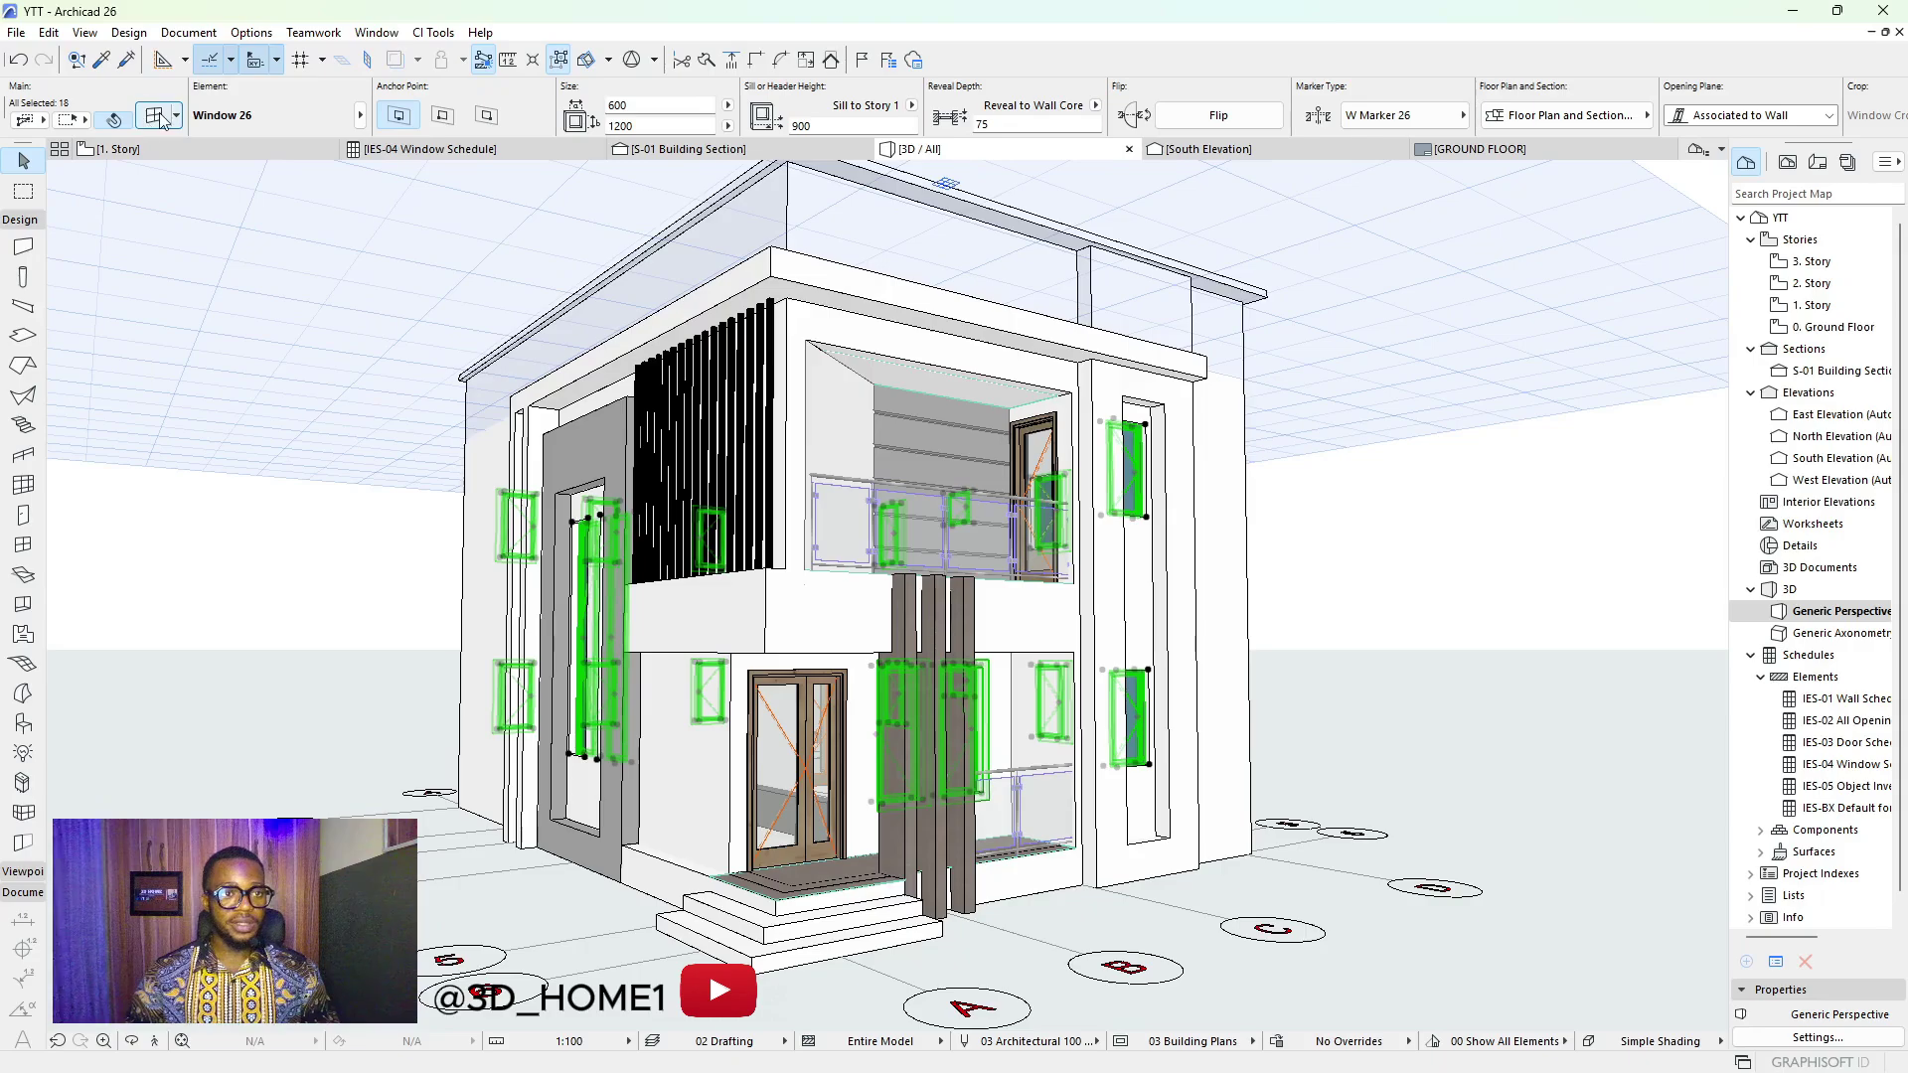
Set the Marker Position of all selected windows to 2 mm in their marker geometry settings and apply it
key(ctrl+t)
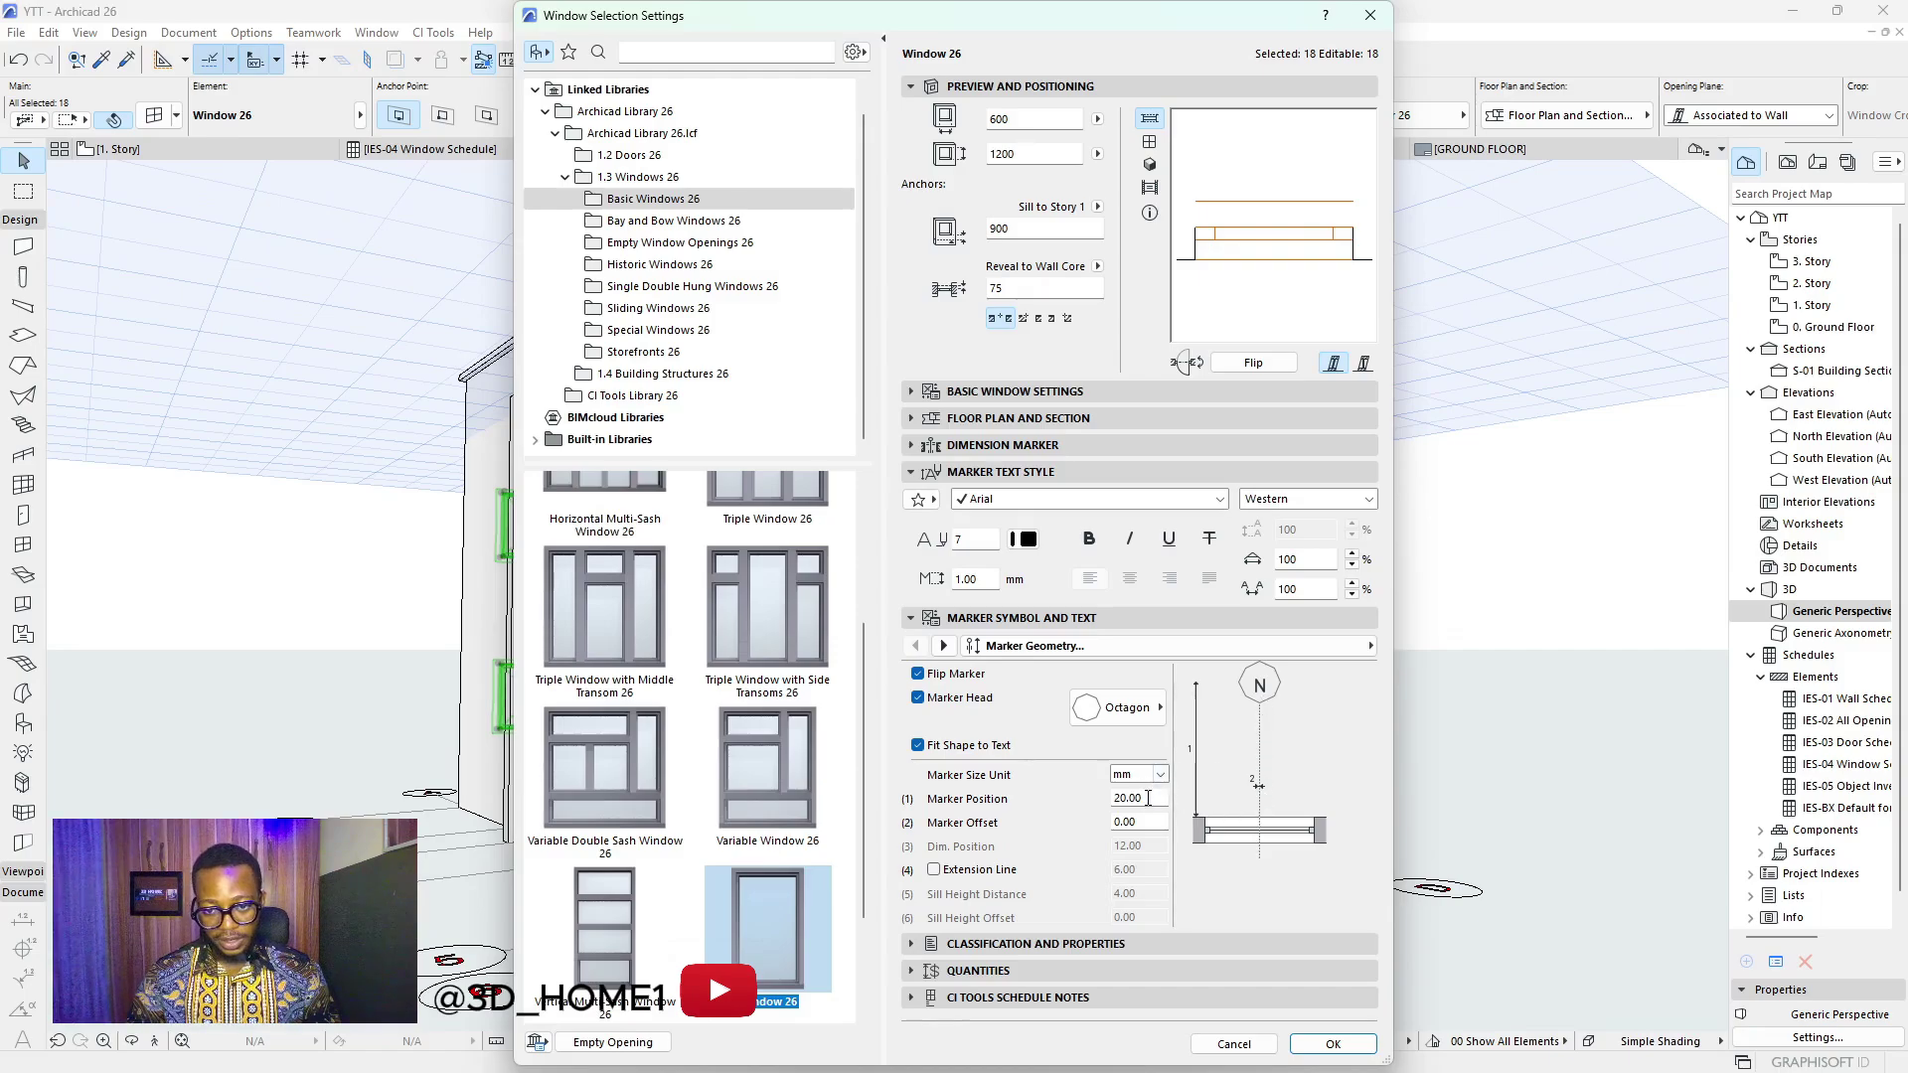
drag(1153, 800, 1115, 798)
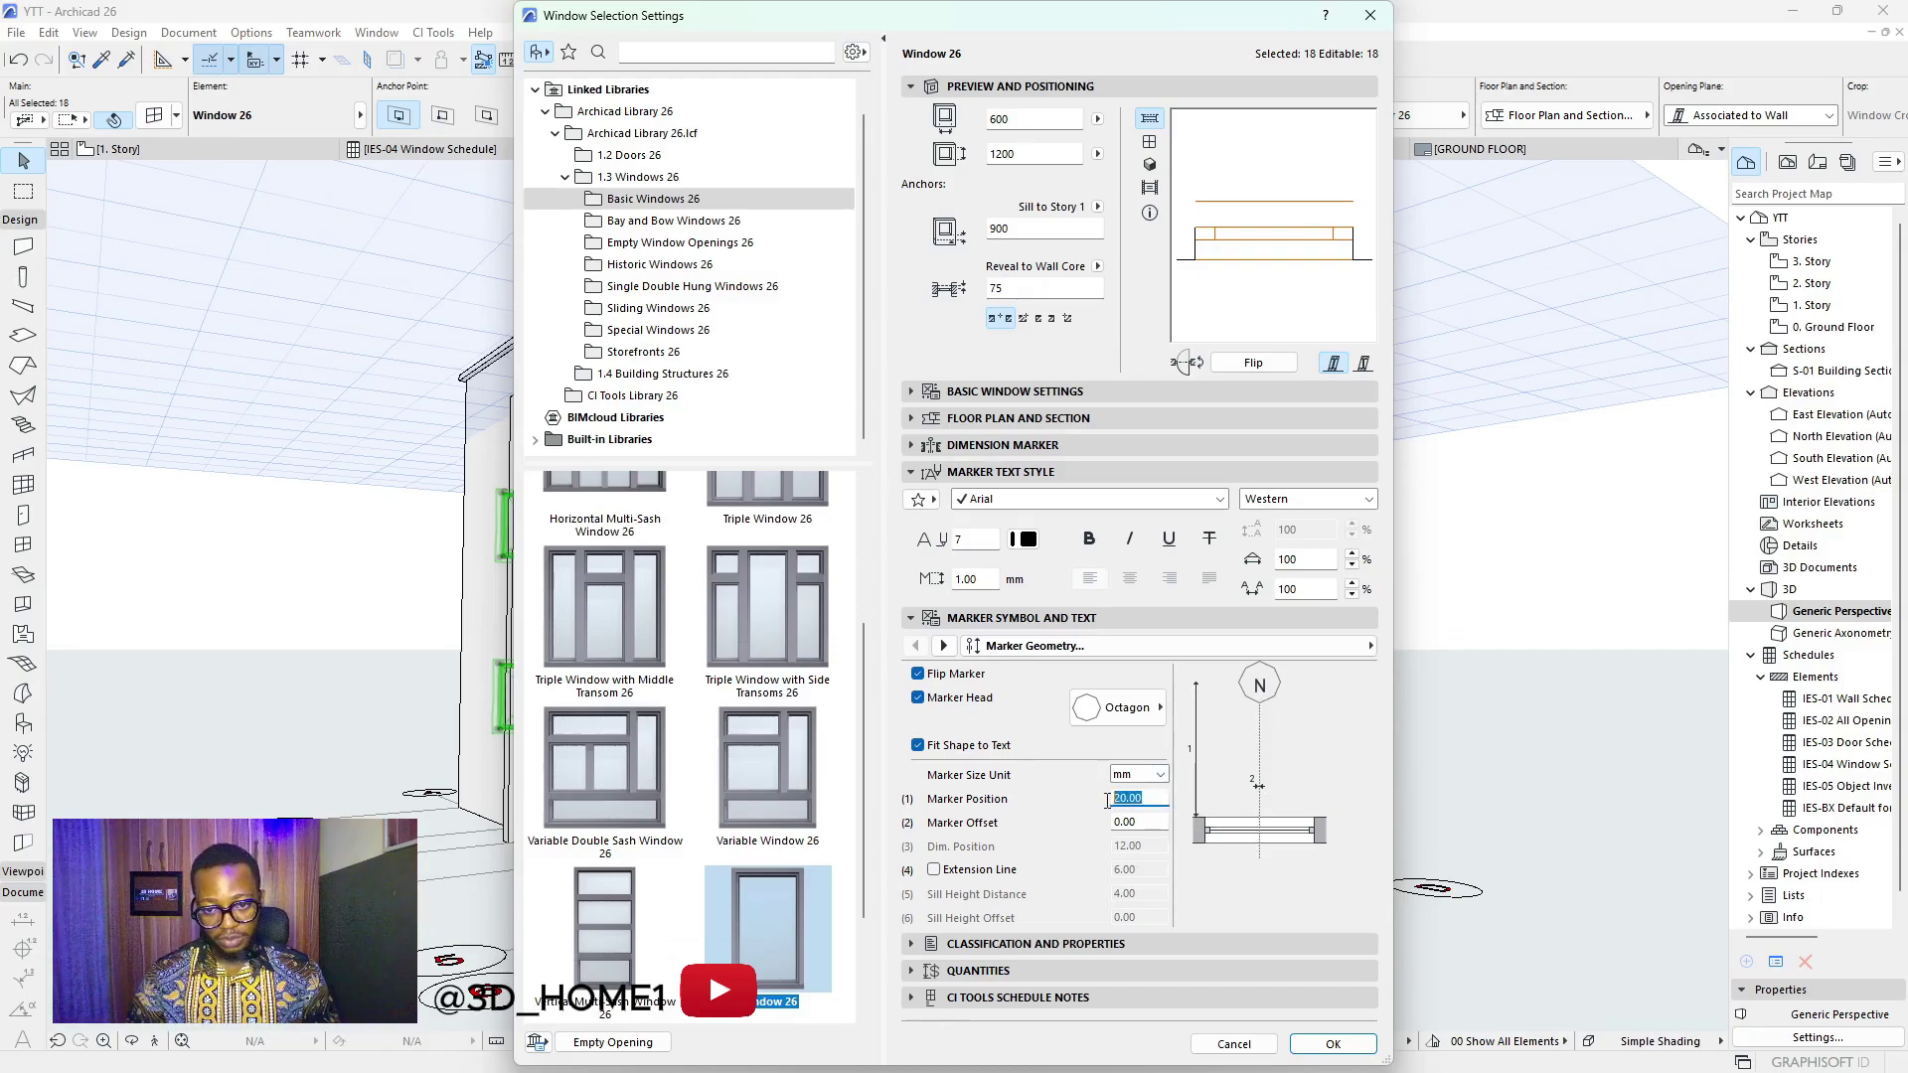
text(3)
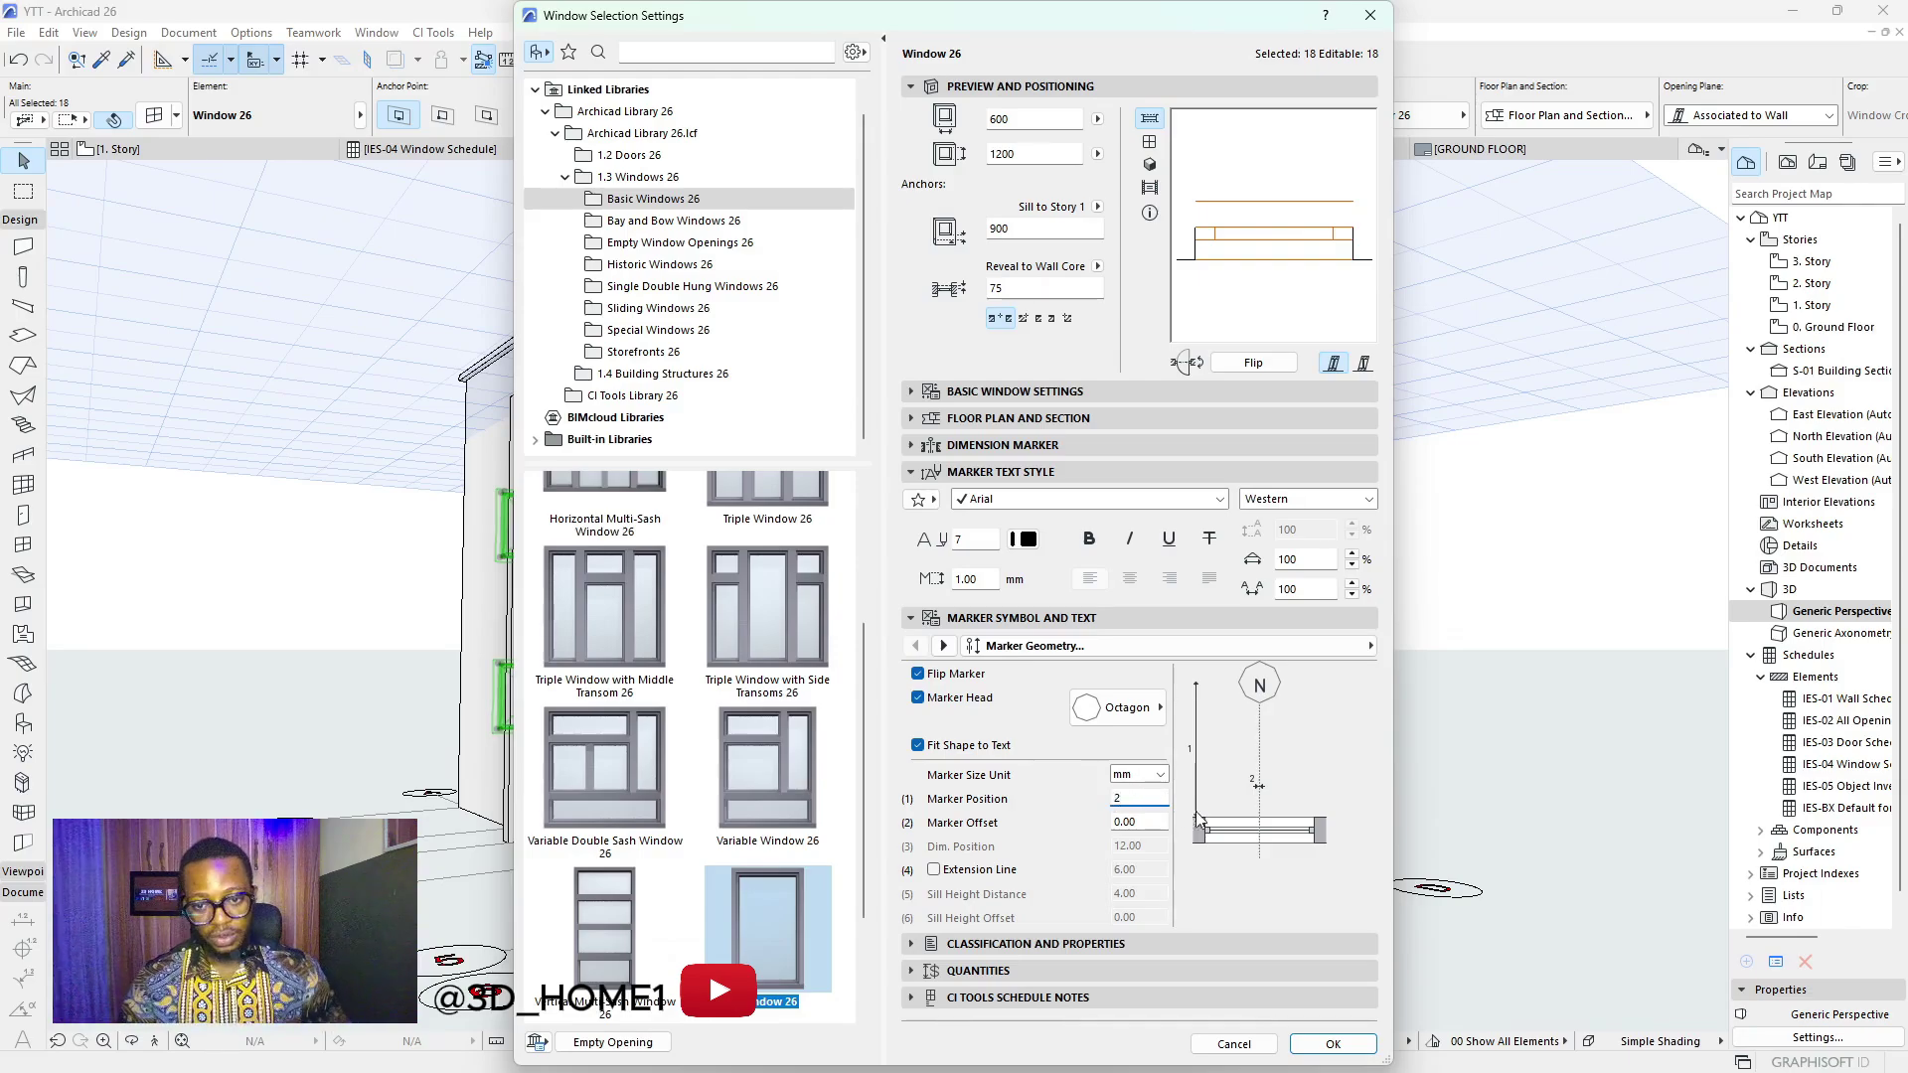
click(1333, 1044)
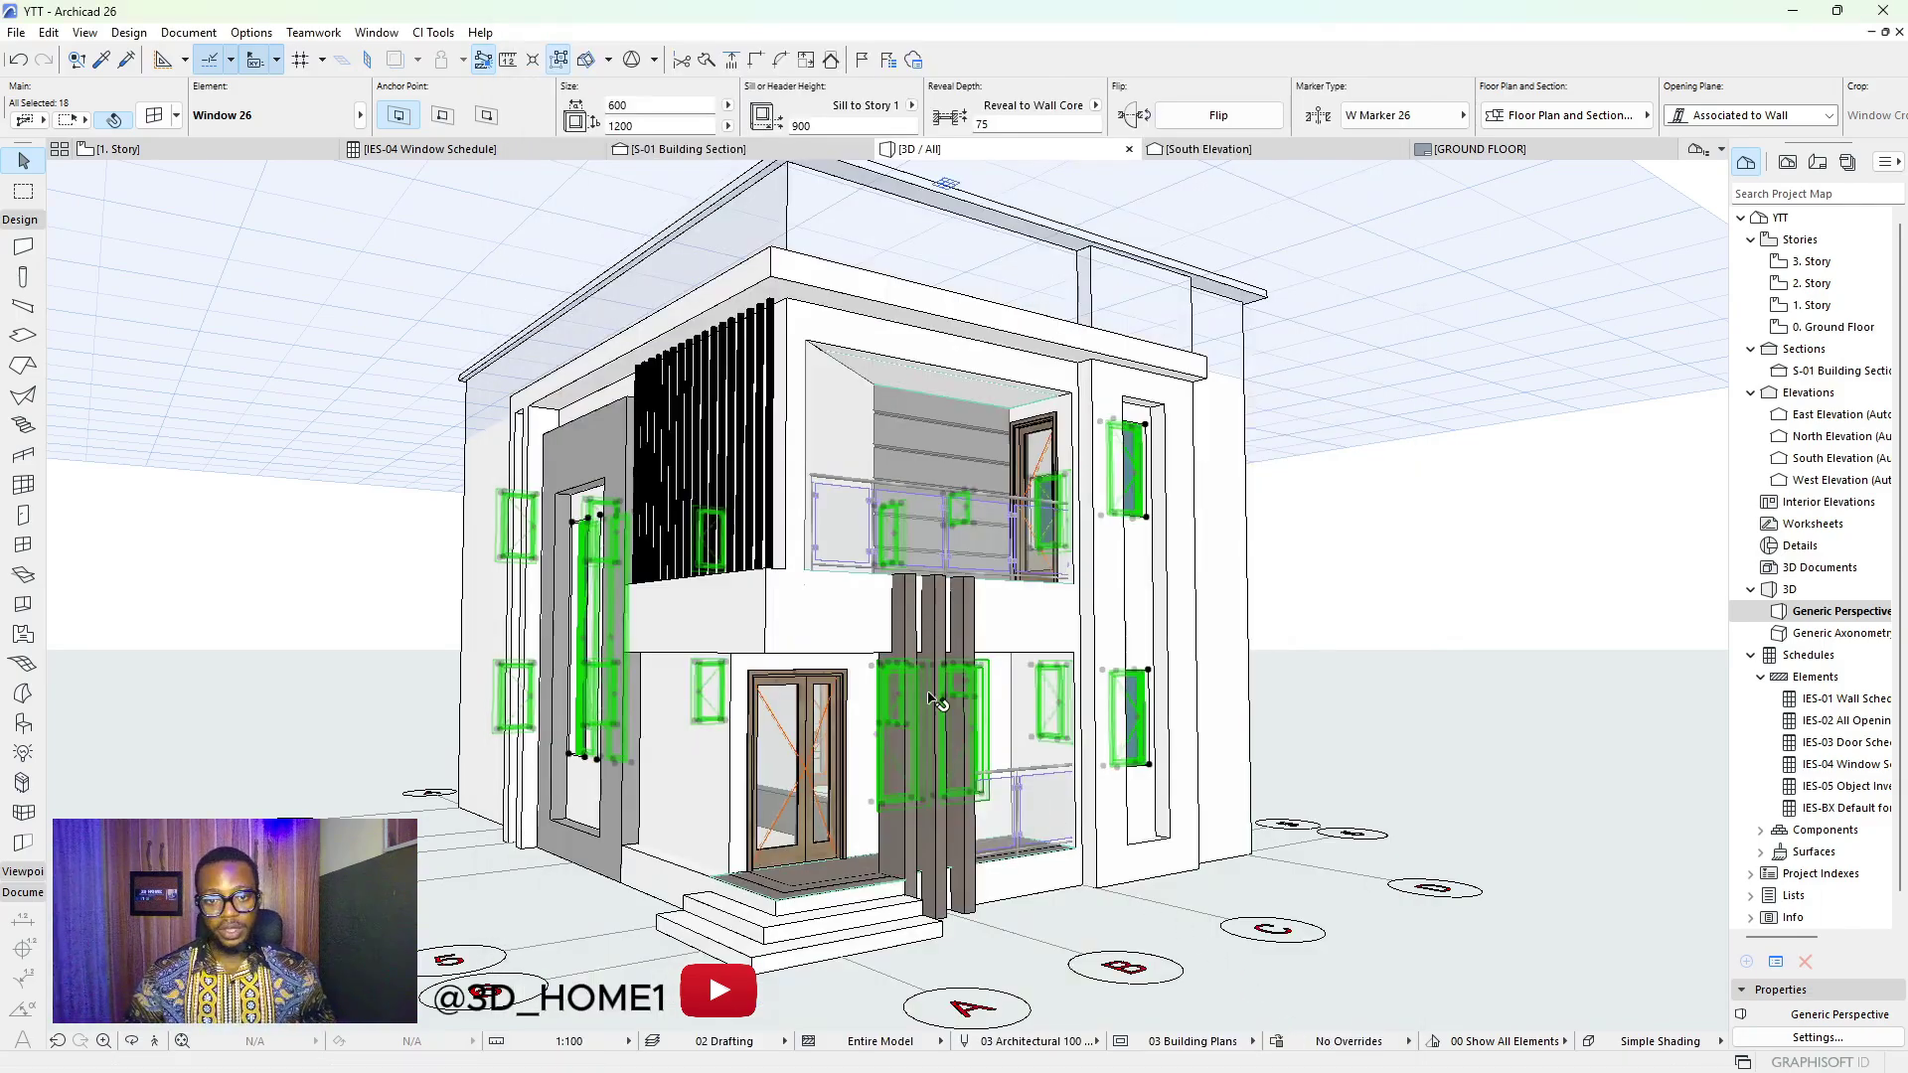
Open the 1. Story floor plan and examine the placement of the window markers relative to the walls and dimensions
click(119, 150)
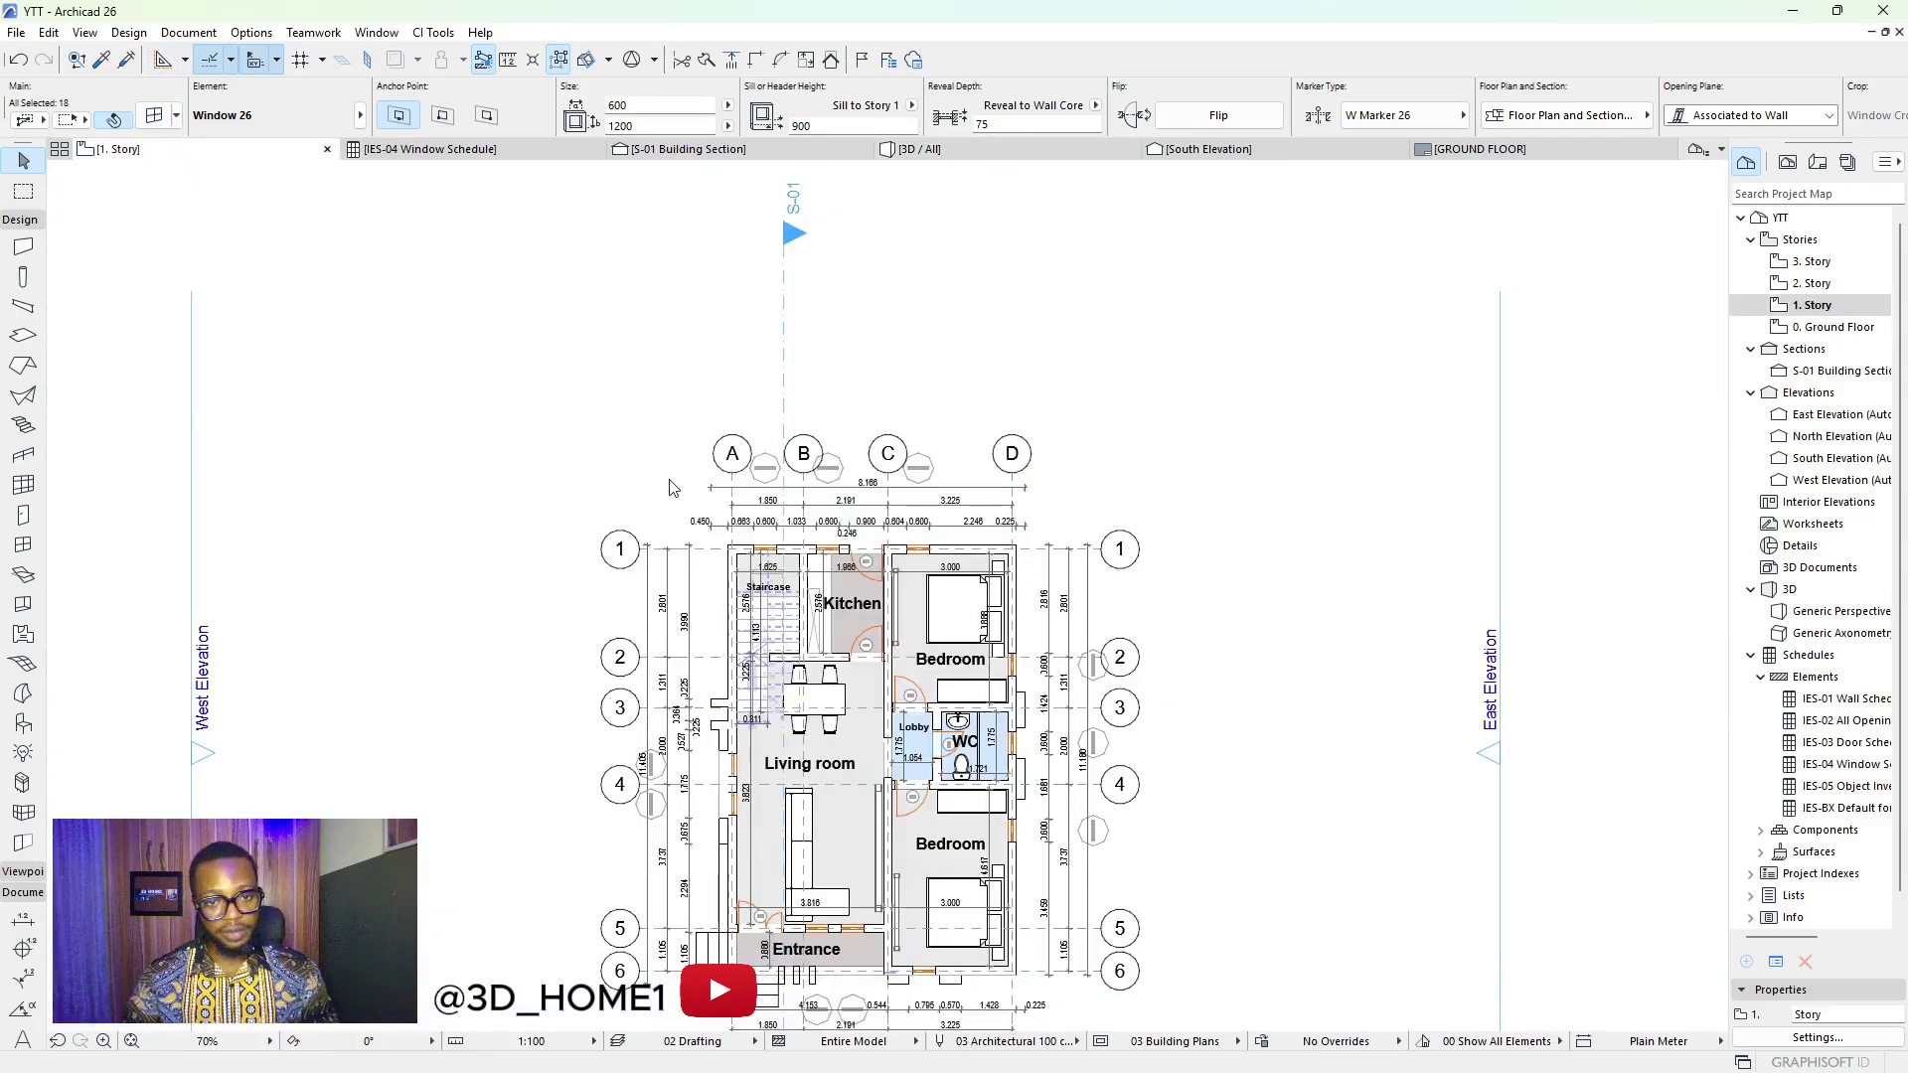
scroll(774, 574, up, 5)
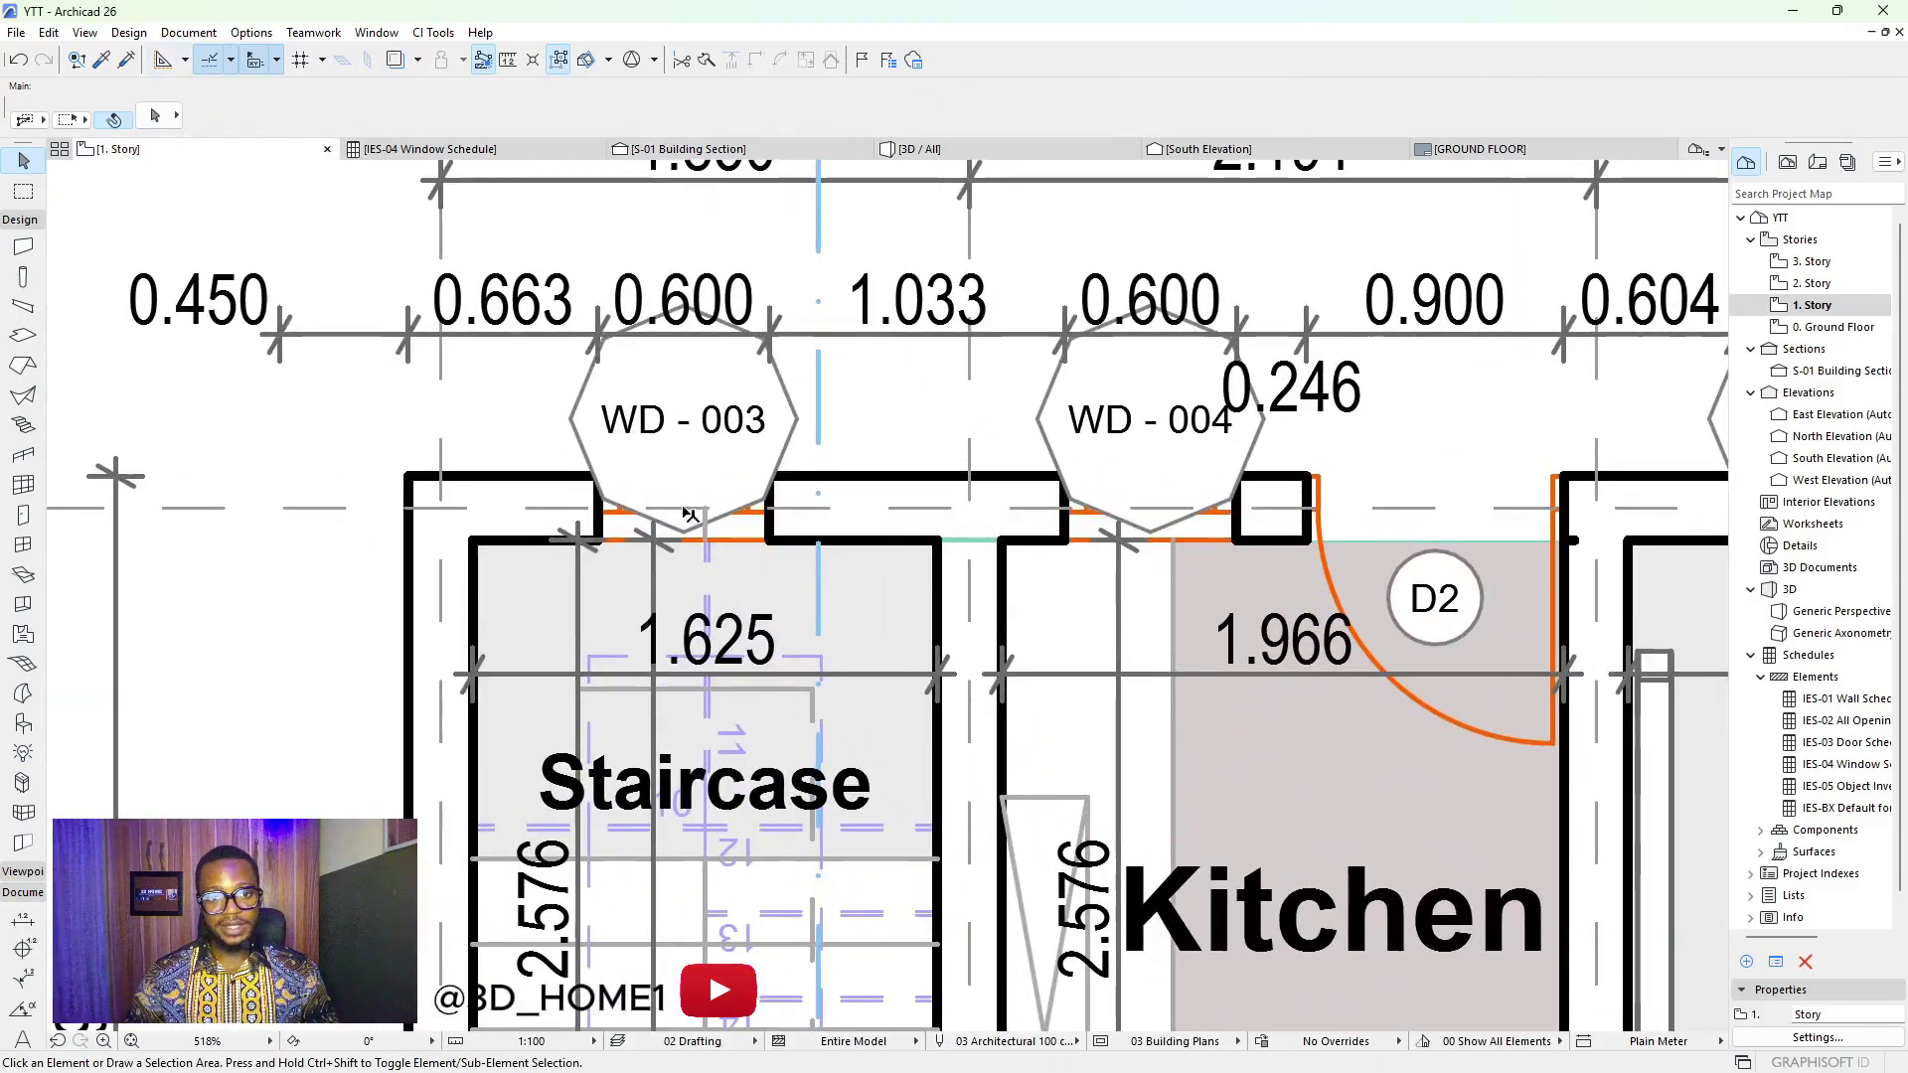
scroll(683, 455, down, 4)
scroll(868, 447, up, 3)
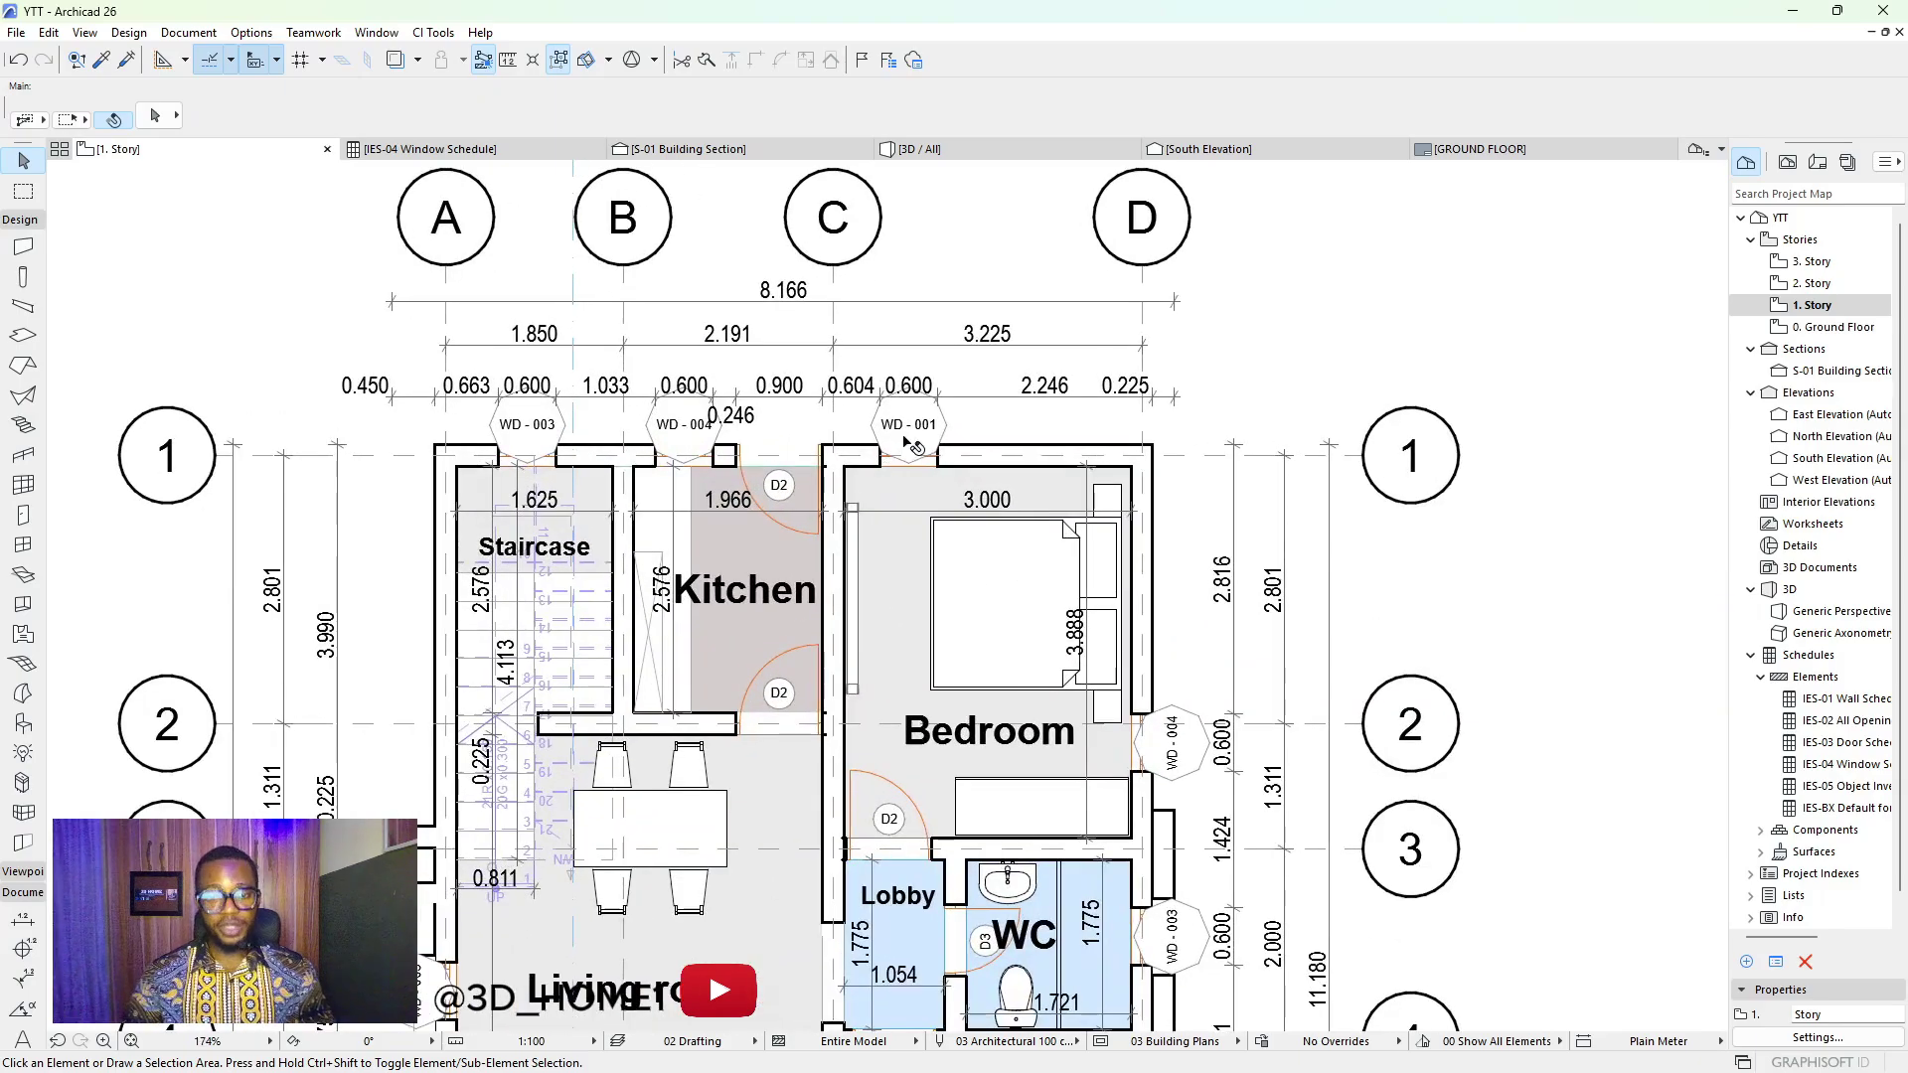
scroll(900, 437, down, 3)
scroll(894, 516, down, 3)
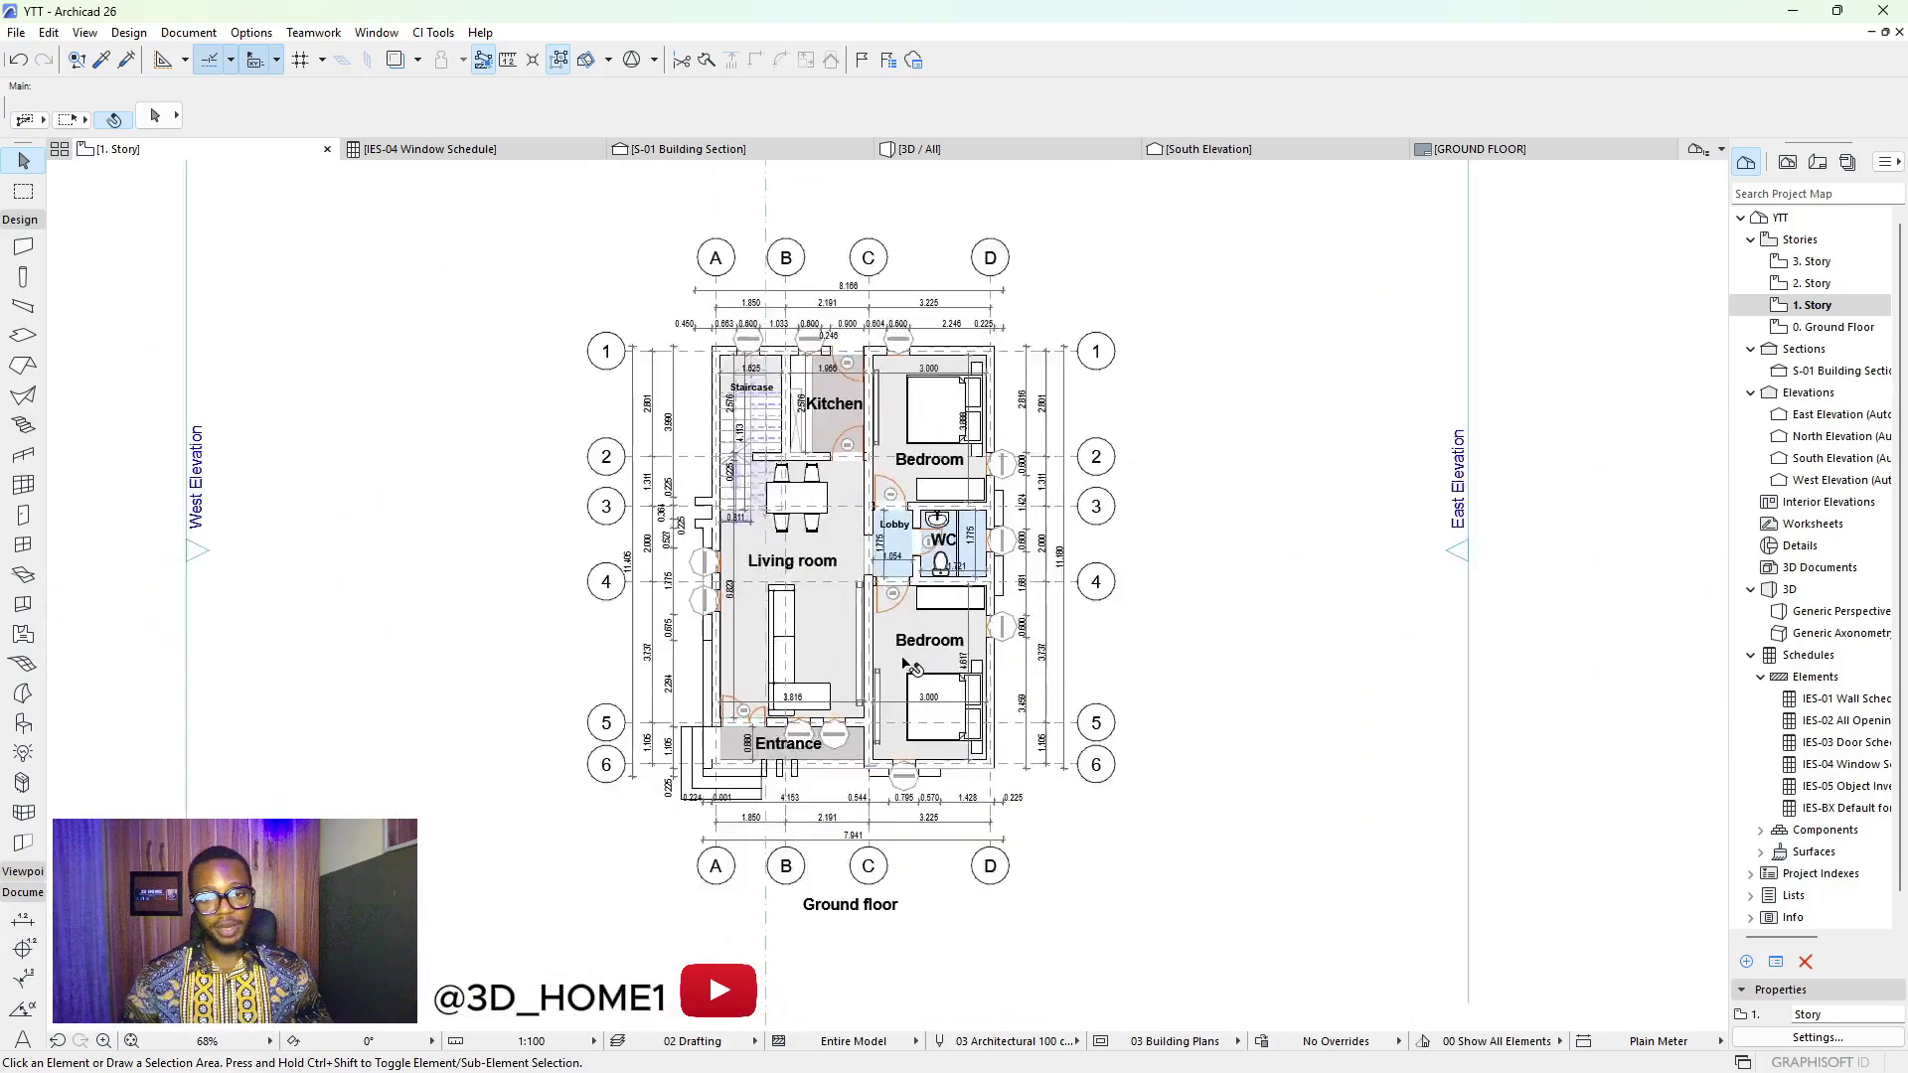
scroll(880, 644, up, 4)
scroll(884, 403, down, 2)
scroll(889, 400, up, 4)
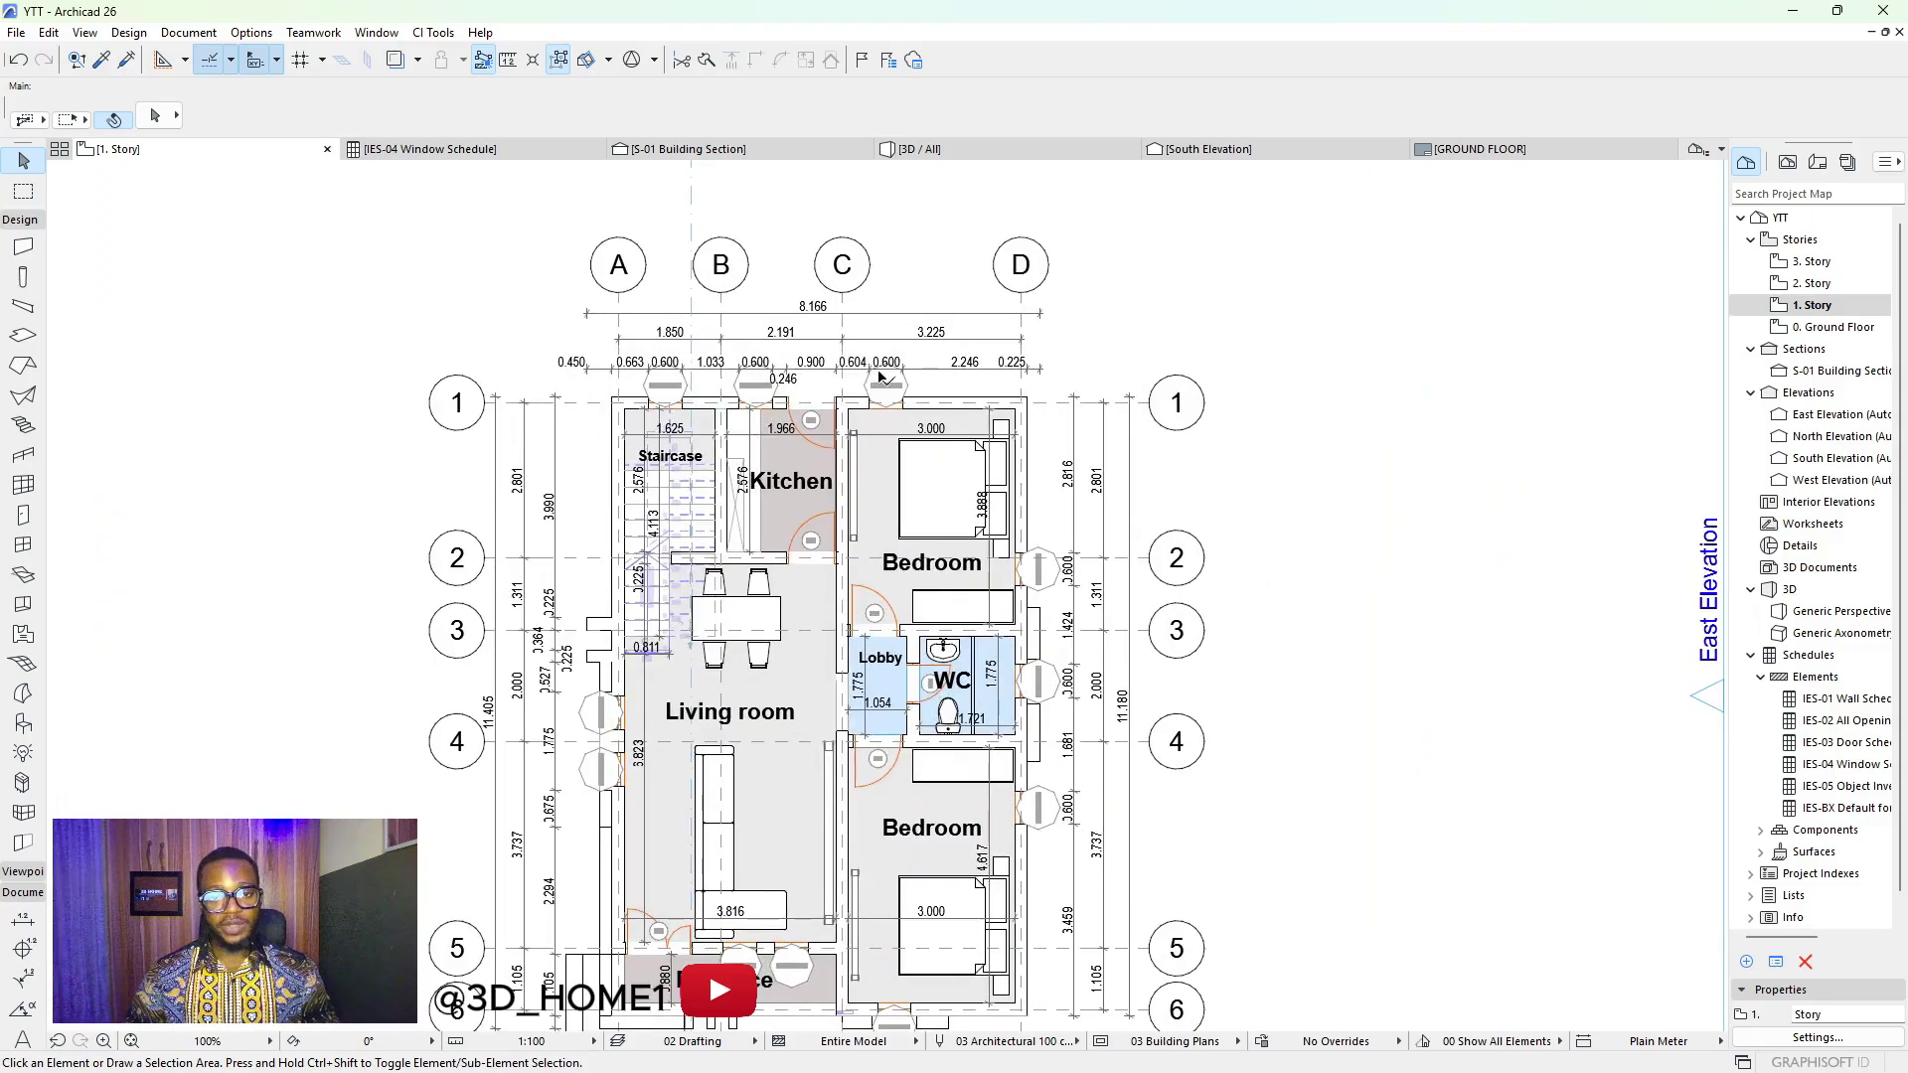
scroll(889, 400, down, 3)
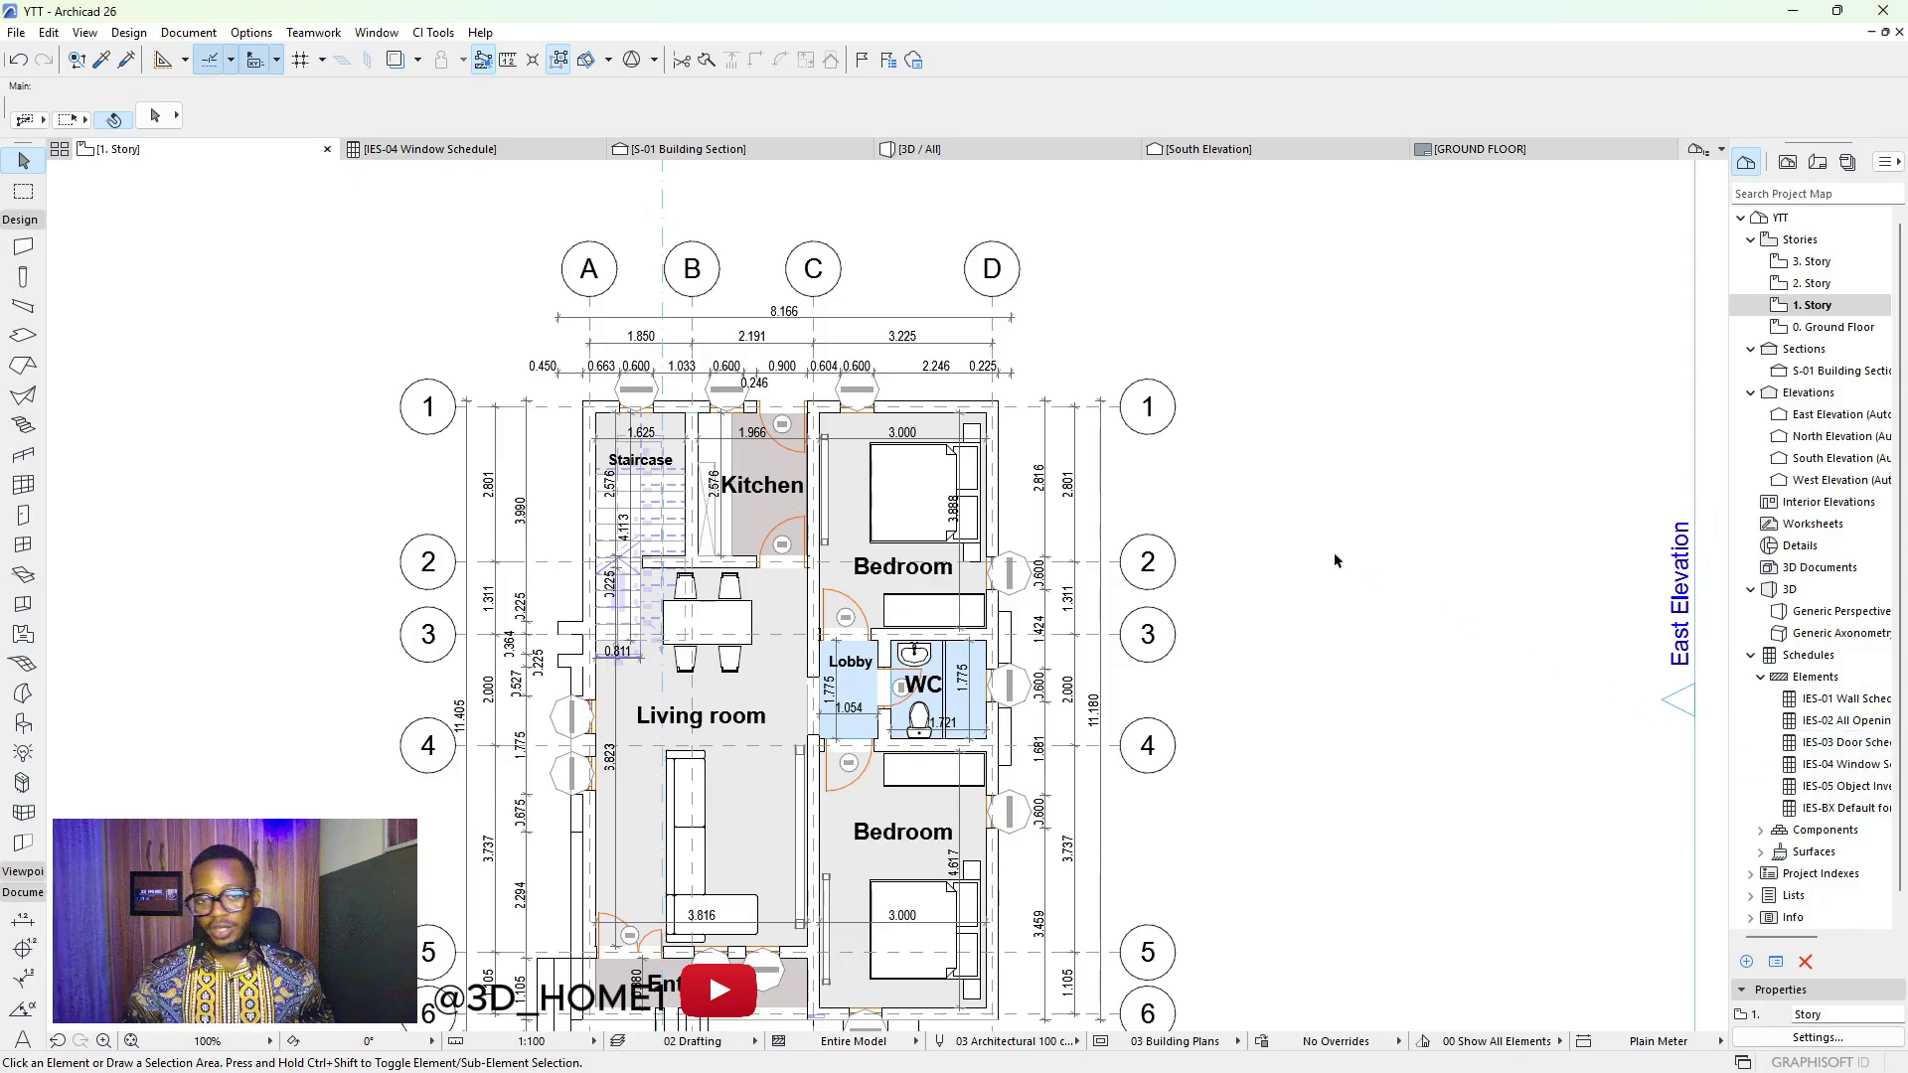
scroll(930, 429, down, 3)
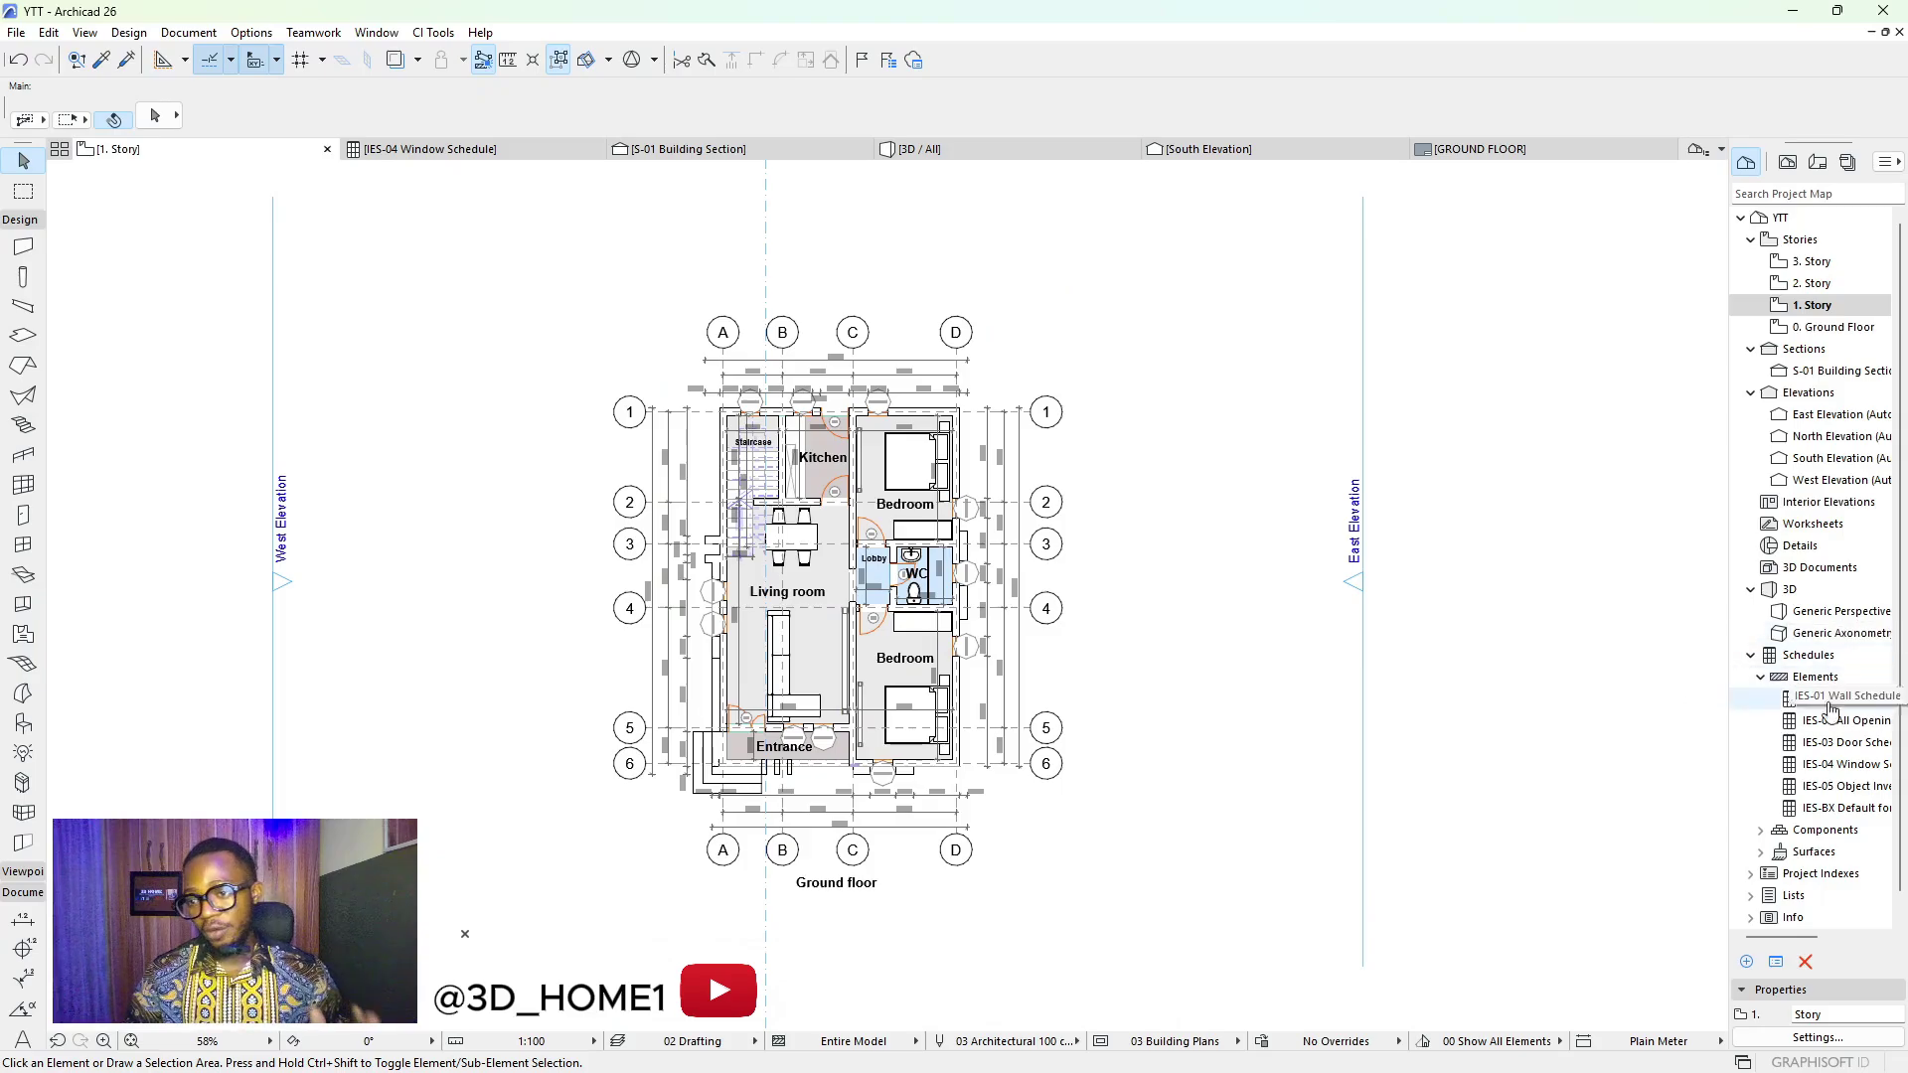
Open the IES-04 Window Schedule from the project's element schedules and fit the whole table to the window width
click(1759, 676)
click(1752, 658)
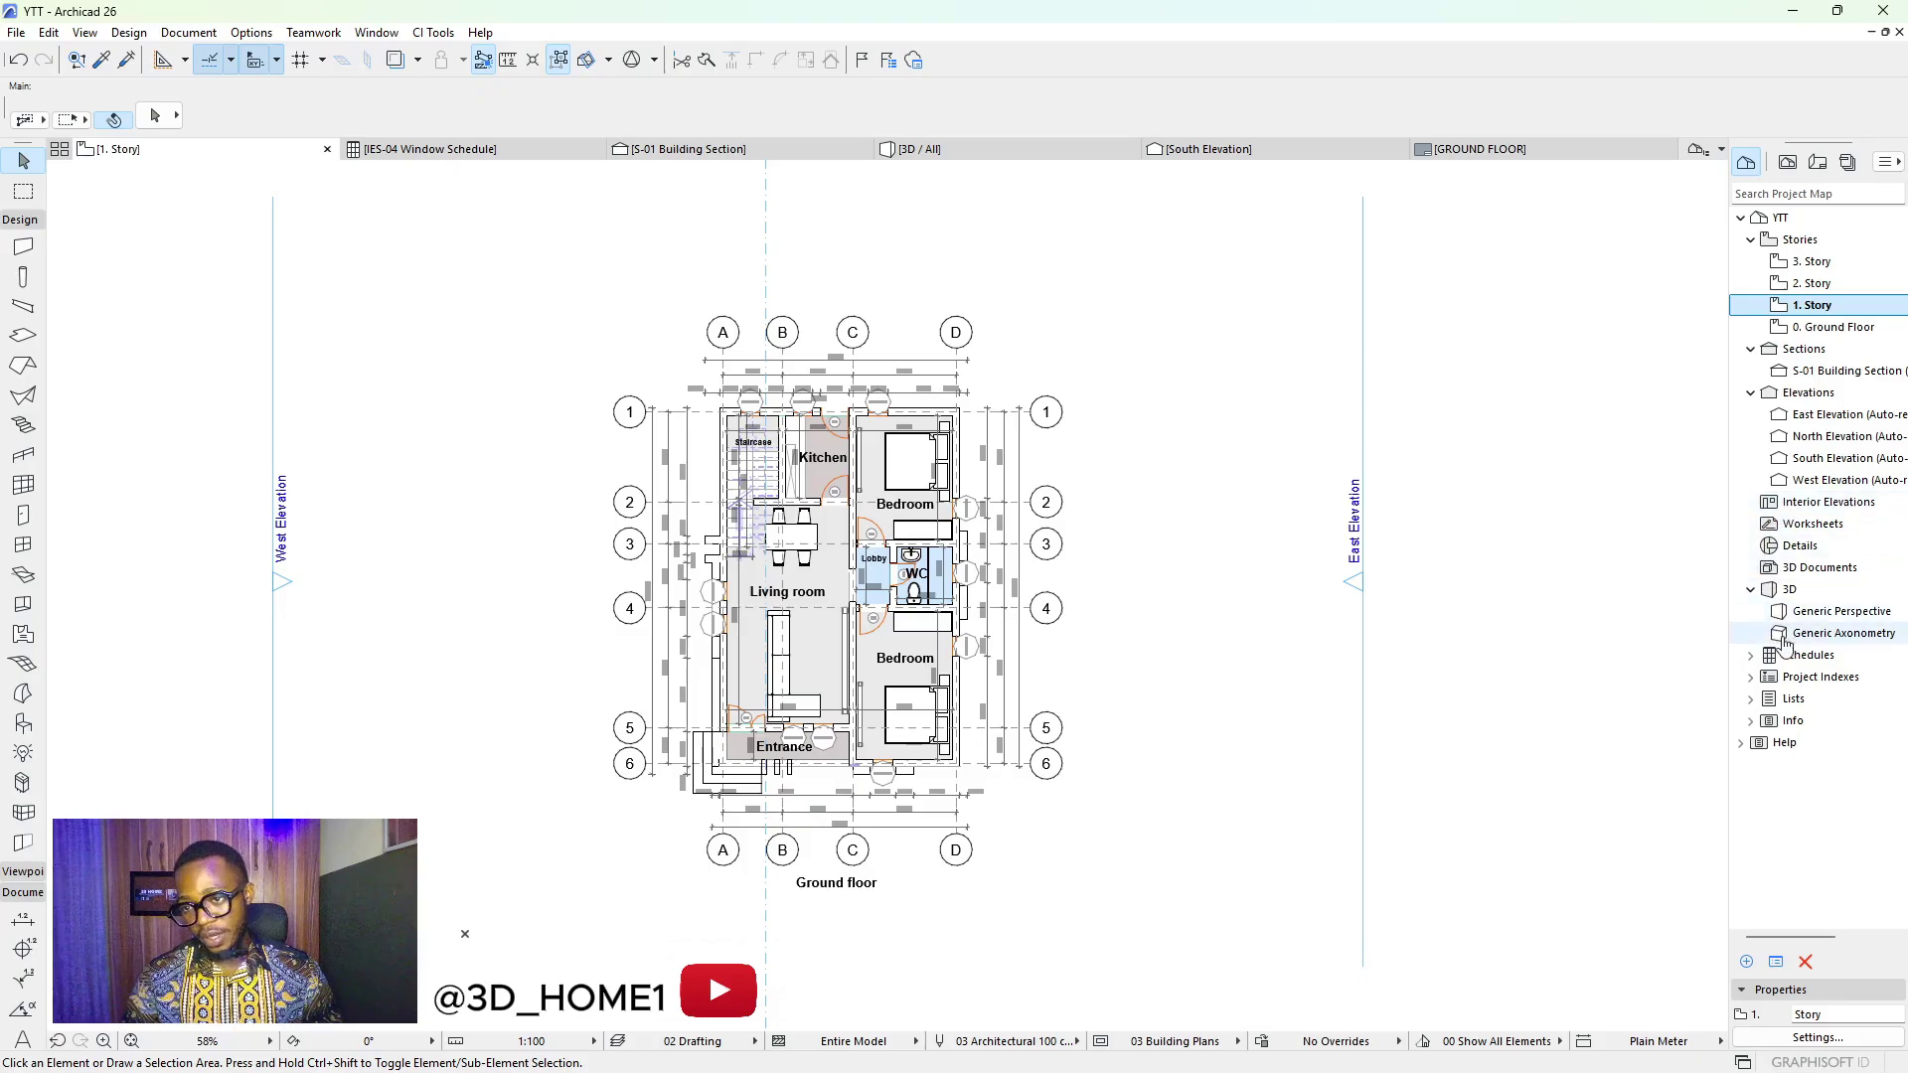
click(1752, 657)
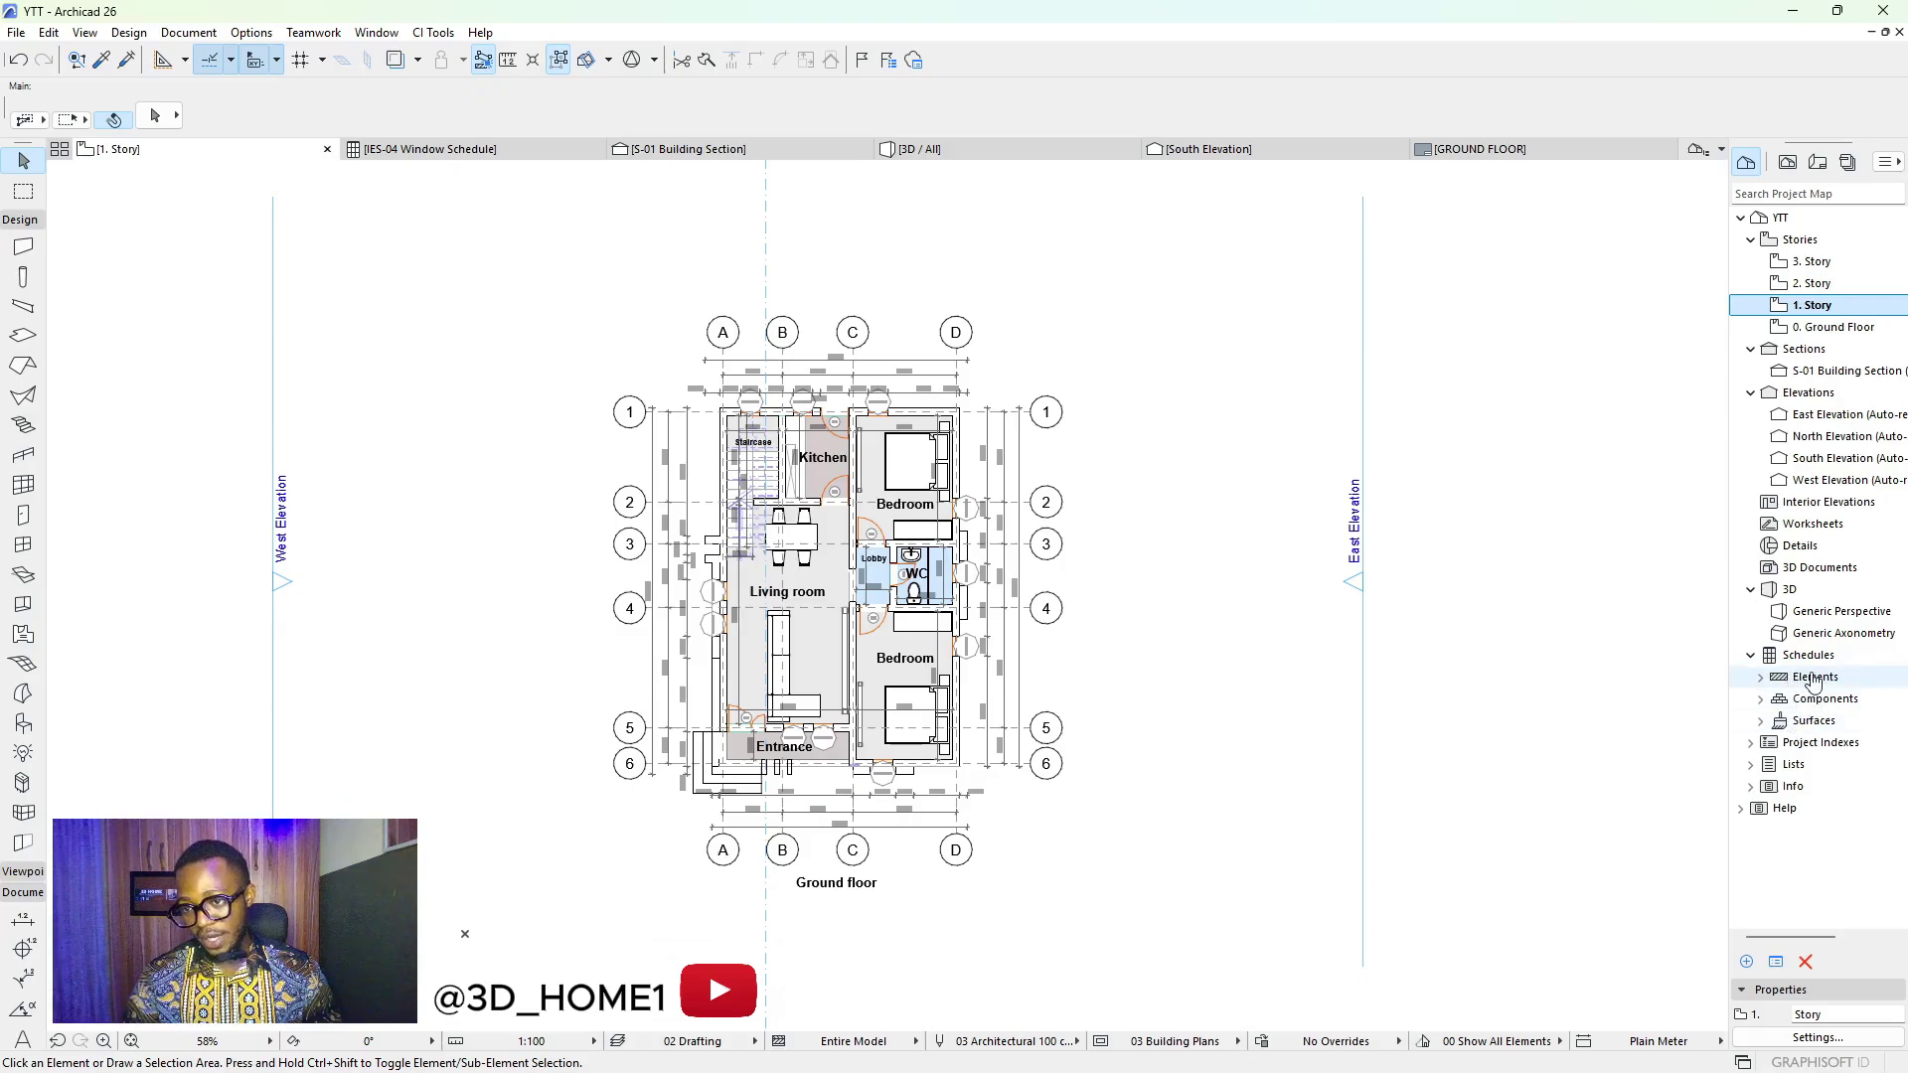
click(1761, 679)
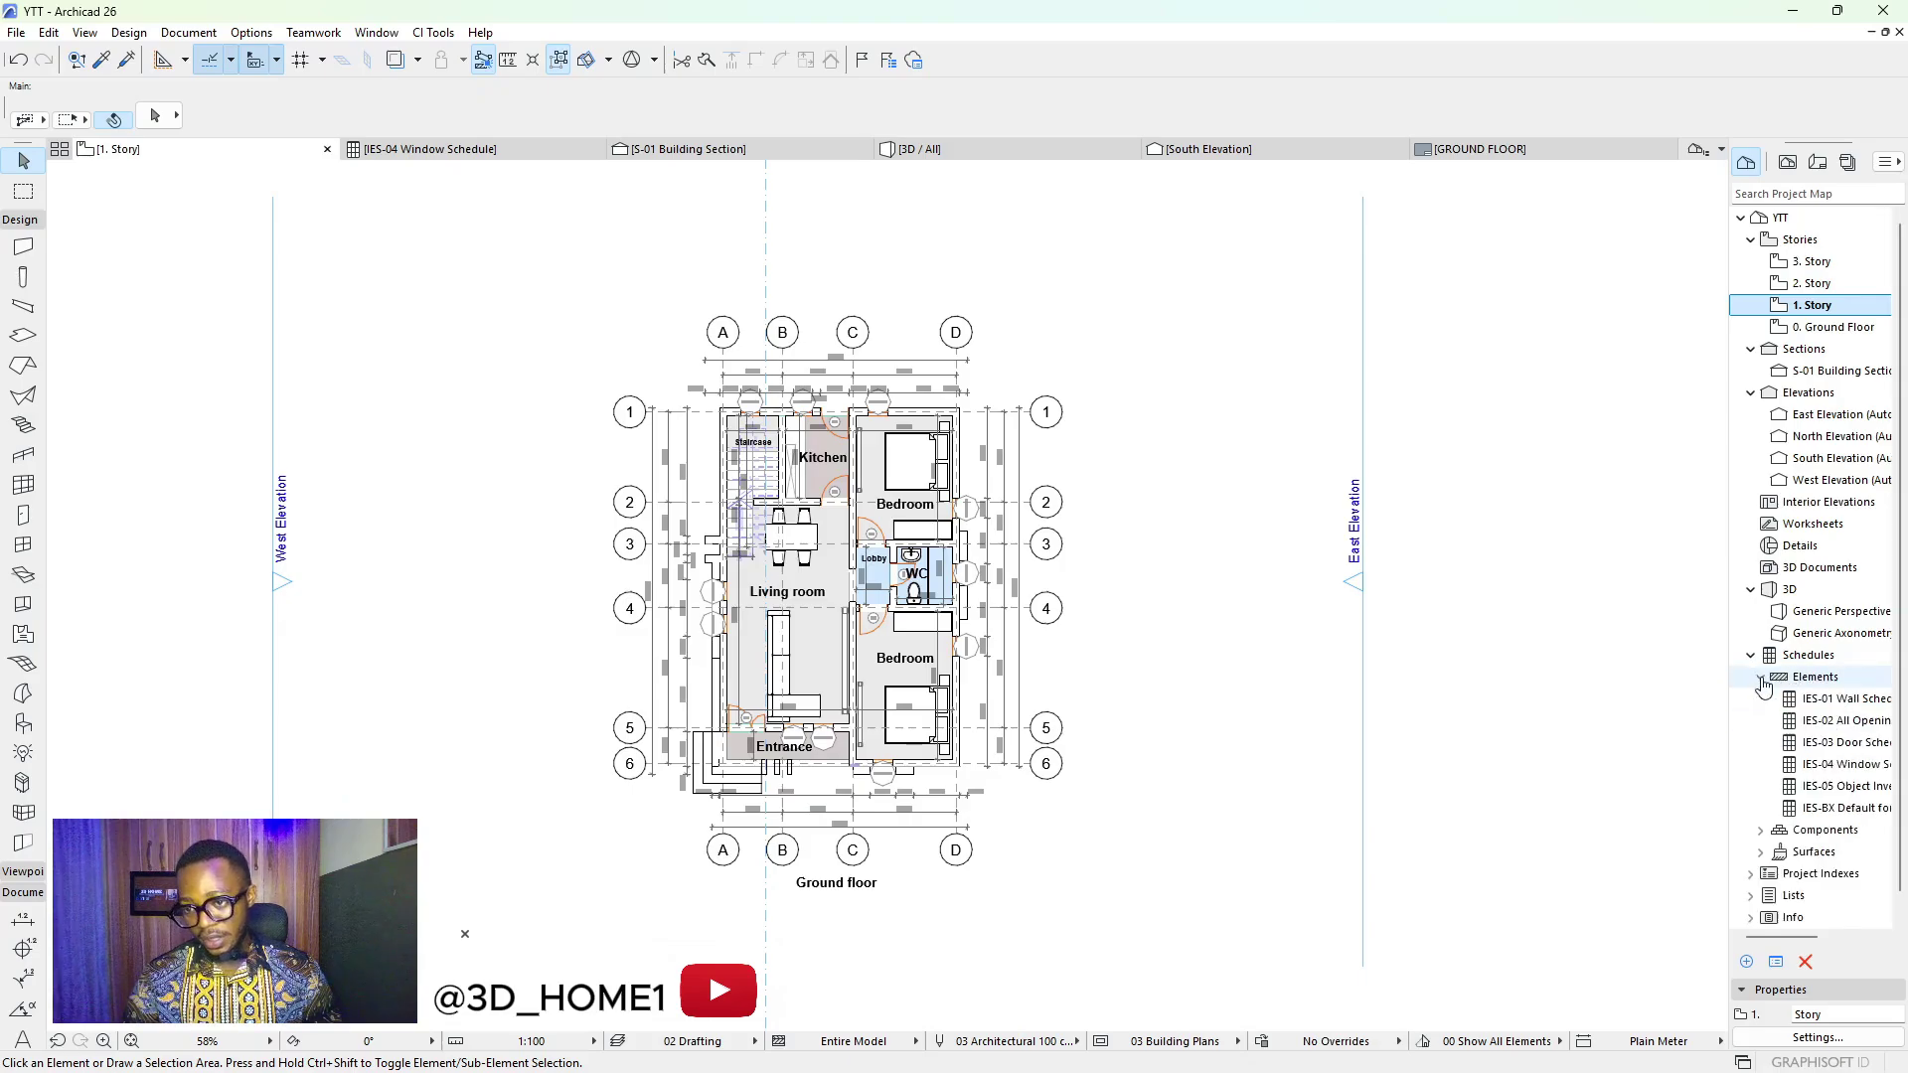
double_click(1848, 764)
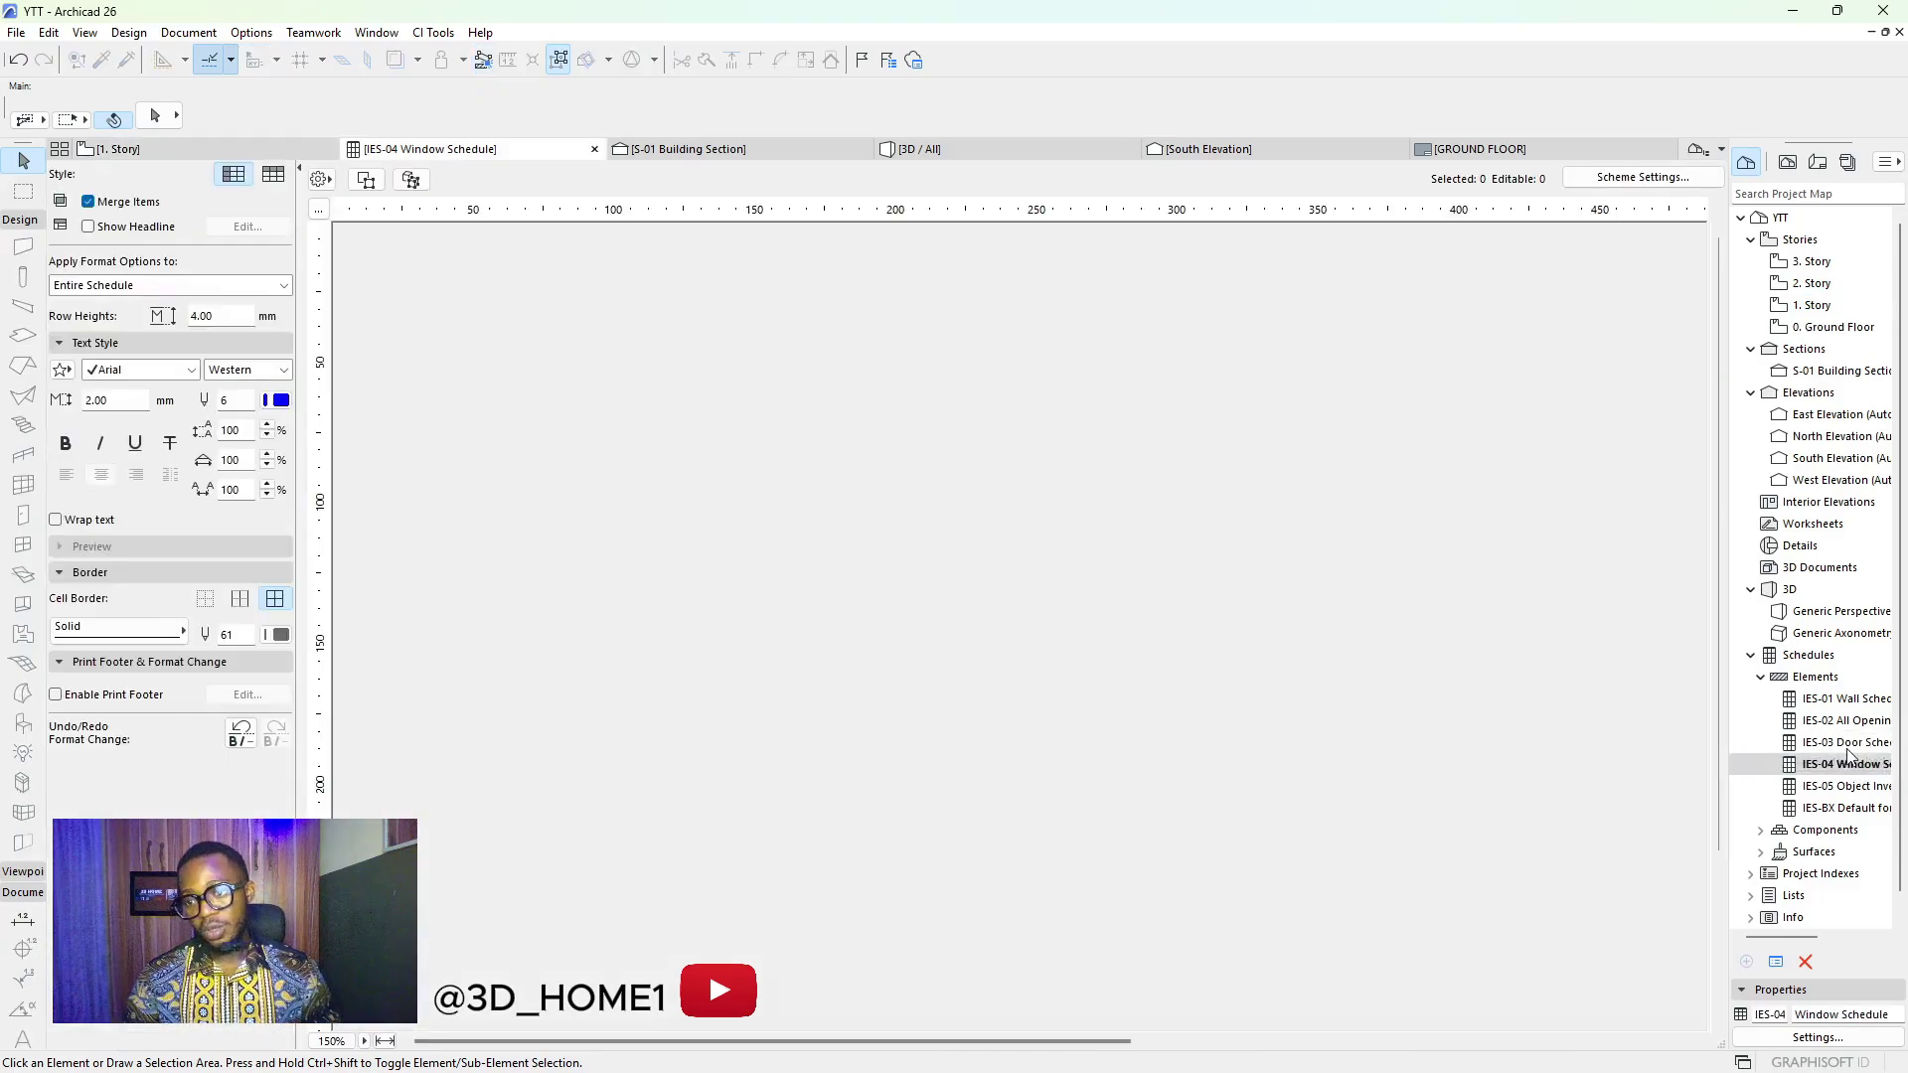
scroll(903, 446, down, 3)
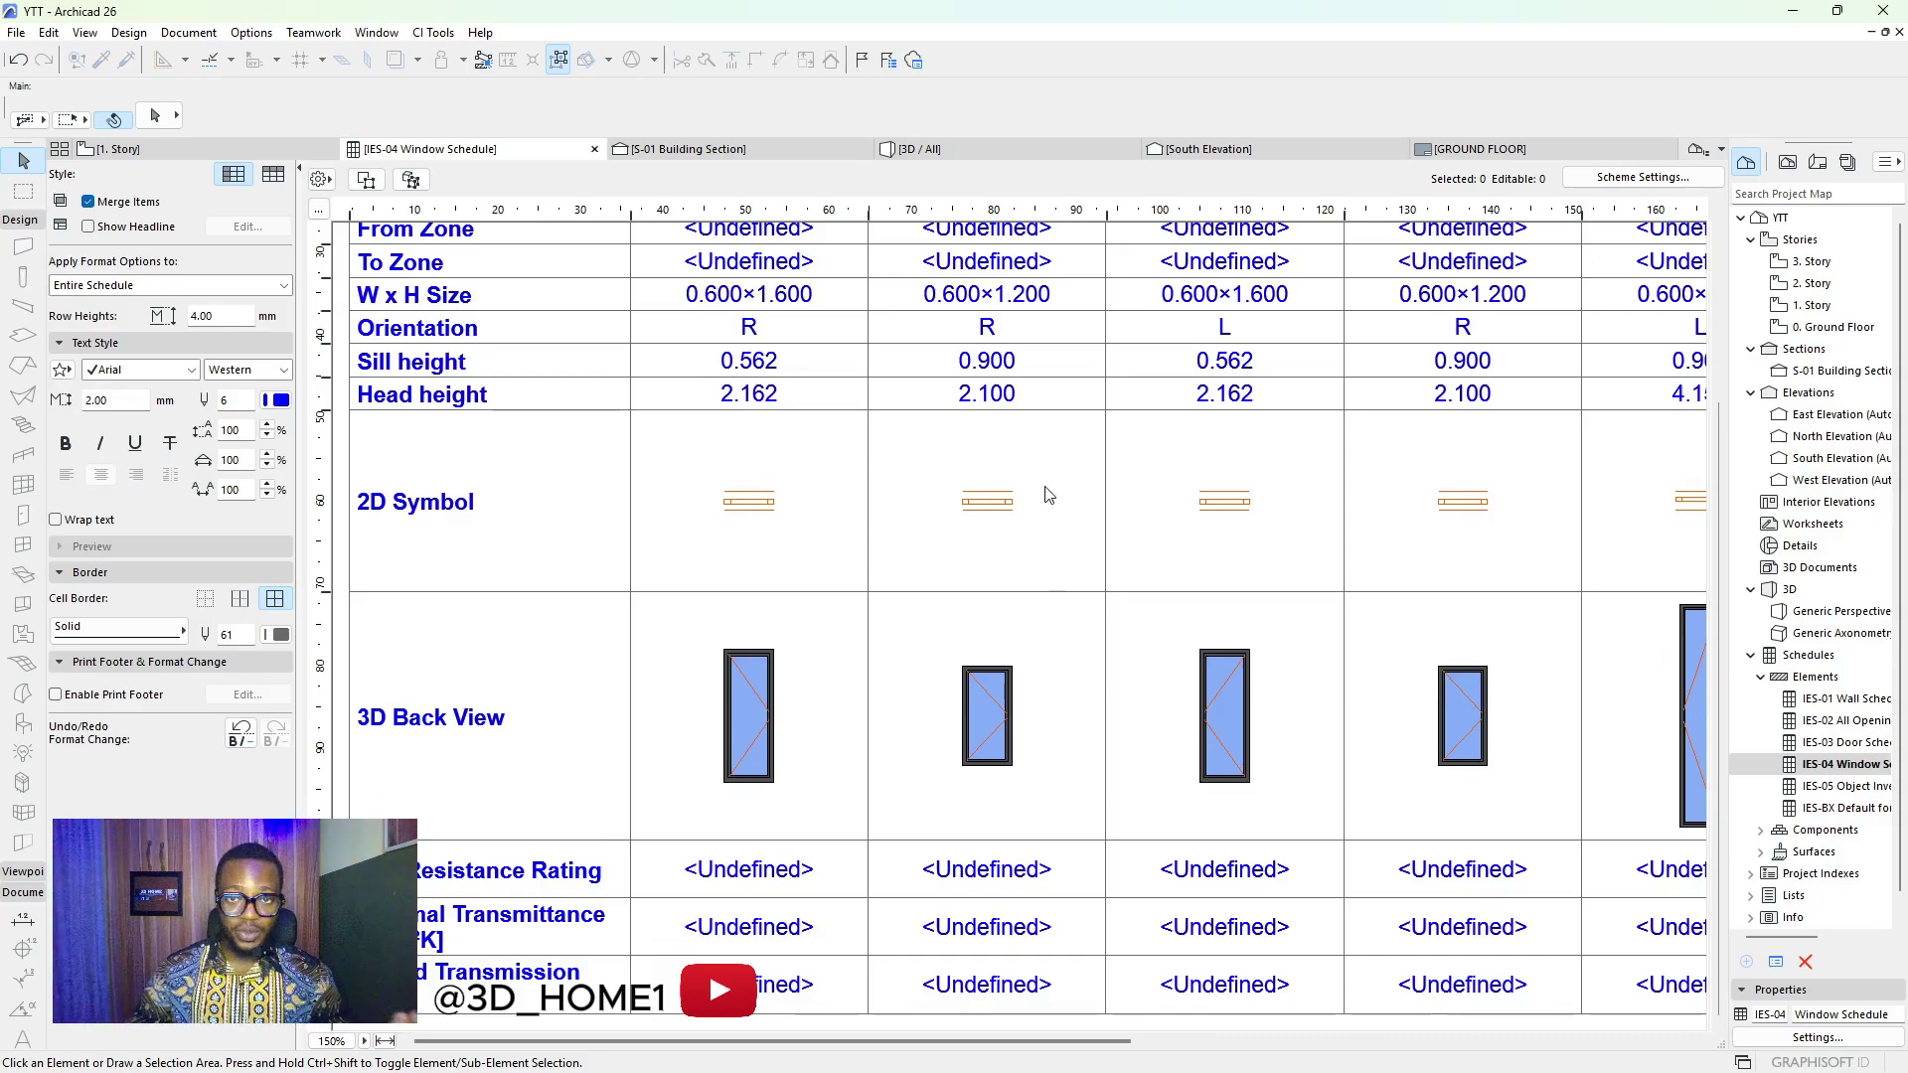
click(385, 1041)
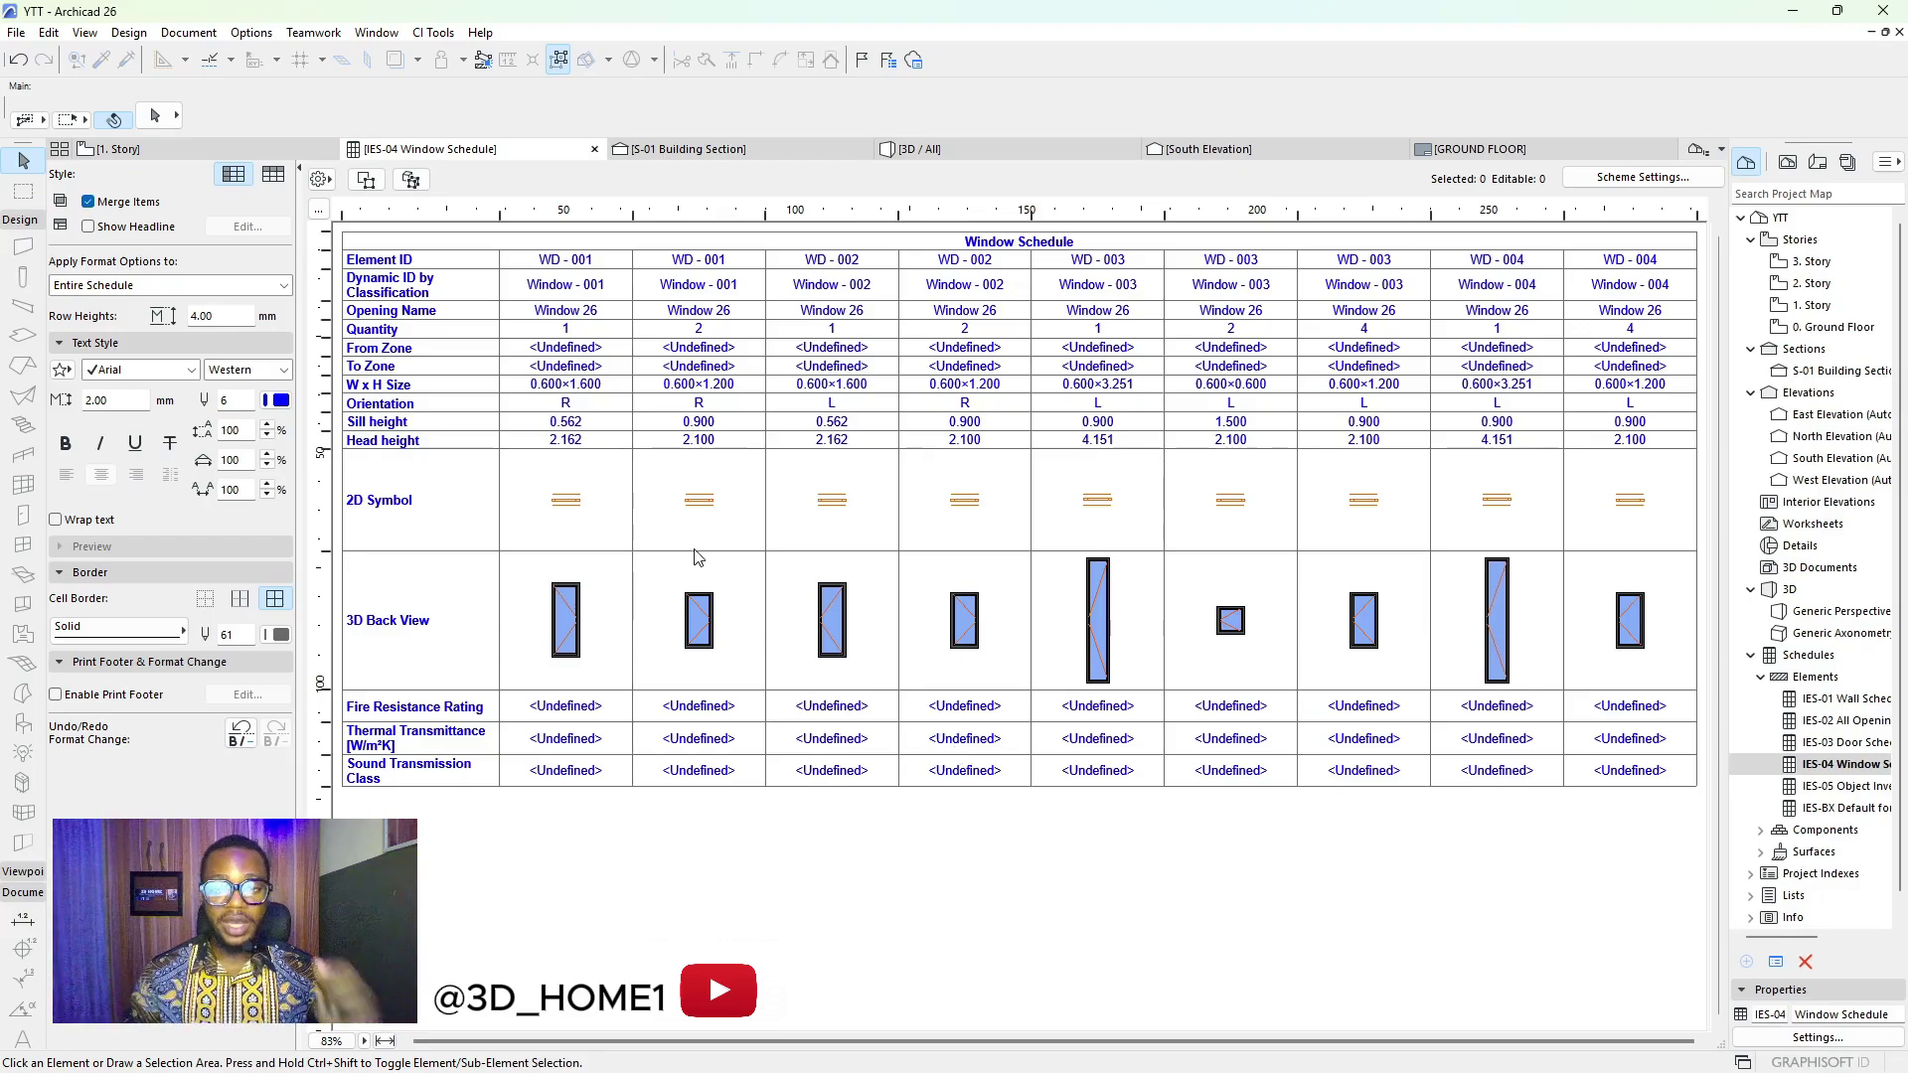
click(1619, 179)
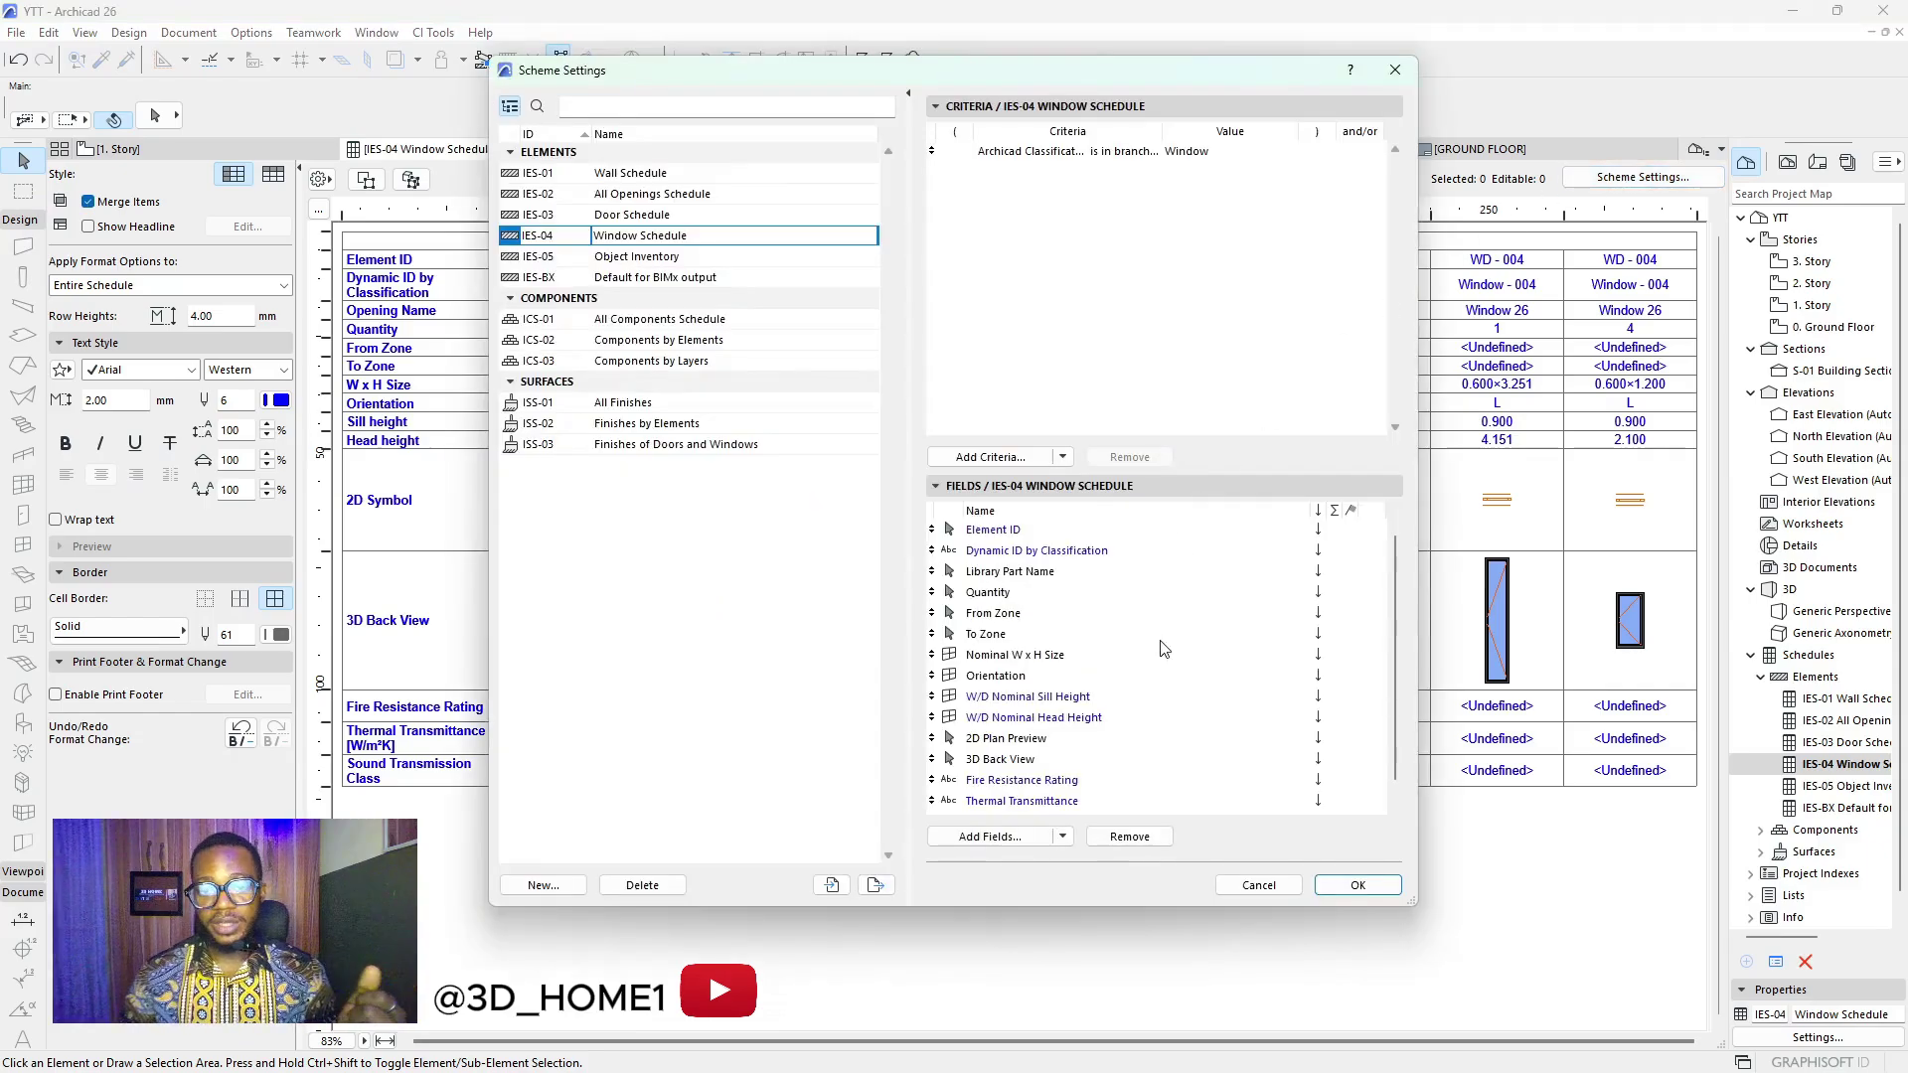
scroll(1007, 764, down, 1)
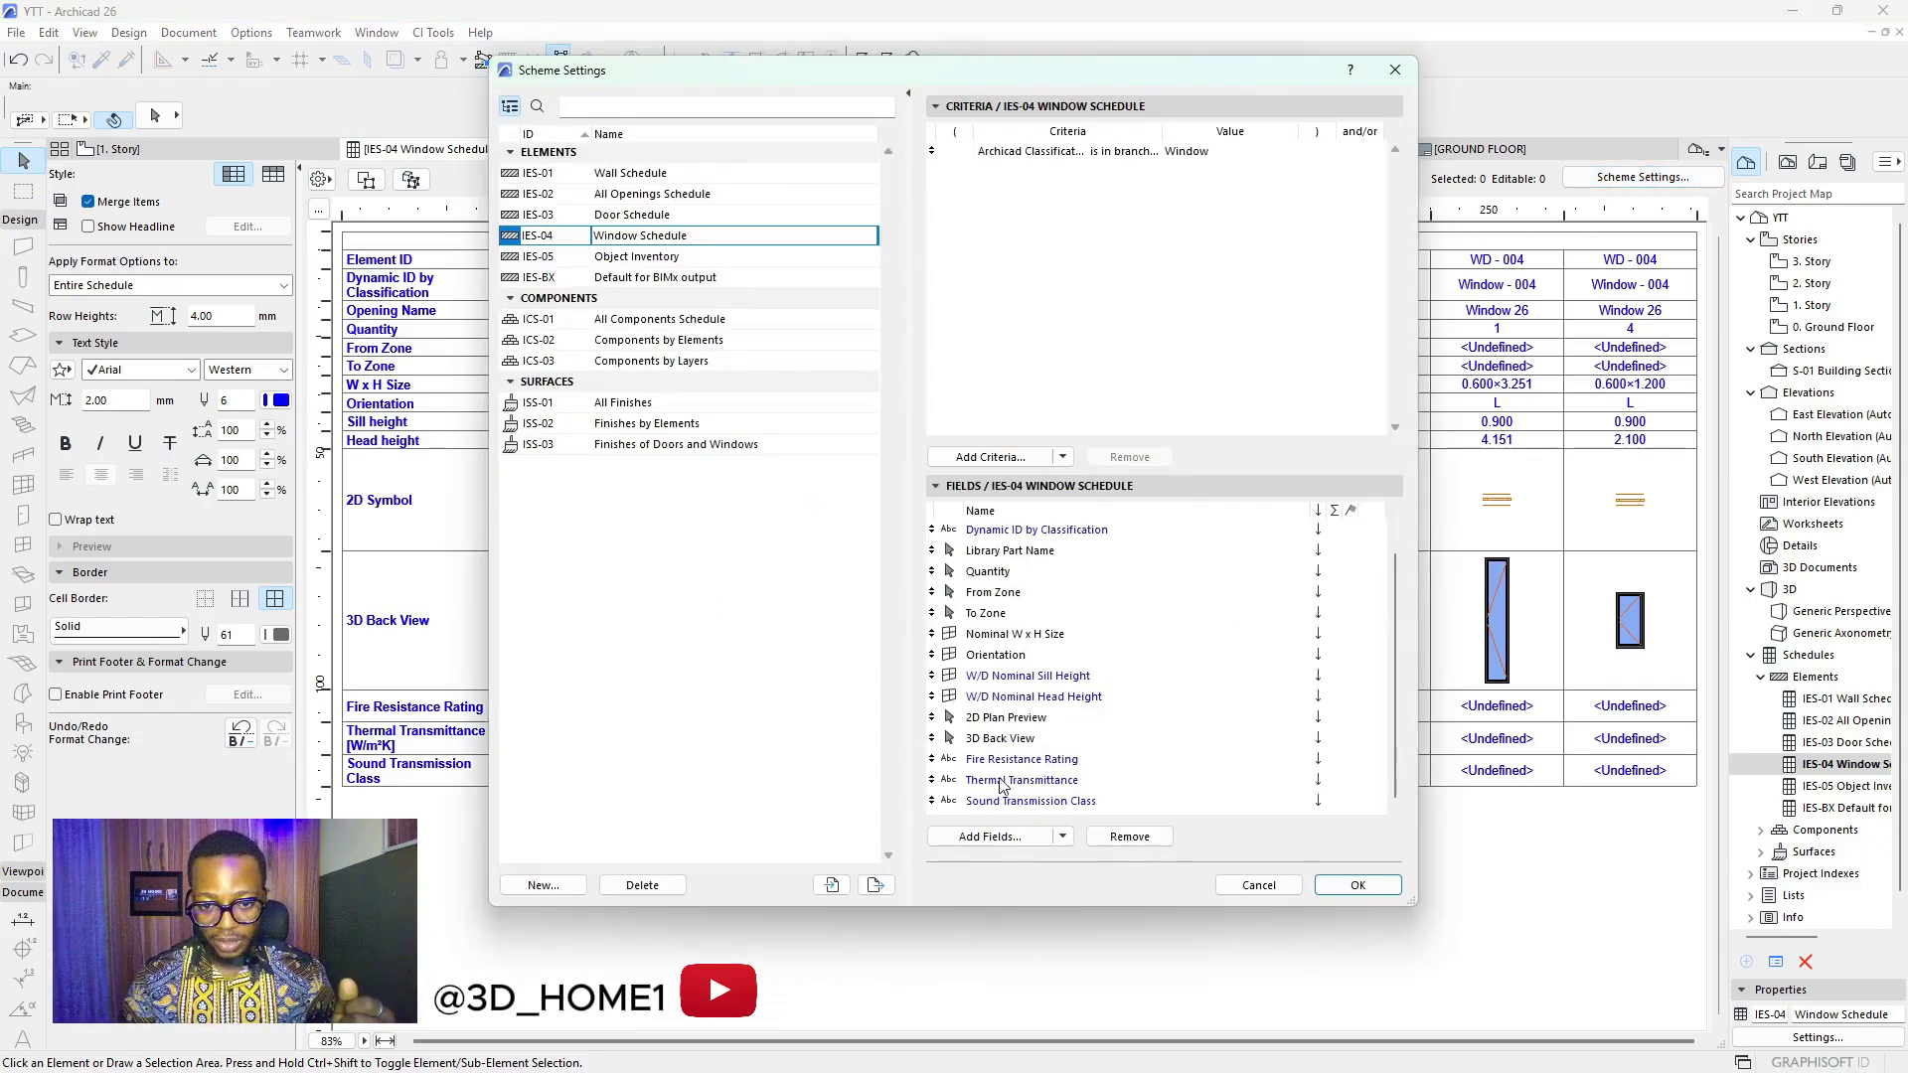
click(990, 803)
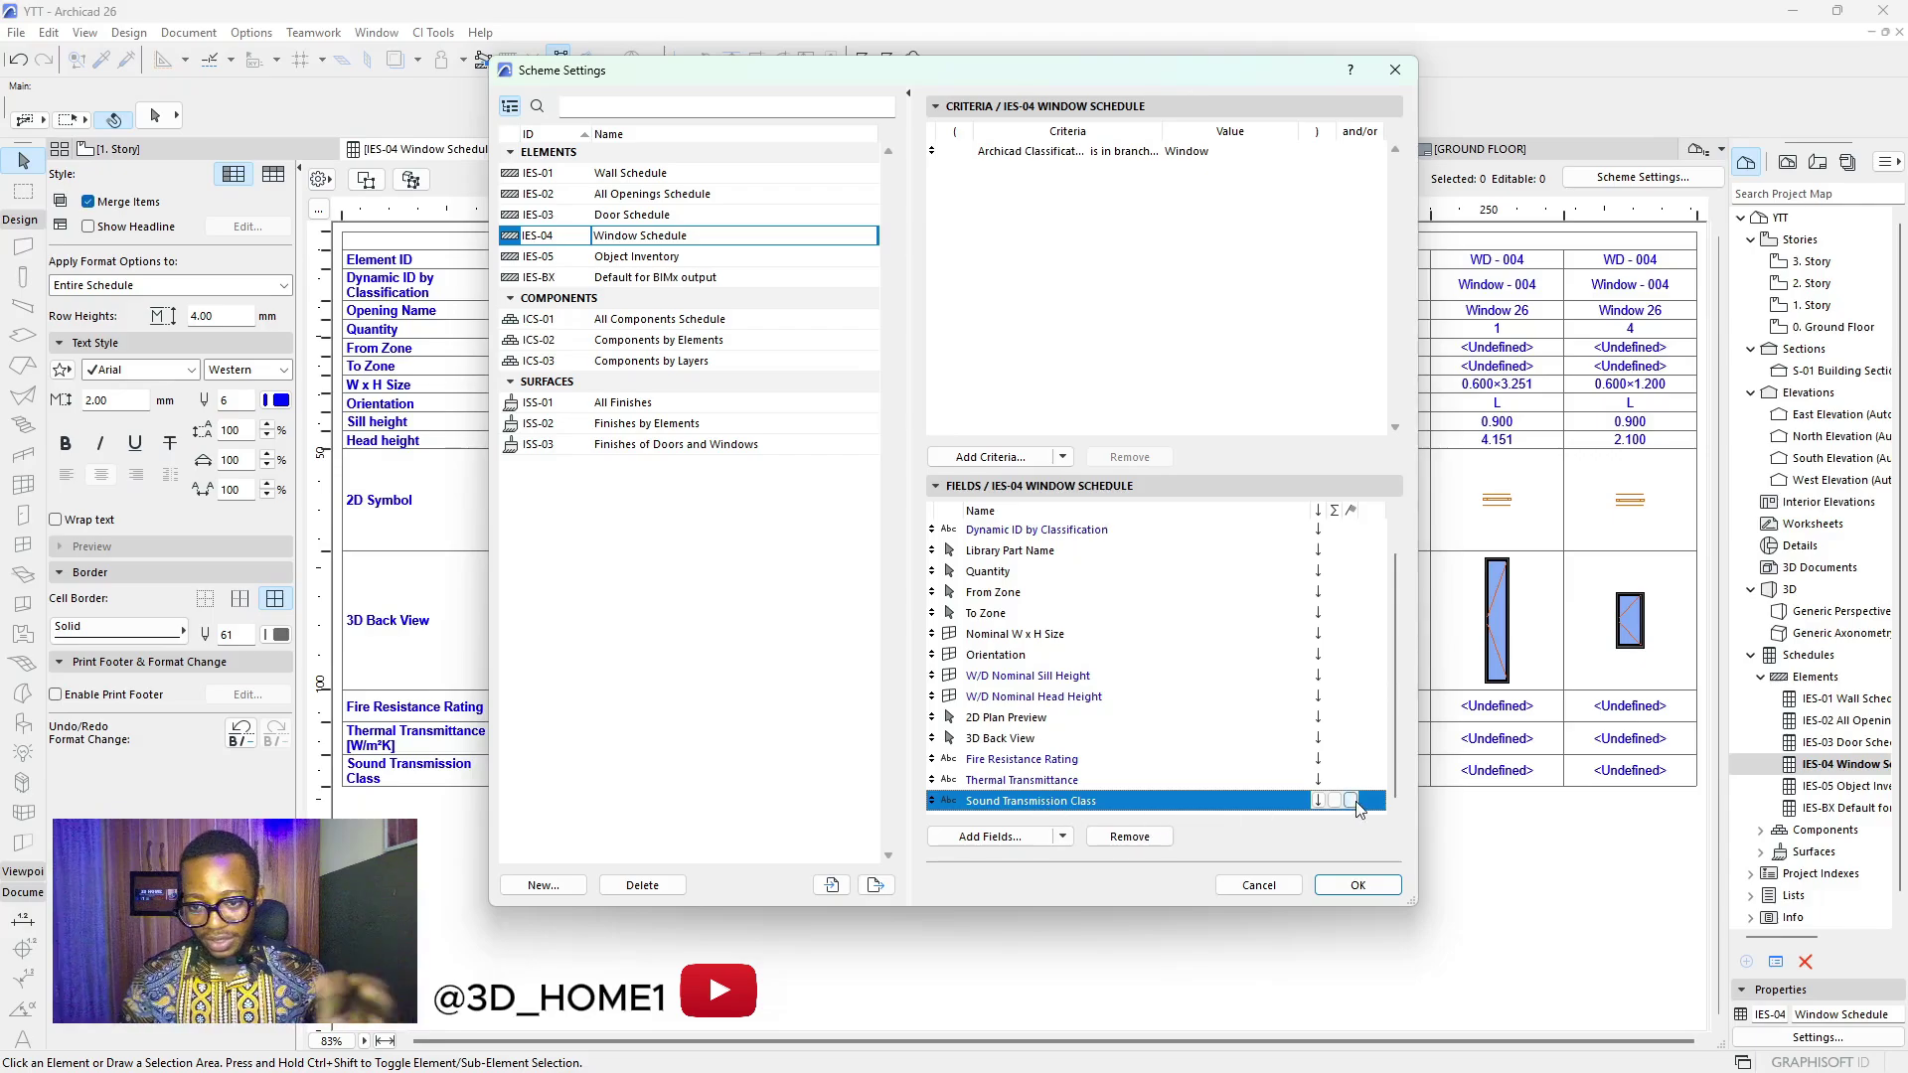
click(1130, 837)
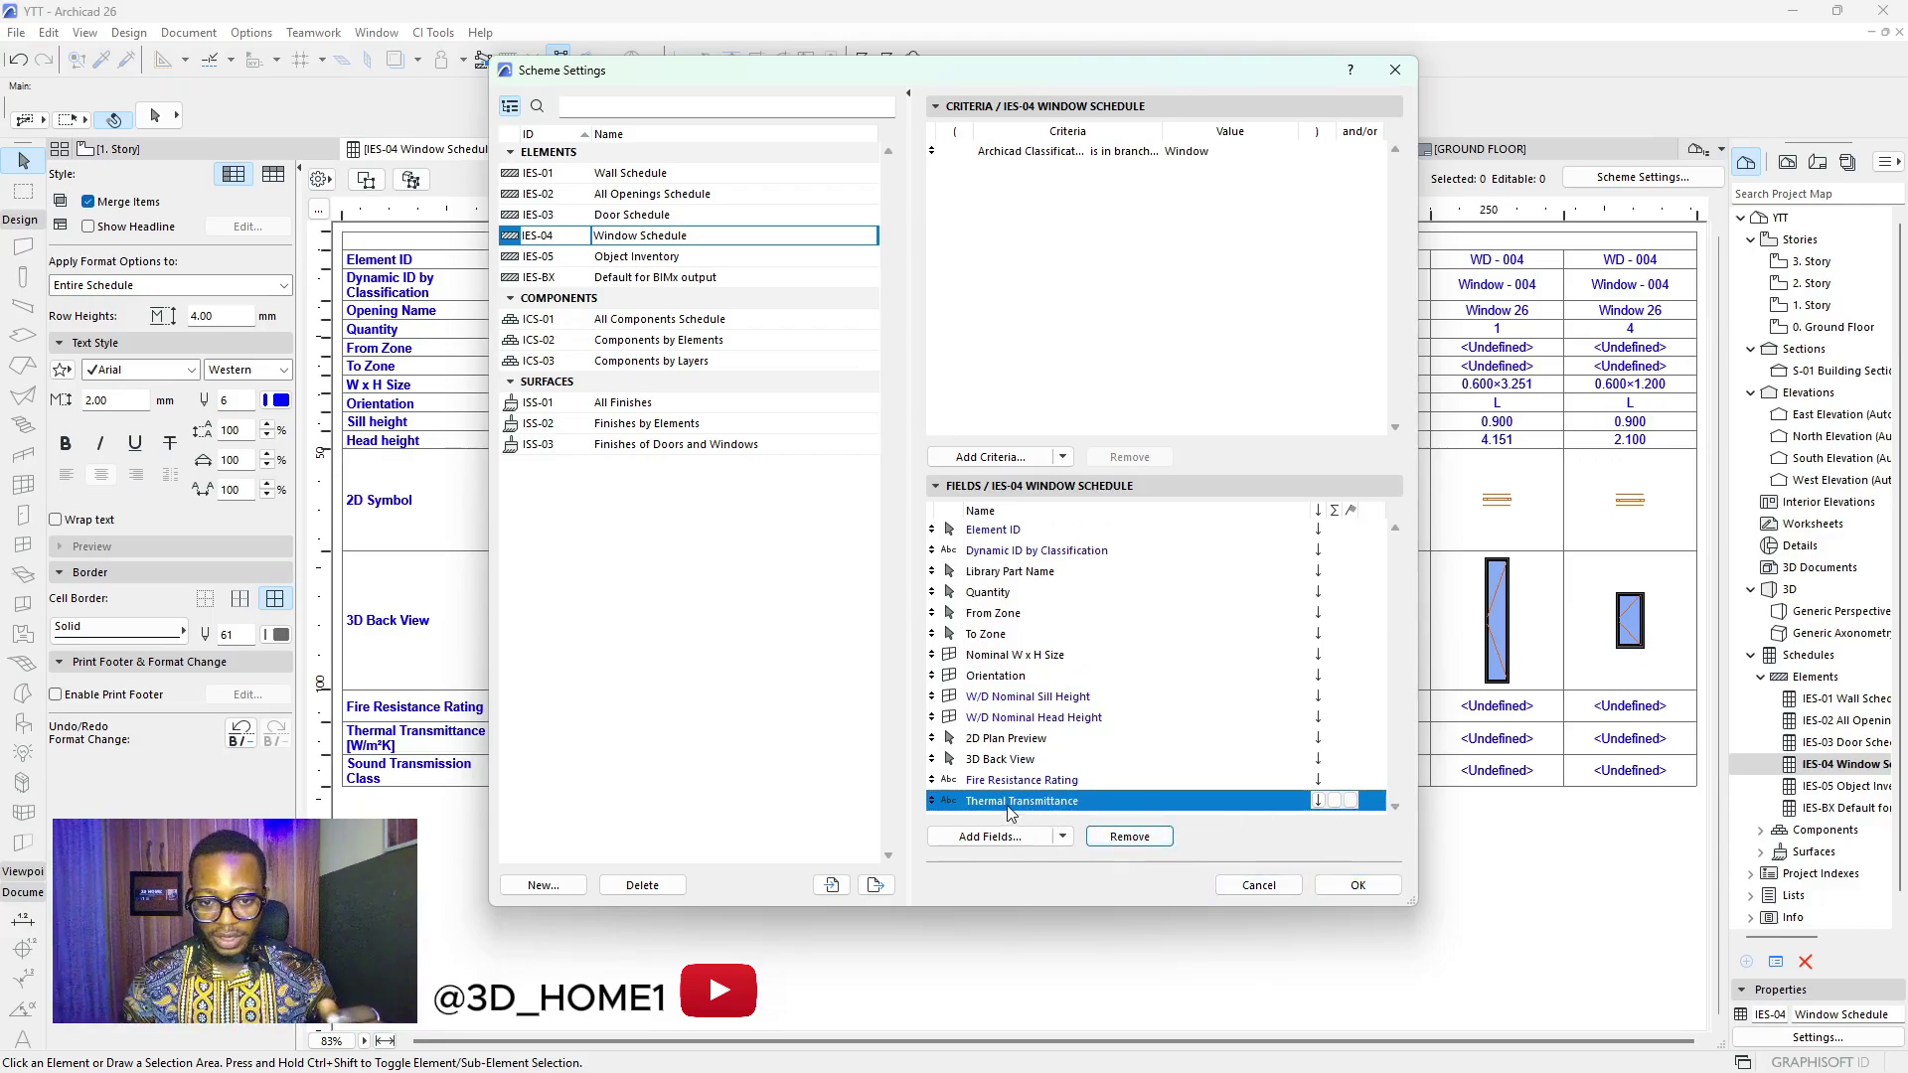
click(1097, 835)
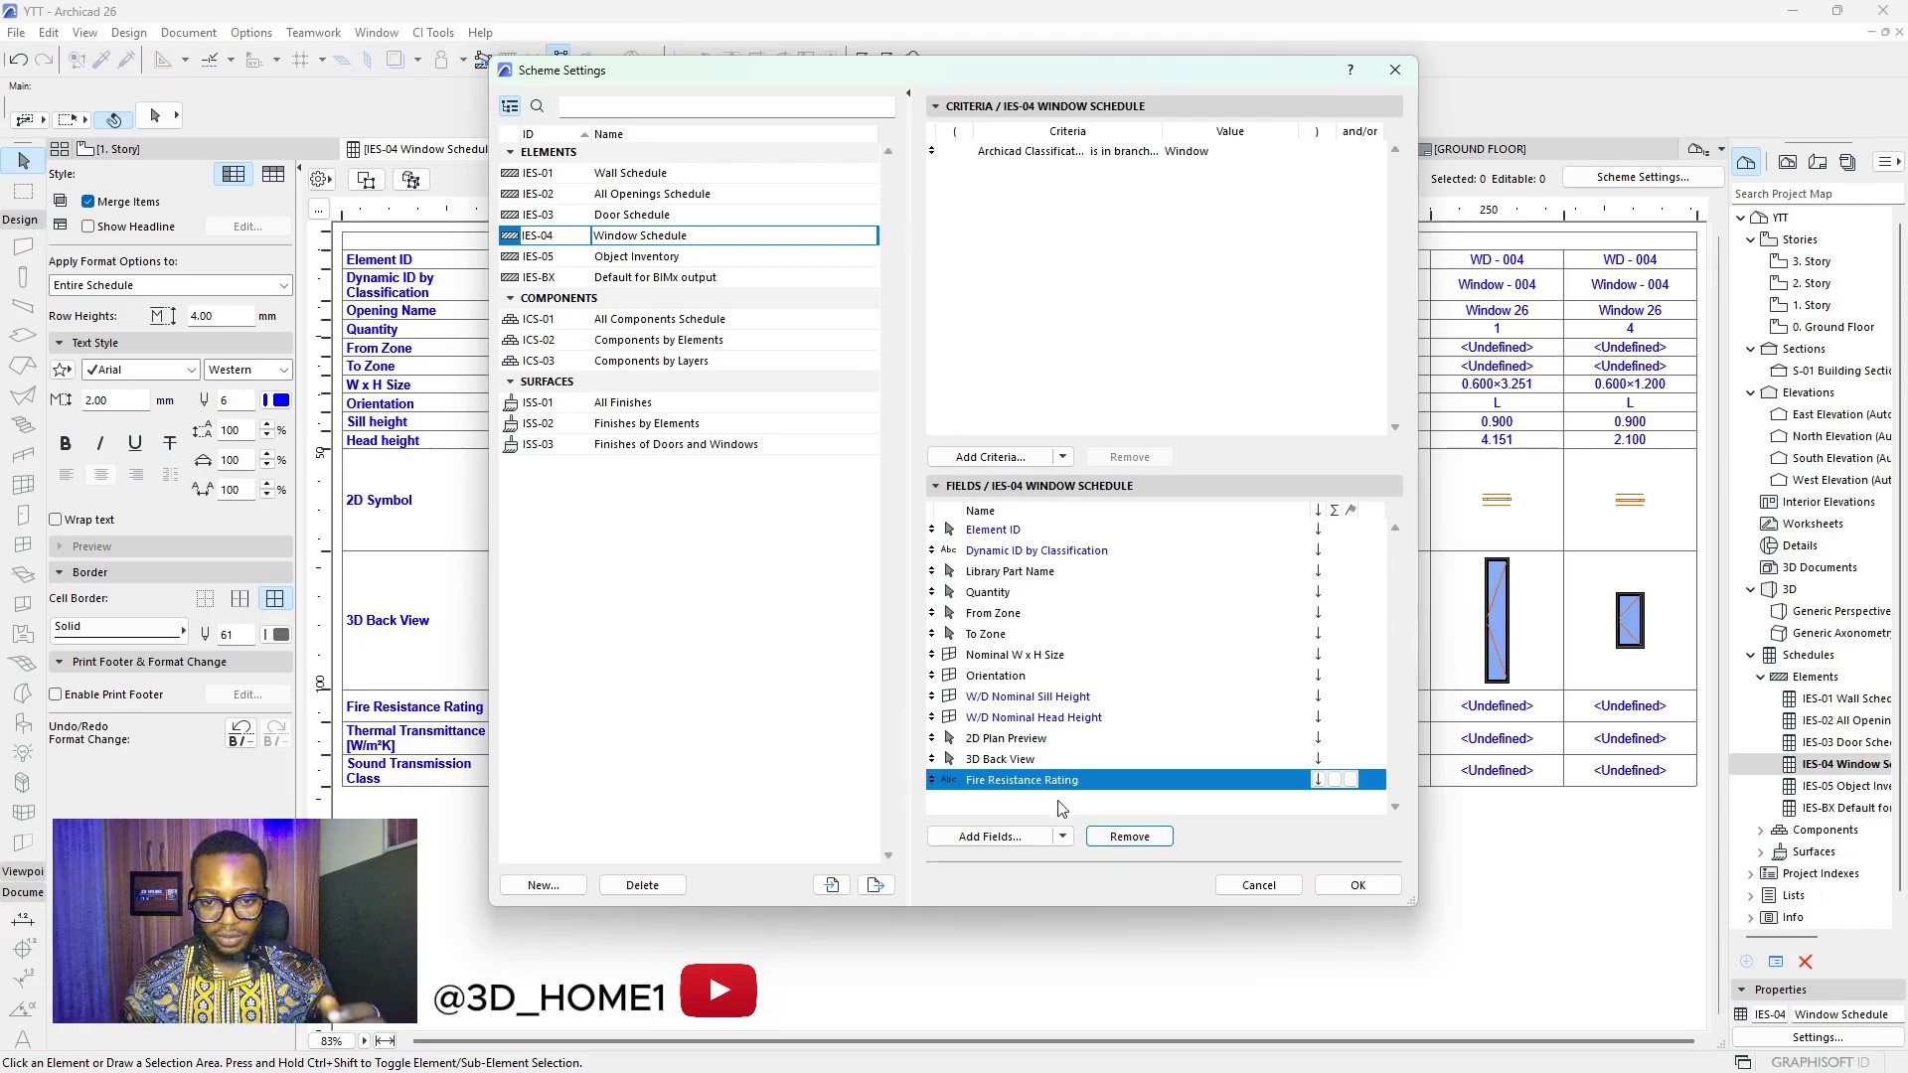
click(1130, 837)
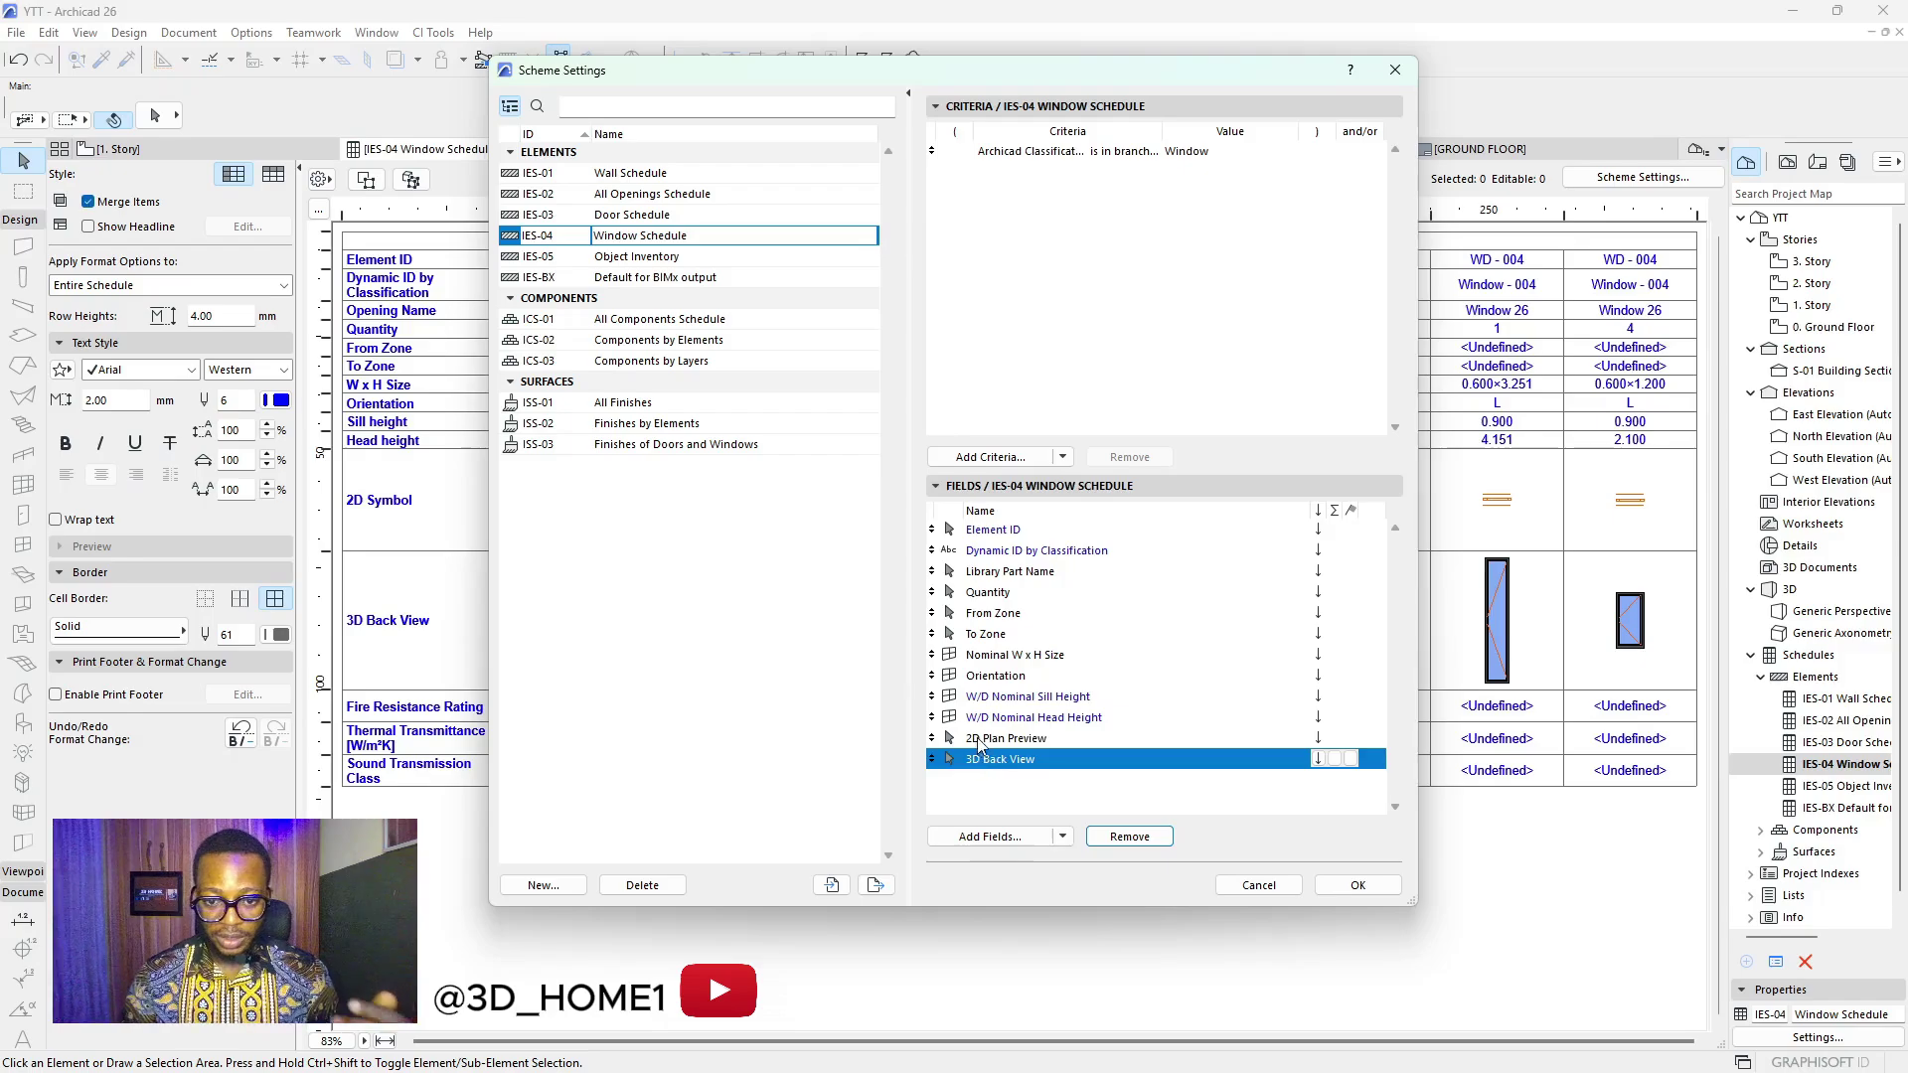
click(980, 718)
click(1130, 837)
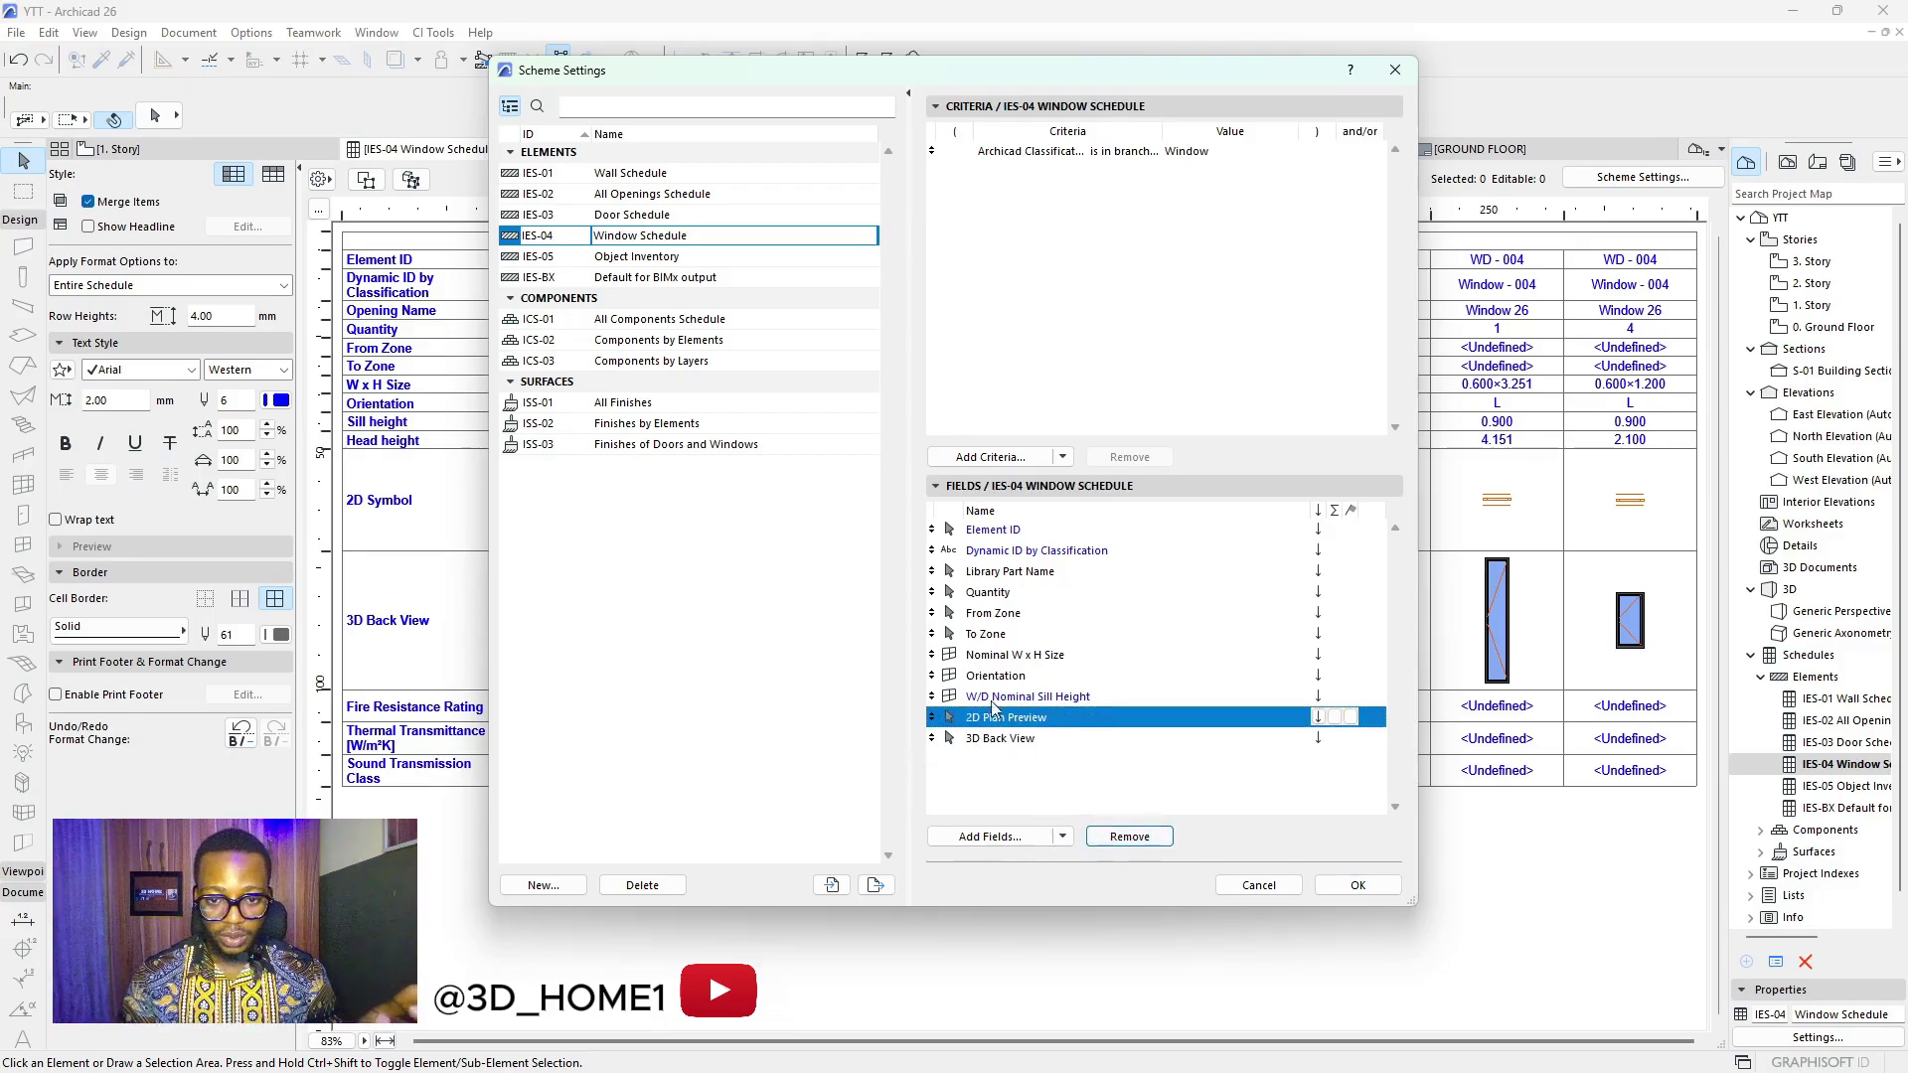
click(994, 700)
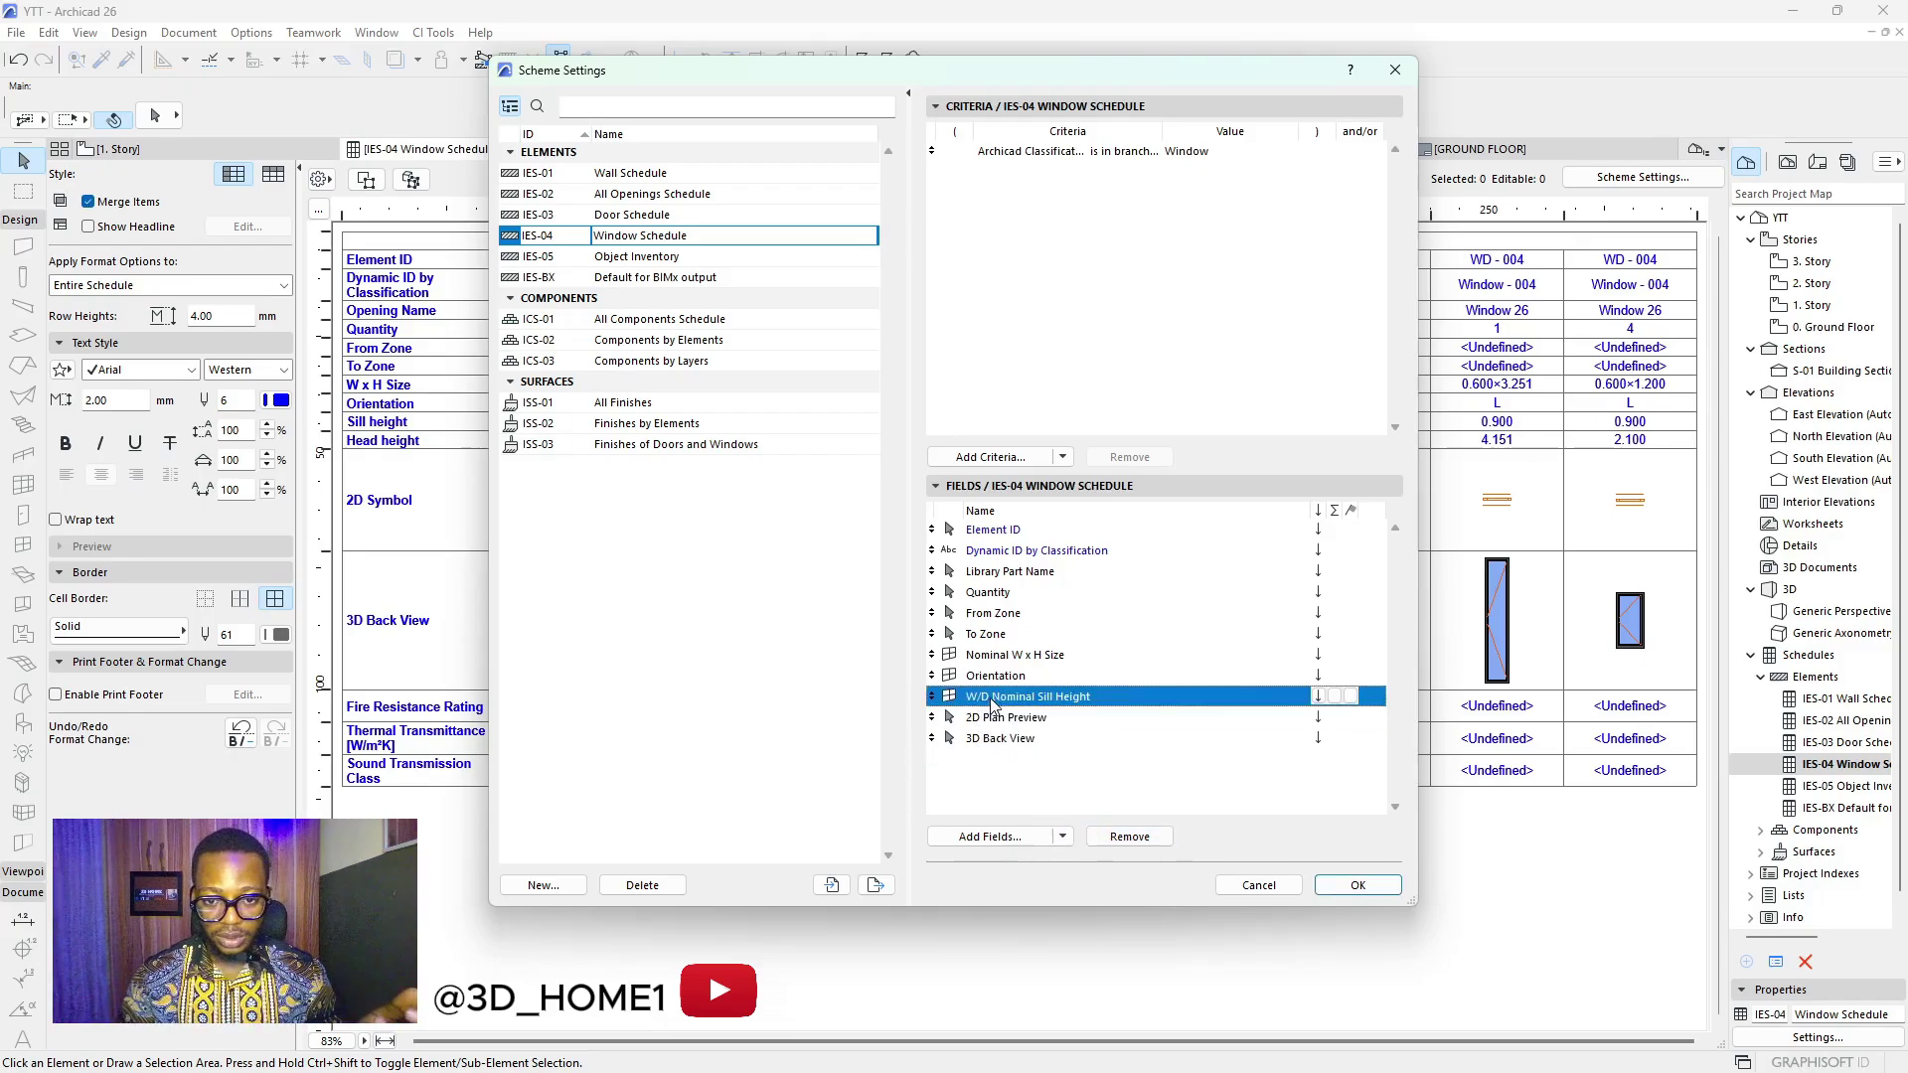
click(1126, 836)
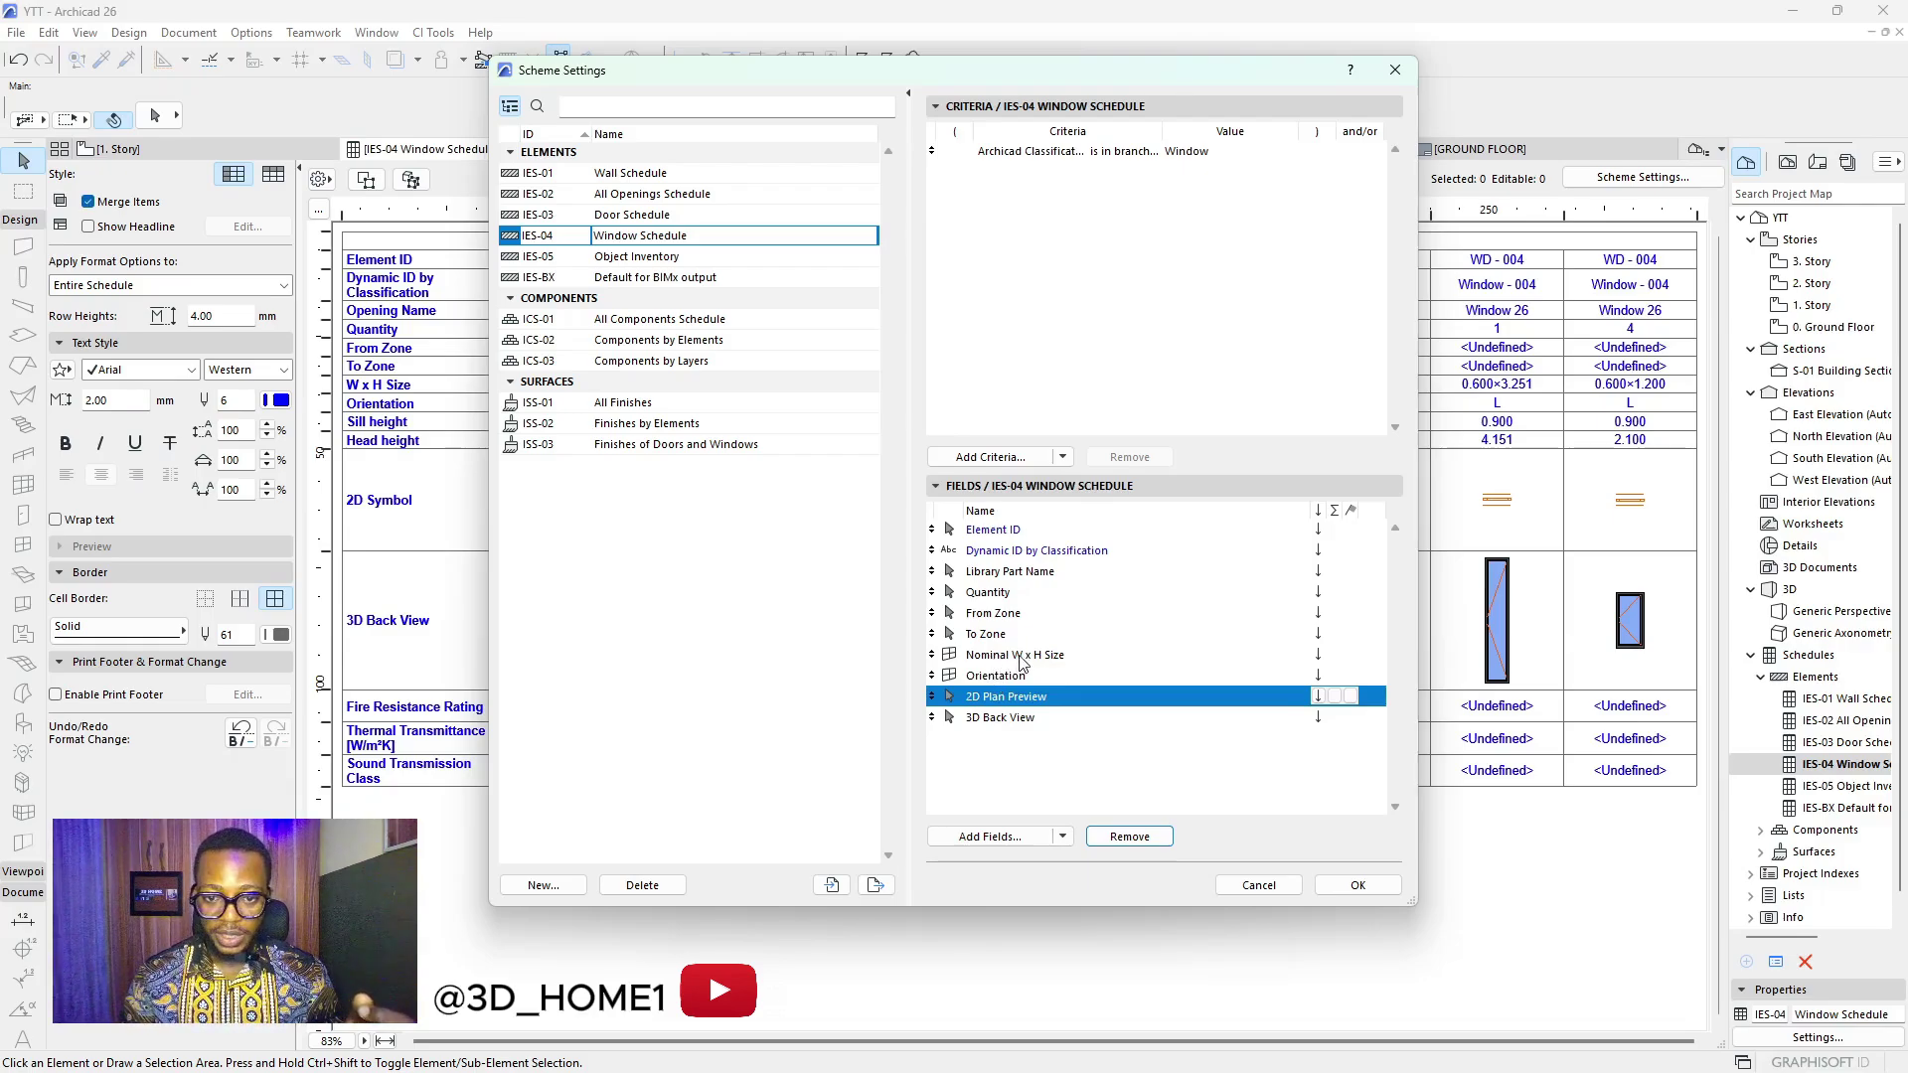
click(992, 636)
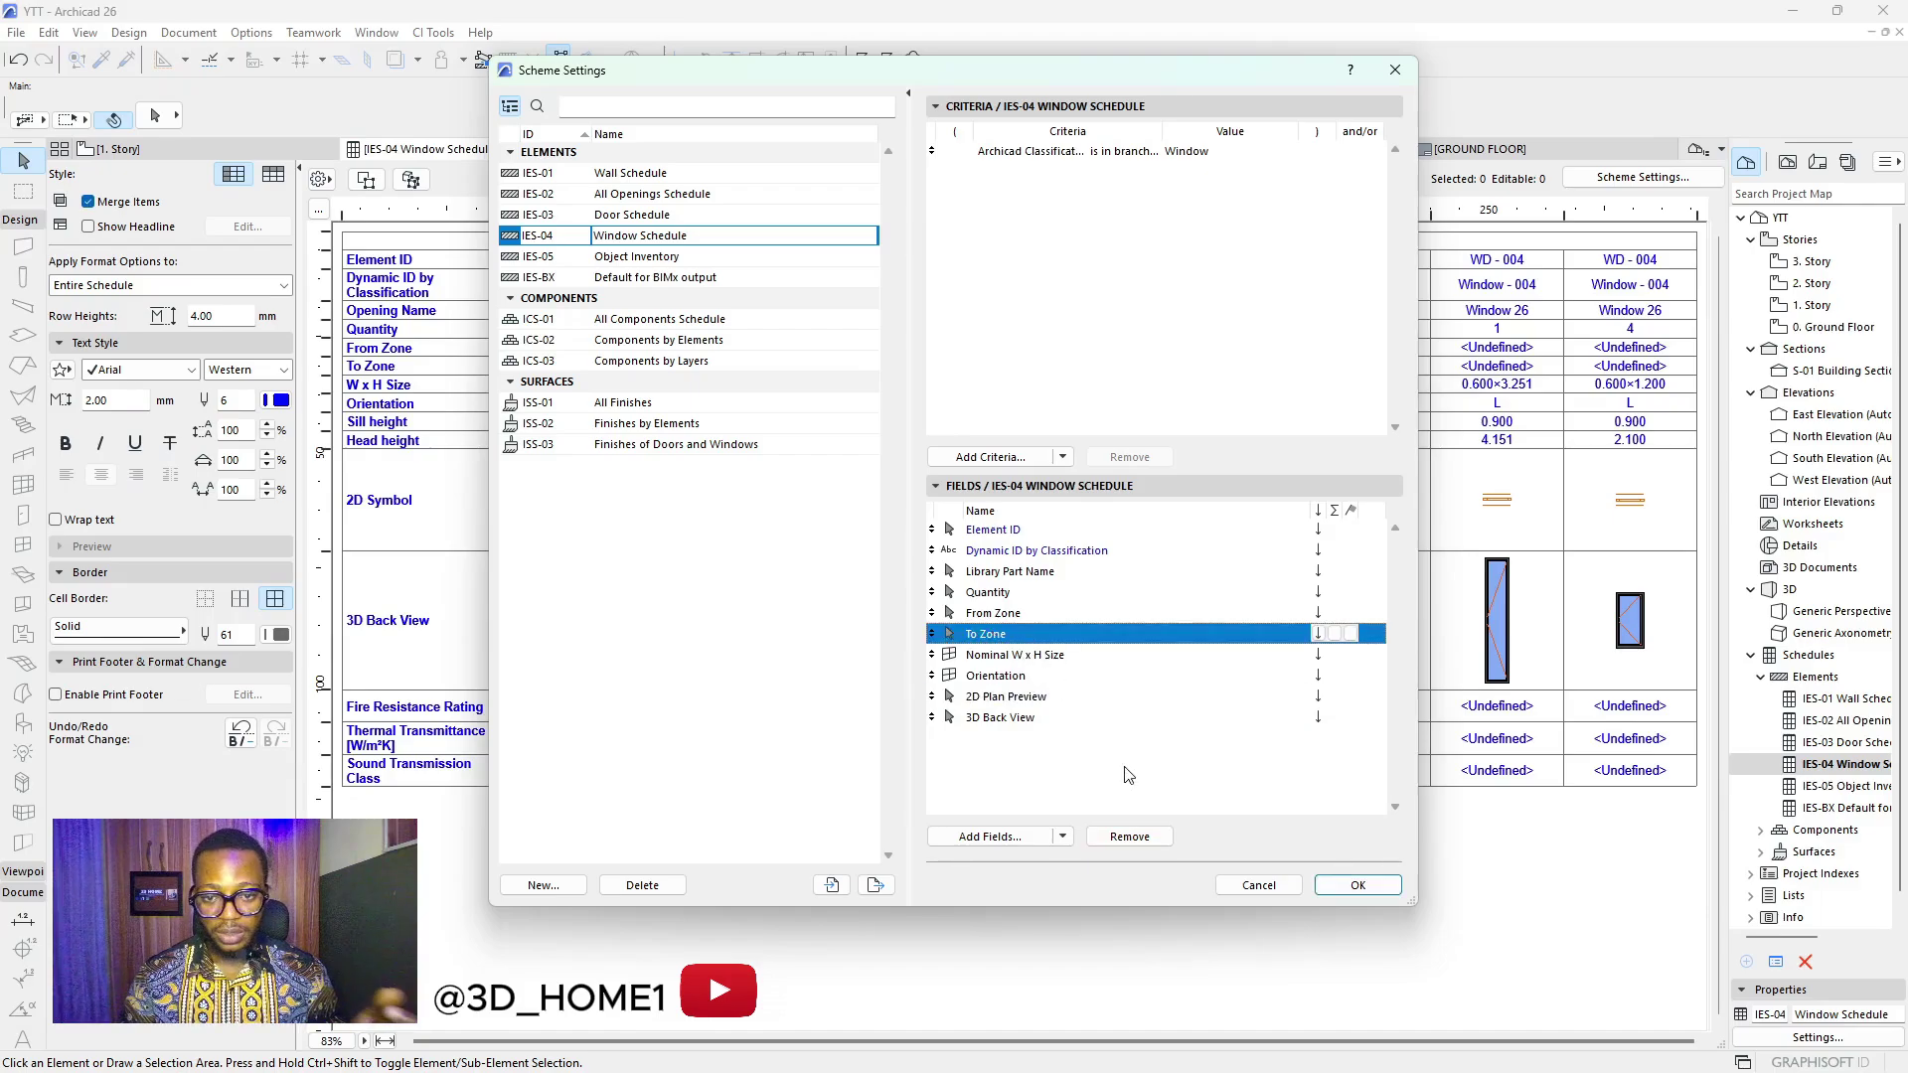
click(1123, 841)
click(993, 615)
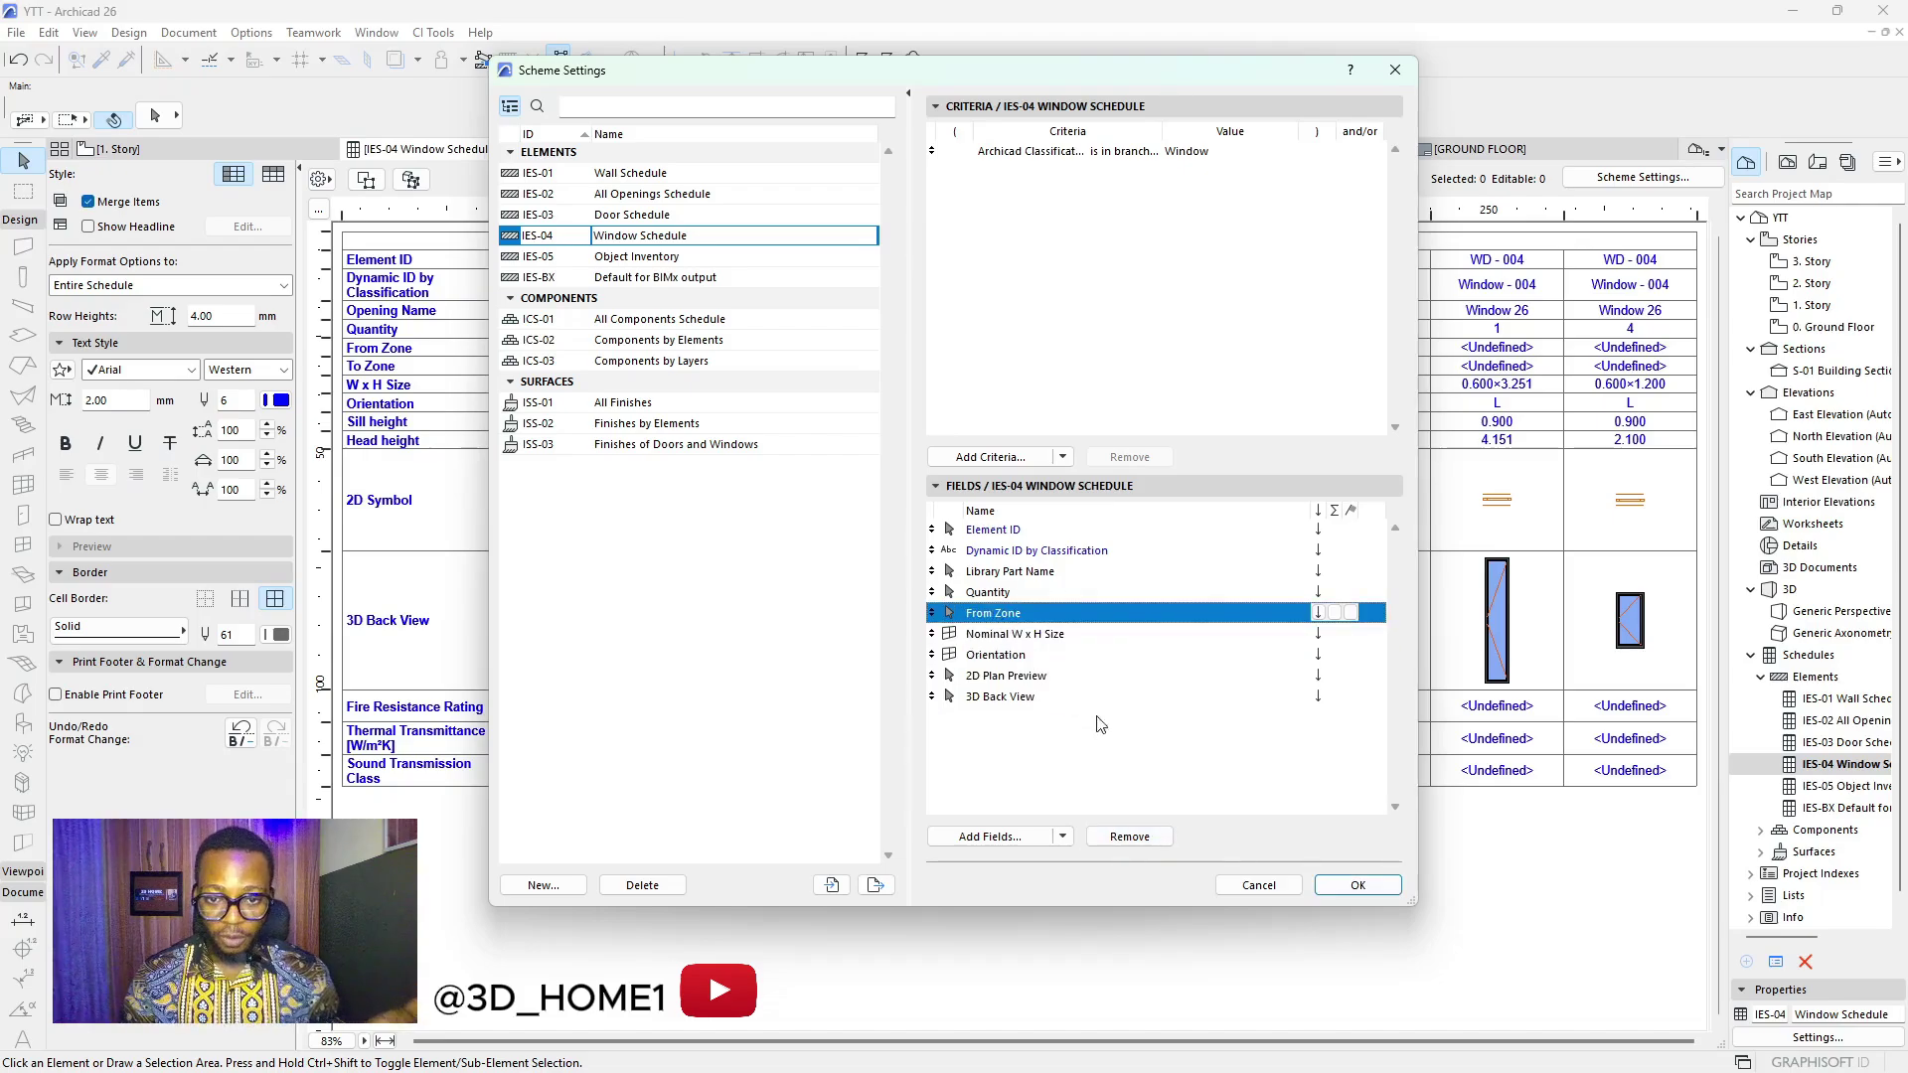
click(1130, 836)
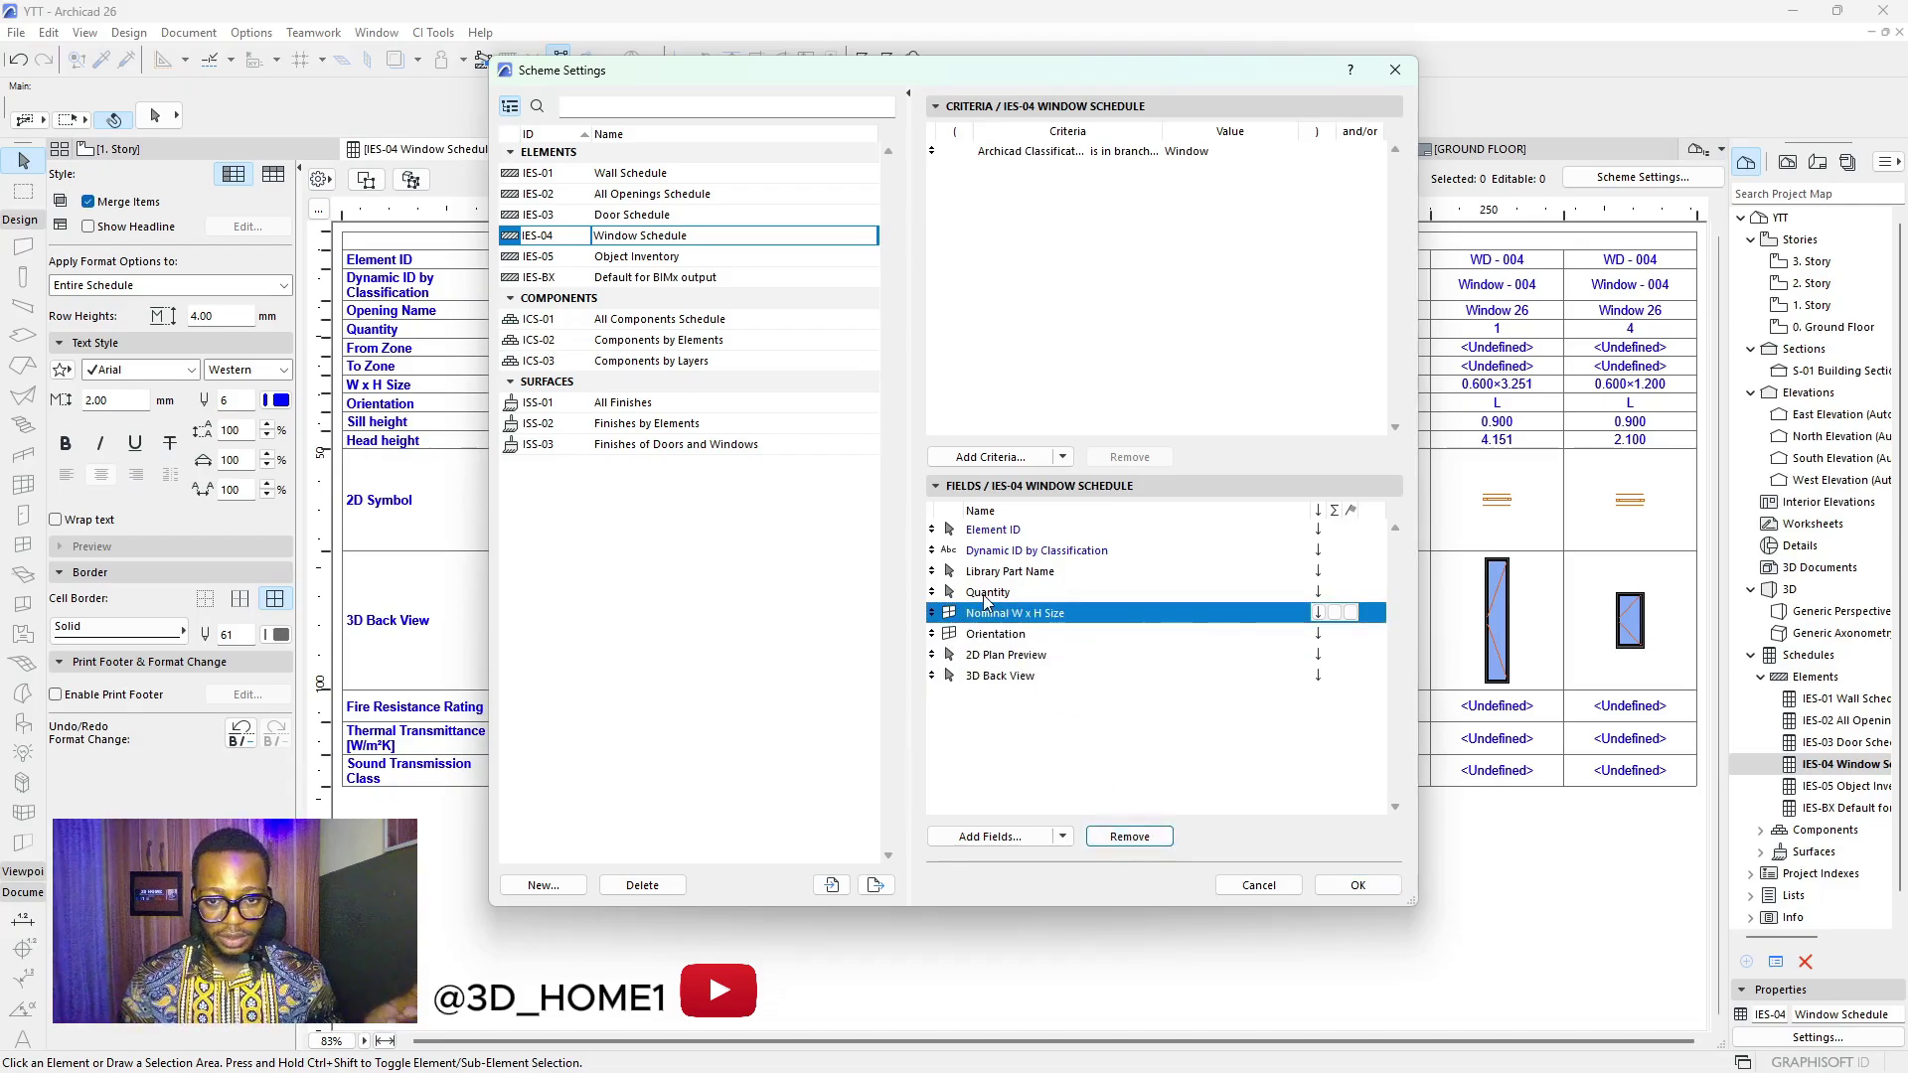
click(999, 575)
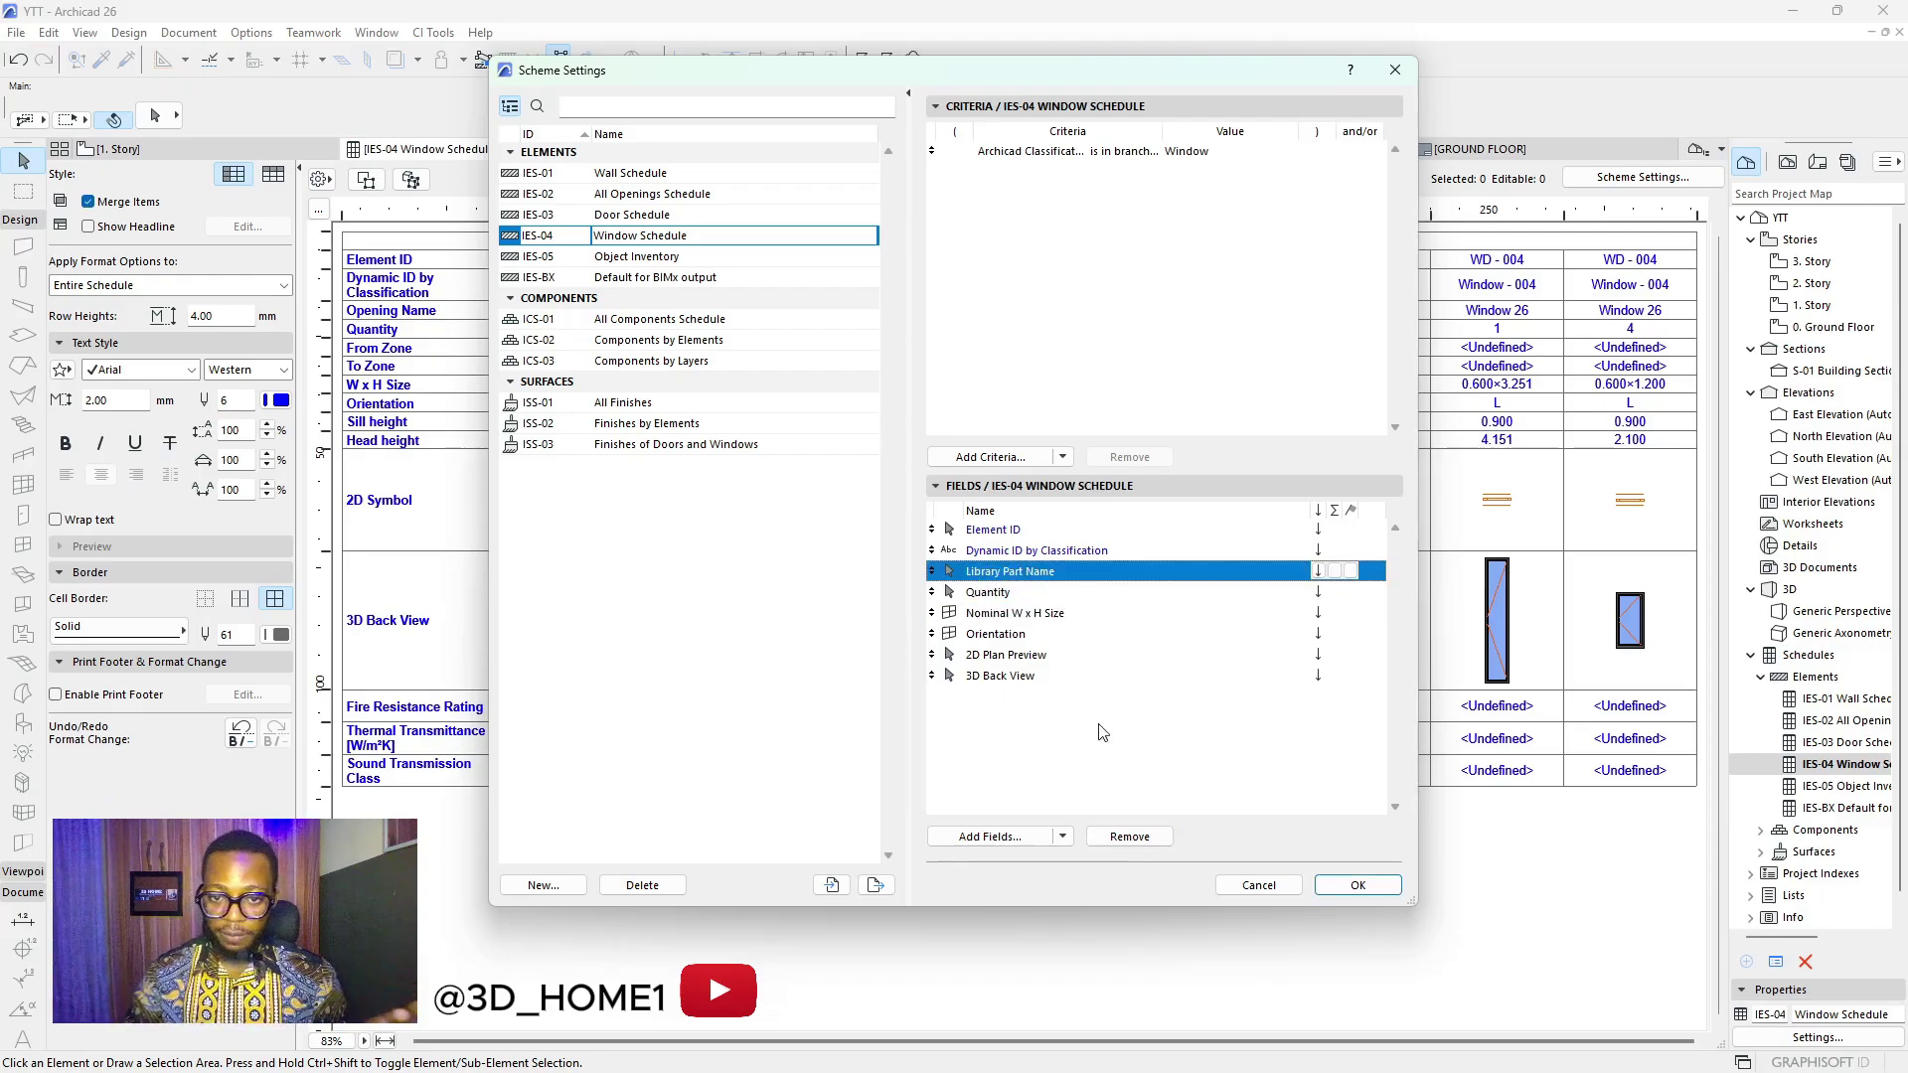
click(1129, 835)
click(988, 552)
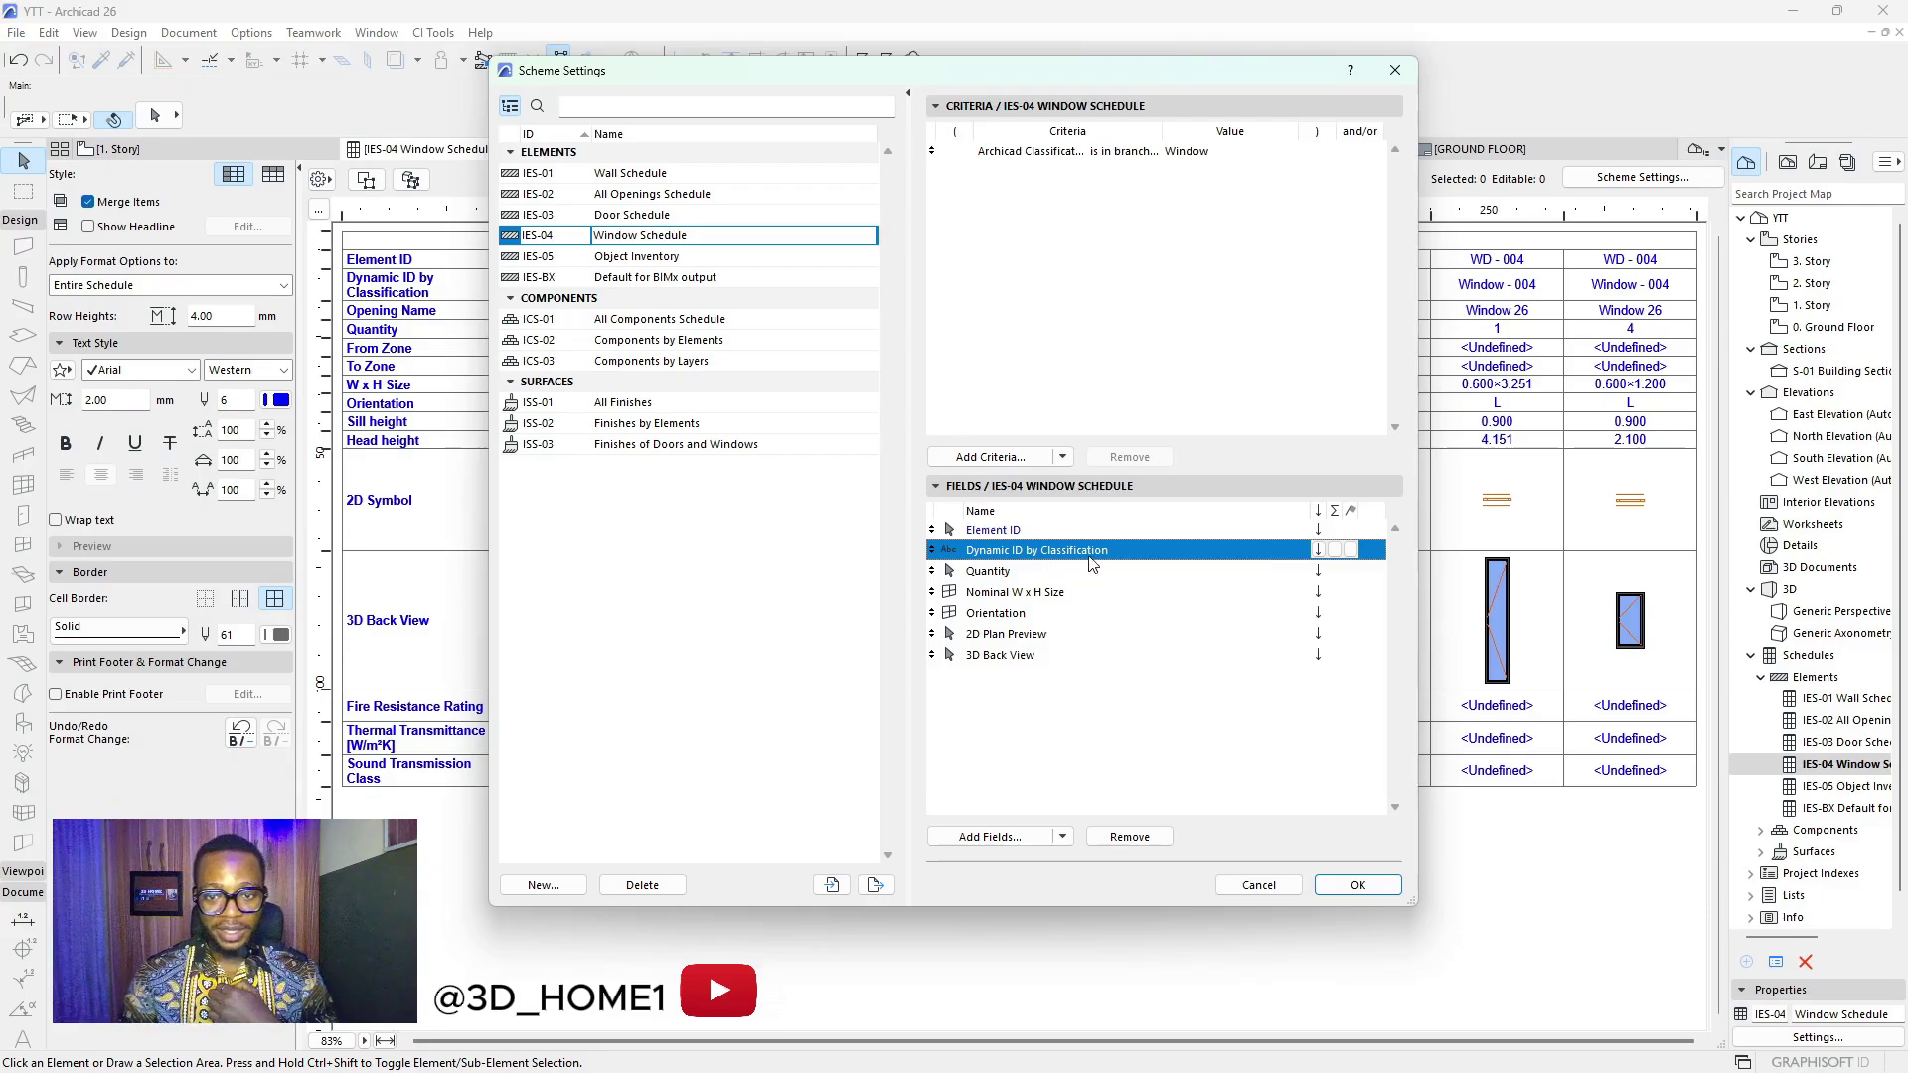
click(1258, 885)
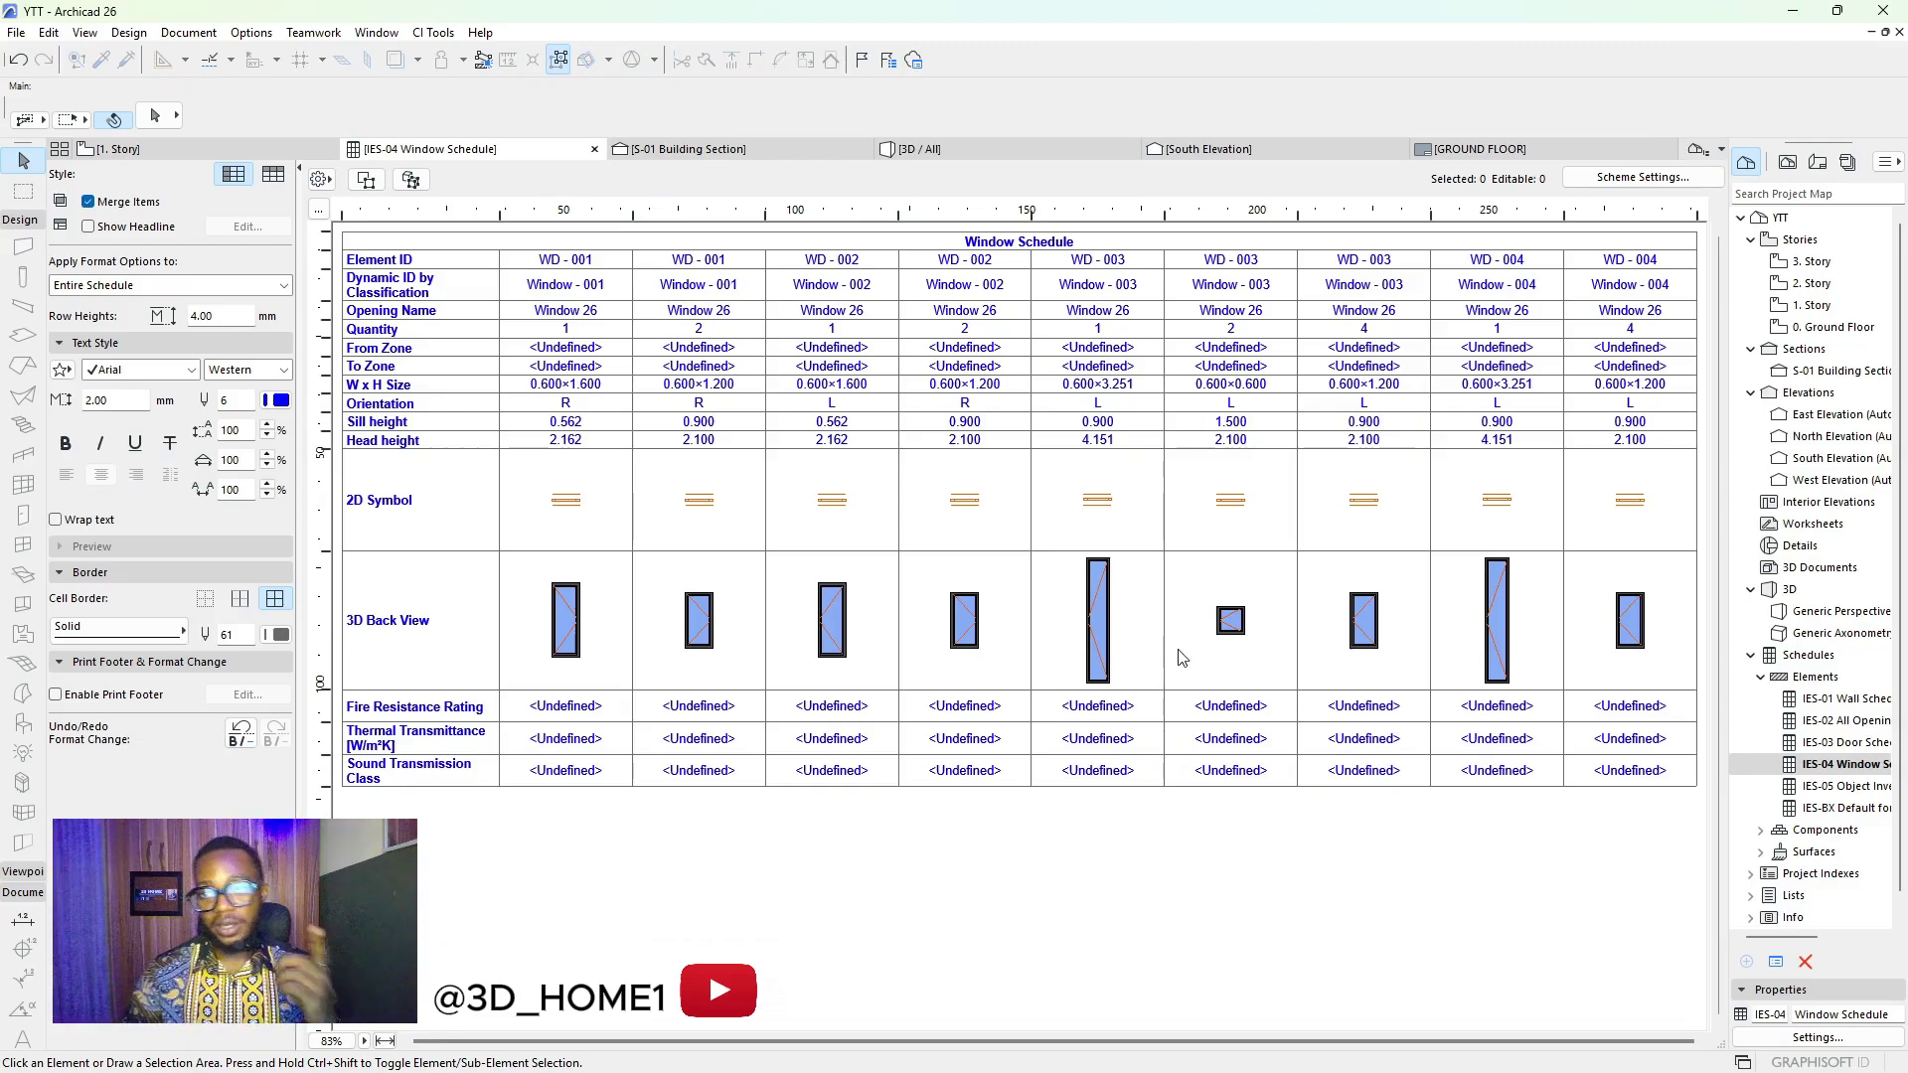
Remove the Sound Transmission Class, Thermal Transmittance and Fire Resistance Rating fields from the IES-04 Window Schedule scheme
click(1643, 178)
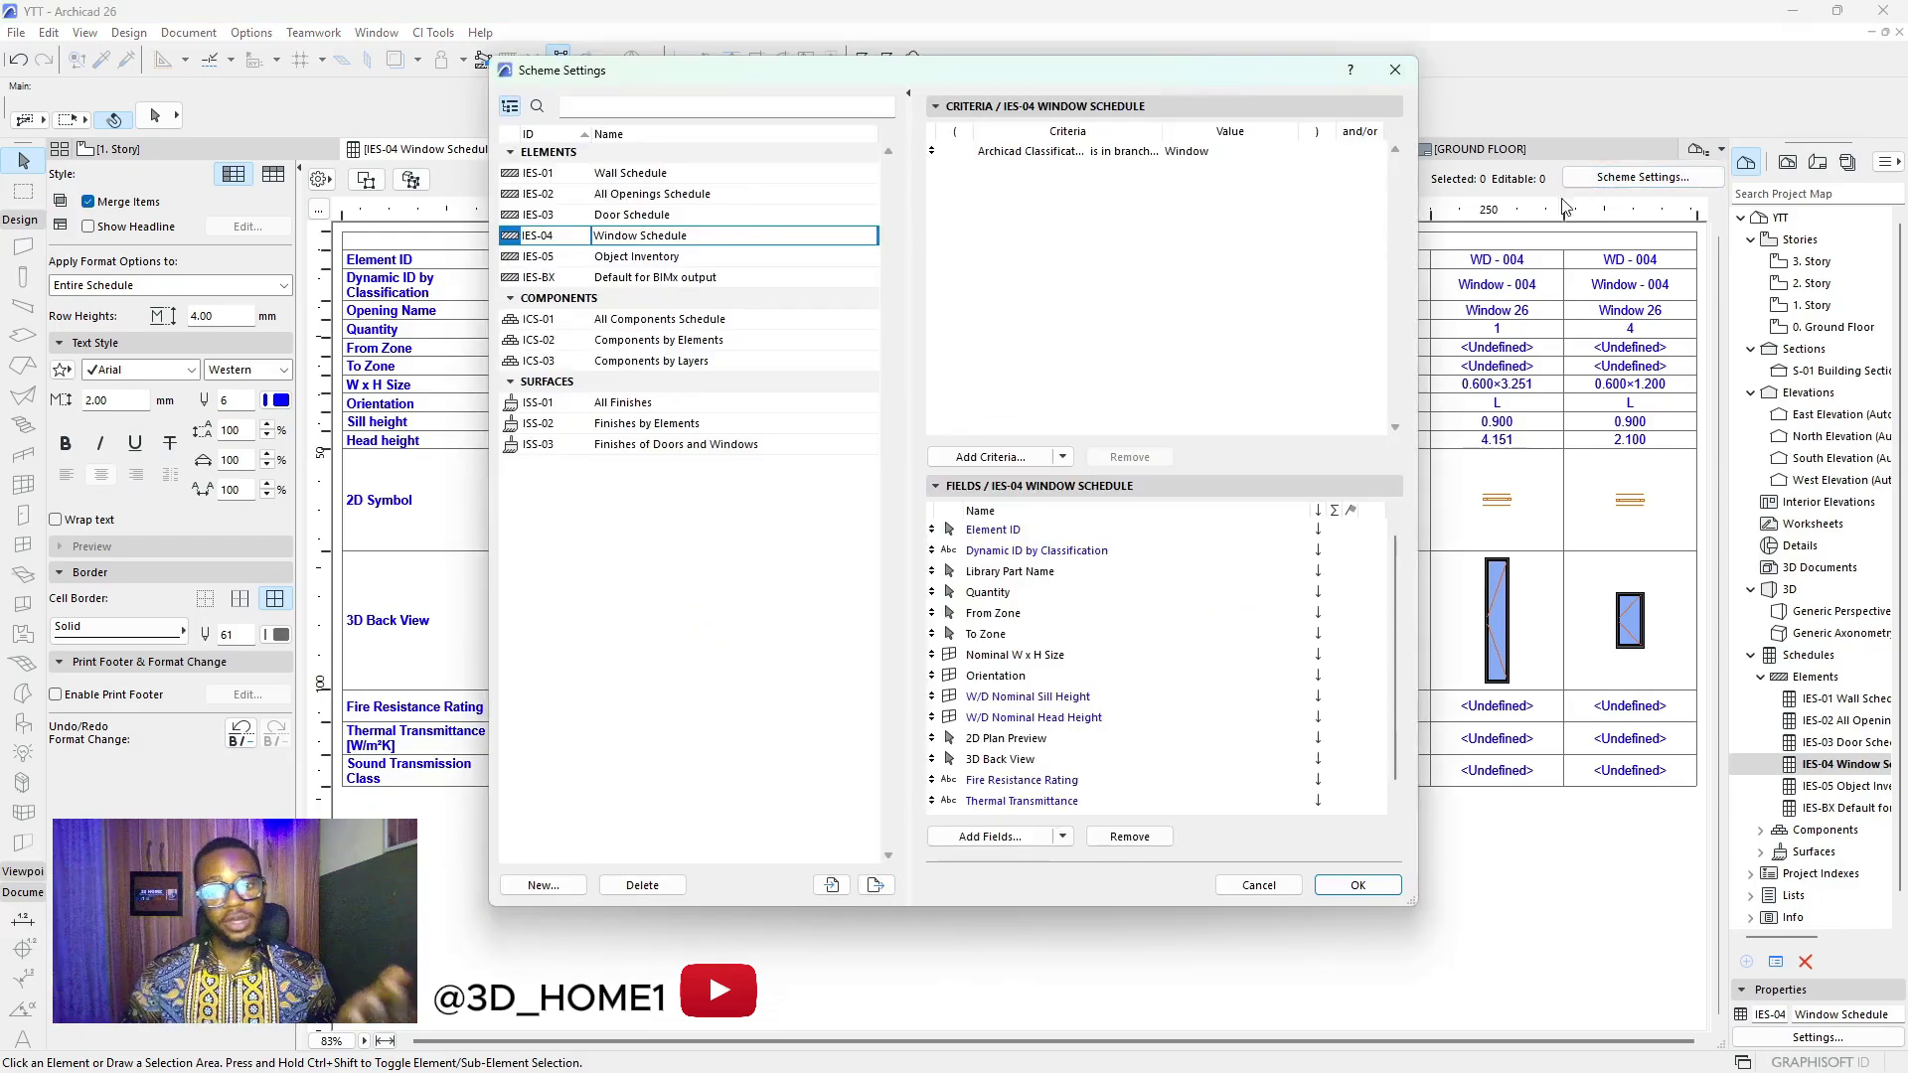
scroll(1024, 775, down, 1)
click(1019, 802)
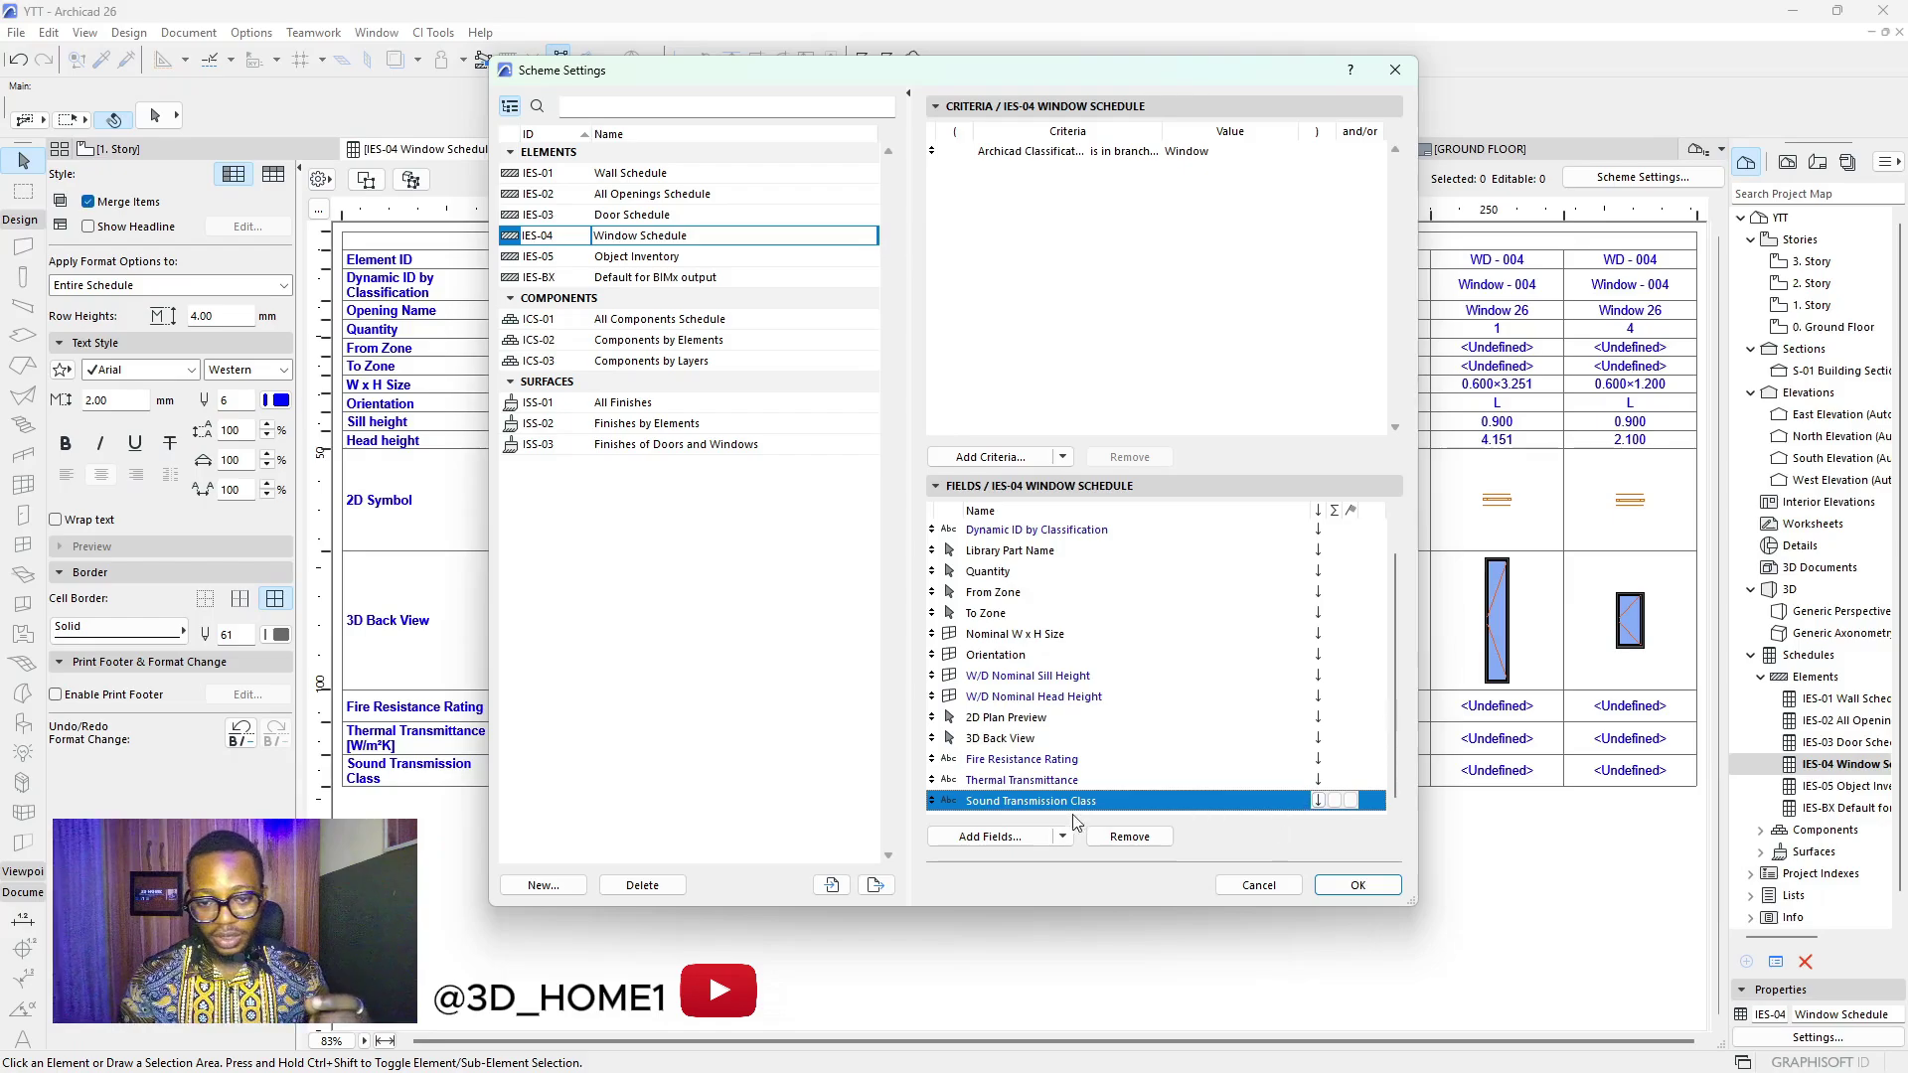
click(1115, 835)
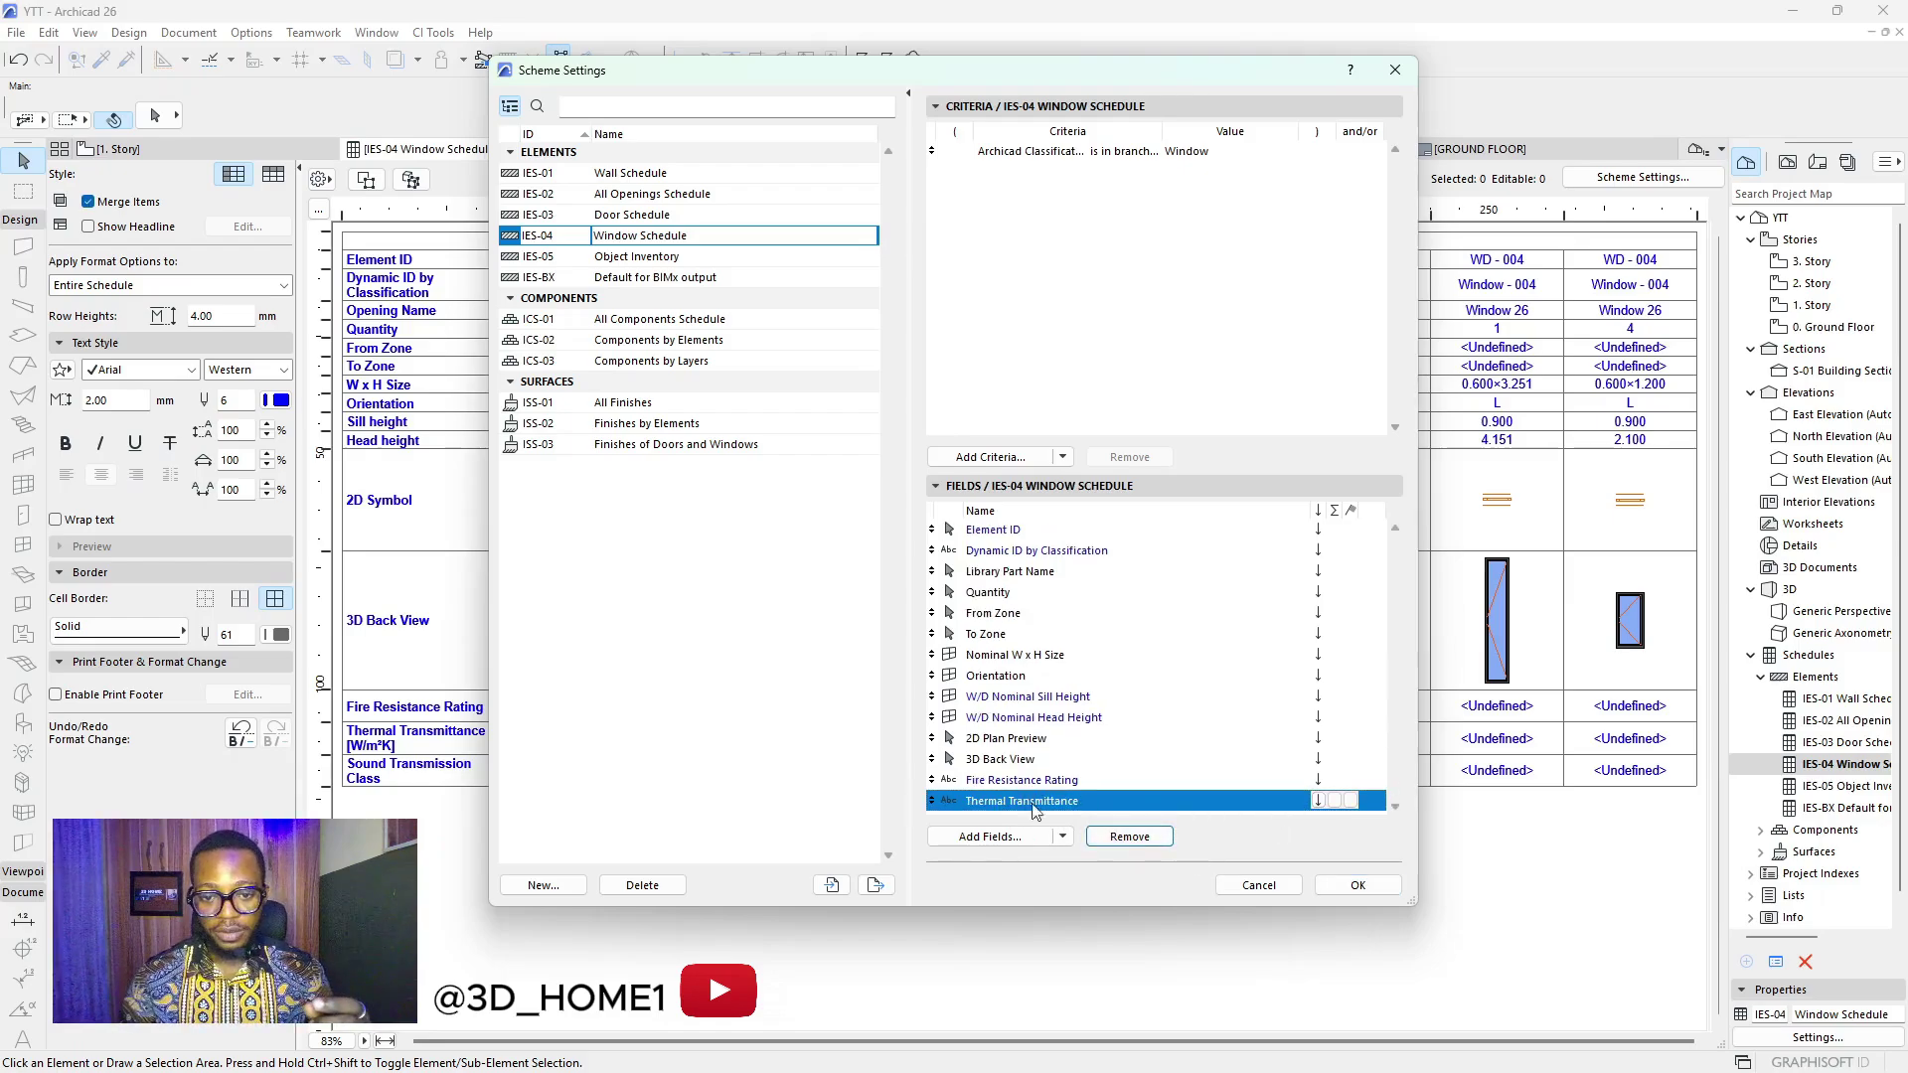
click(1113, 837)
click(1113, 838)
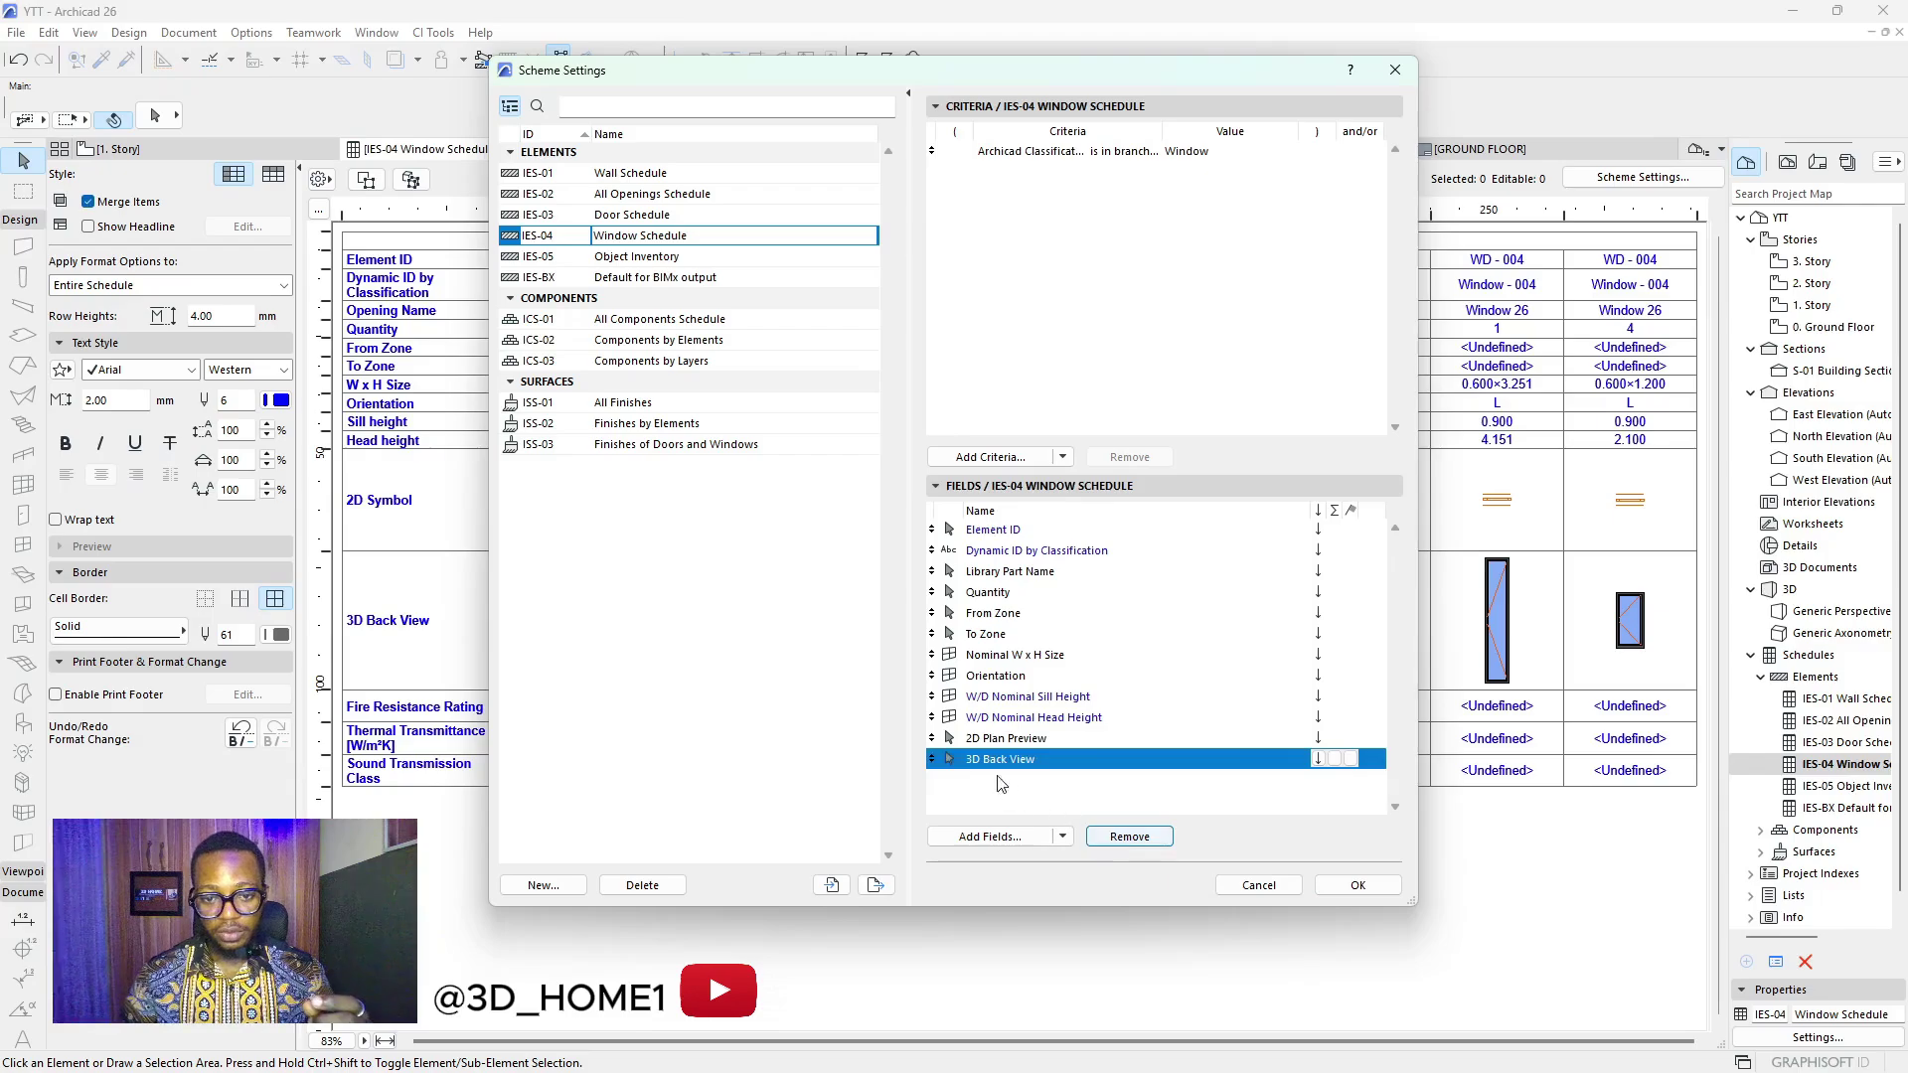
Remove the W/D Nominal Head Height and W/D Nominal Sill Height fields from the window schedule scheme
click(982, 739)
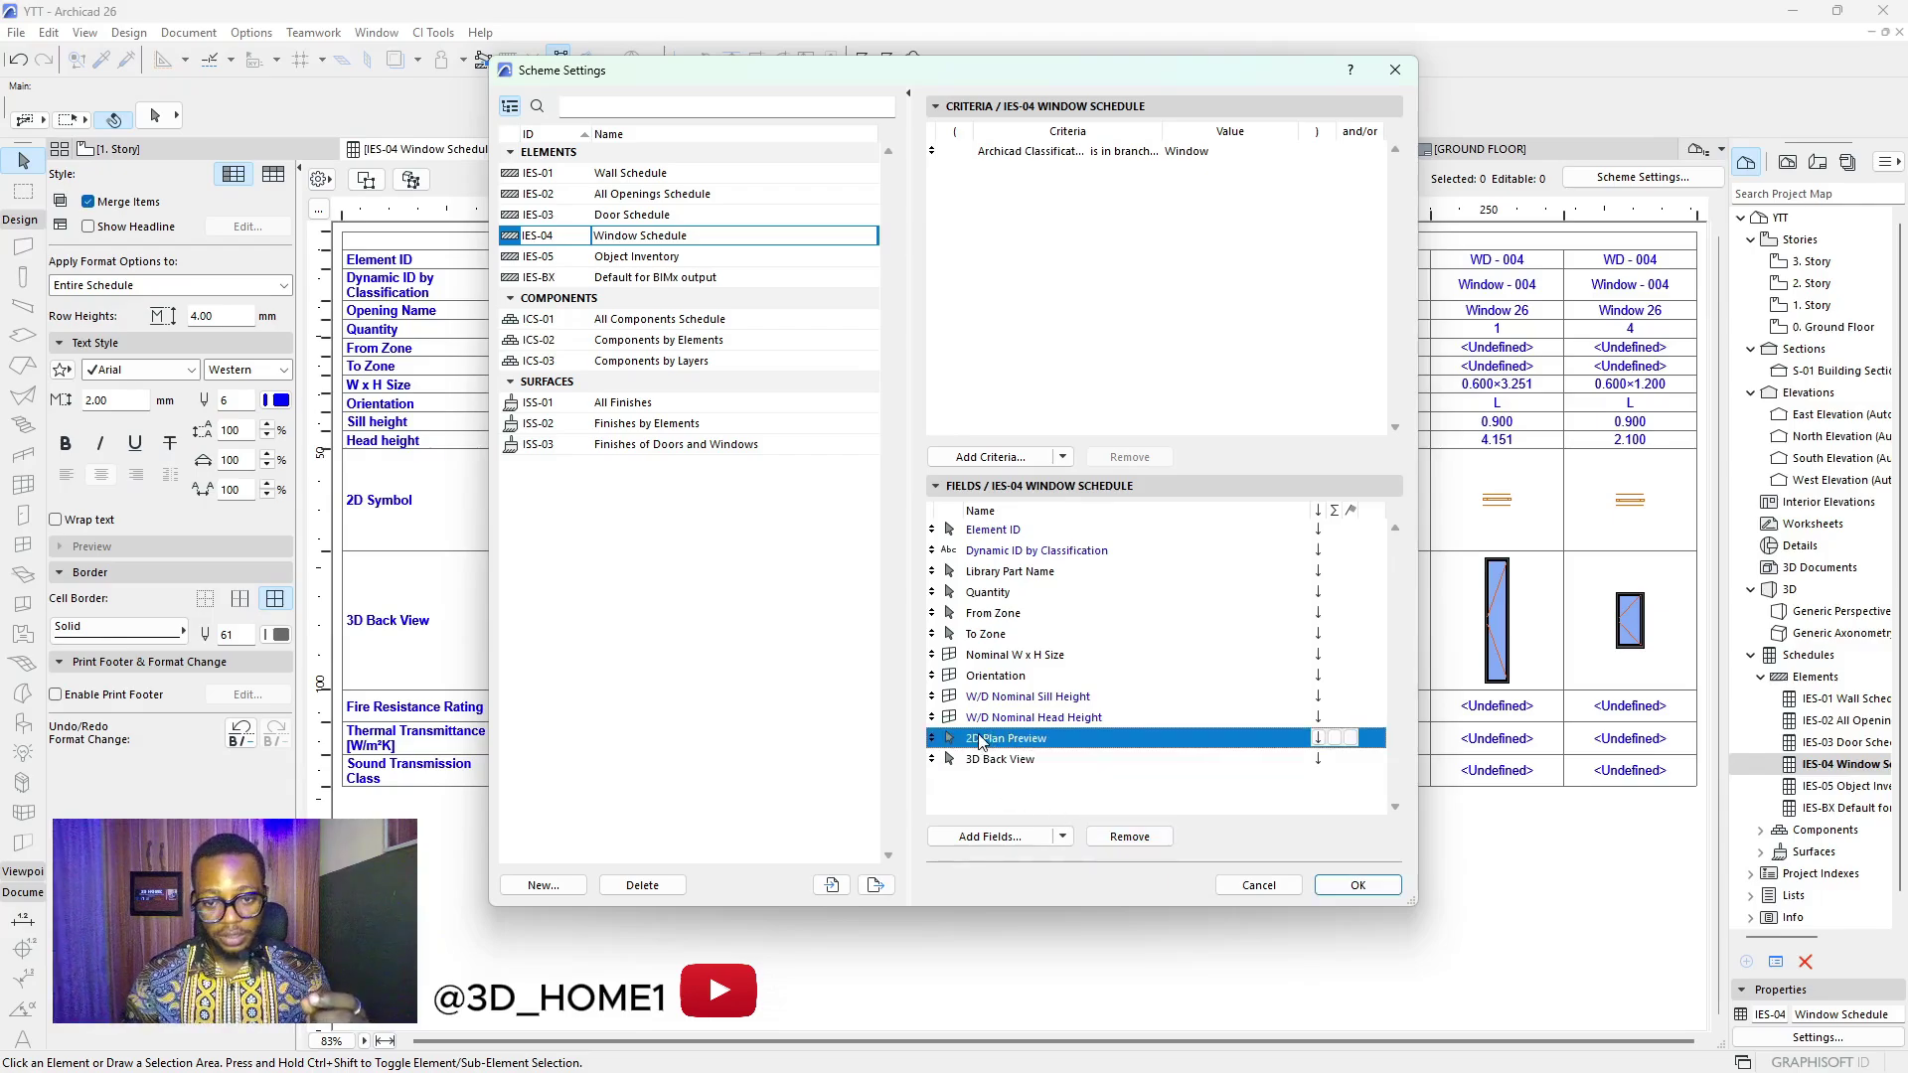
click(1006, 720)
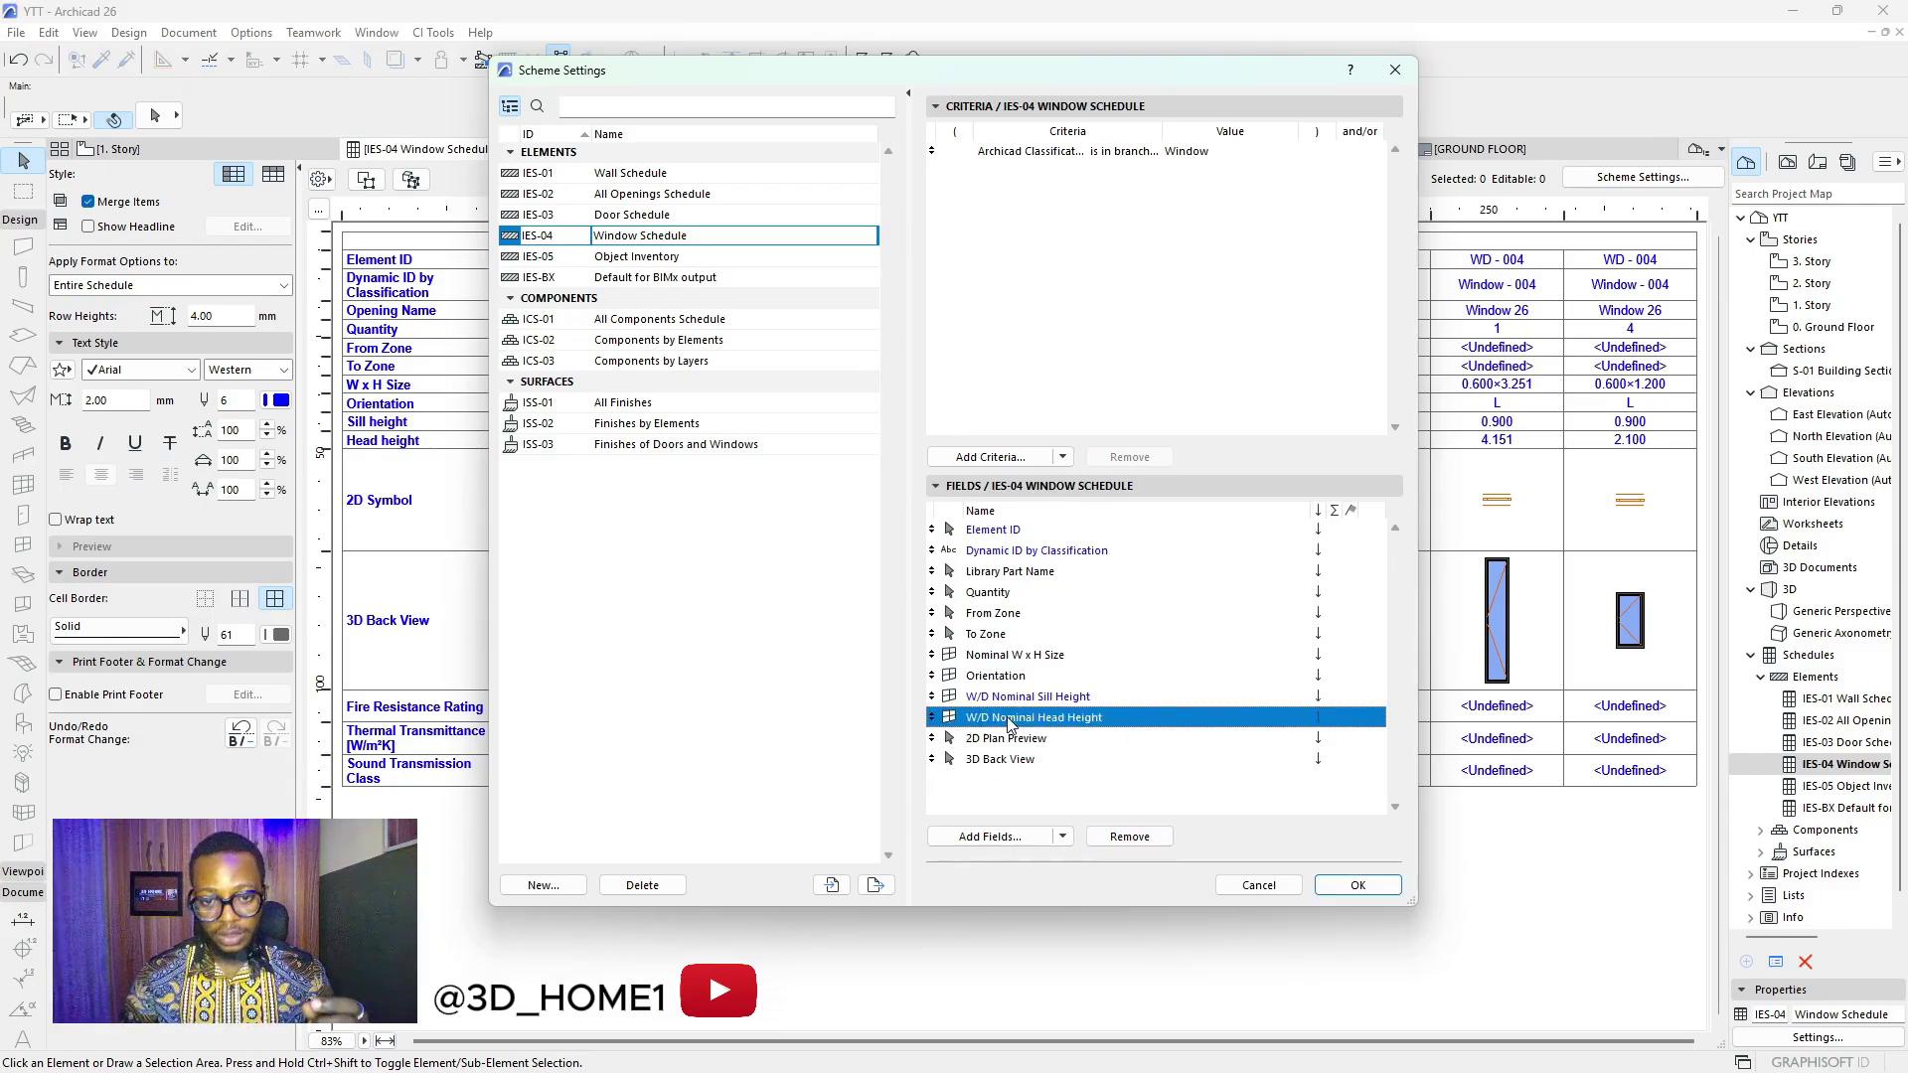
click(1113, 838)
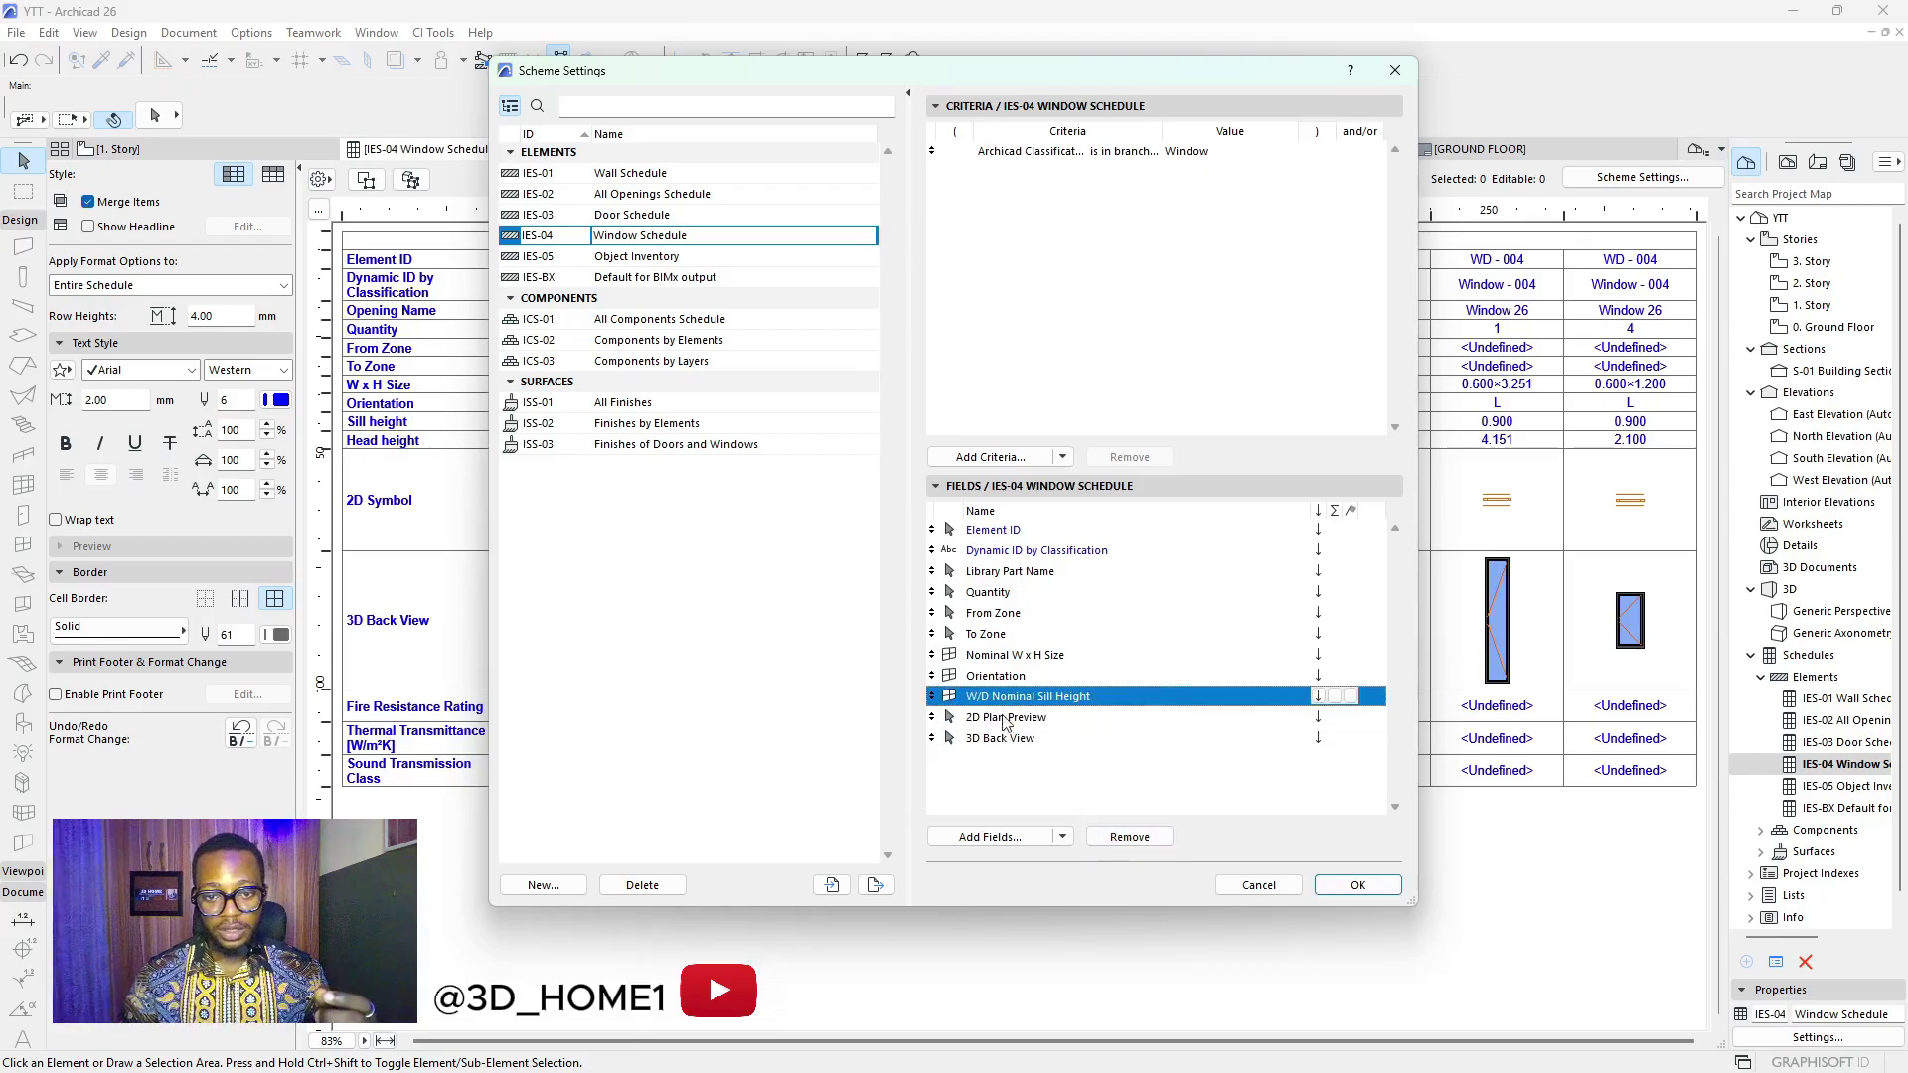
click(1113, 837)
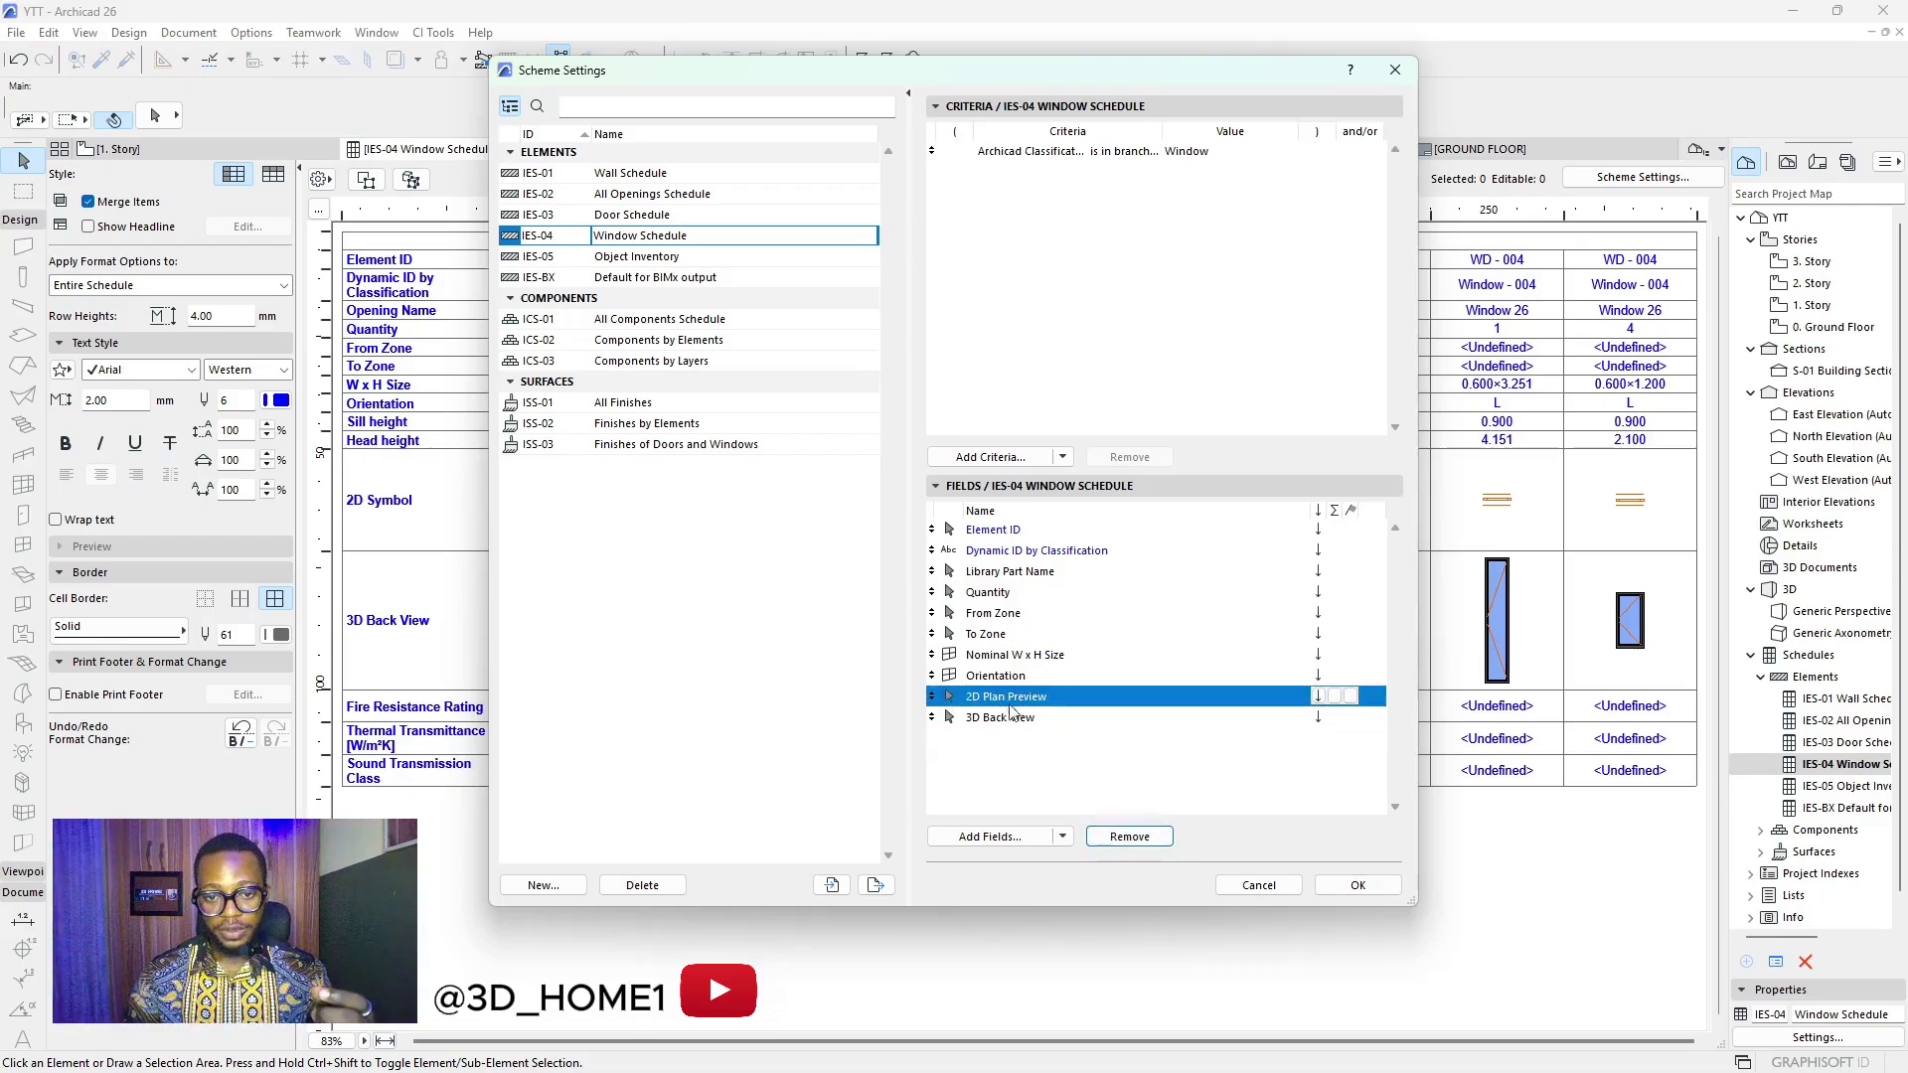
Remove the To Zone, From Zone and Dynamic ID by Classification fields and apply the scheme settings to the schedule
click(984, 636)
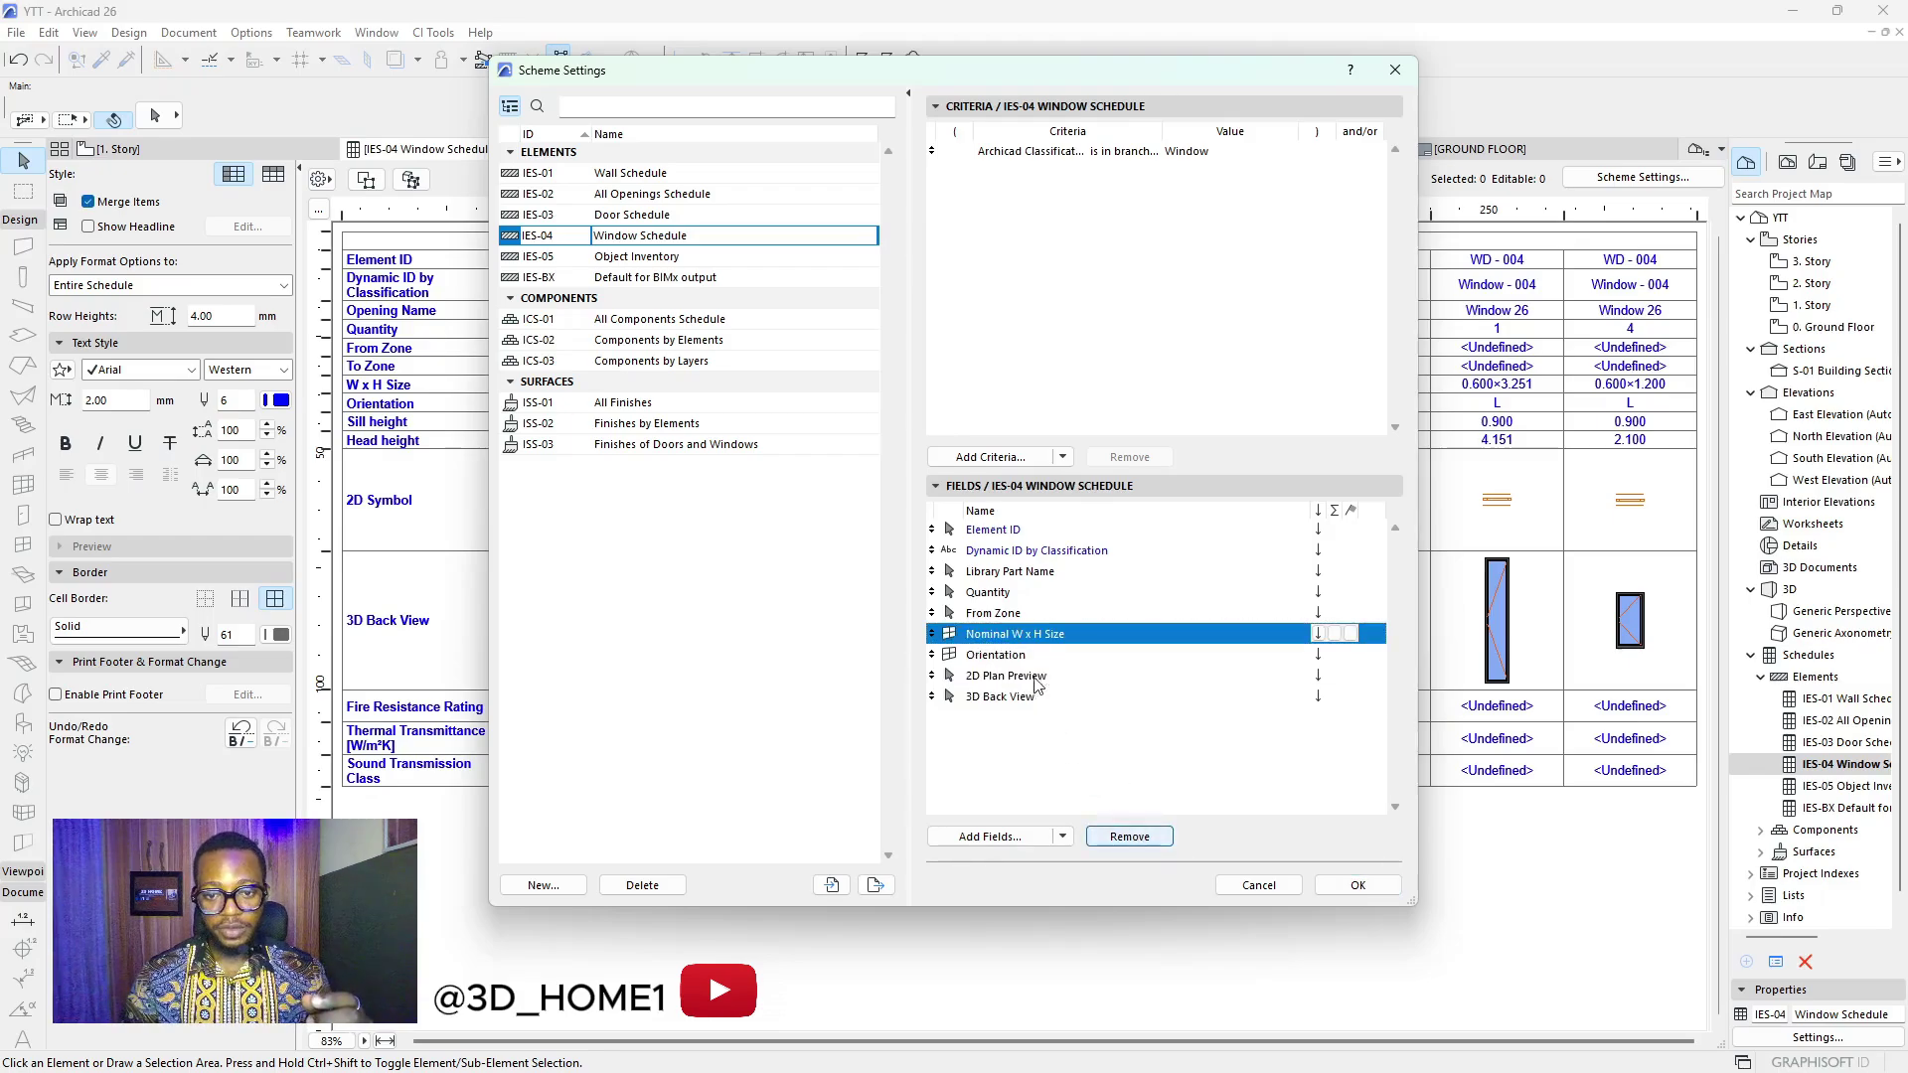
click(1130, 836)
click(1130, 837)
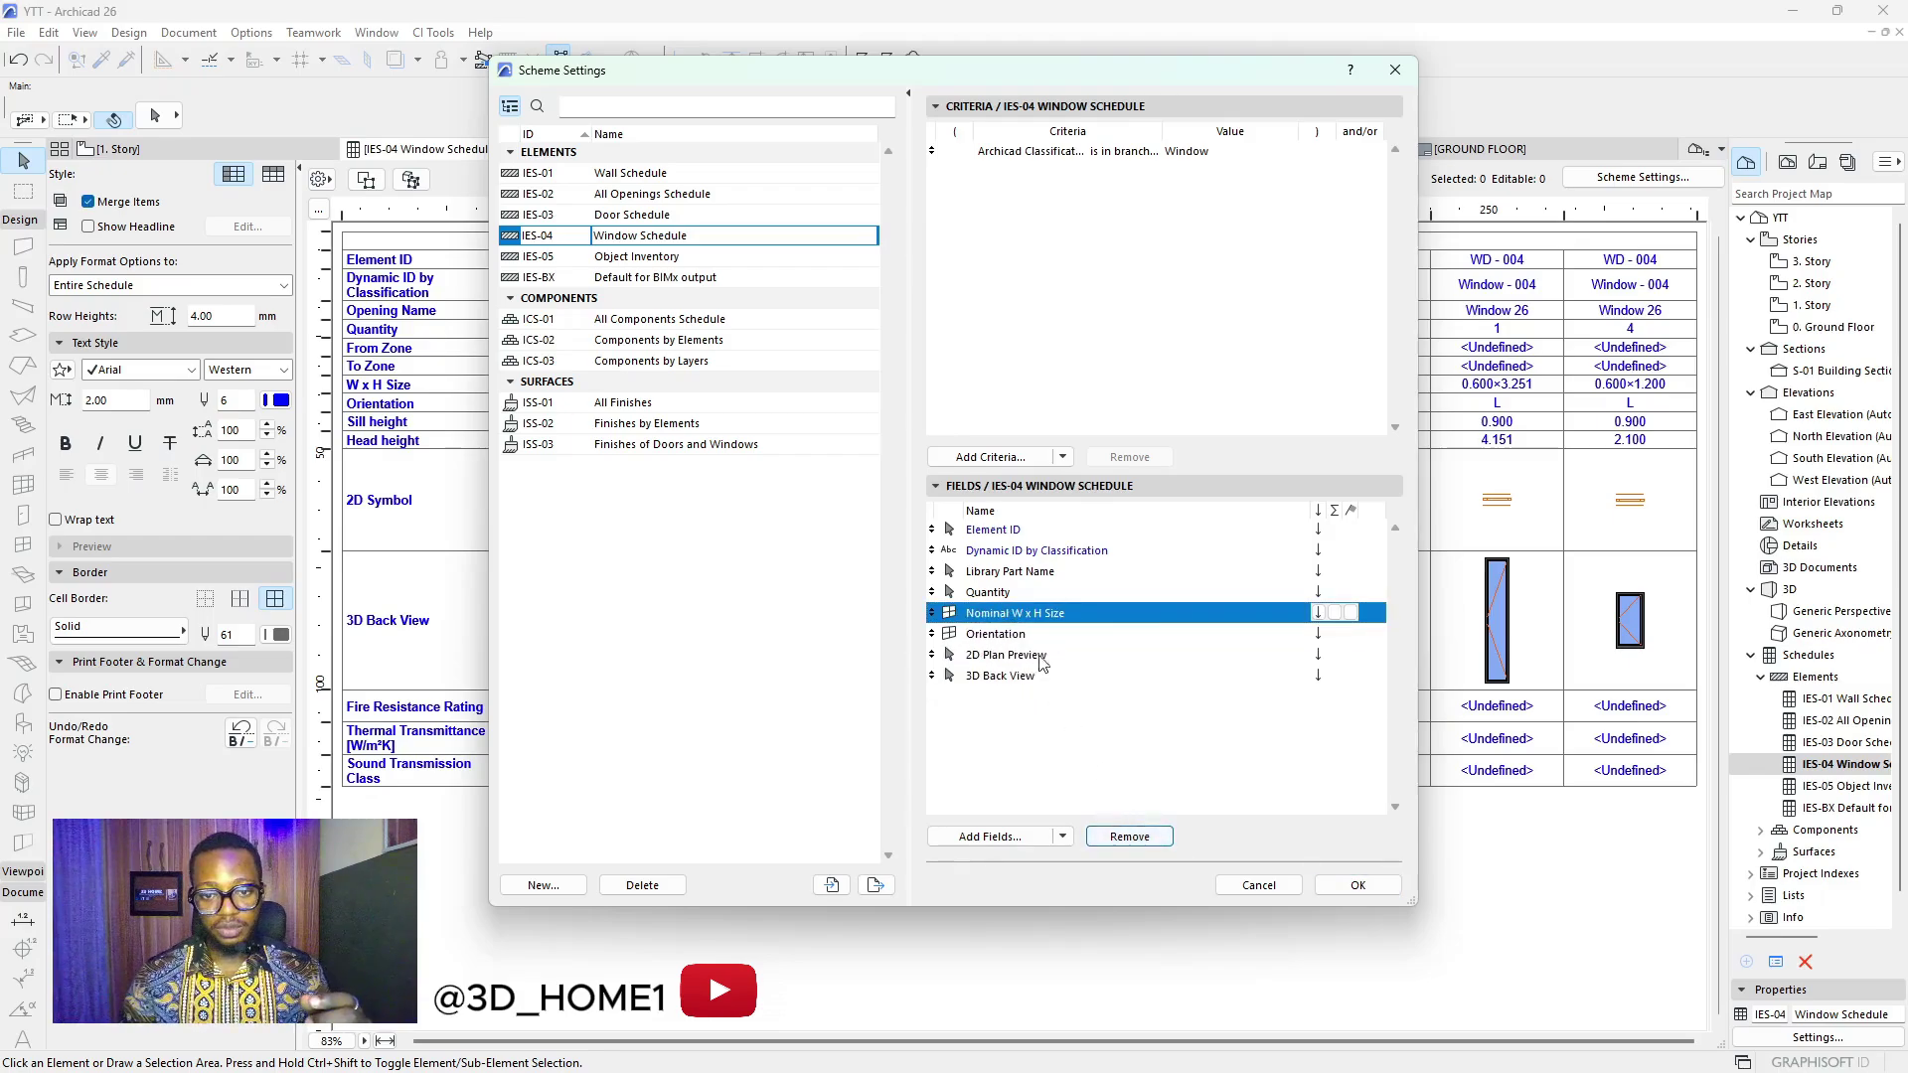
click(995, 573)
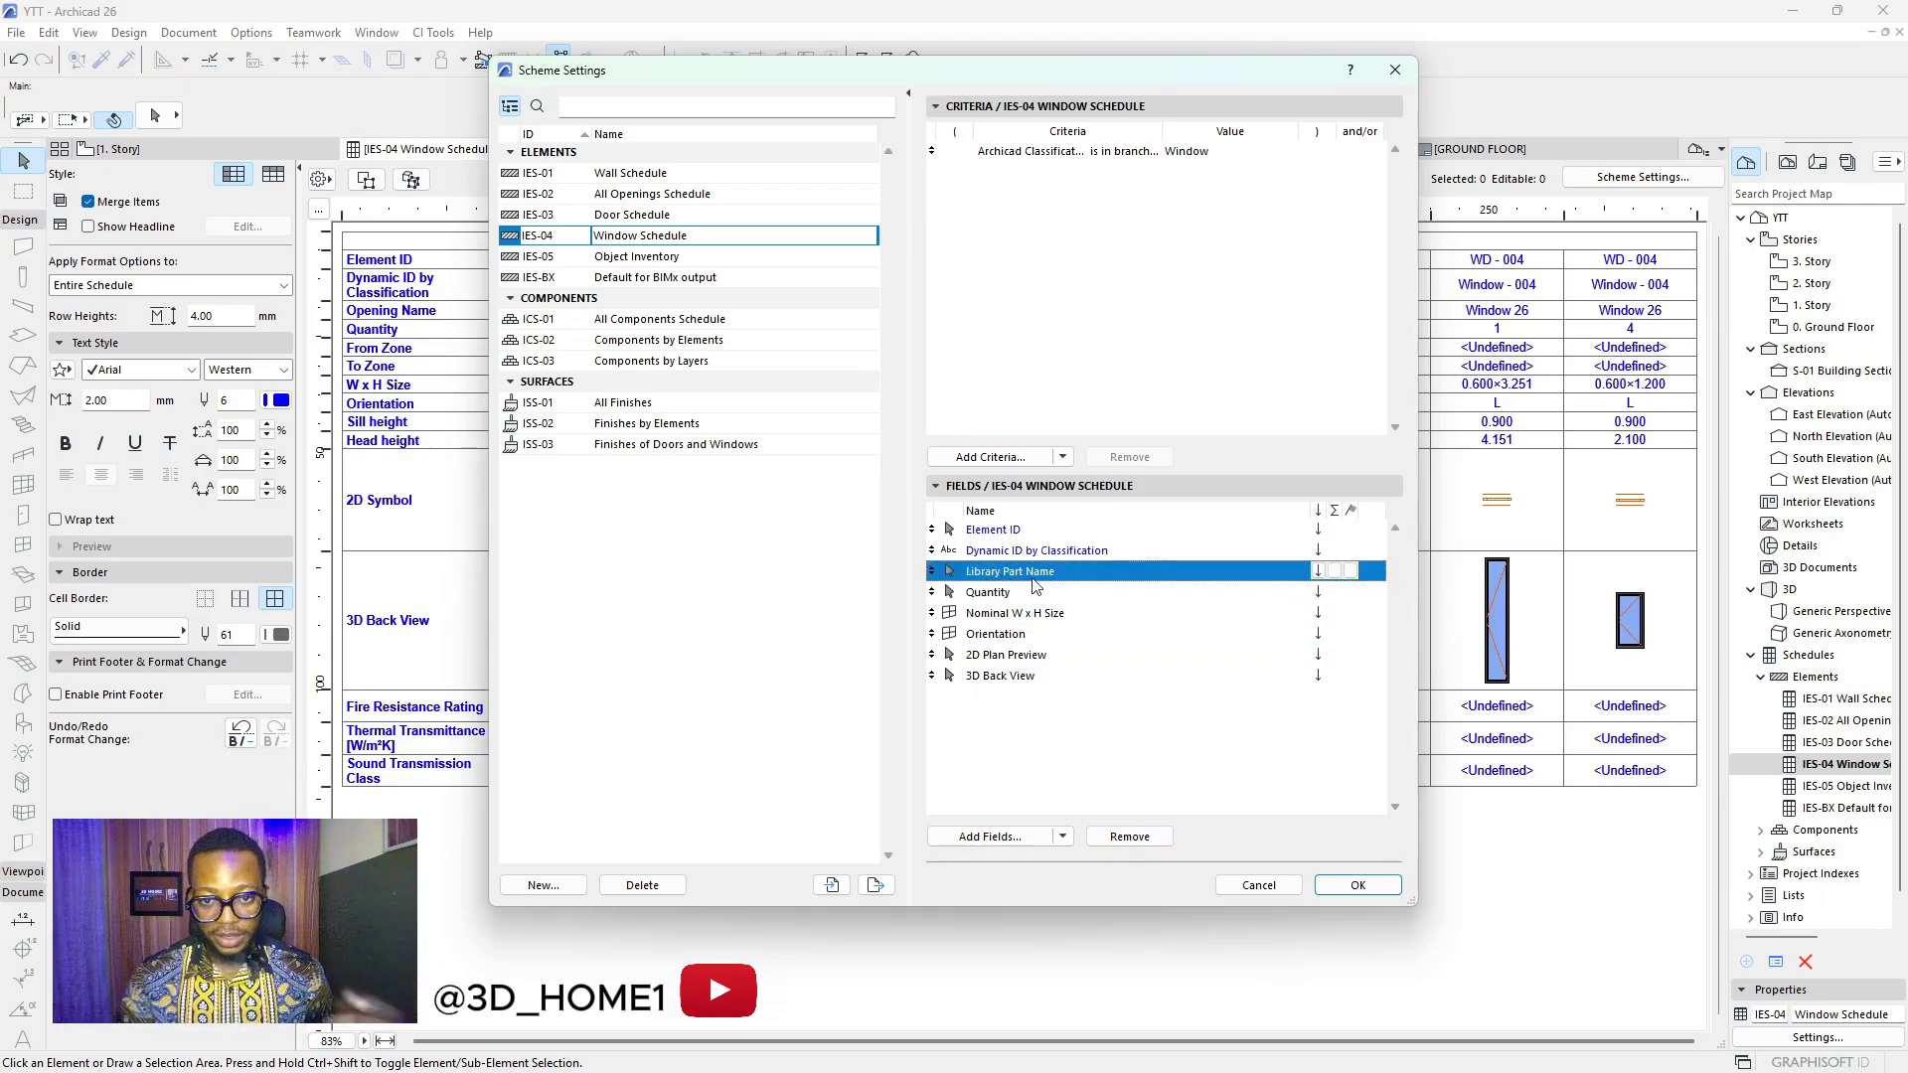
click(1003, 553)
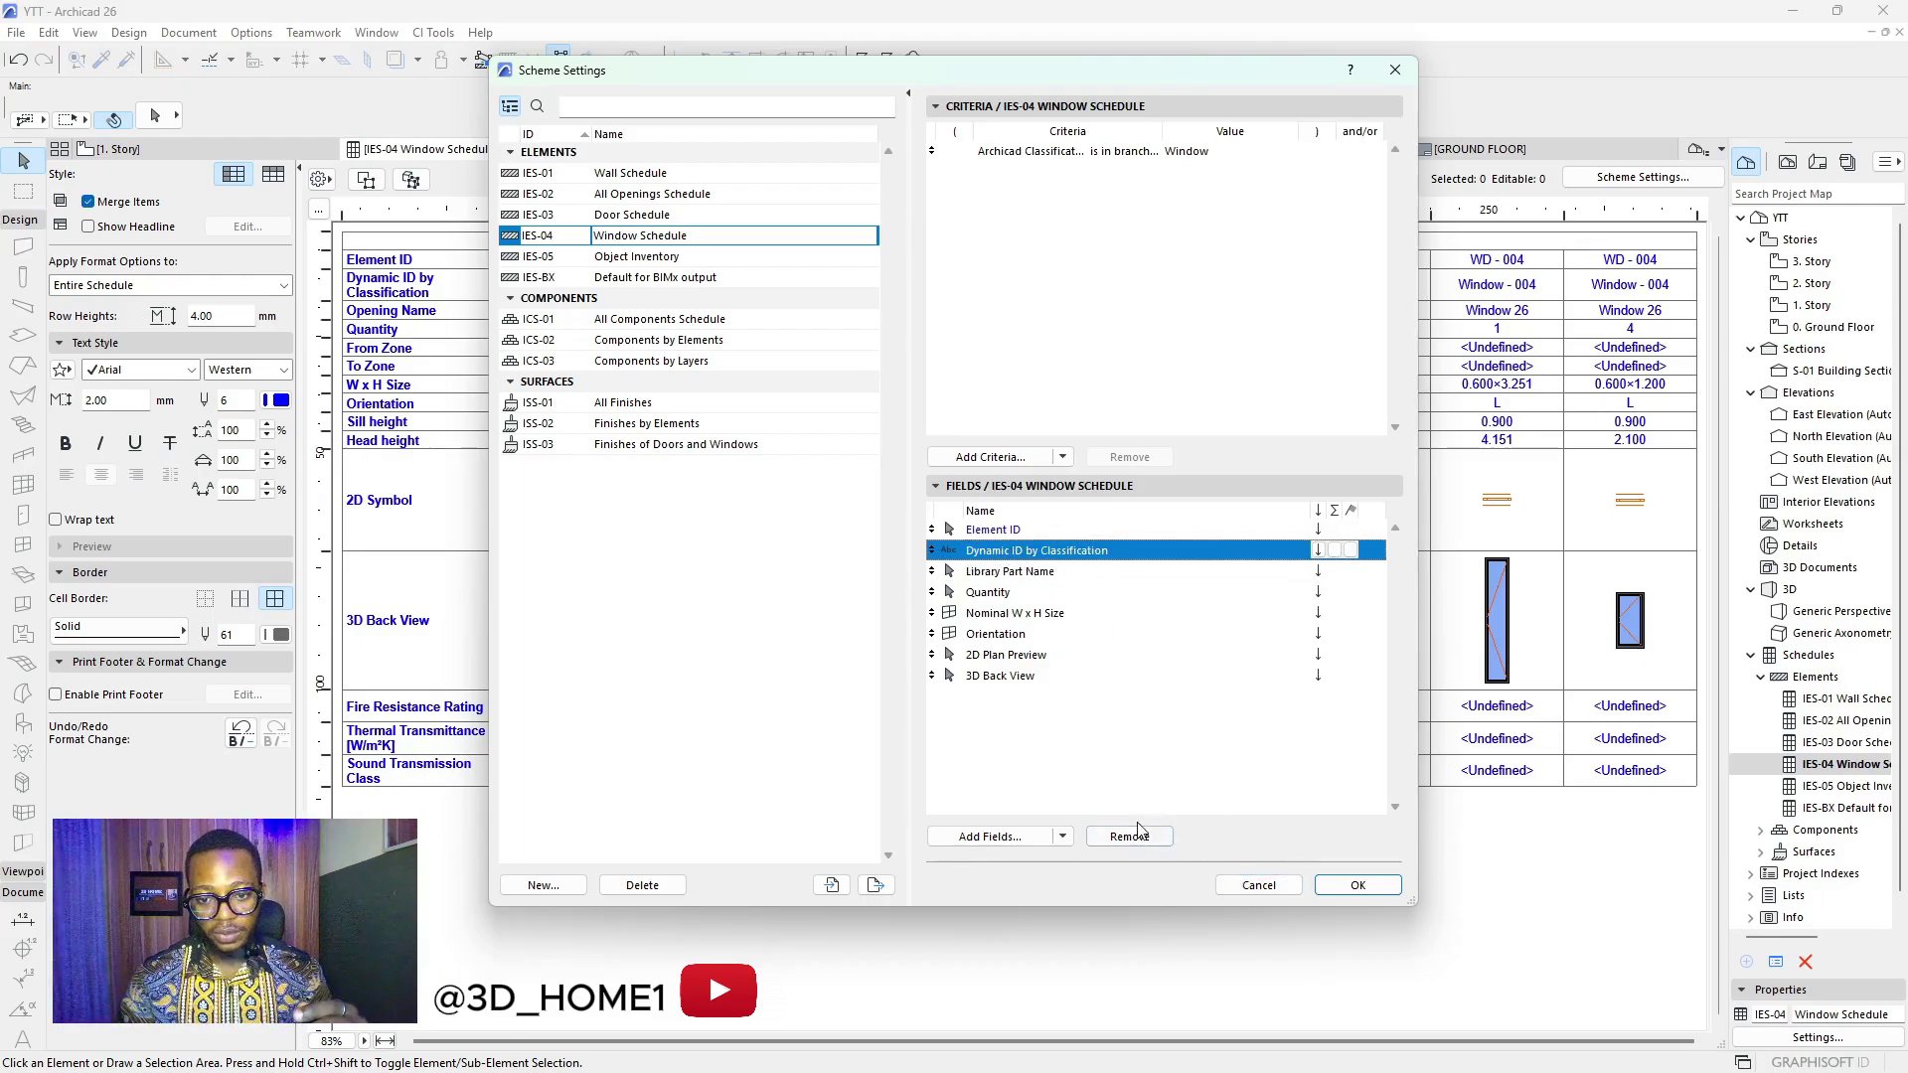
click(1357, 886)
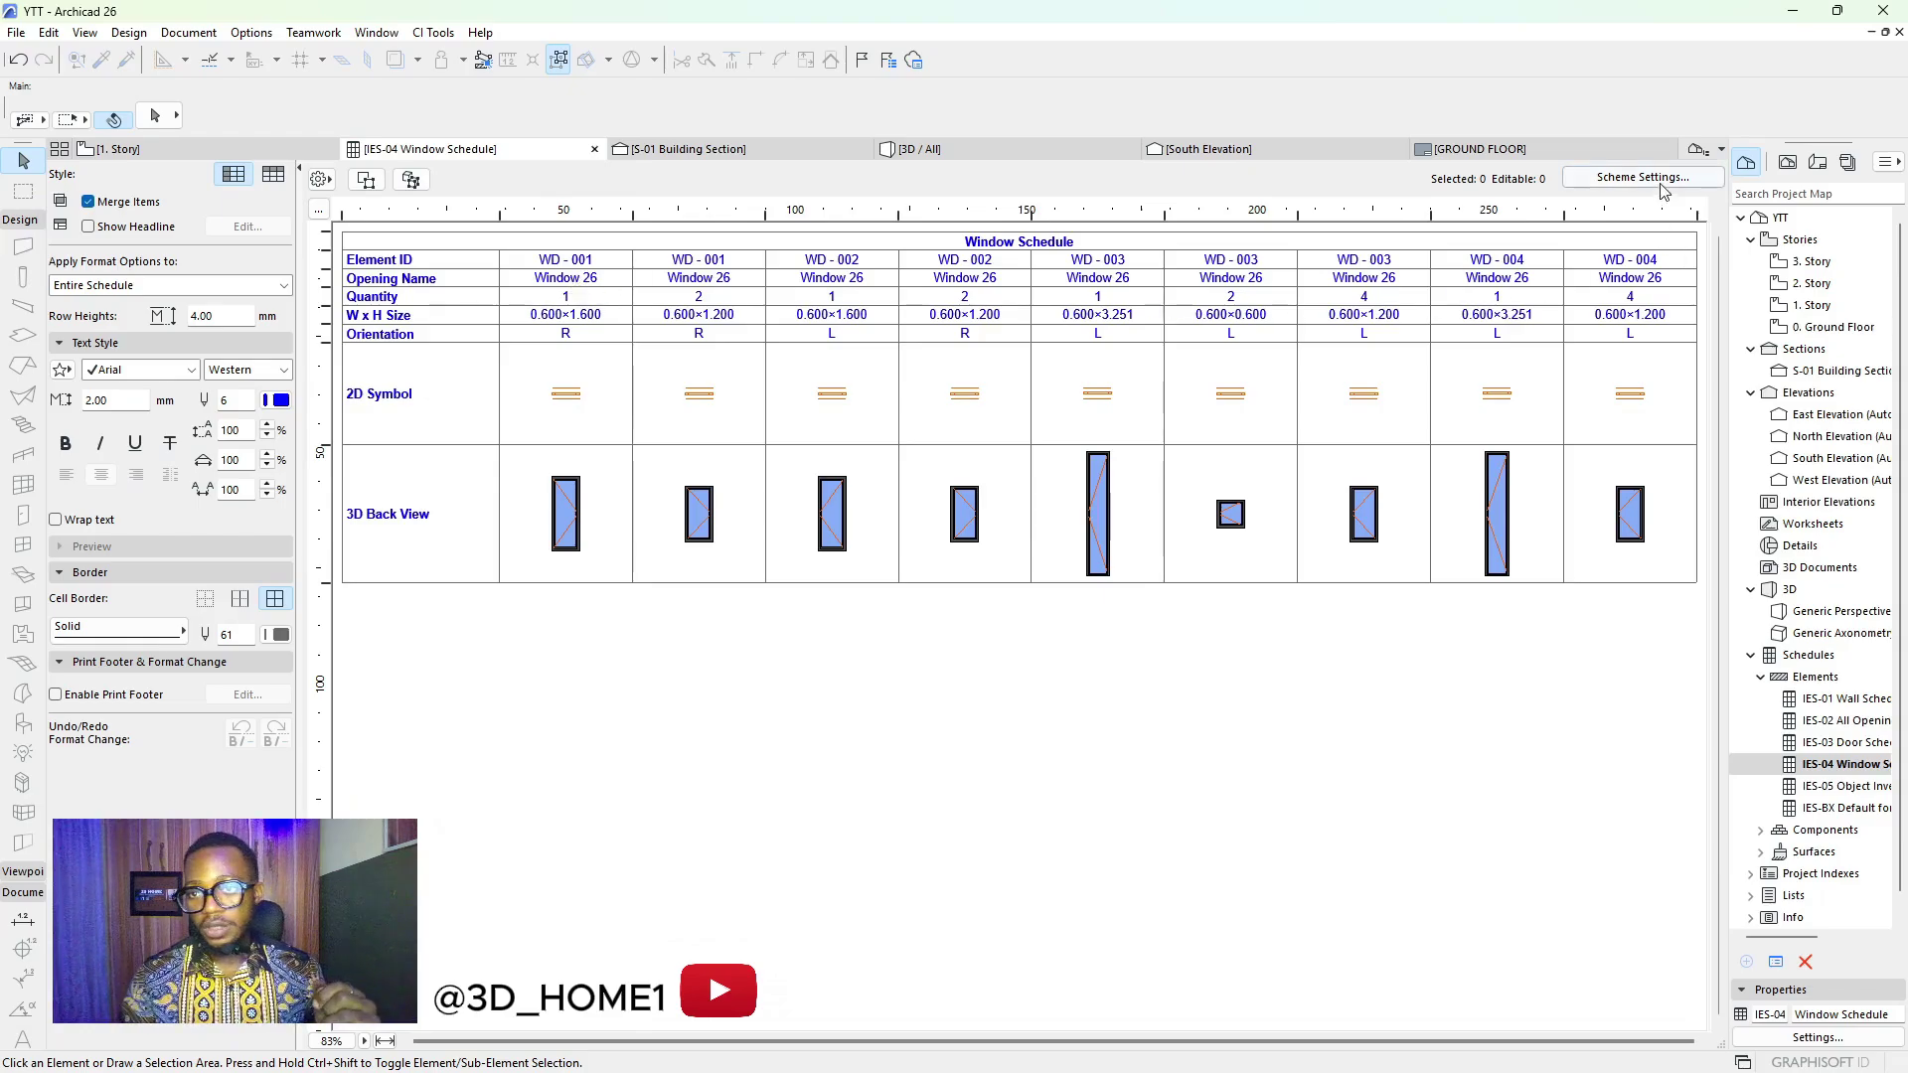
Remove the Library Part Name field from the window schedule and set the text pen of the entire schedule to black pen 1
click(1590, 177)
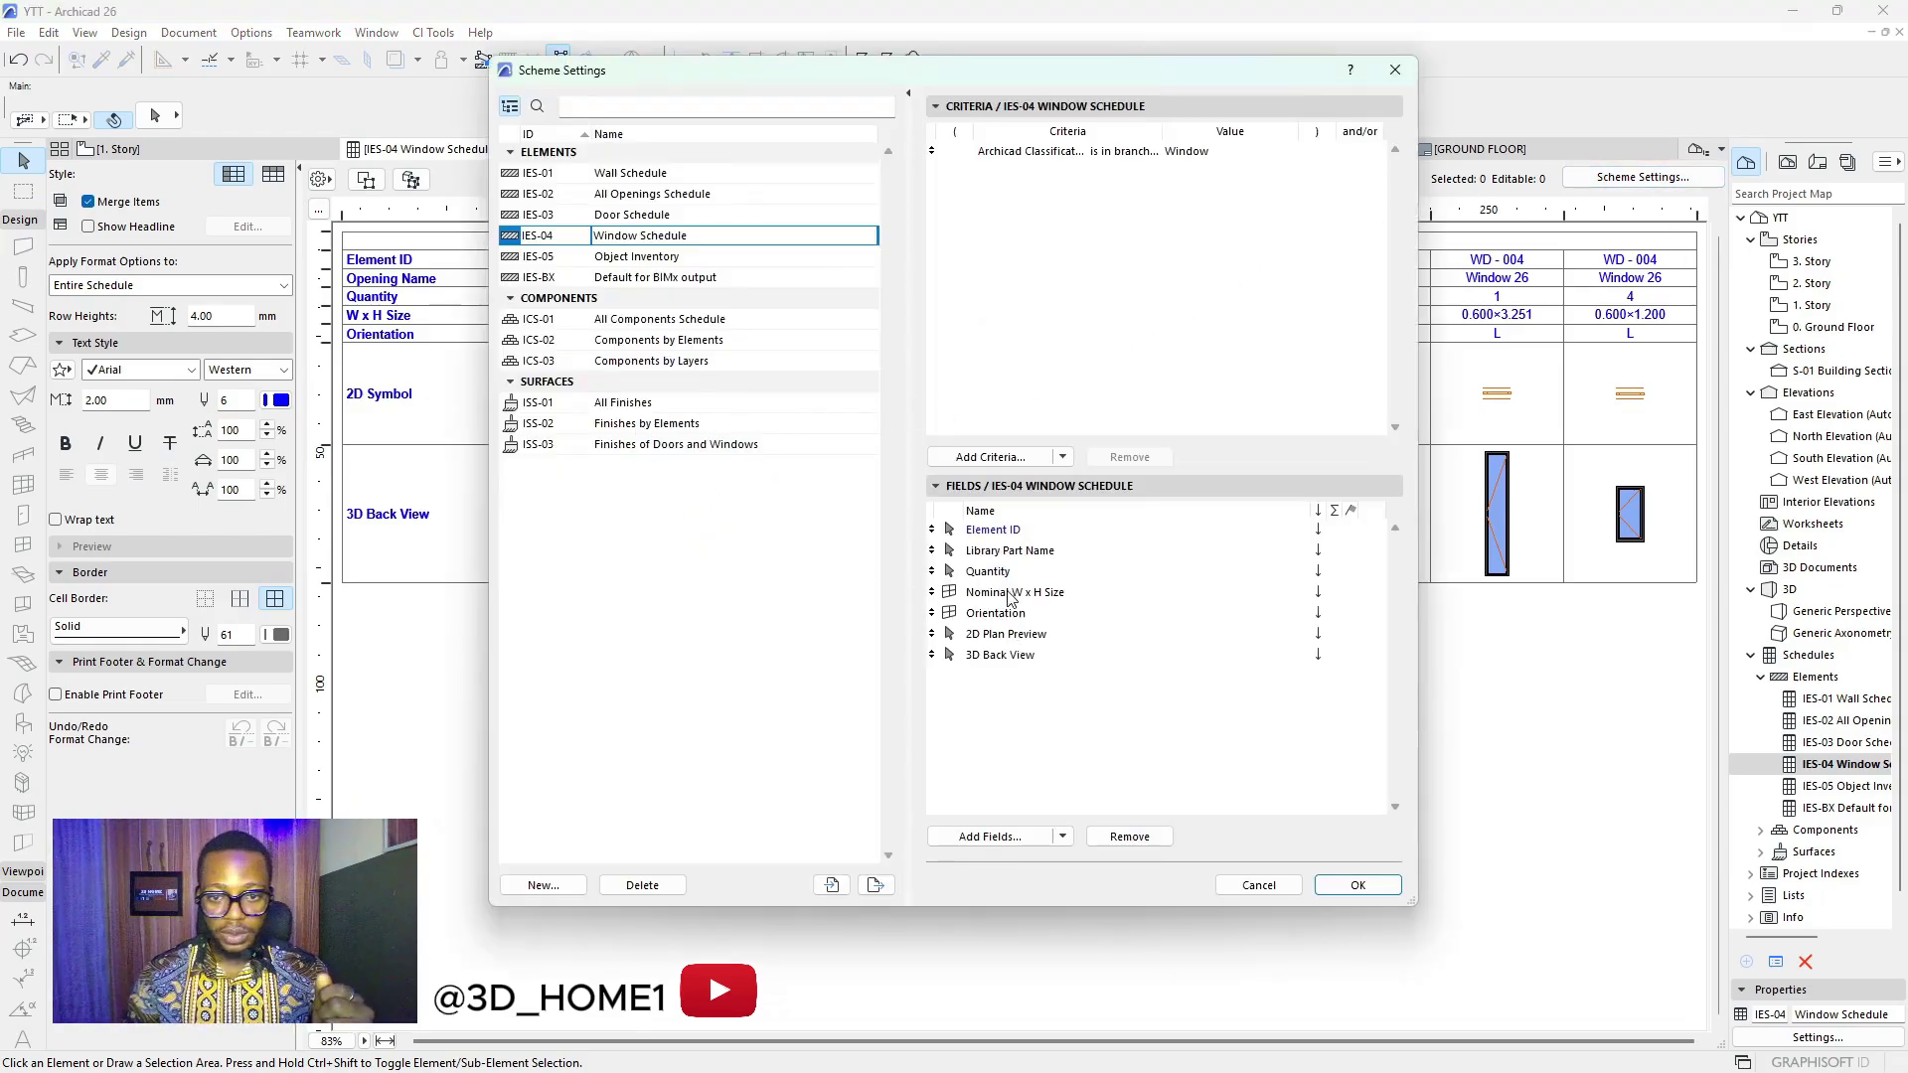
click(999, 553)
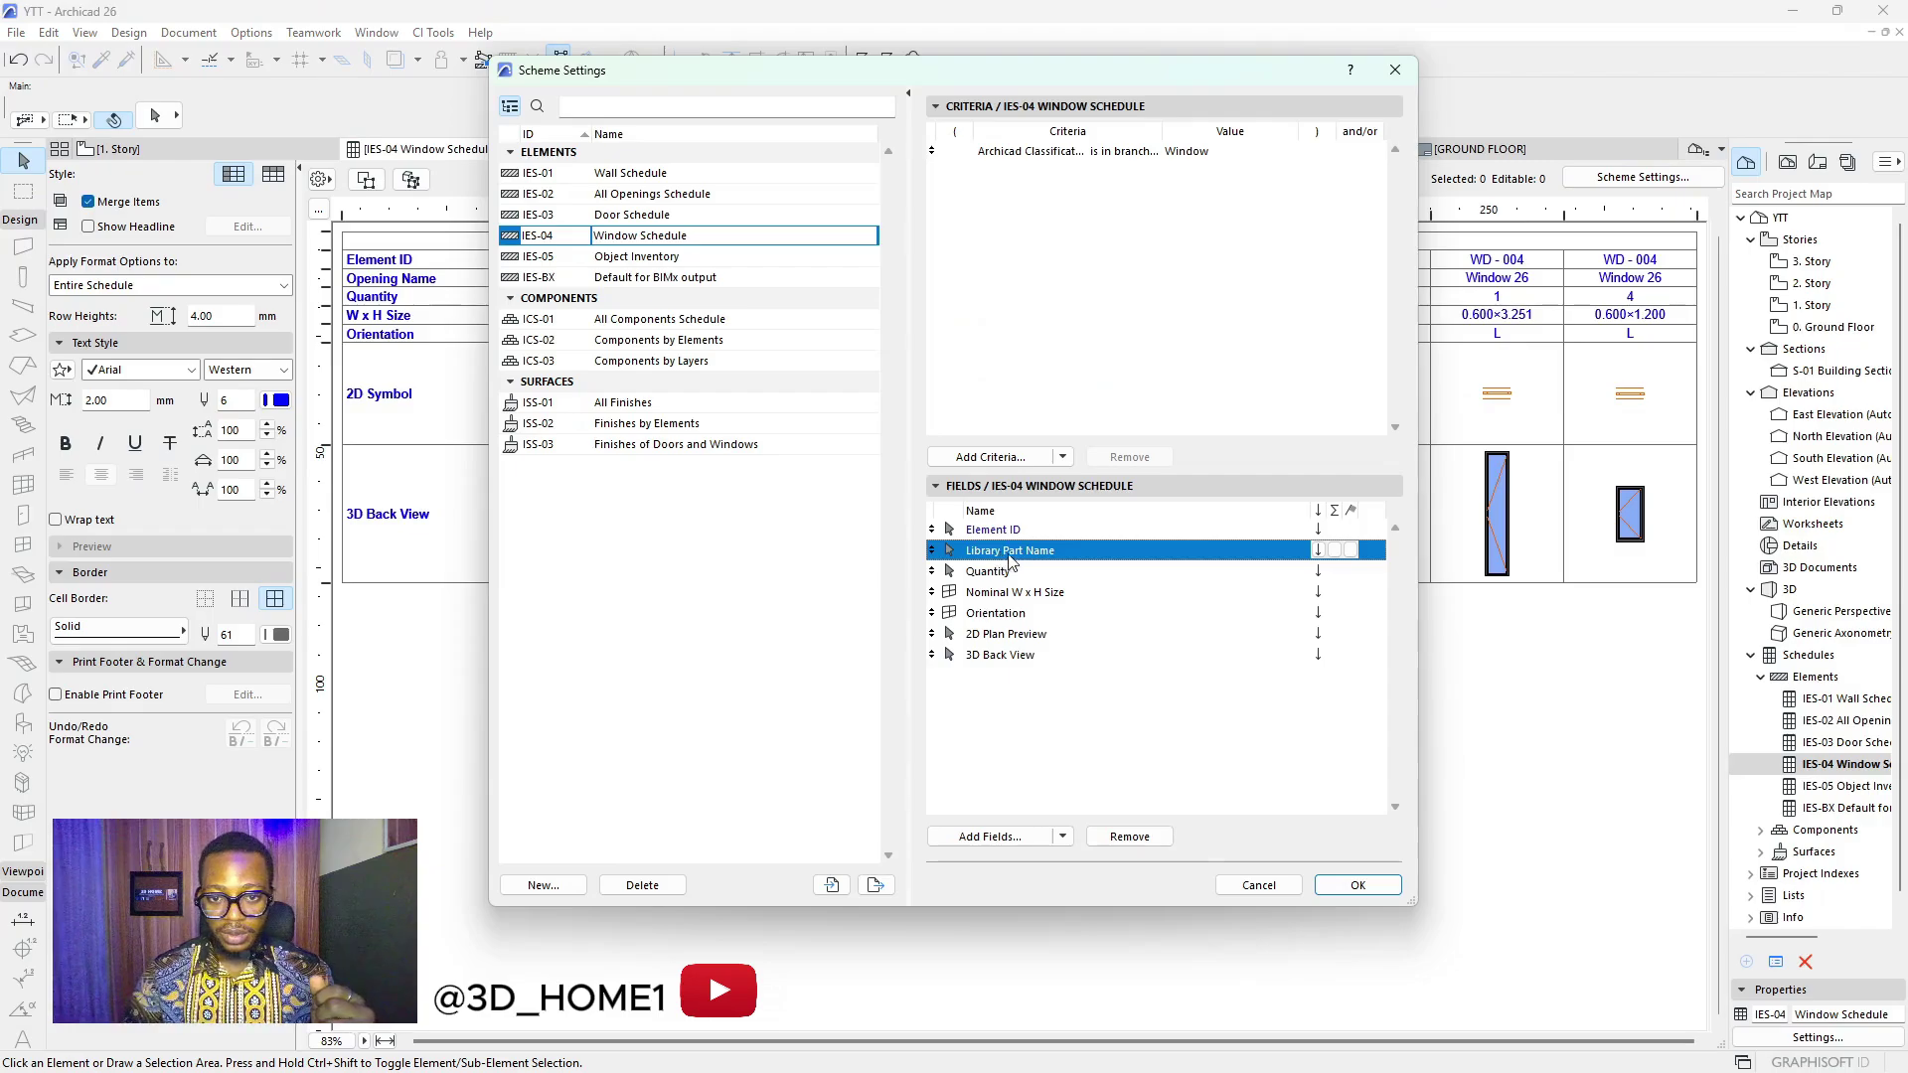
click(1161, 841)
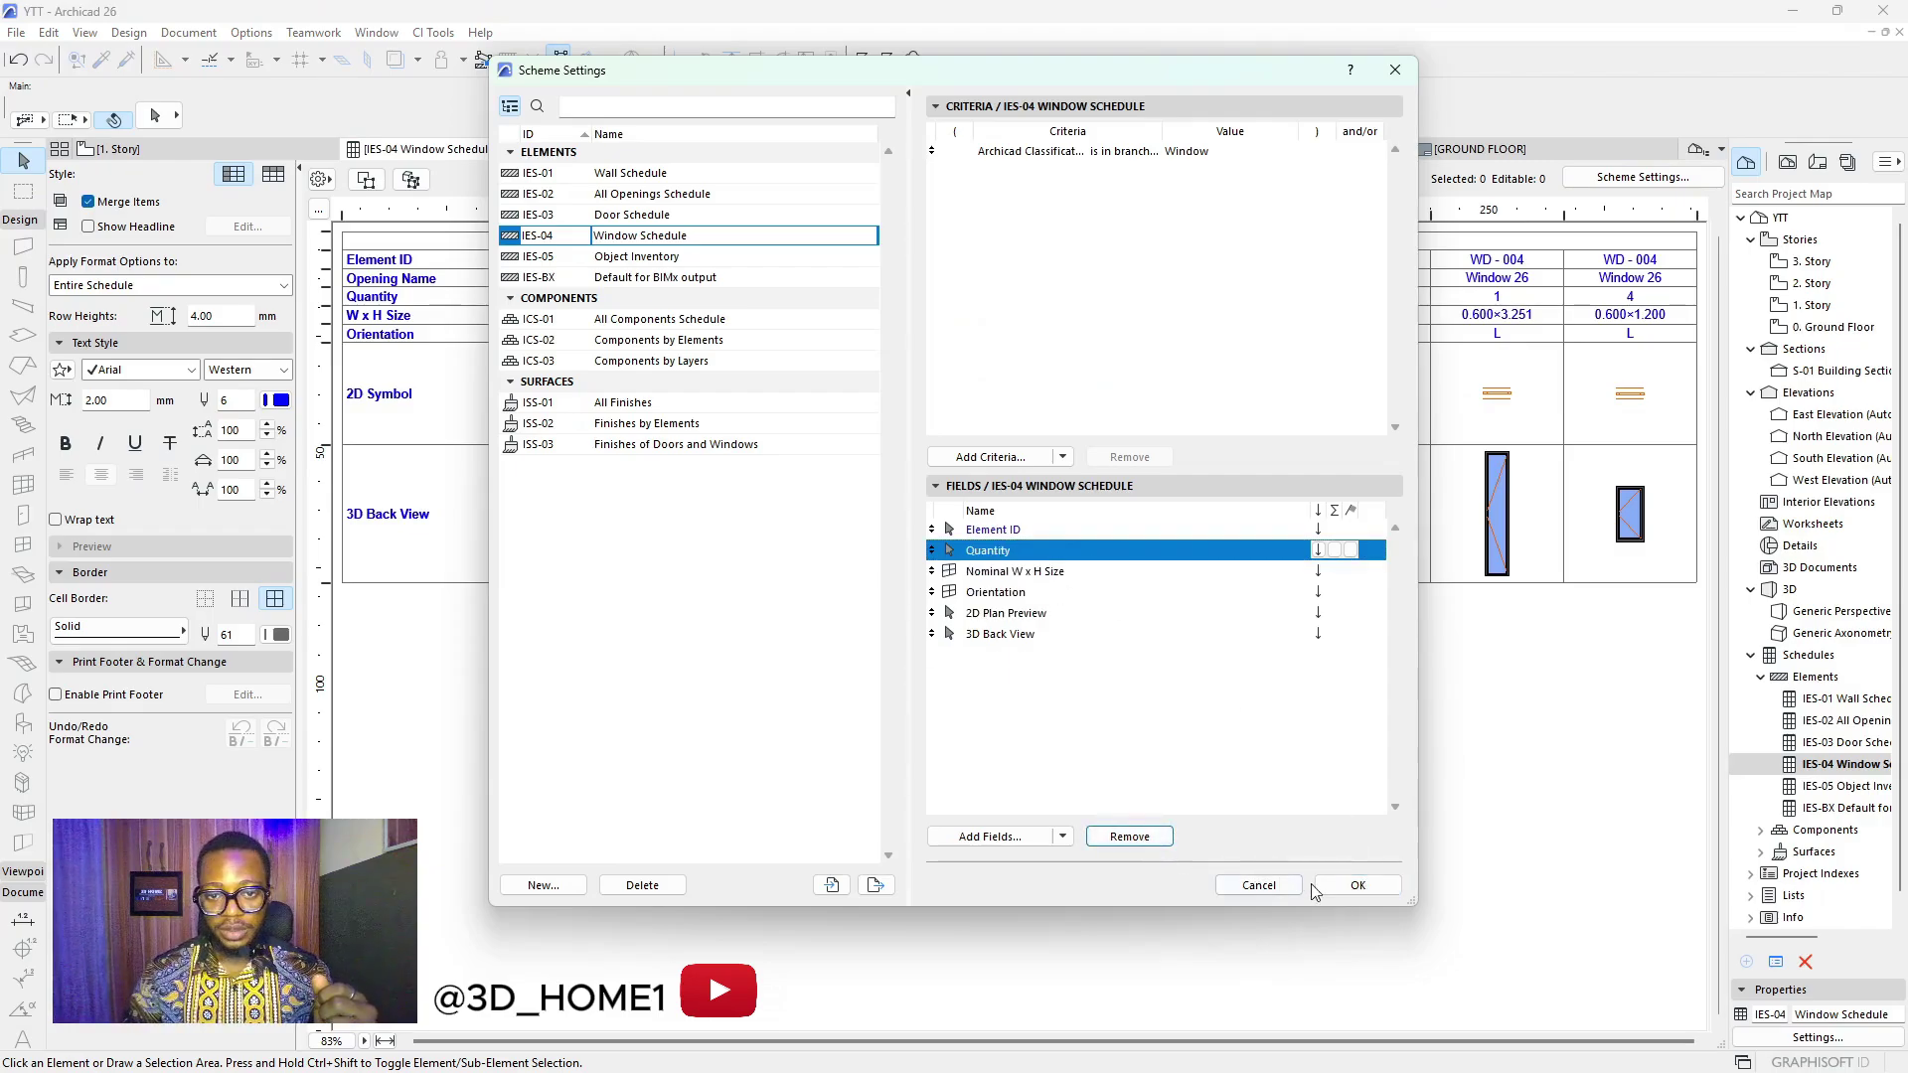
click(1337, 887)
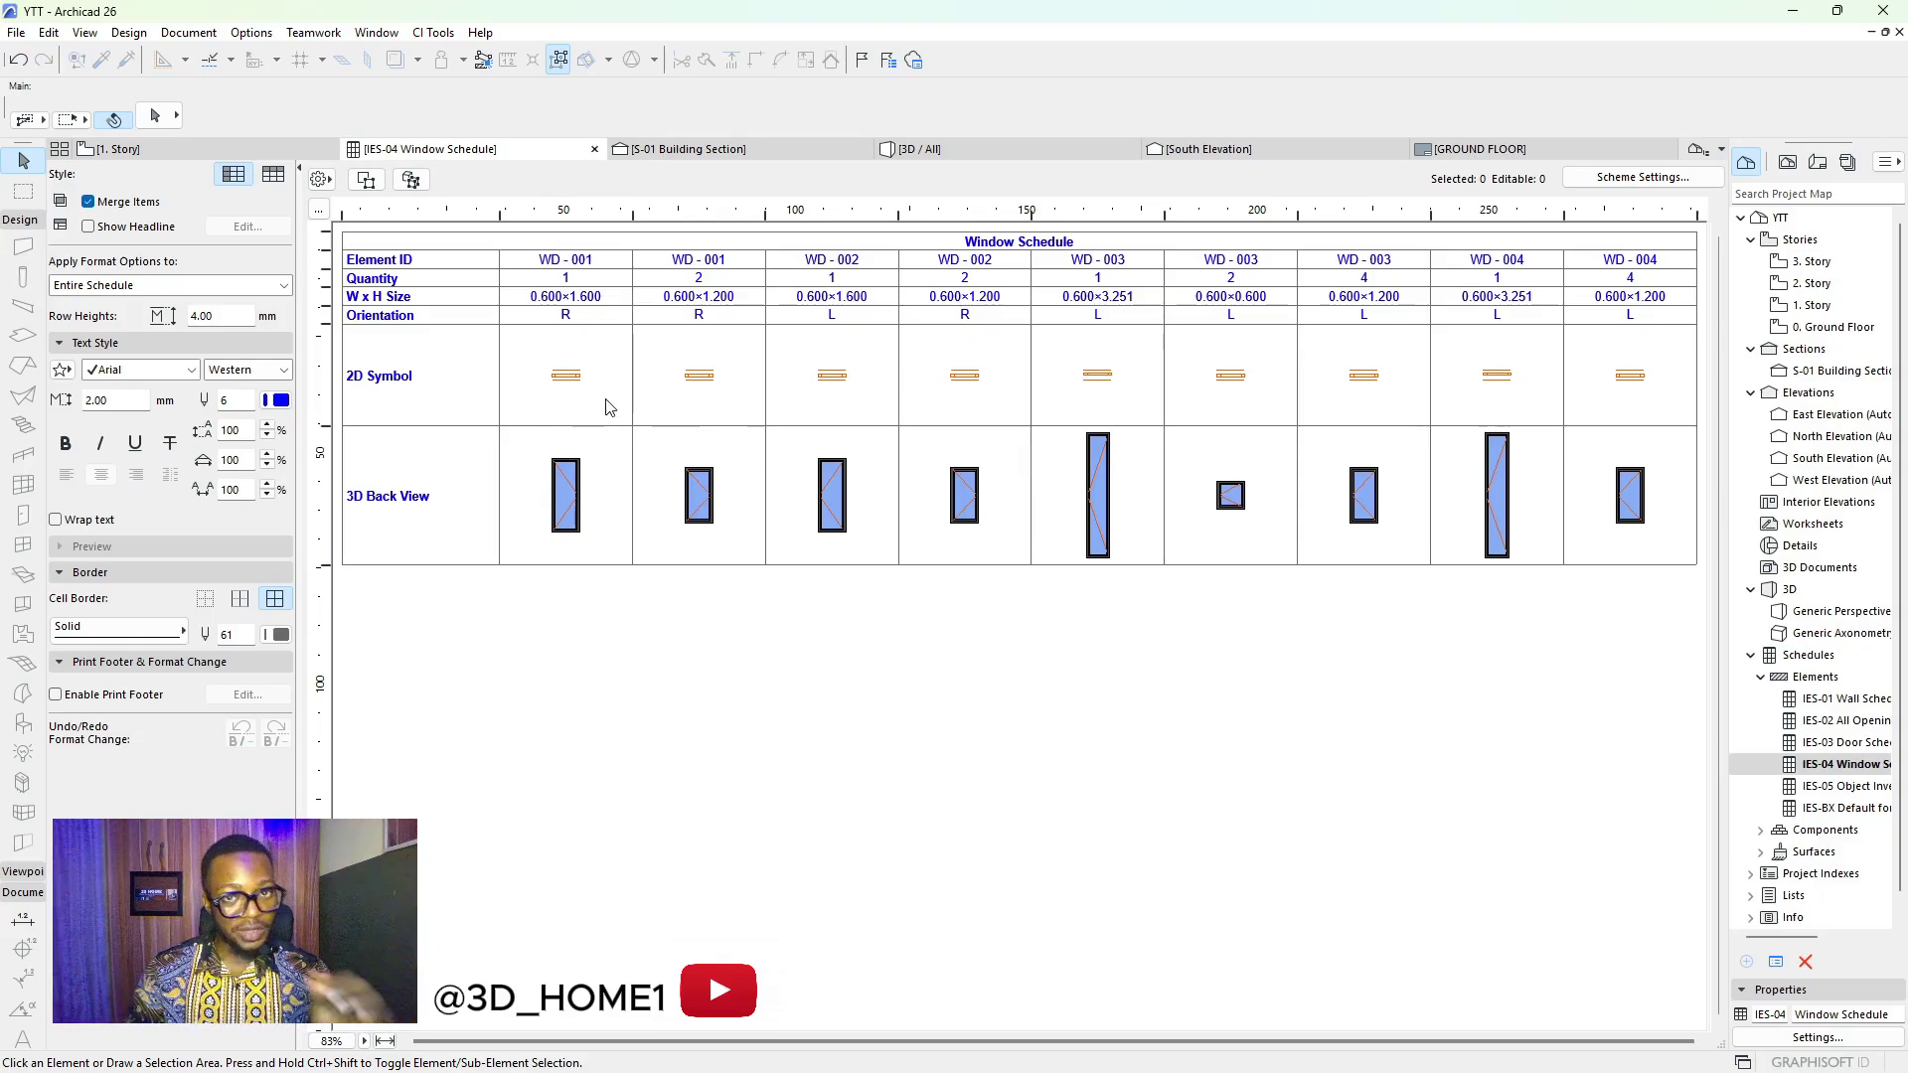
click(280, 400)
click(314, 401)
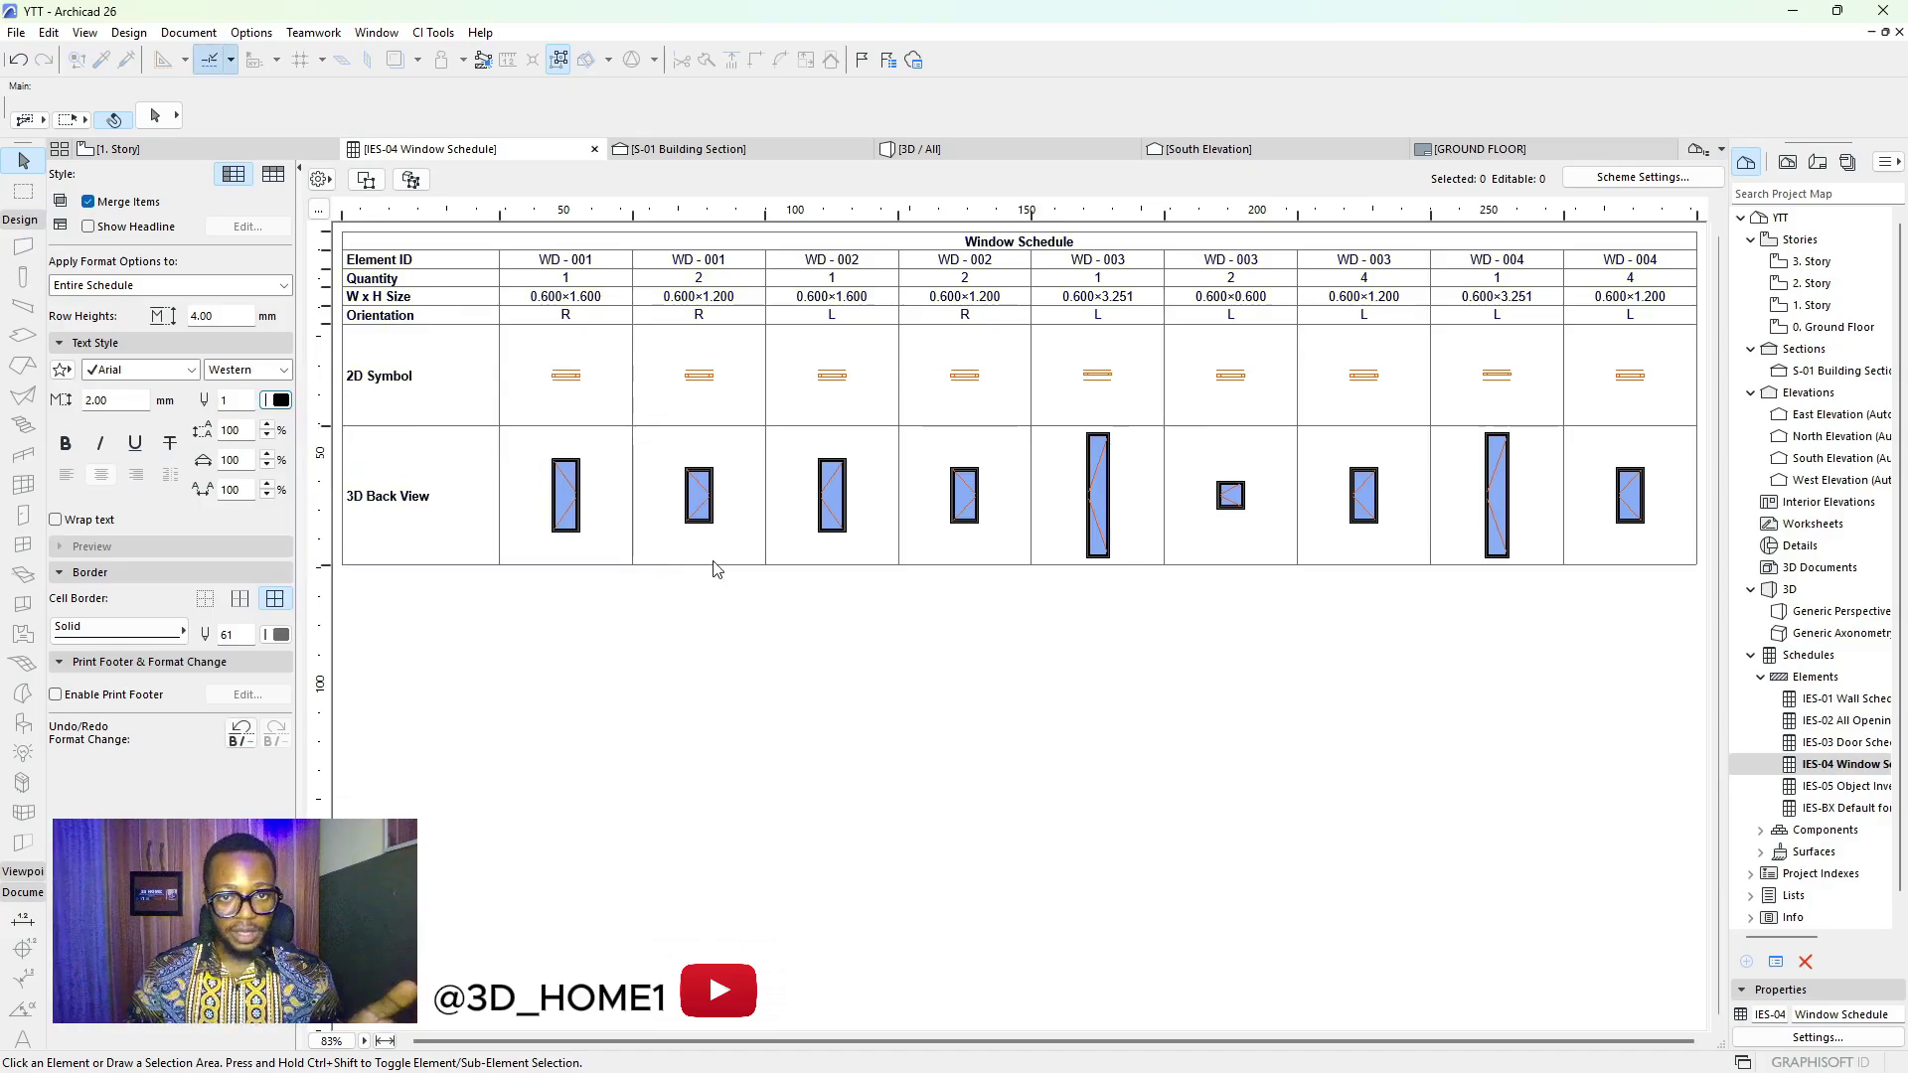
View the window markers on the 1. Story floor plan and return to the IES-04 Window Schedule
click(298, 149)
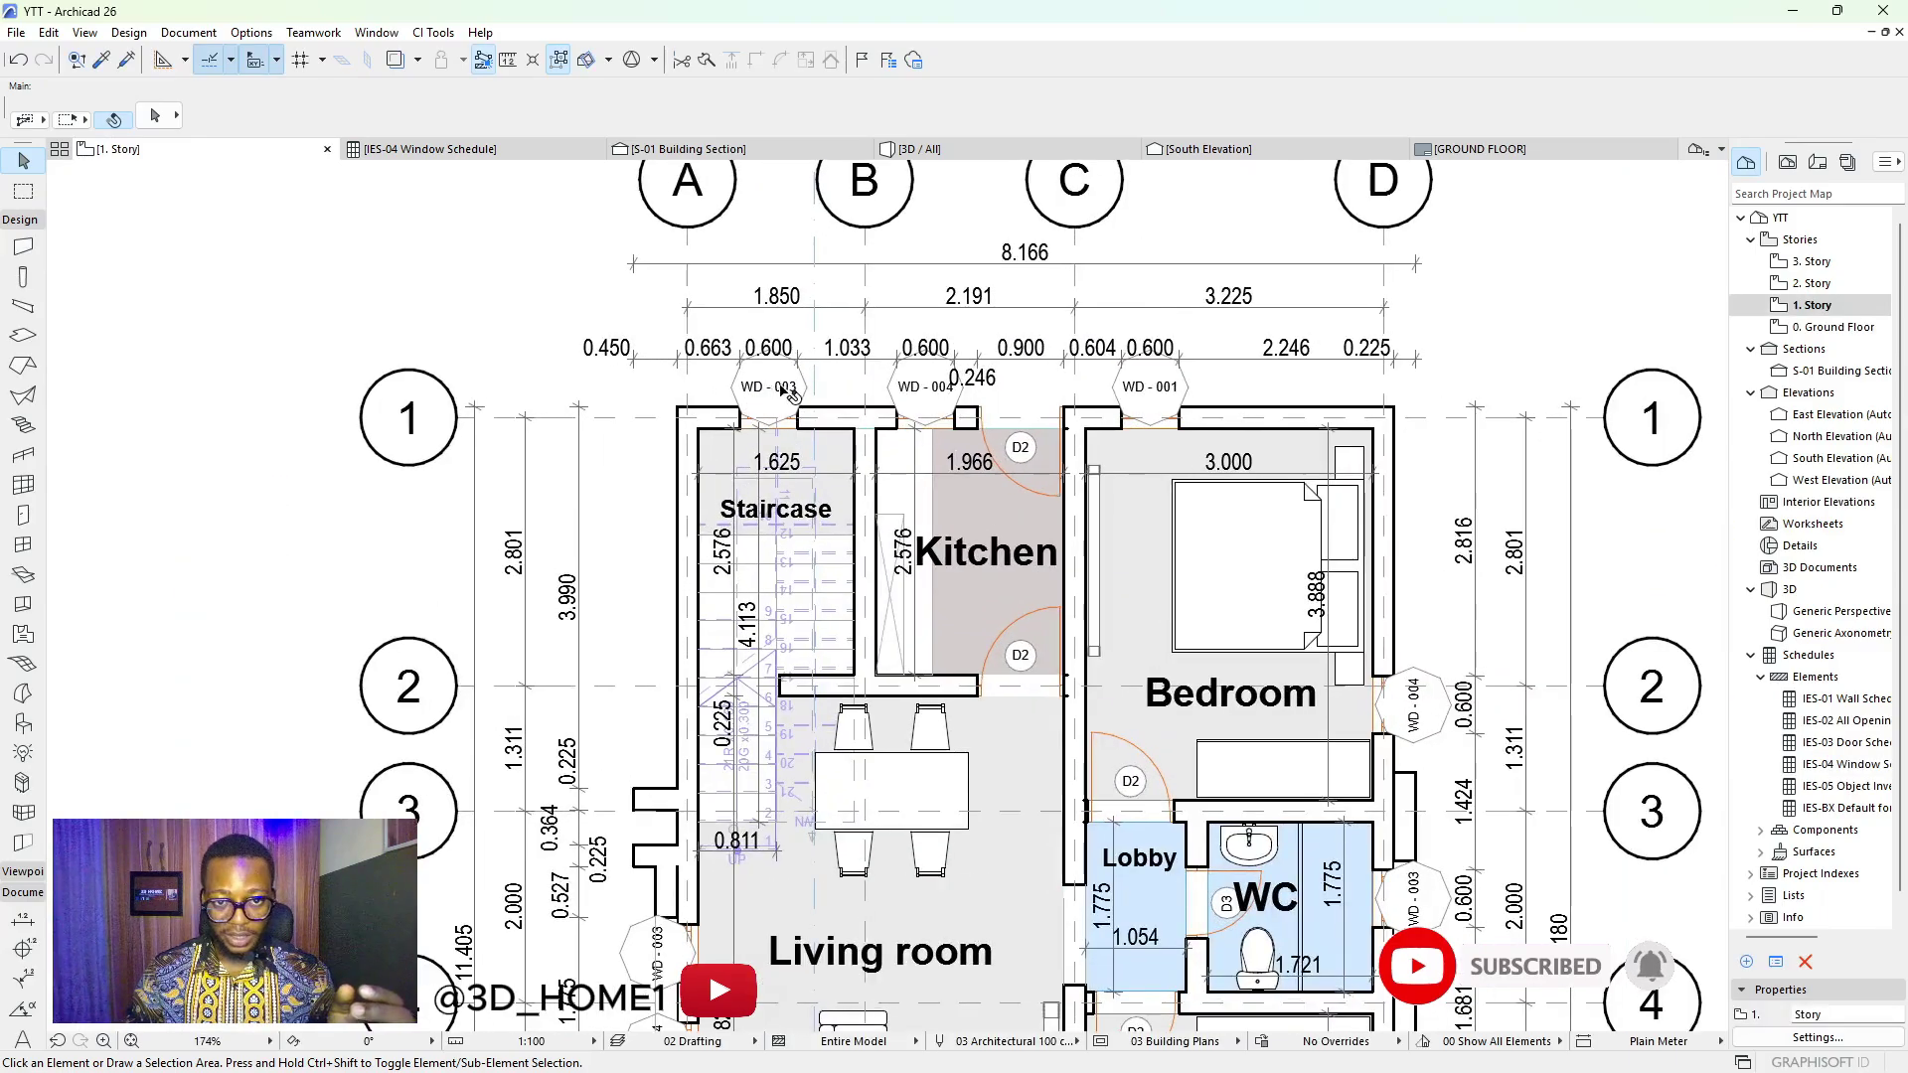
scroll(757, 399, down, 3)
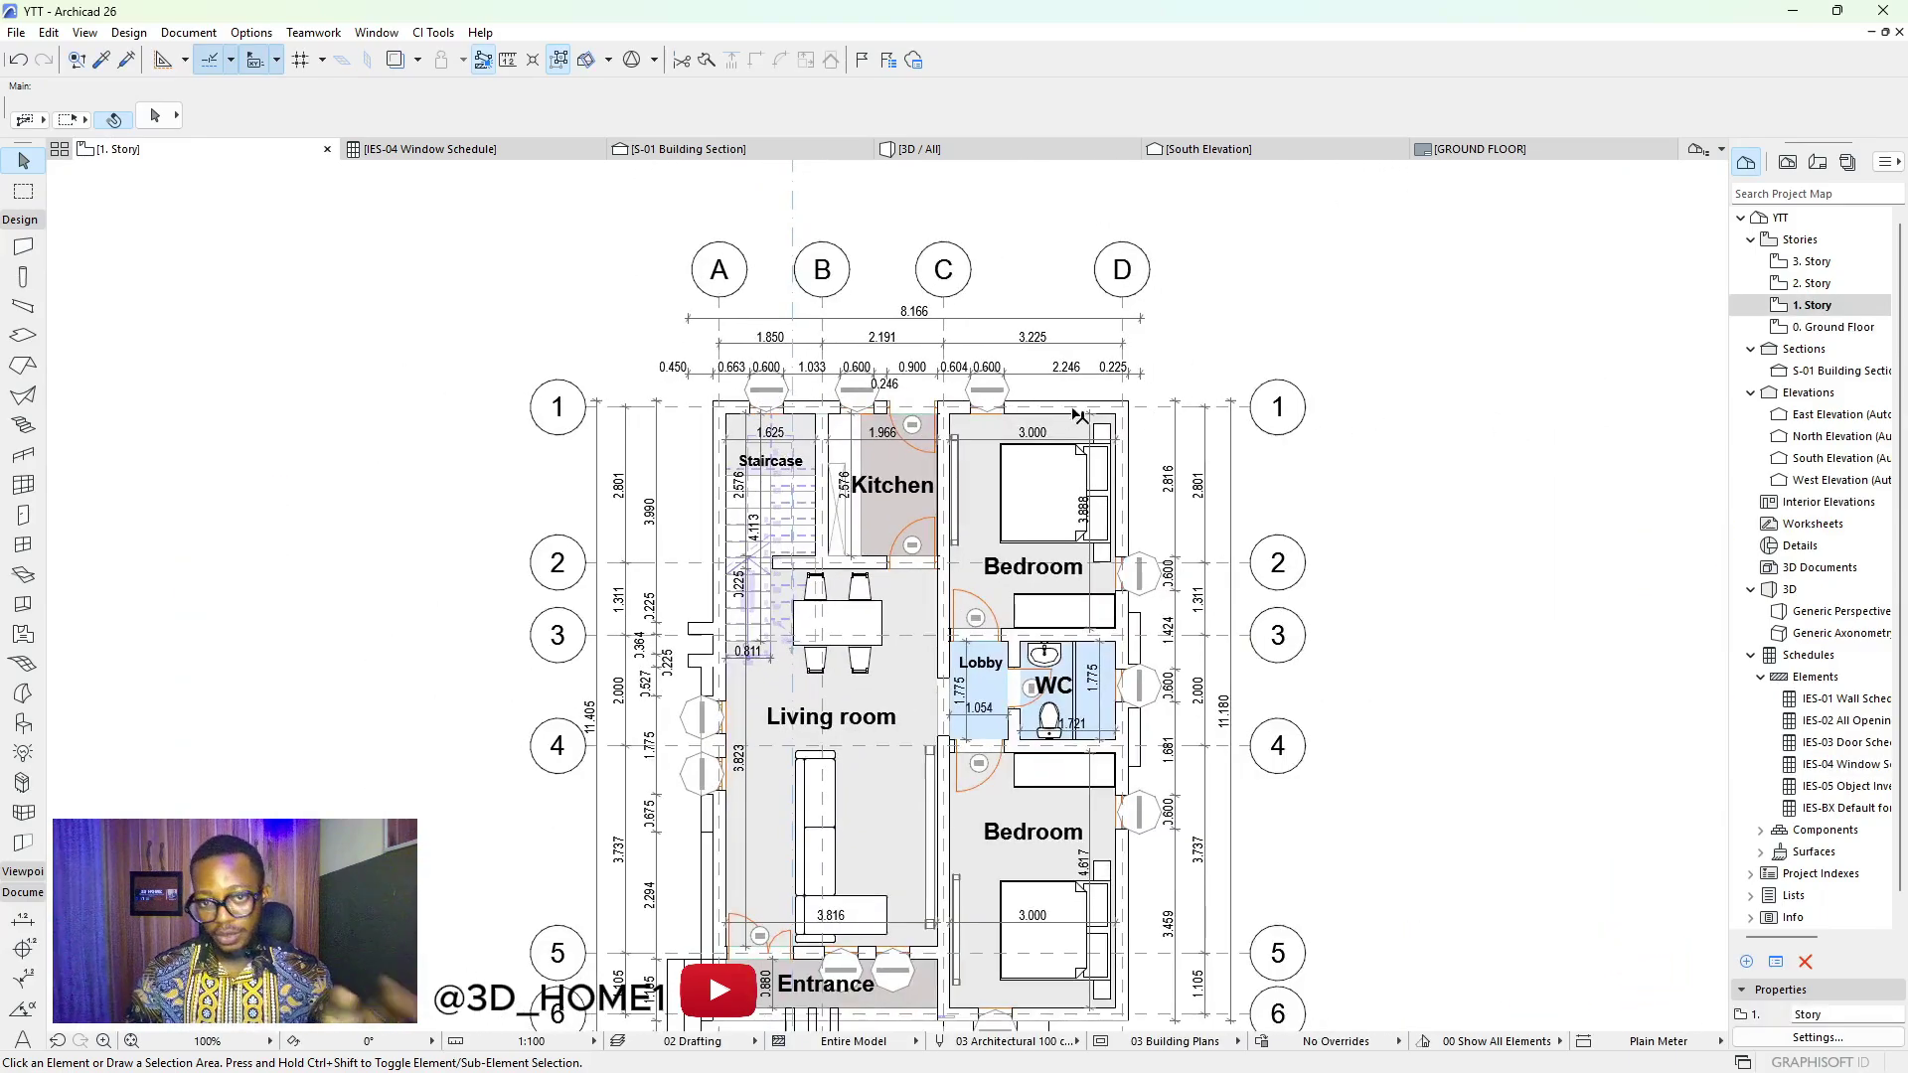
double_click(1872, 768)
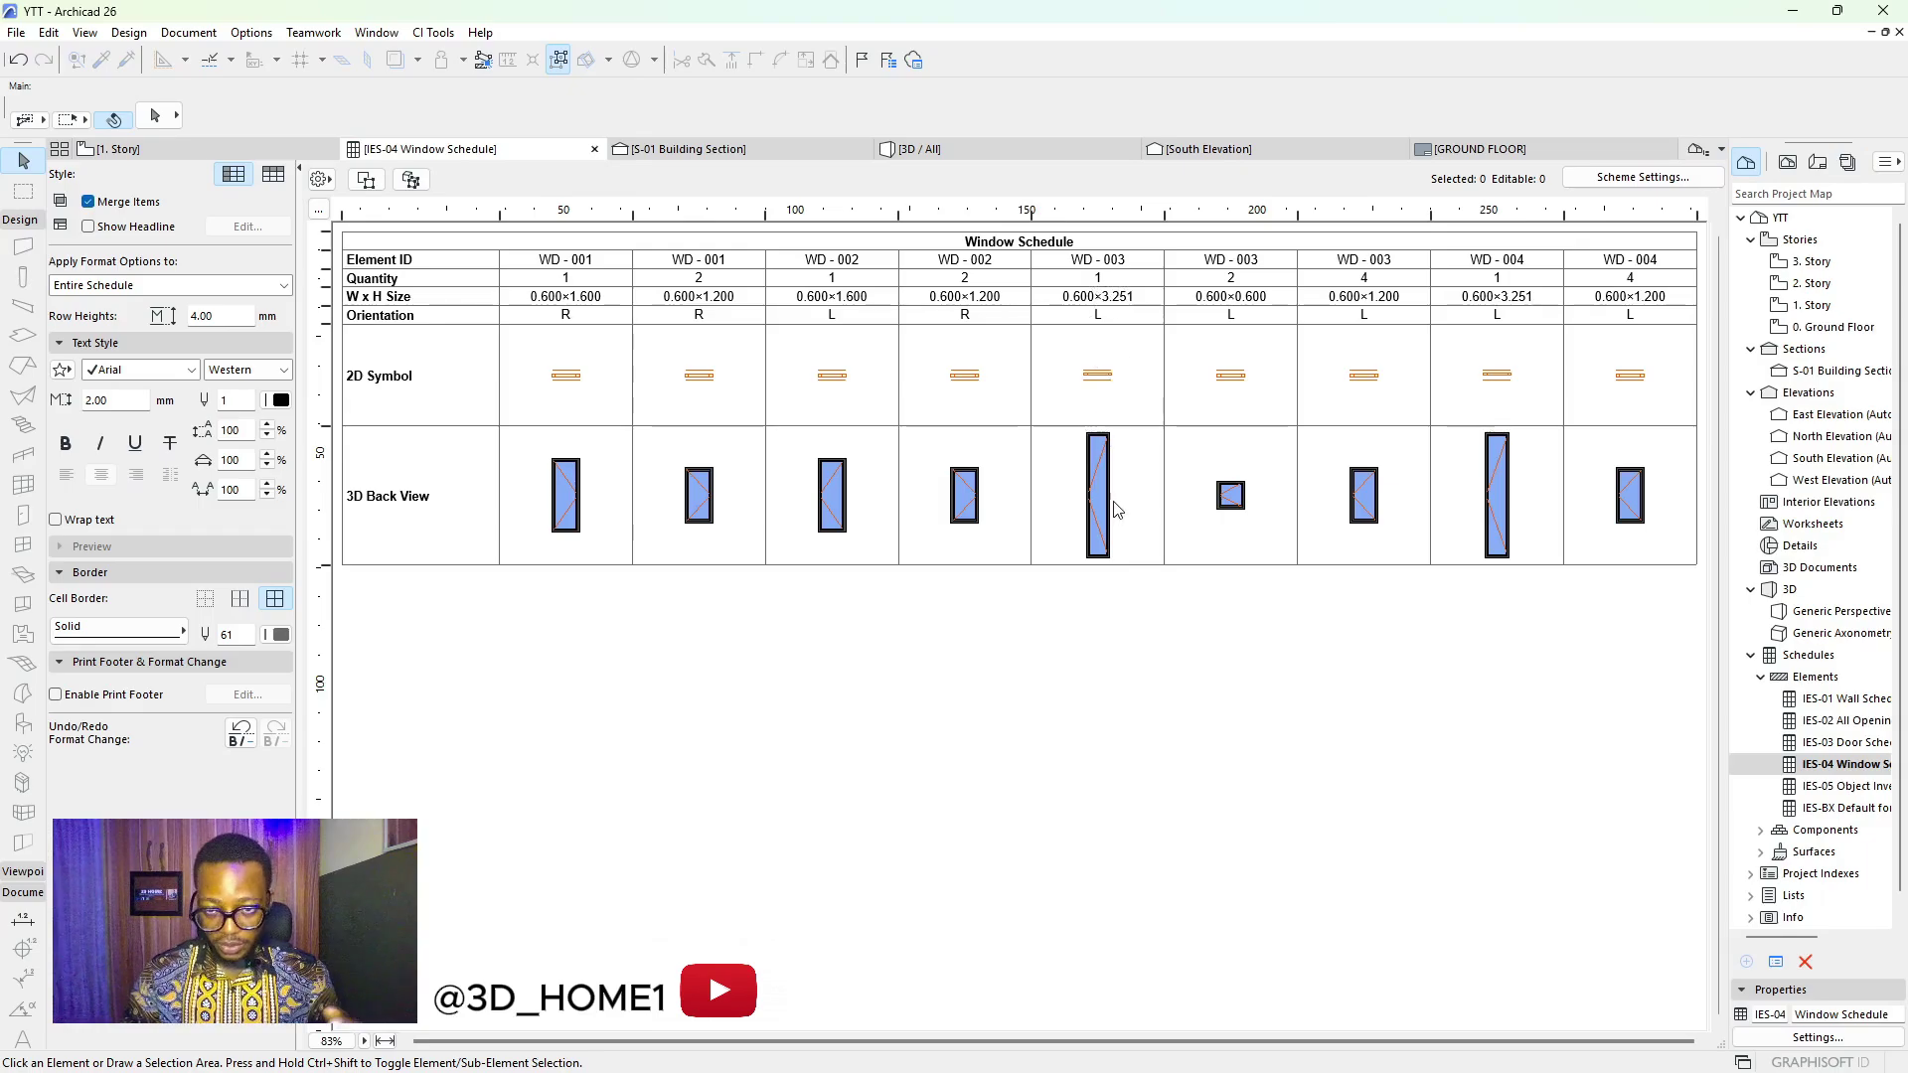
In the scheme's field list, move 3D Back View directly below Quantity and Nominal W x H Size to the end
click(1645, 177)
click(1000, 636)
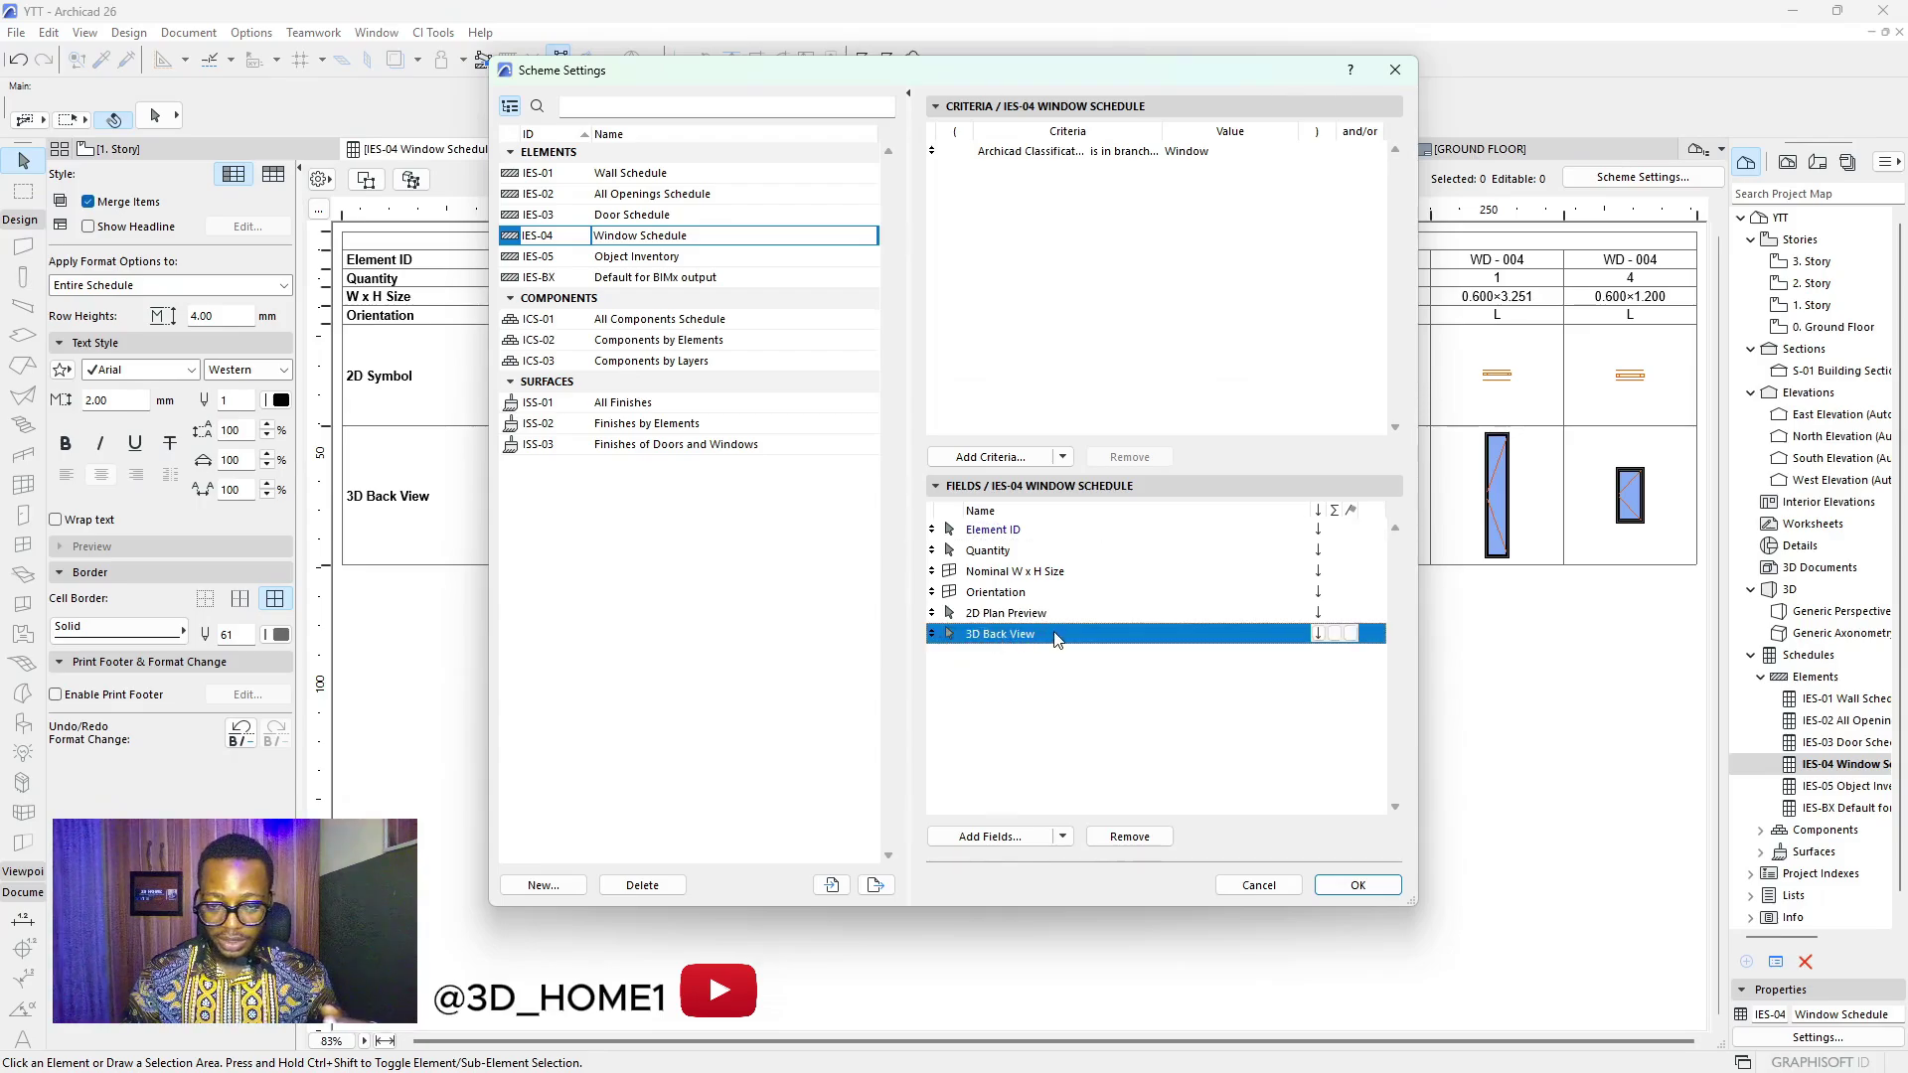
drag(1055, 638, 1056, 563)
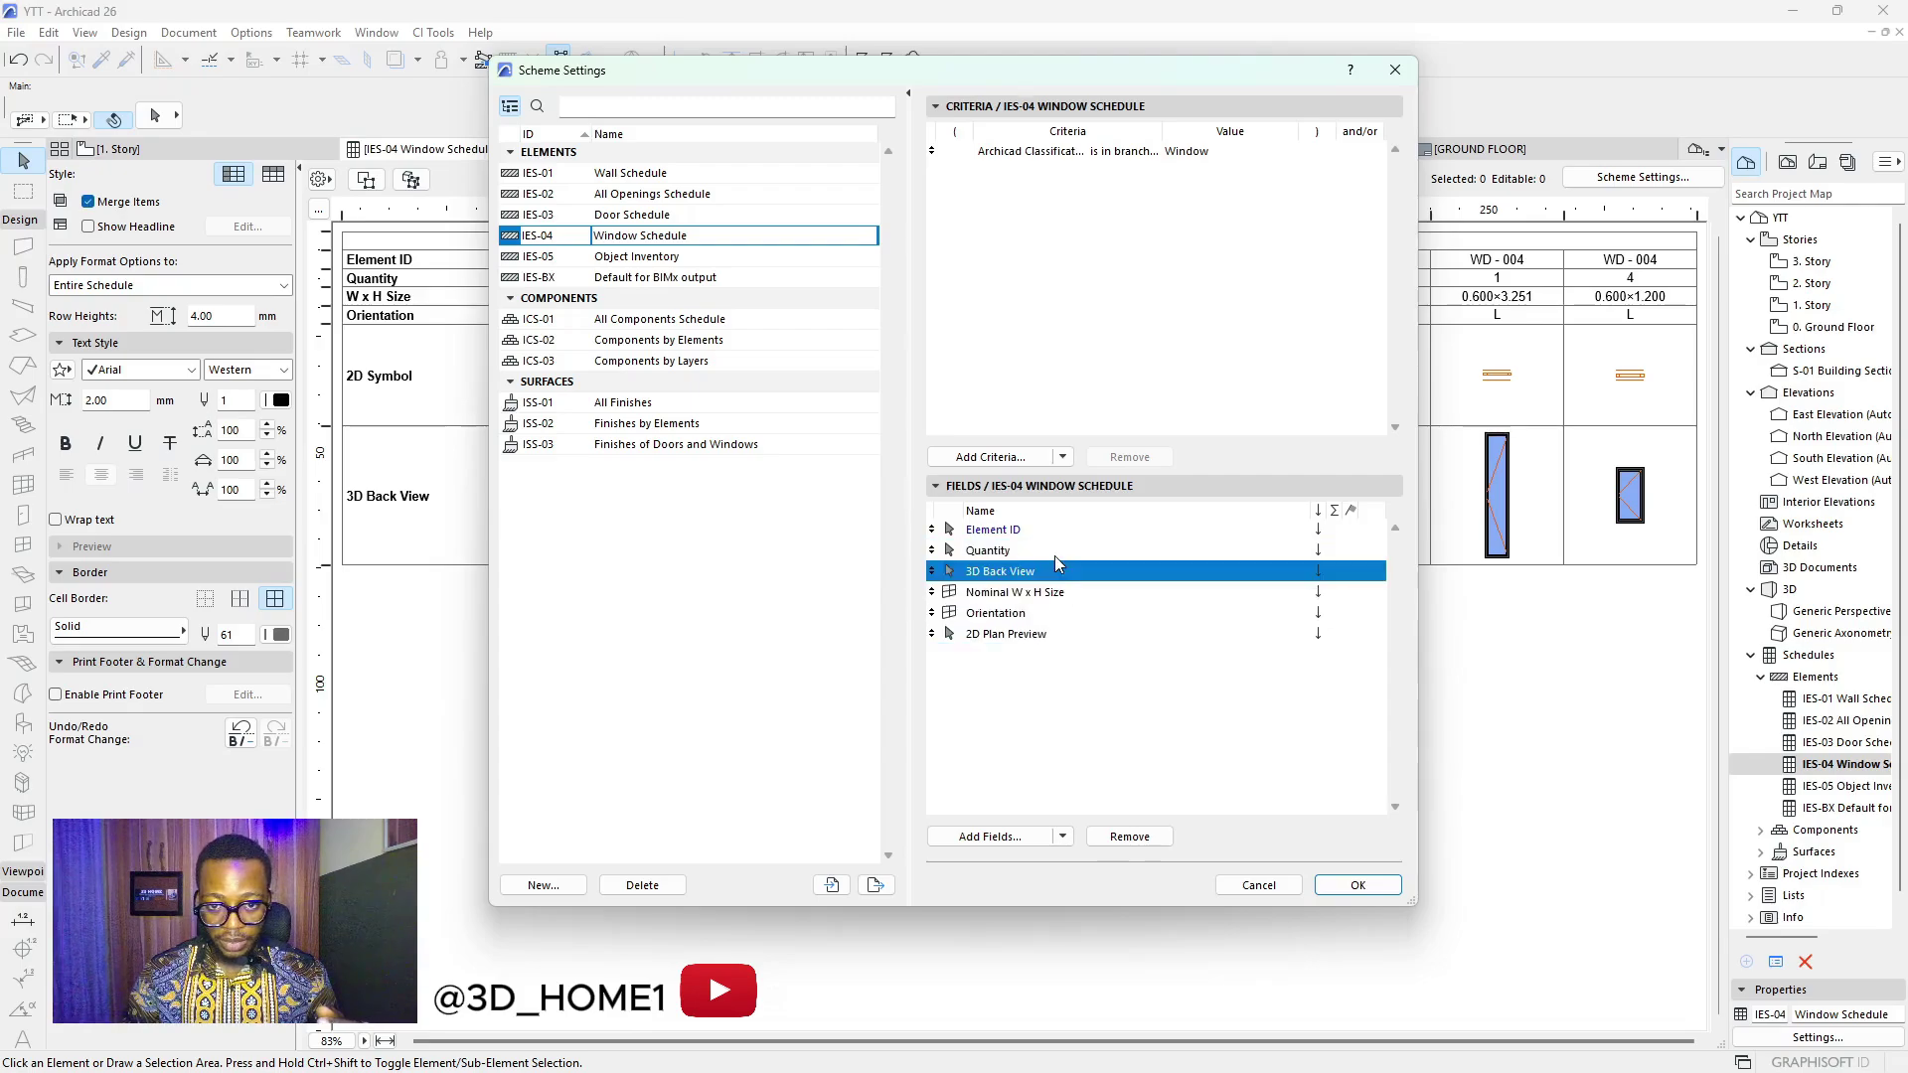
click(1024, 636)
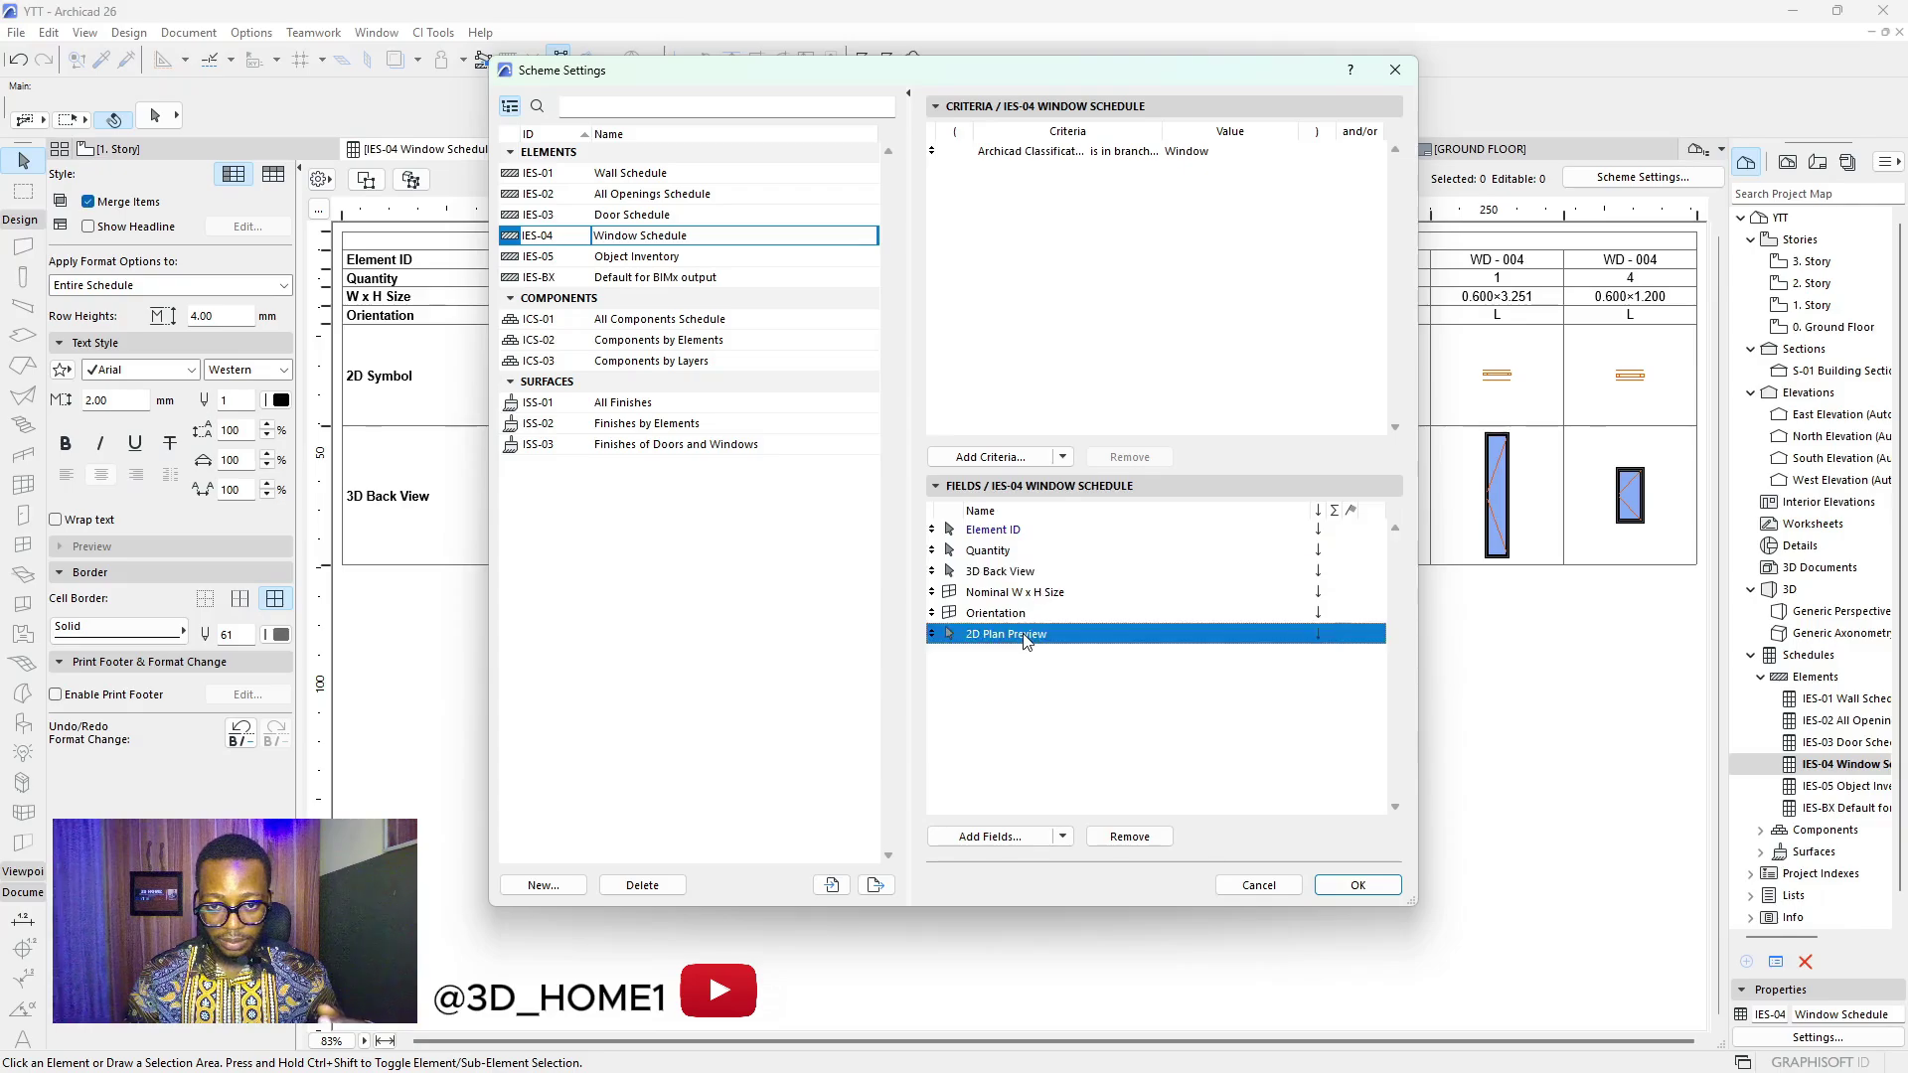
drag(1069, 641, 1038, 586)
click(1007, 642)
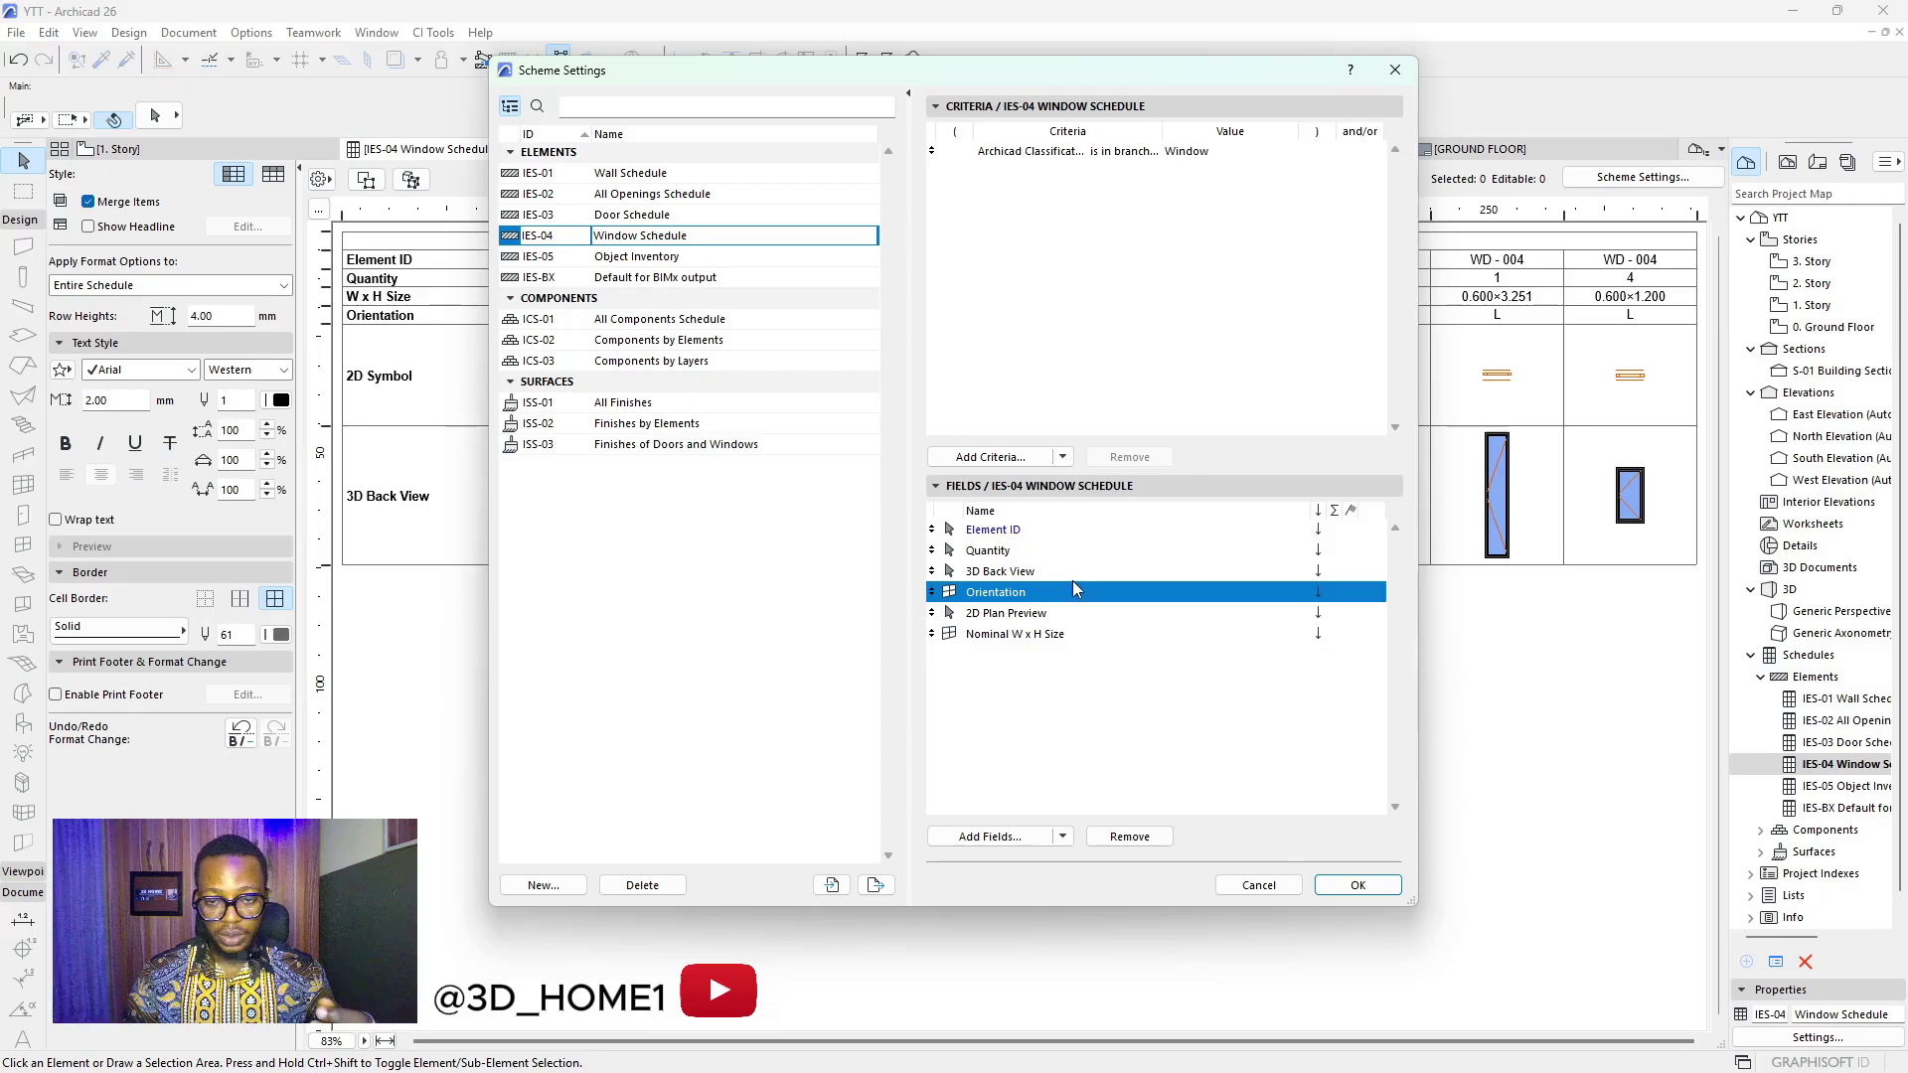
Move the Quantity field between 2D Plan Preview and Nominal W x H Size and apply the new field order
click(1019, 550)
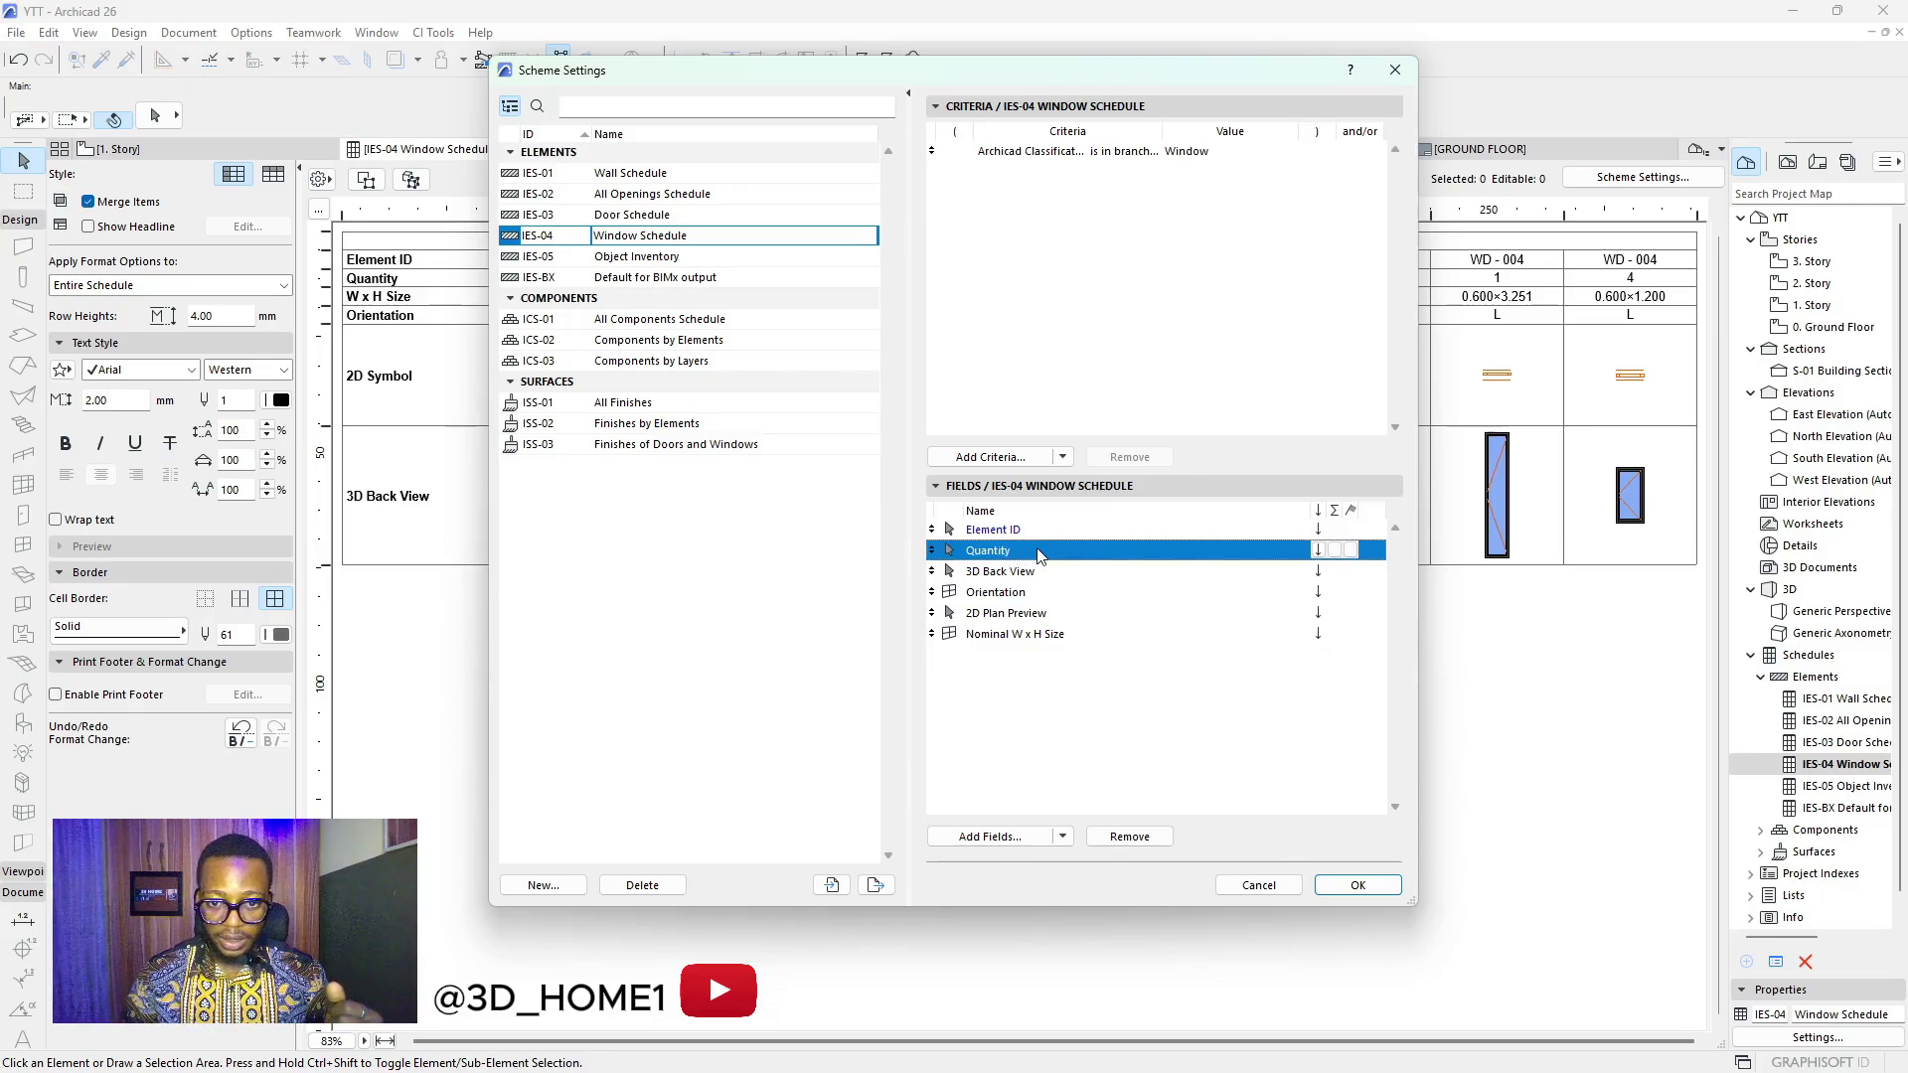
drag(1040, 561, 1038, 633)
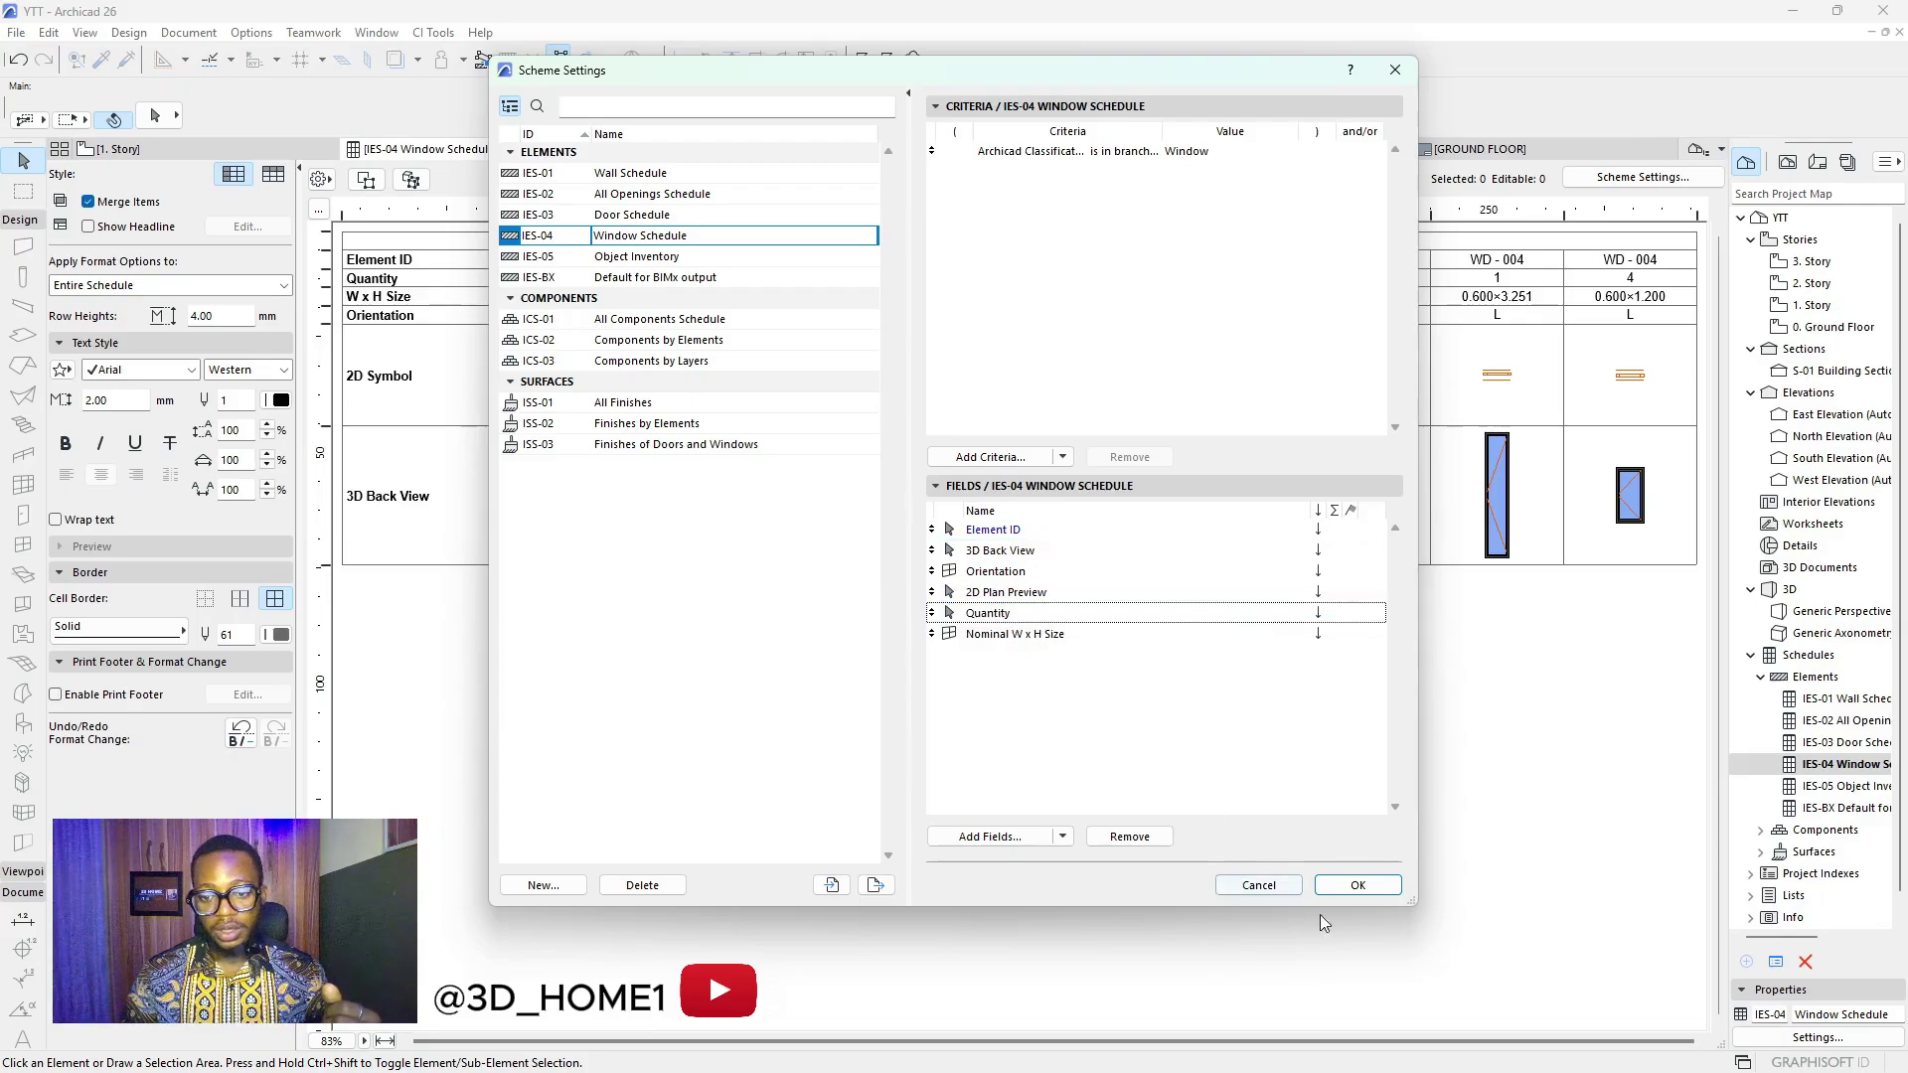
click(1356, 887)
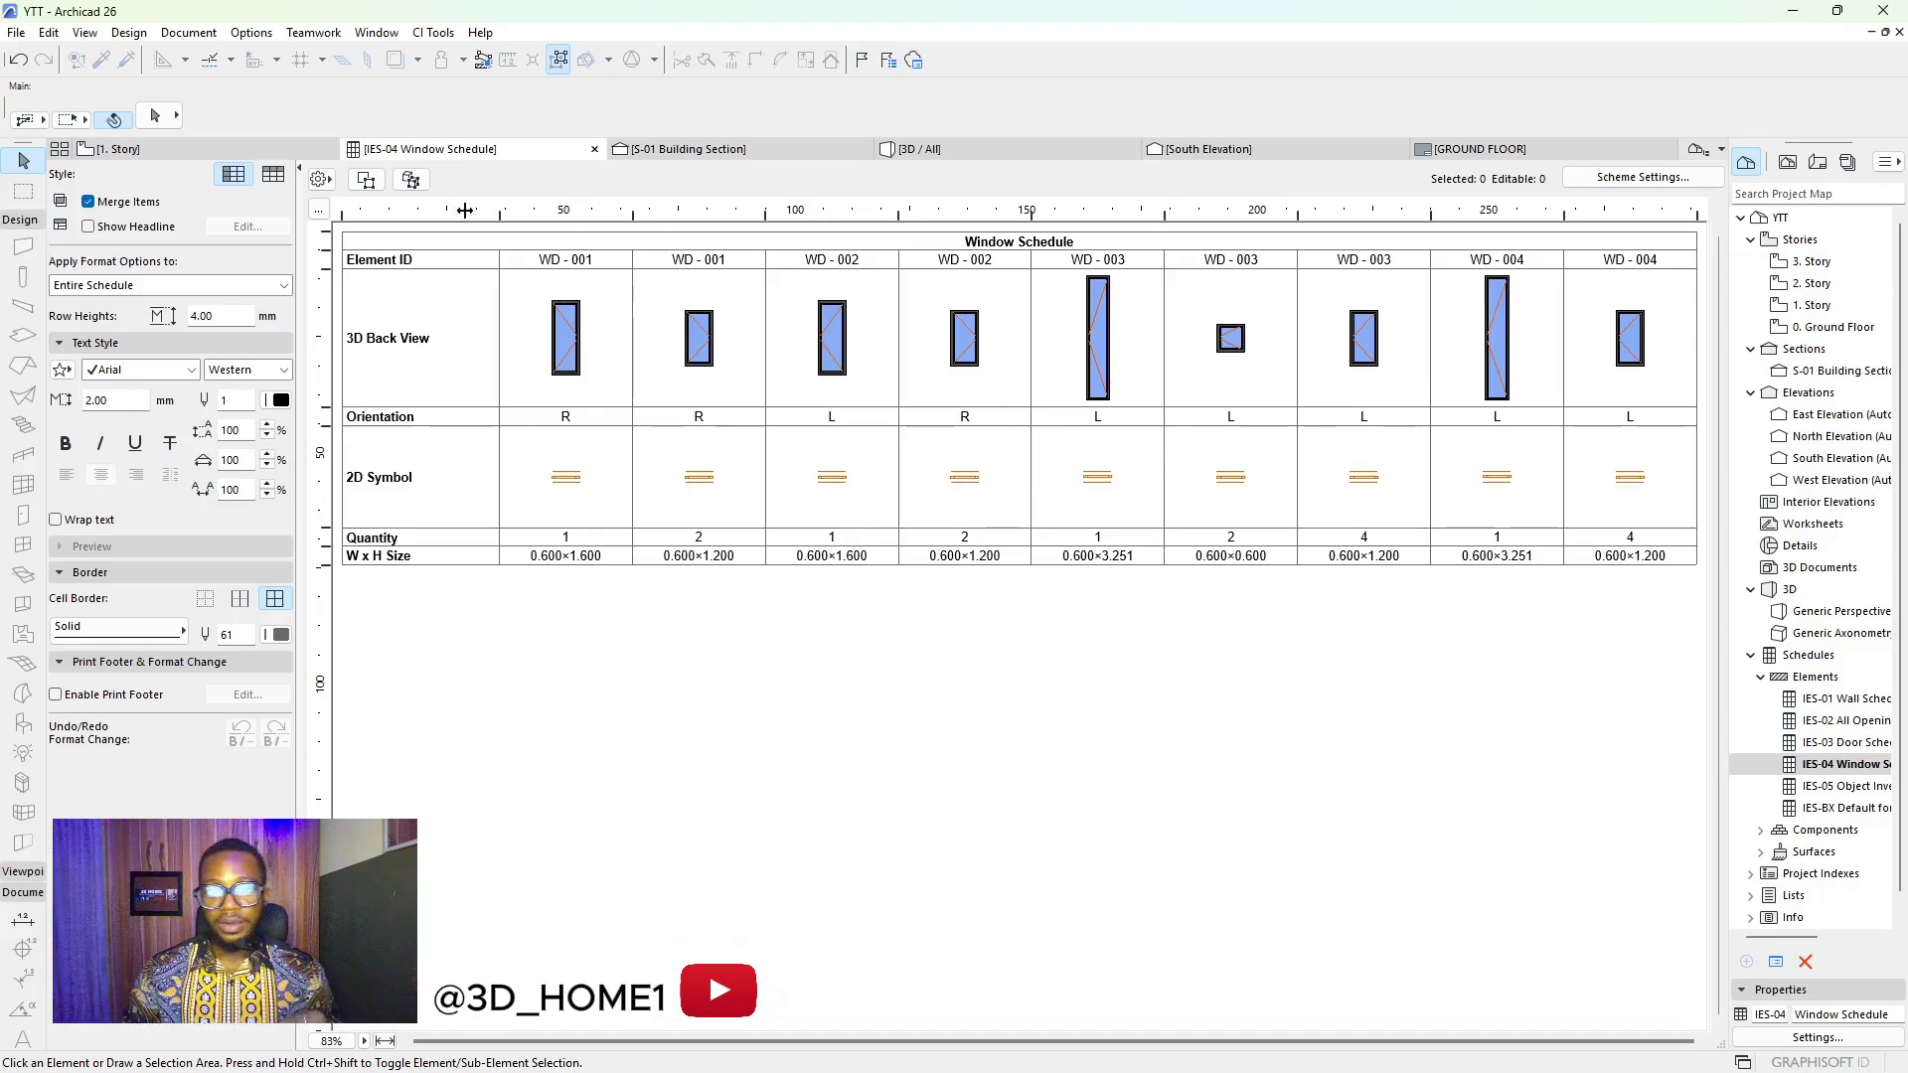
Examine the window IDs in the markers across the 1. Story floor plan, then reopen the window schedule for comparison
click(278, 149)
scroll(790, 387, up, 6)
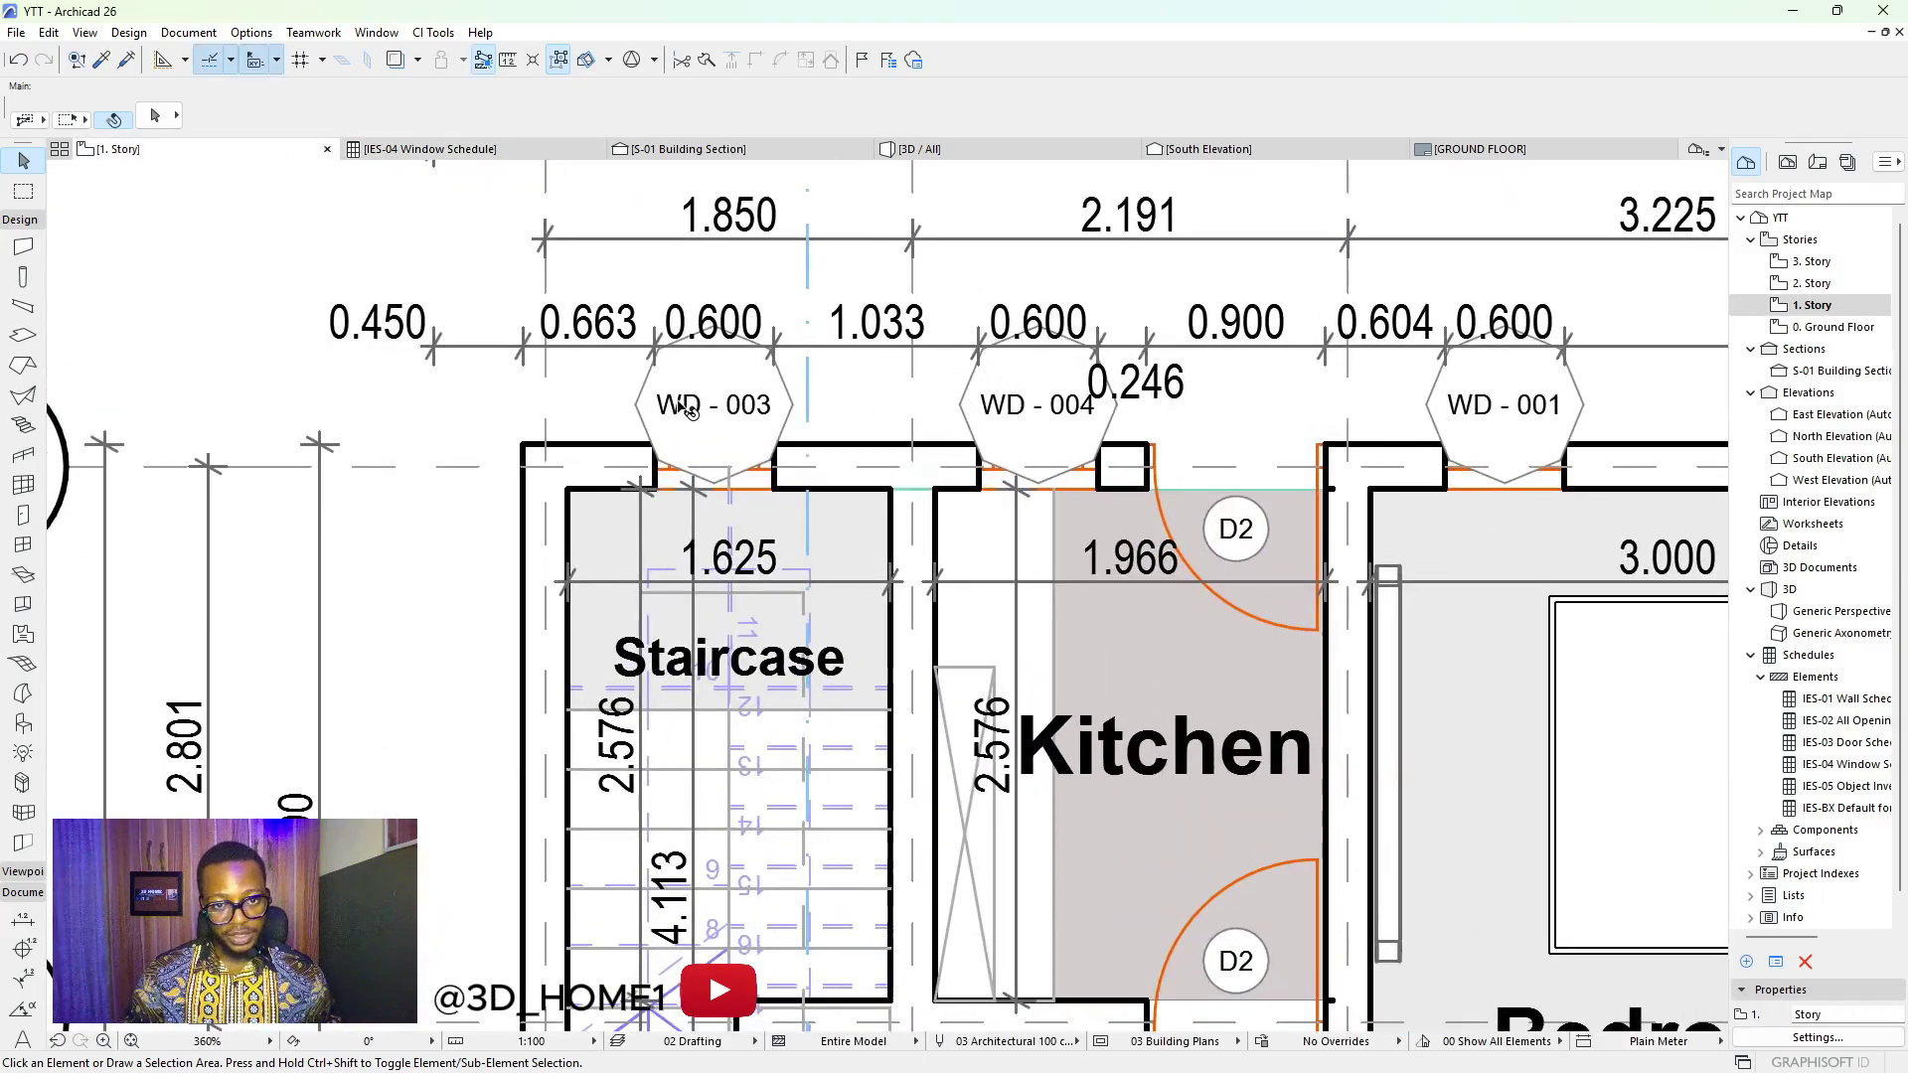
scroll(686, 410, down, 5)
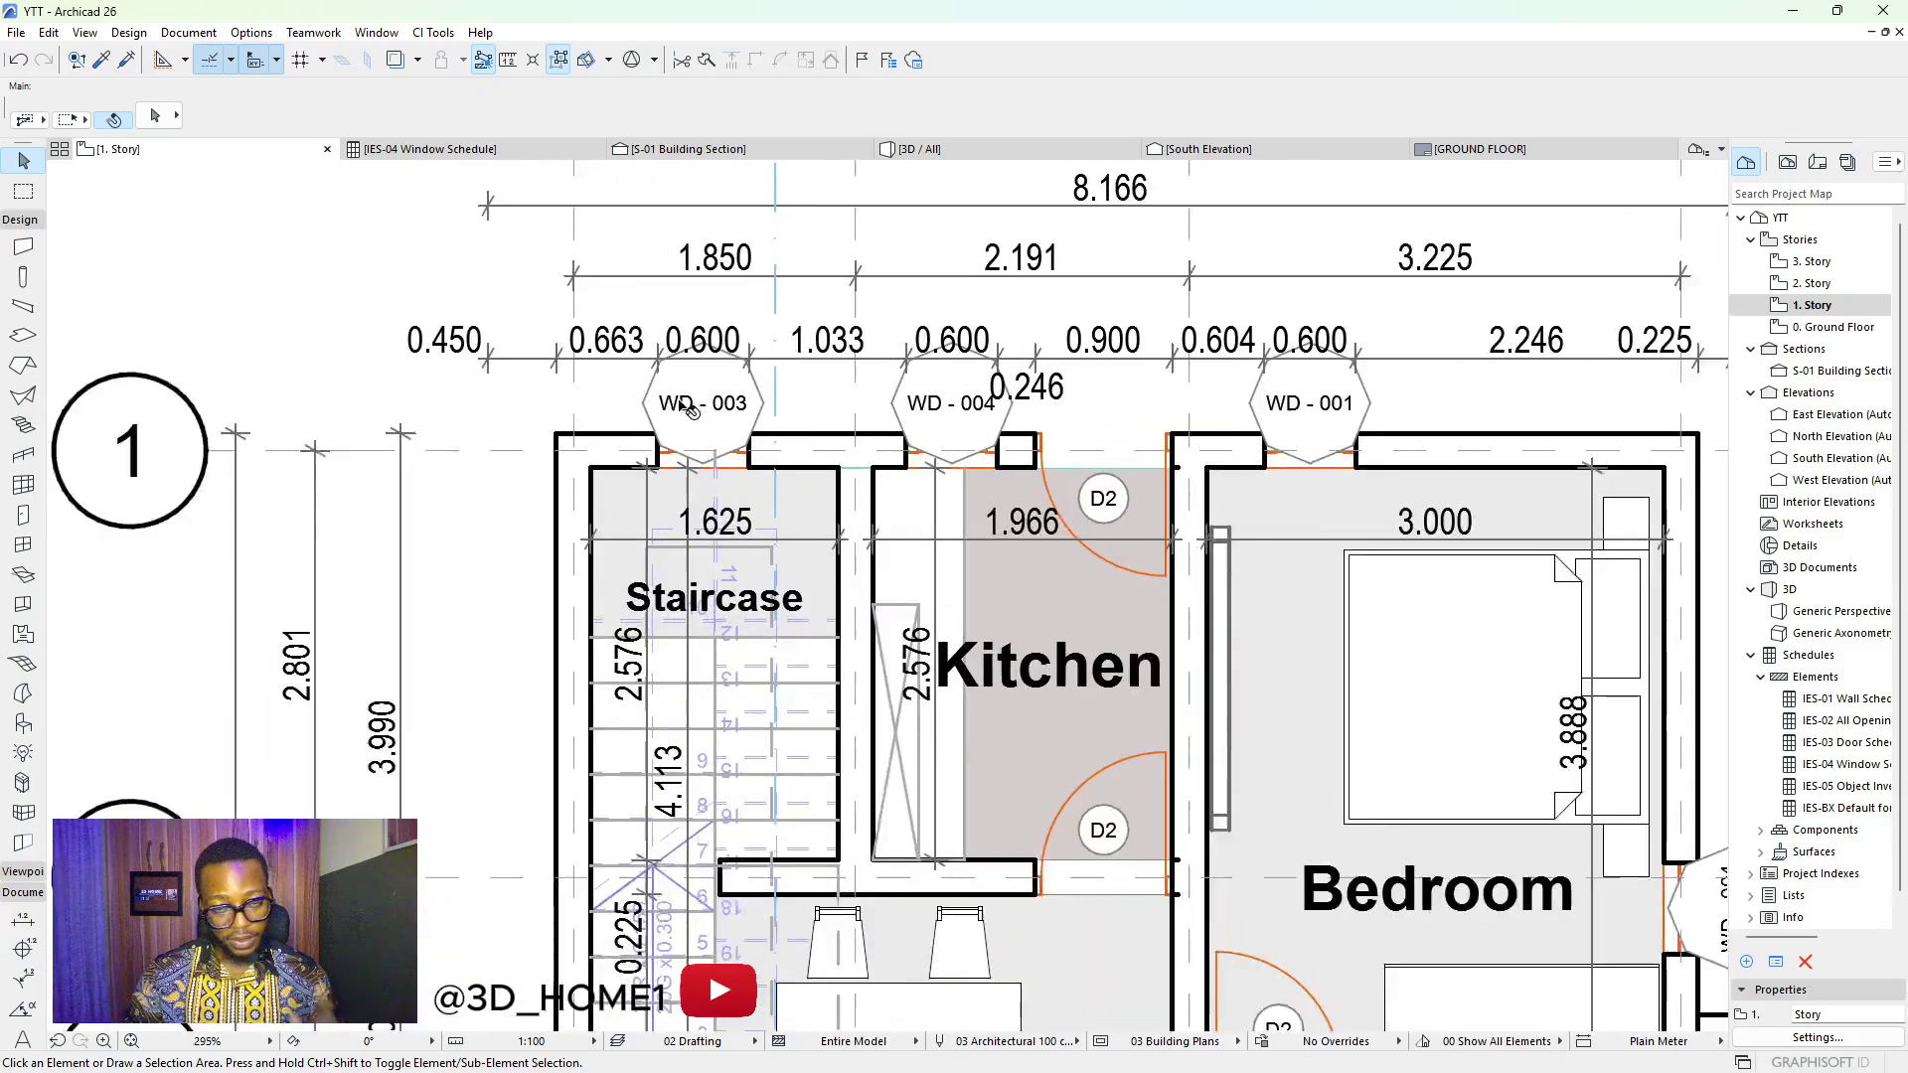
scroll(693, 393, up, 4)
scroll(693, 393, down, 5)
scroll(691, 392, up, 5)
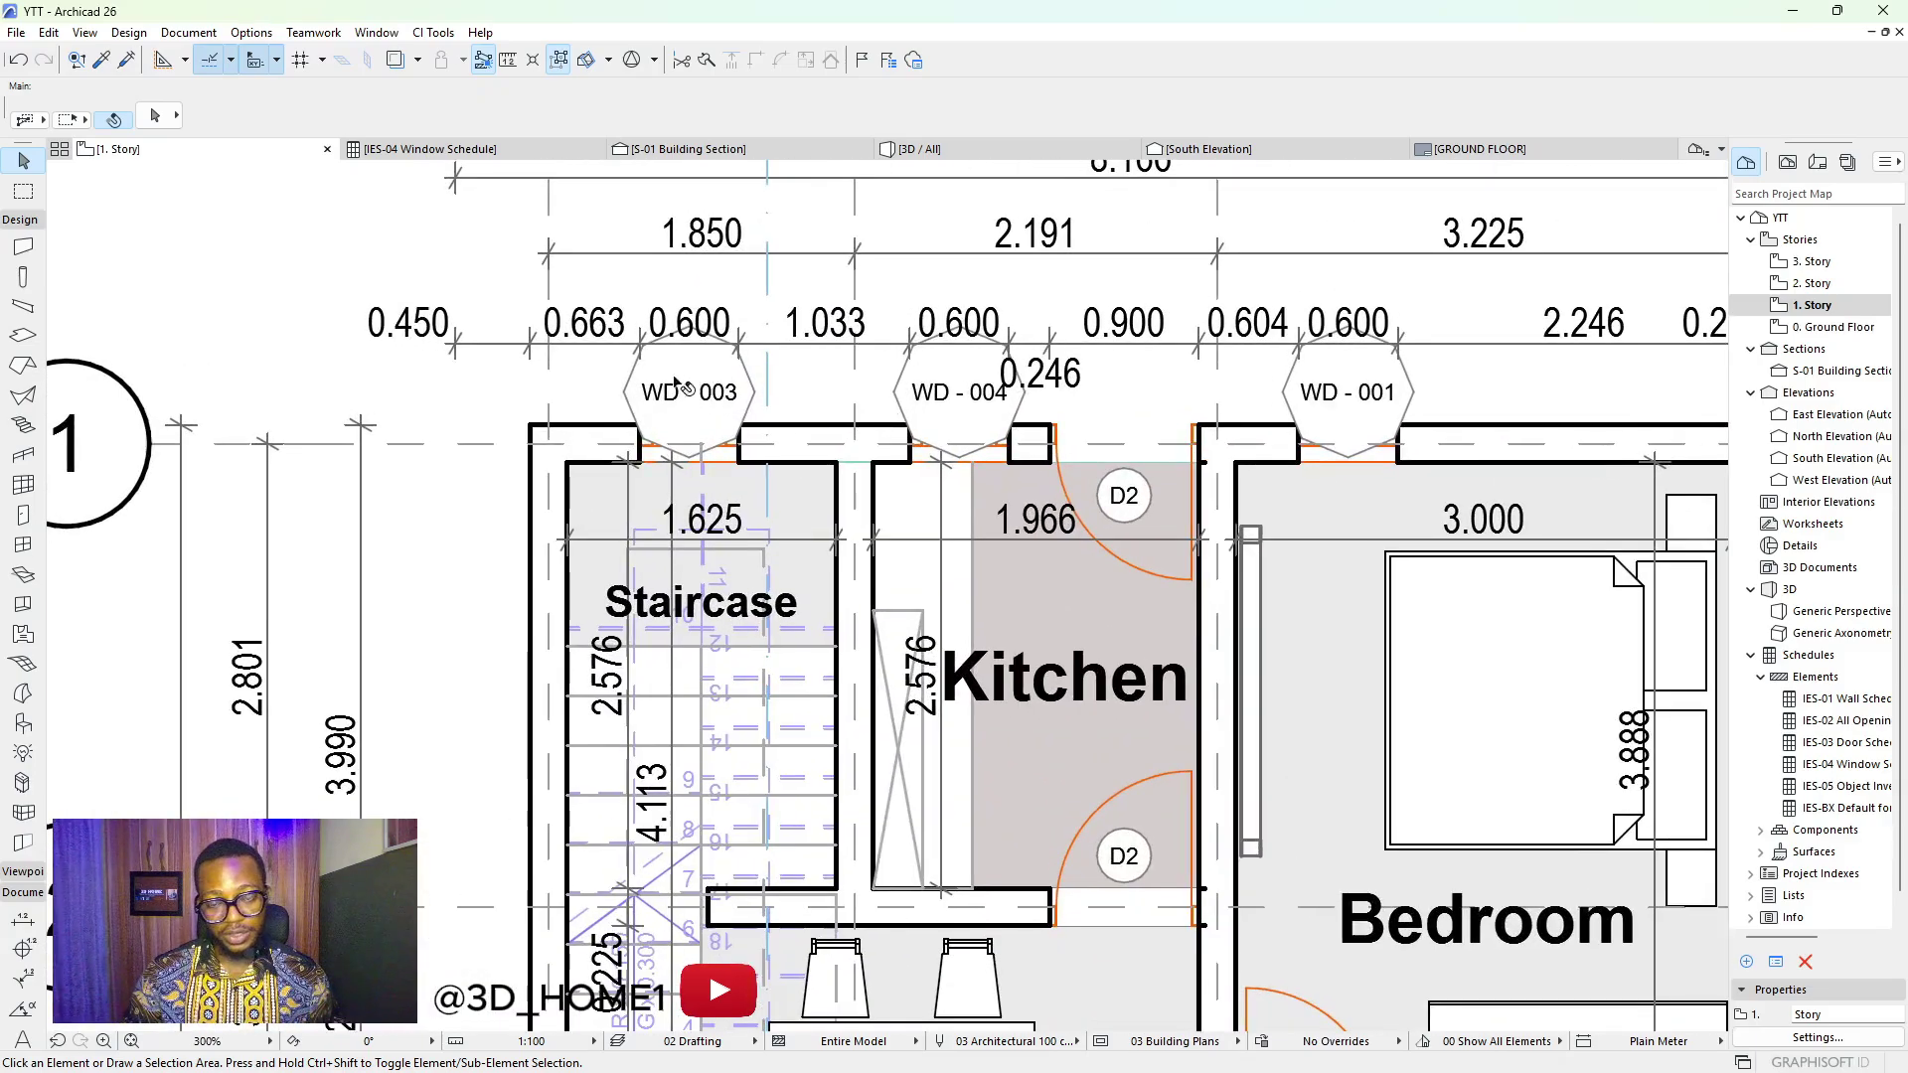
scroll(689, 398, down, 5)
scroll(689, 415, down, 2)
scroll(691, 403, up, 3)
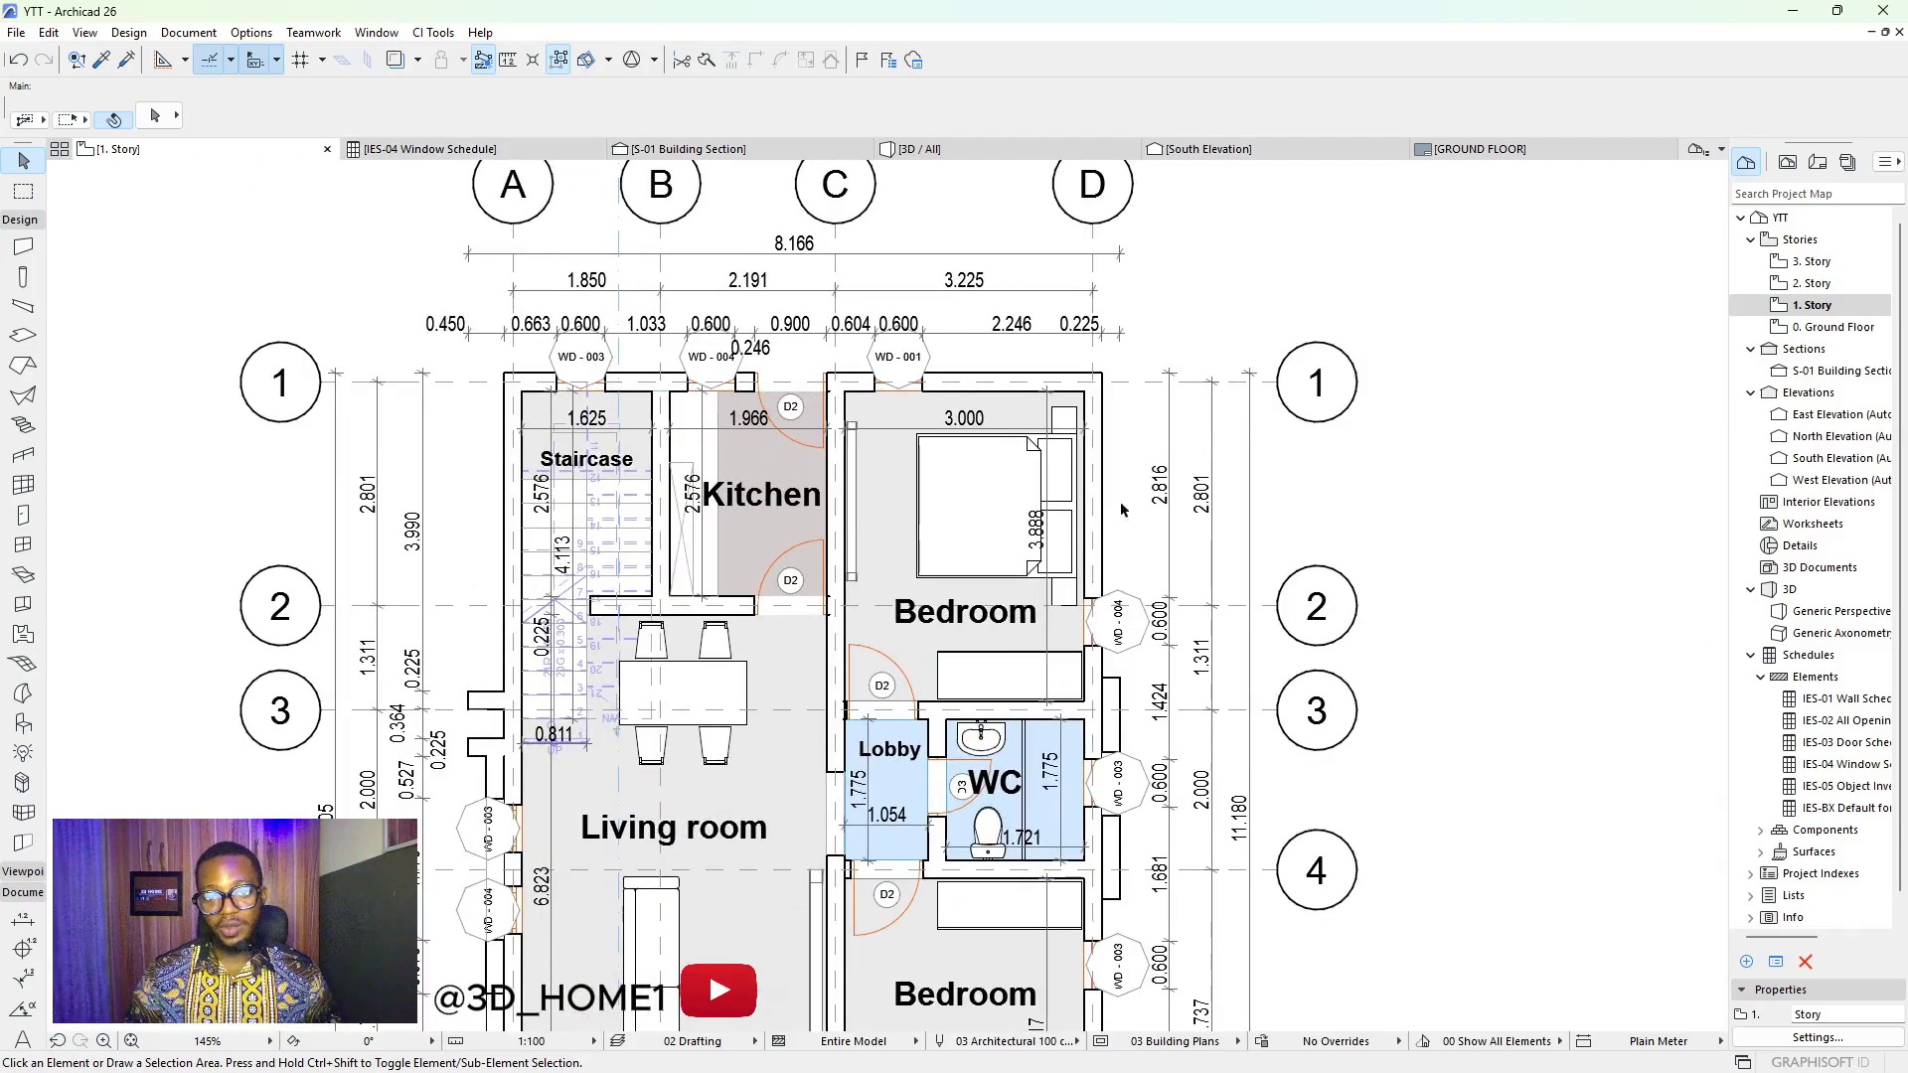
scroll(760, 408, down, 4)
scroll(760, 407, up, 5)
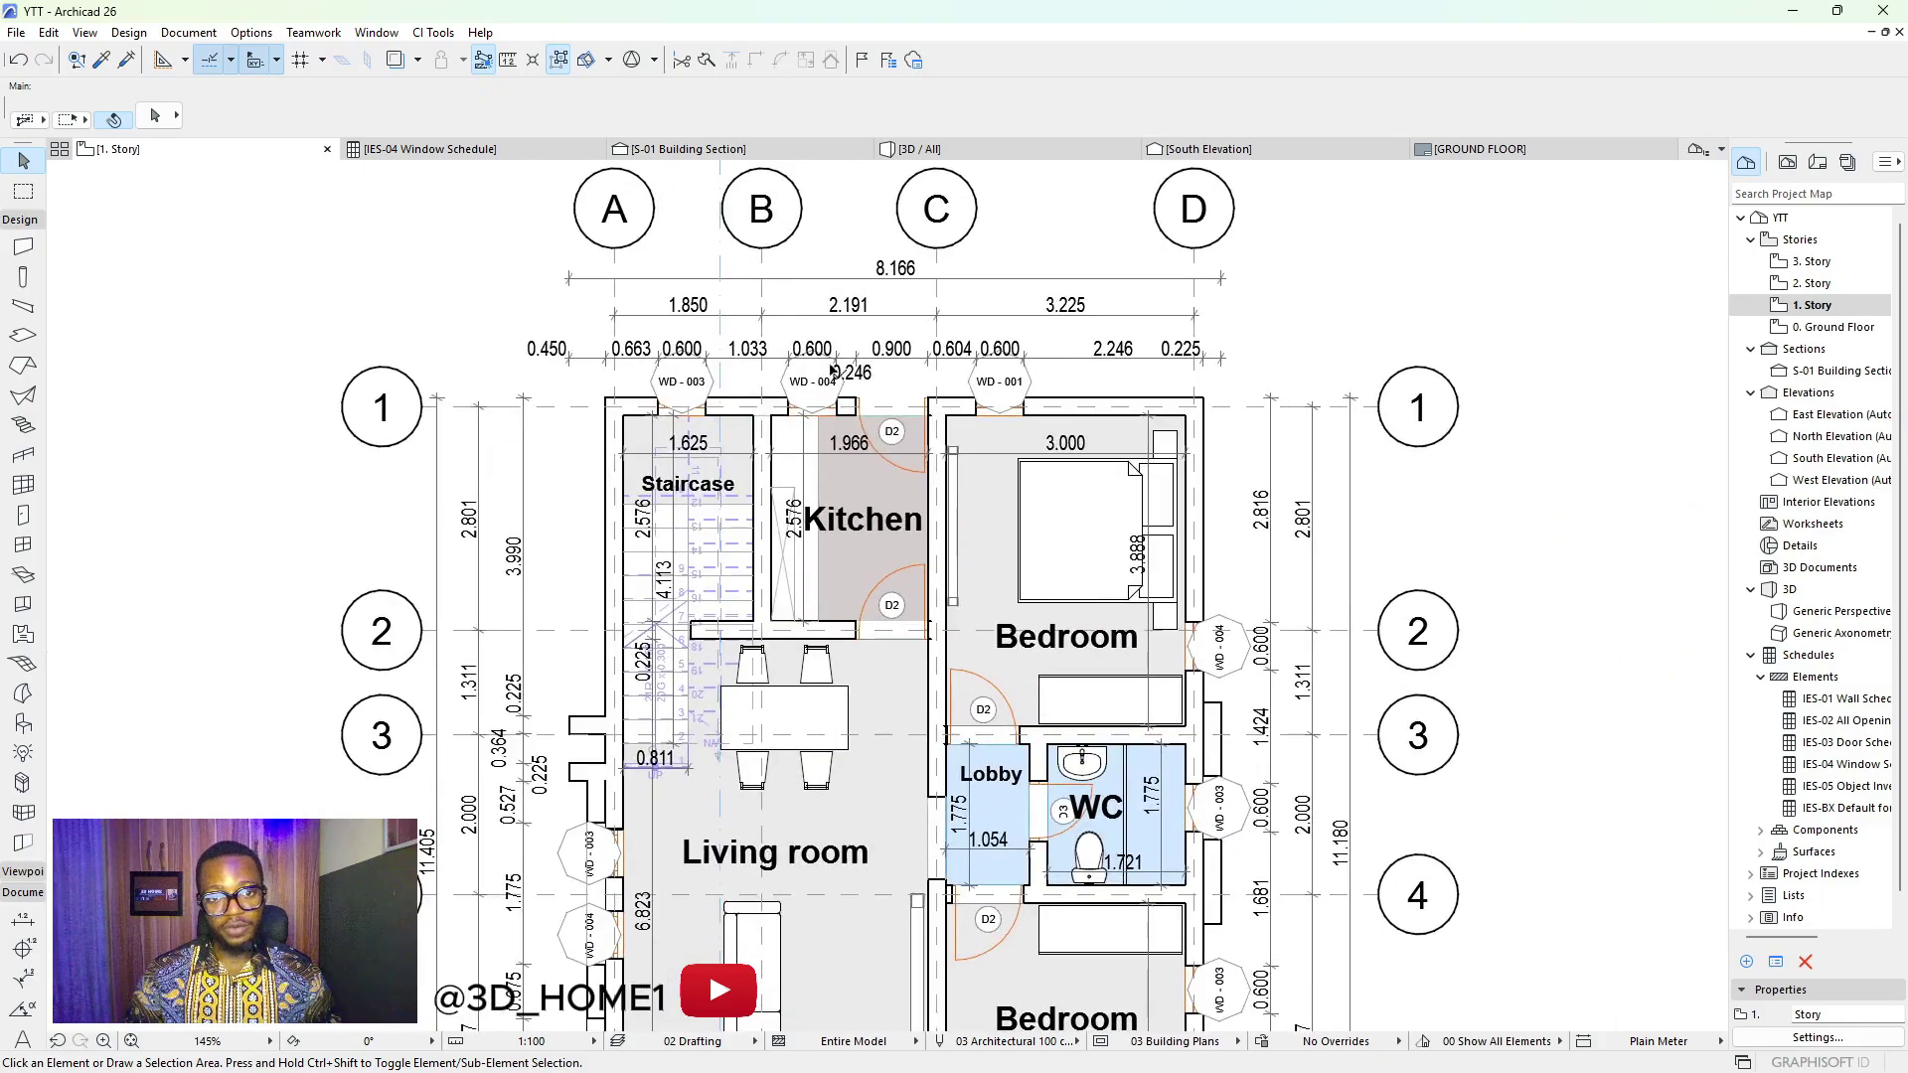
scroll(792, 408, down, 4)
scroll(973, 368, down, 4)
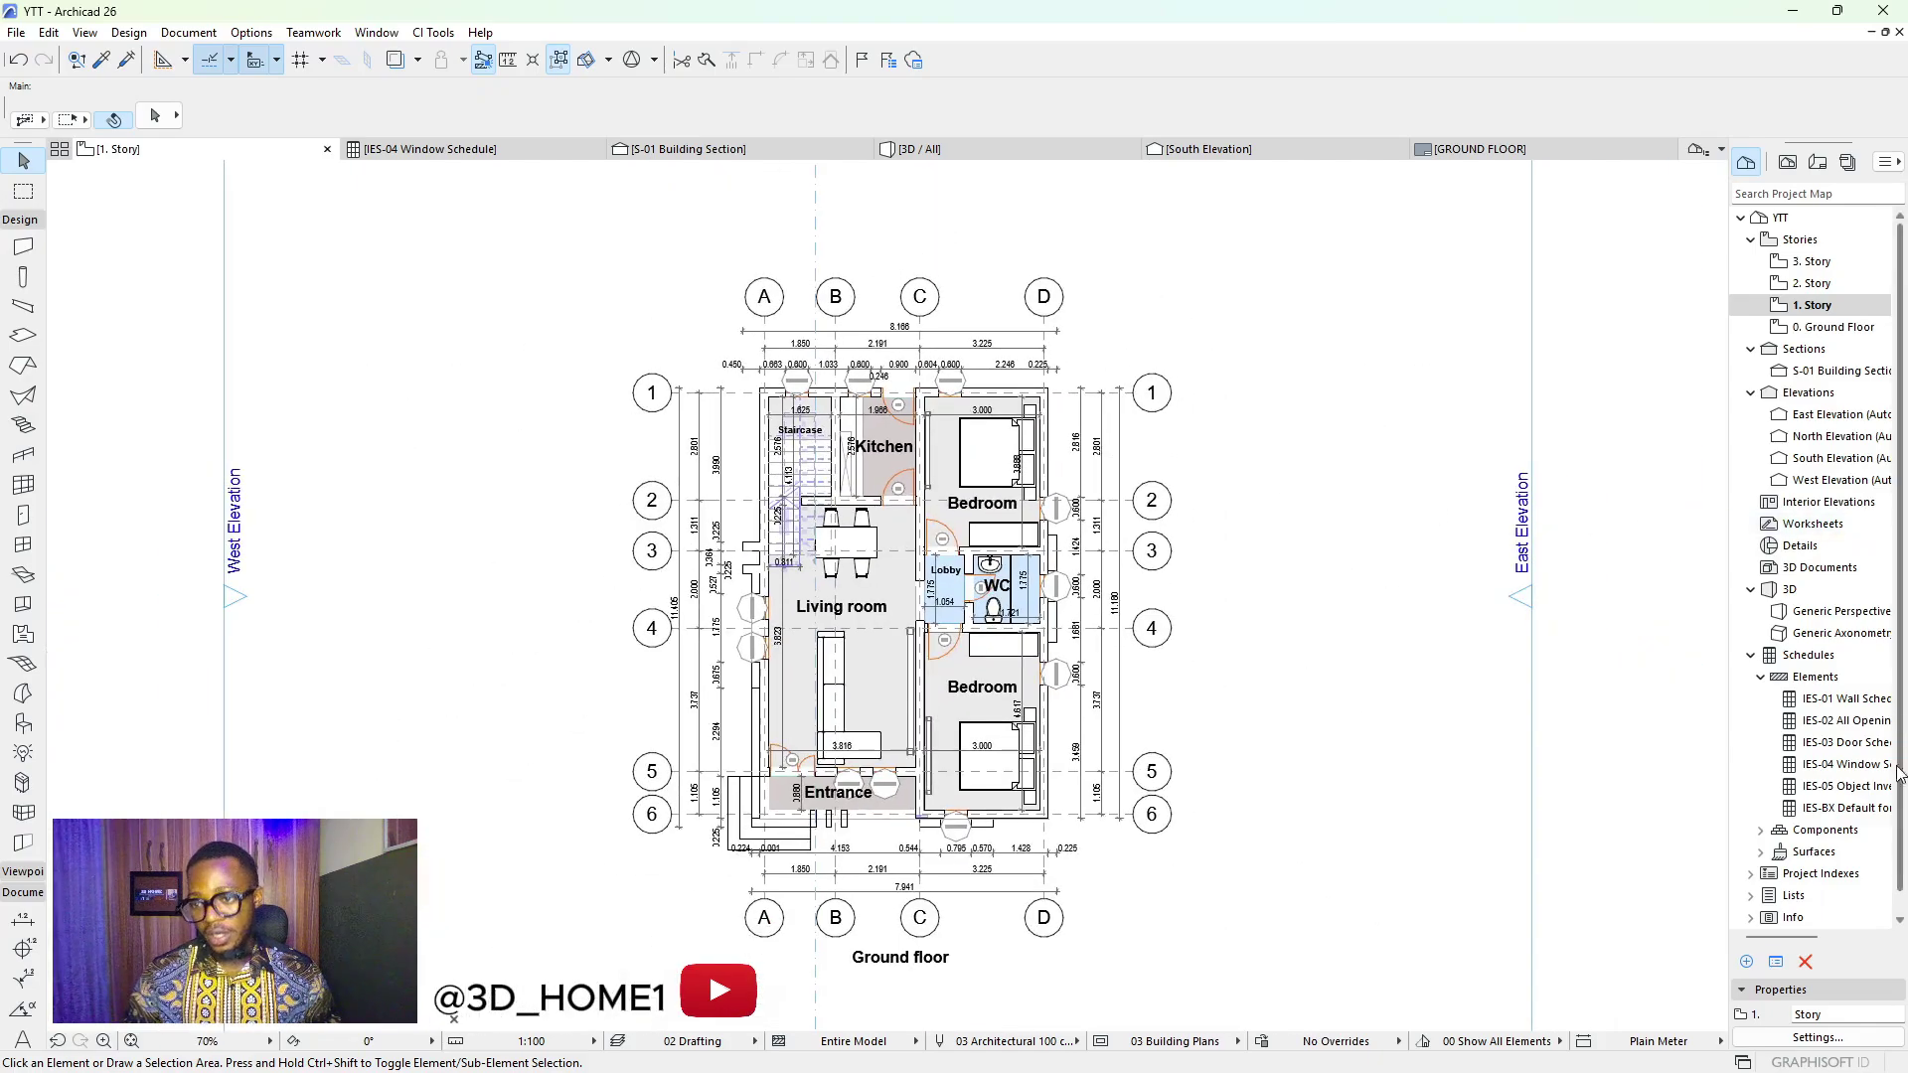
double_click(1849, 763)
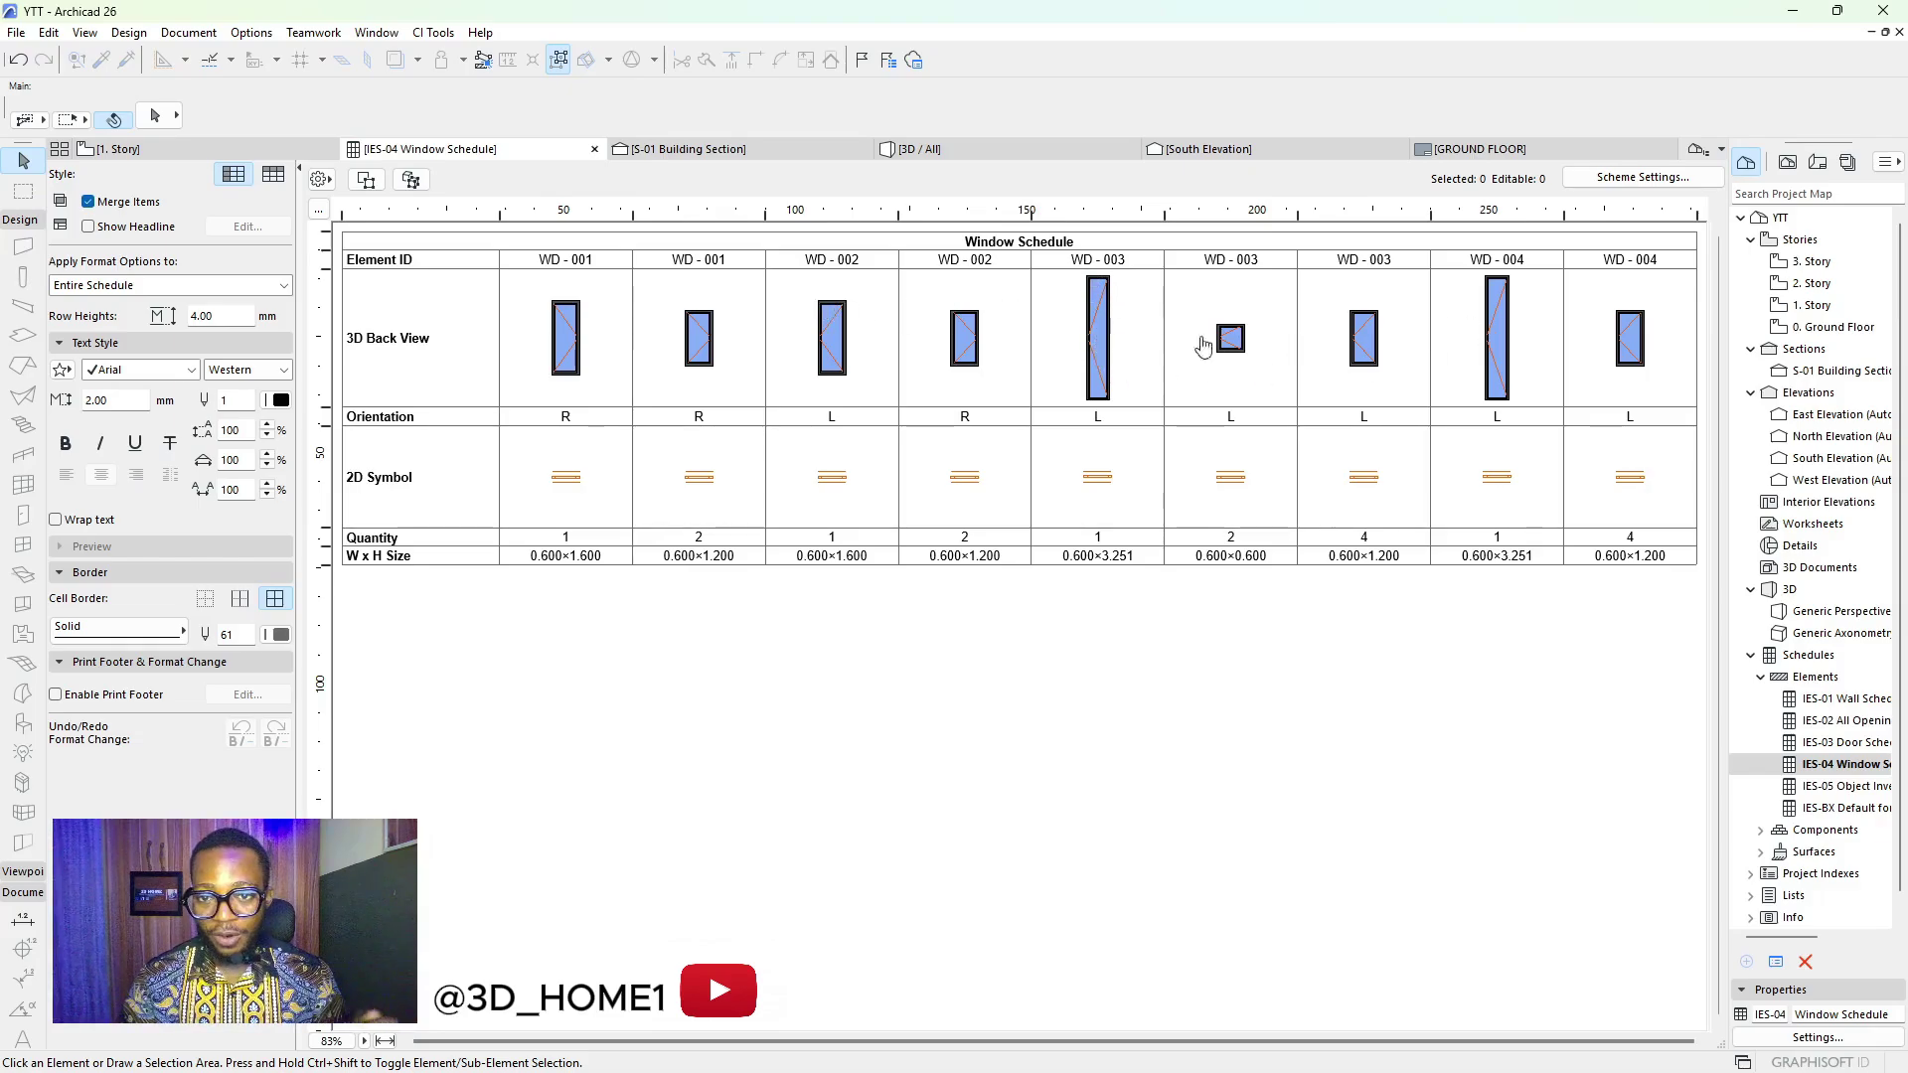
Set the Element ID of both 0.600×3.251 windows in the window schedule to W1
click(1102, 326)
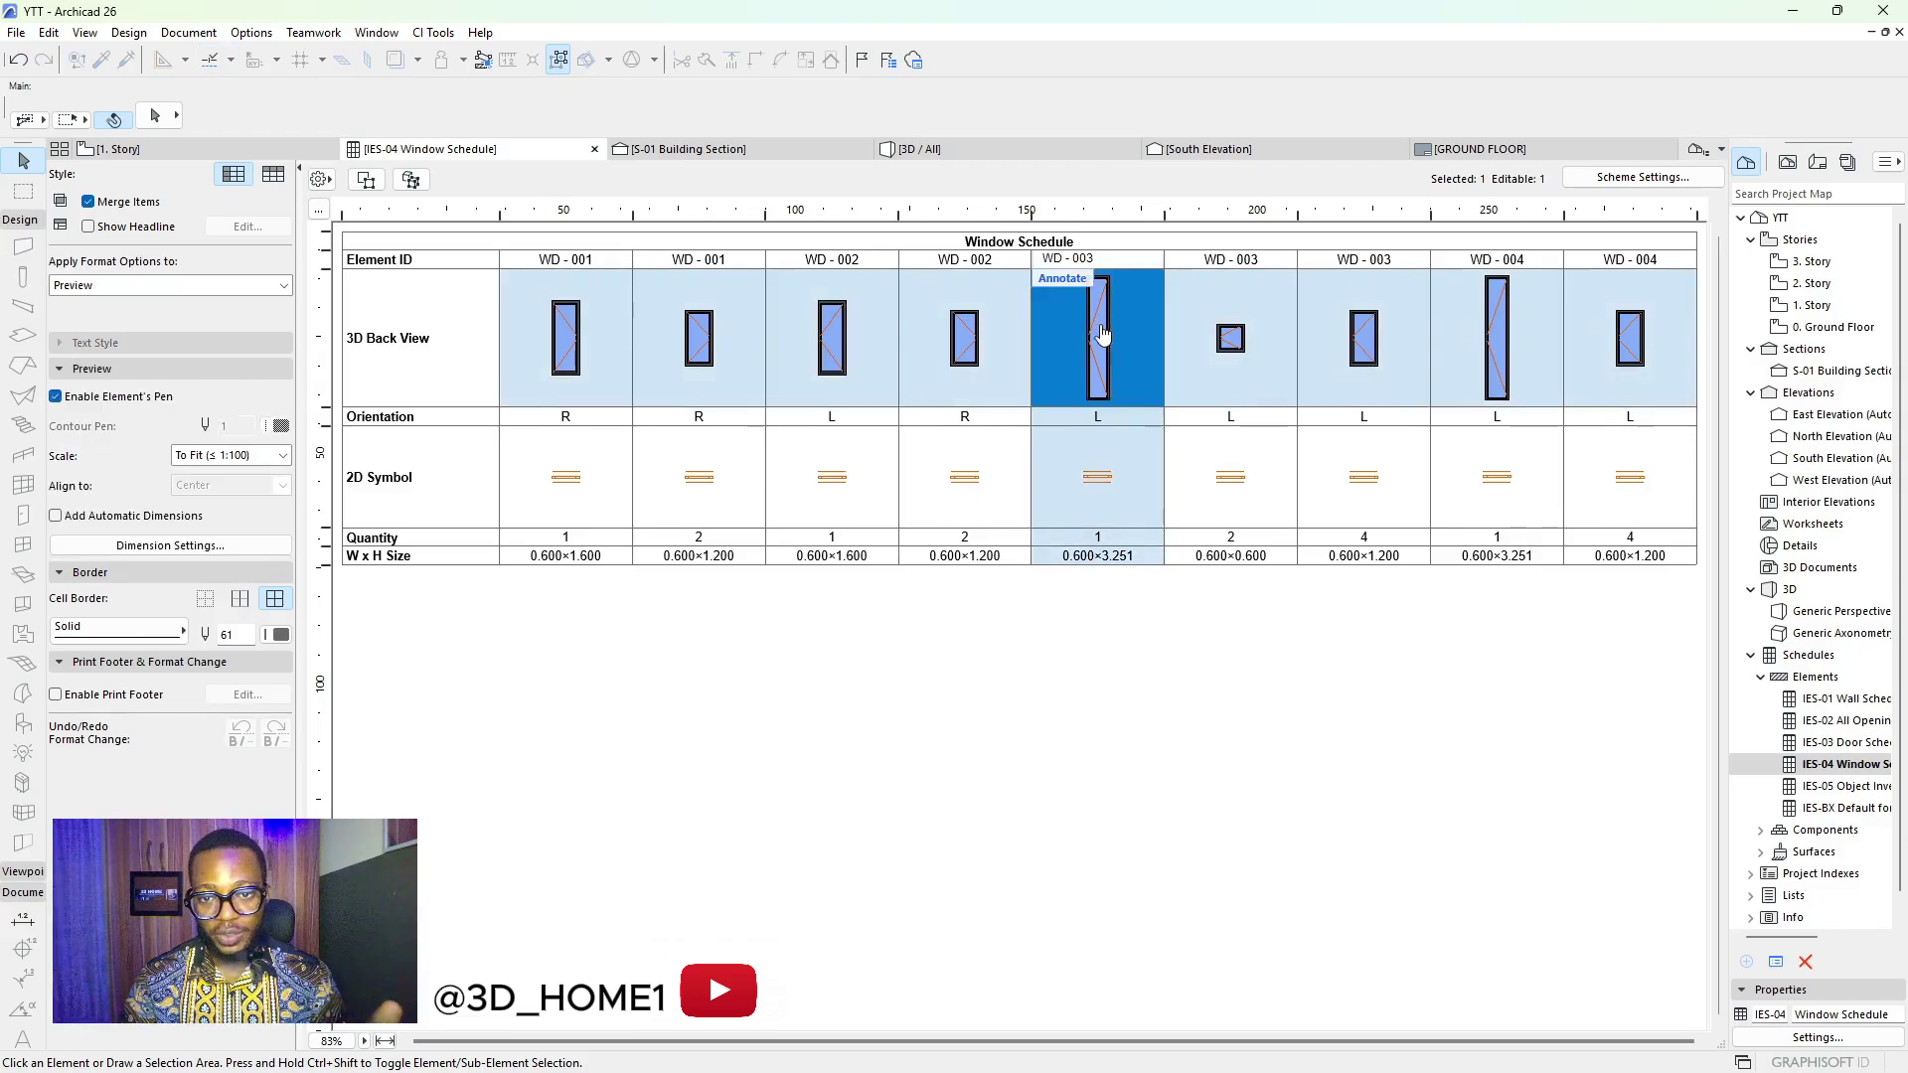
click(1100, 260)
drag(1095, 259, 1056, 273)
text(1)
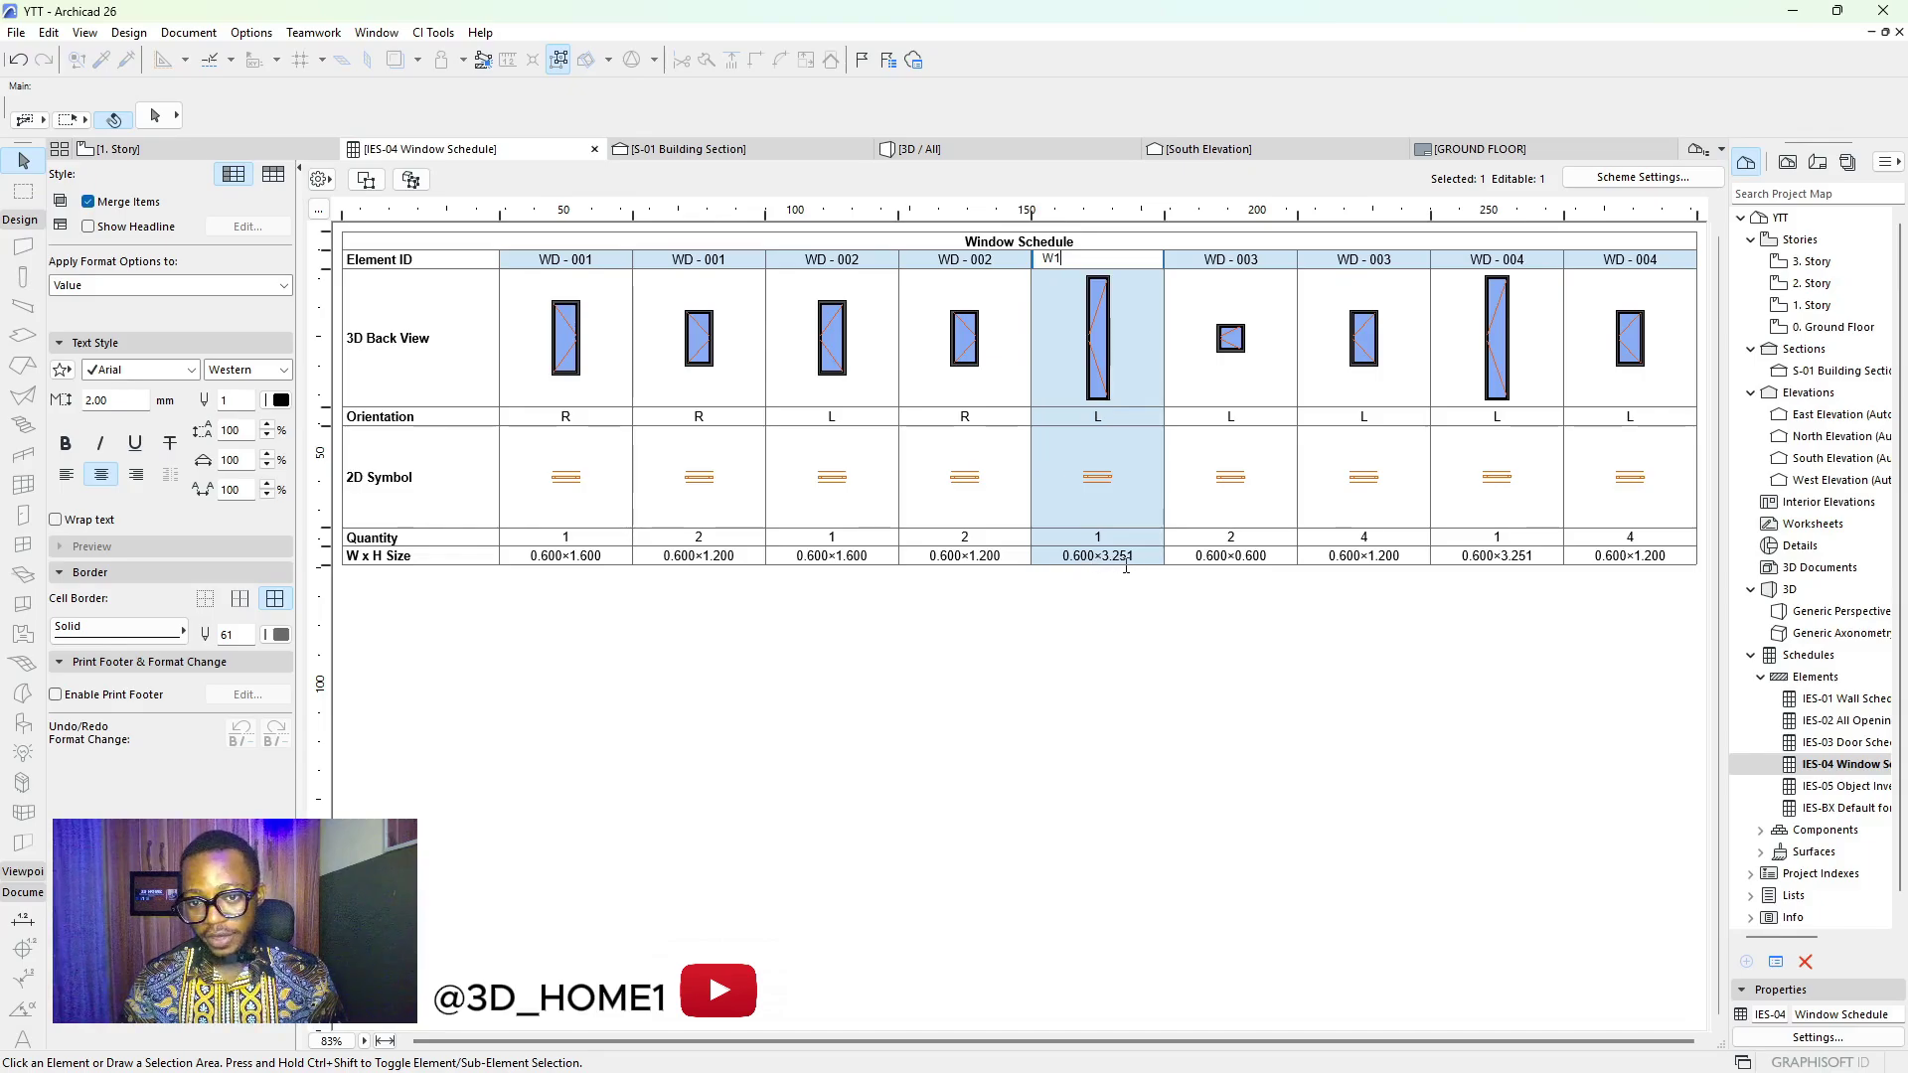
click(1496, 259)
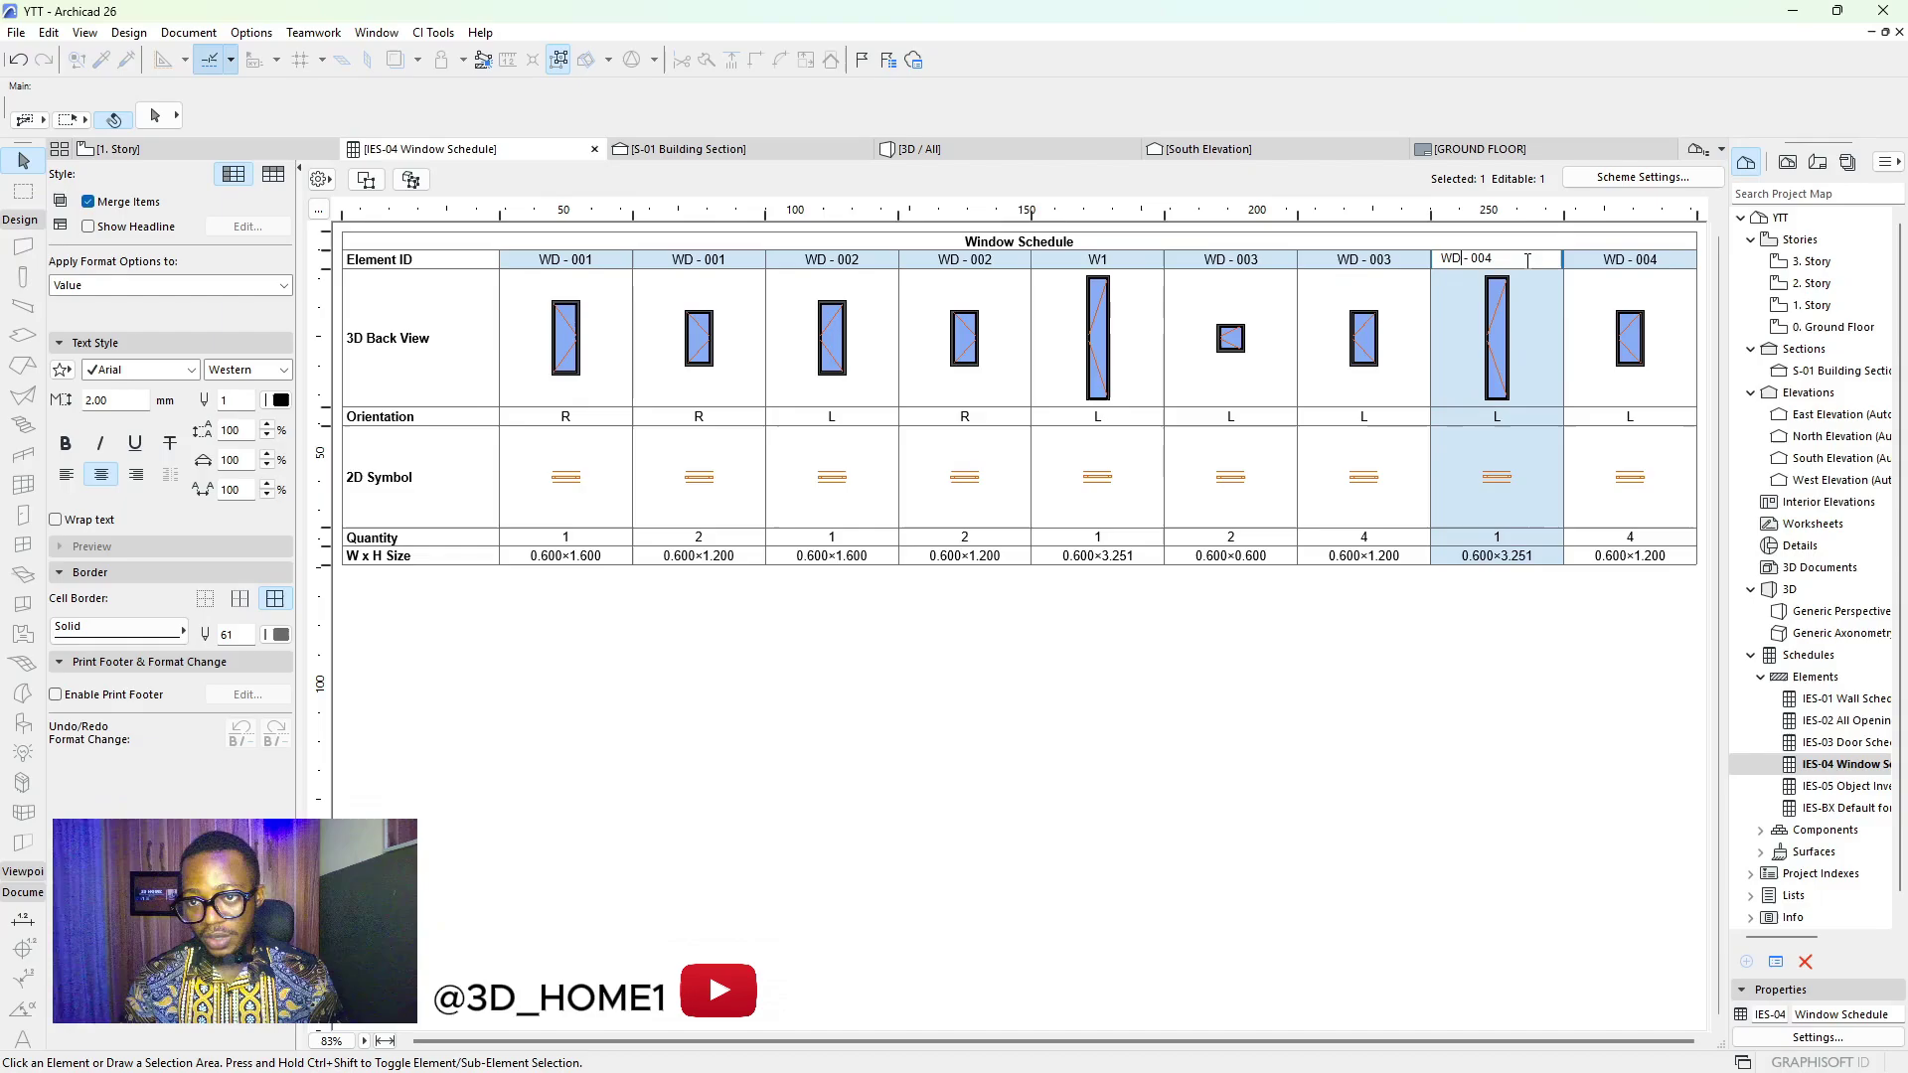
drag(1500, 259, 1454, 263)
text(1)
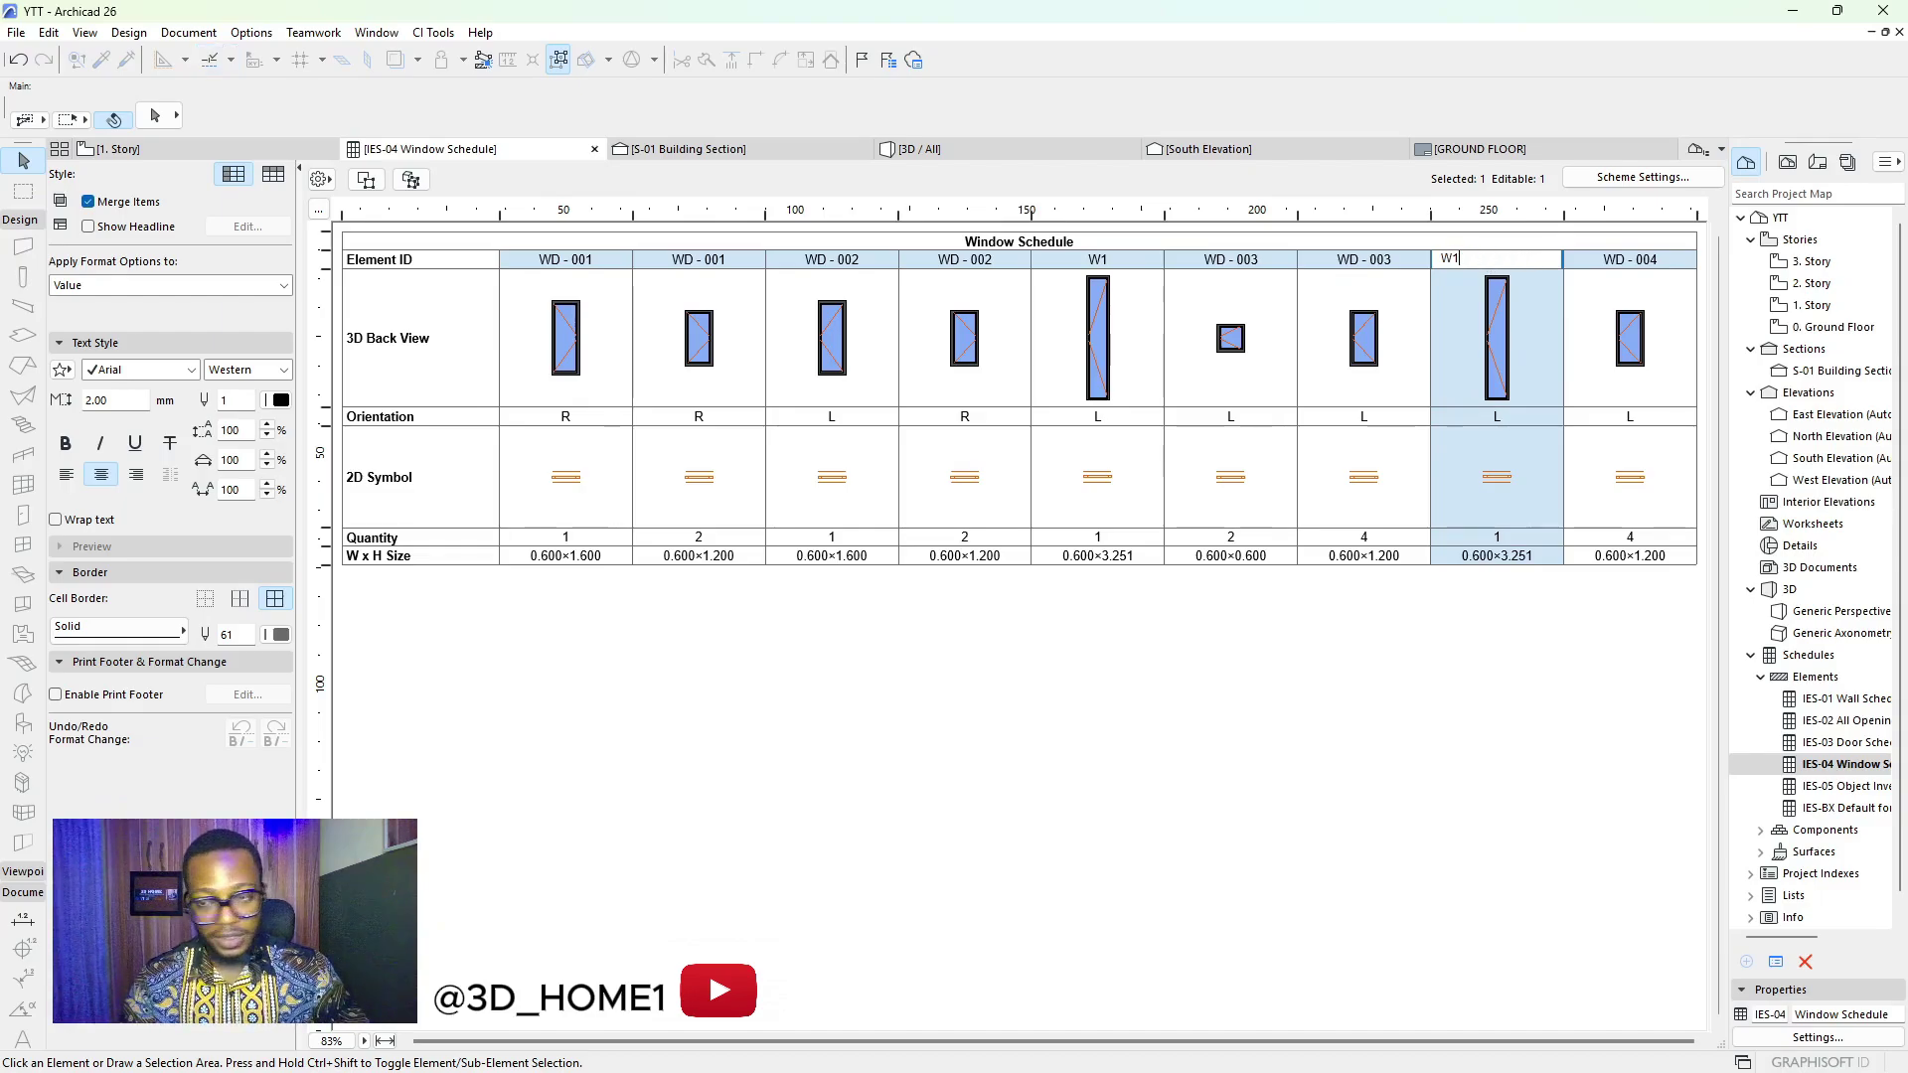
click(1365, 368)
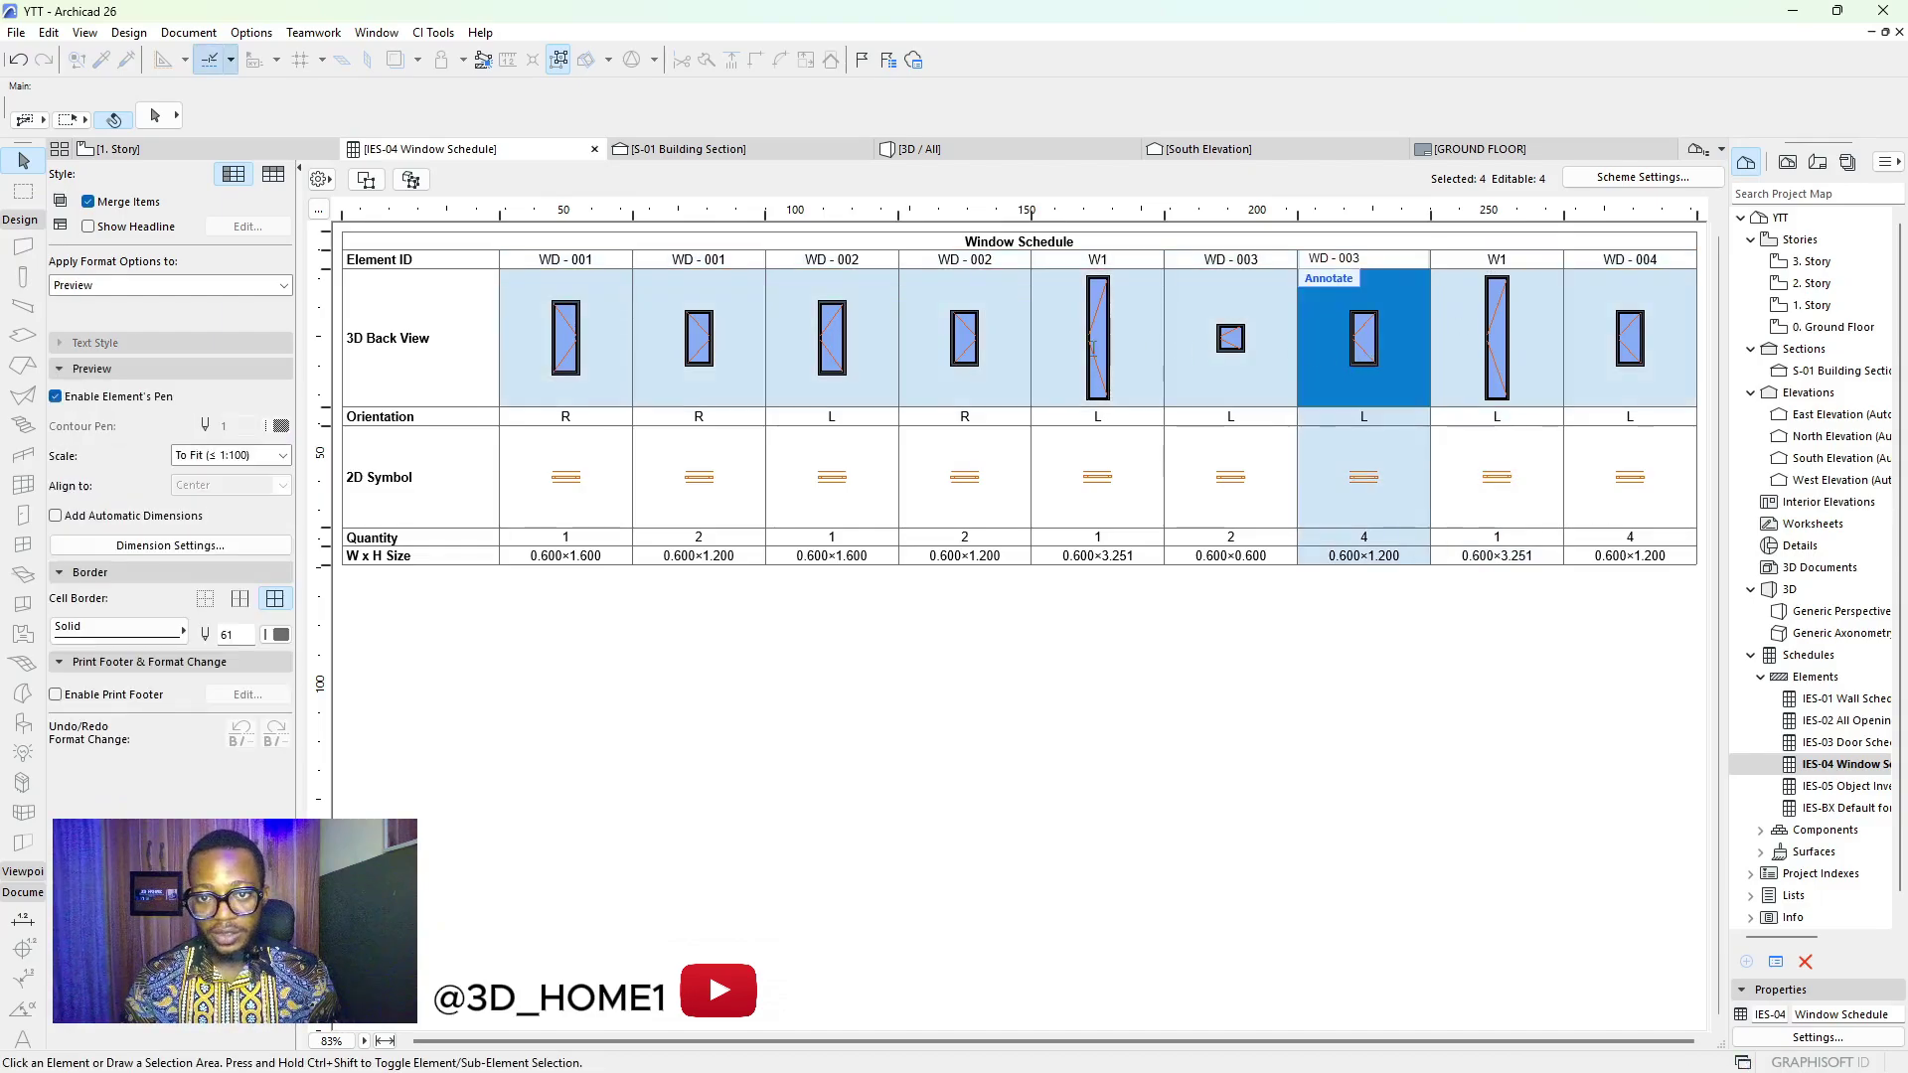
click(1101, 350)
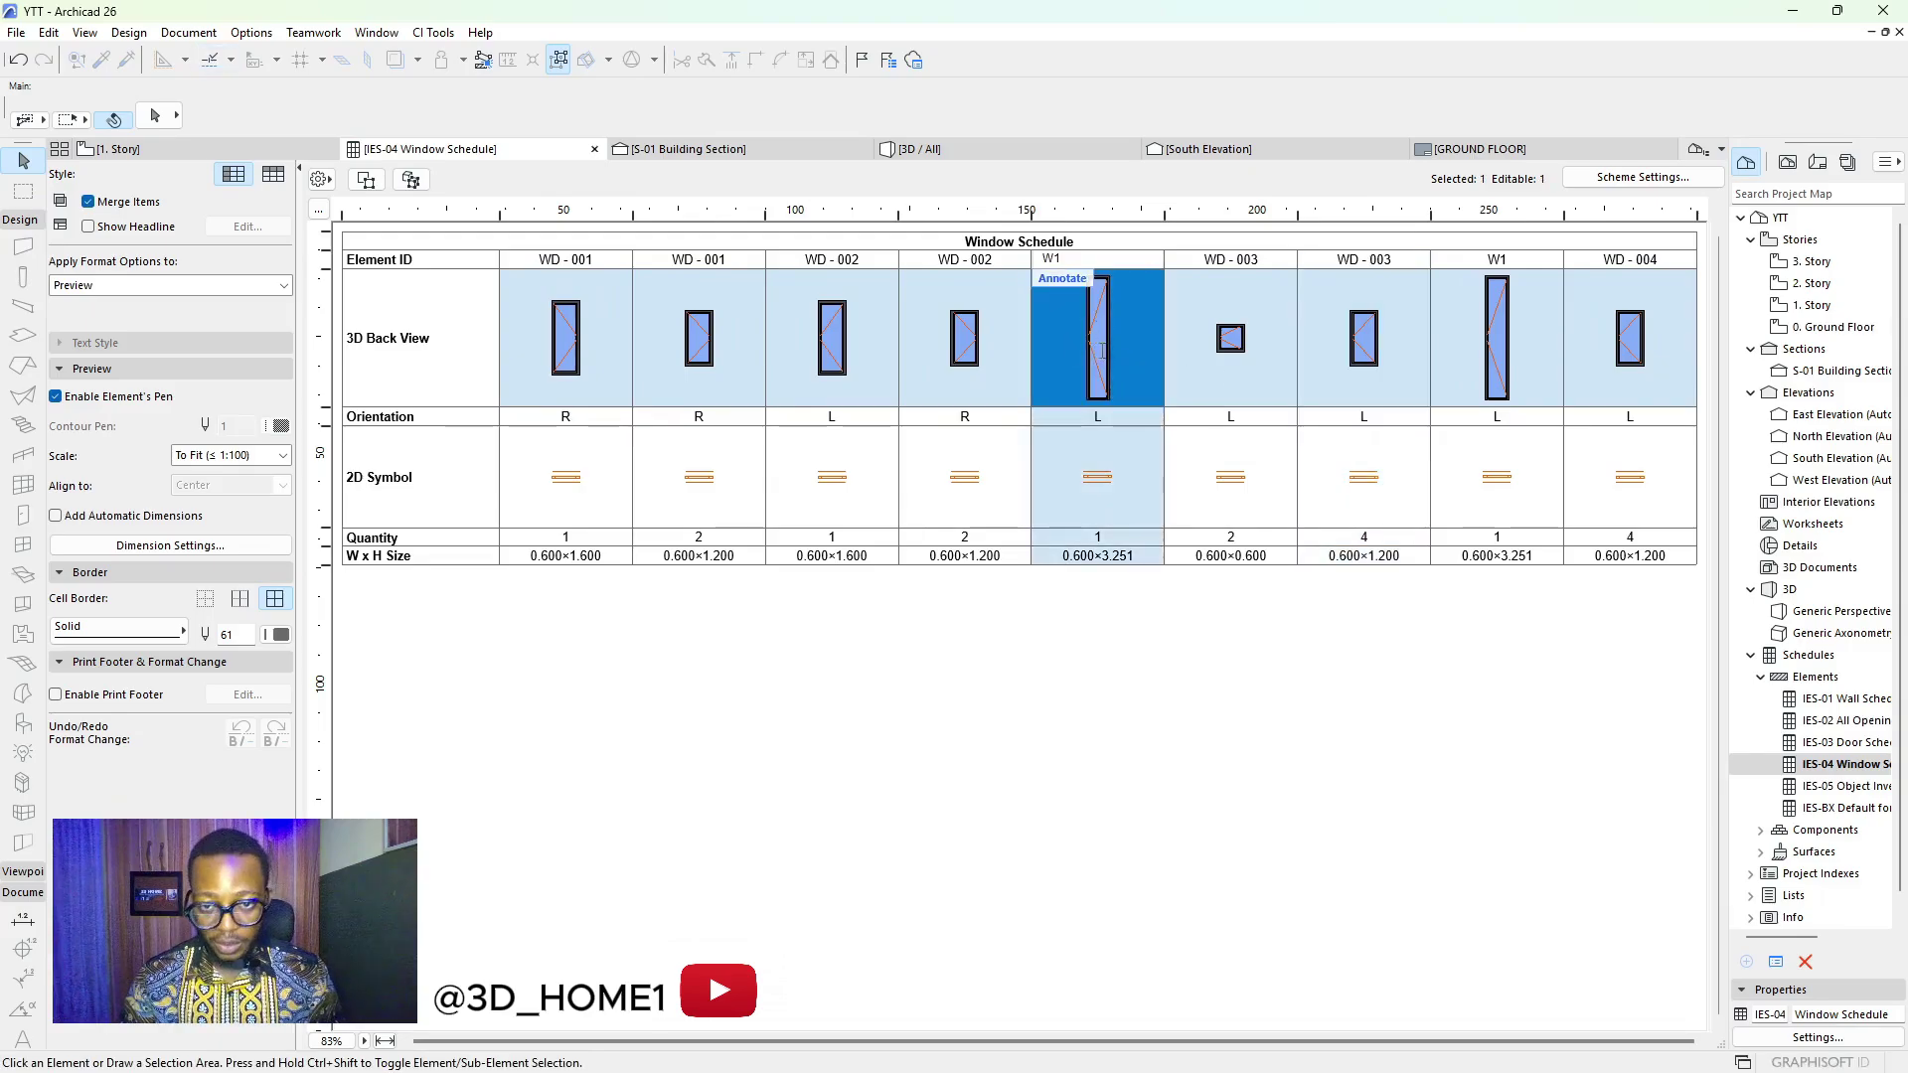
Set the Element ID of both 0.600×1.600 window entries to W2
click(834, 344)
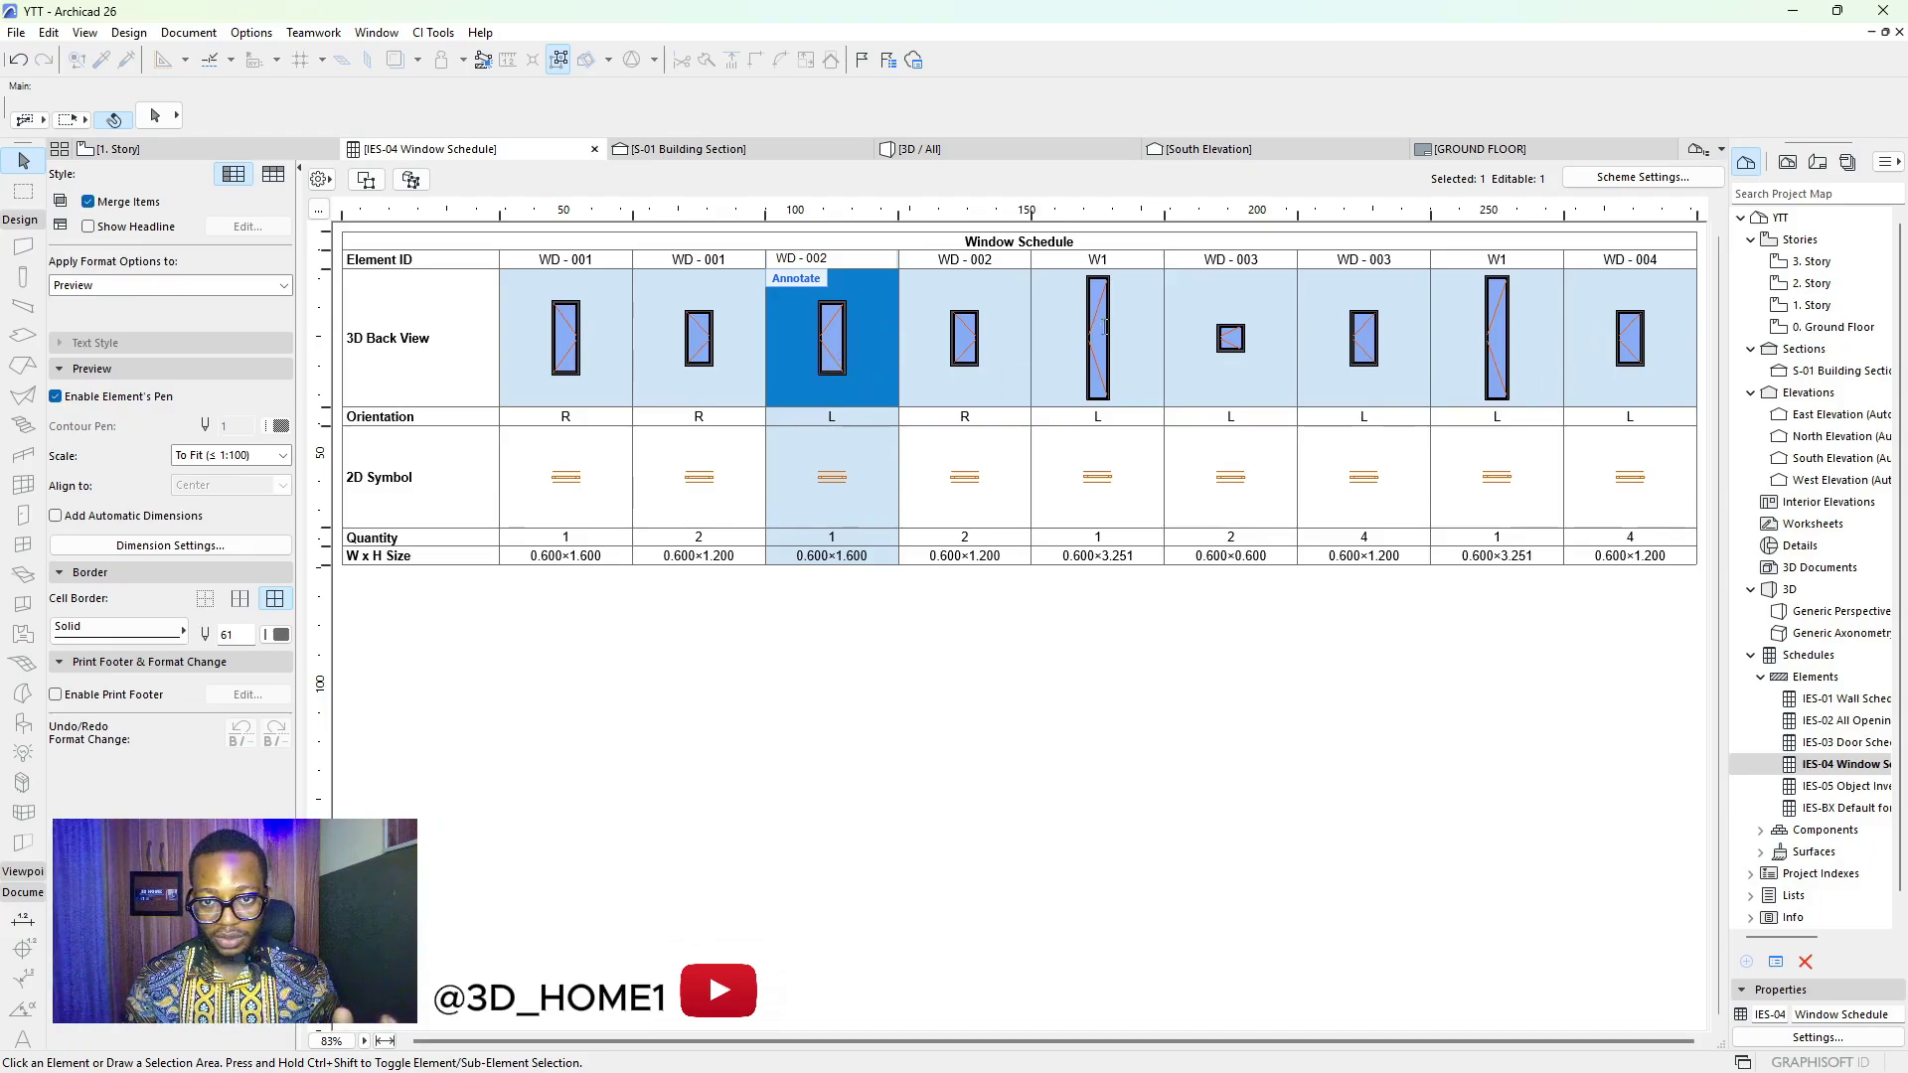
click(800, 260)
drag(826, 260, 792, 260)
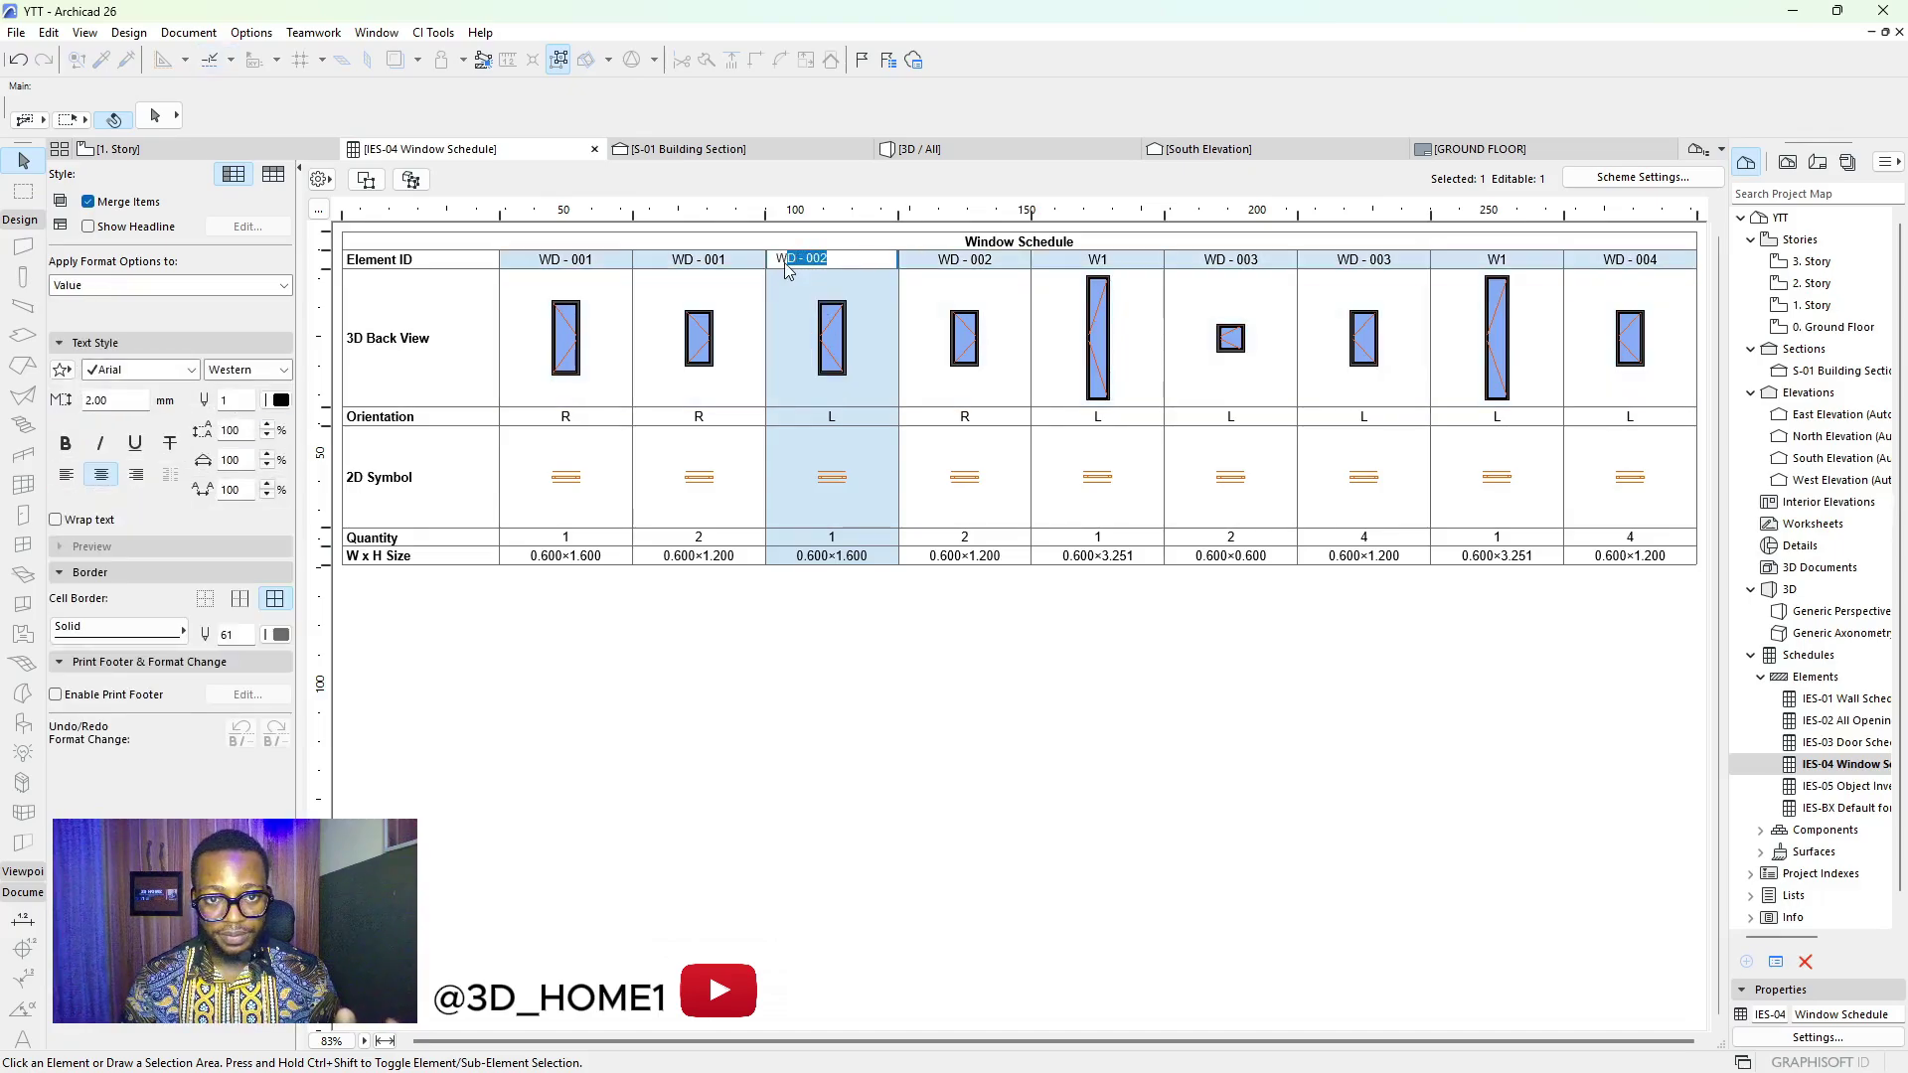
text(2)
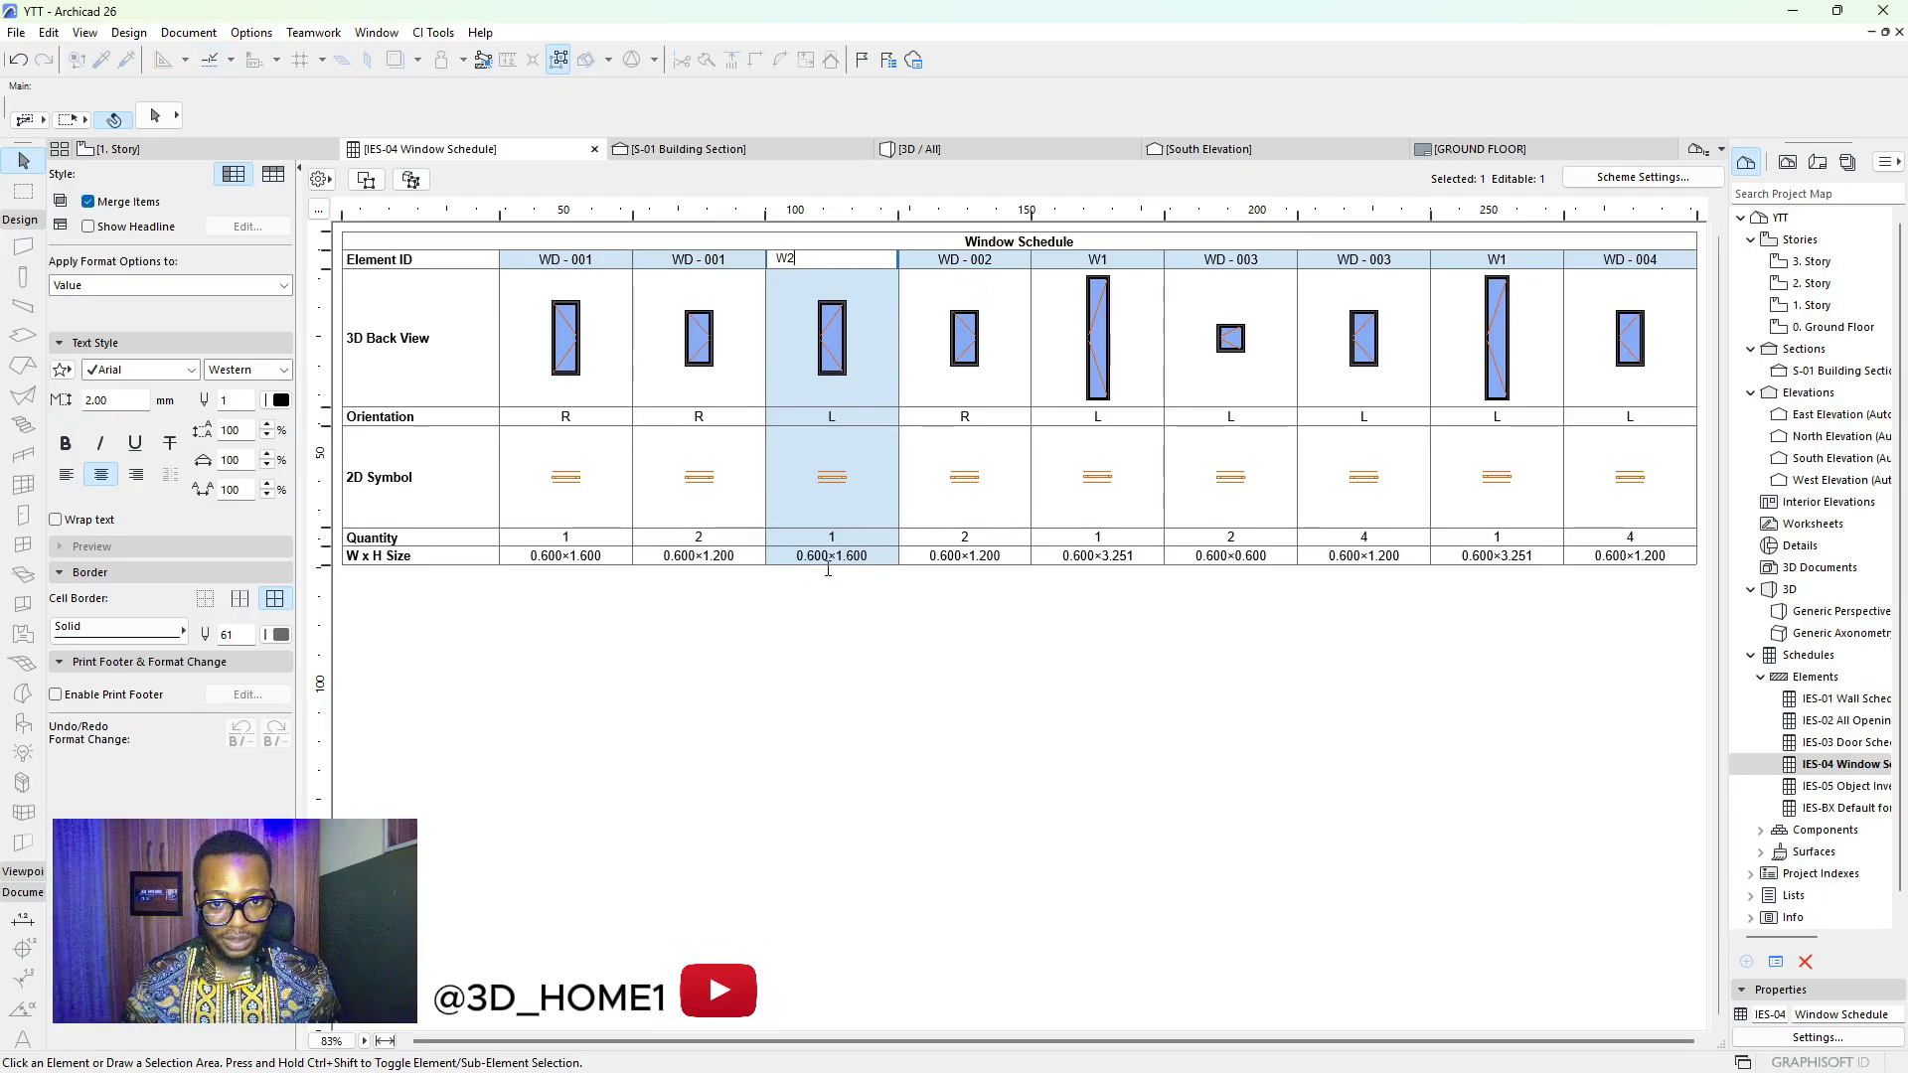
click(600, 260)
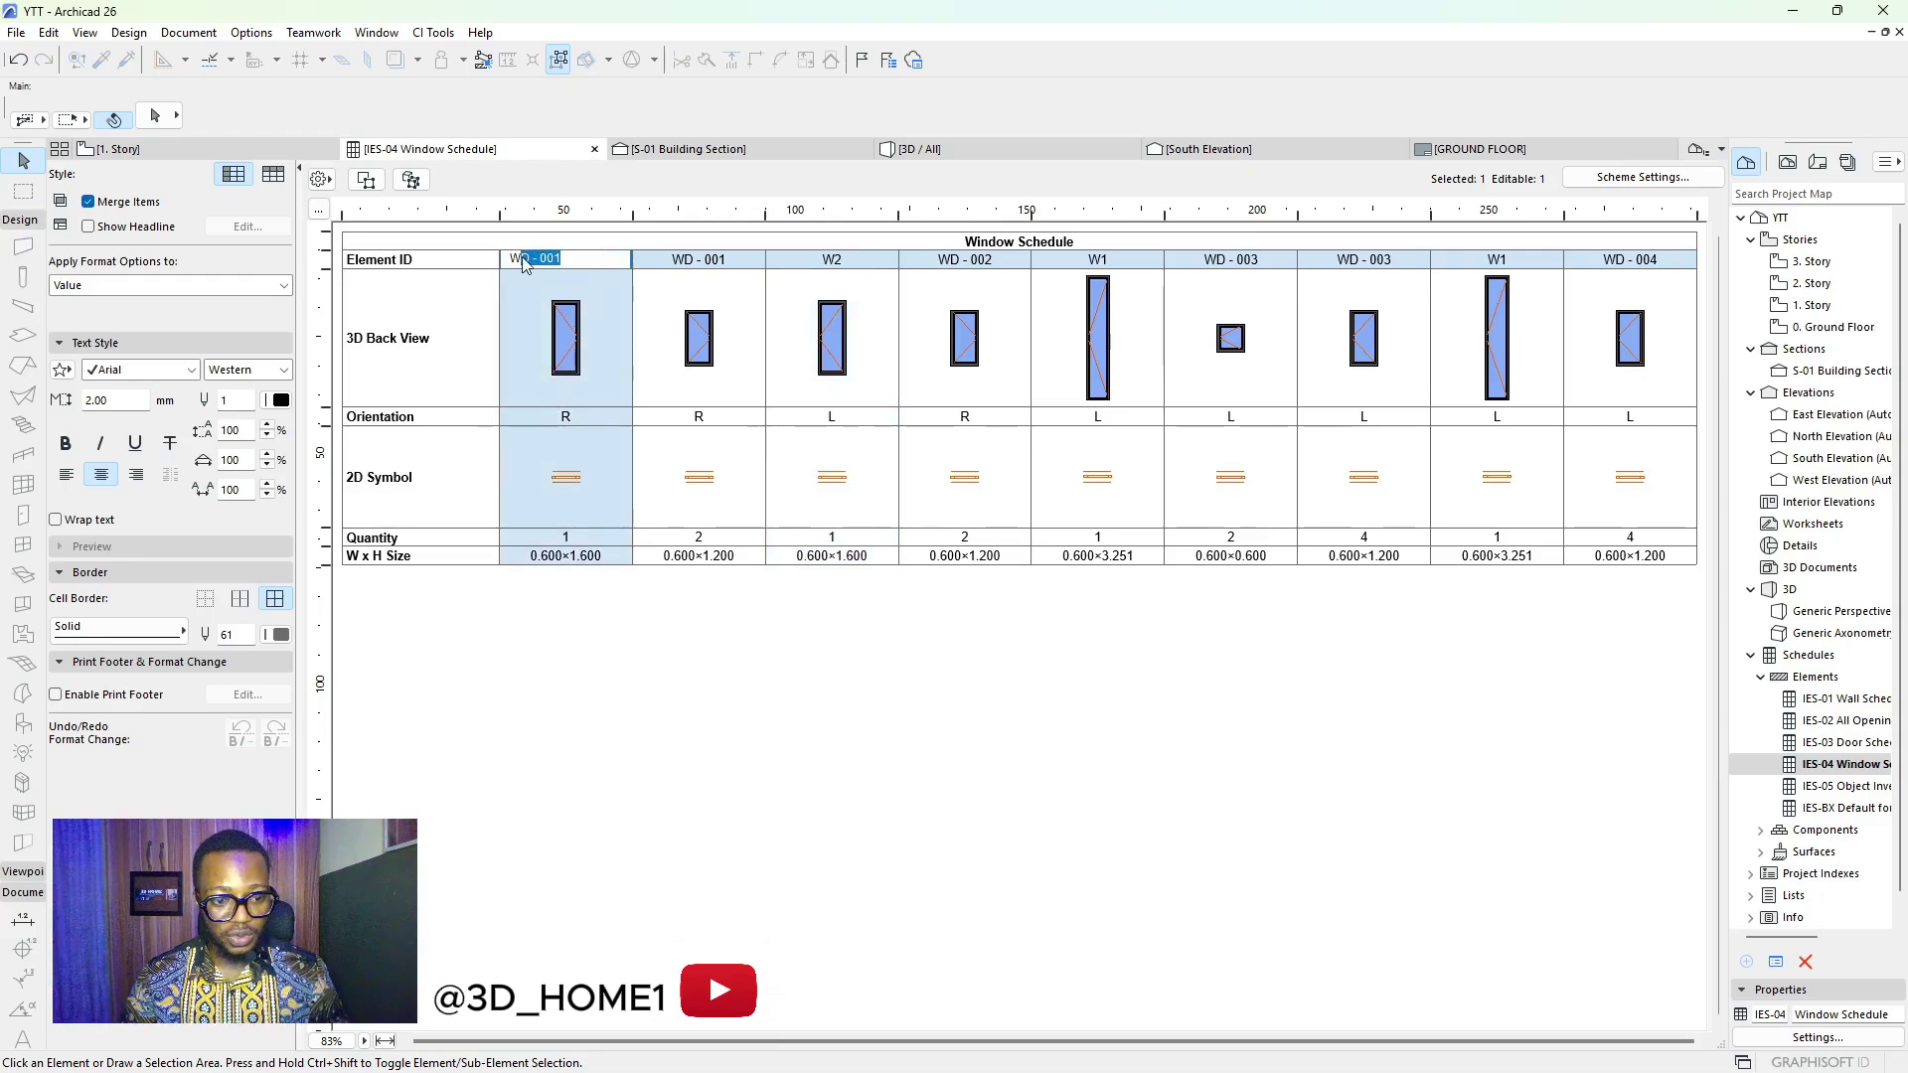
text(2)
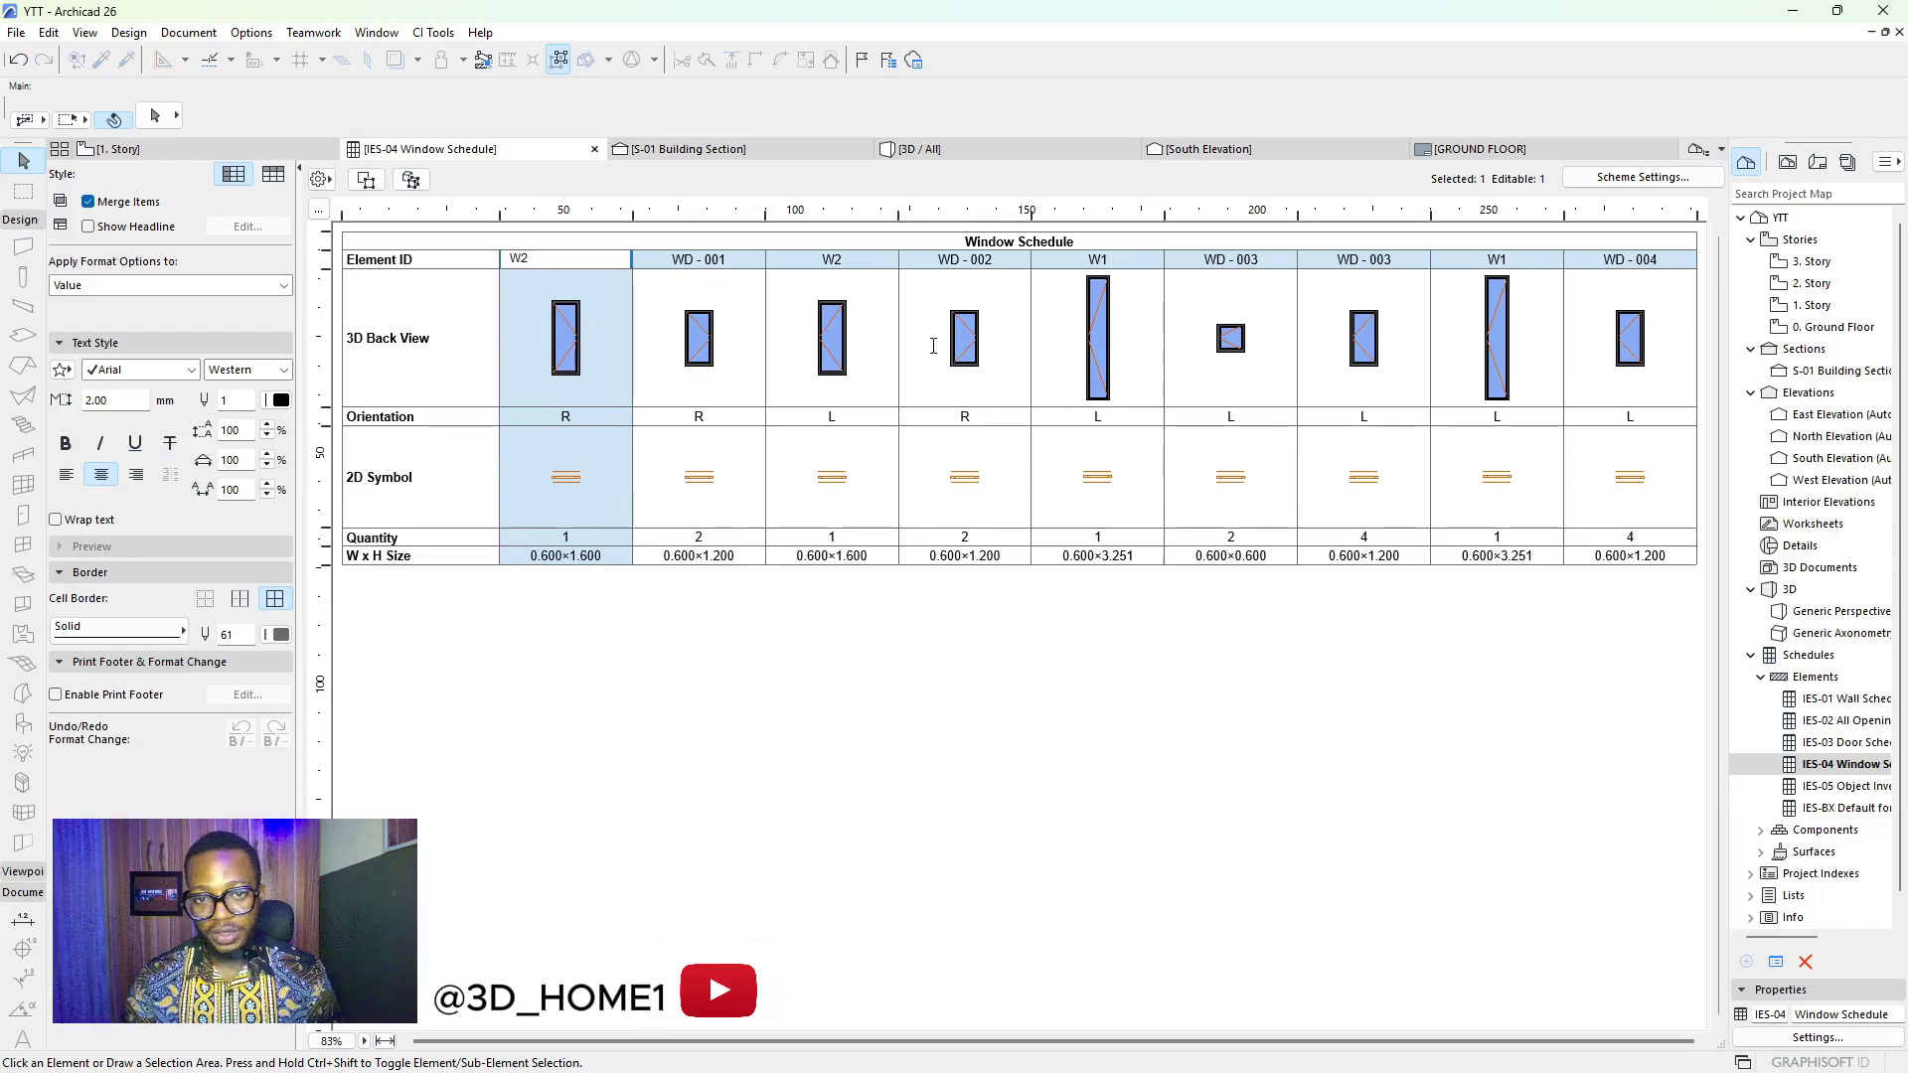
click(566, 338)
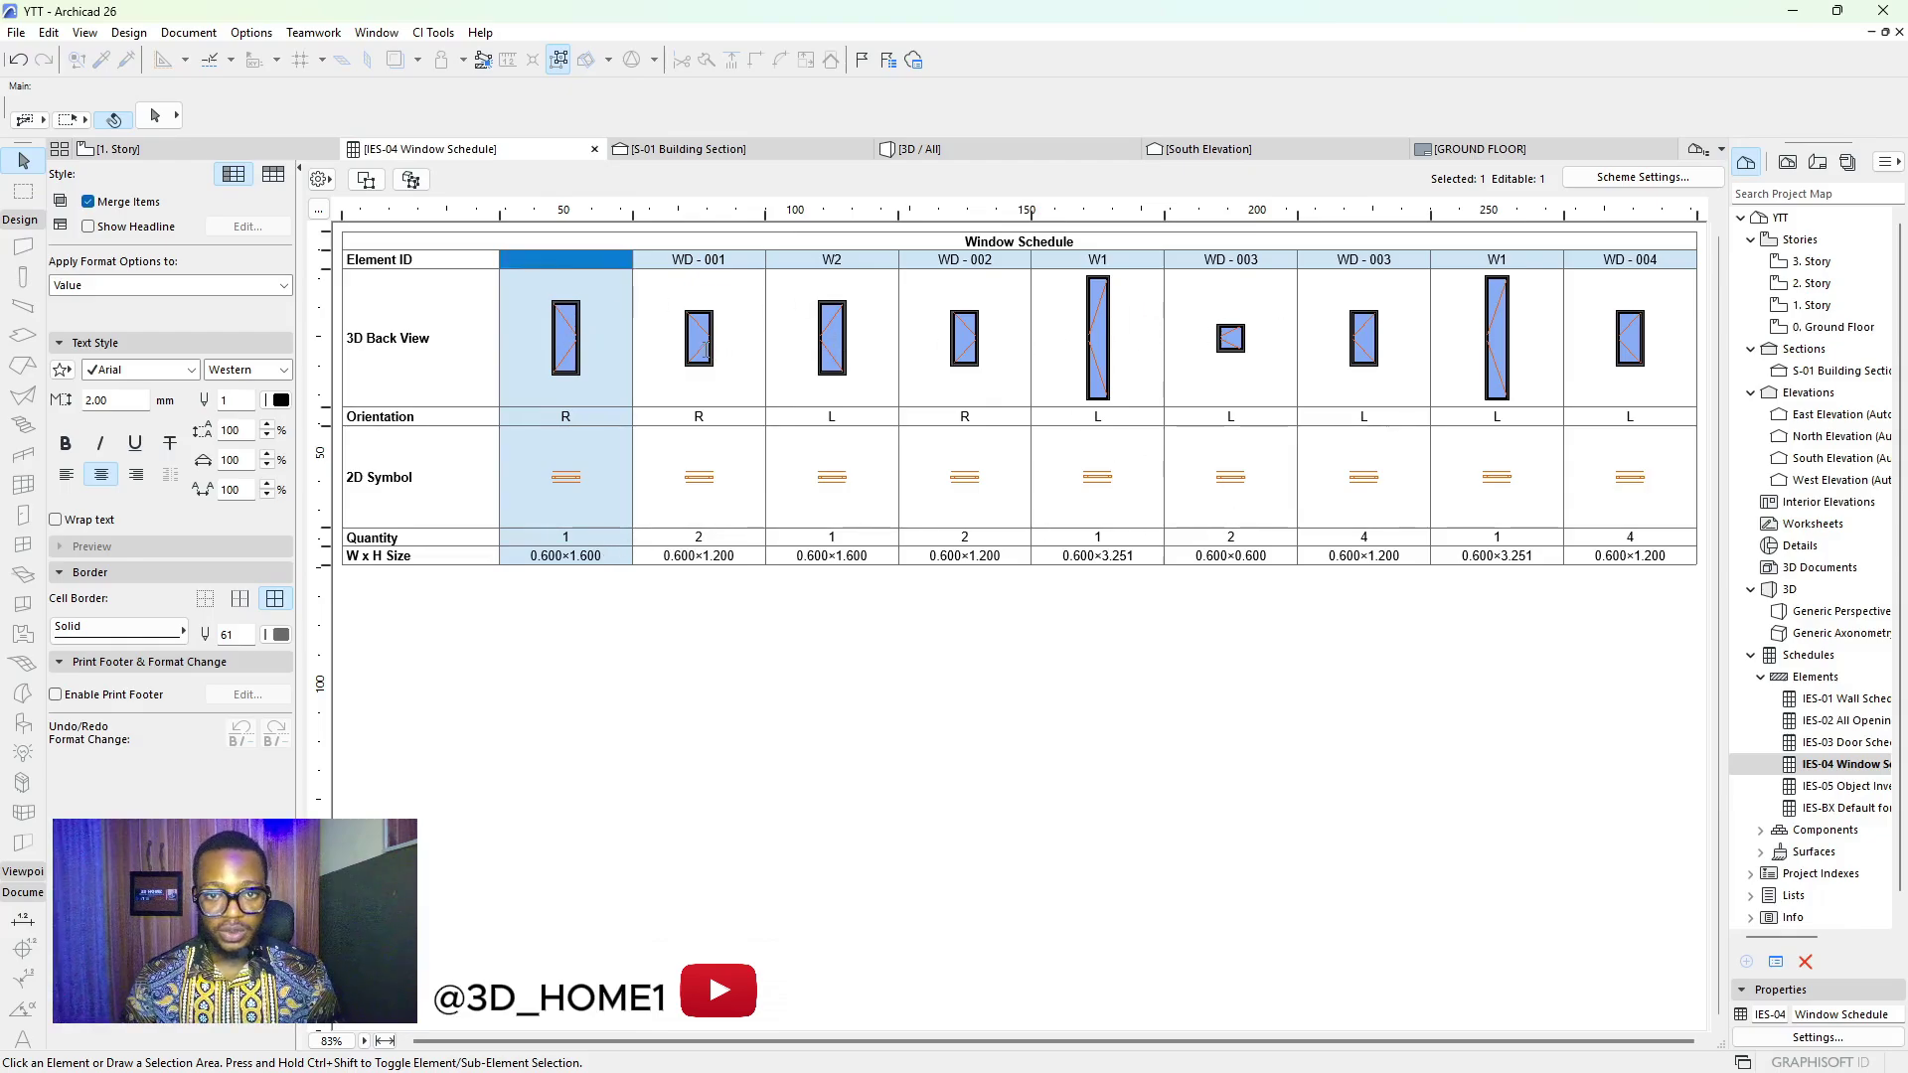
Set the Element ID of the two 0.600×1.200 window entries with R orientation to W3
click(698, 338)
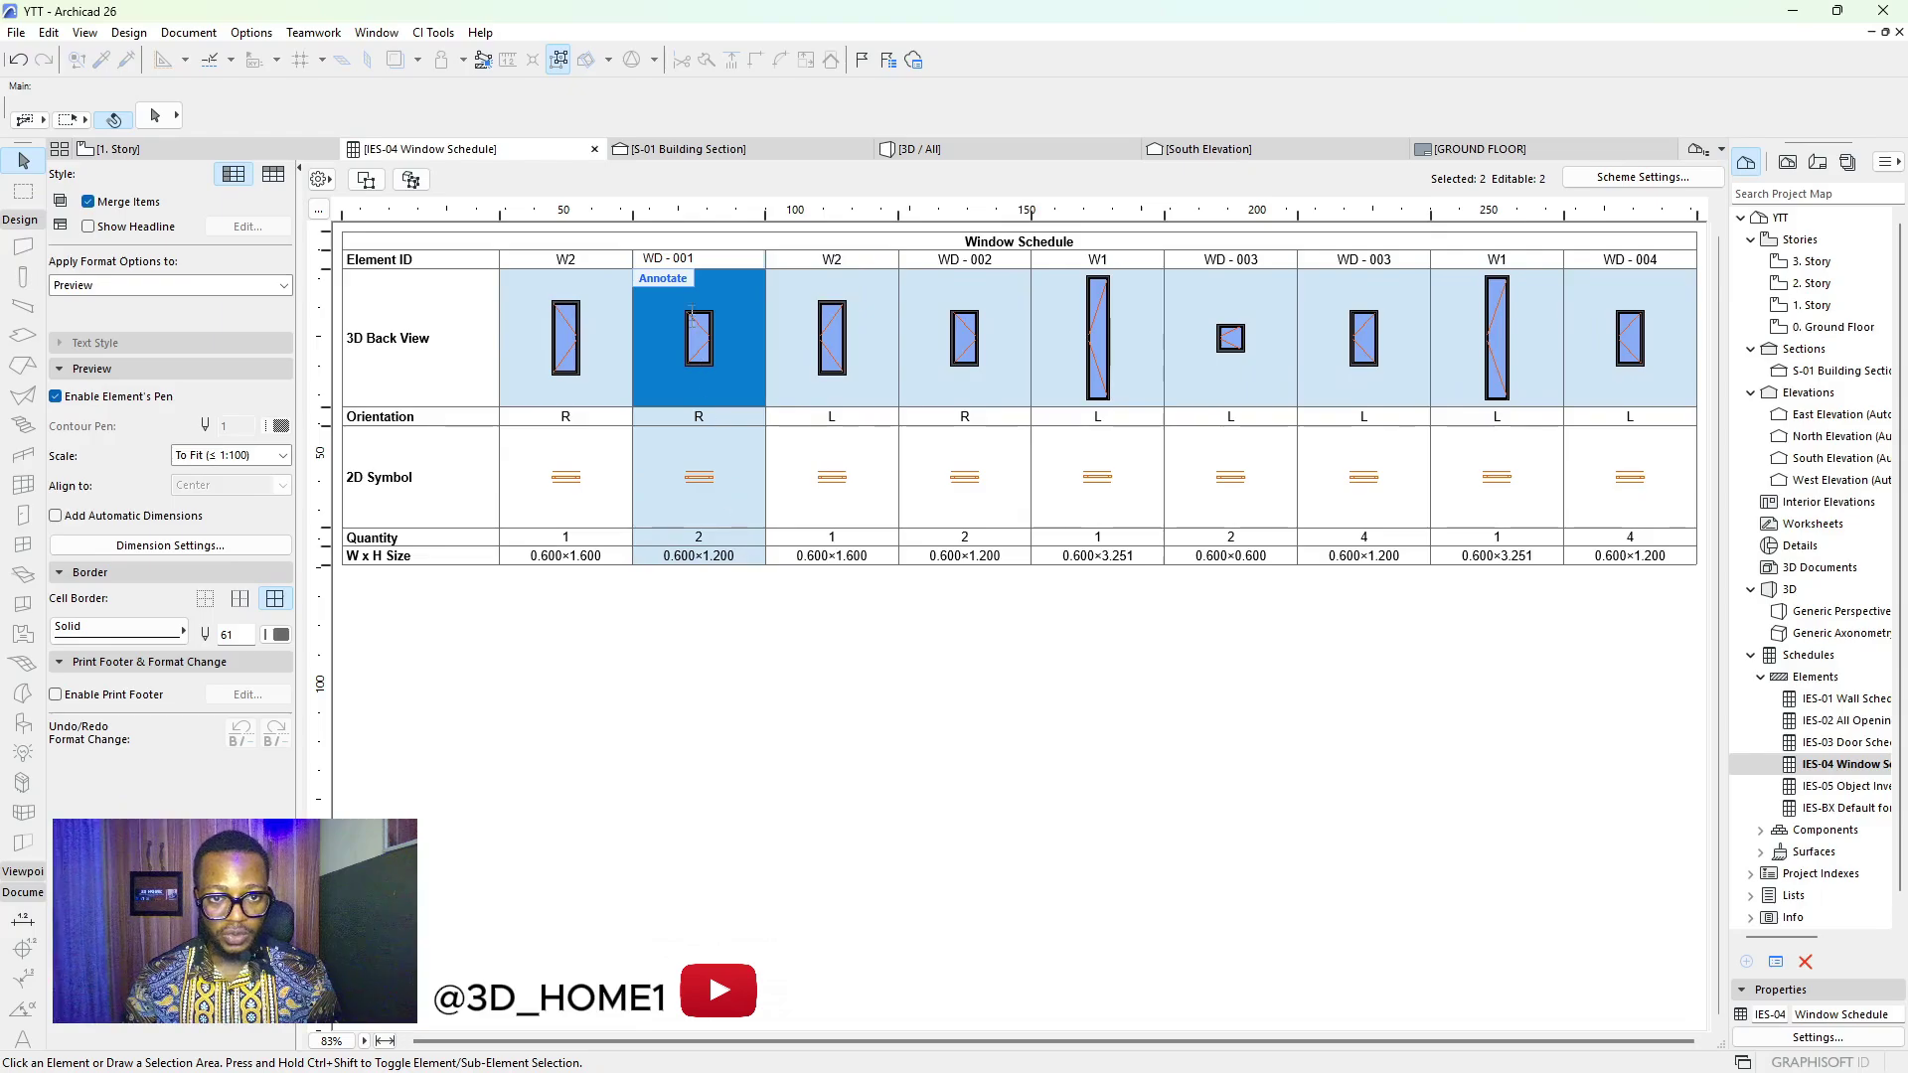
drag(703, 257, 664, 262)
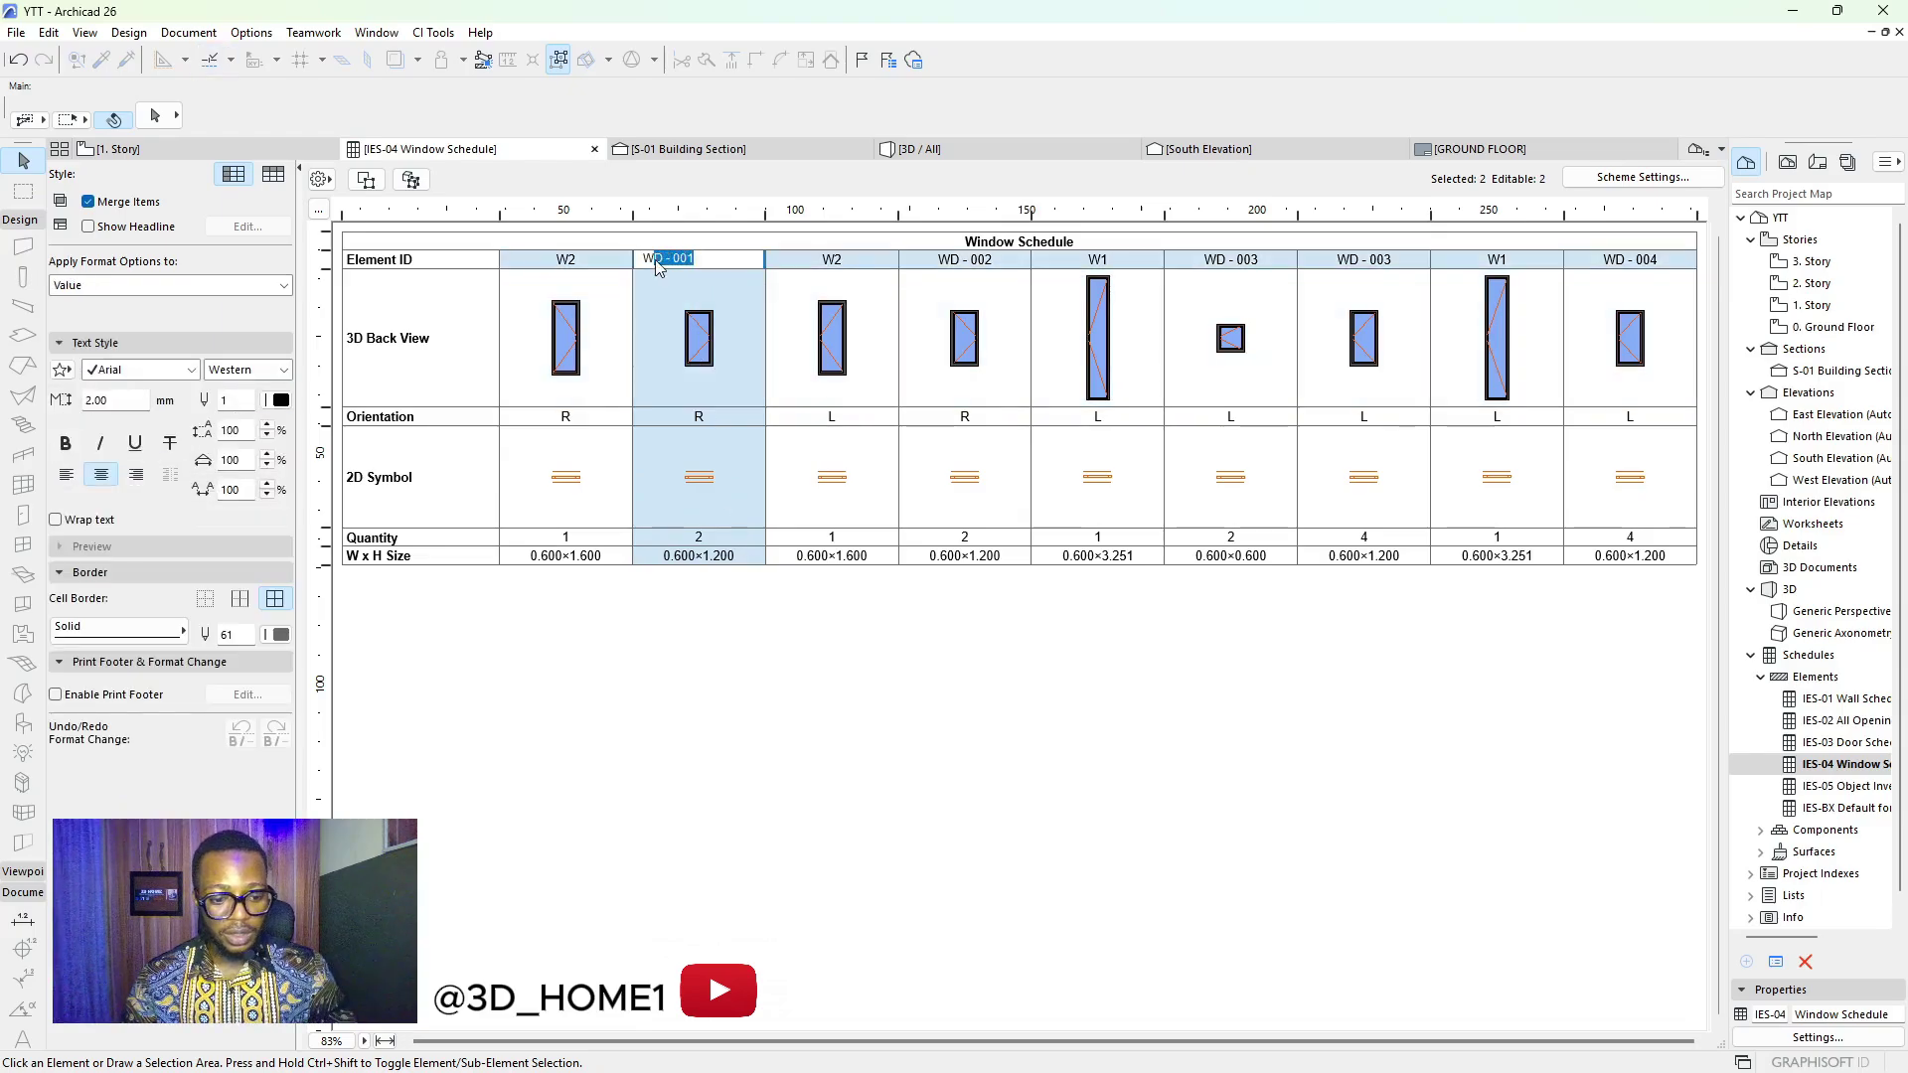
text(3)
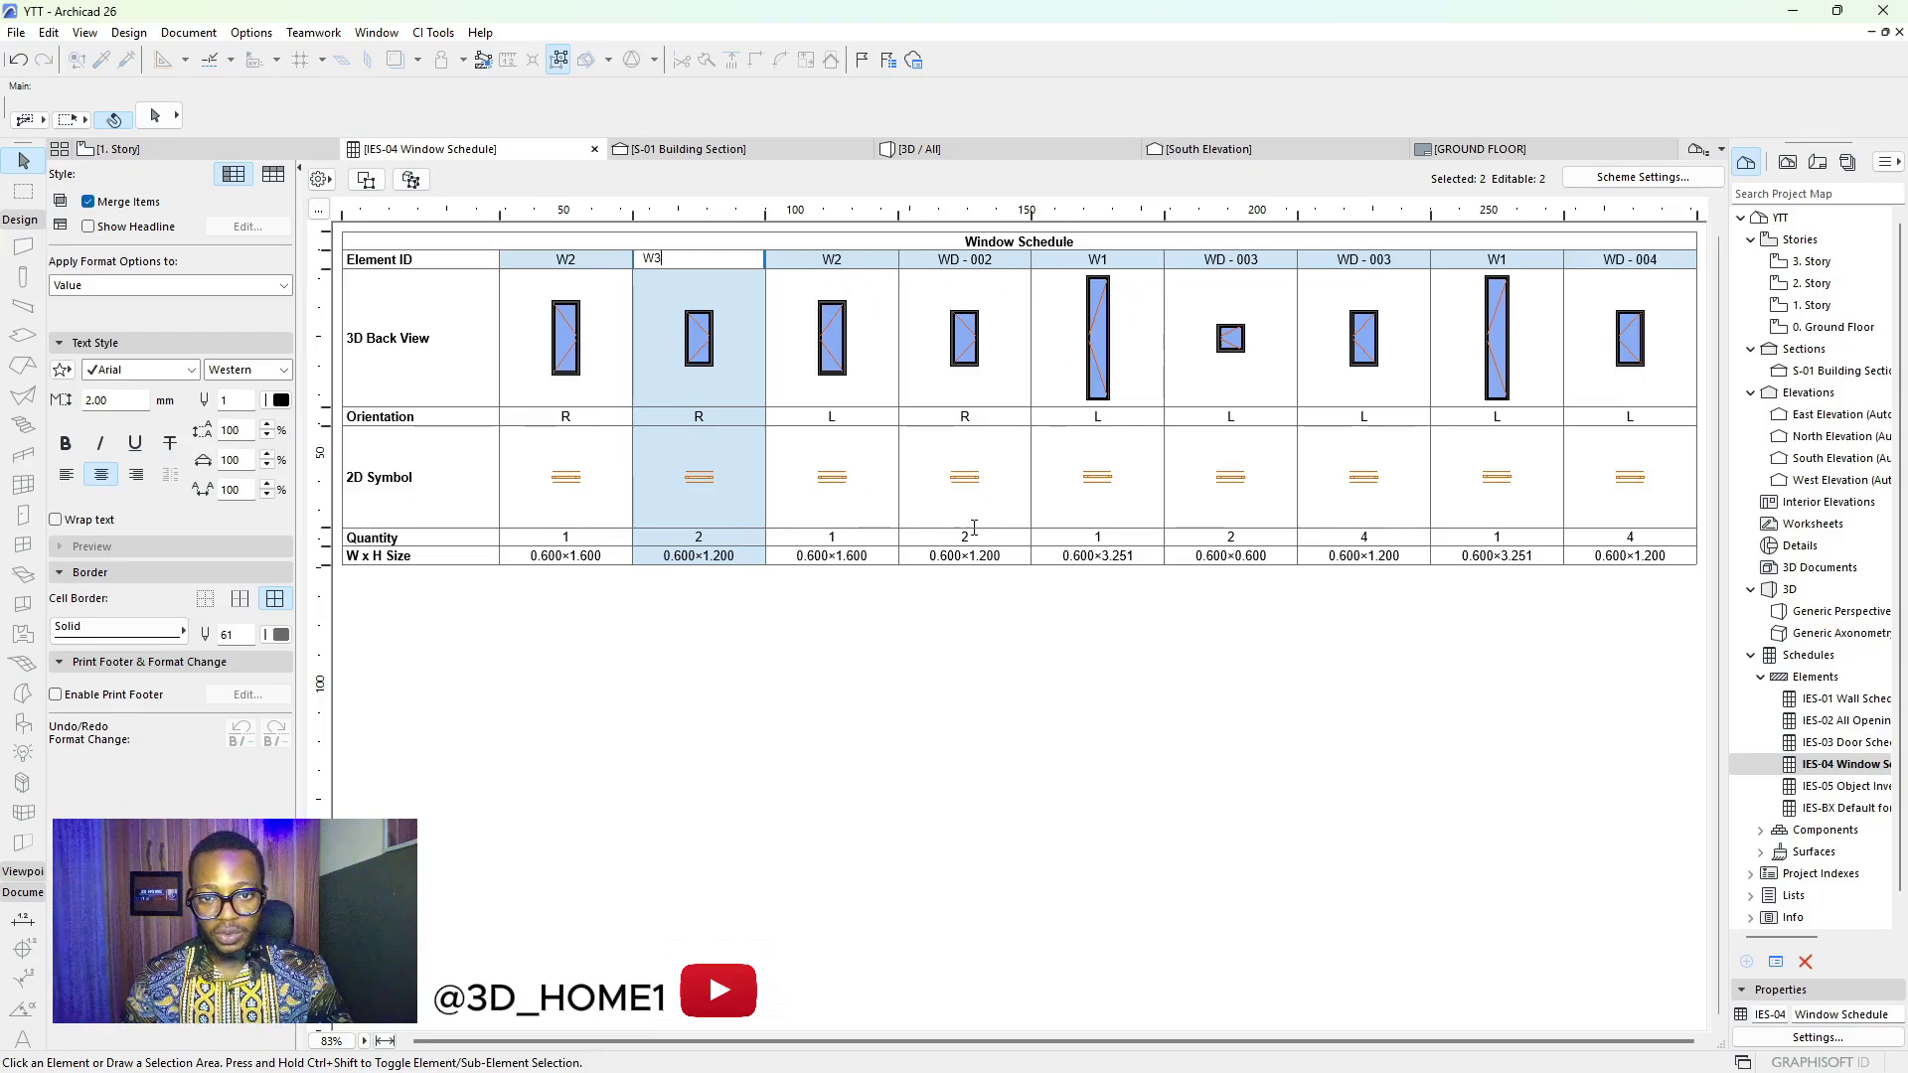
click(962, 258)
drag(960, 259, 921, 266)
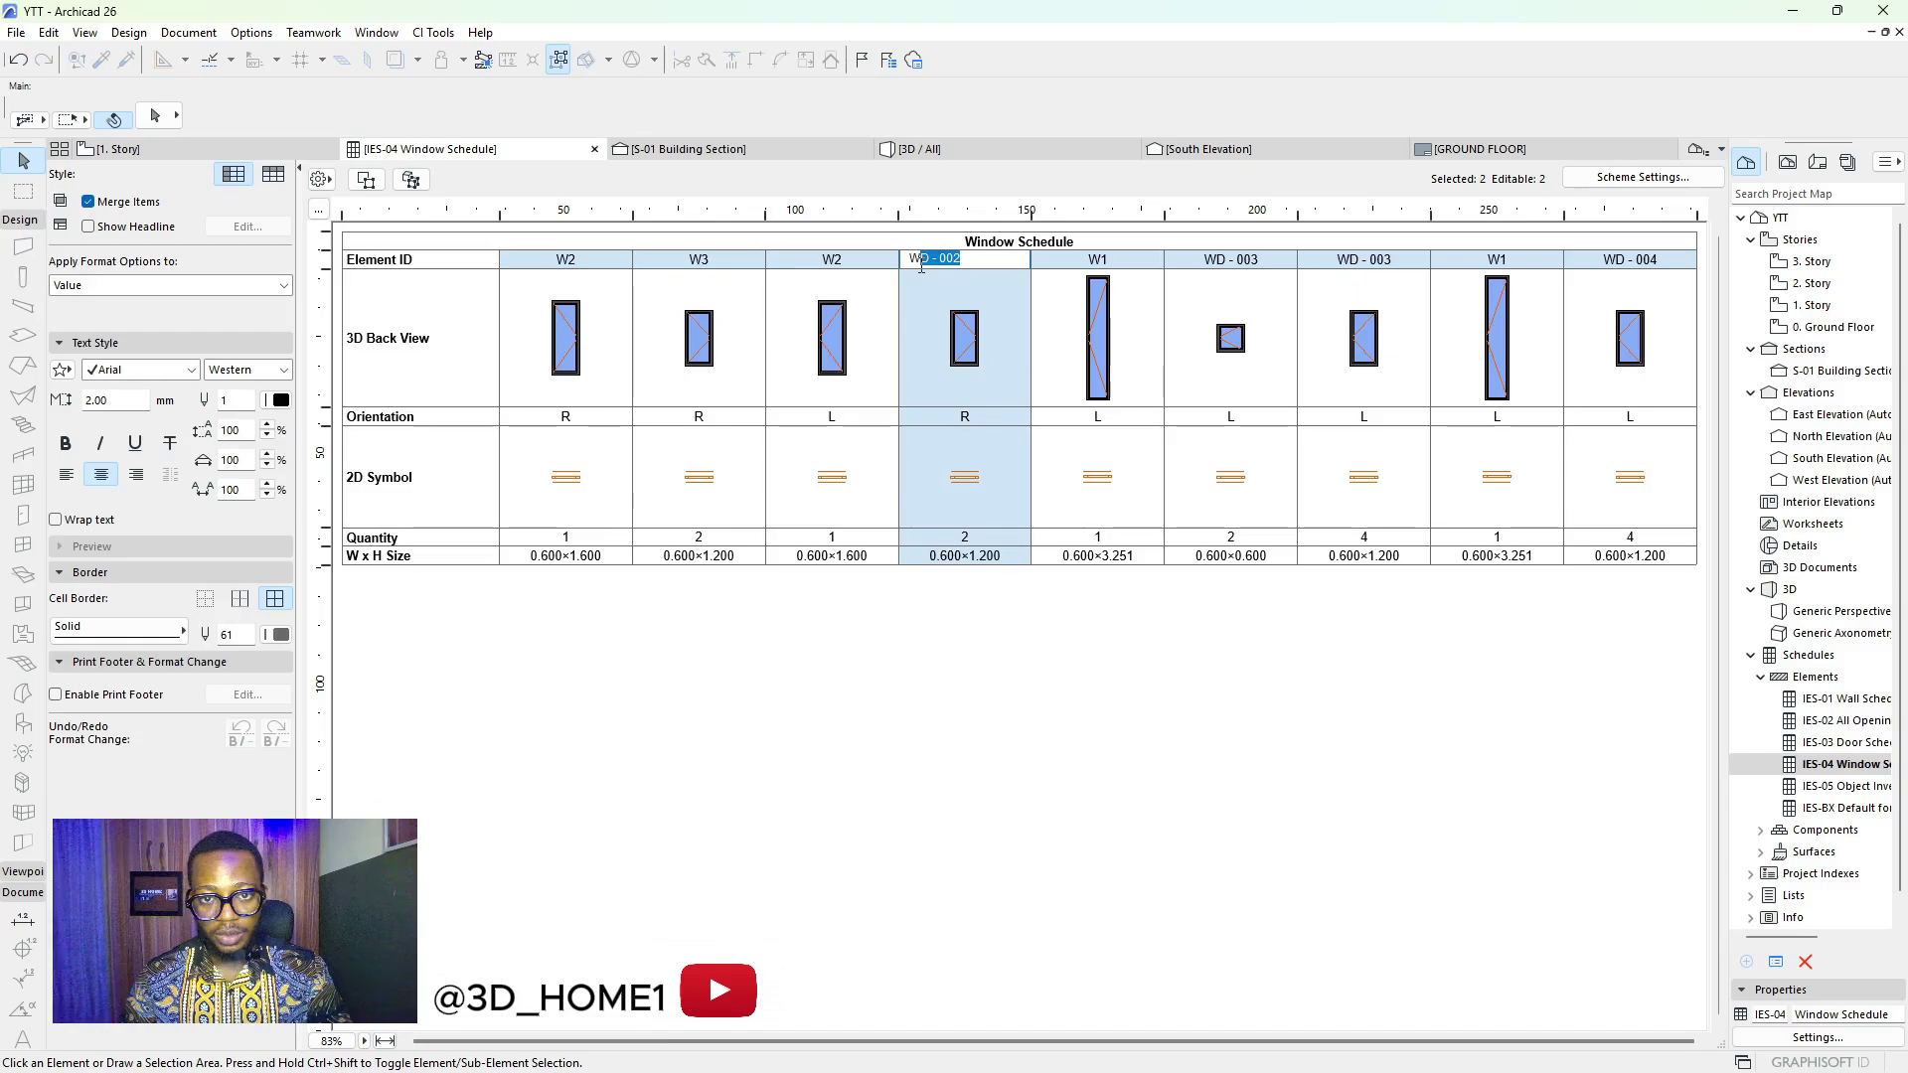
text(3)
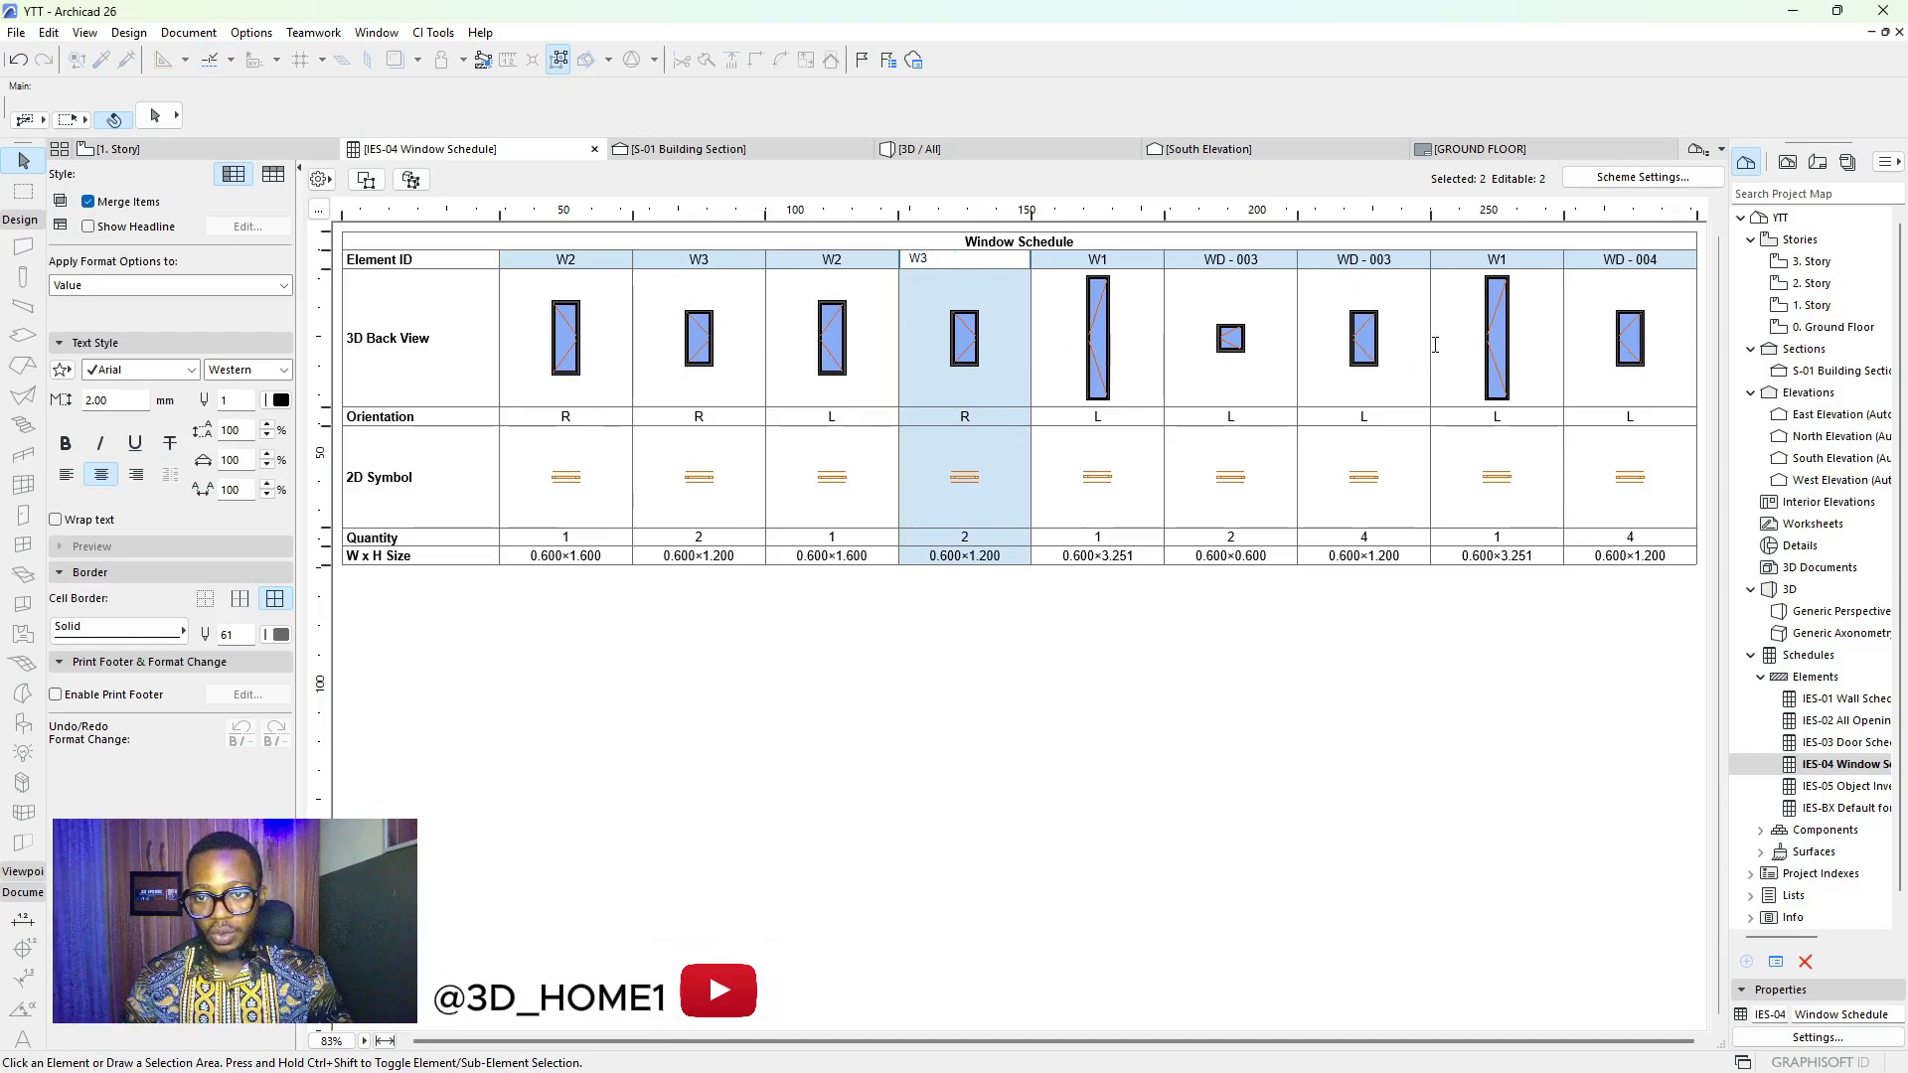
Set the Element ID of the two 0.600×1.200 window entries with L orientation to W3
click(1394, 283)
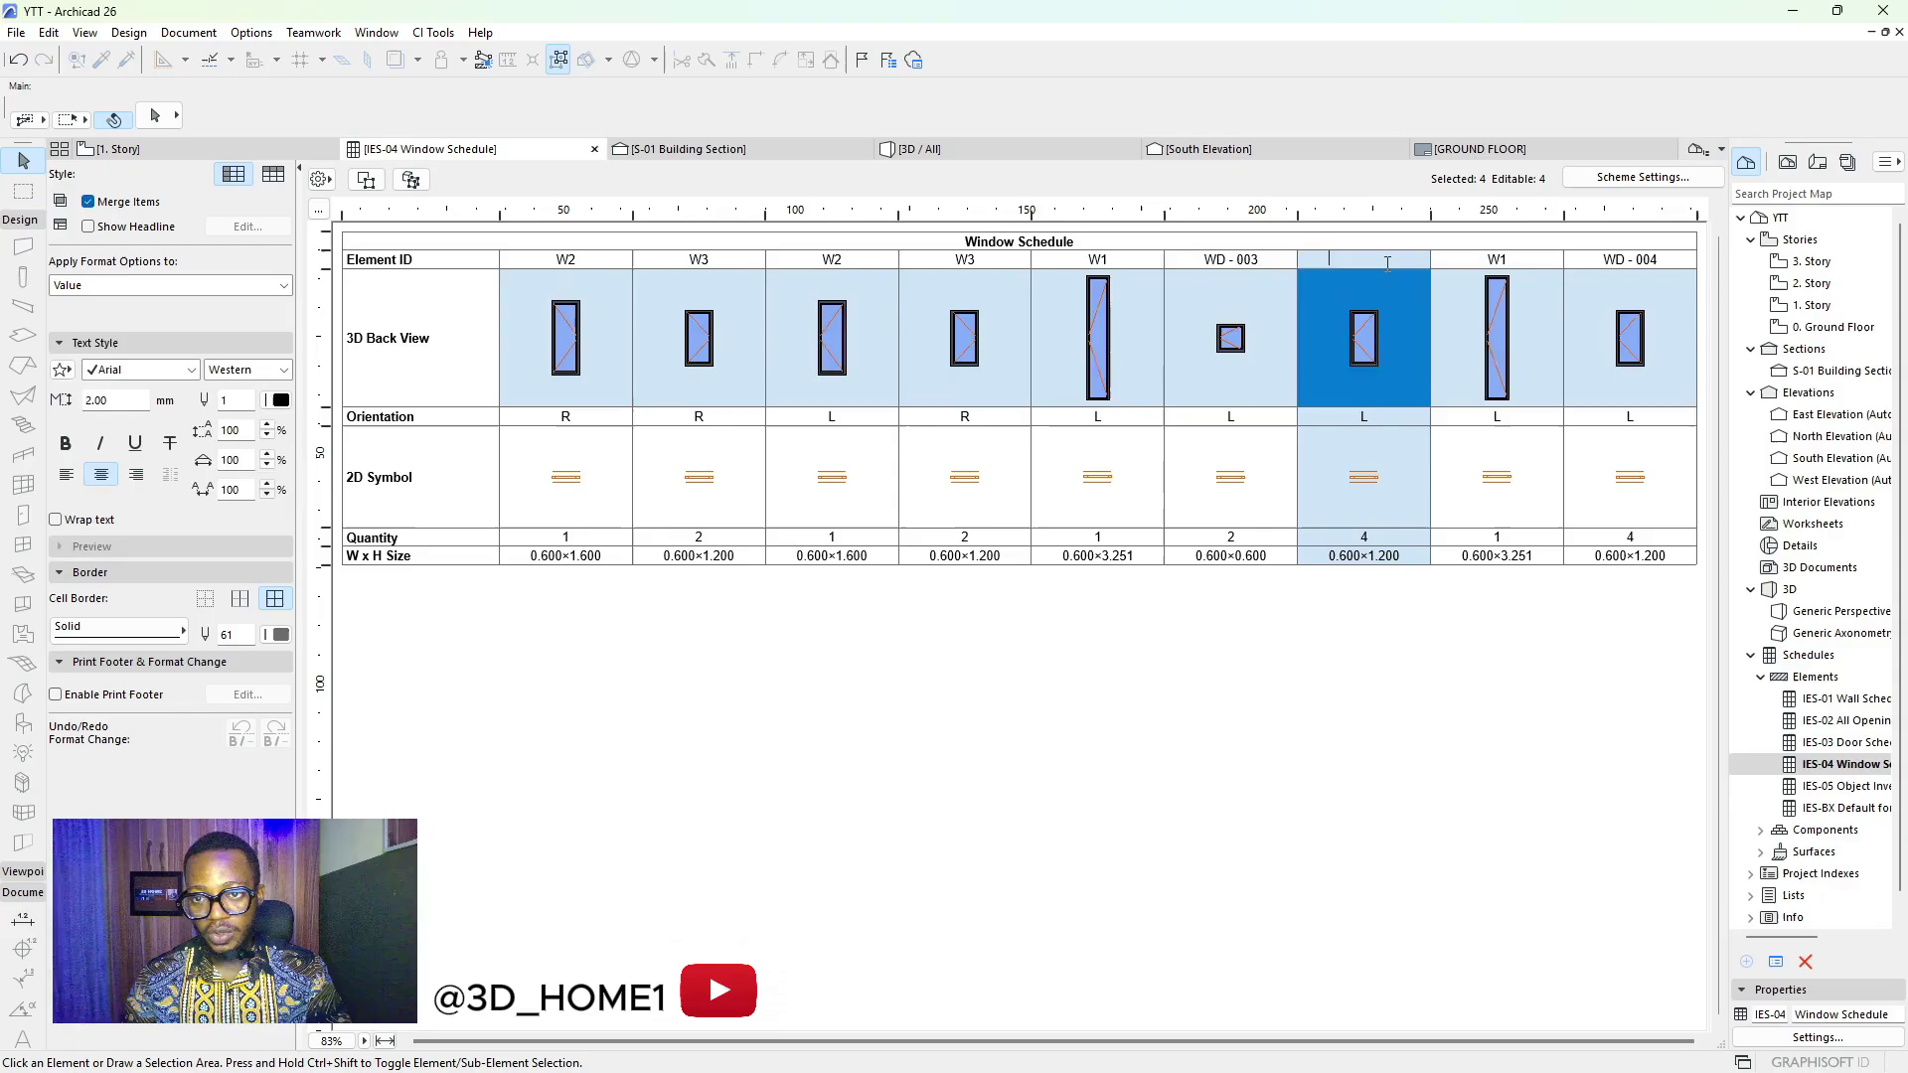
click(1361, 260)
drag(1362, 260, 1323, 273)
text(3)
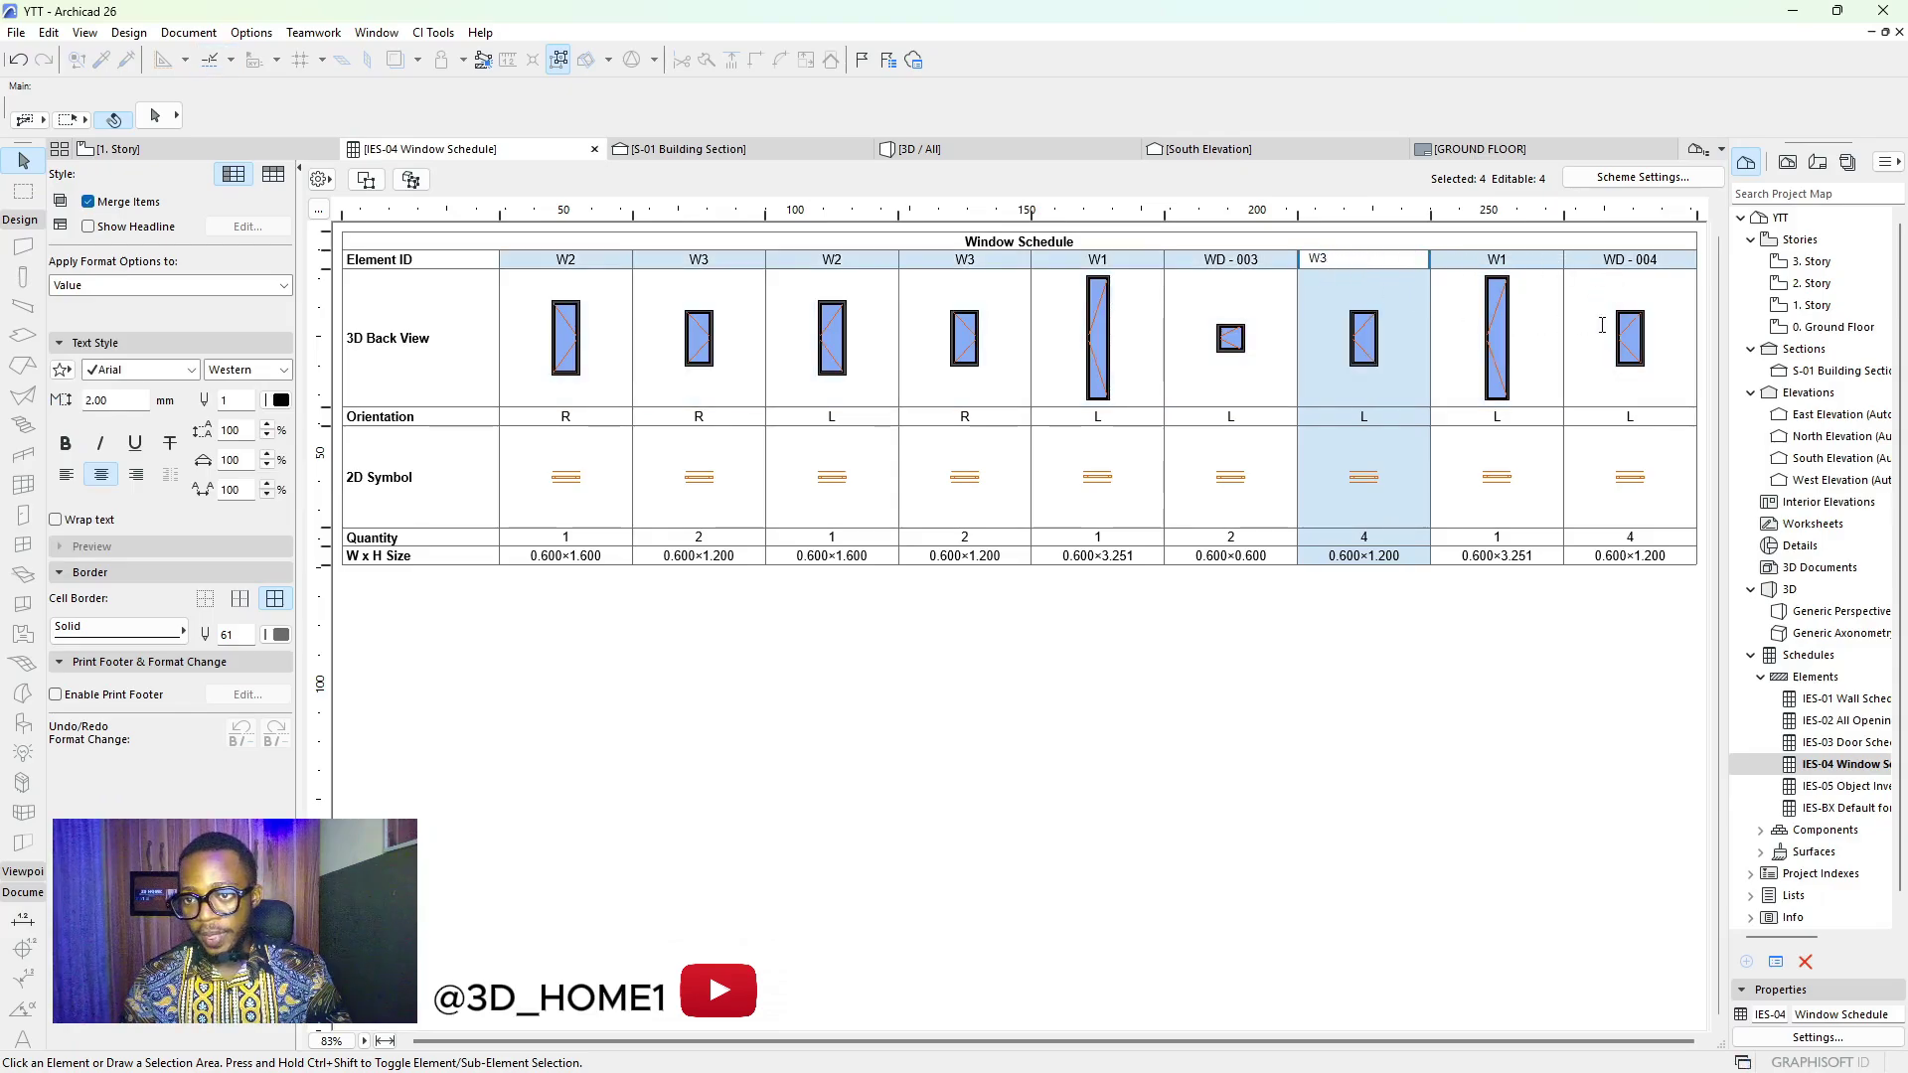
click(1650, 260)
text(3)
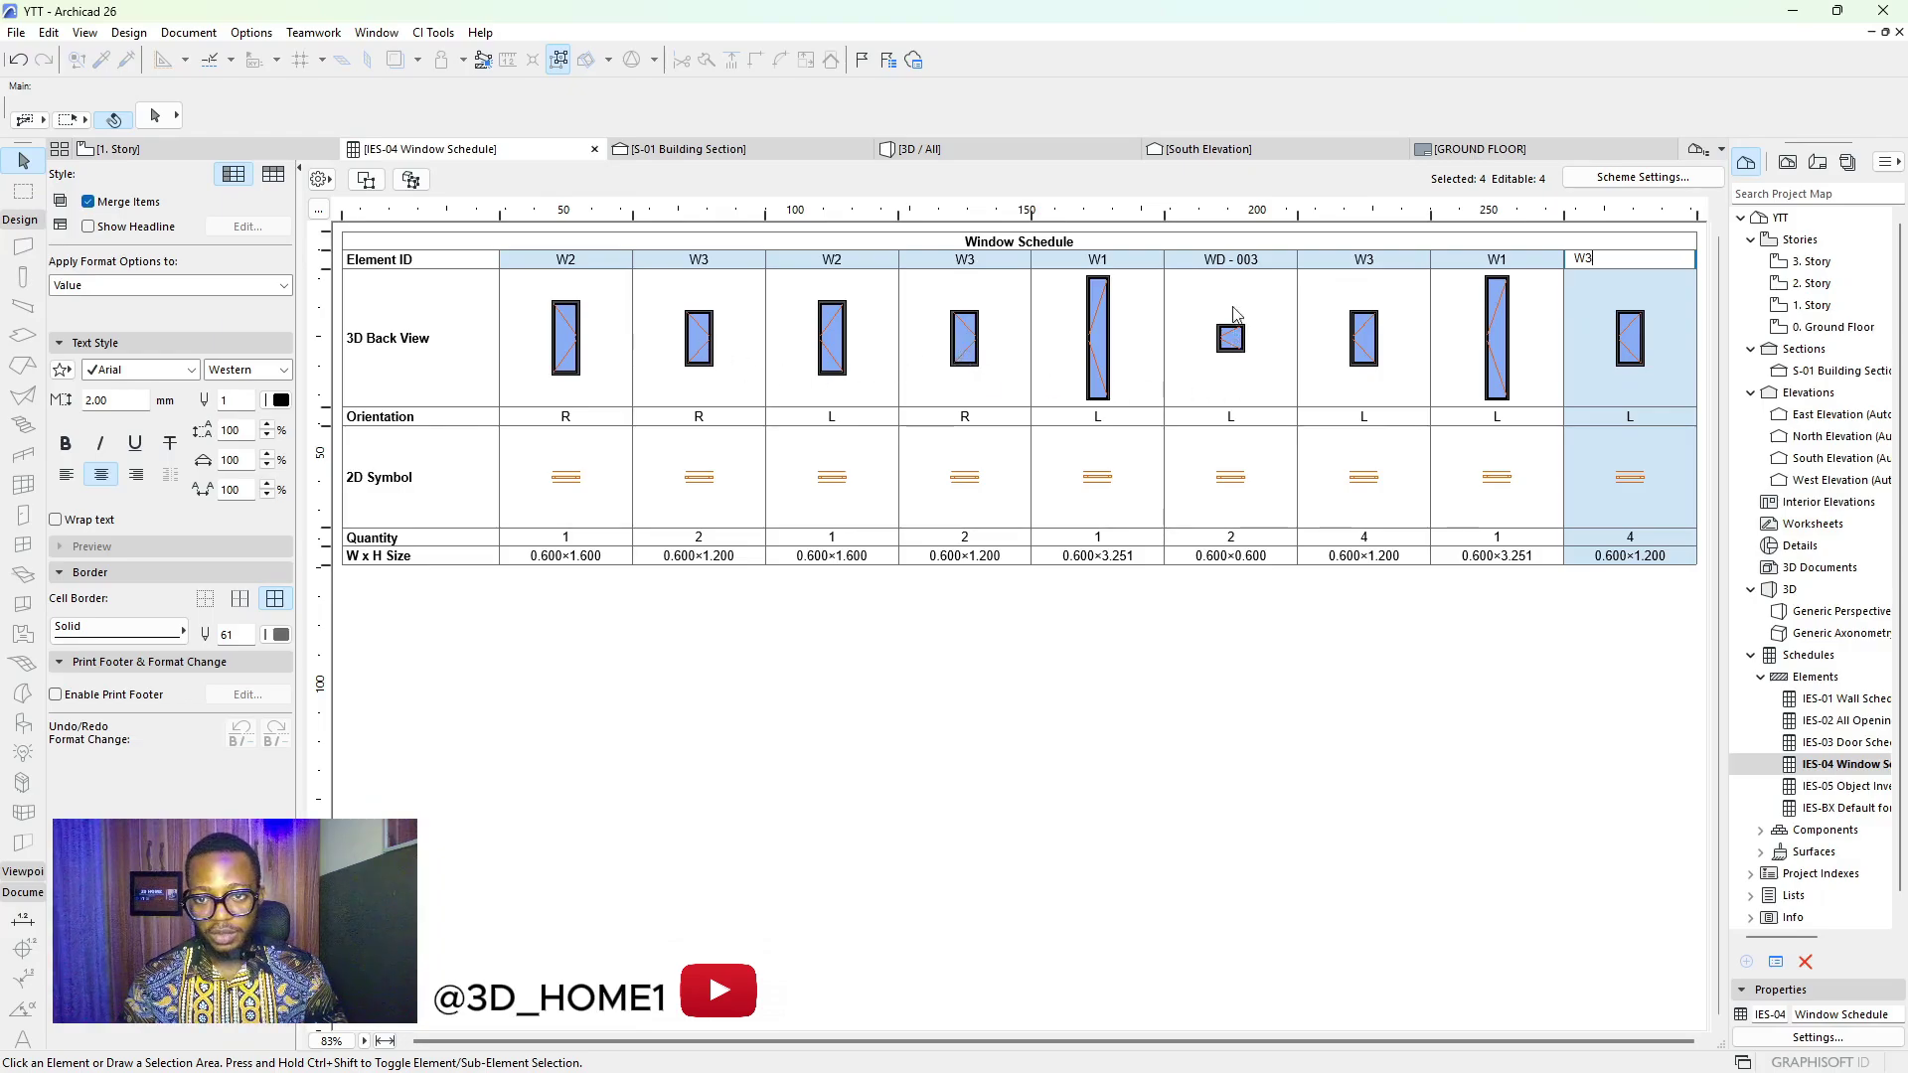
Set the Element ID of the 0.600×0.600 window entry to W4 and clear the selection
click(1228, 258)
drag(1228, 258, 1191, 257)
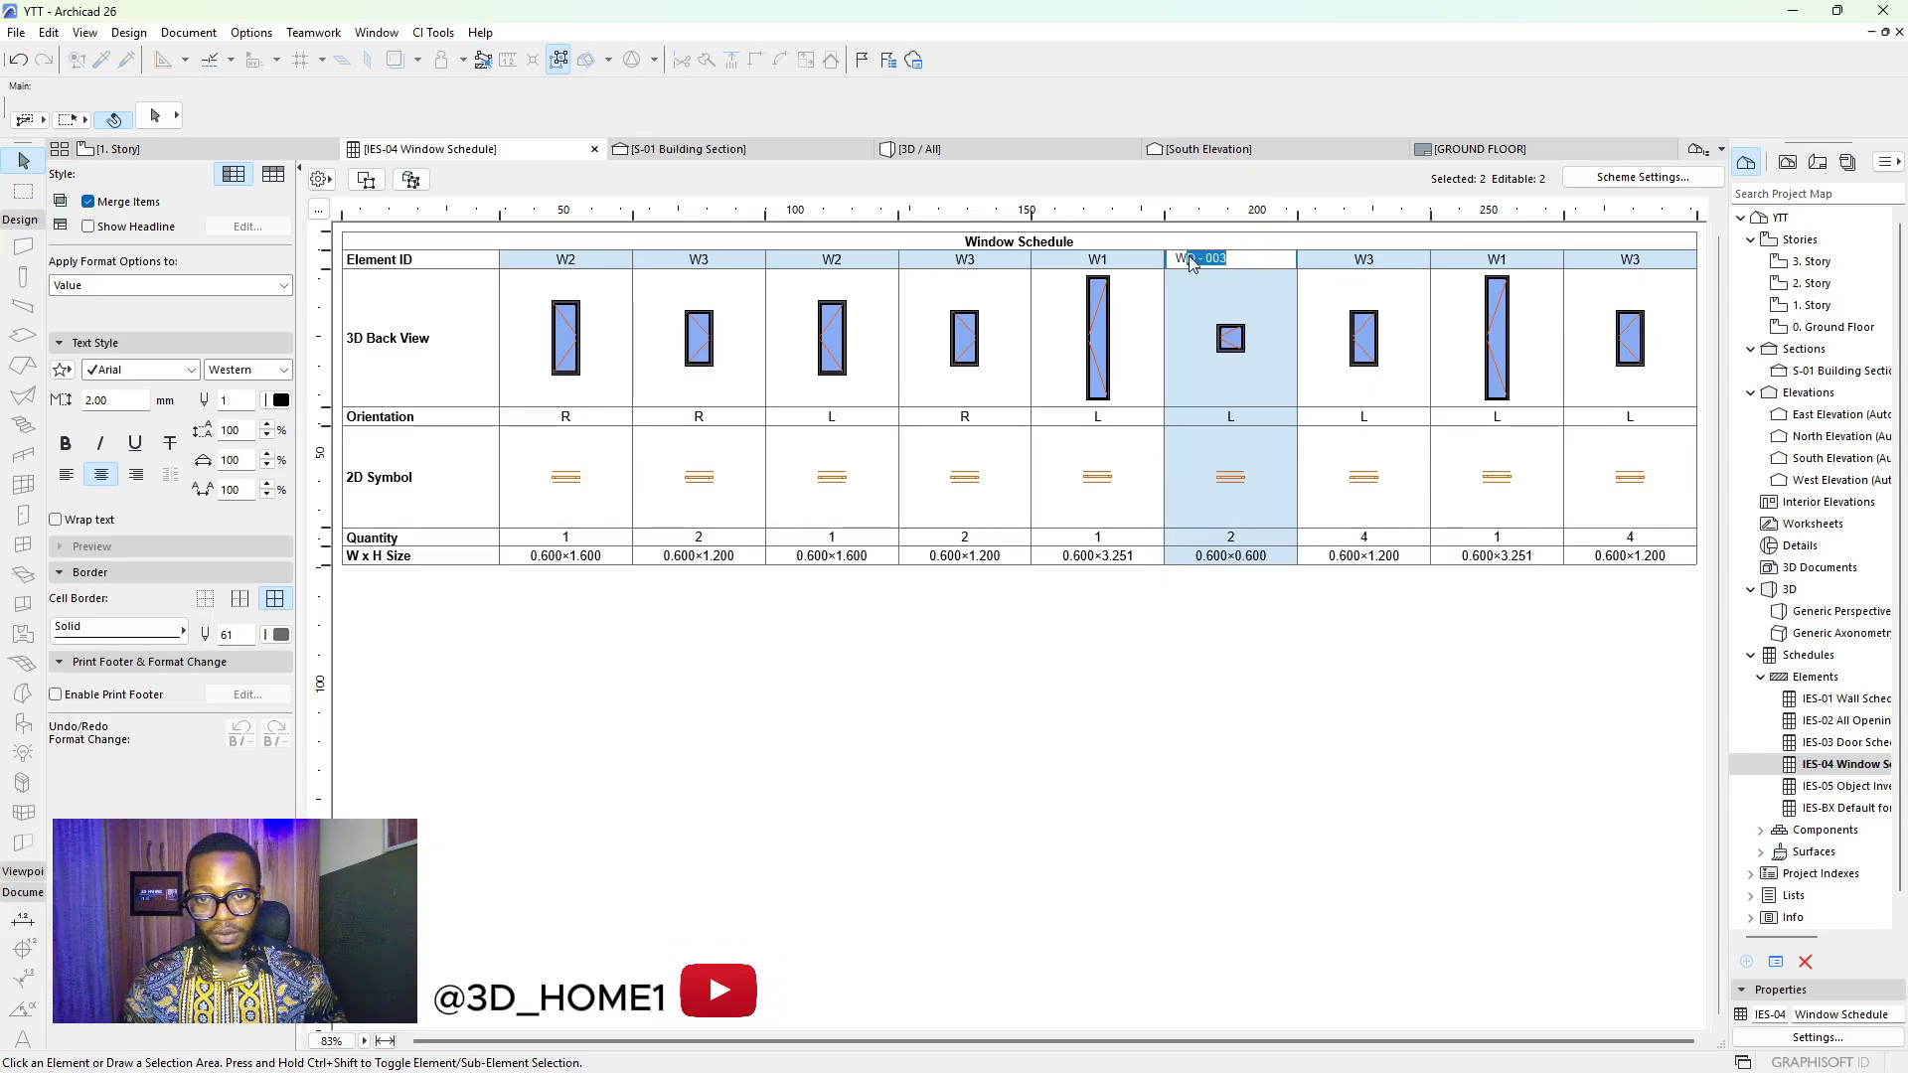
text(4)
click(1337, 672)
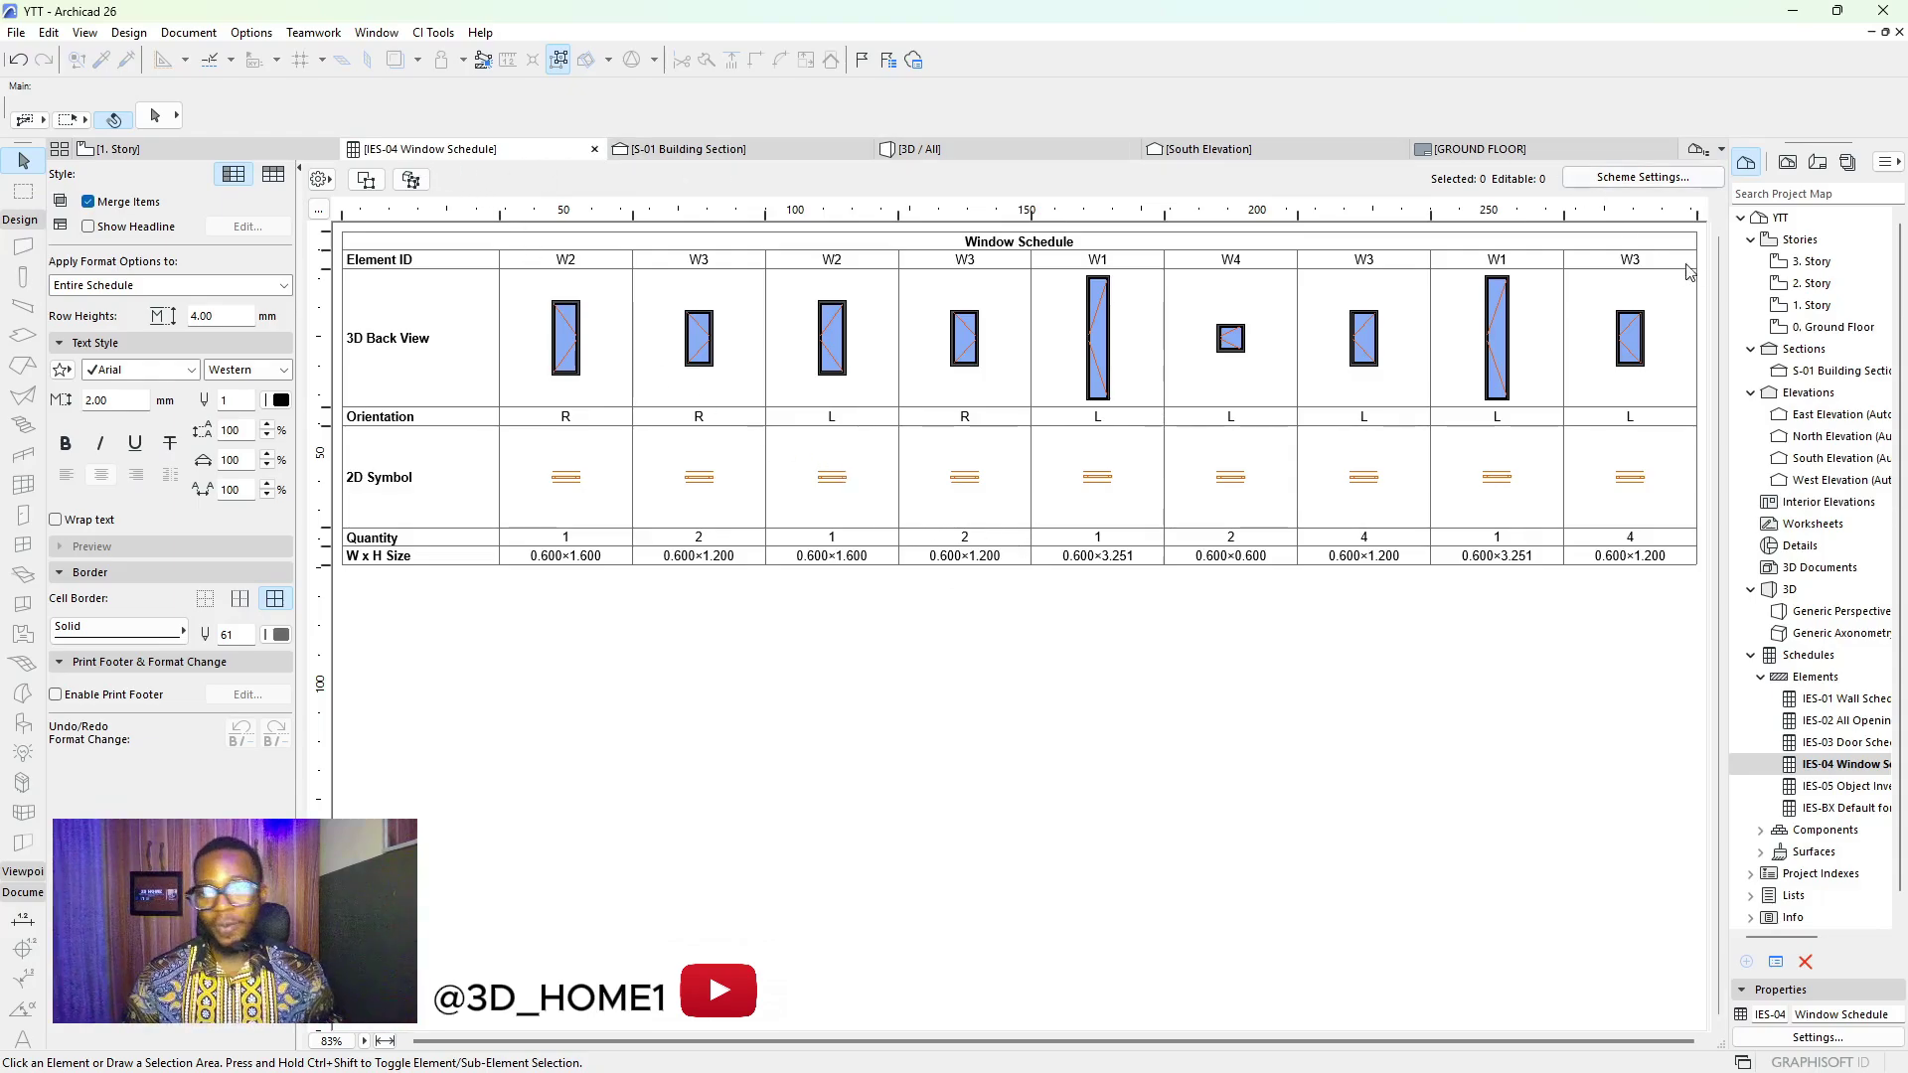
Open the 1. Story floor plan and examine the window marker IDs around all of its exterior walls
click(1819, 305)
double_click(1819, 305)
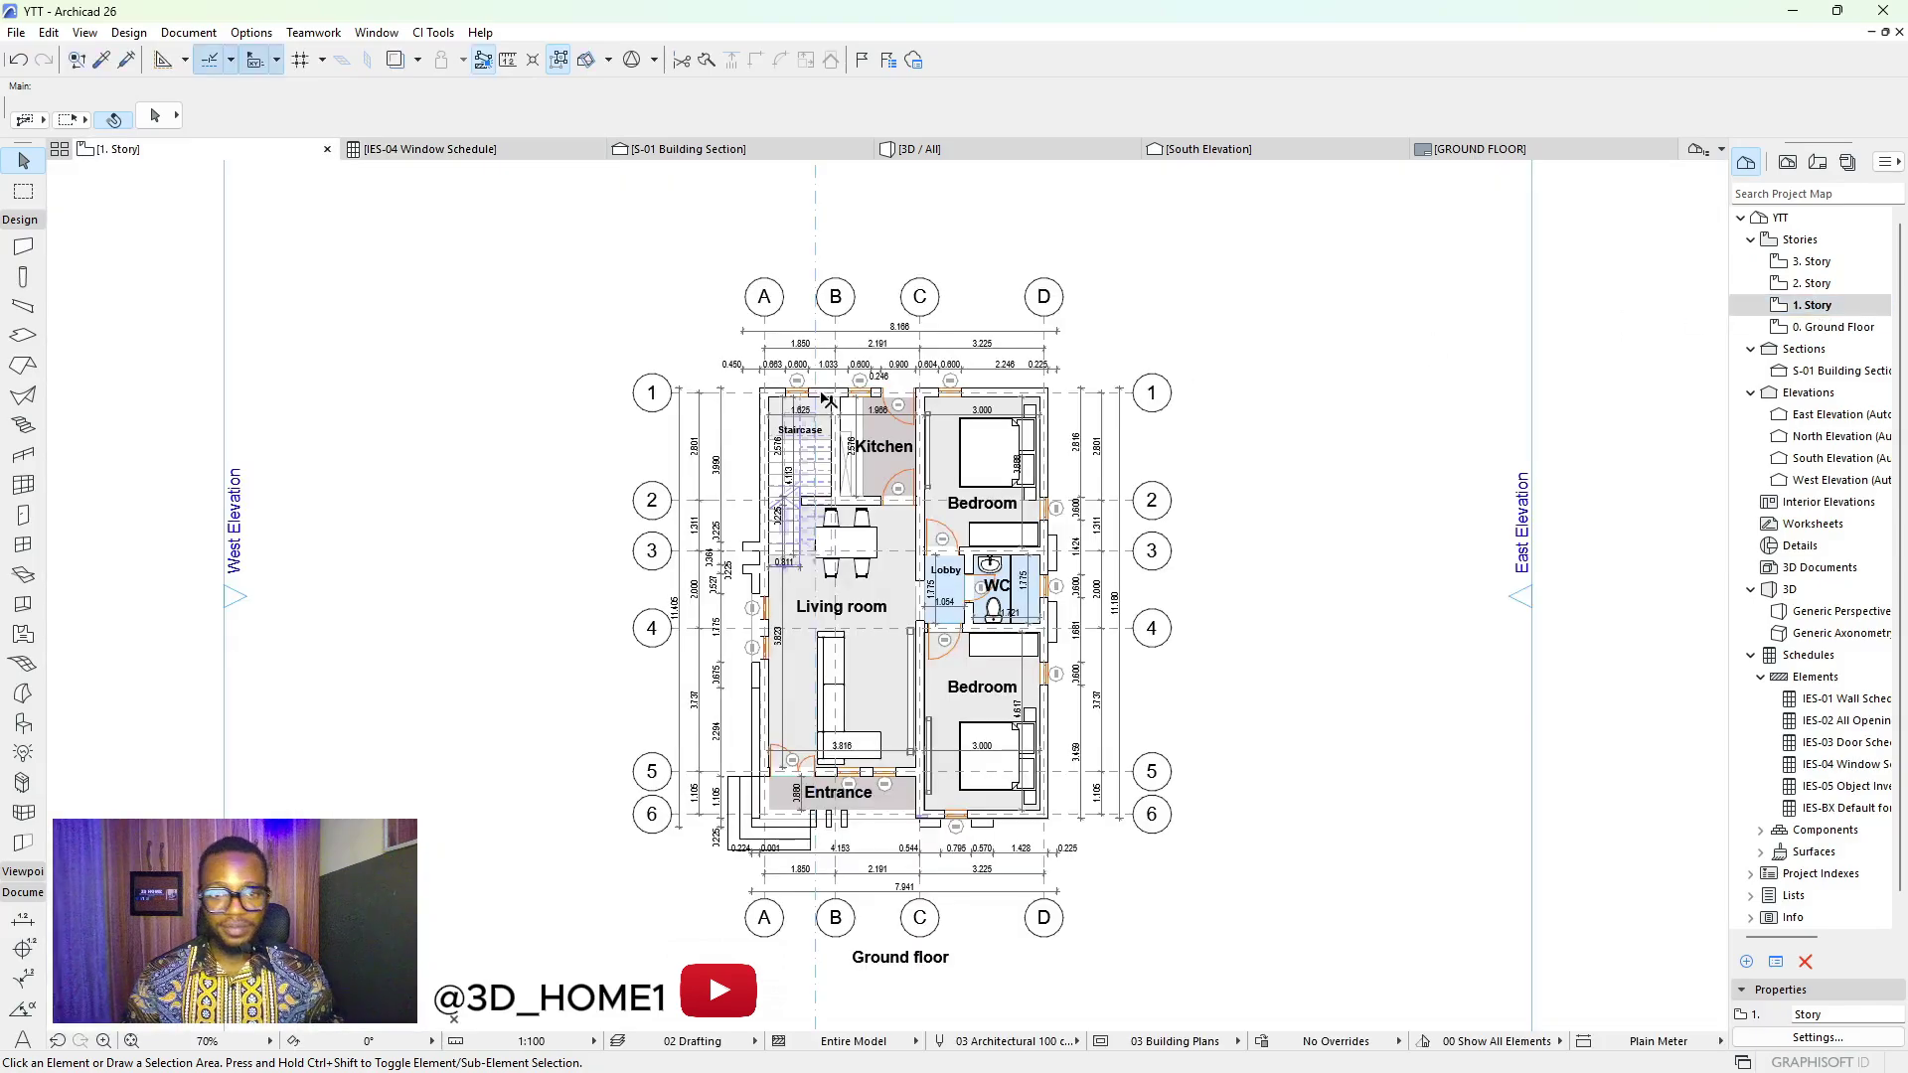
scroll(877, 407, up, 8)
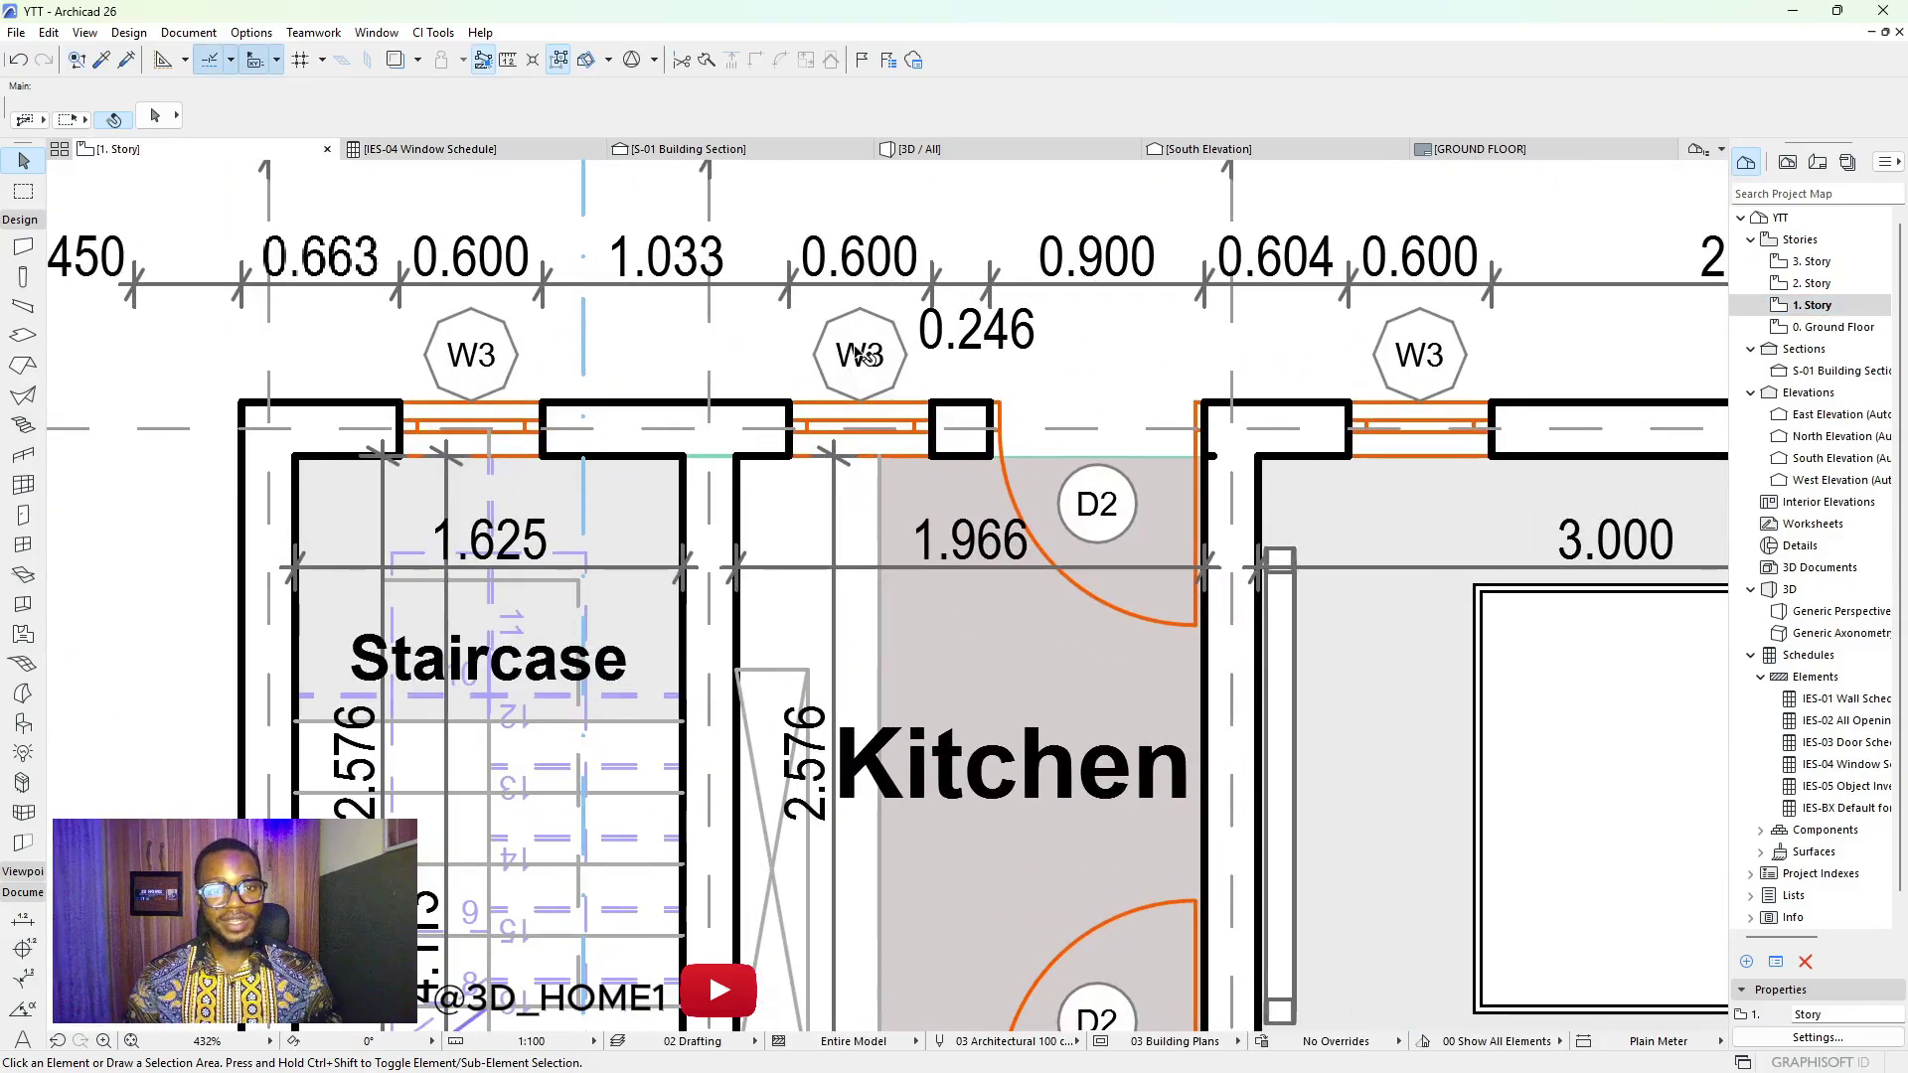
scroll(859, 354, down, 5)
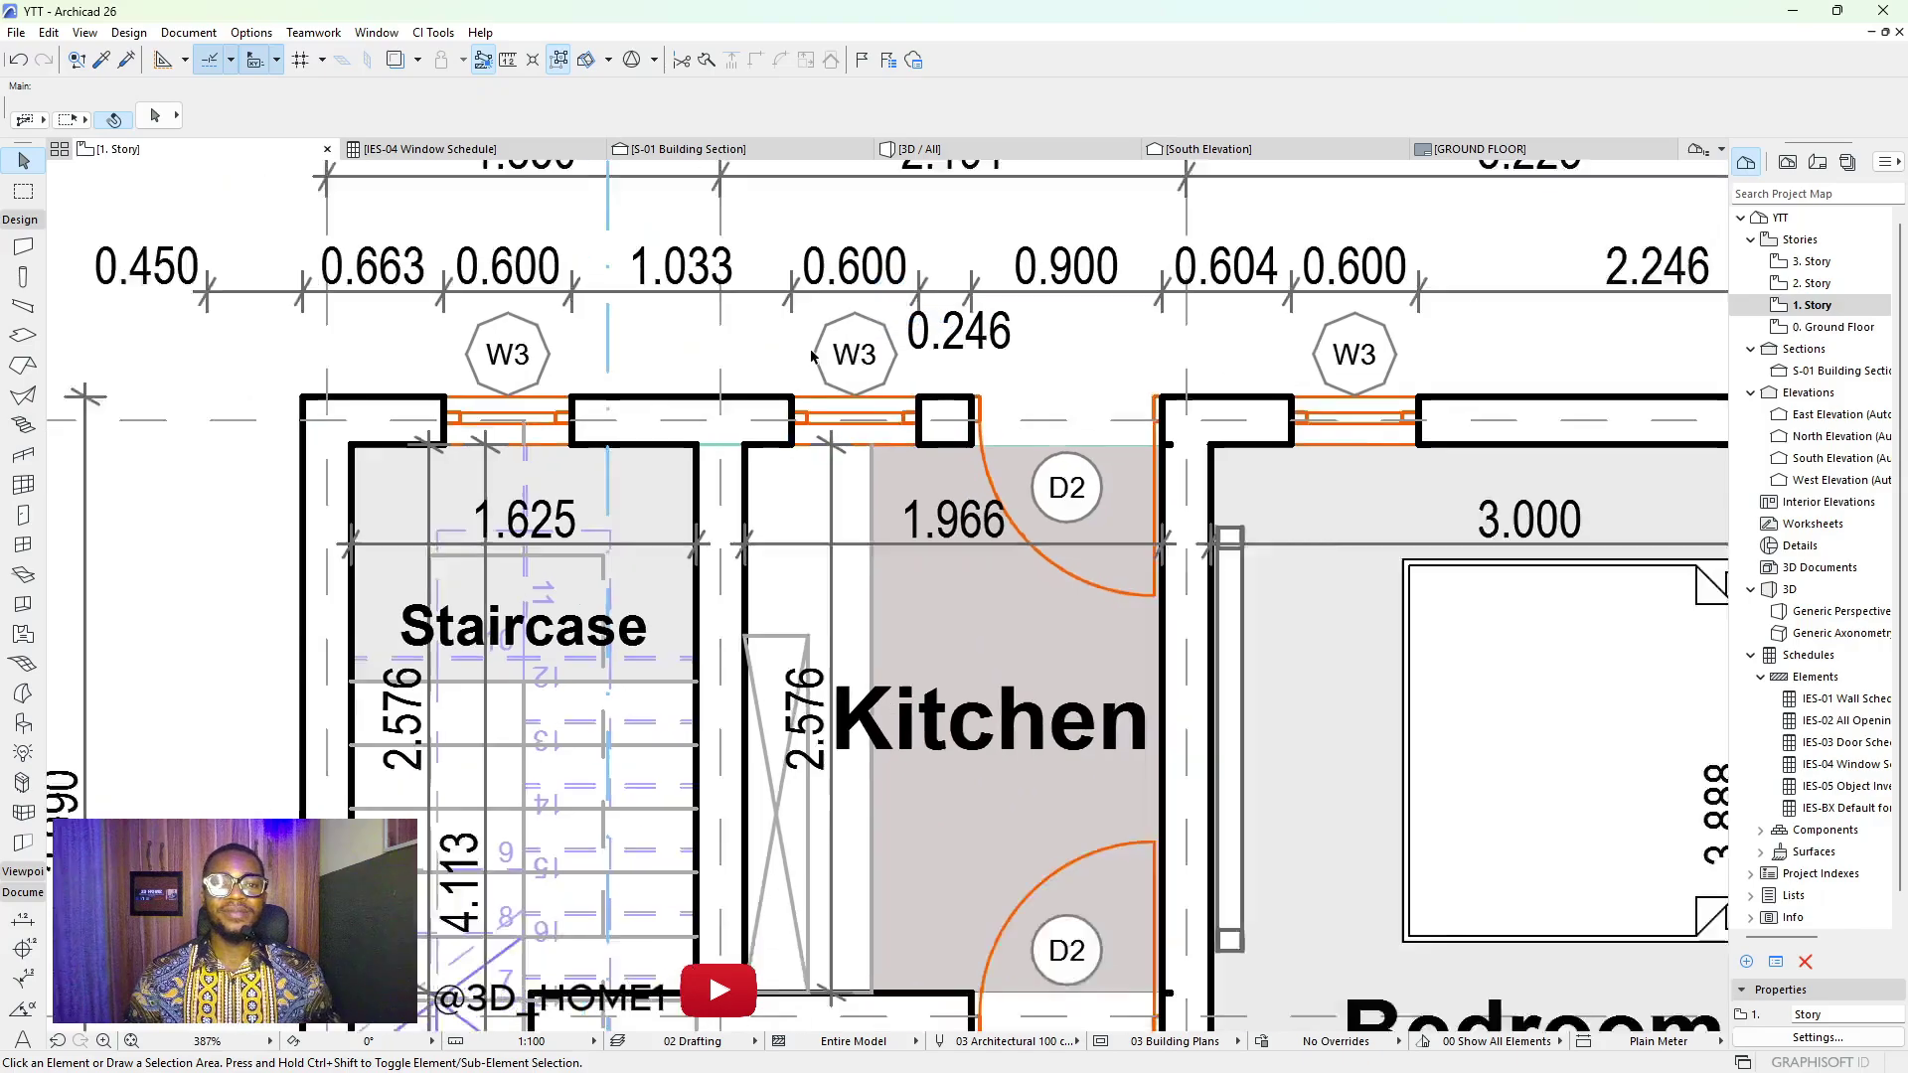
scroll(812, 344, down, 3)
middle_drag(812, 344, 825, 174)
scroll(927, 847, up, 3)
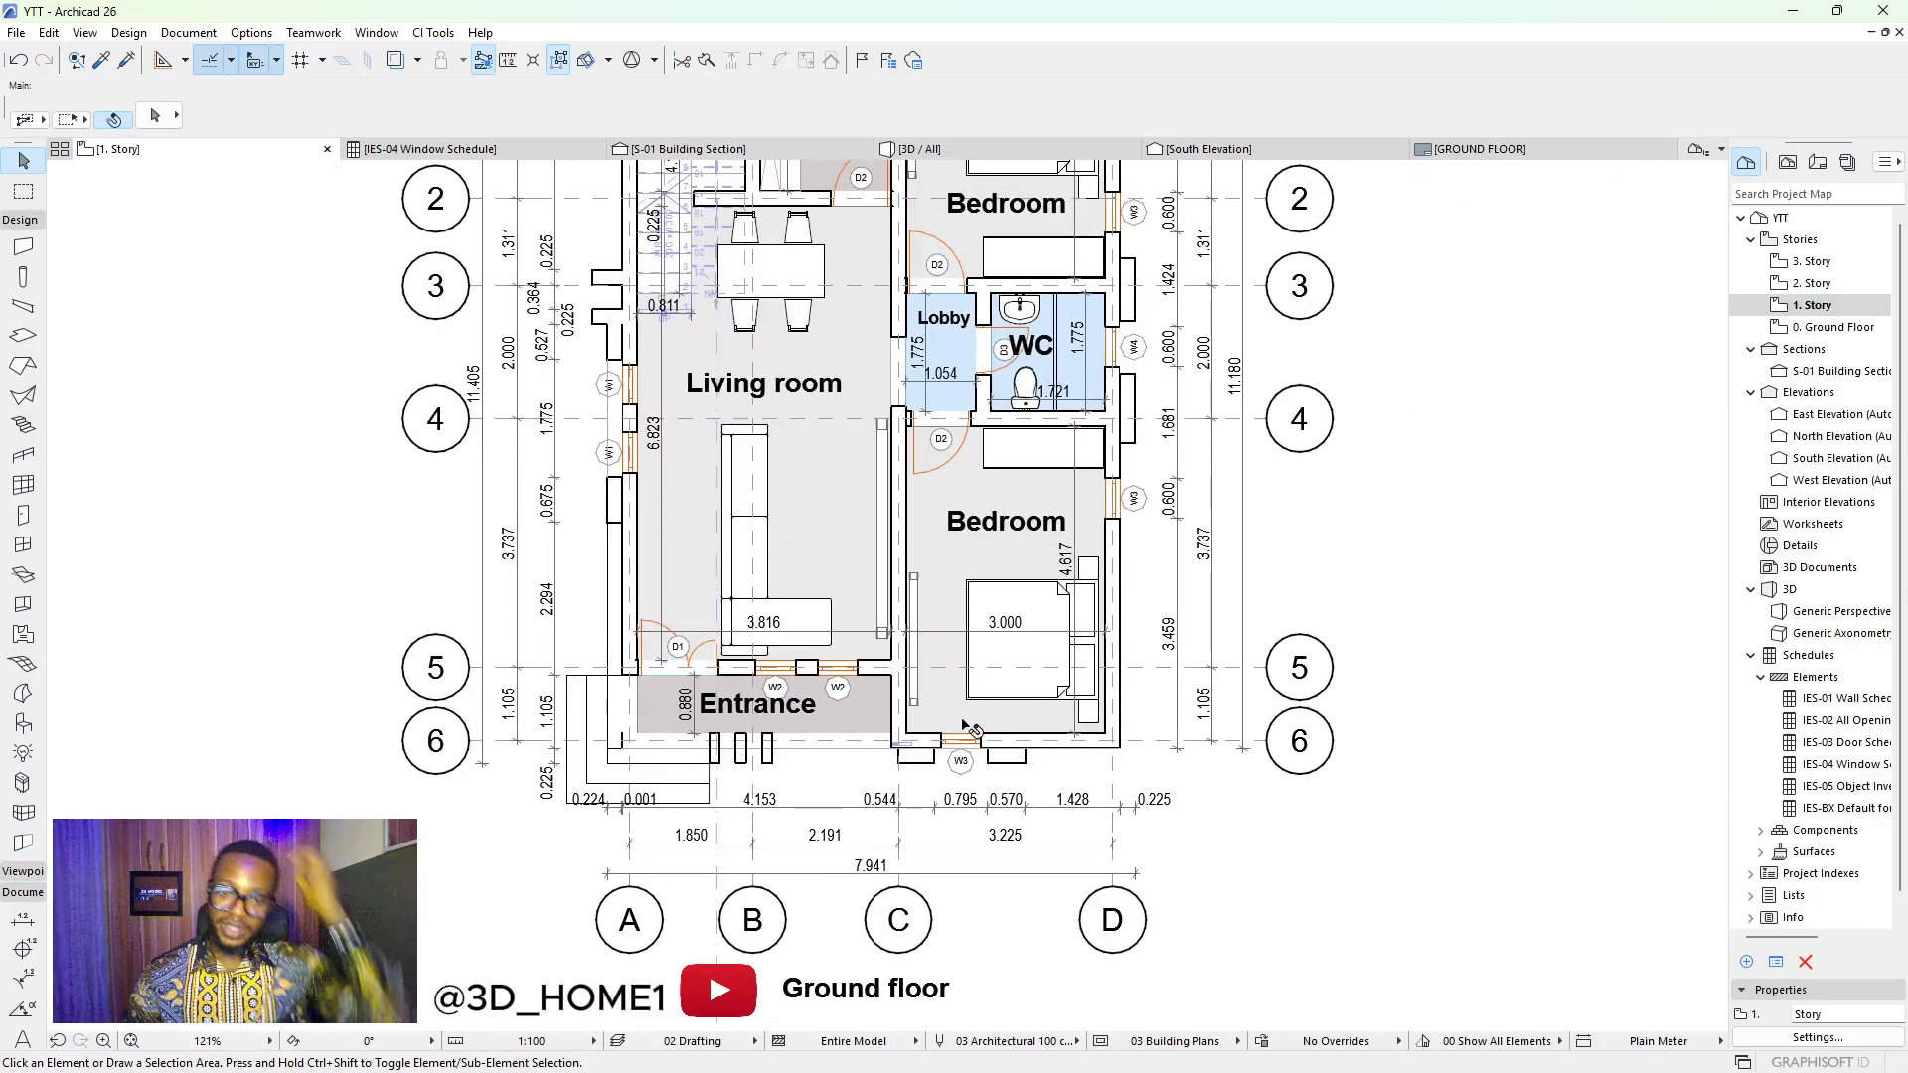
middle_drag(927, 847, 964, 773)
scroll(964, 773, up, 2)
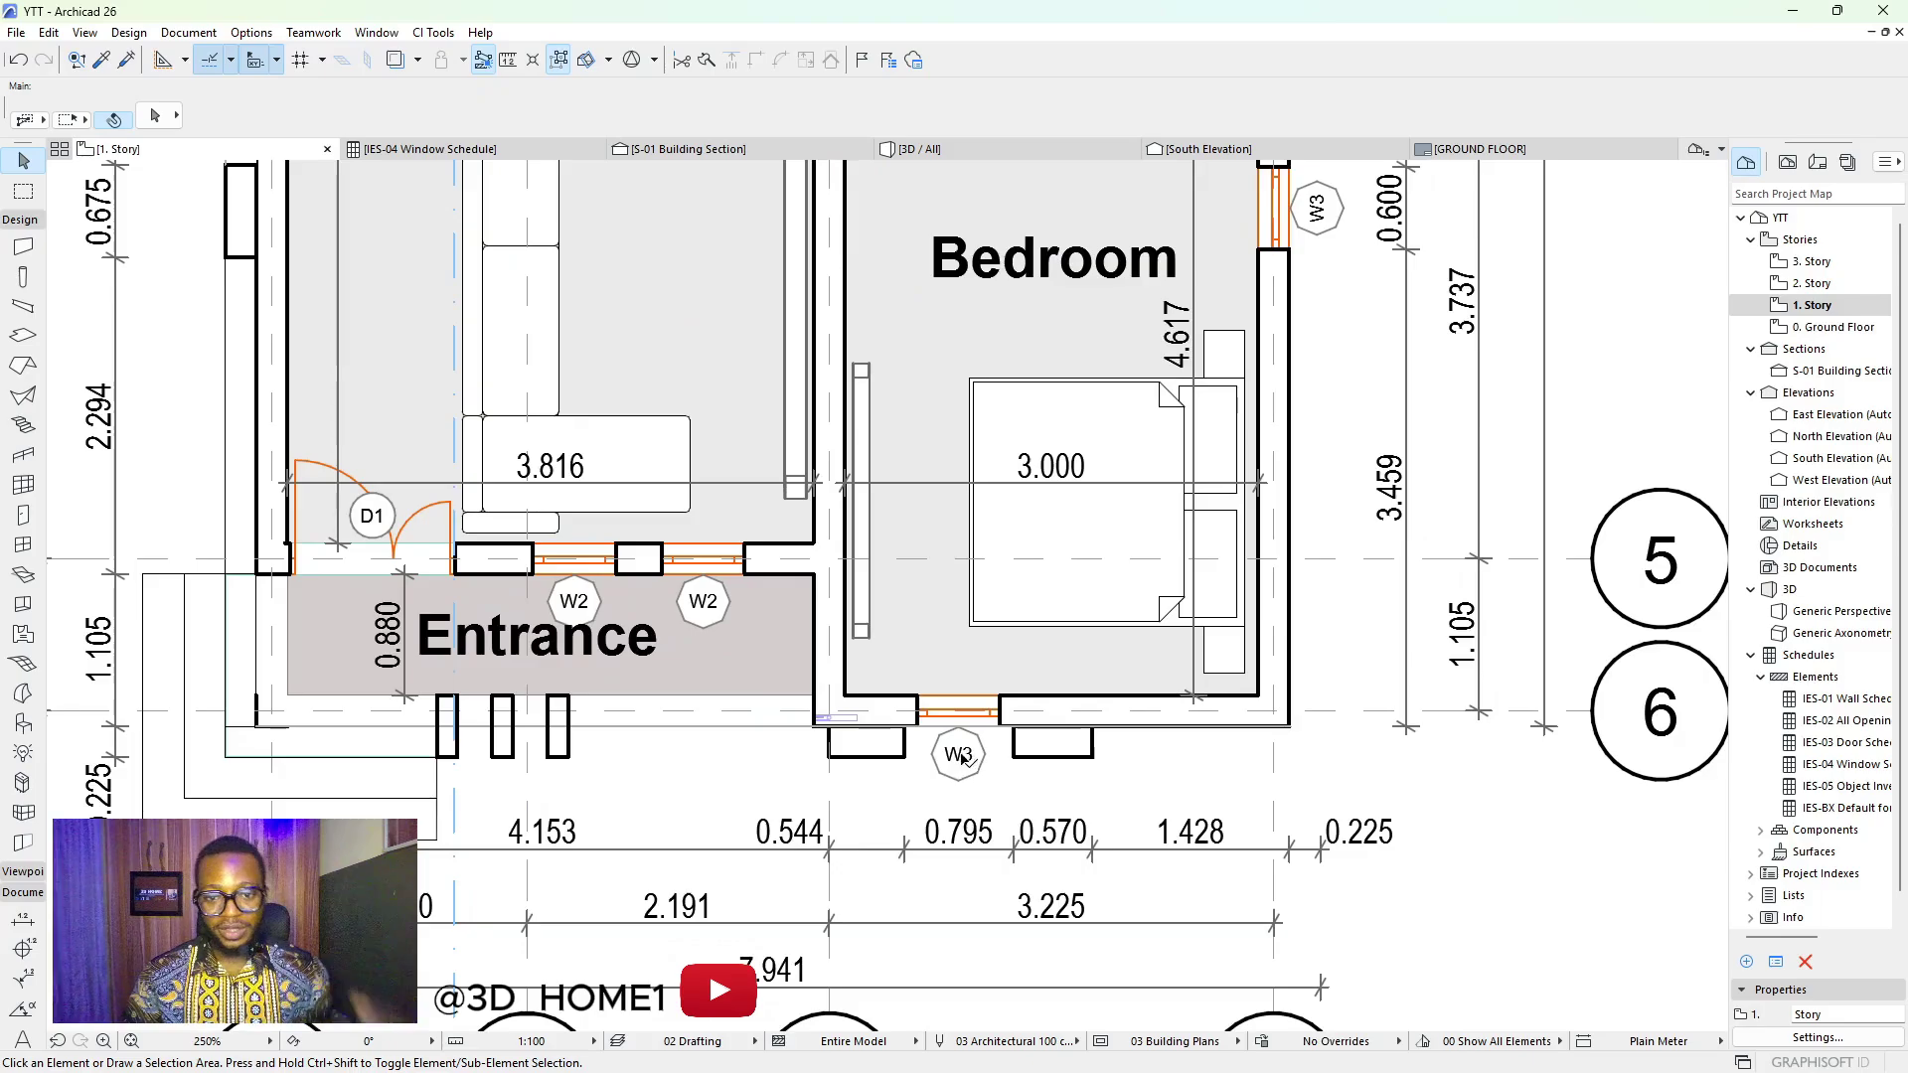
scroll(964, 773, down, 4)
scroll(1085, 673, up, 5)
scroll(1088, 427, down, 5)
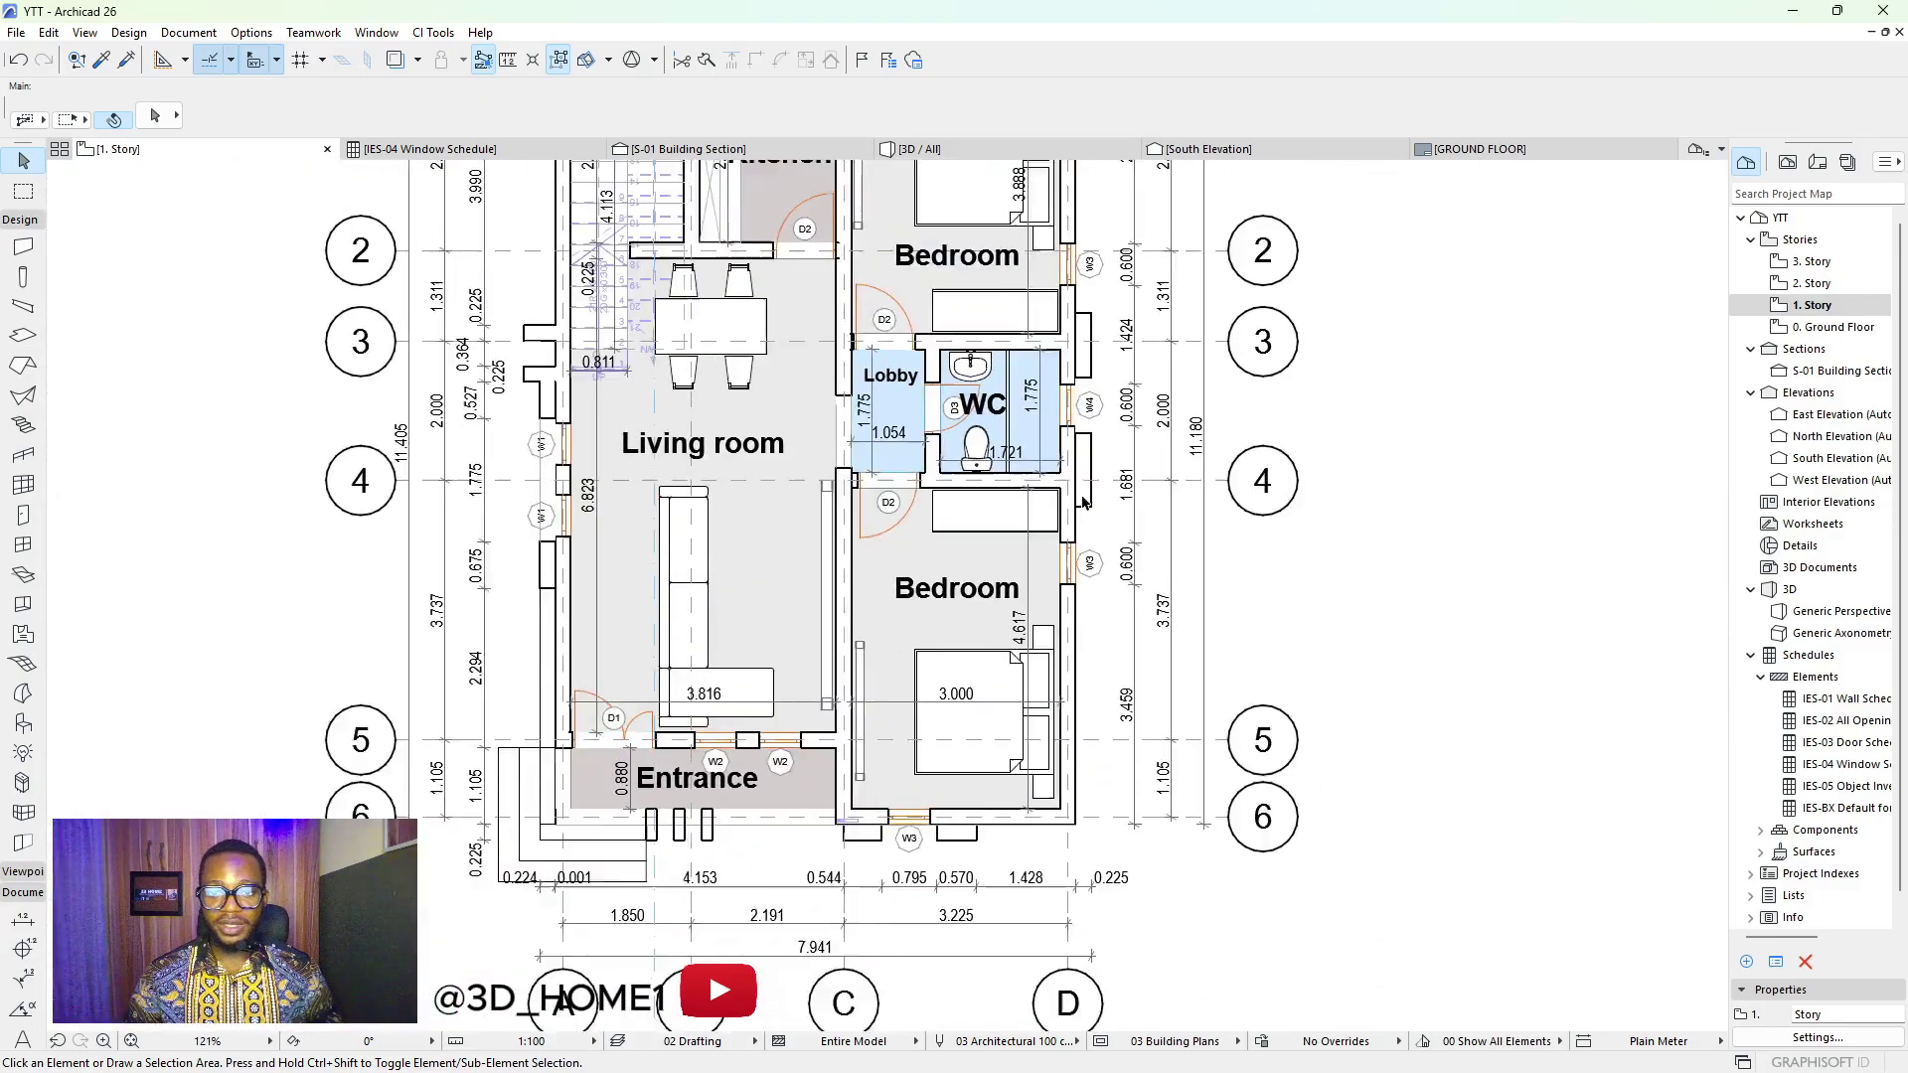
scroll(1091, 422, up, 5)
scroll(1092, 422, up, 2)
scroll(1083, 425, down, 3)
scroll(1048, 434, up, 5)
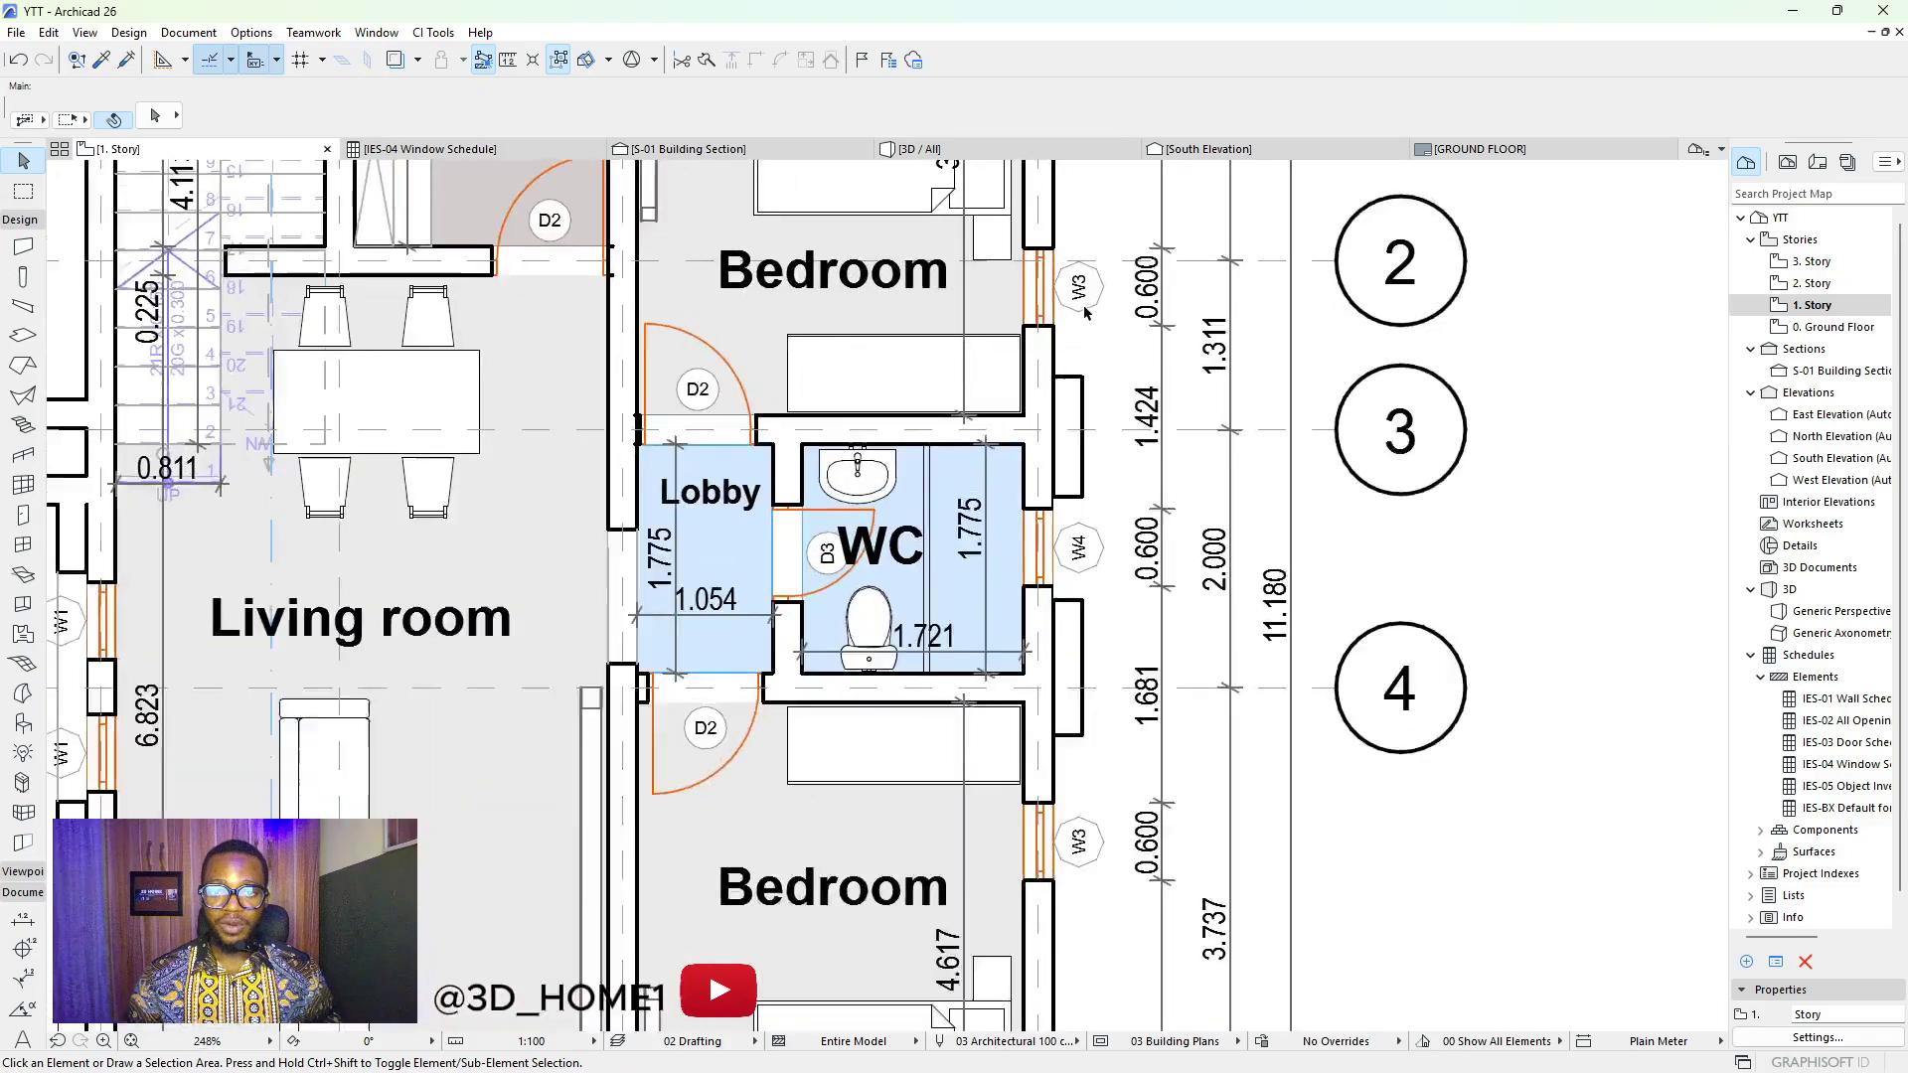
scroll(1048, 434, down, 5)
scroll(850, 403, up, 3)
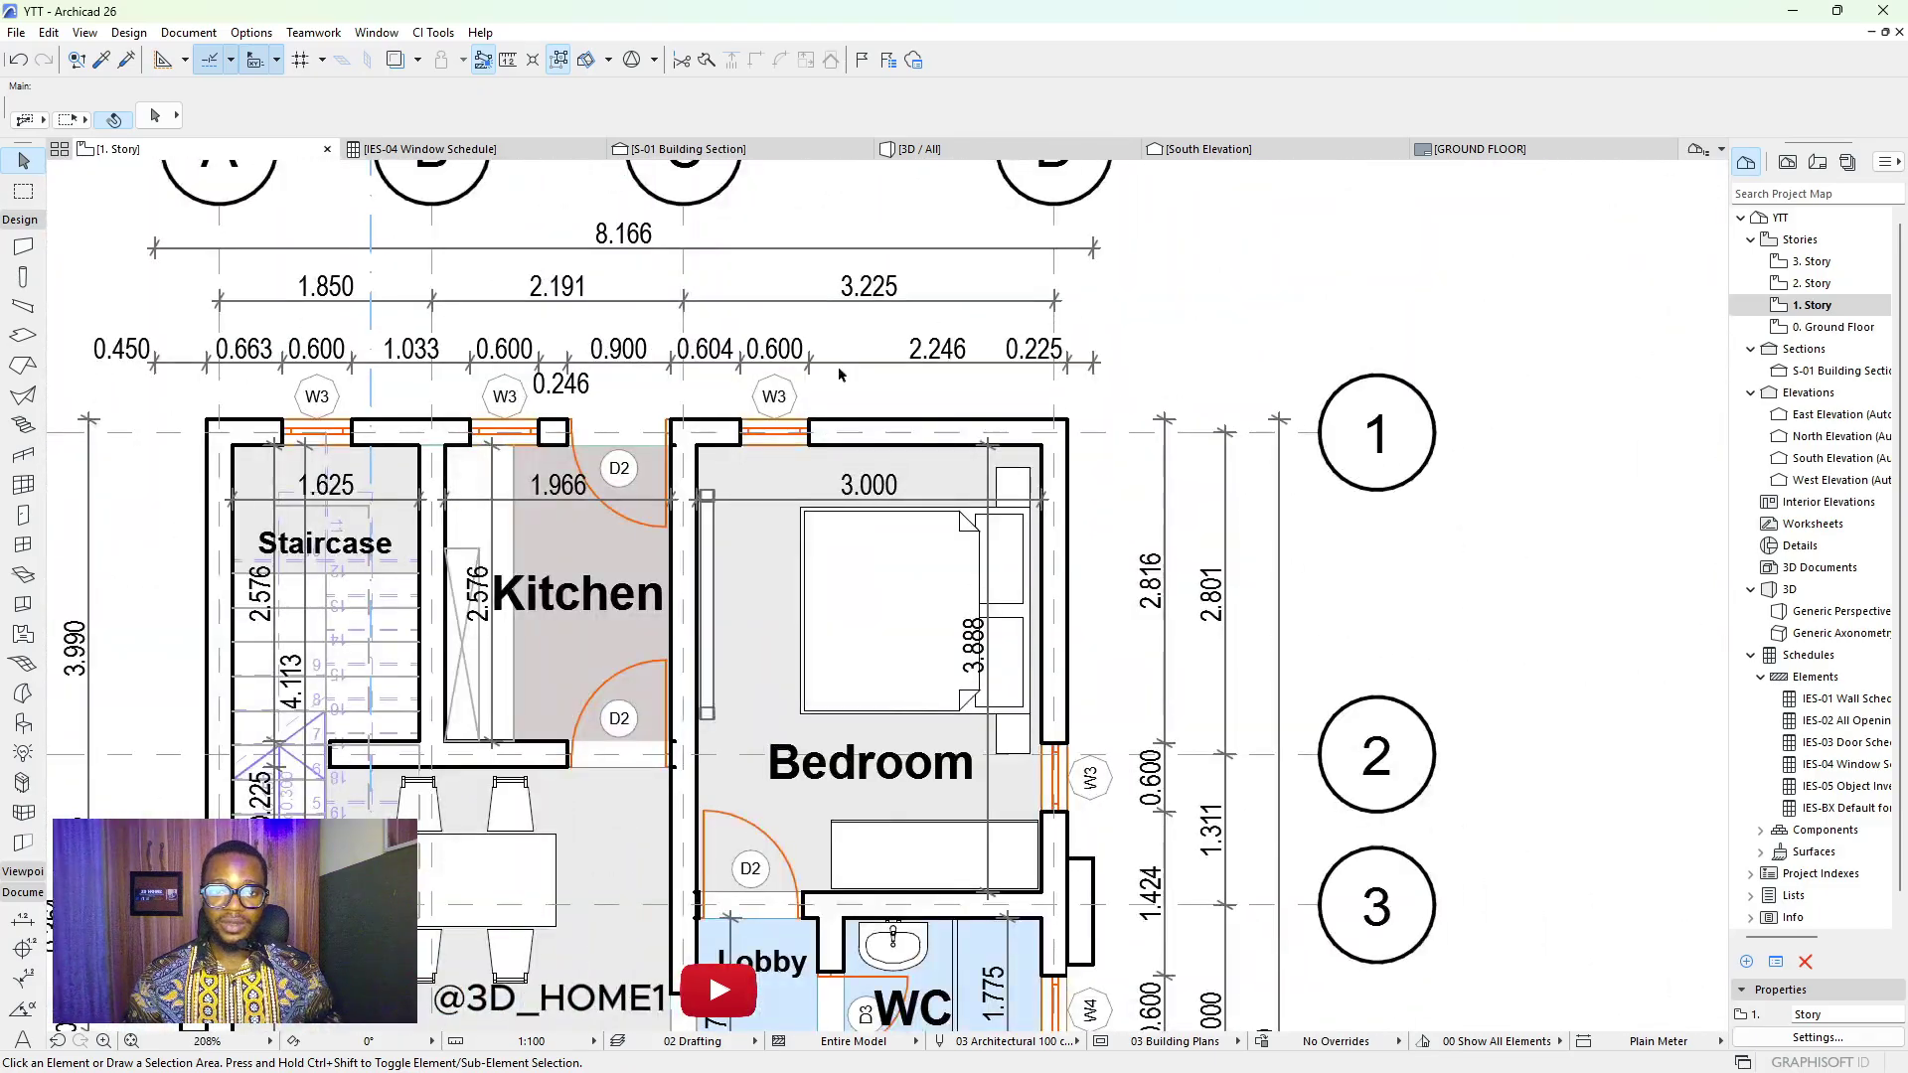
scroll(859, 410, down, 4)
scroll(610, 843, up, 5)
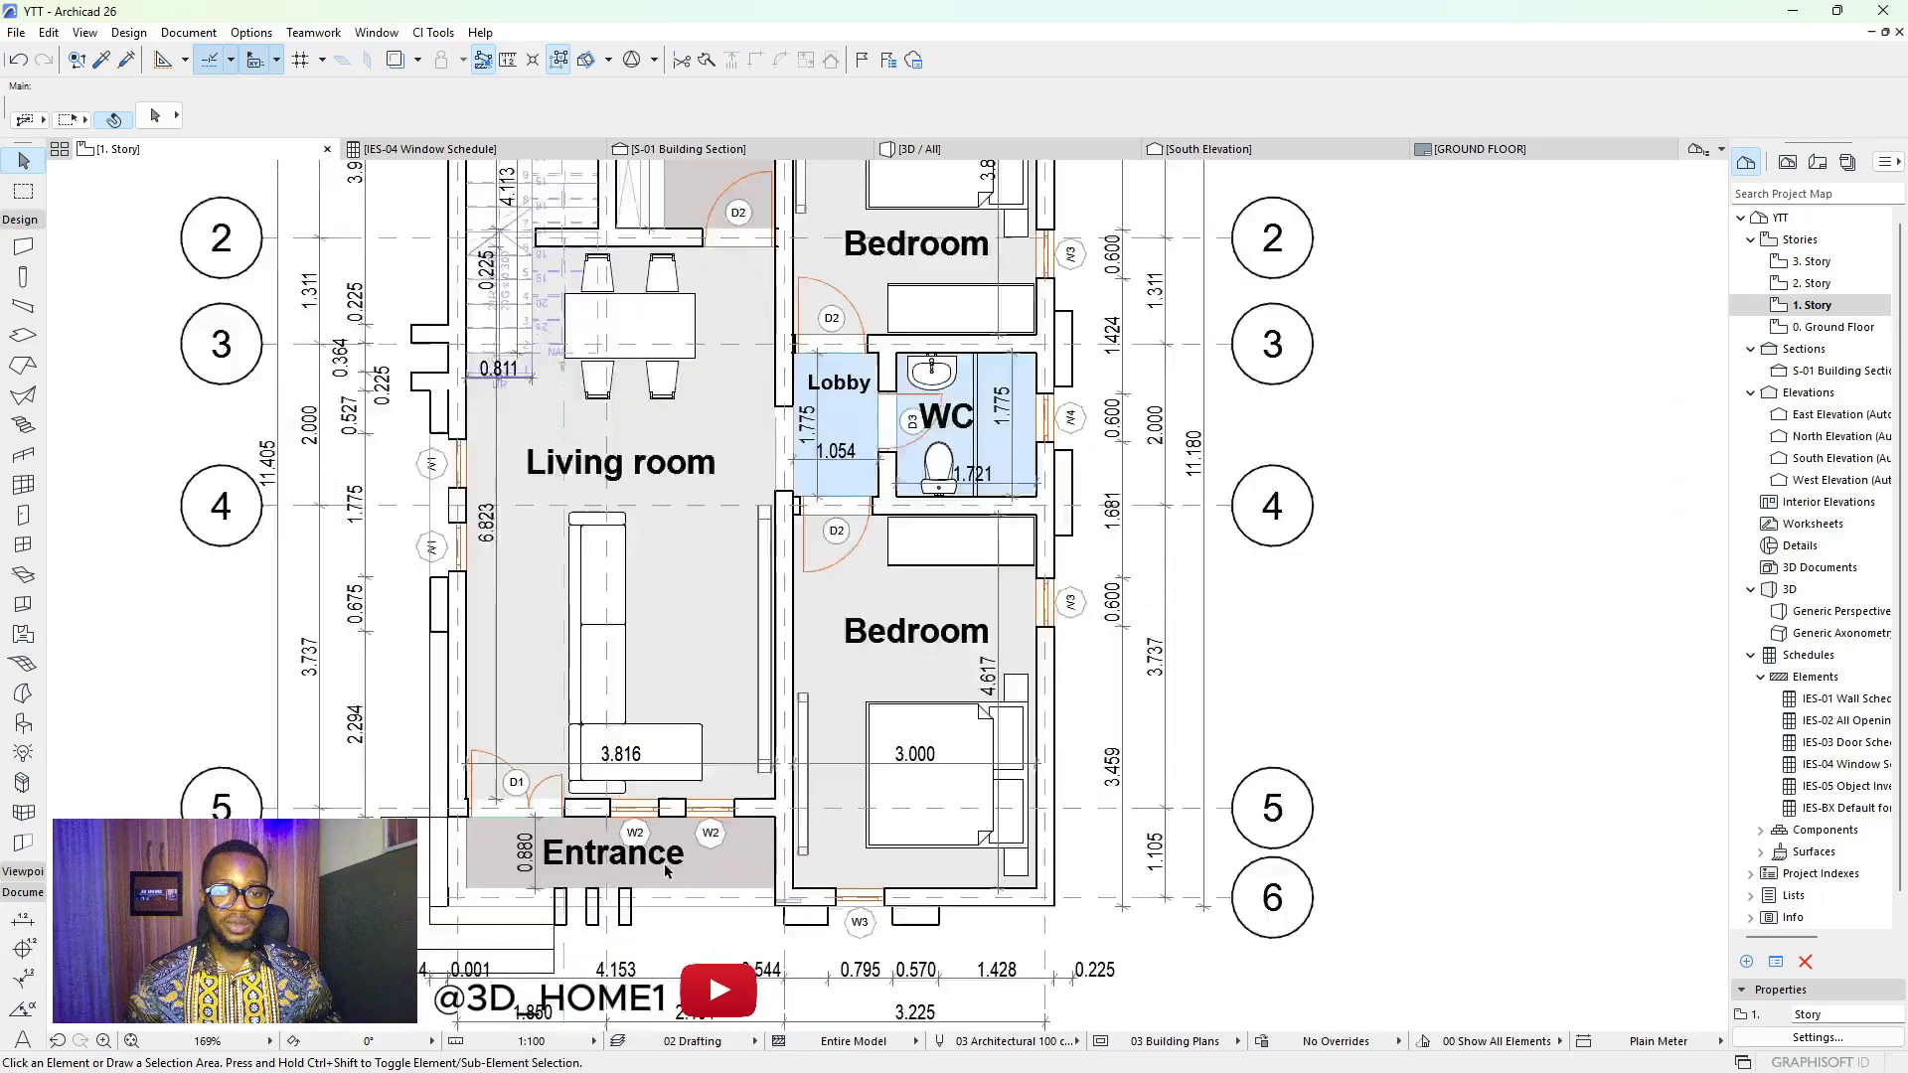
scroll(610, 843, down, 6)
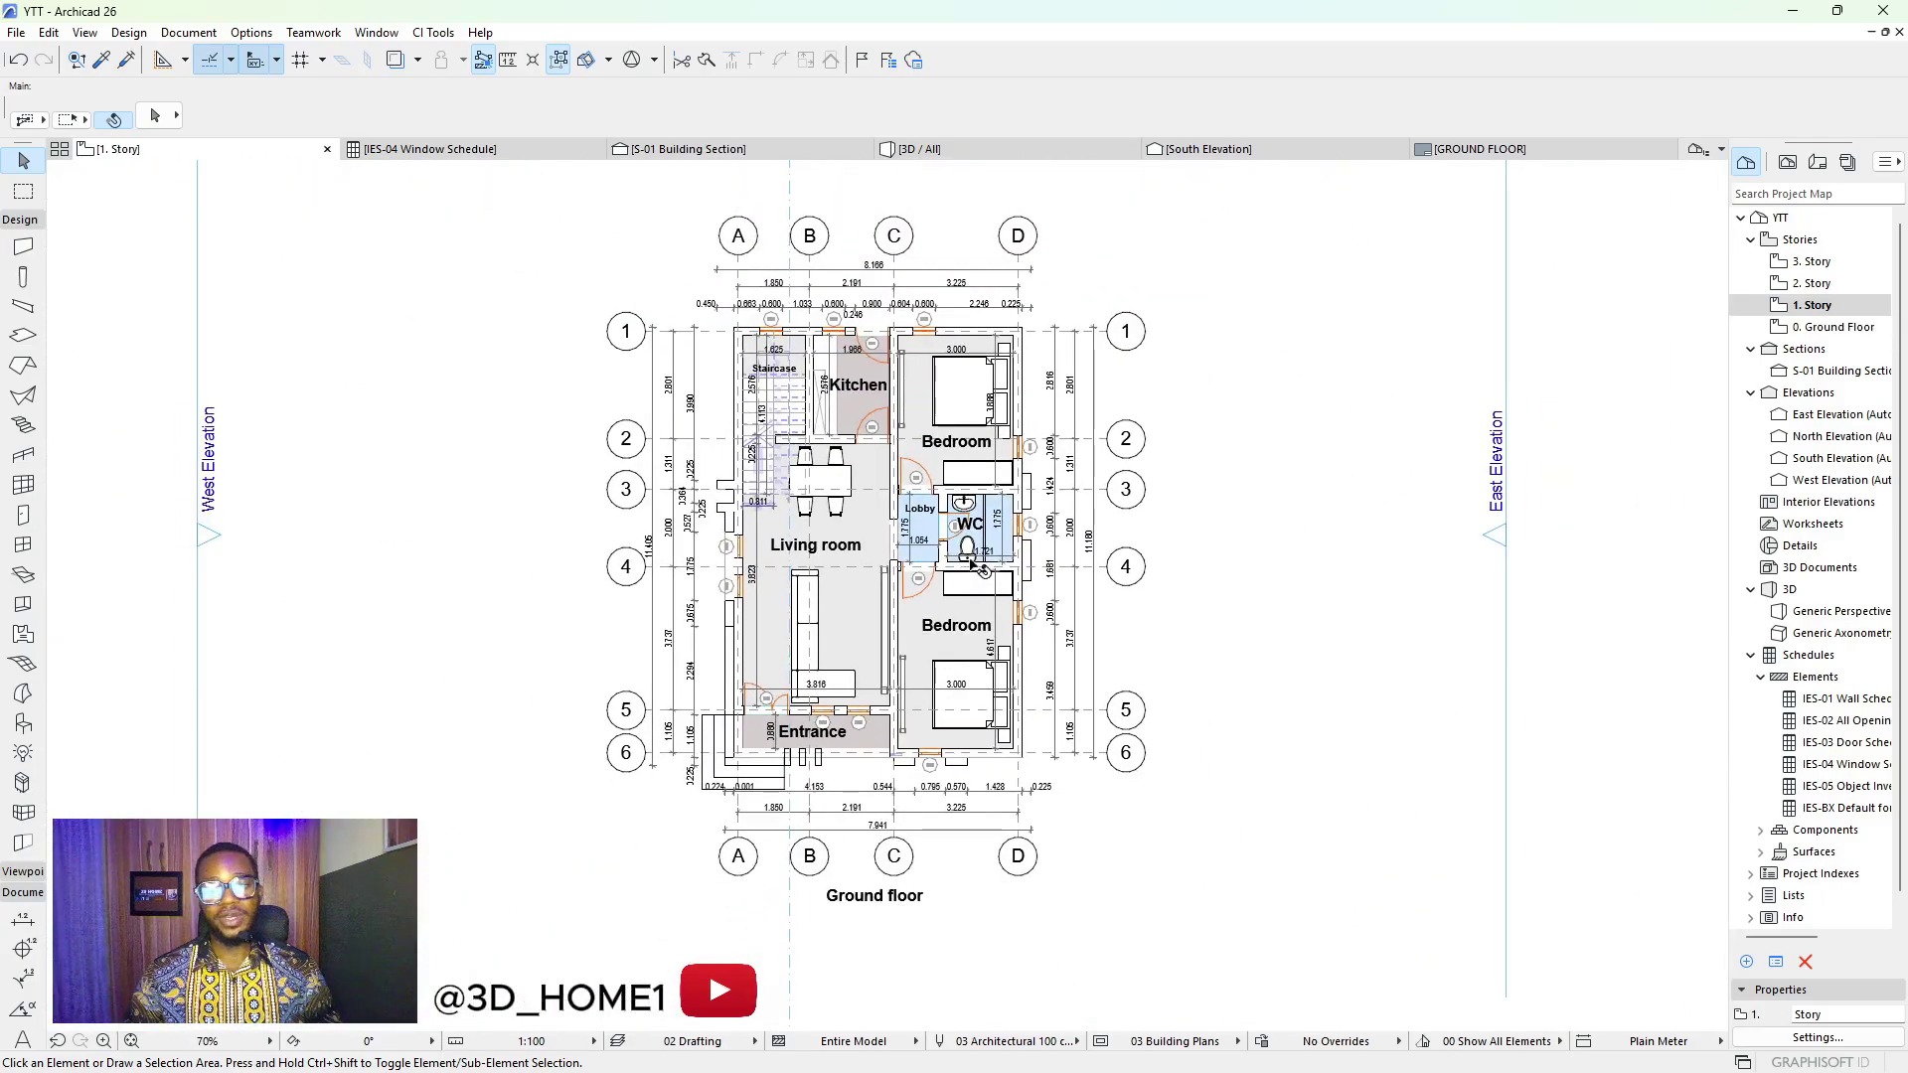
scroll(982, 545, up, 1)
scroll(982, 545, down, 3)
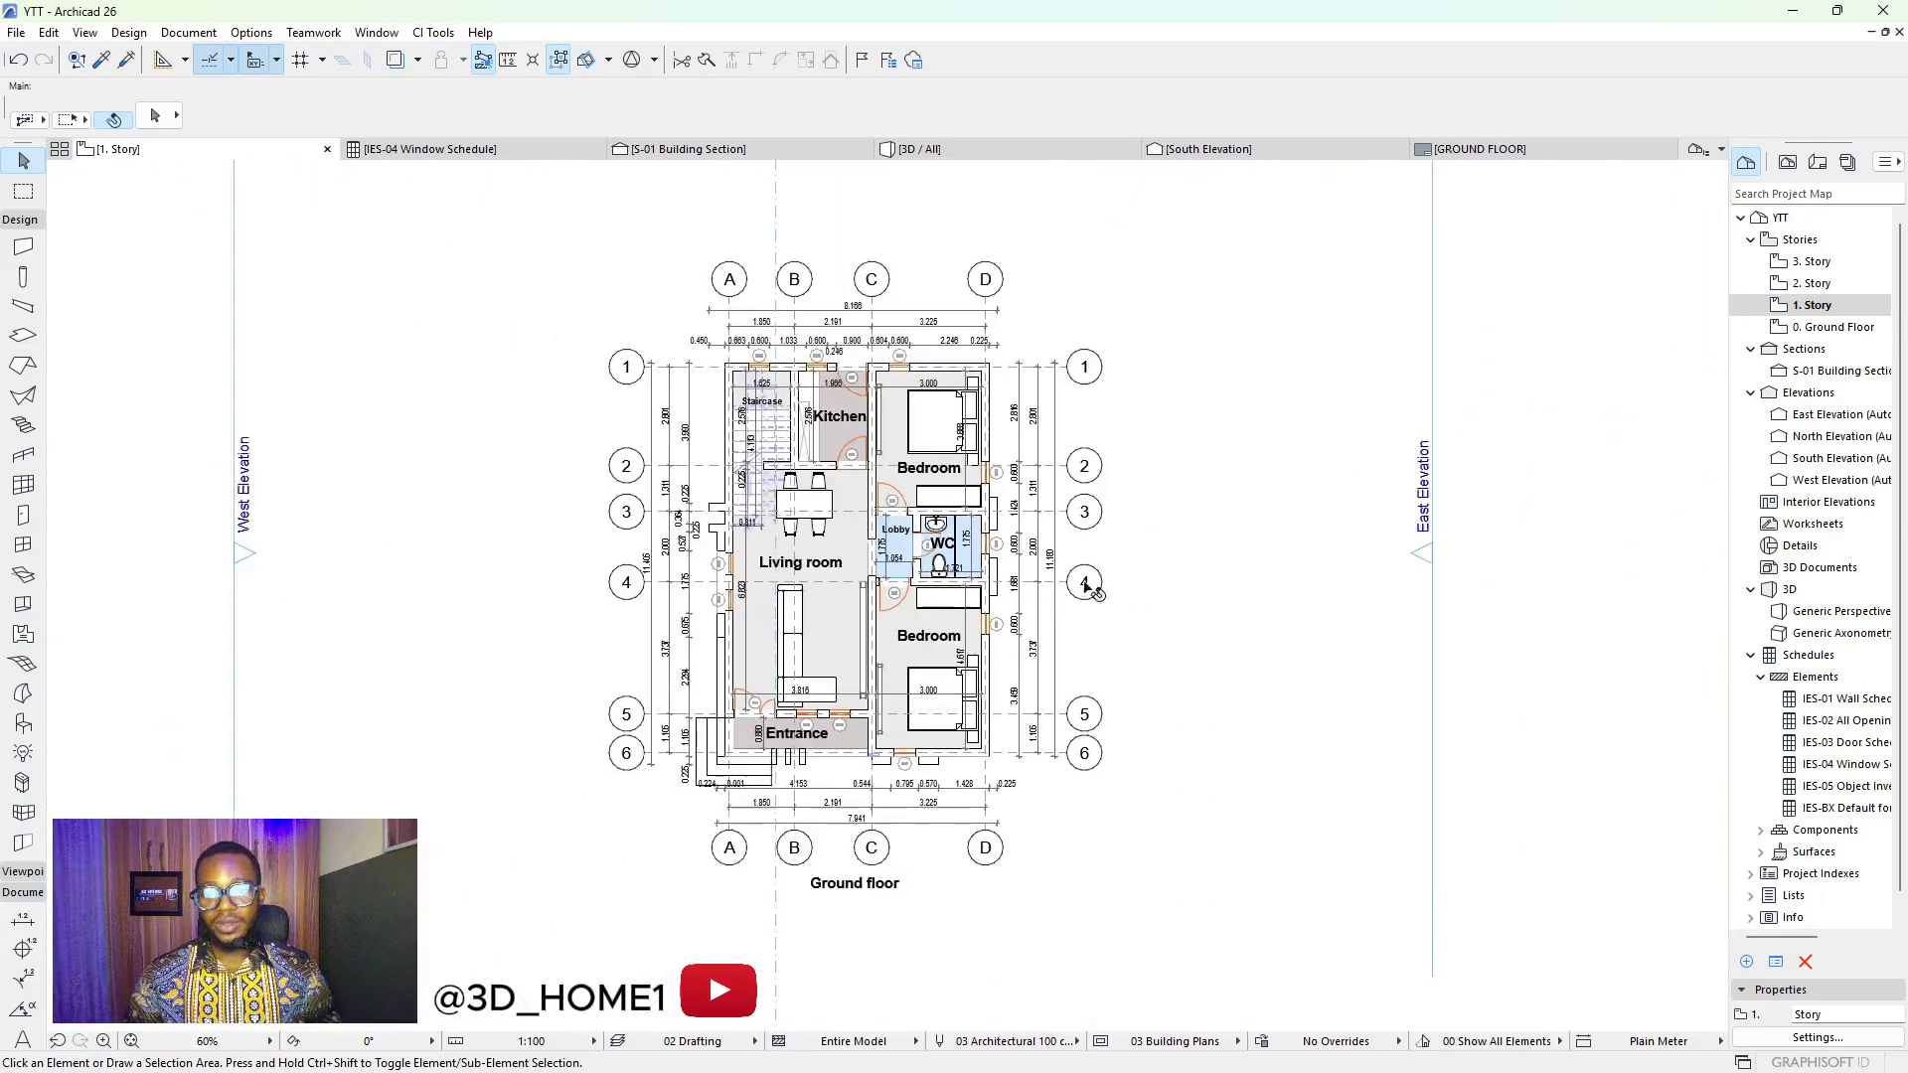
Open the 2. Story floor plan and examine the window marker IDs around its exterior walls
click(1800, 286)
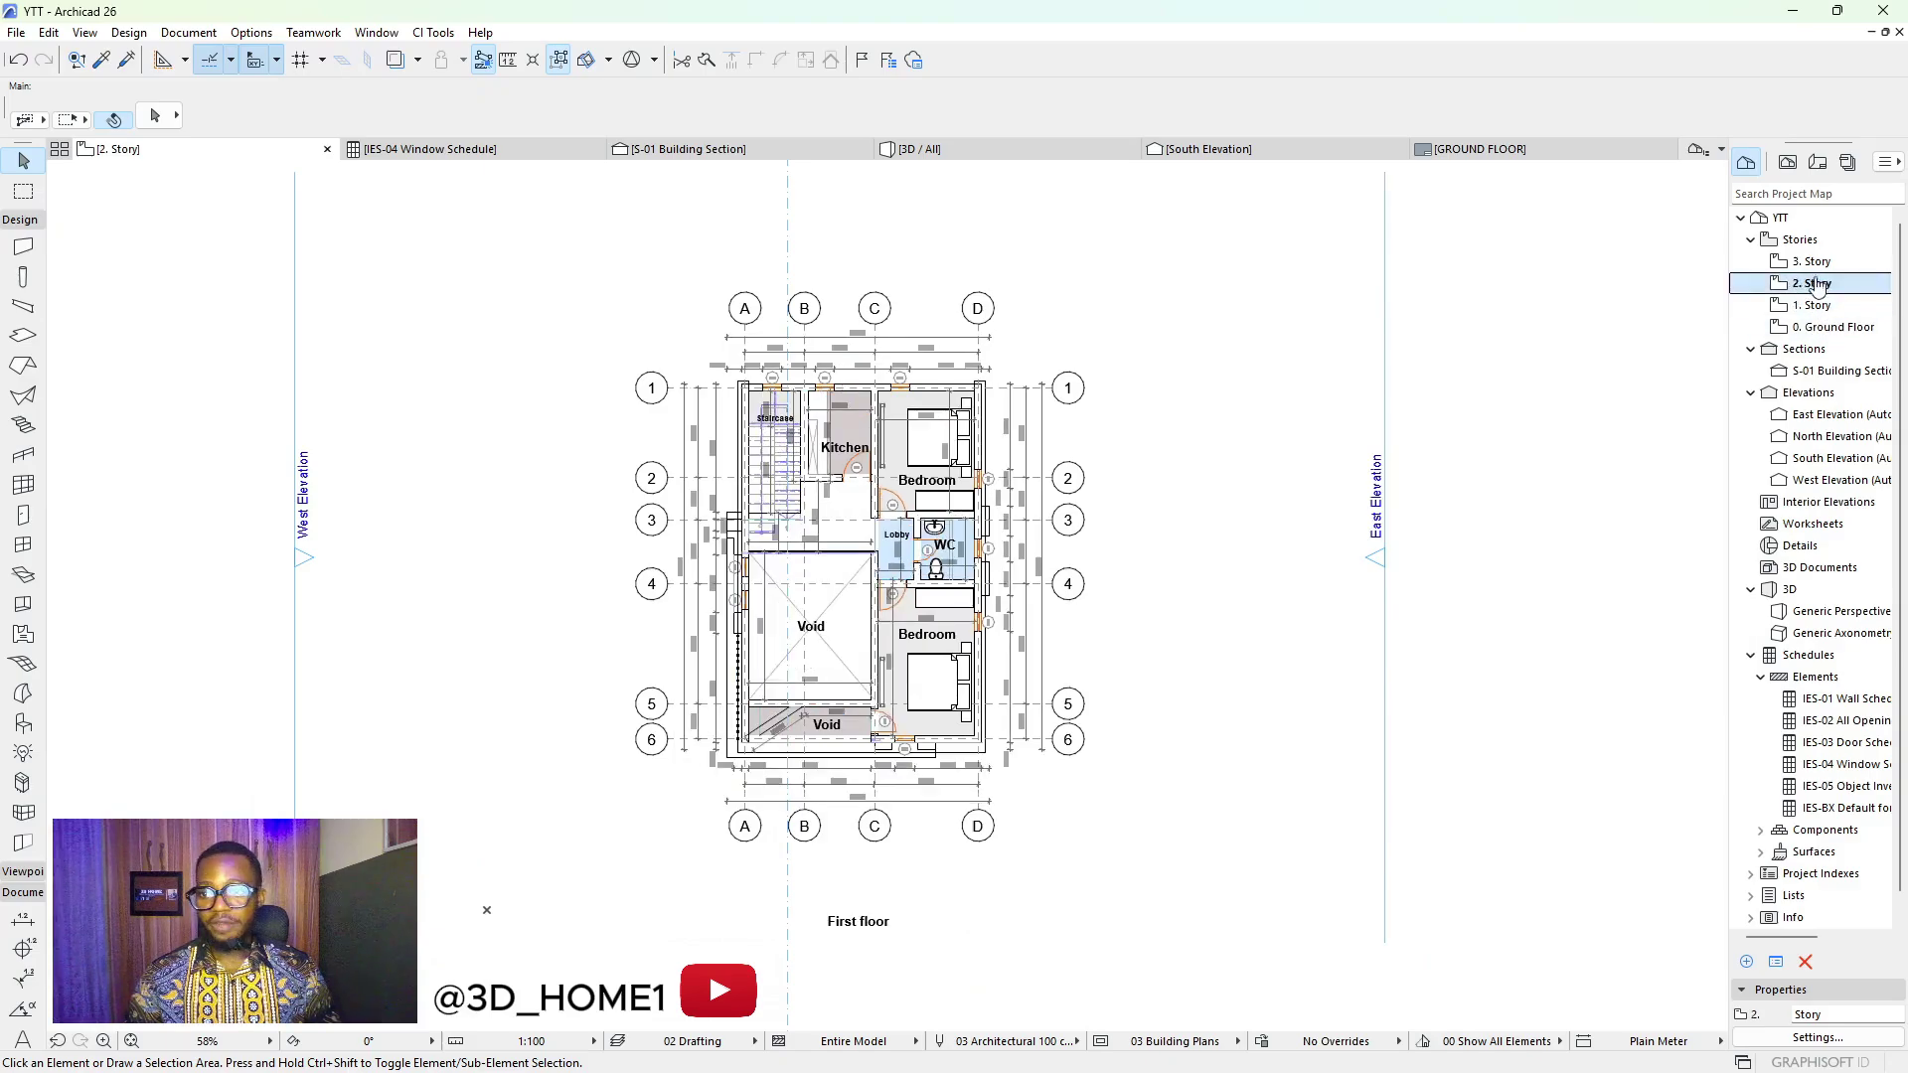
scroll(807, 398, up, 6)
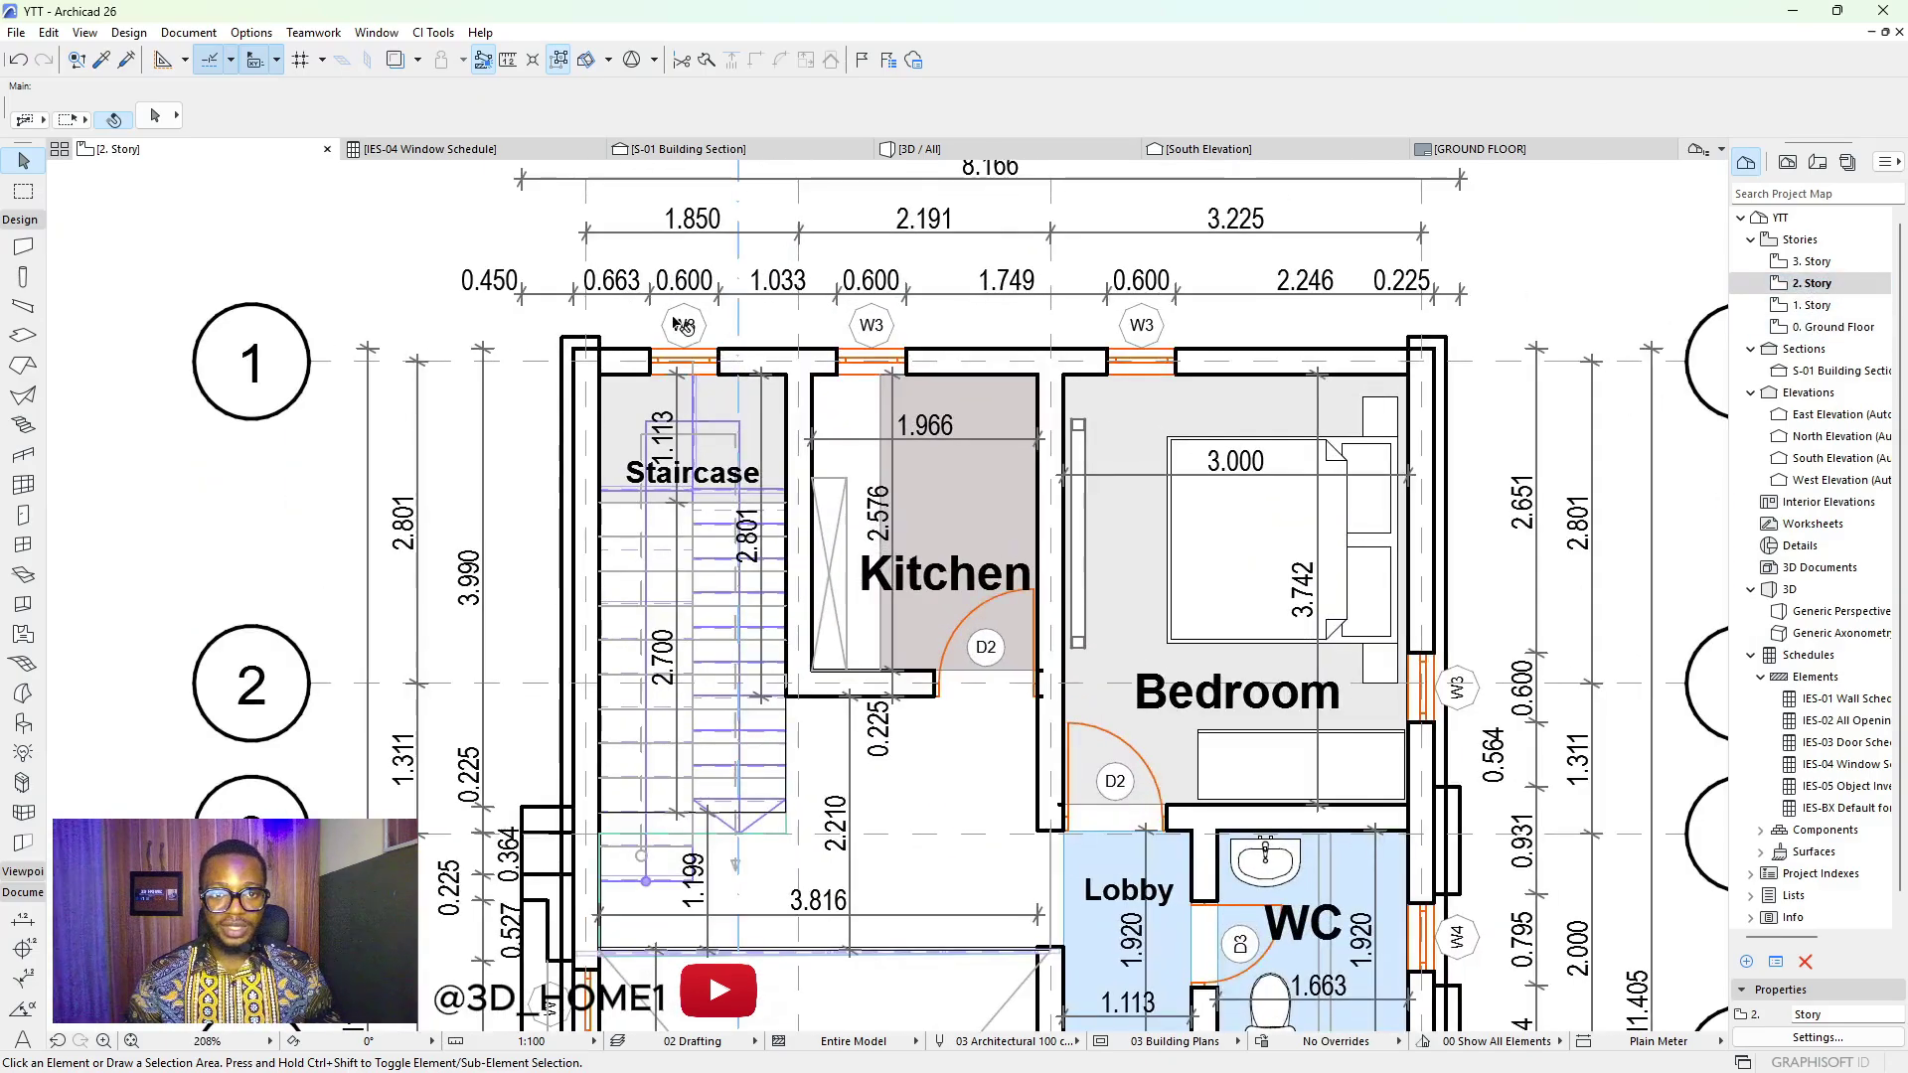
scroll(1087, 344, down, 3)
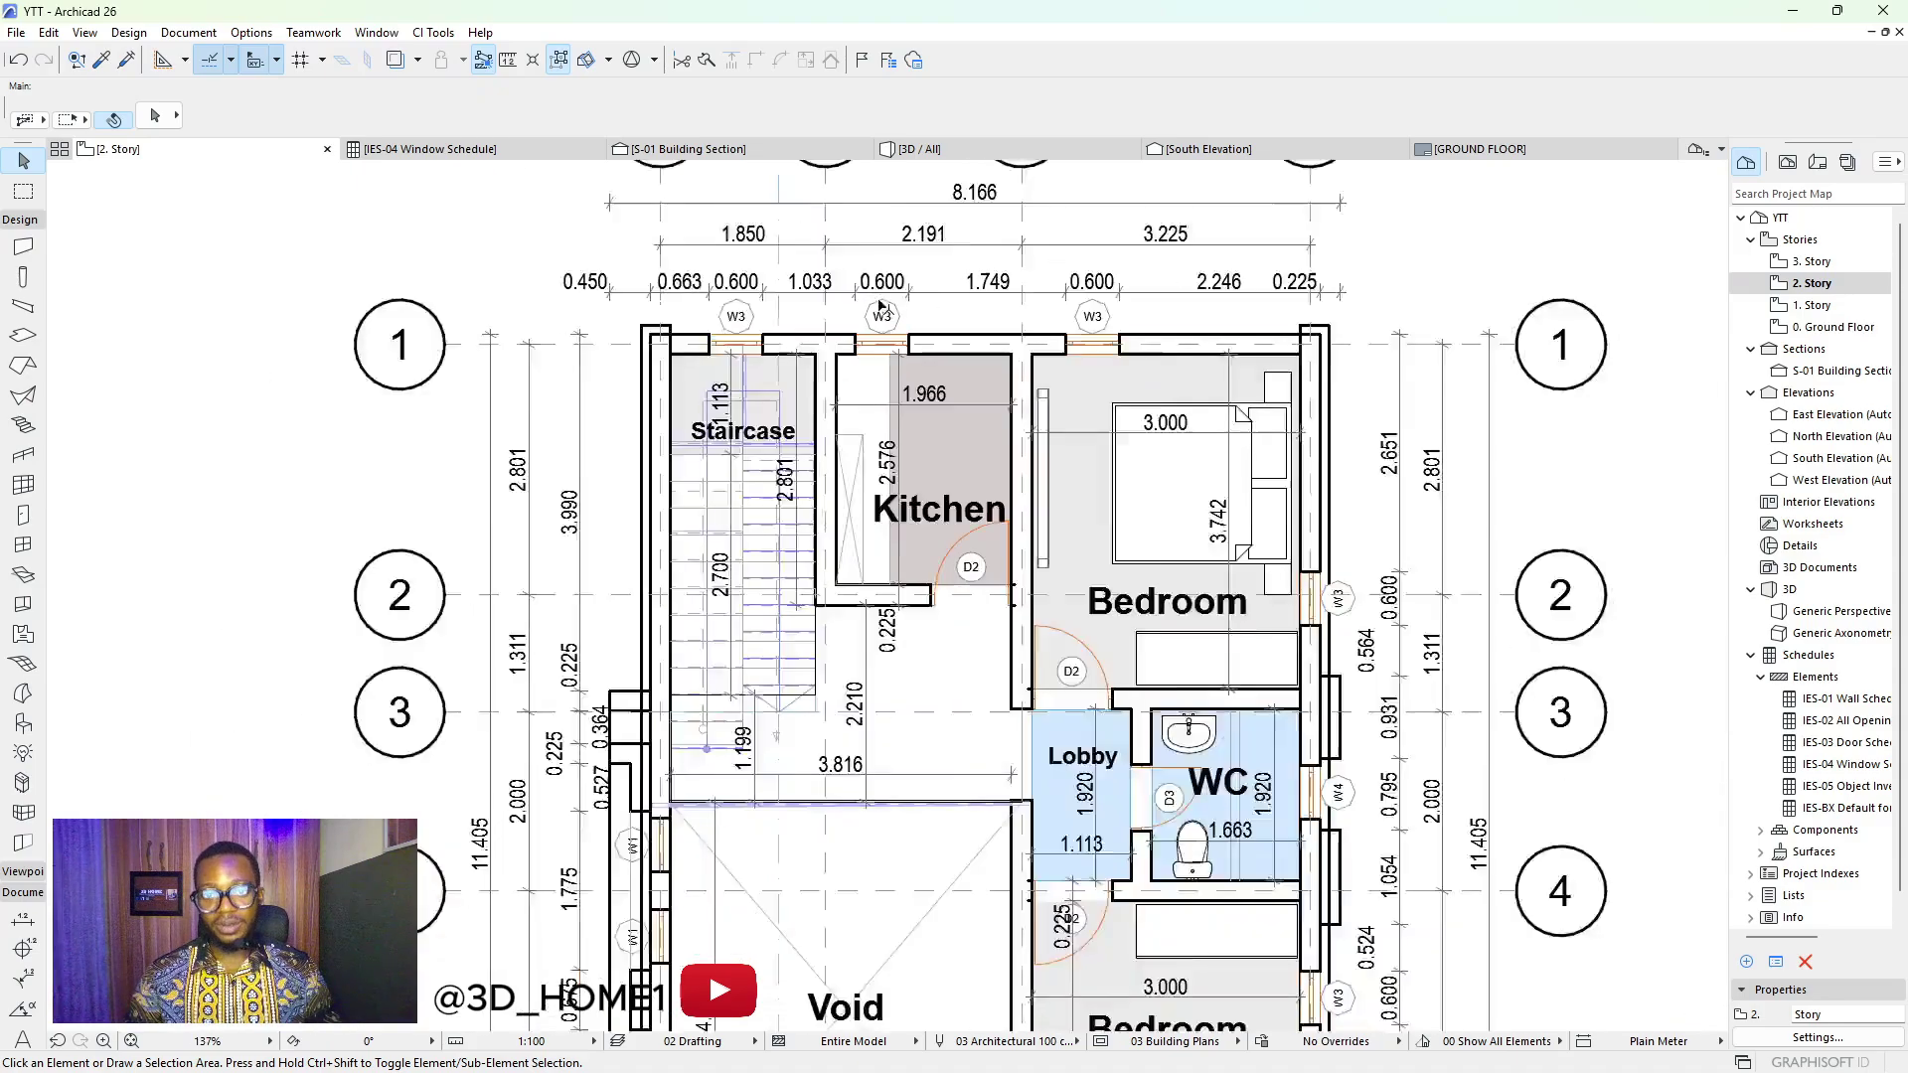
scroll(894, 417, up, 3)
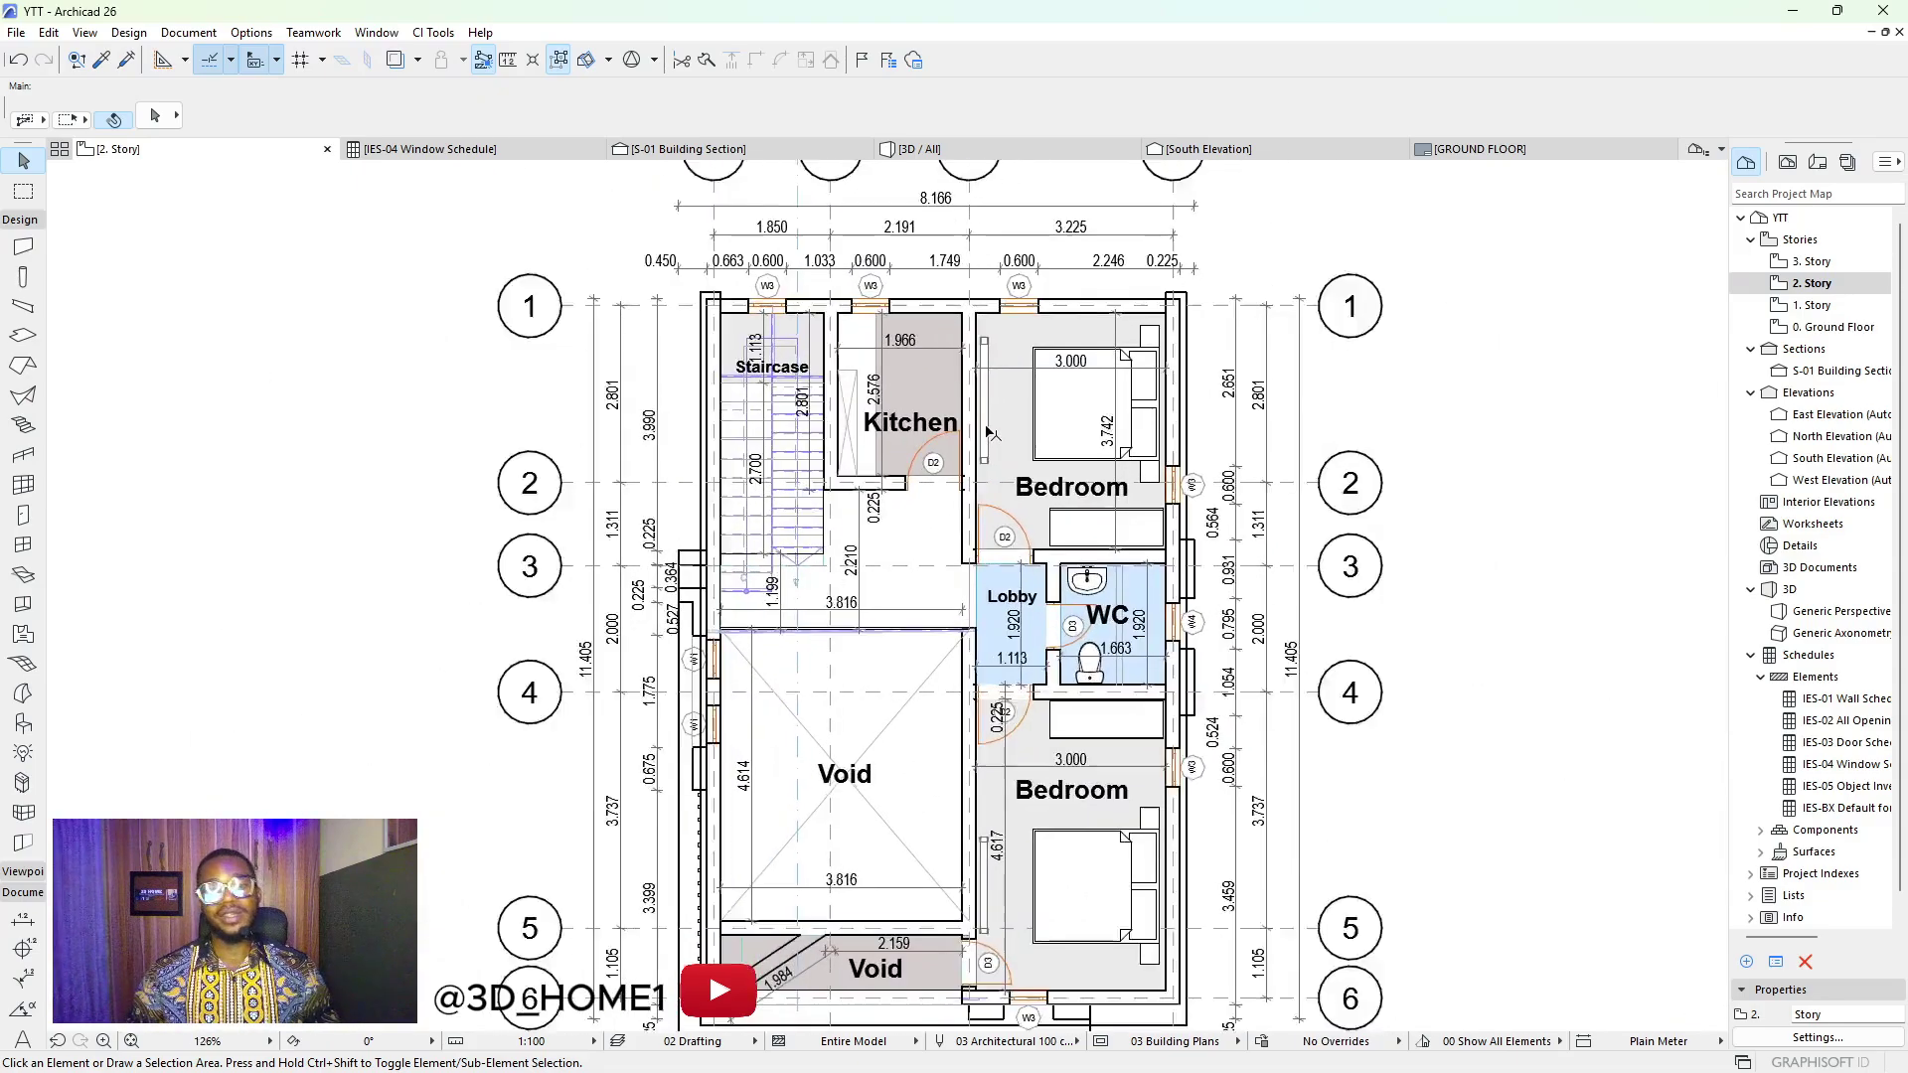
scroll(875, 348, down, 3)
scroll(852, 283, up, 3)
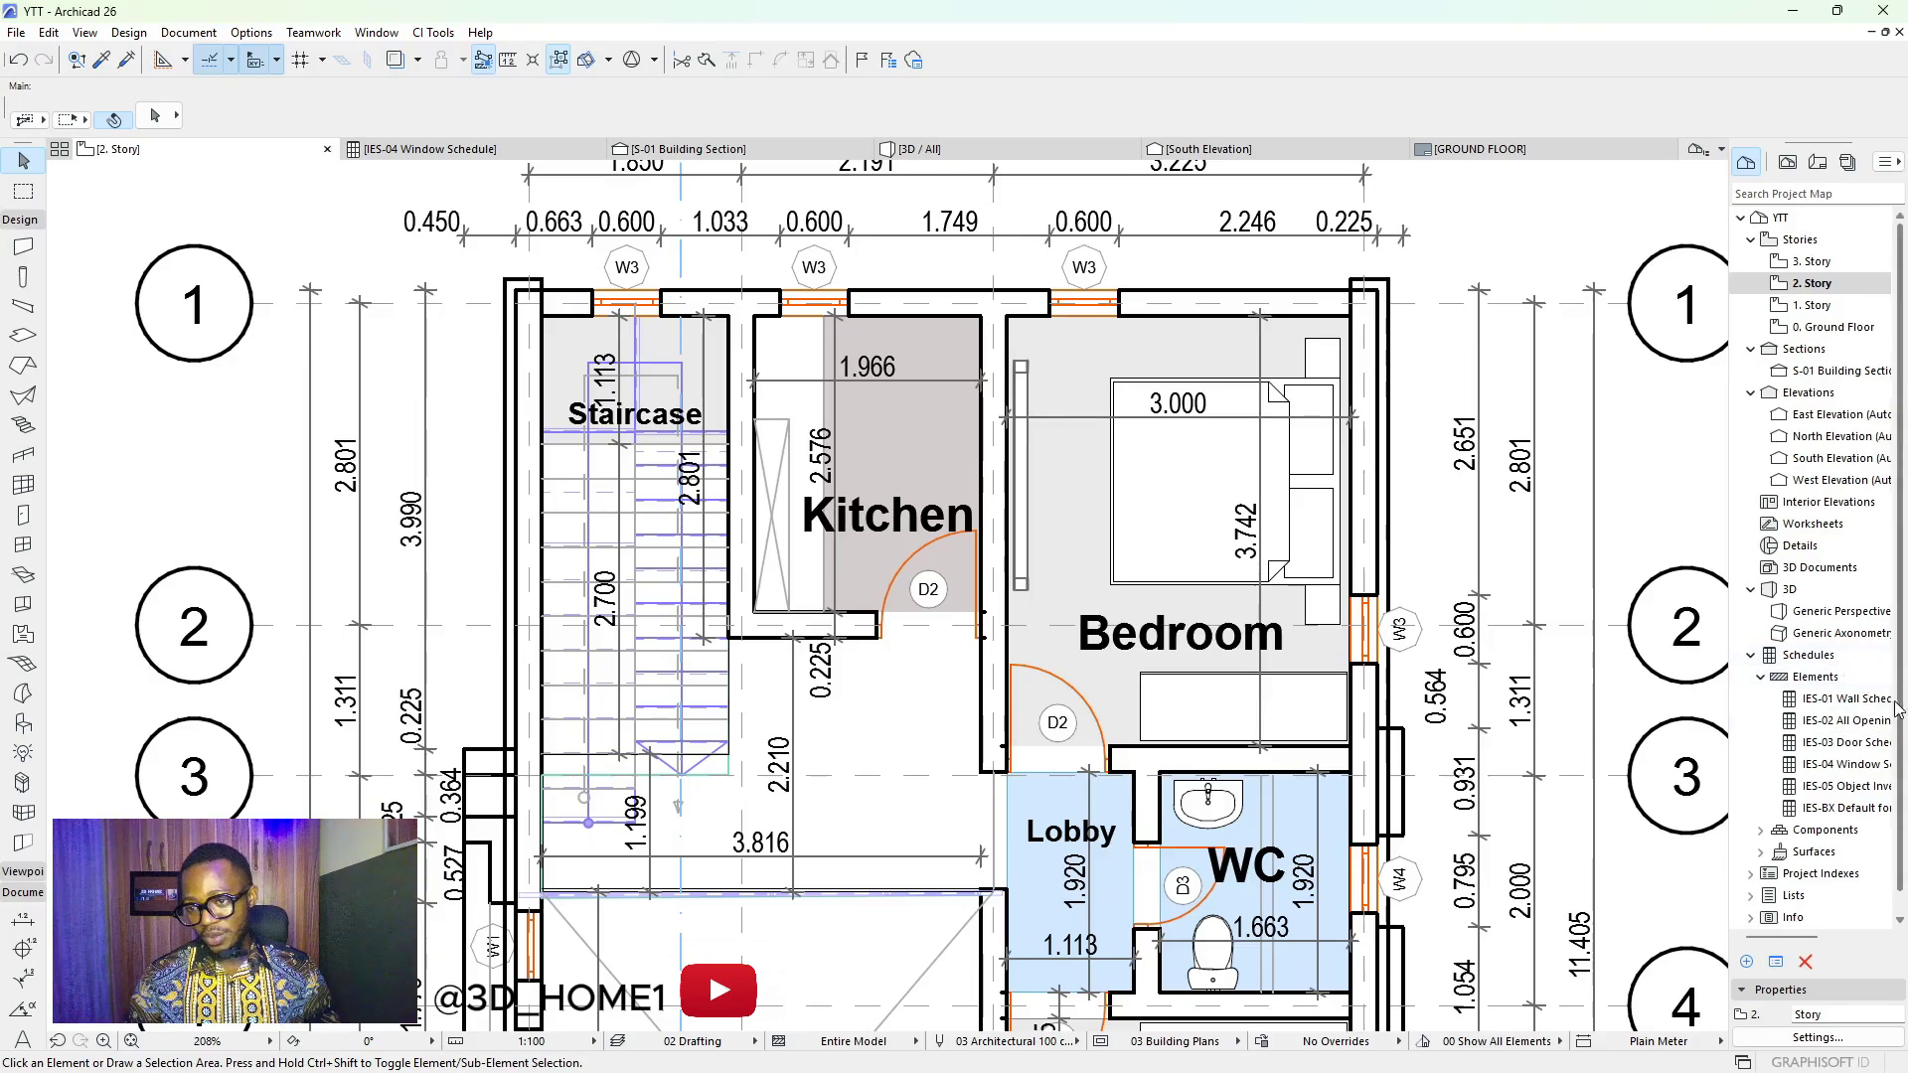
Add the general fields Custom text 1 and Custom text 2 to the IES-04 Window Schedule scheme and apply the settings
double_click(1843, 764)
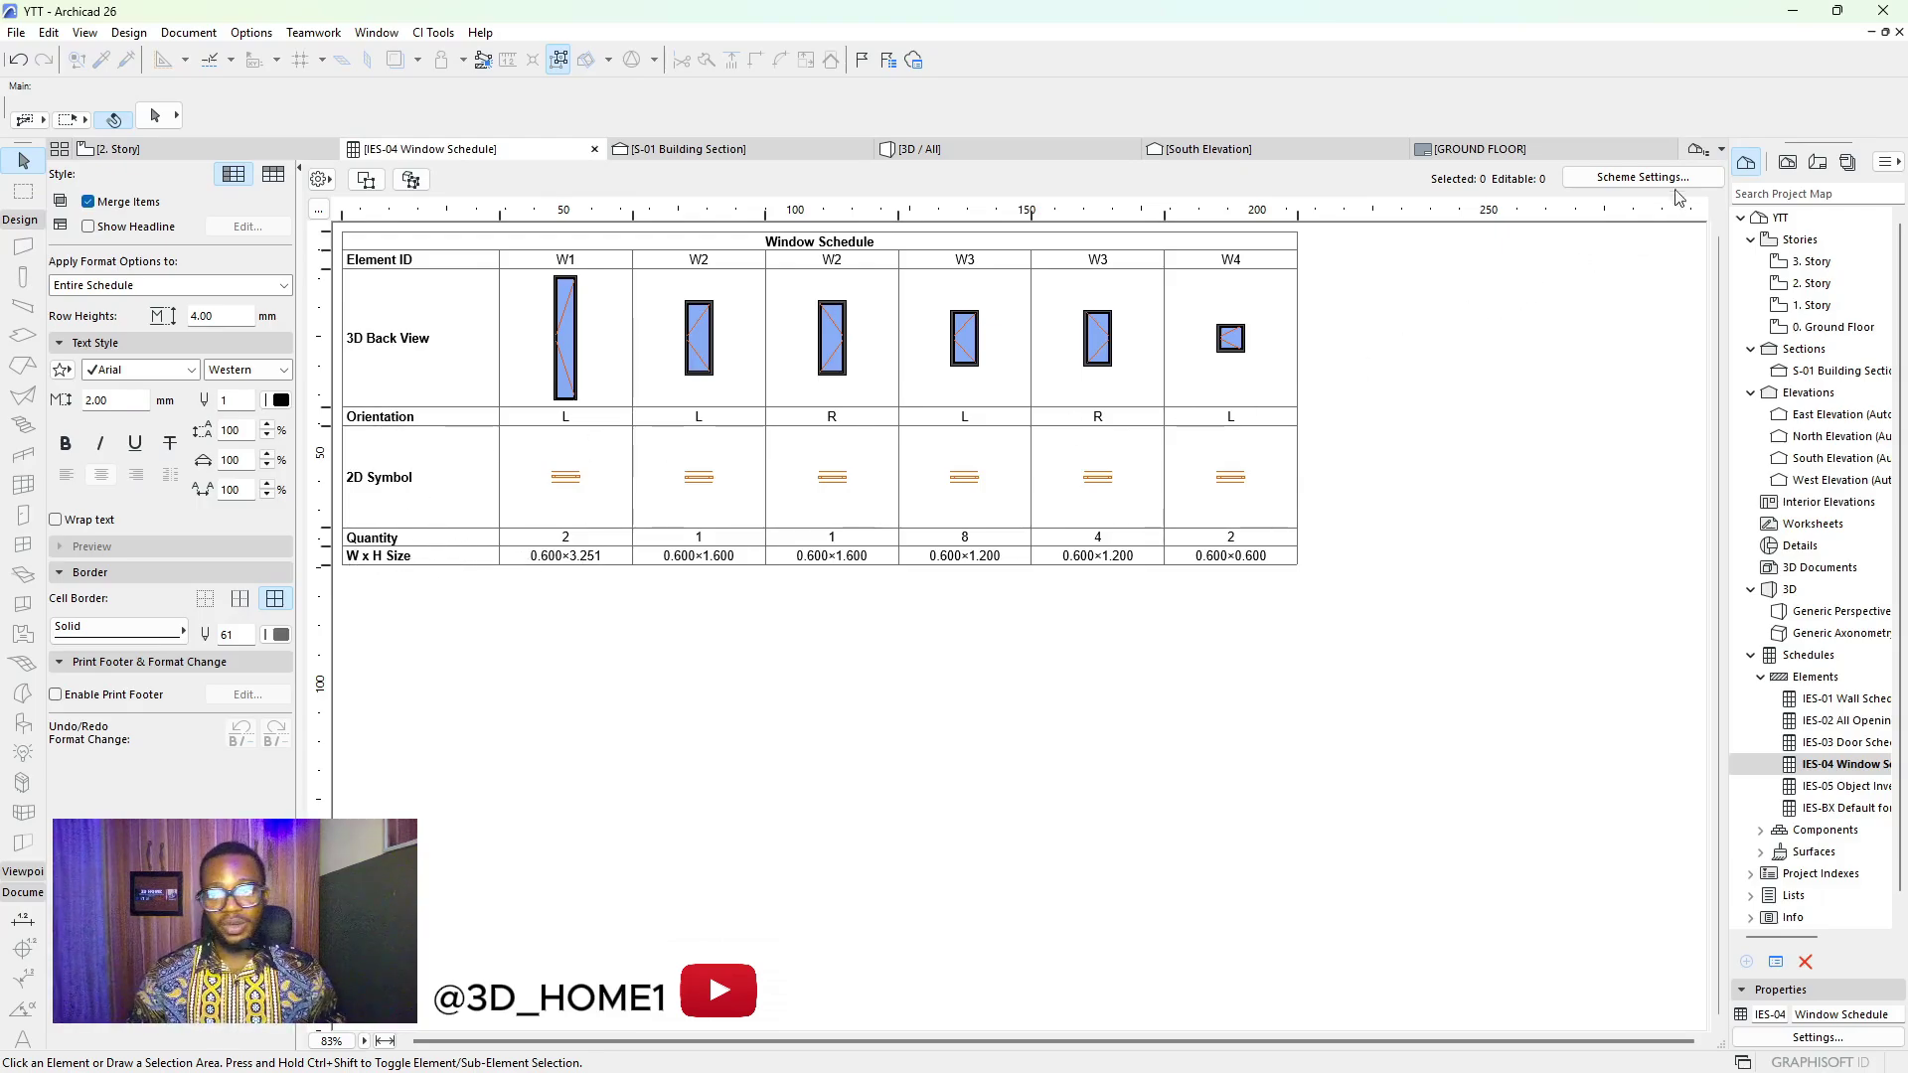
click(1637, 181)
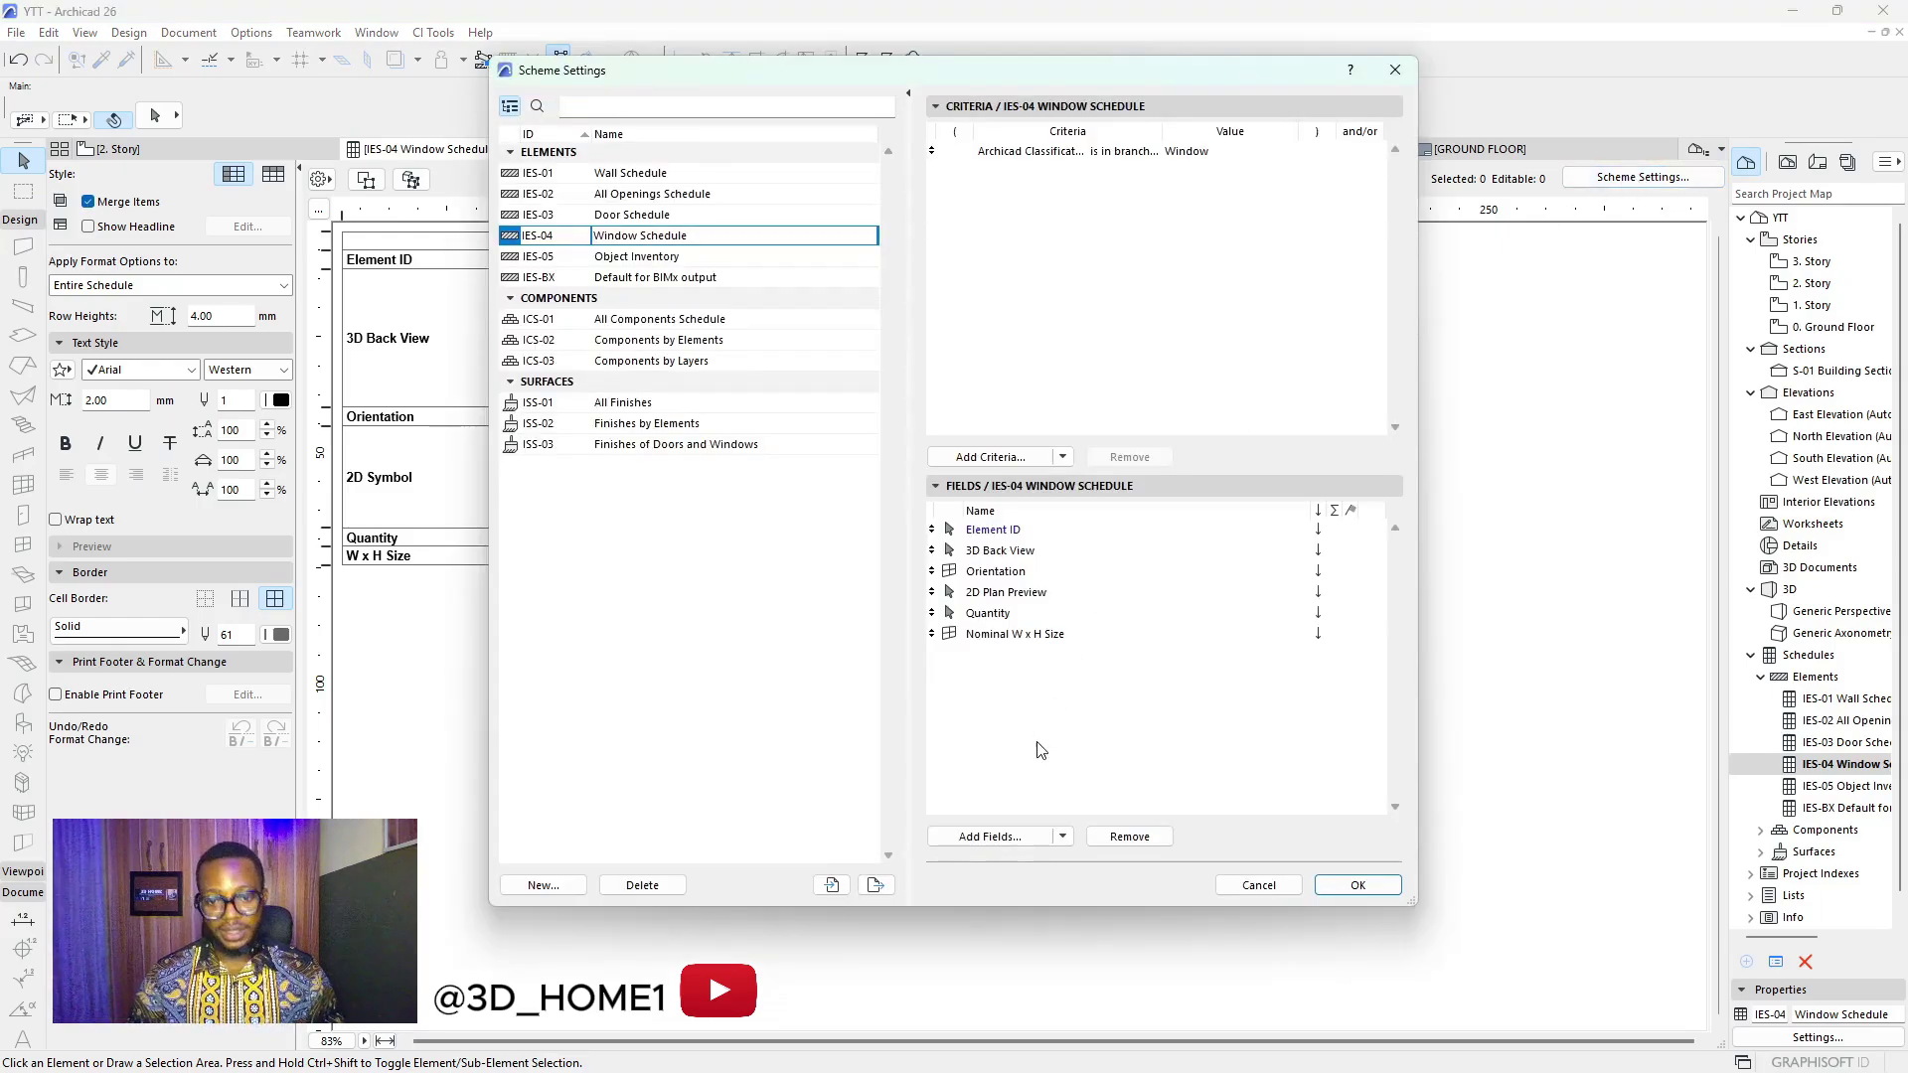
click(983, 838)
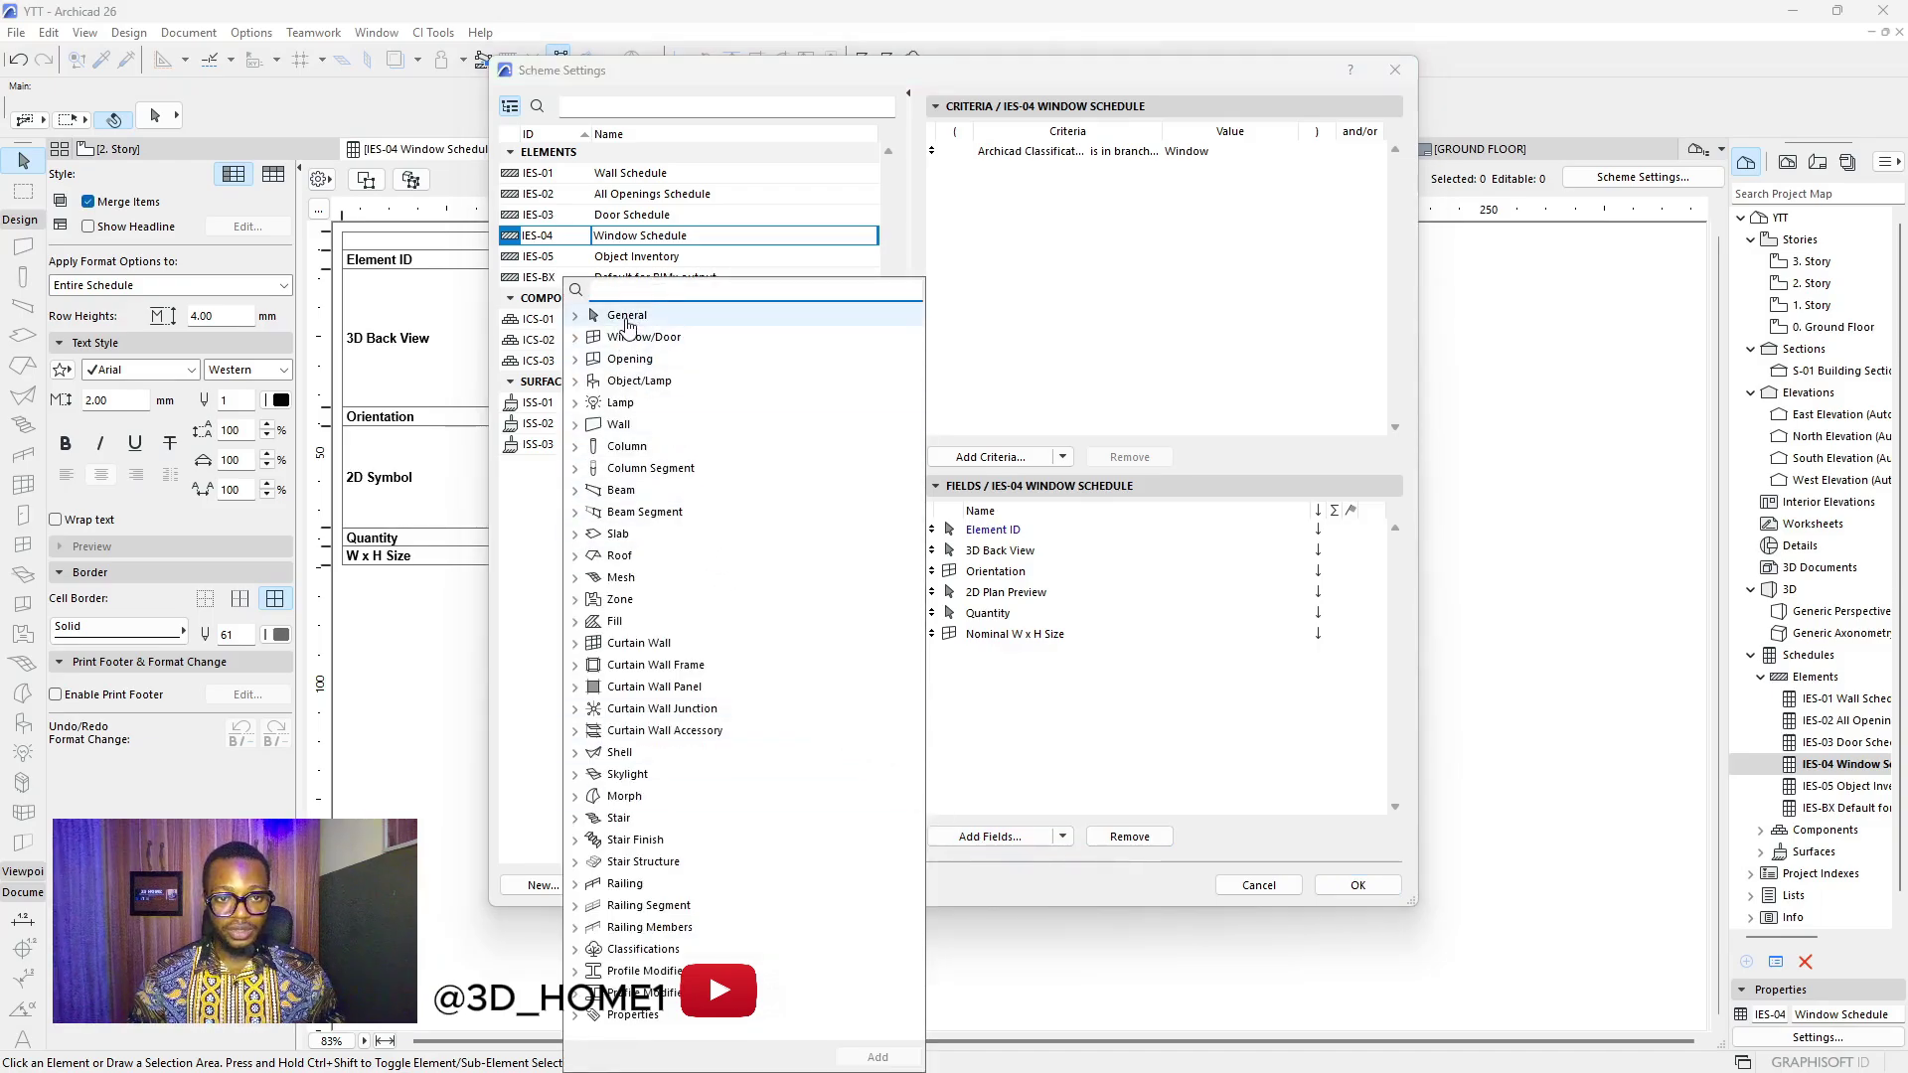
click(577, 315)
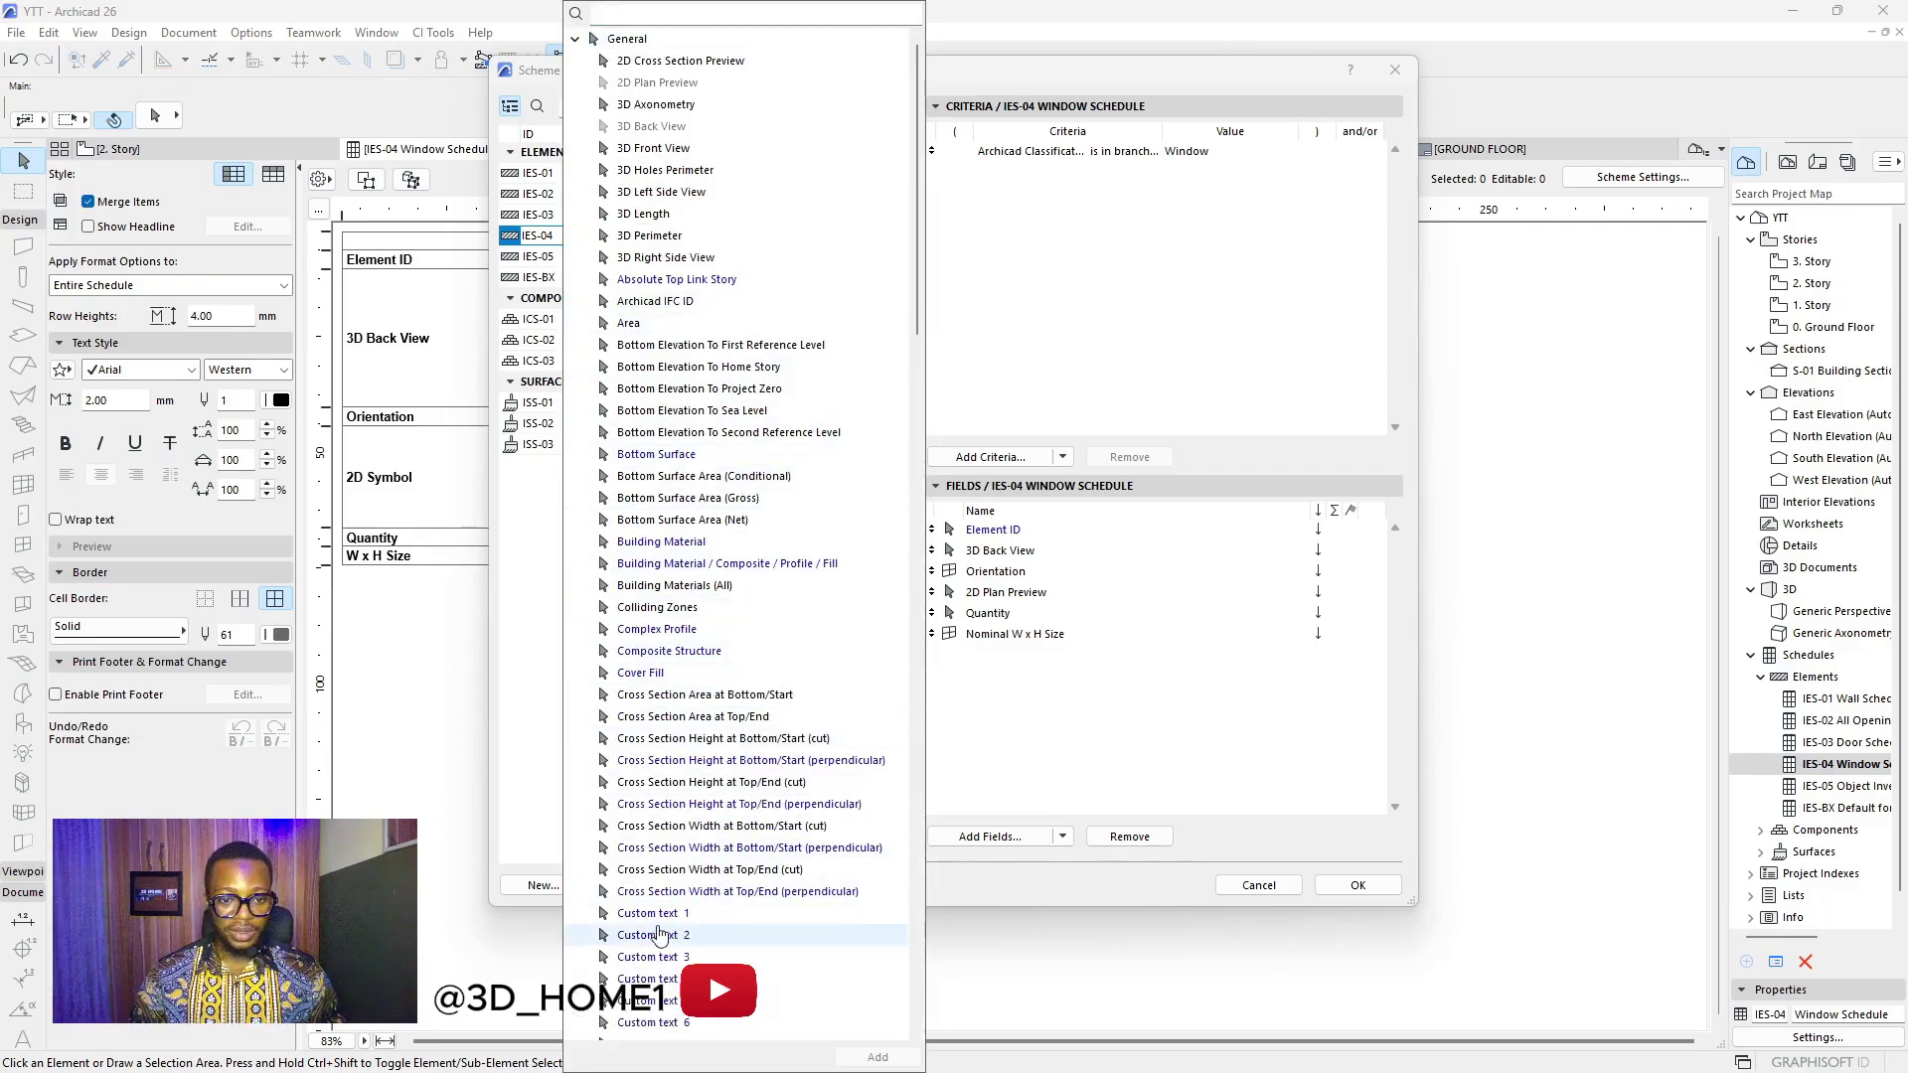
scroll(646, 954, down, 2)
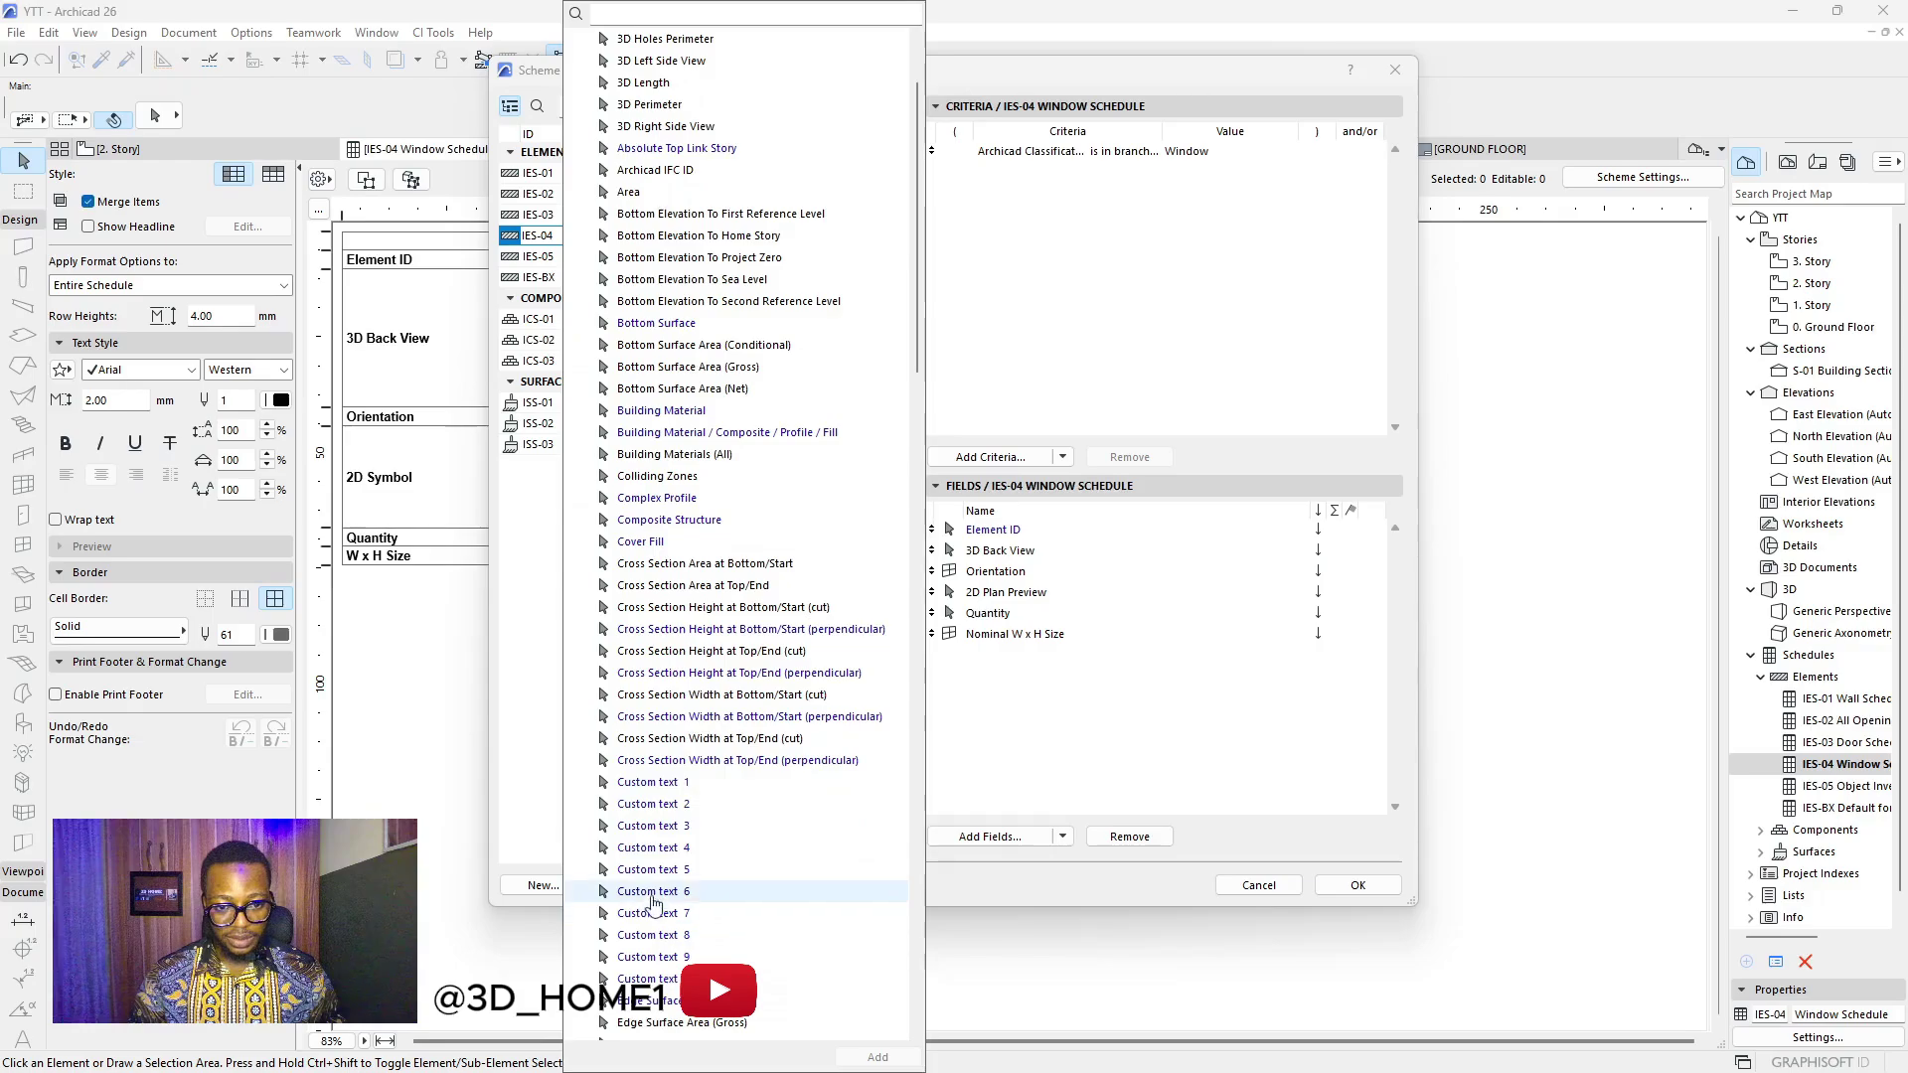
click(666, 785)
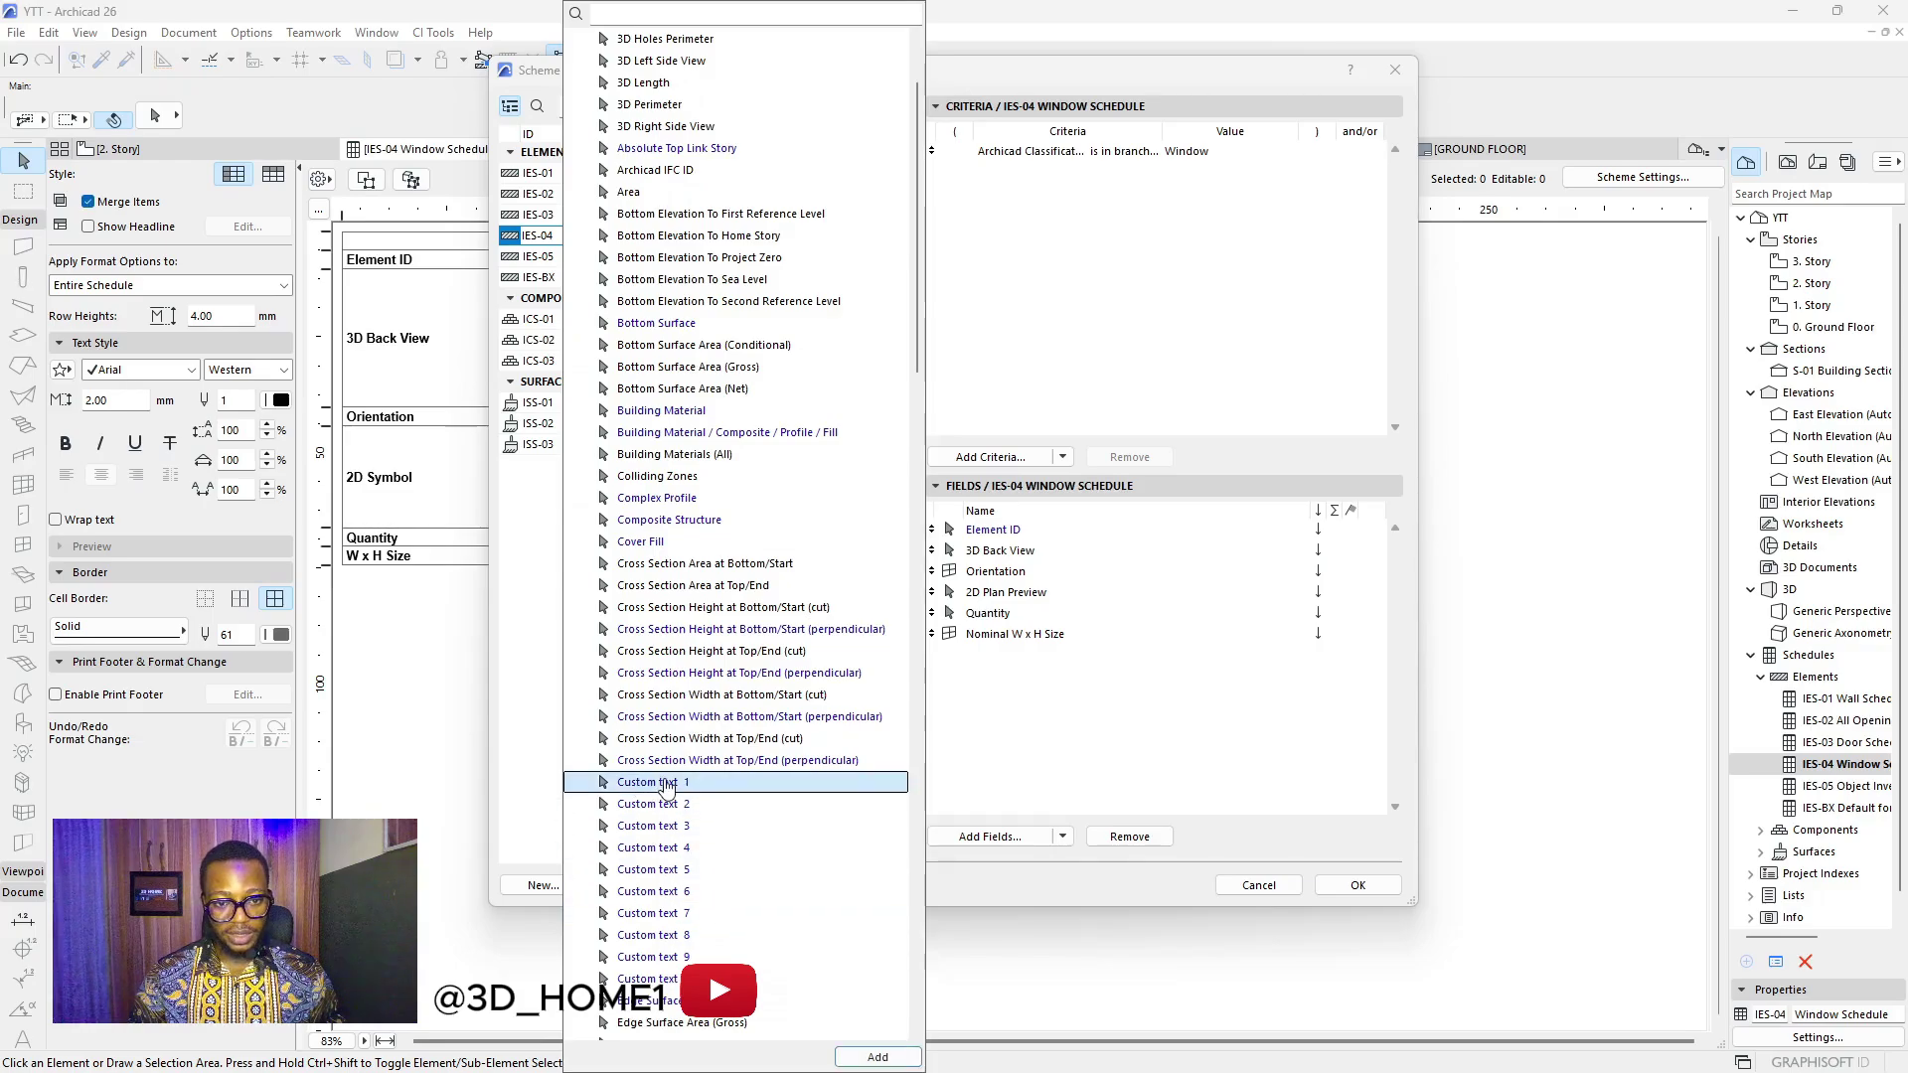
click(893, 1059)
click(654, 804)
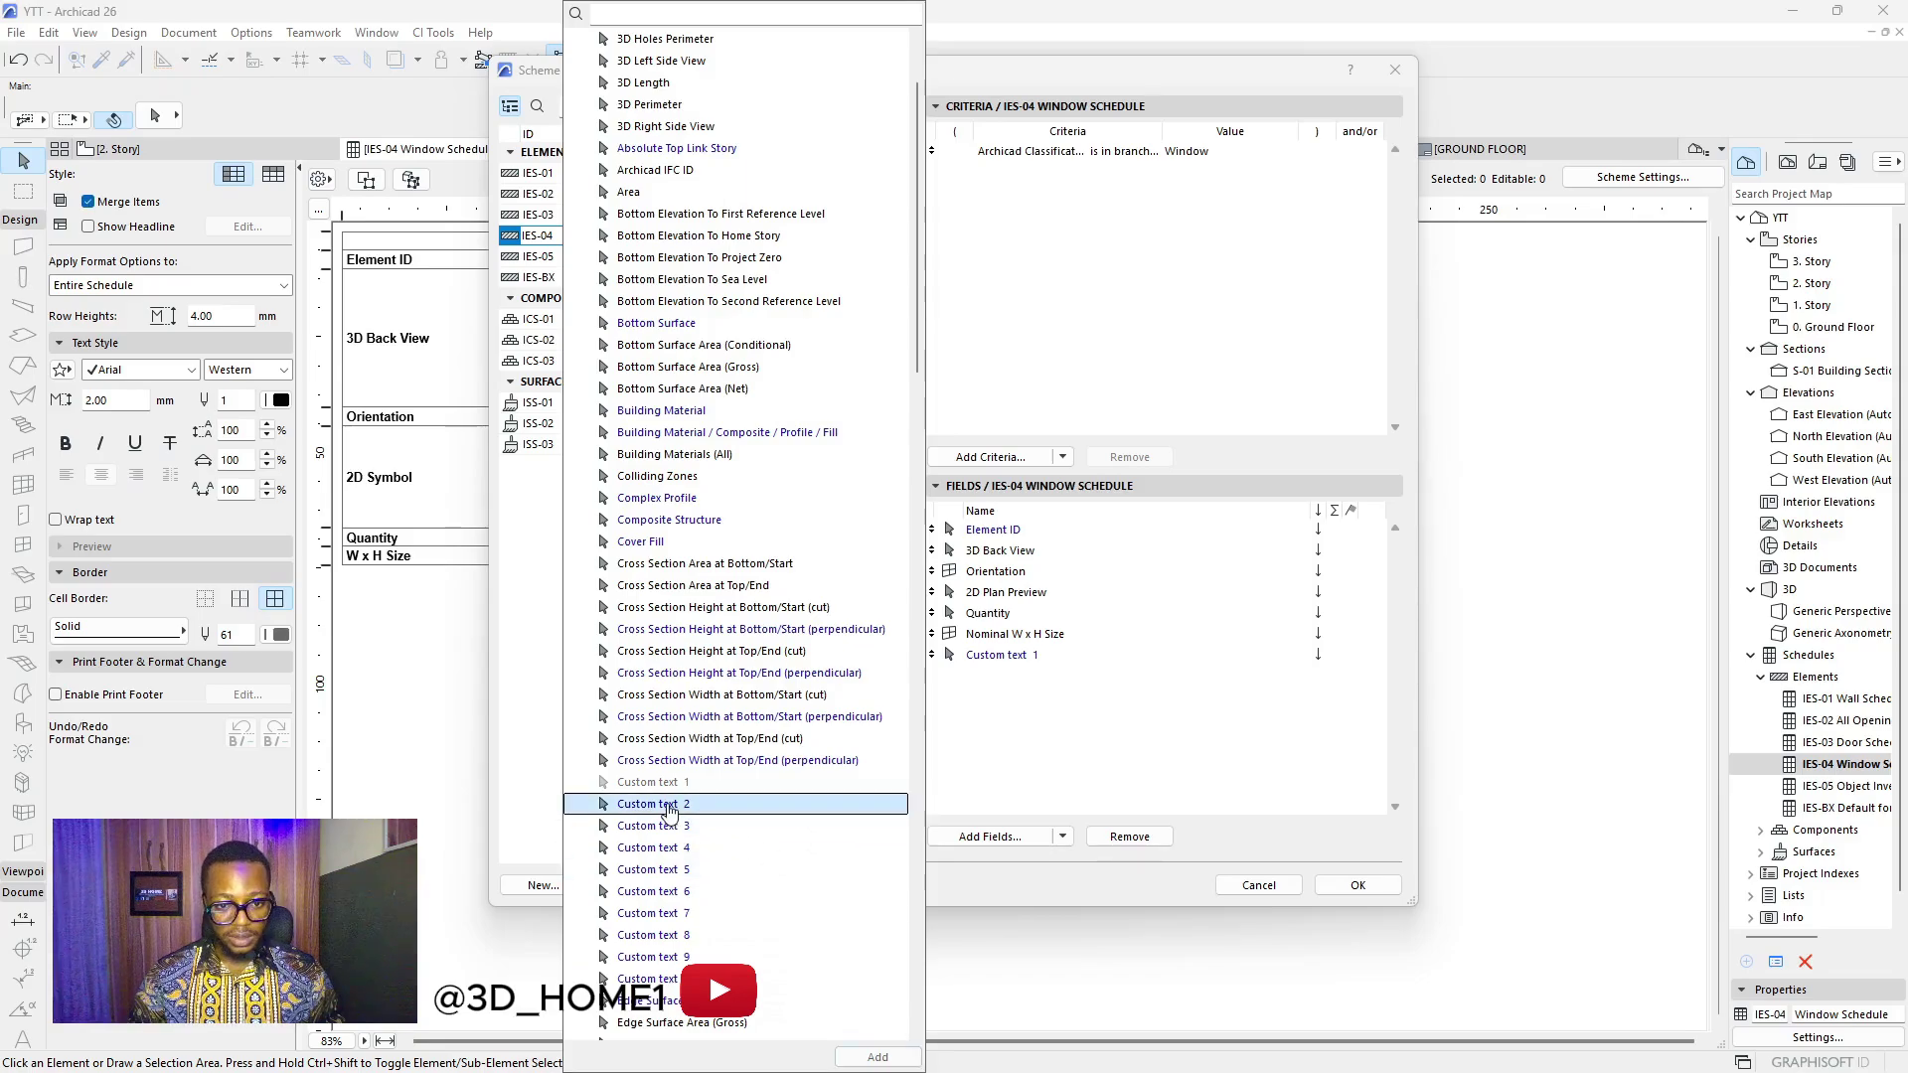
click(877, 1057)
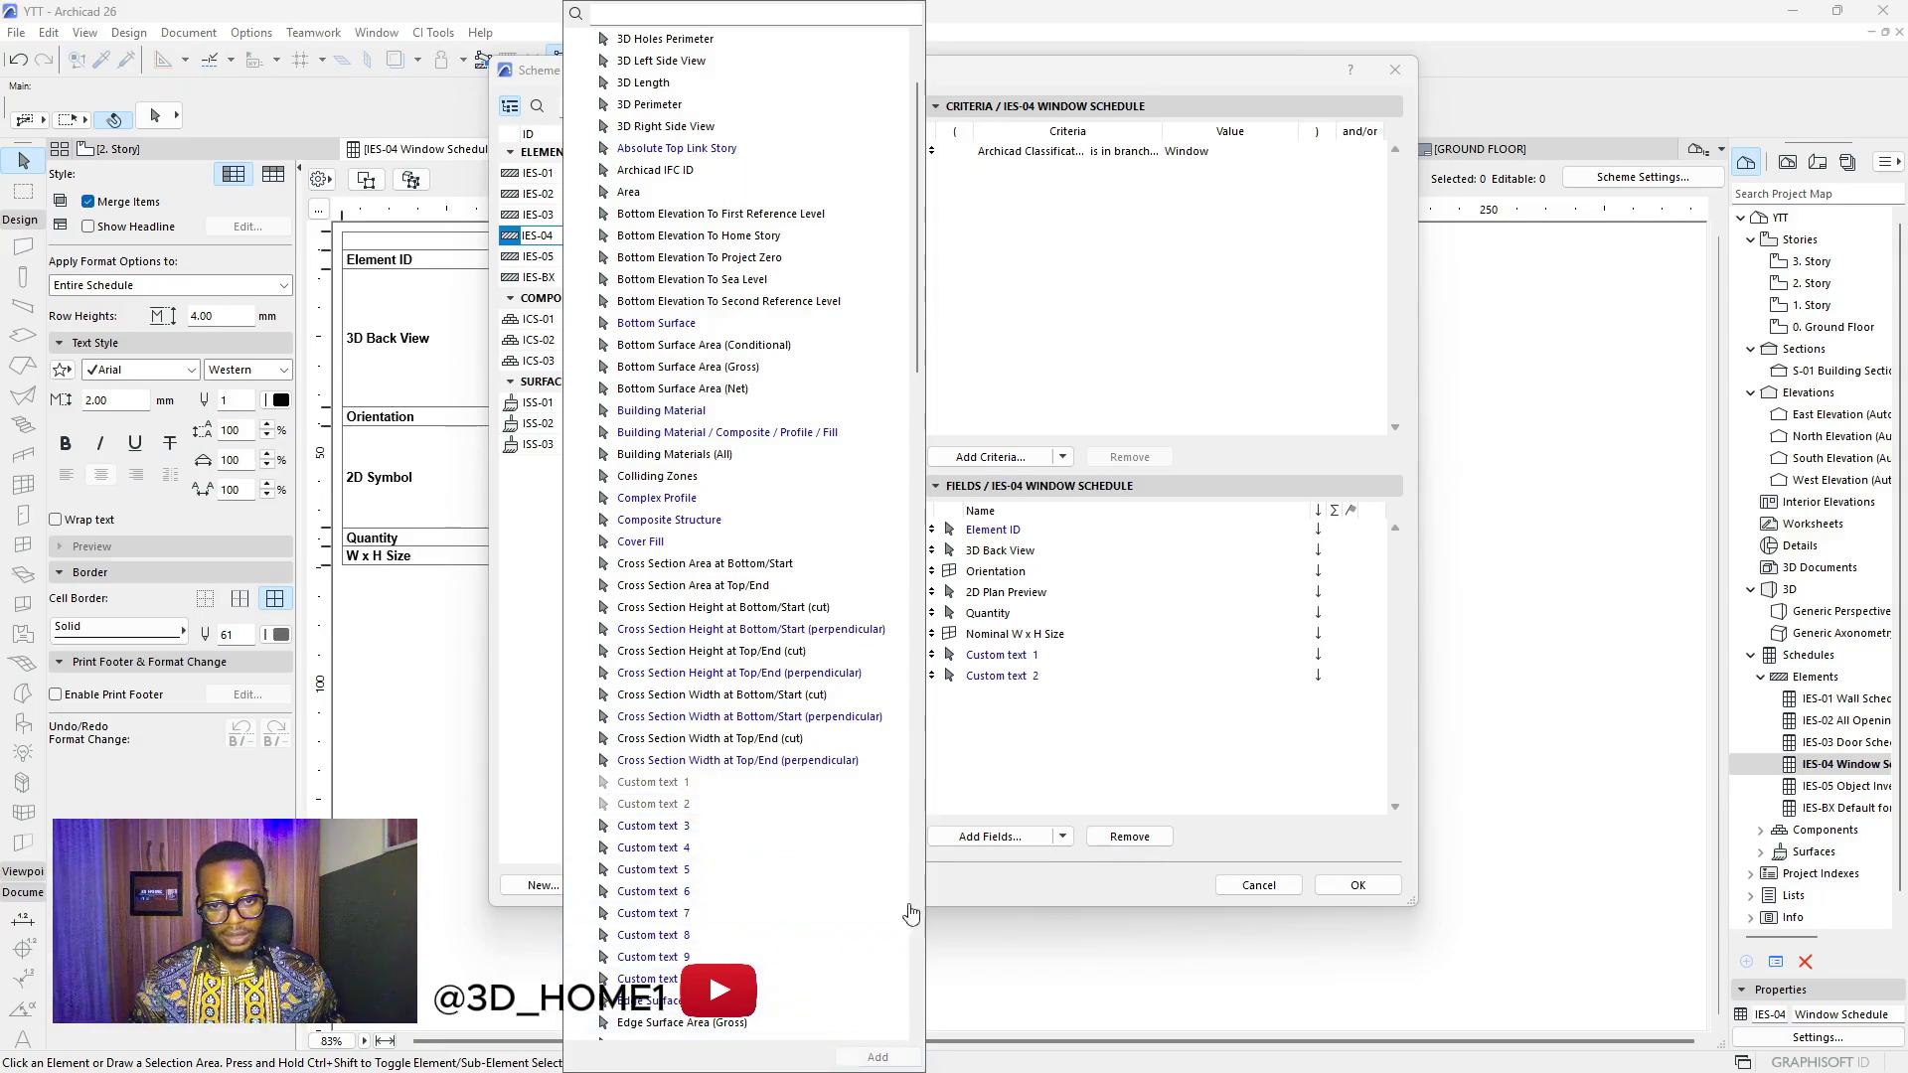
click(1325, 888)
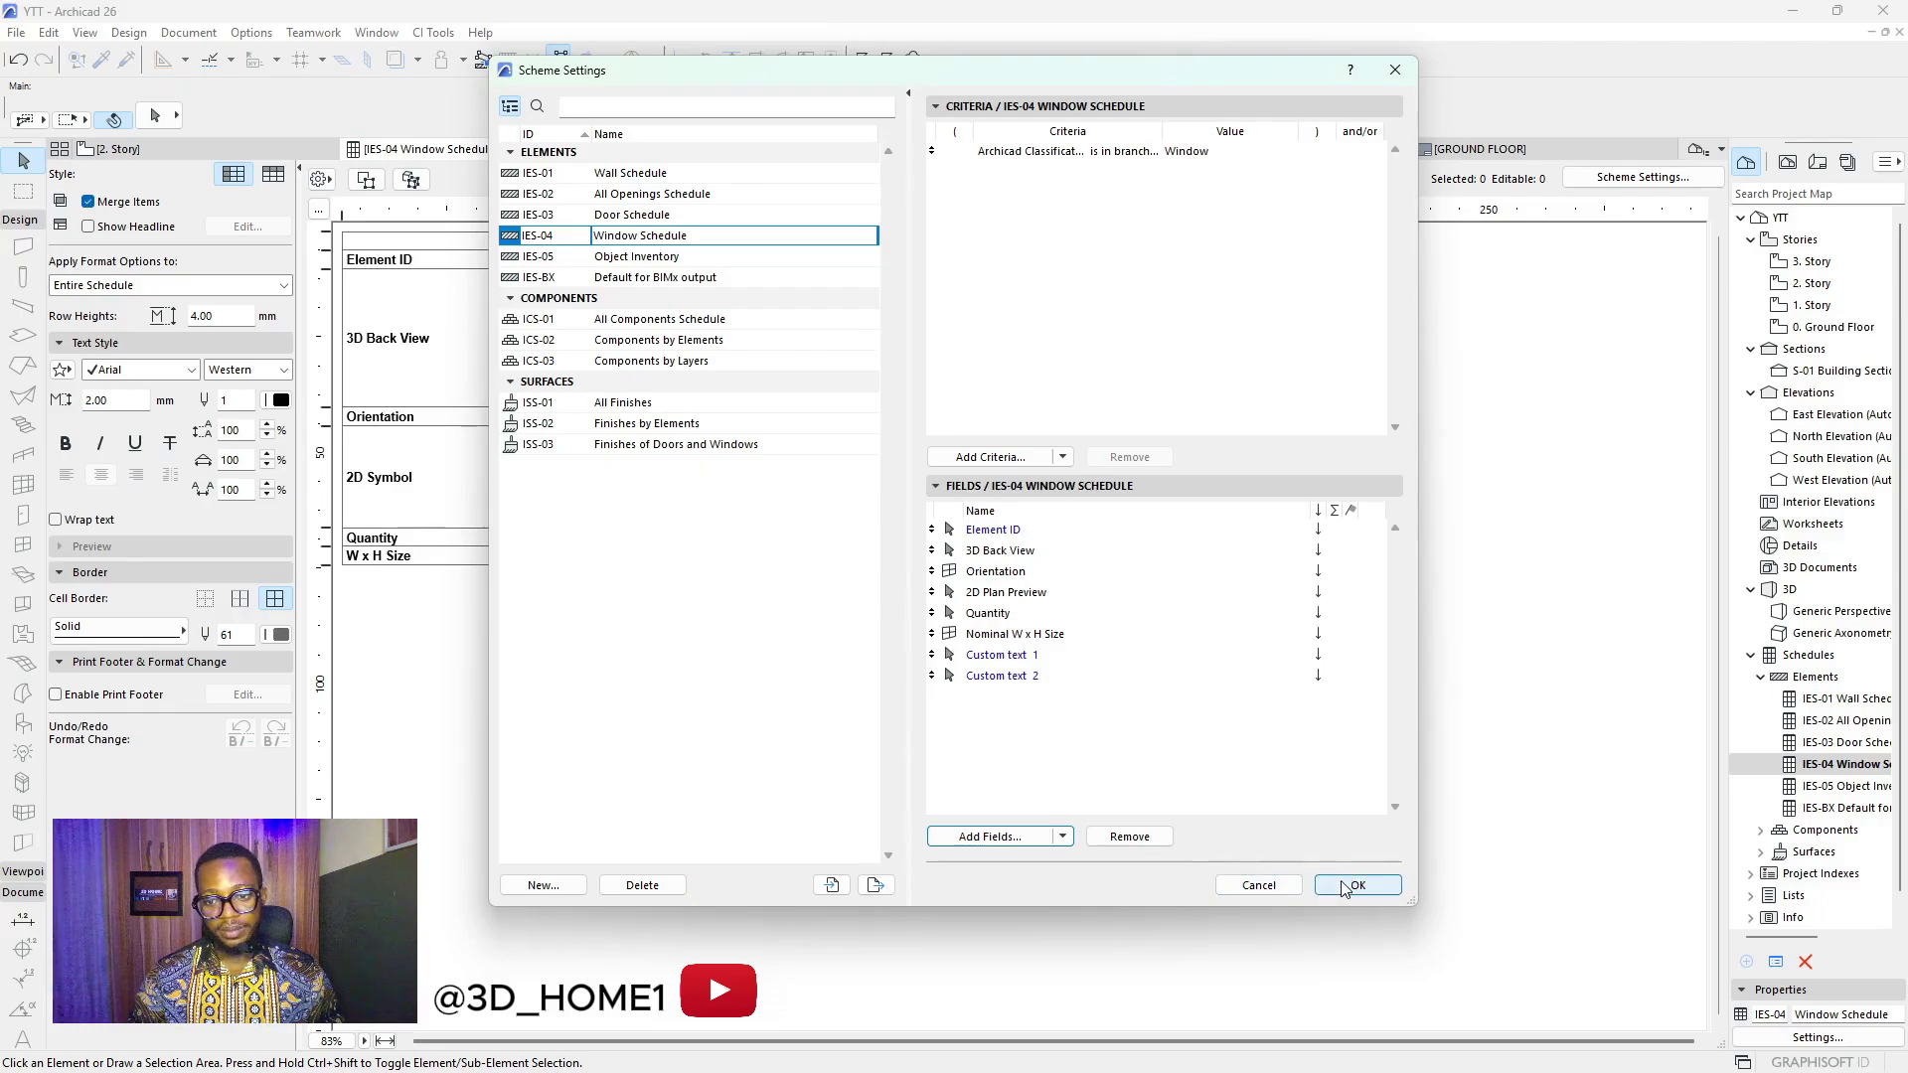
click(1344, 891)
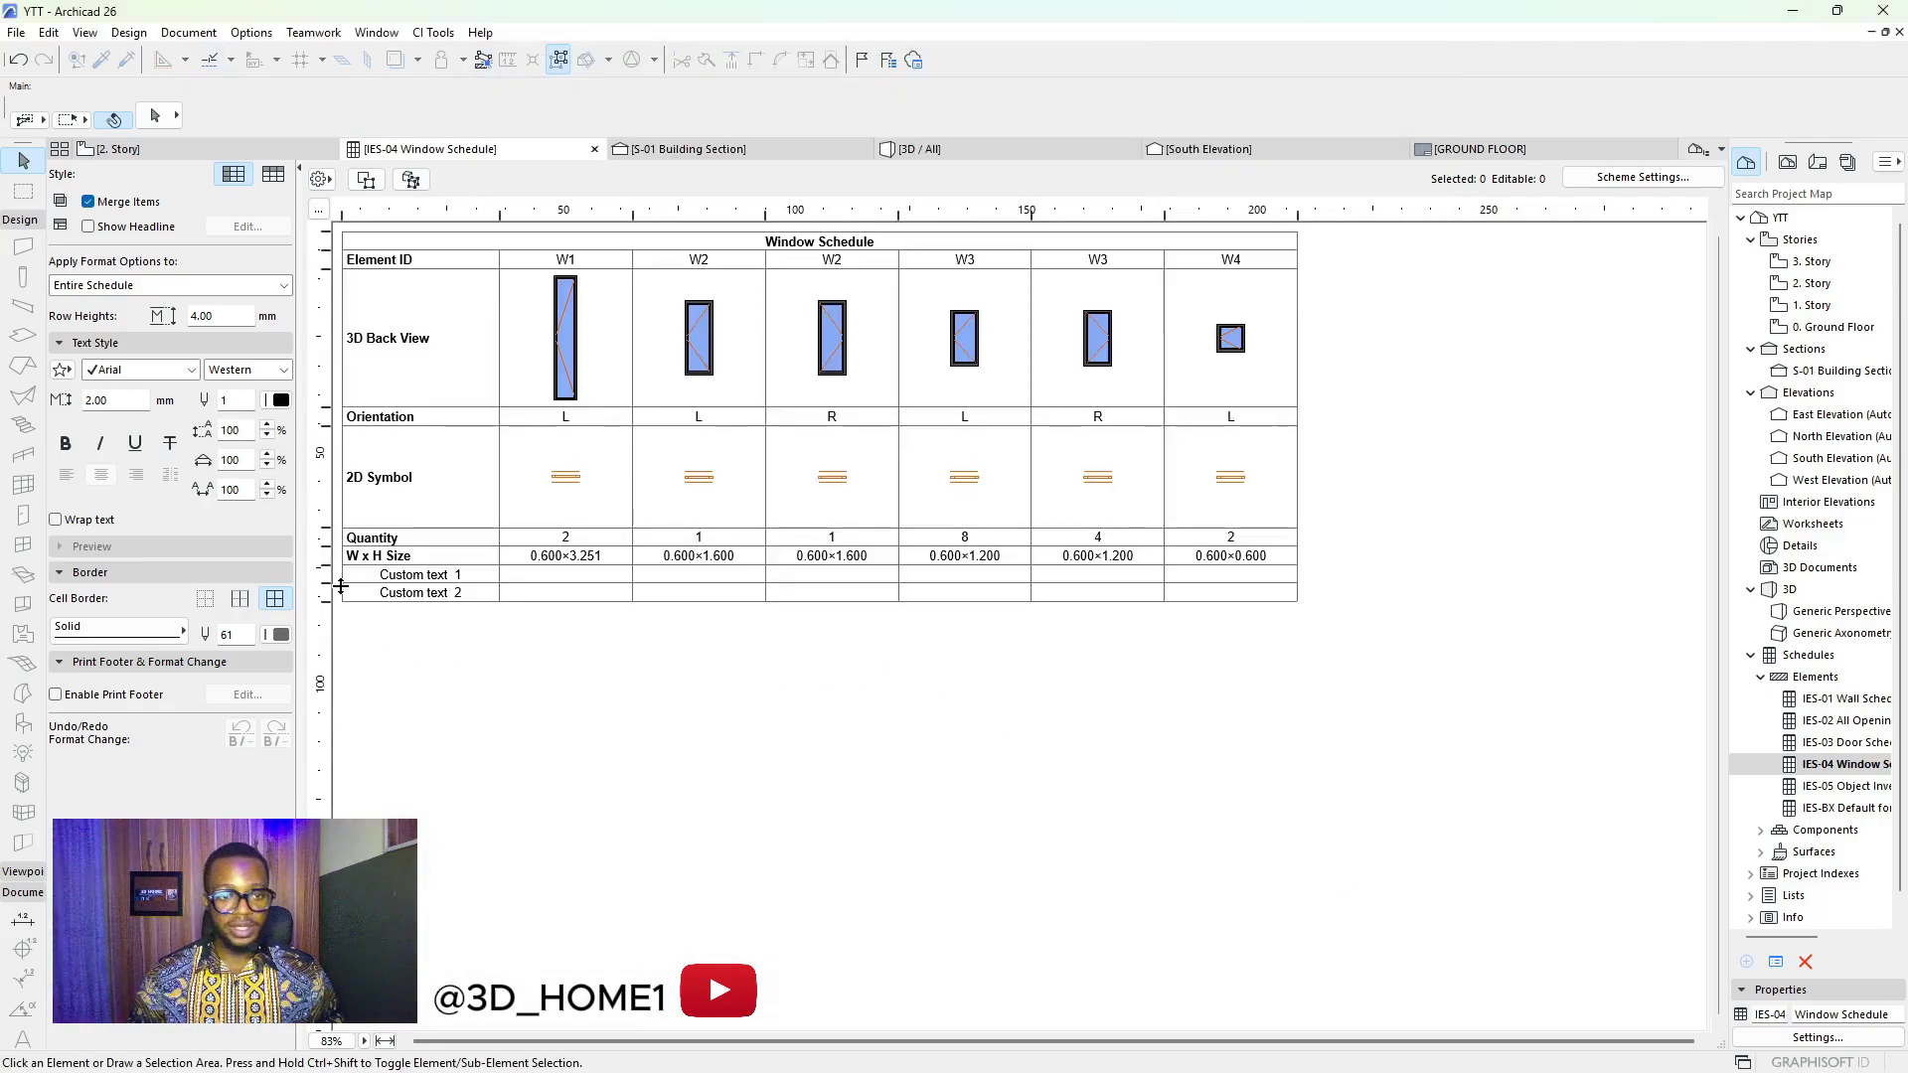
Make the Custom text 1 and Custom text 2 row headers of the window schedule bold
click(457, 575)
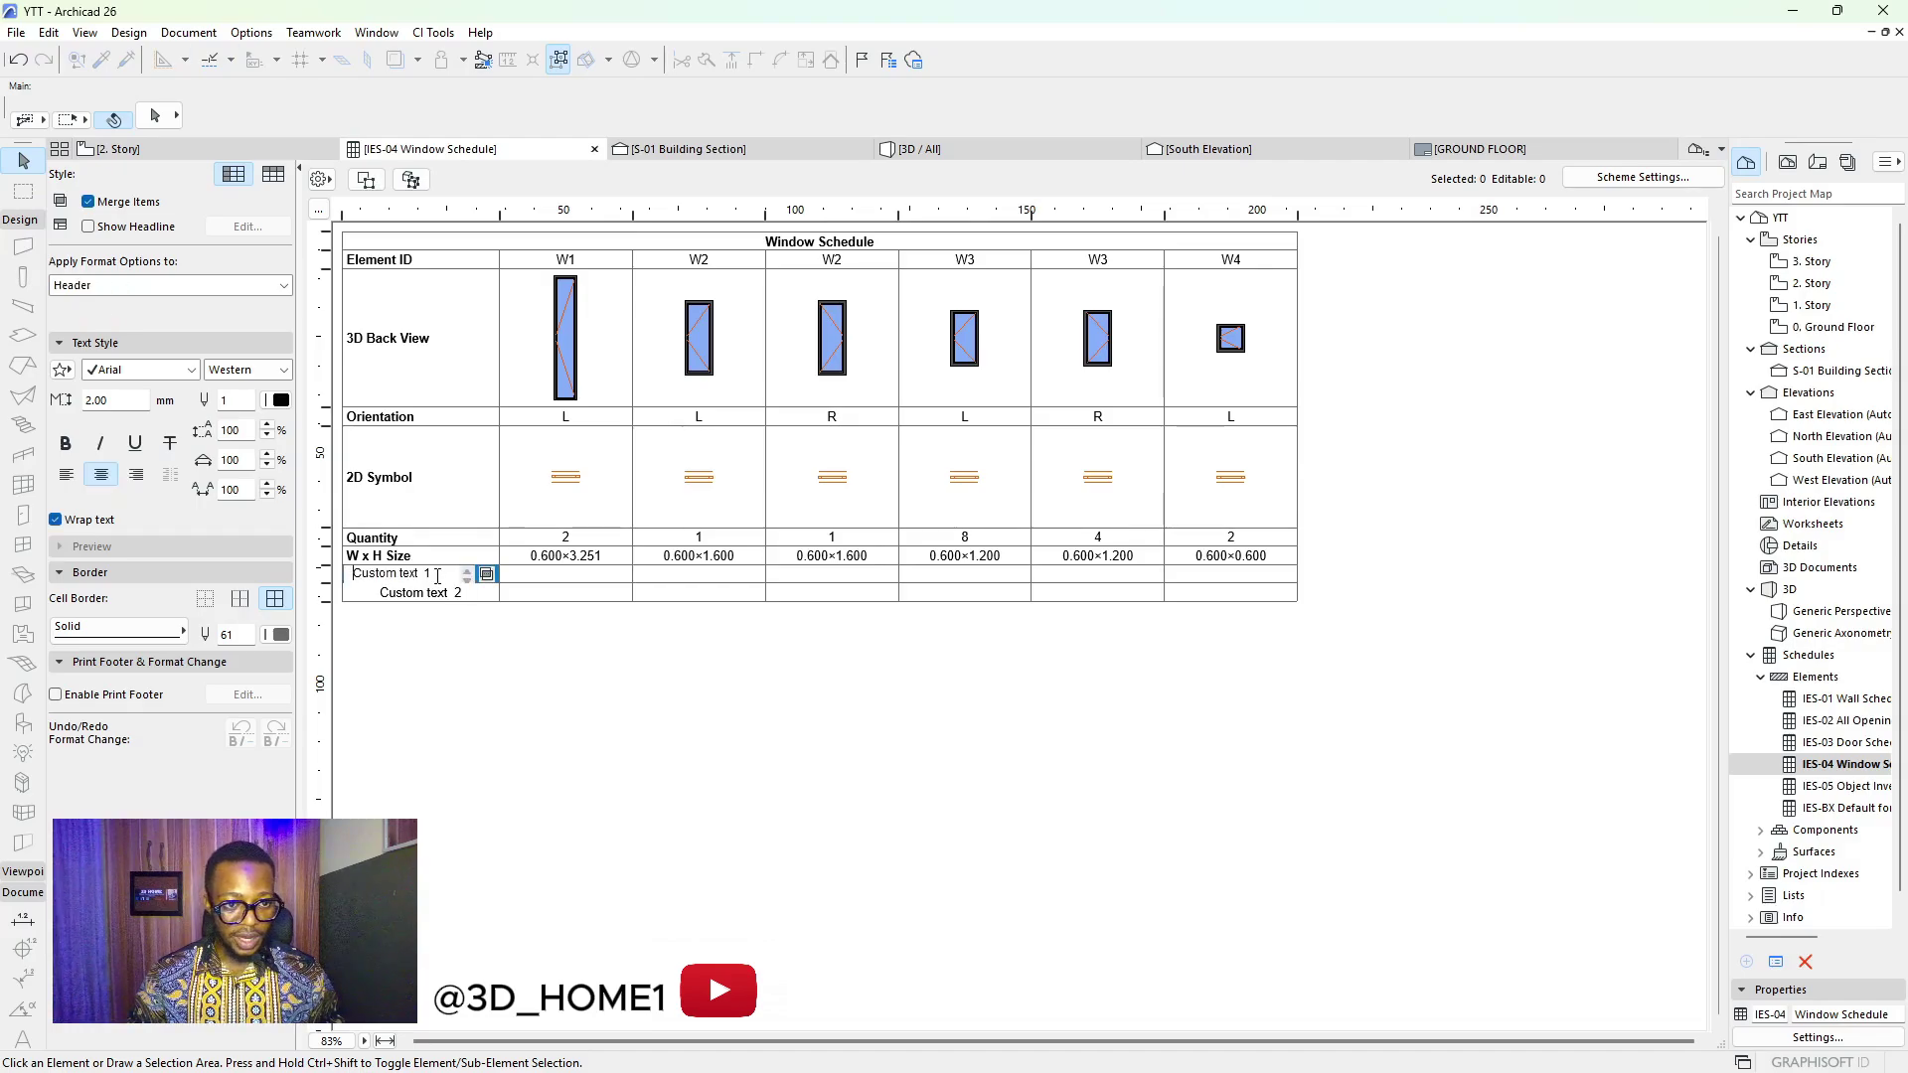
click(66, 445)
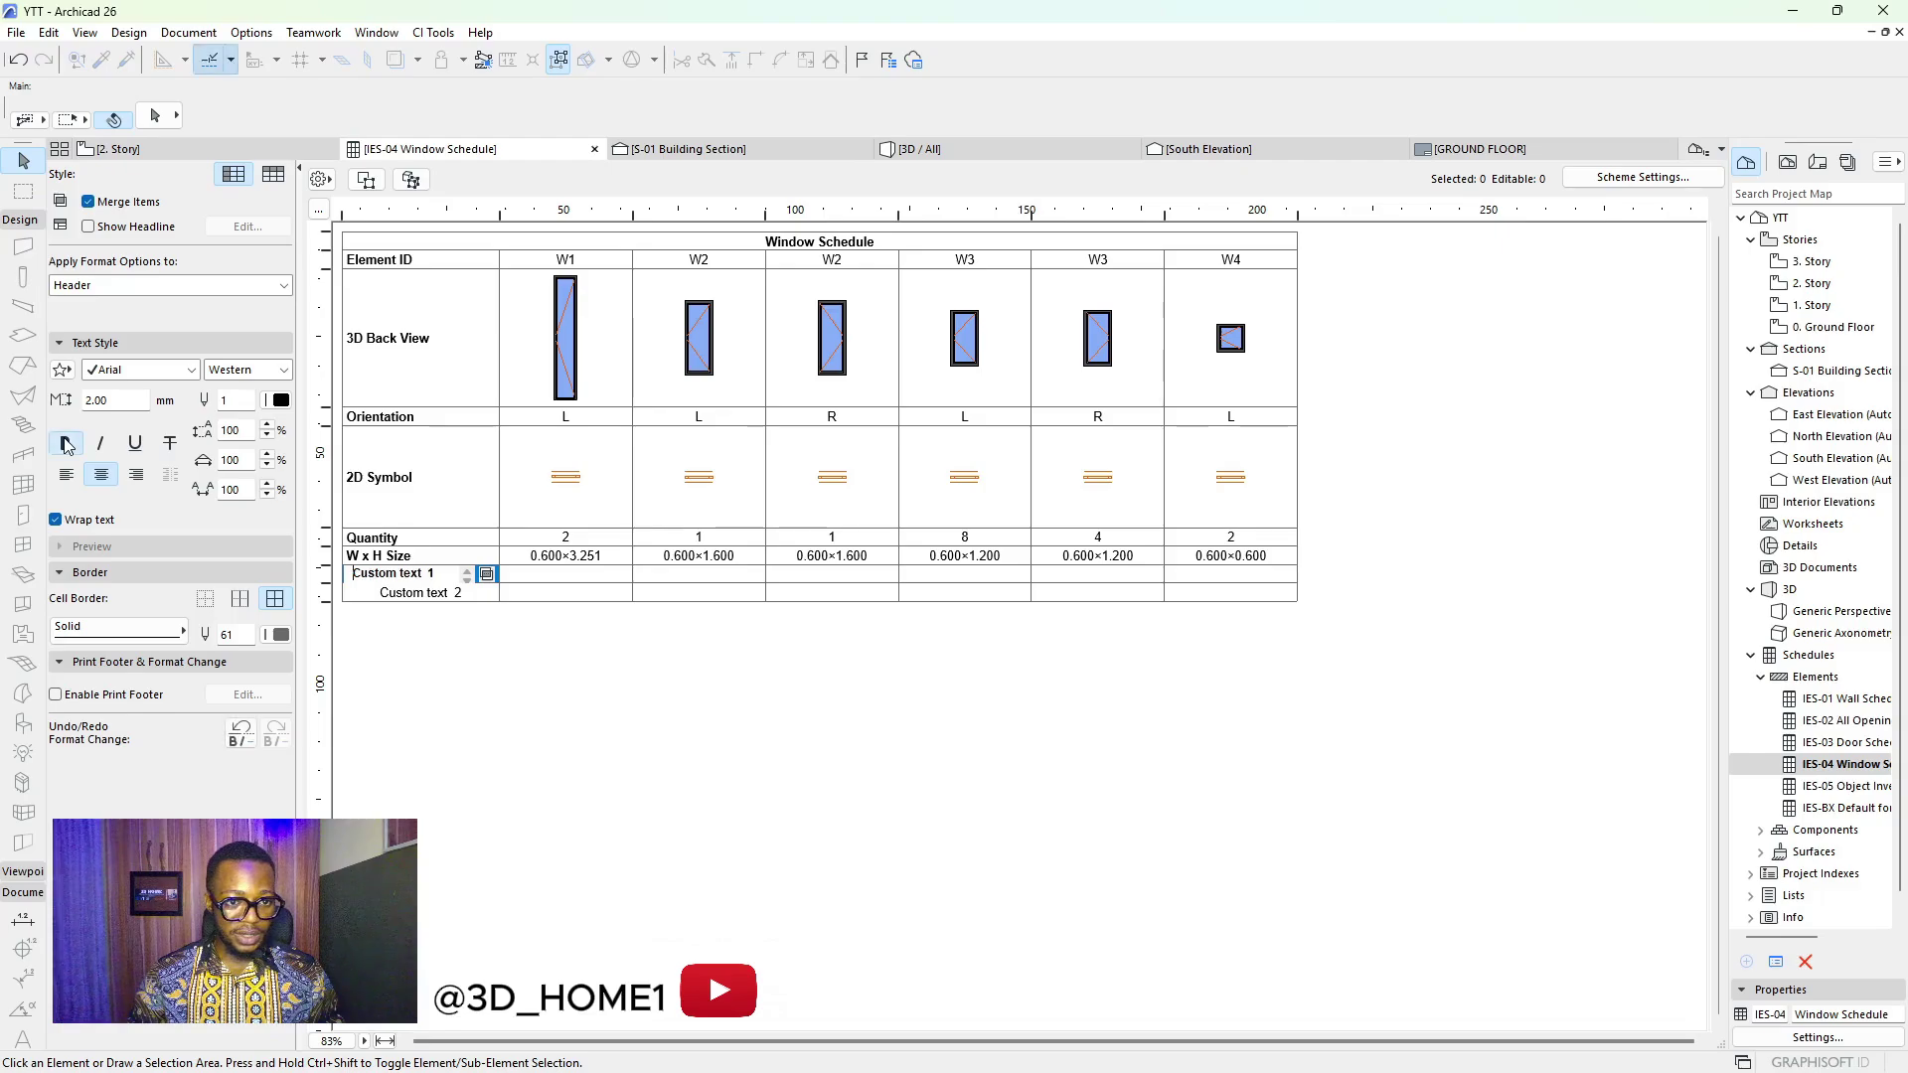
click(368, 591)
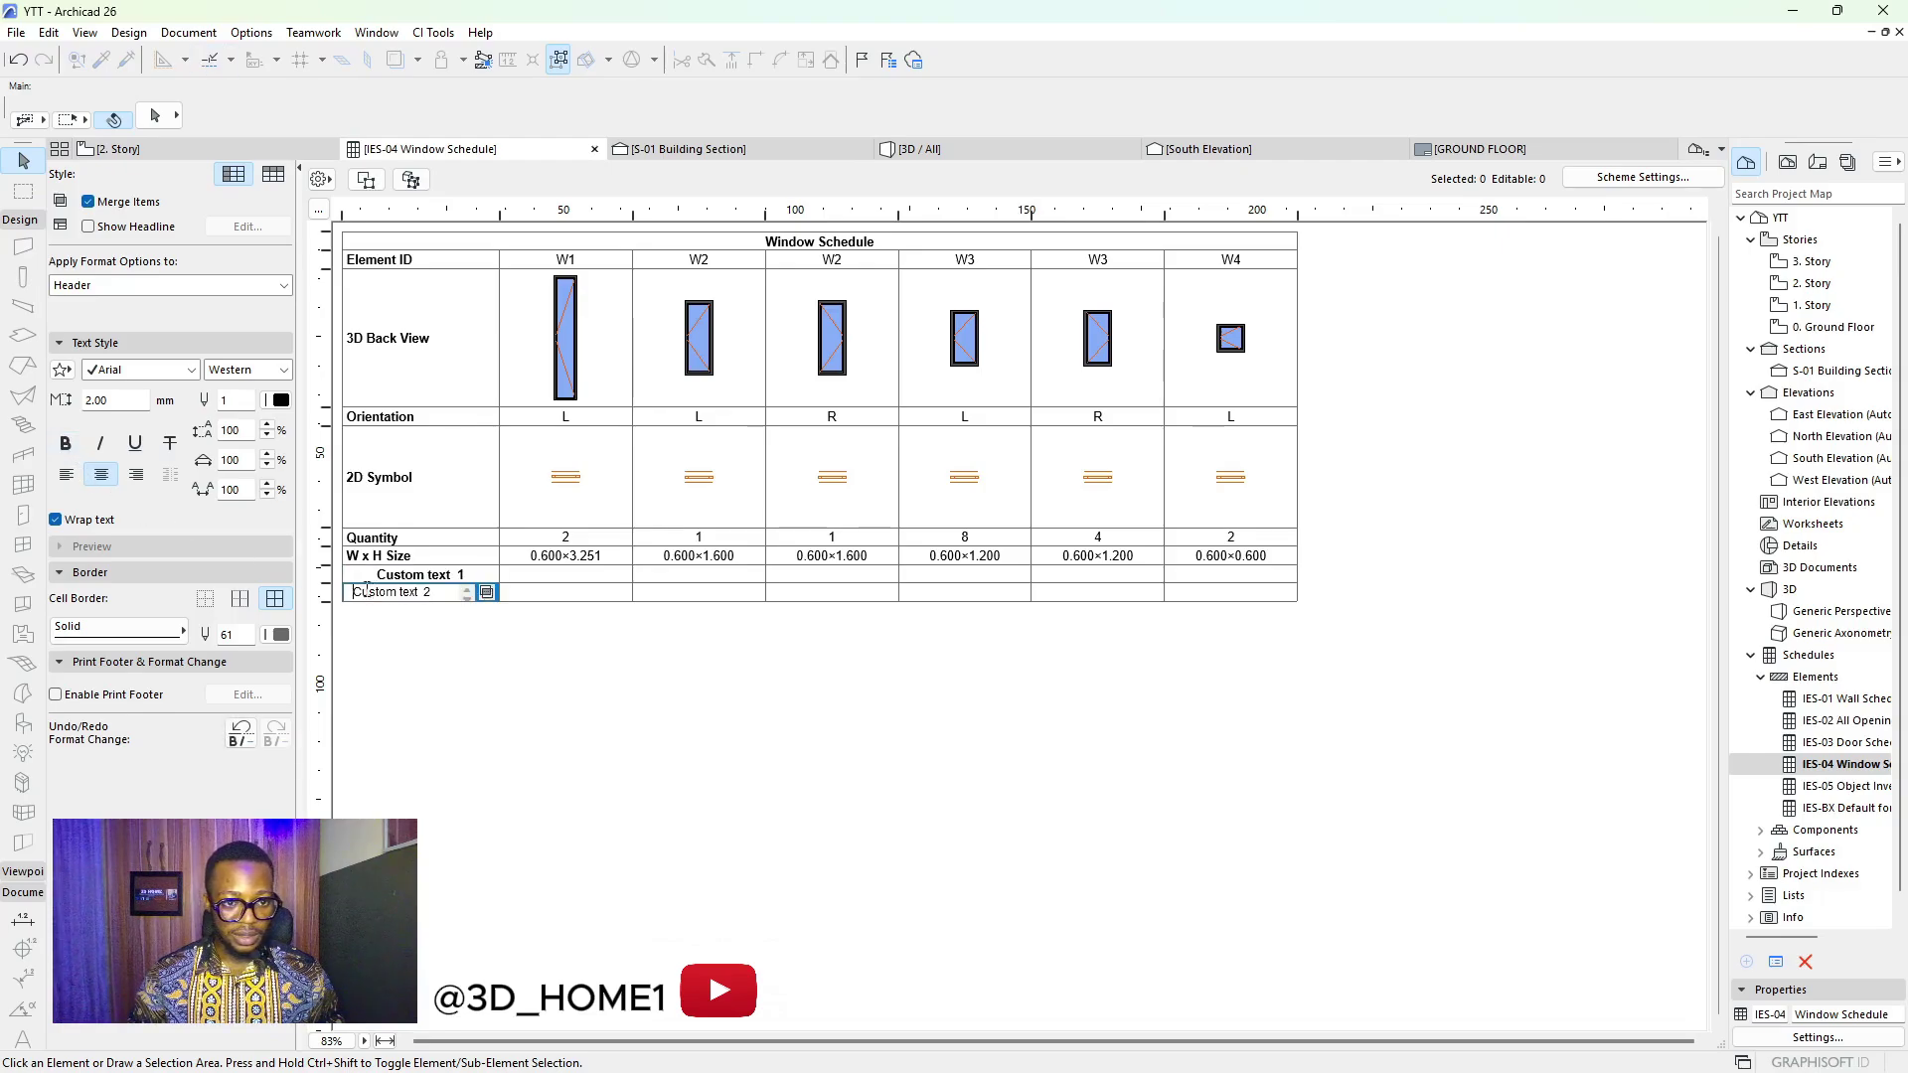
click(66, 443)
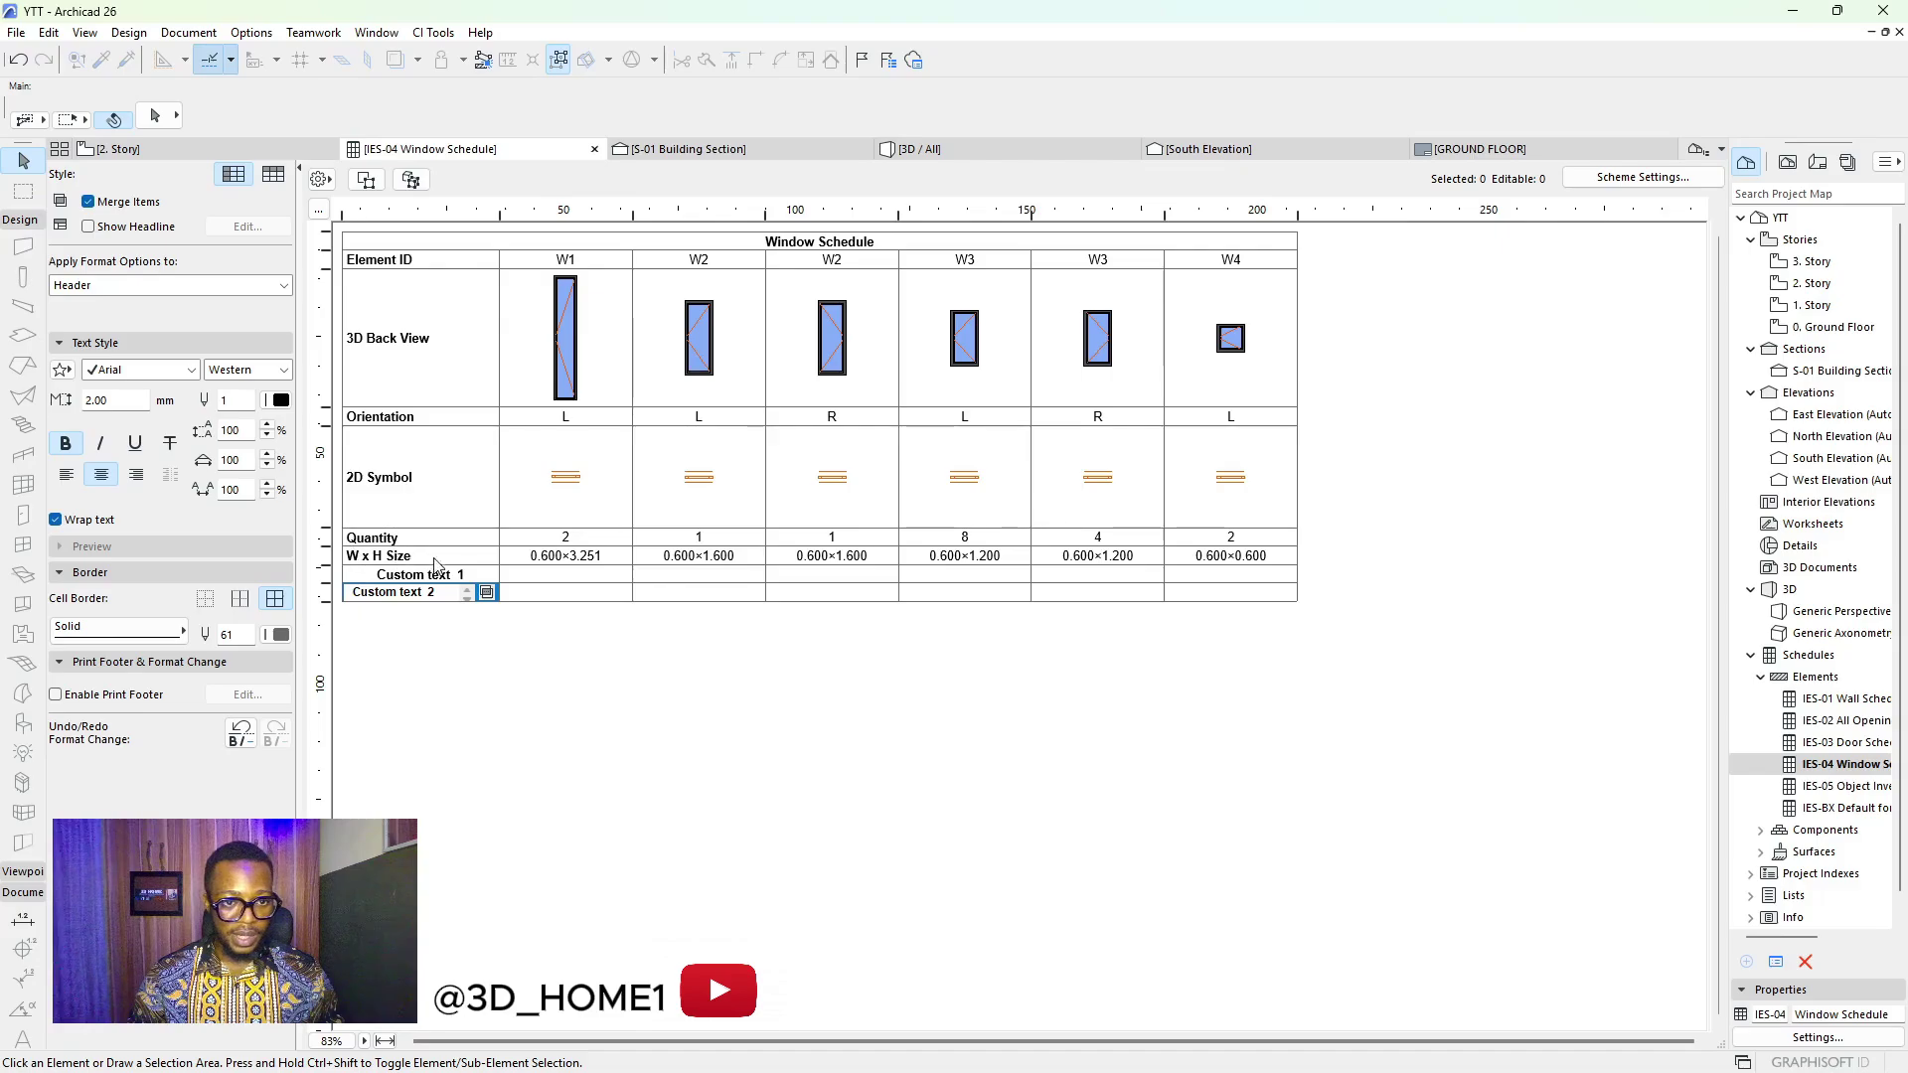
Rename the Custom text 1 row header to "Location"
click(468, 579)
drag(431, 577, 319, 578)
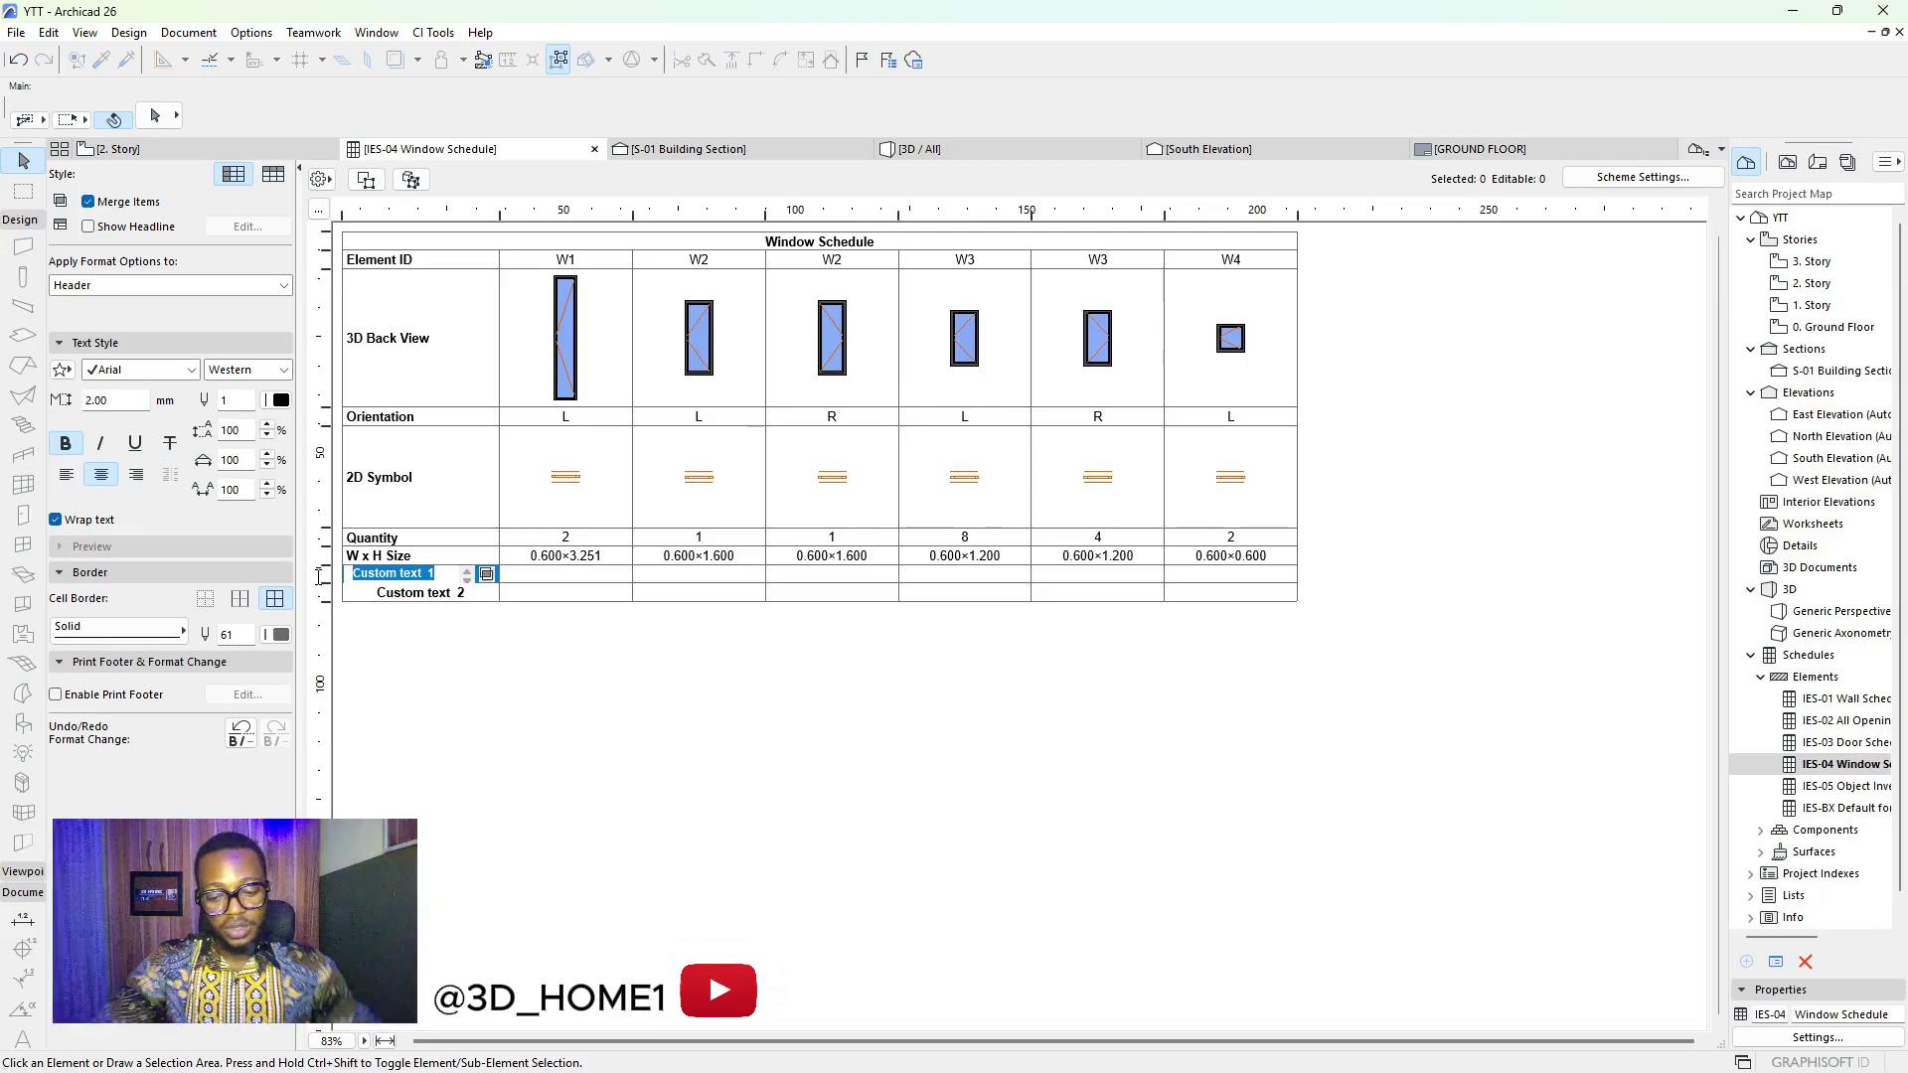
text(lo)
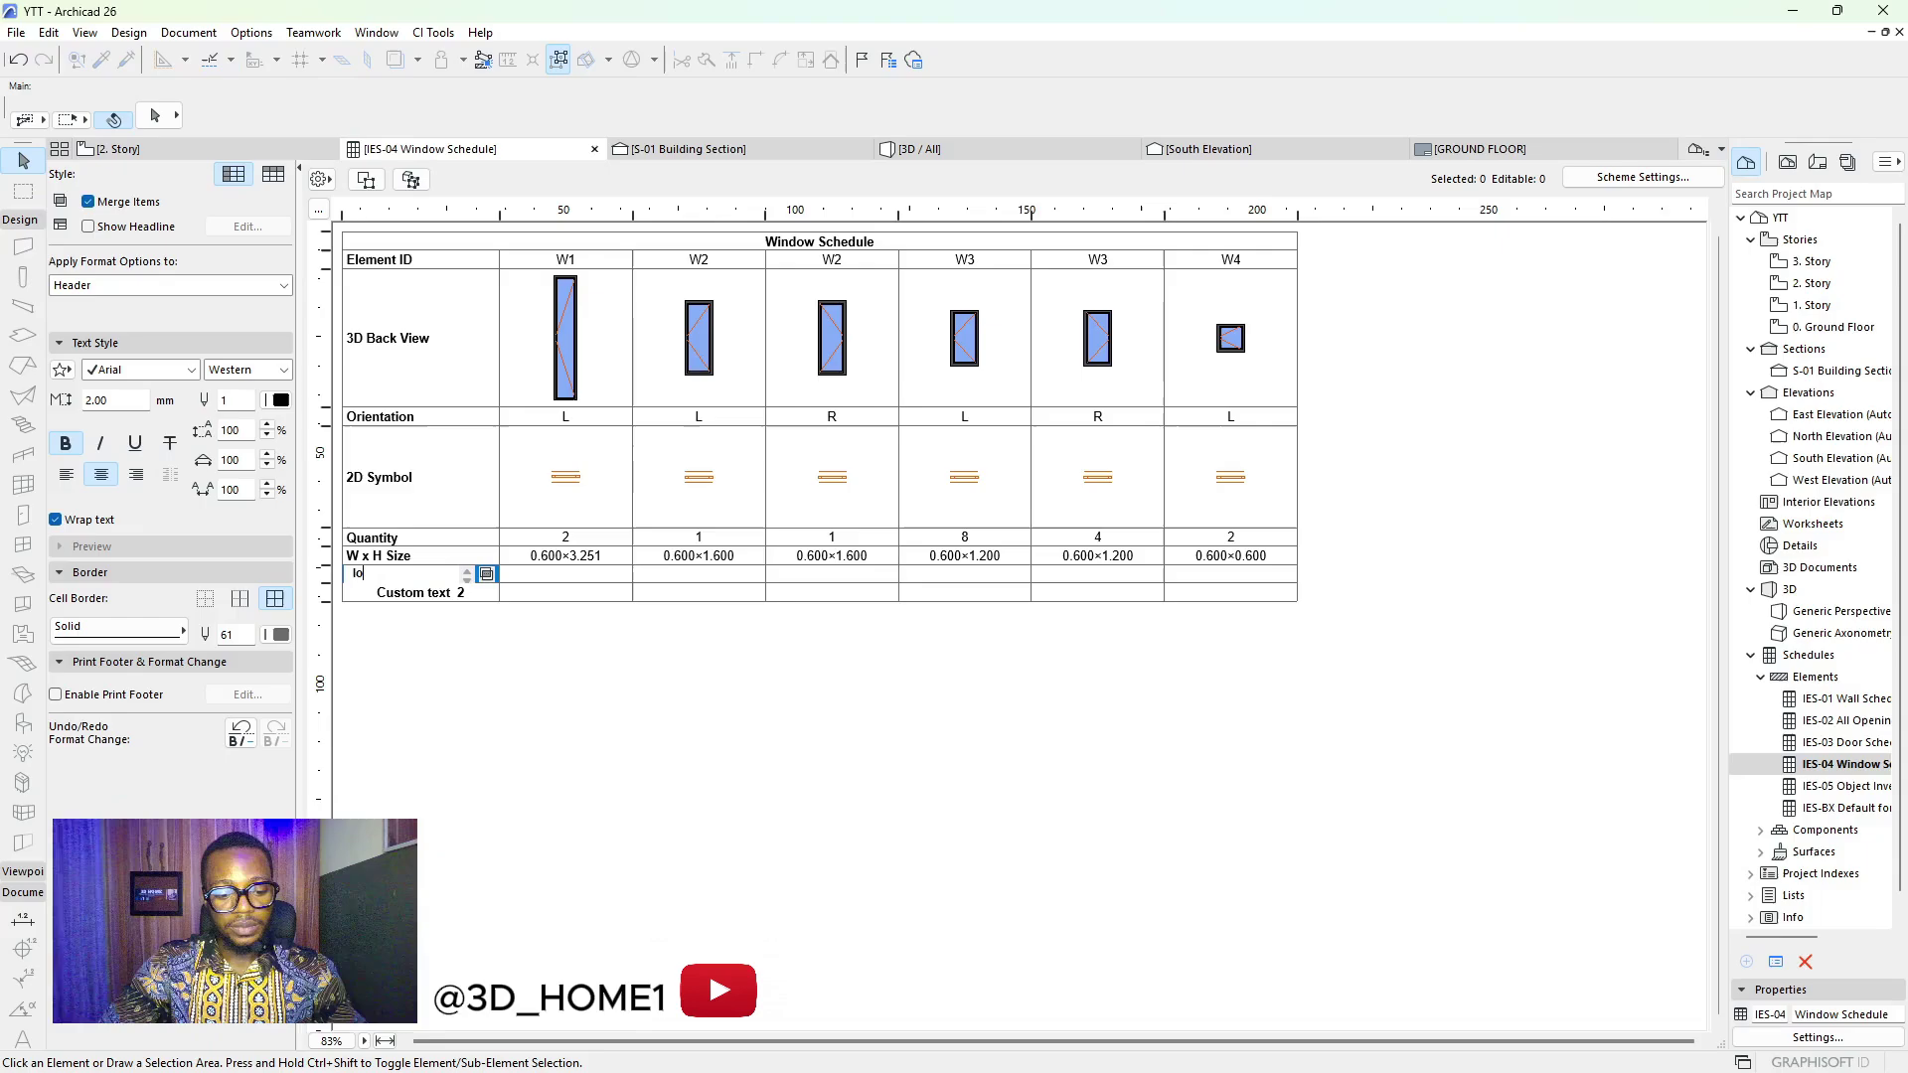
text(cation)
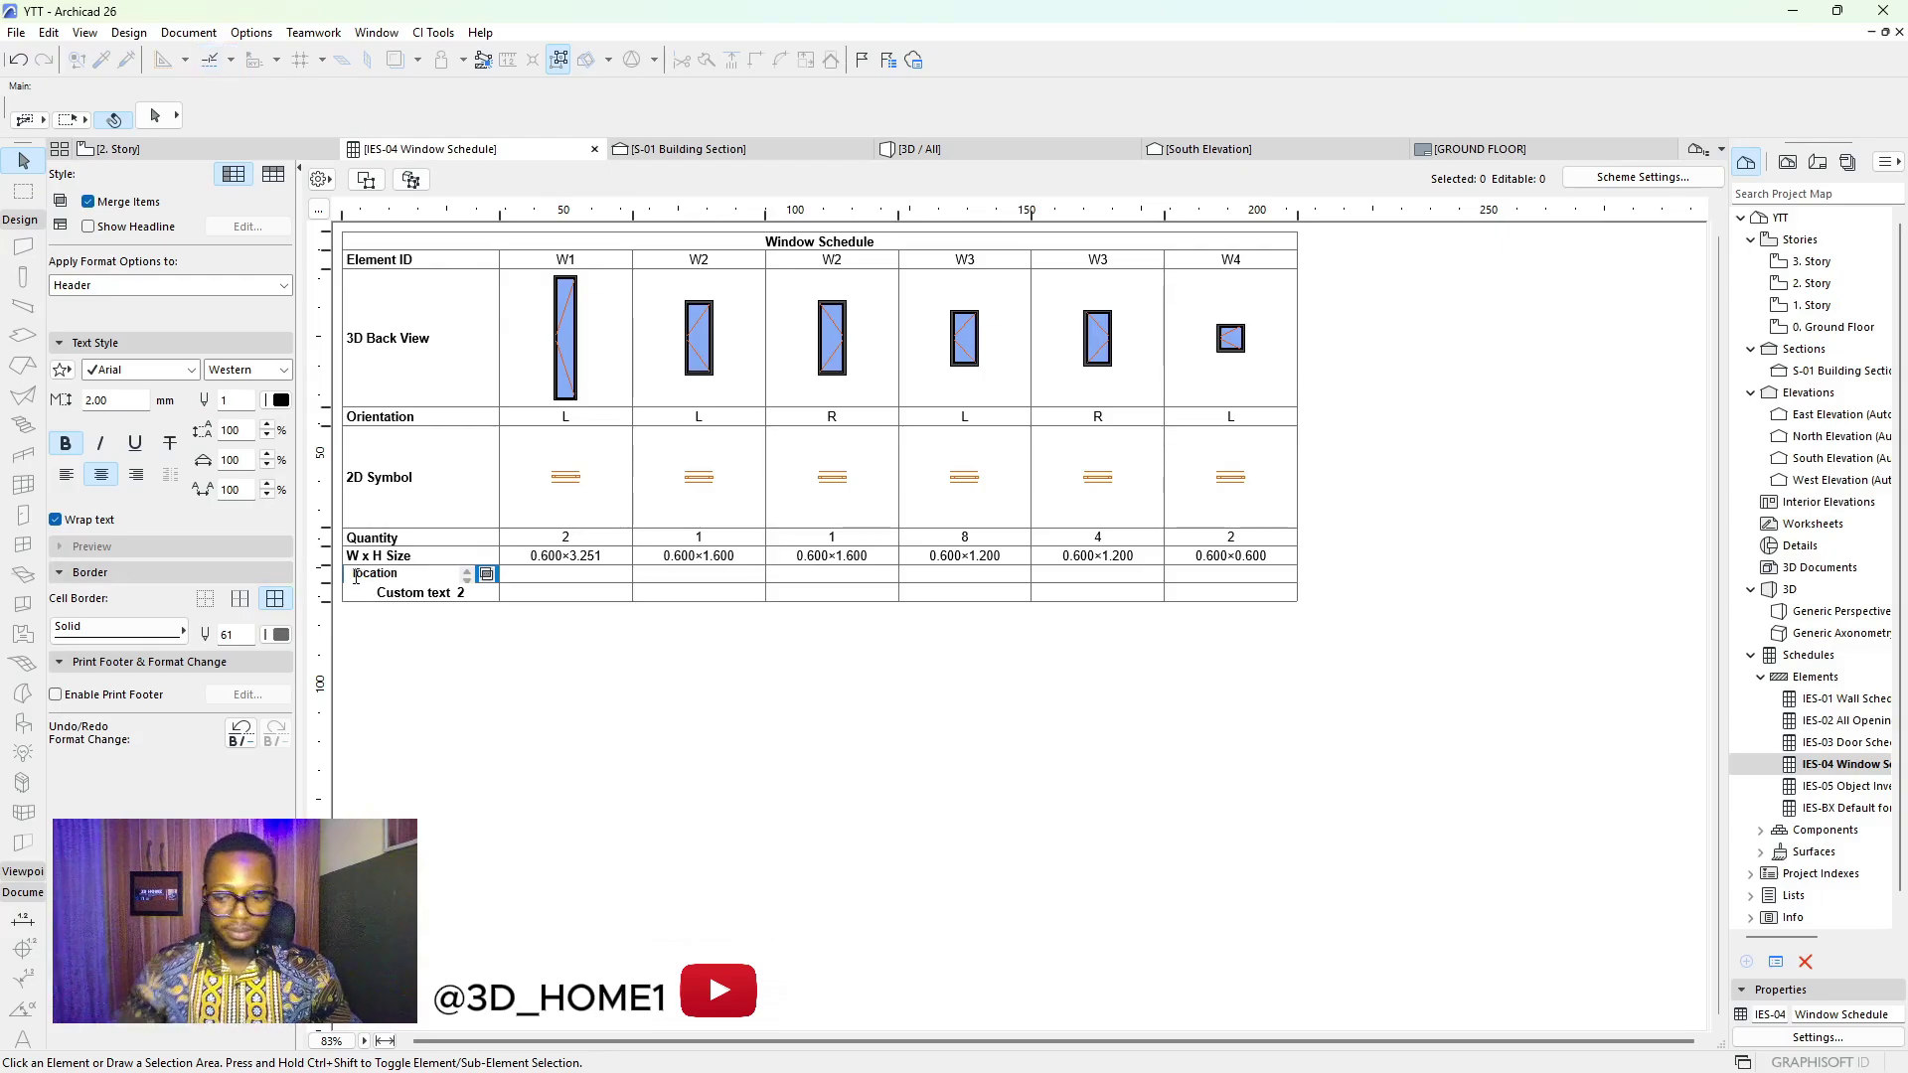
key(BackSpace)
text(L)
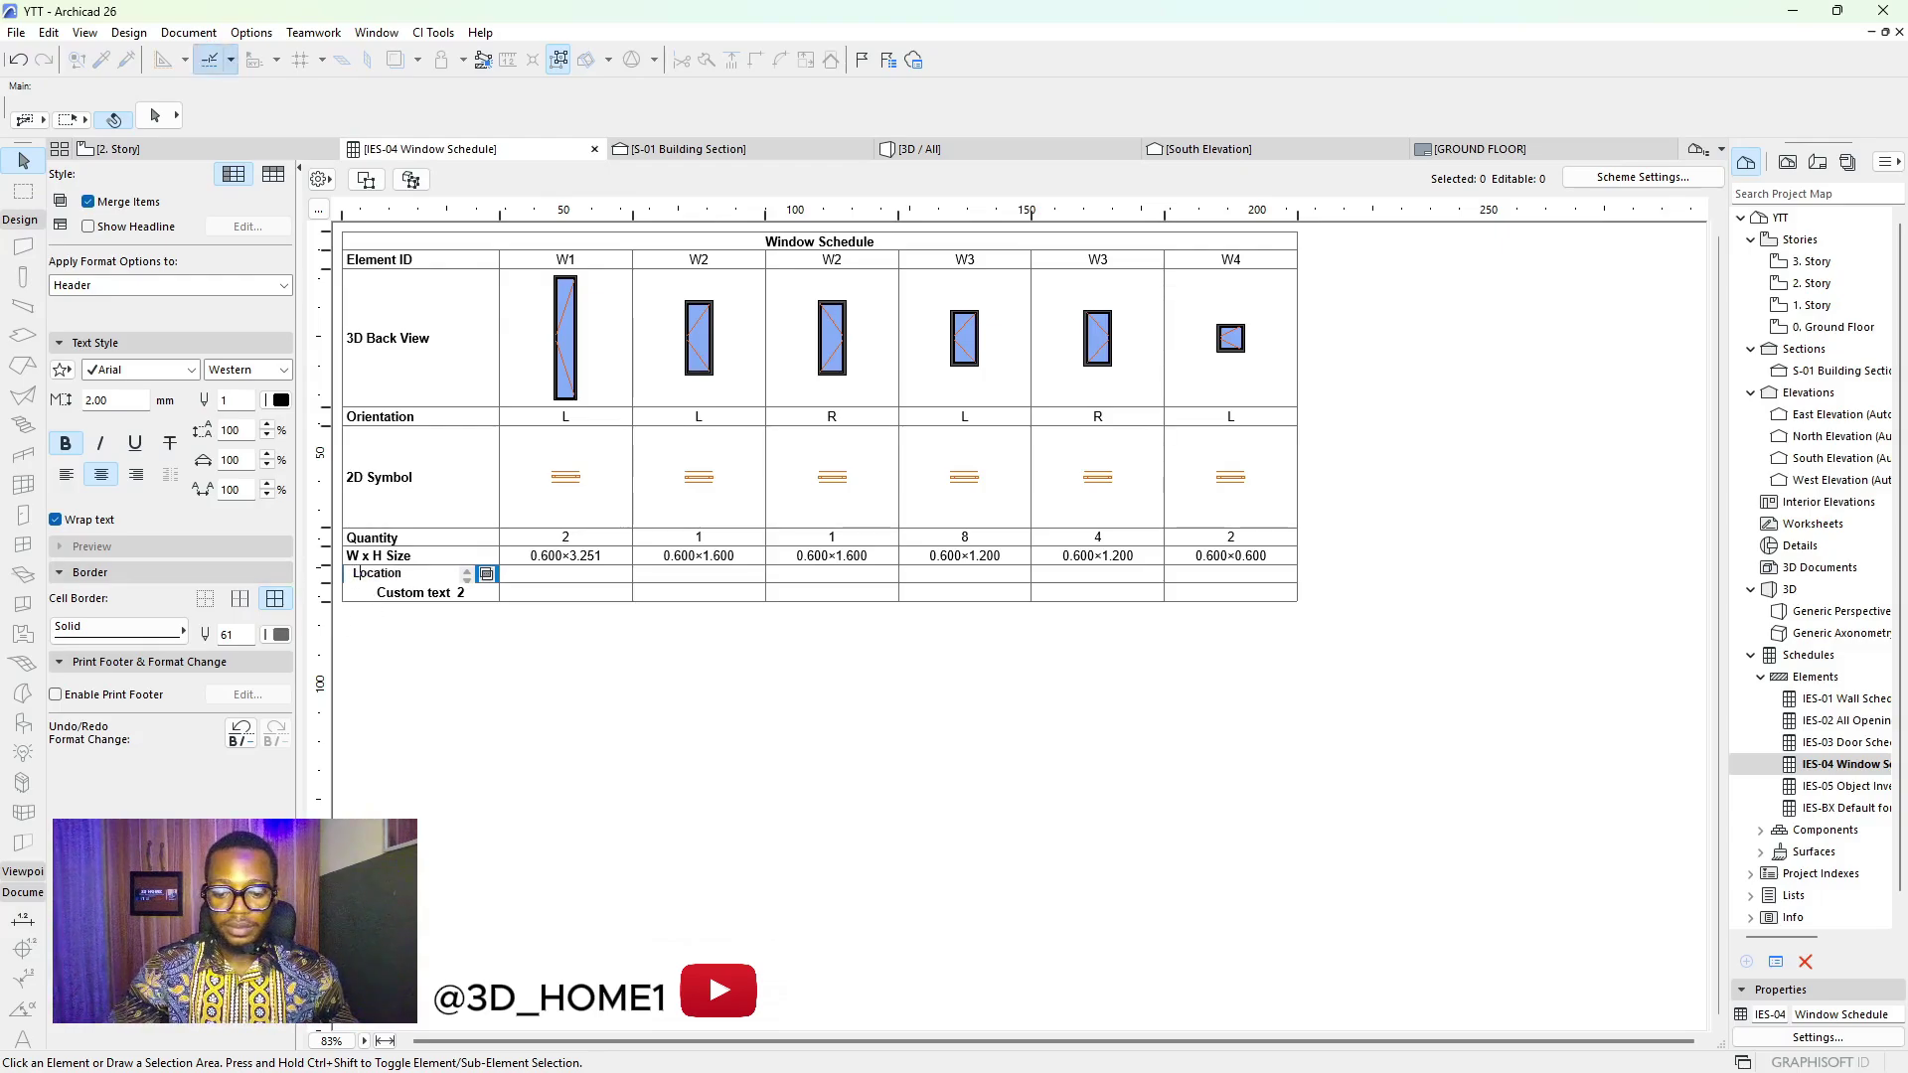
Rename the Custom text 2 row header to "Description"
click(417, 594)
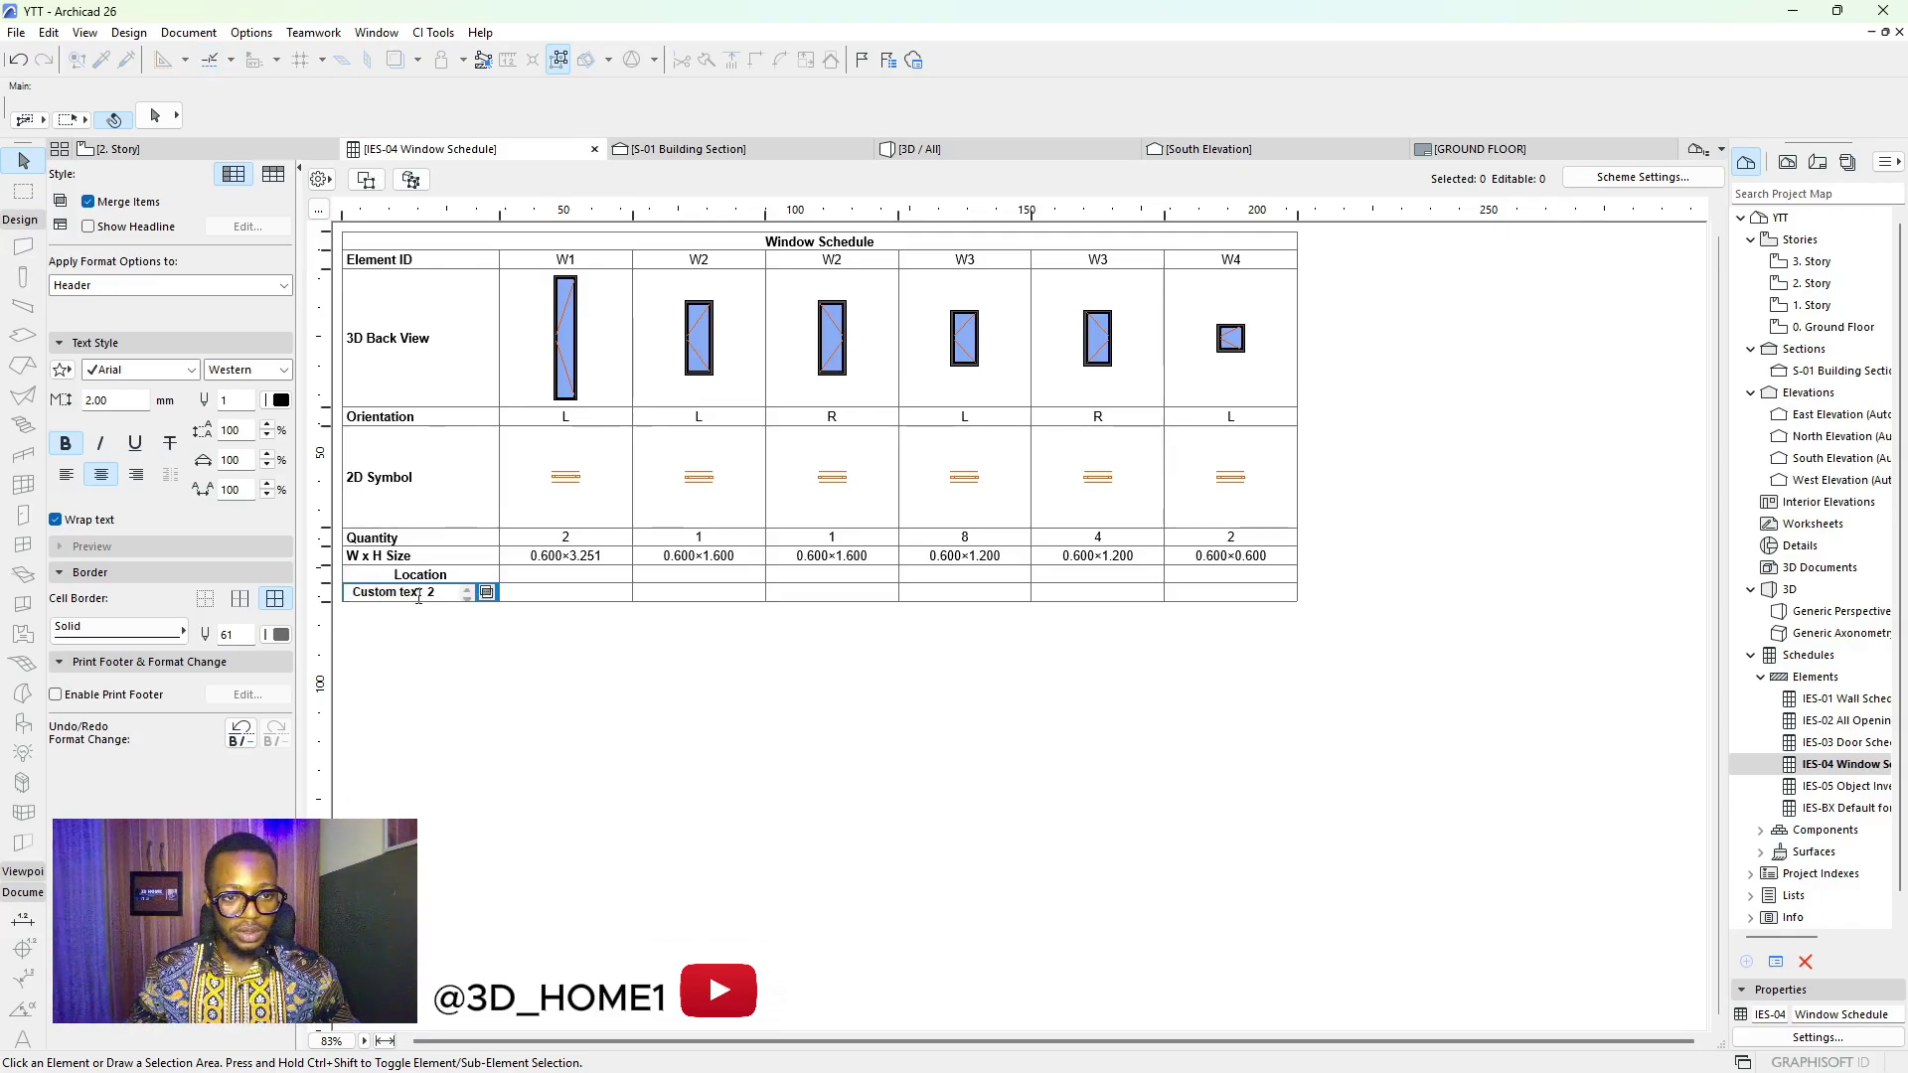
key(ctrl+a)
text(Description)
key(Return)
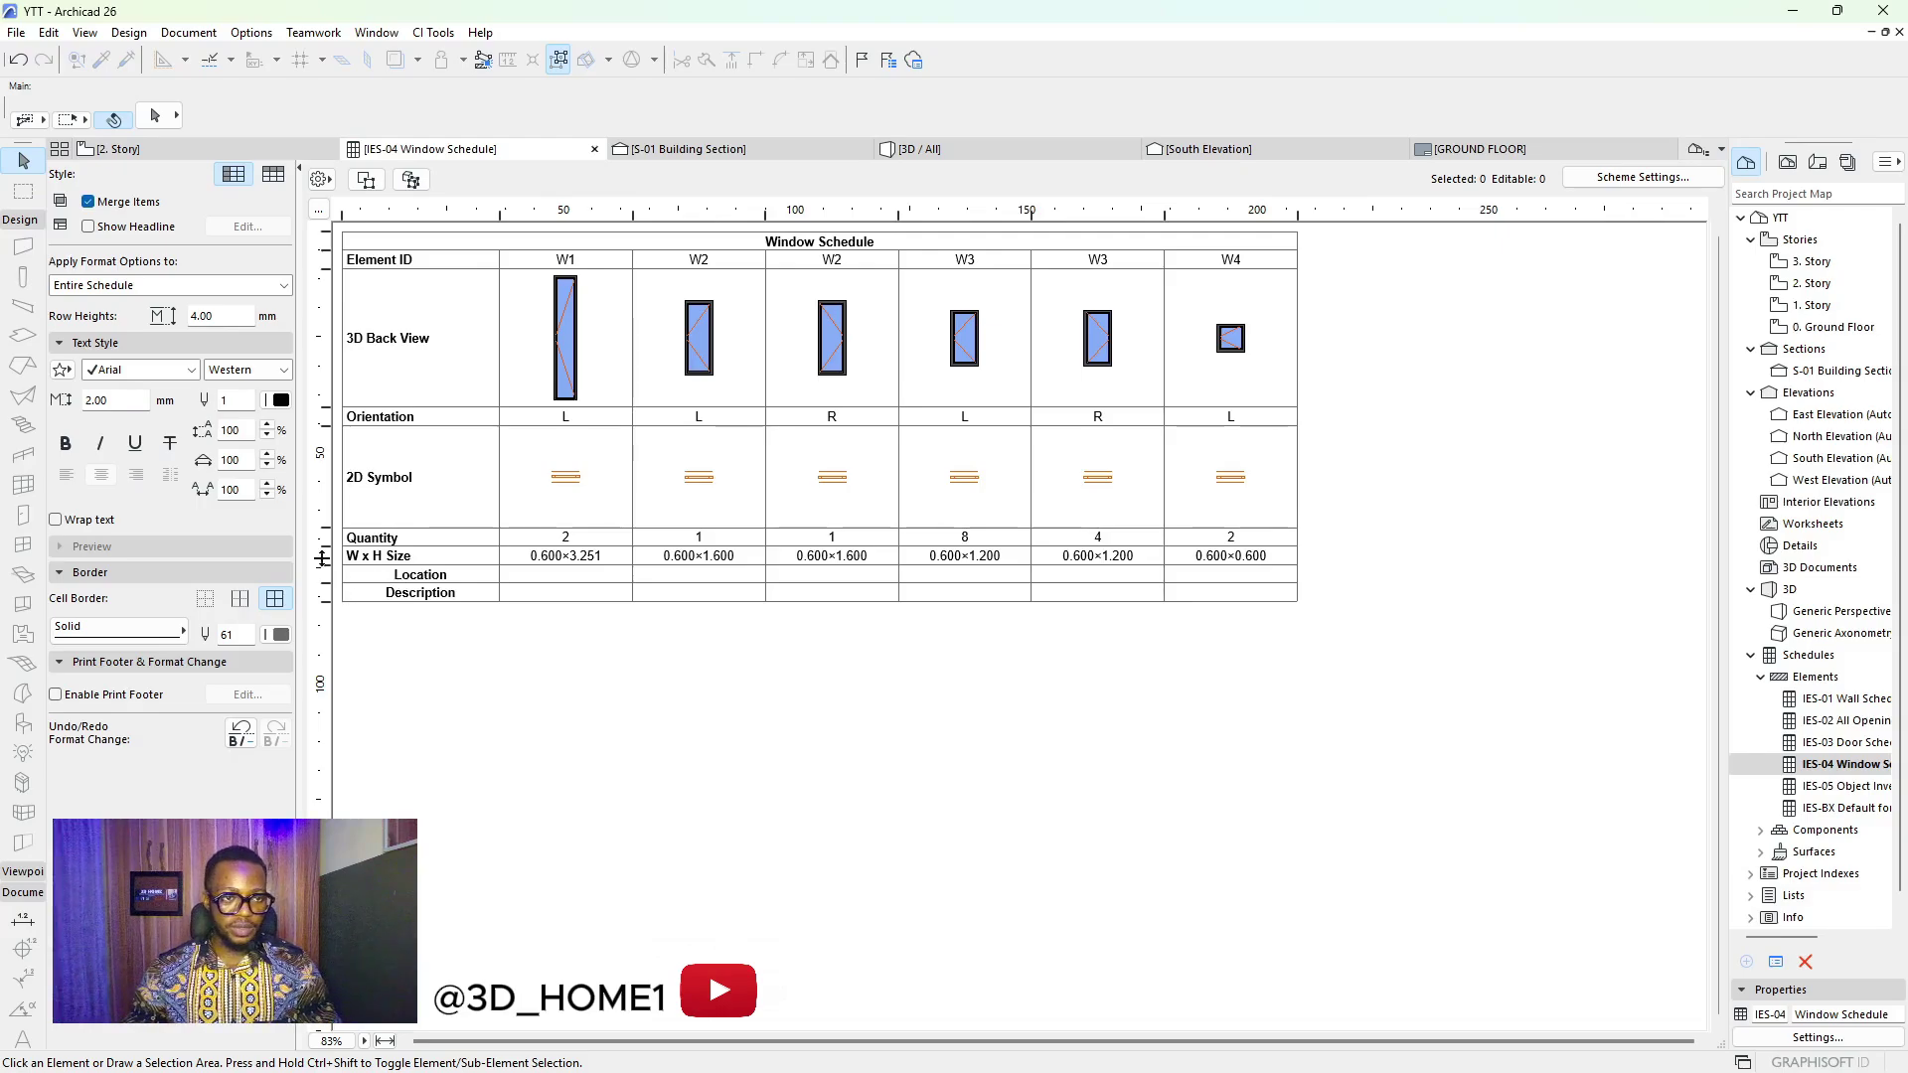
Left-align the Location and Description row headers and leave the header editing
click(385, 574)
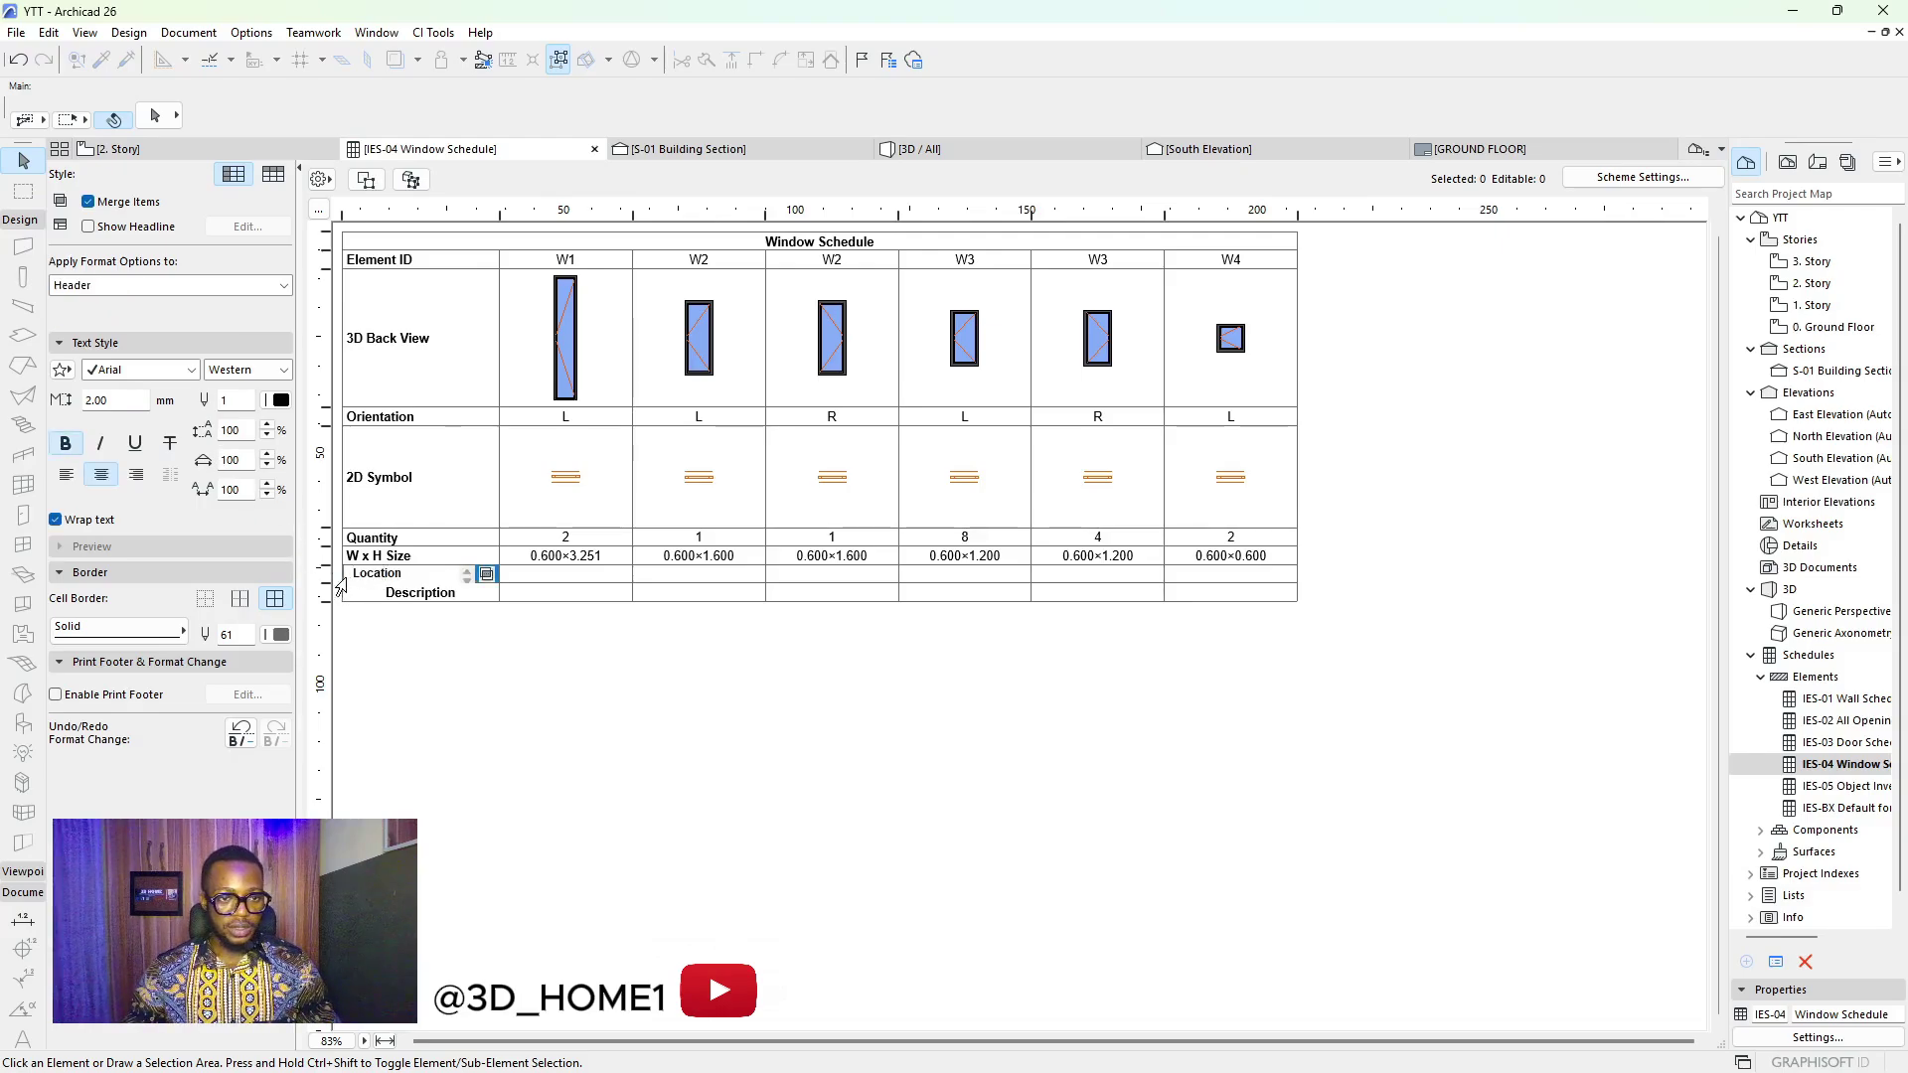
click(68, 477)
click(360, 594)
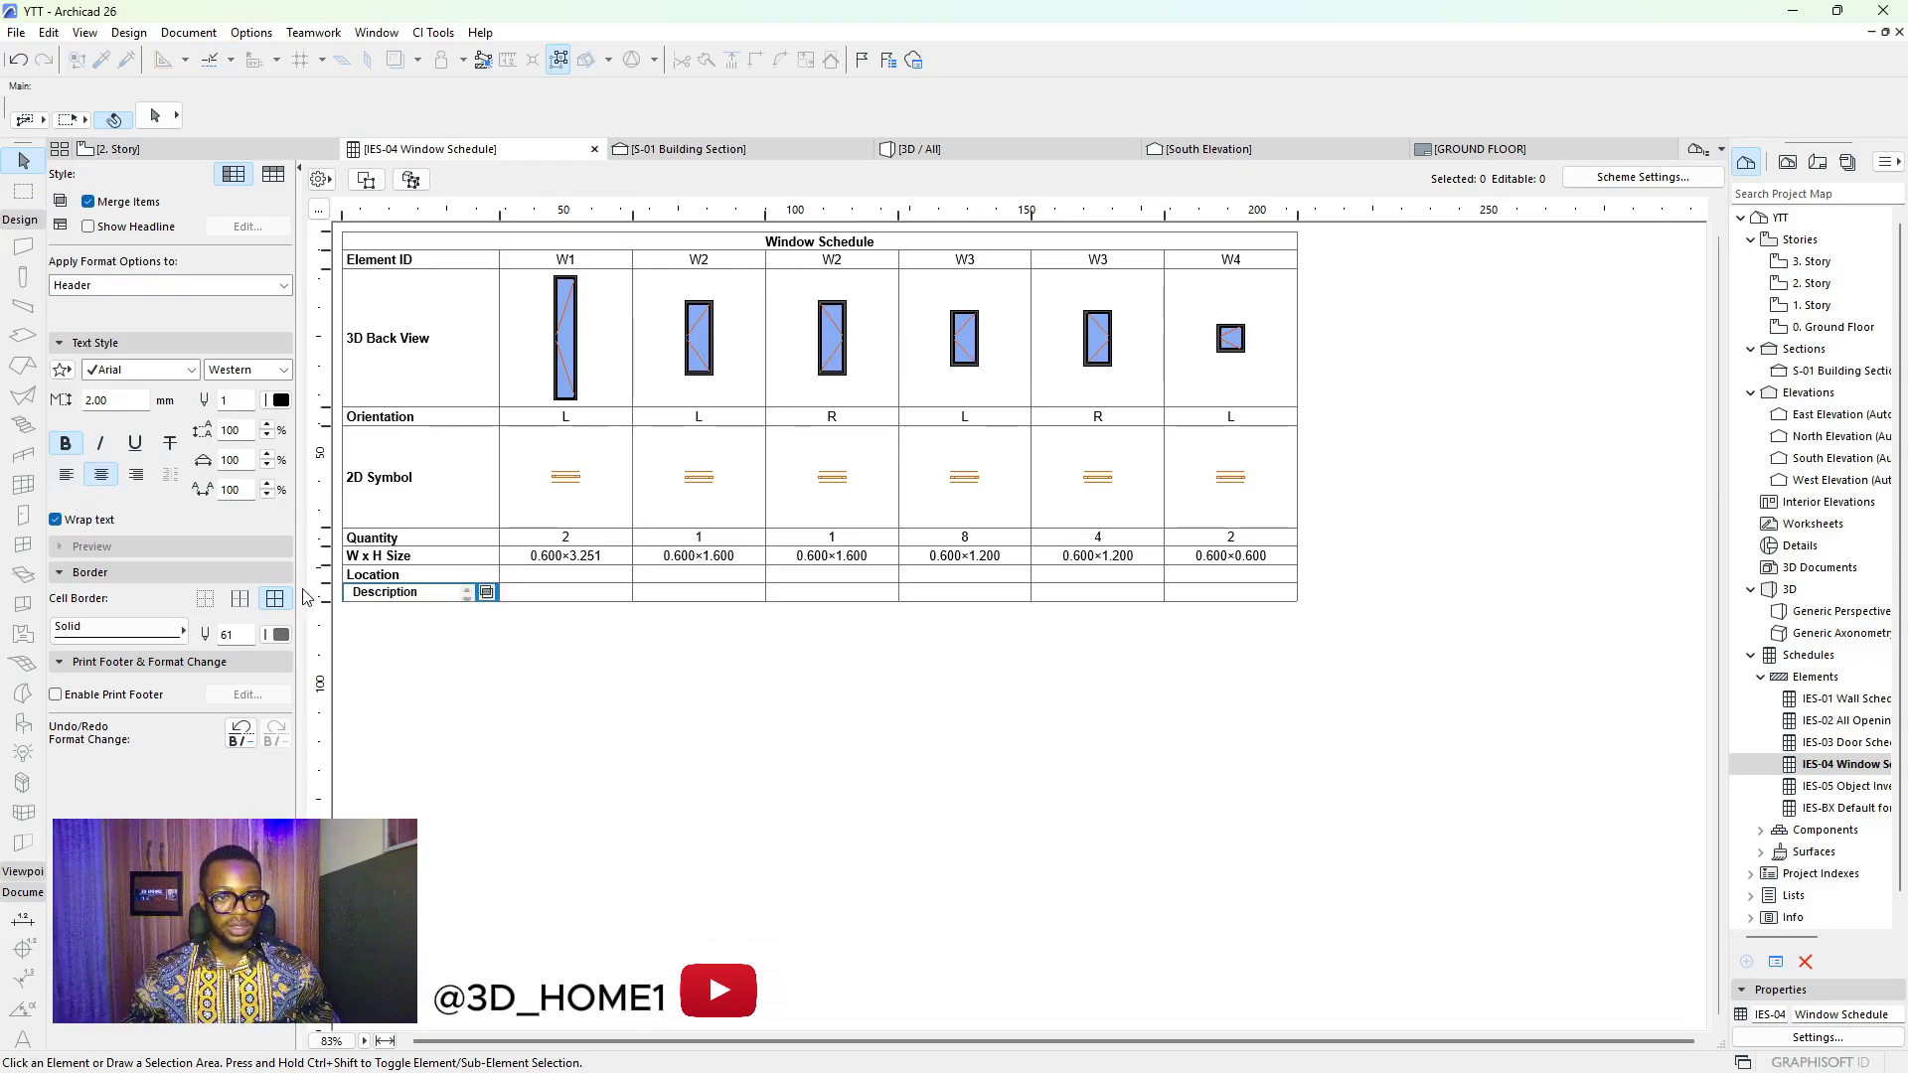
click(471, 691)
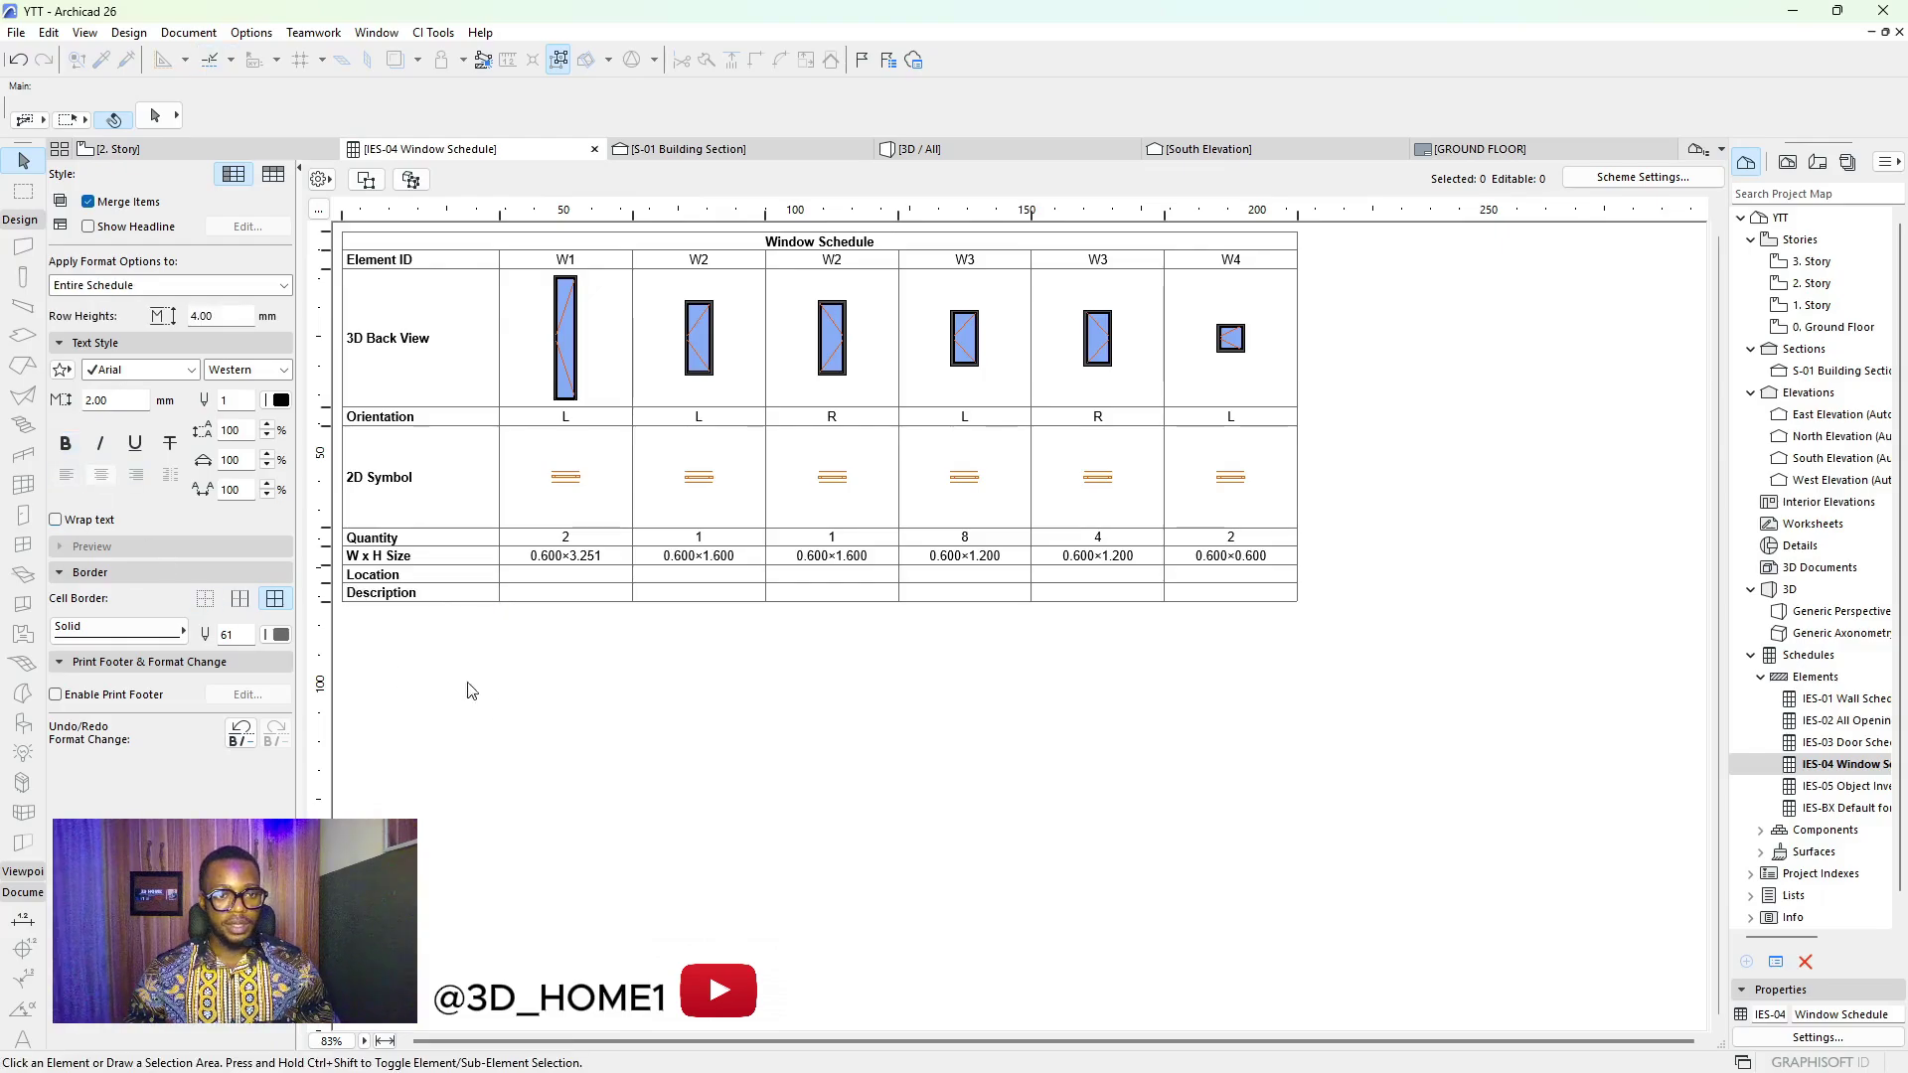
Enter "Living room" as the Location of the W1 window entry
click(520, 576)
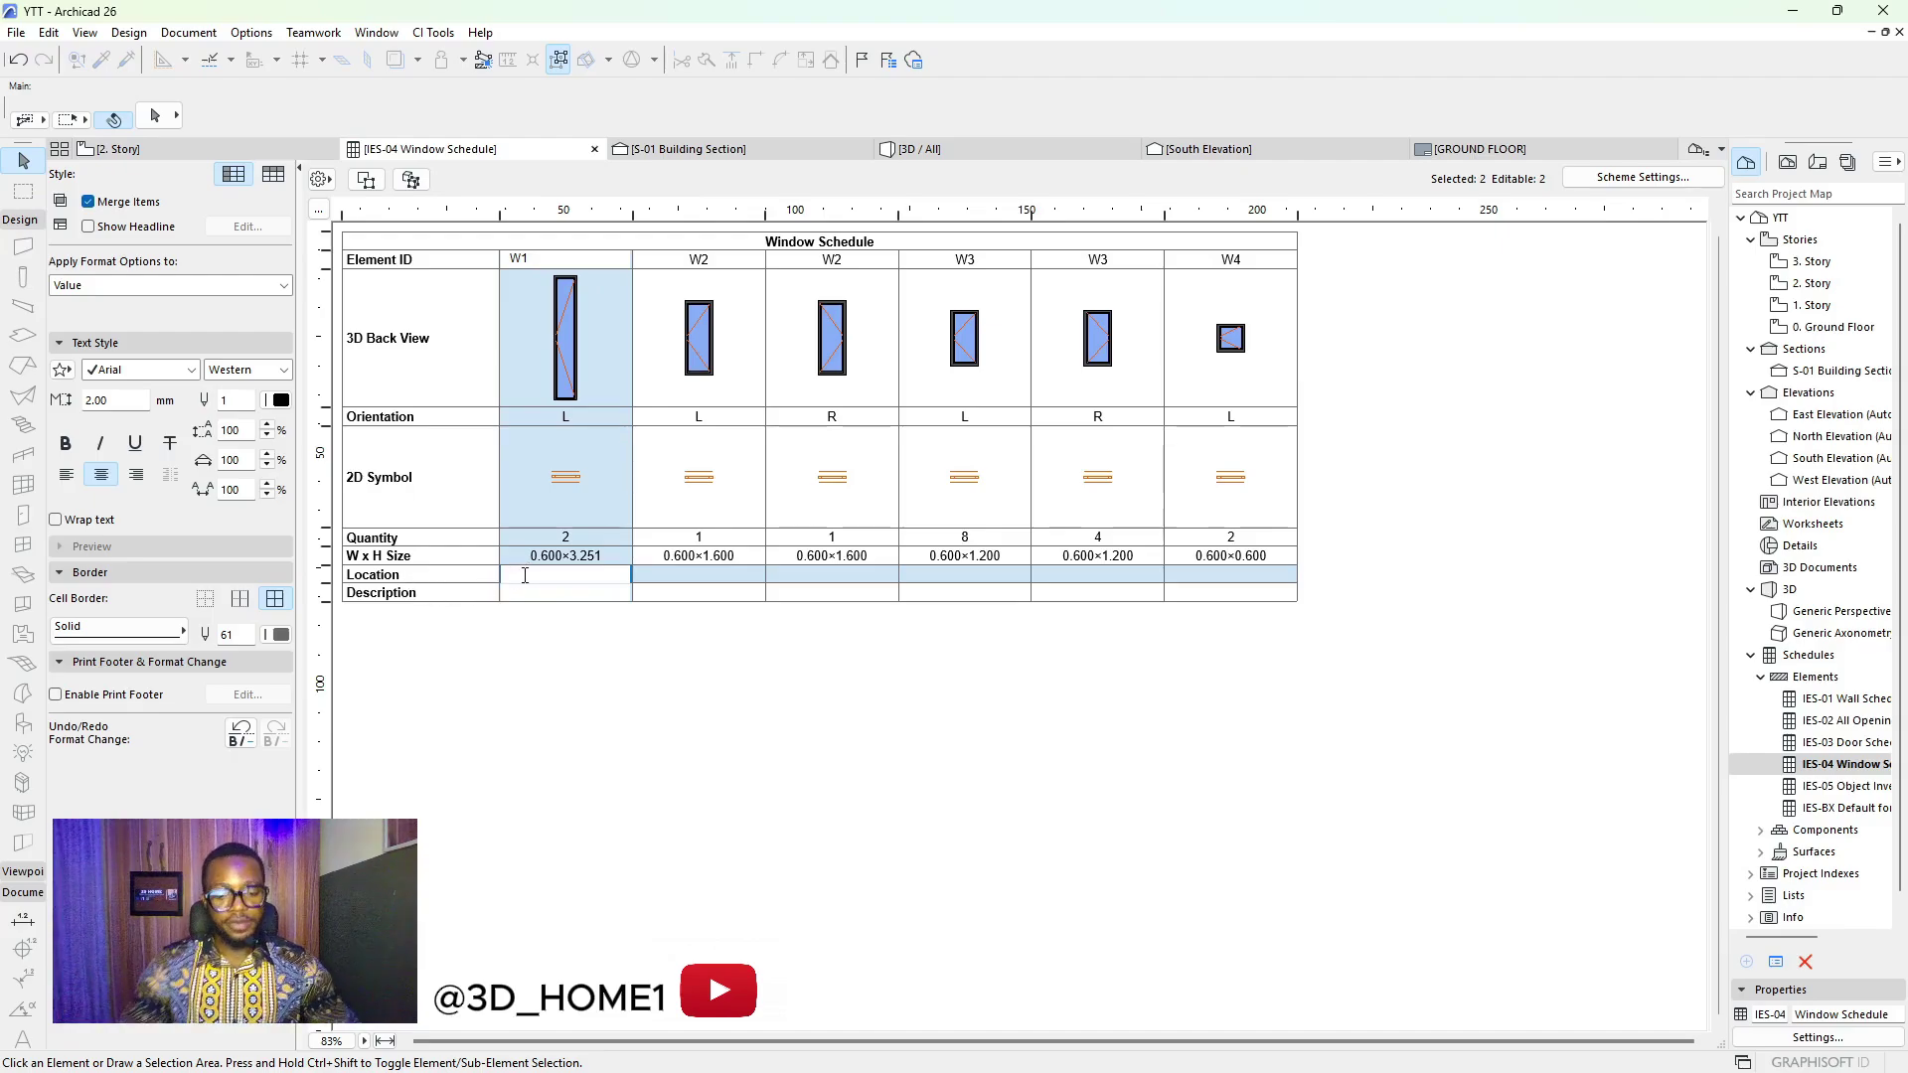
text(Living room)
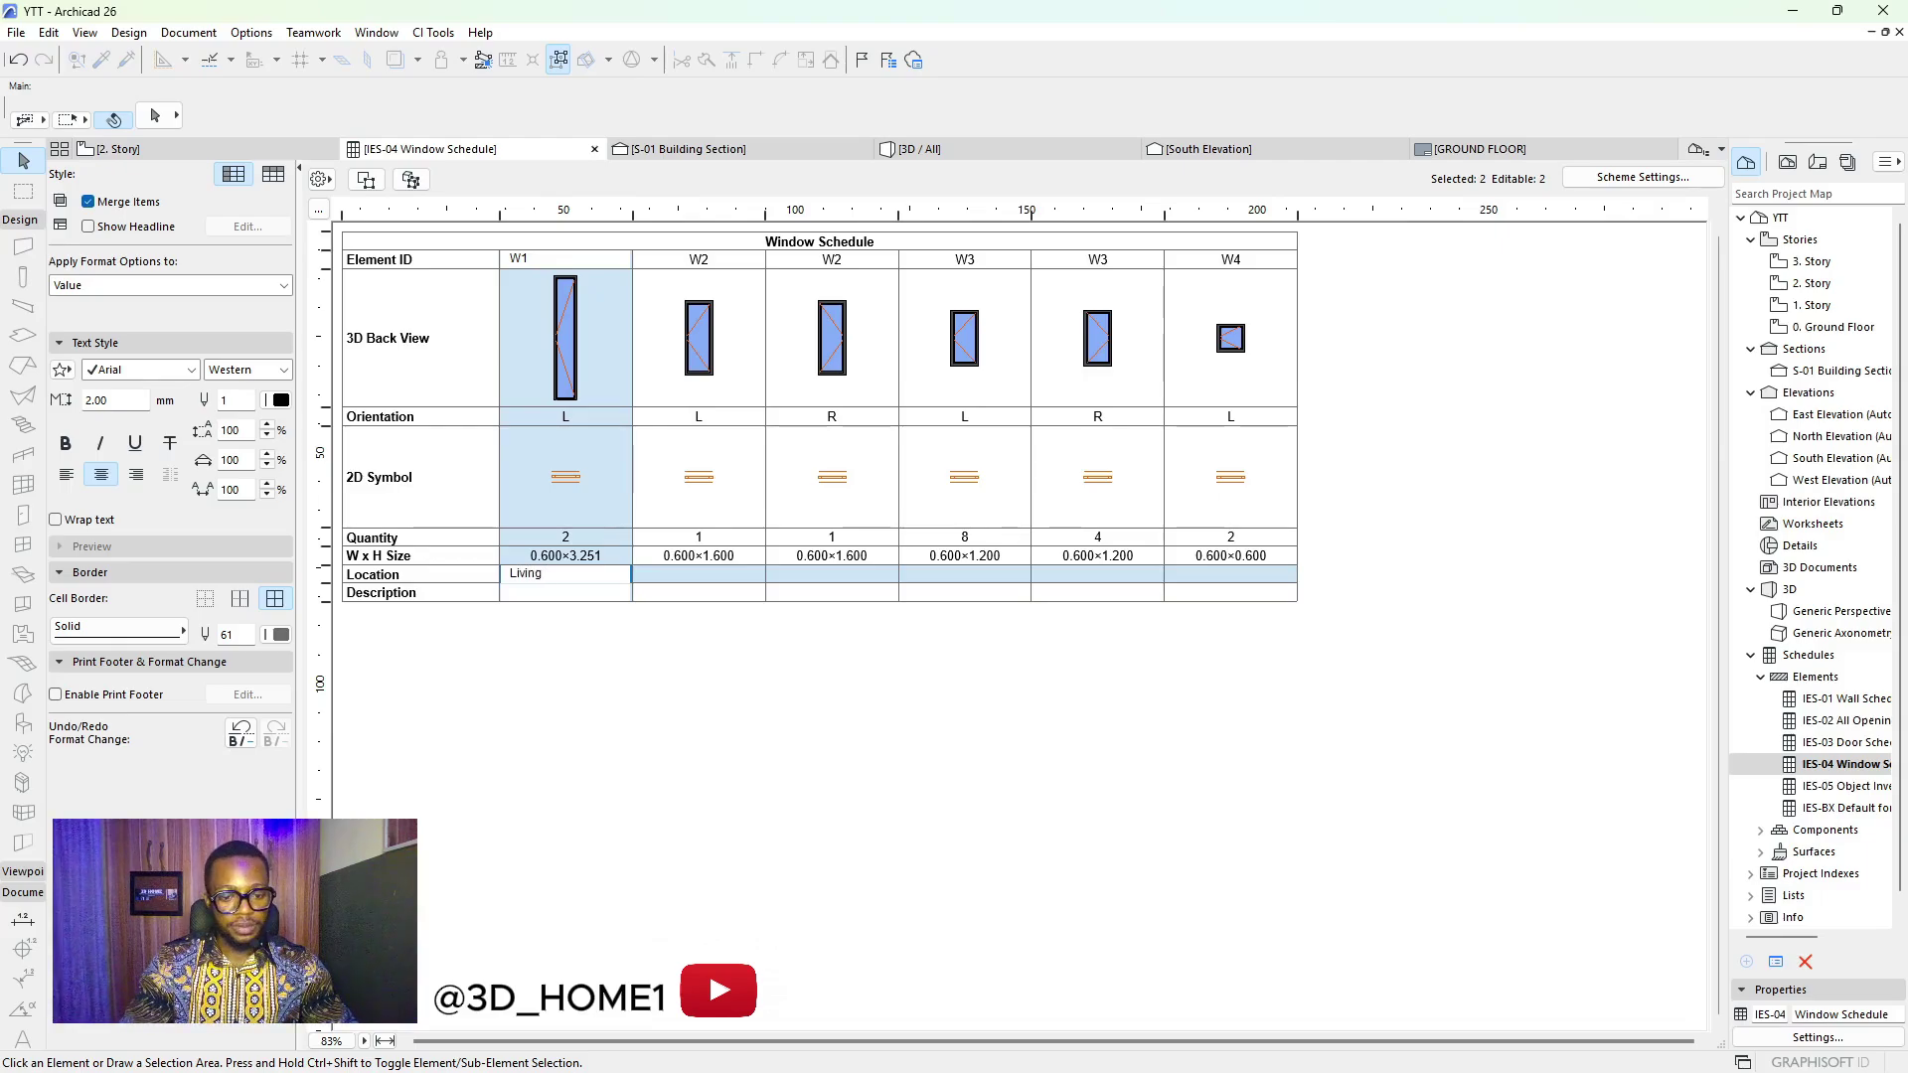
click(597, 686)
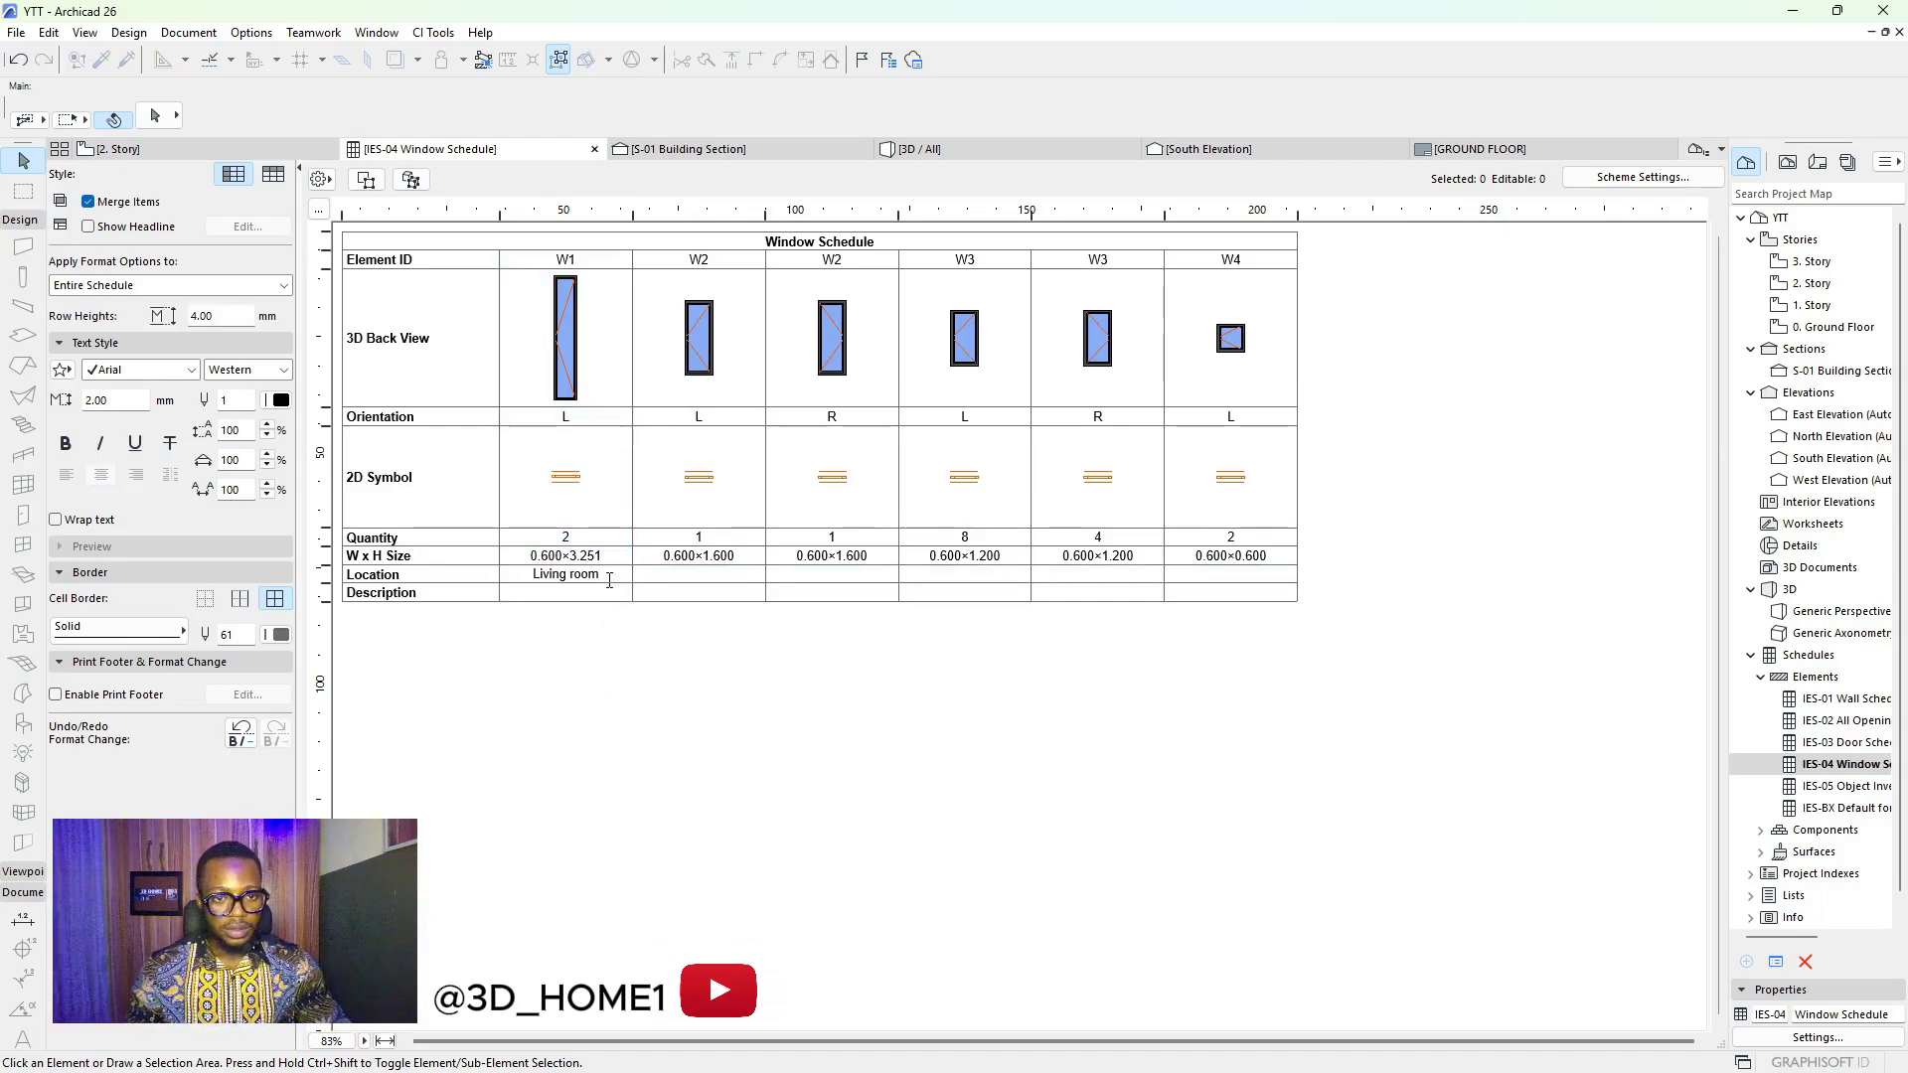
Select the W2 window entry with L orientation and show that window in the 3D view to identify its location
click(660, 572)
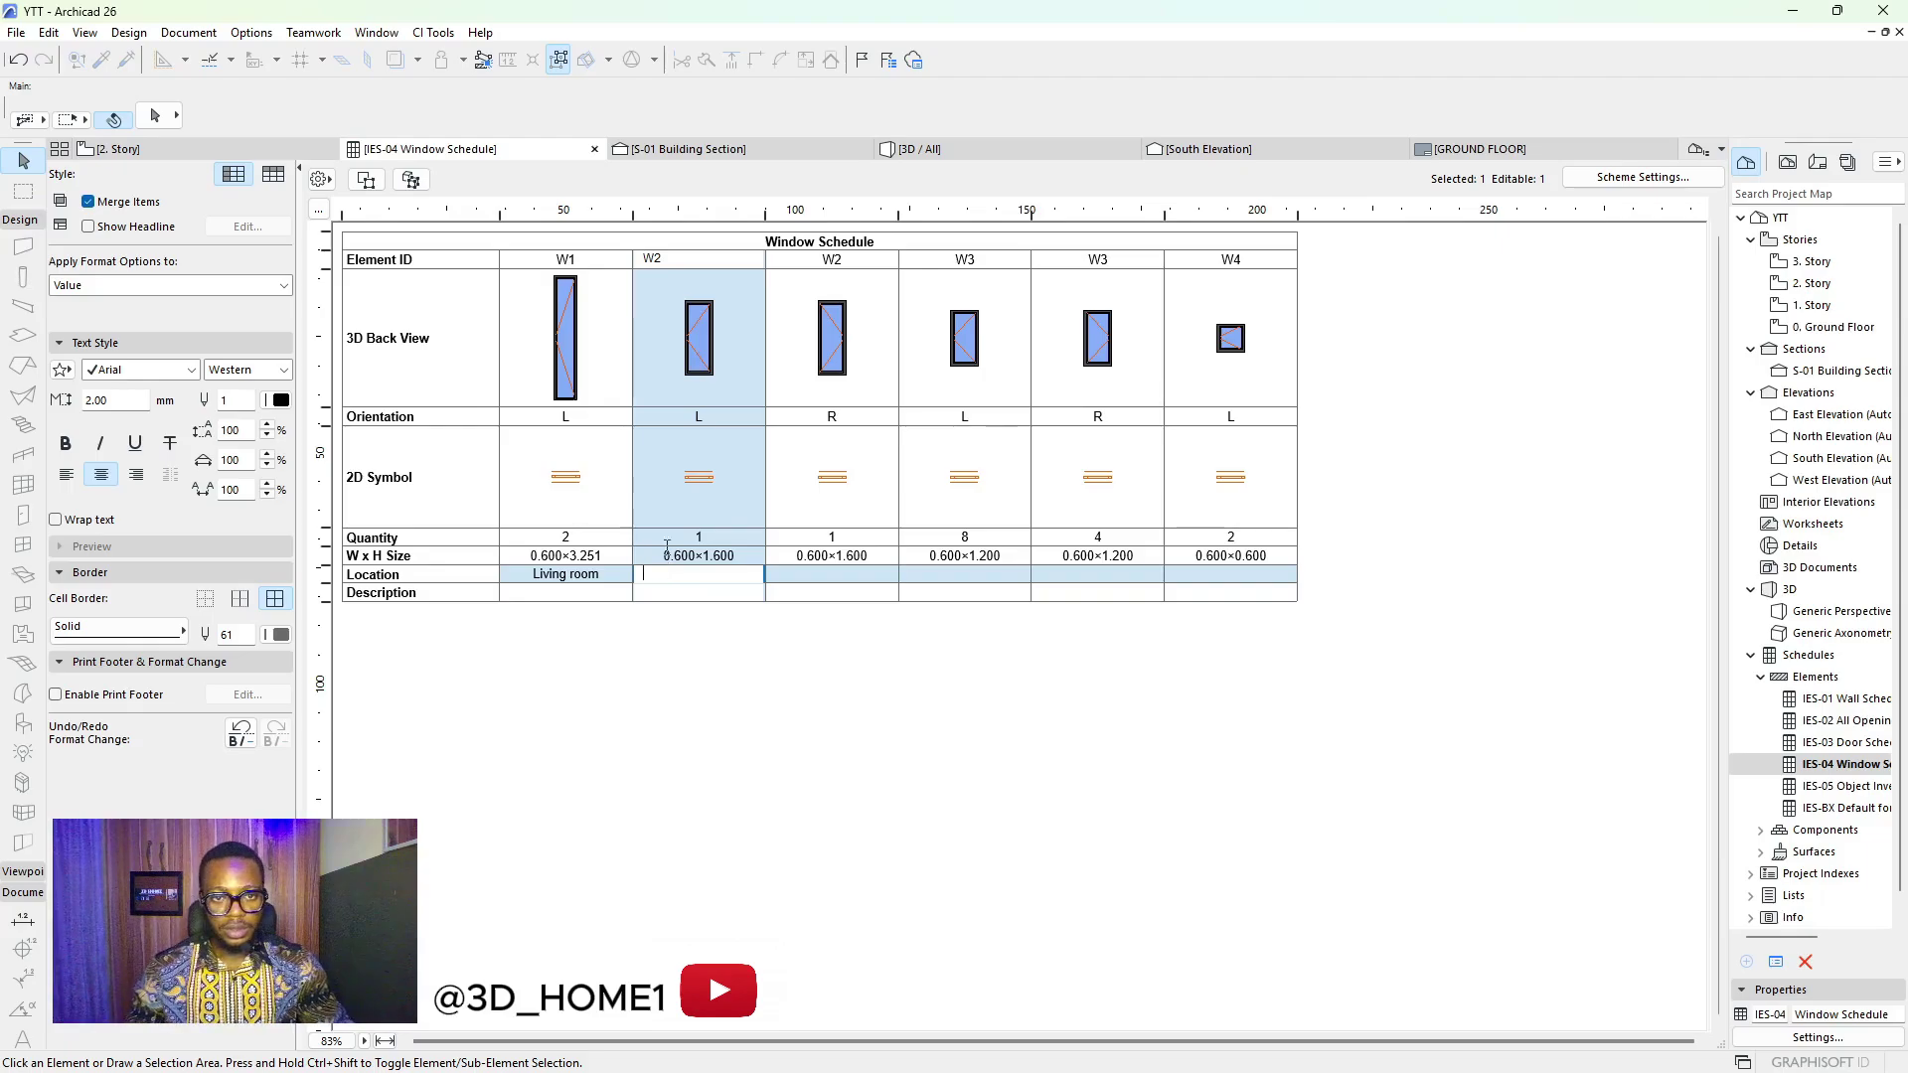
click(788, 831)
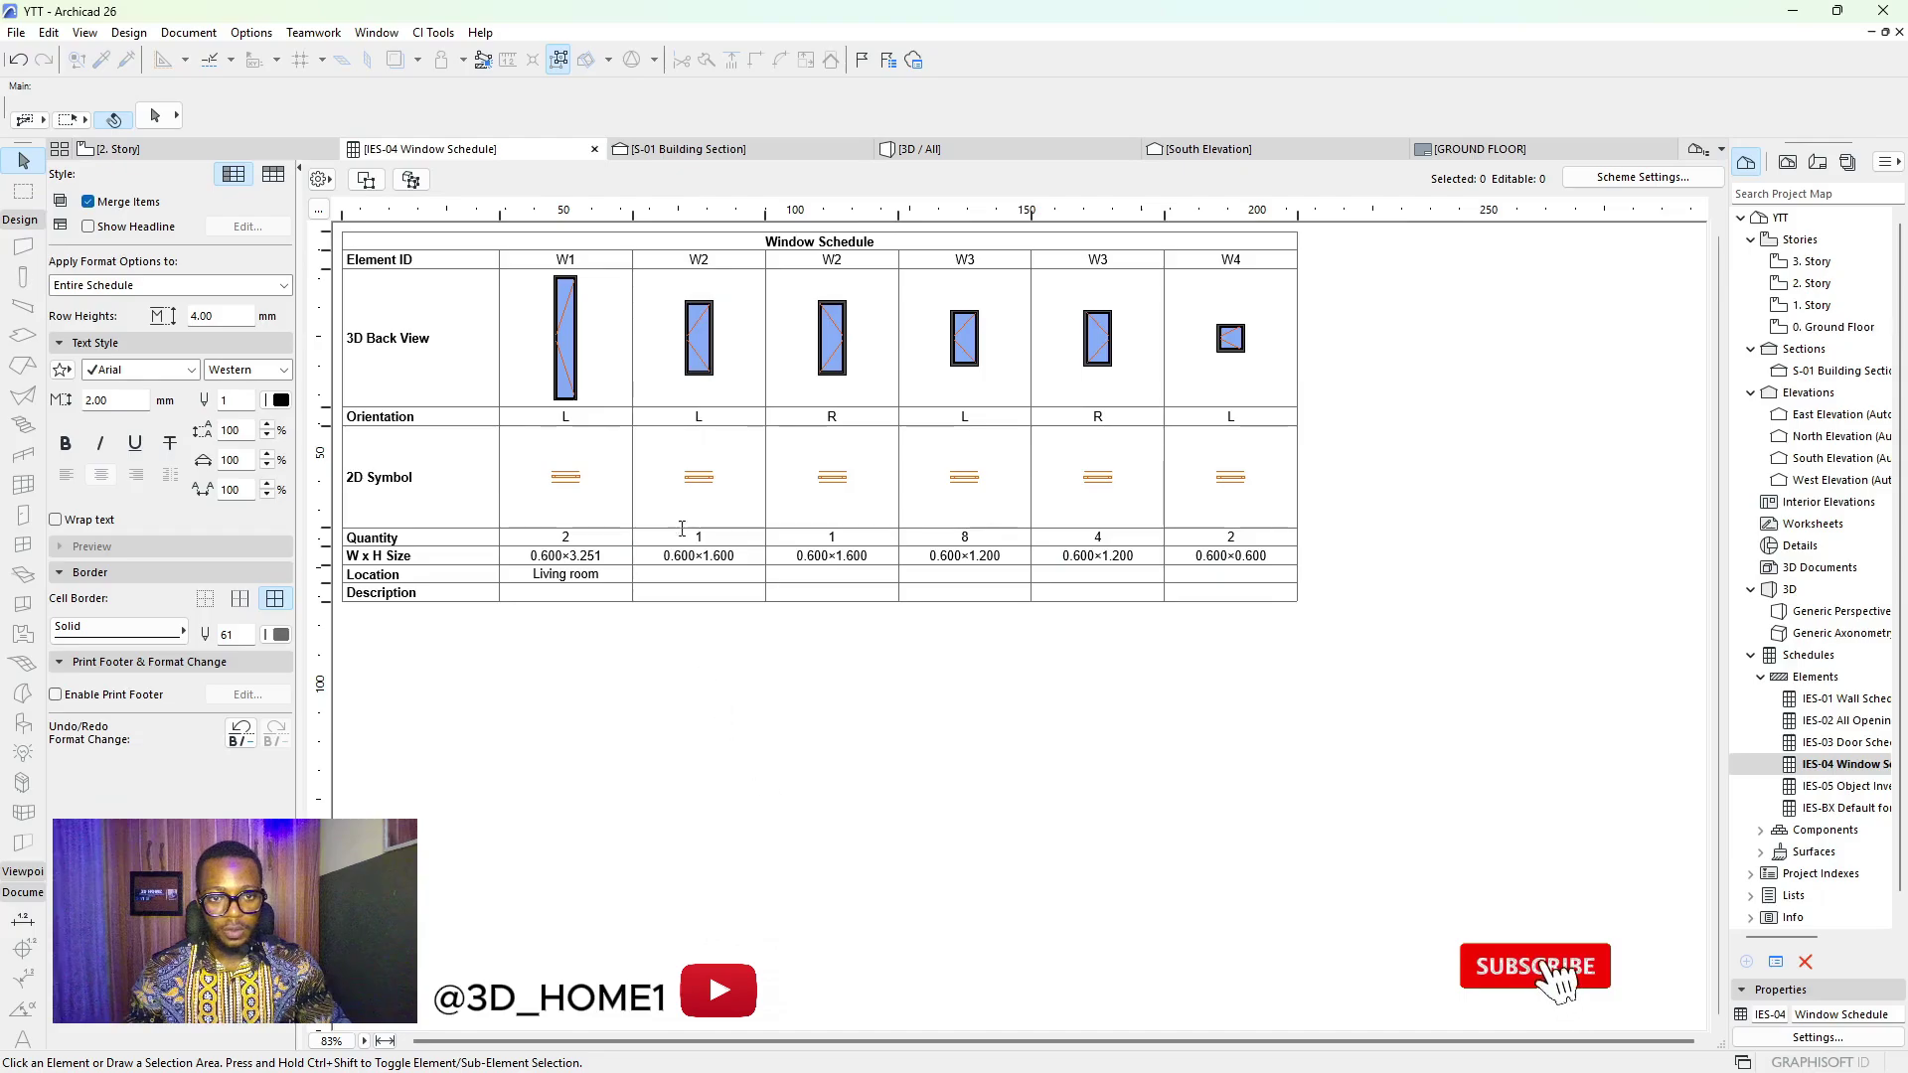
click(726, 366)
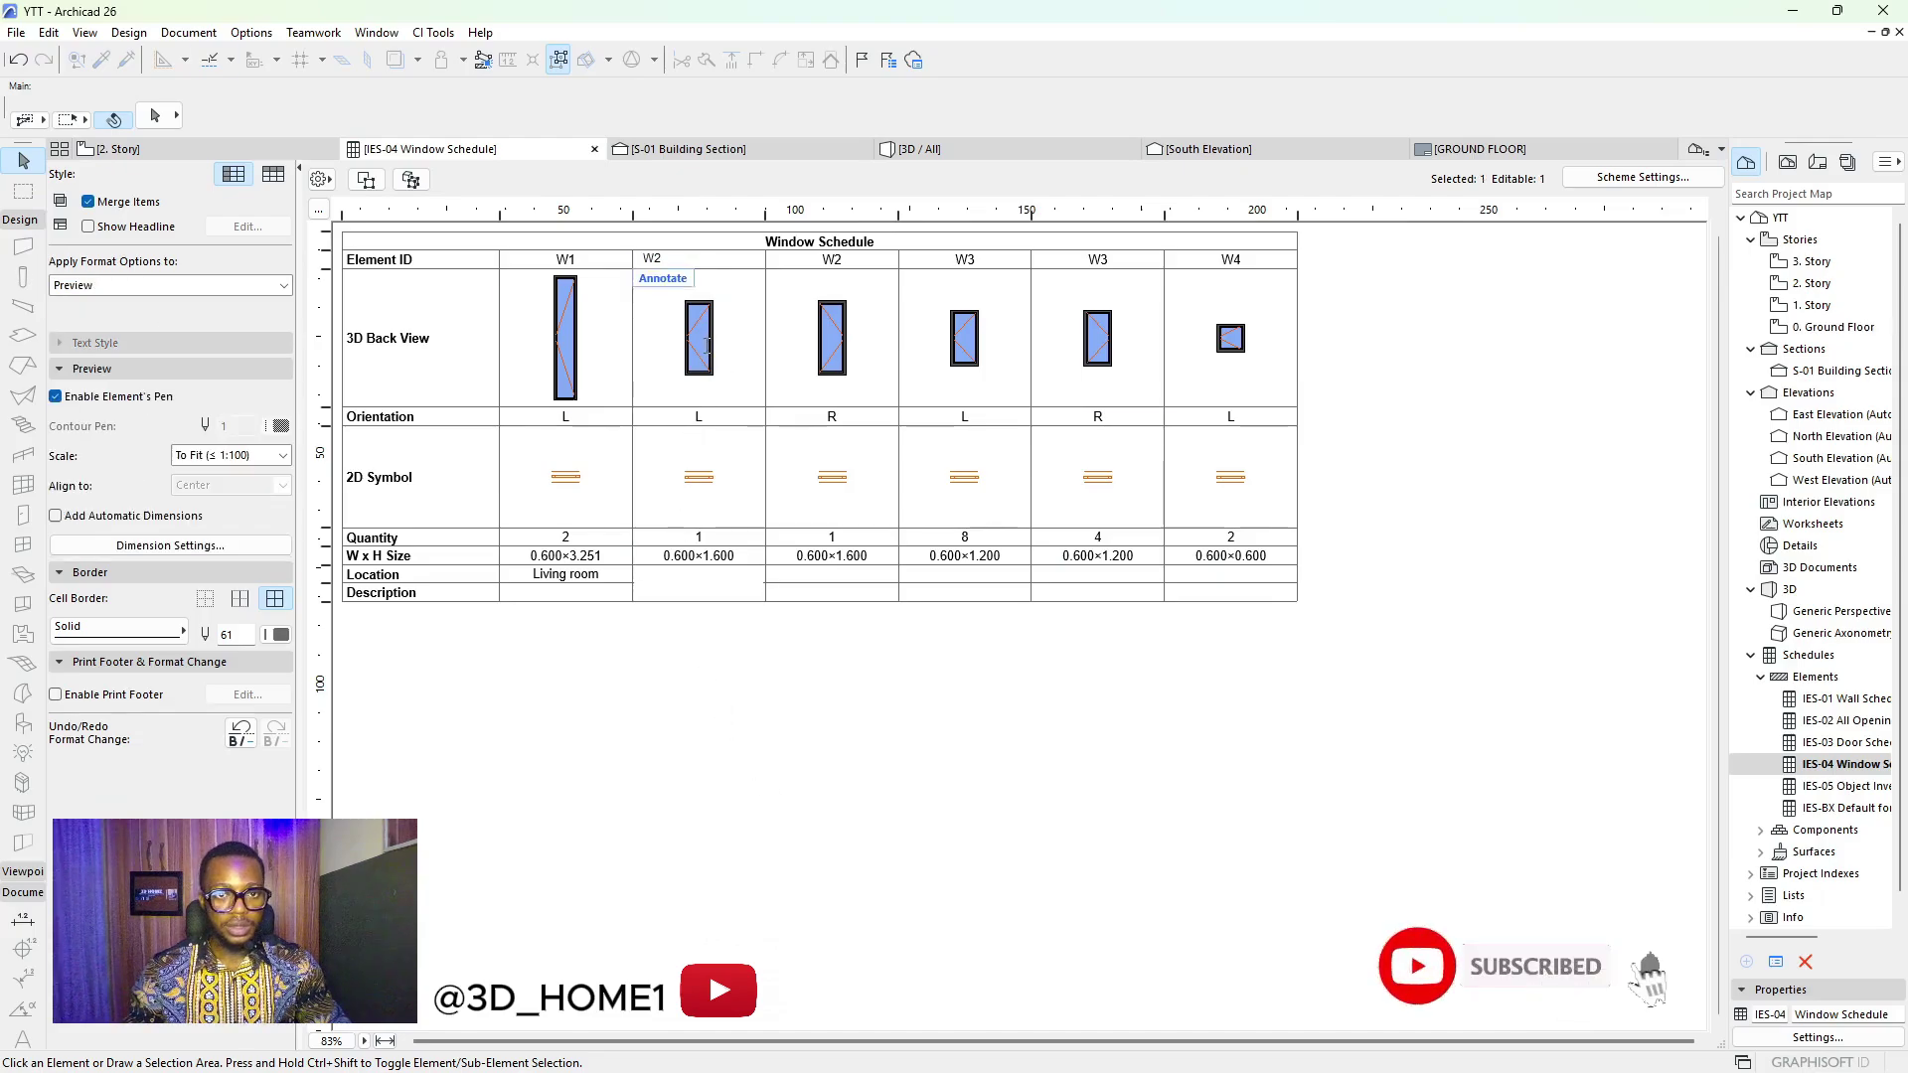
click(411, 181)
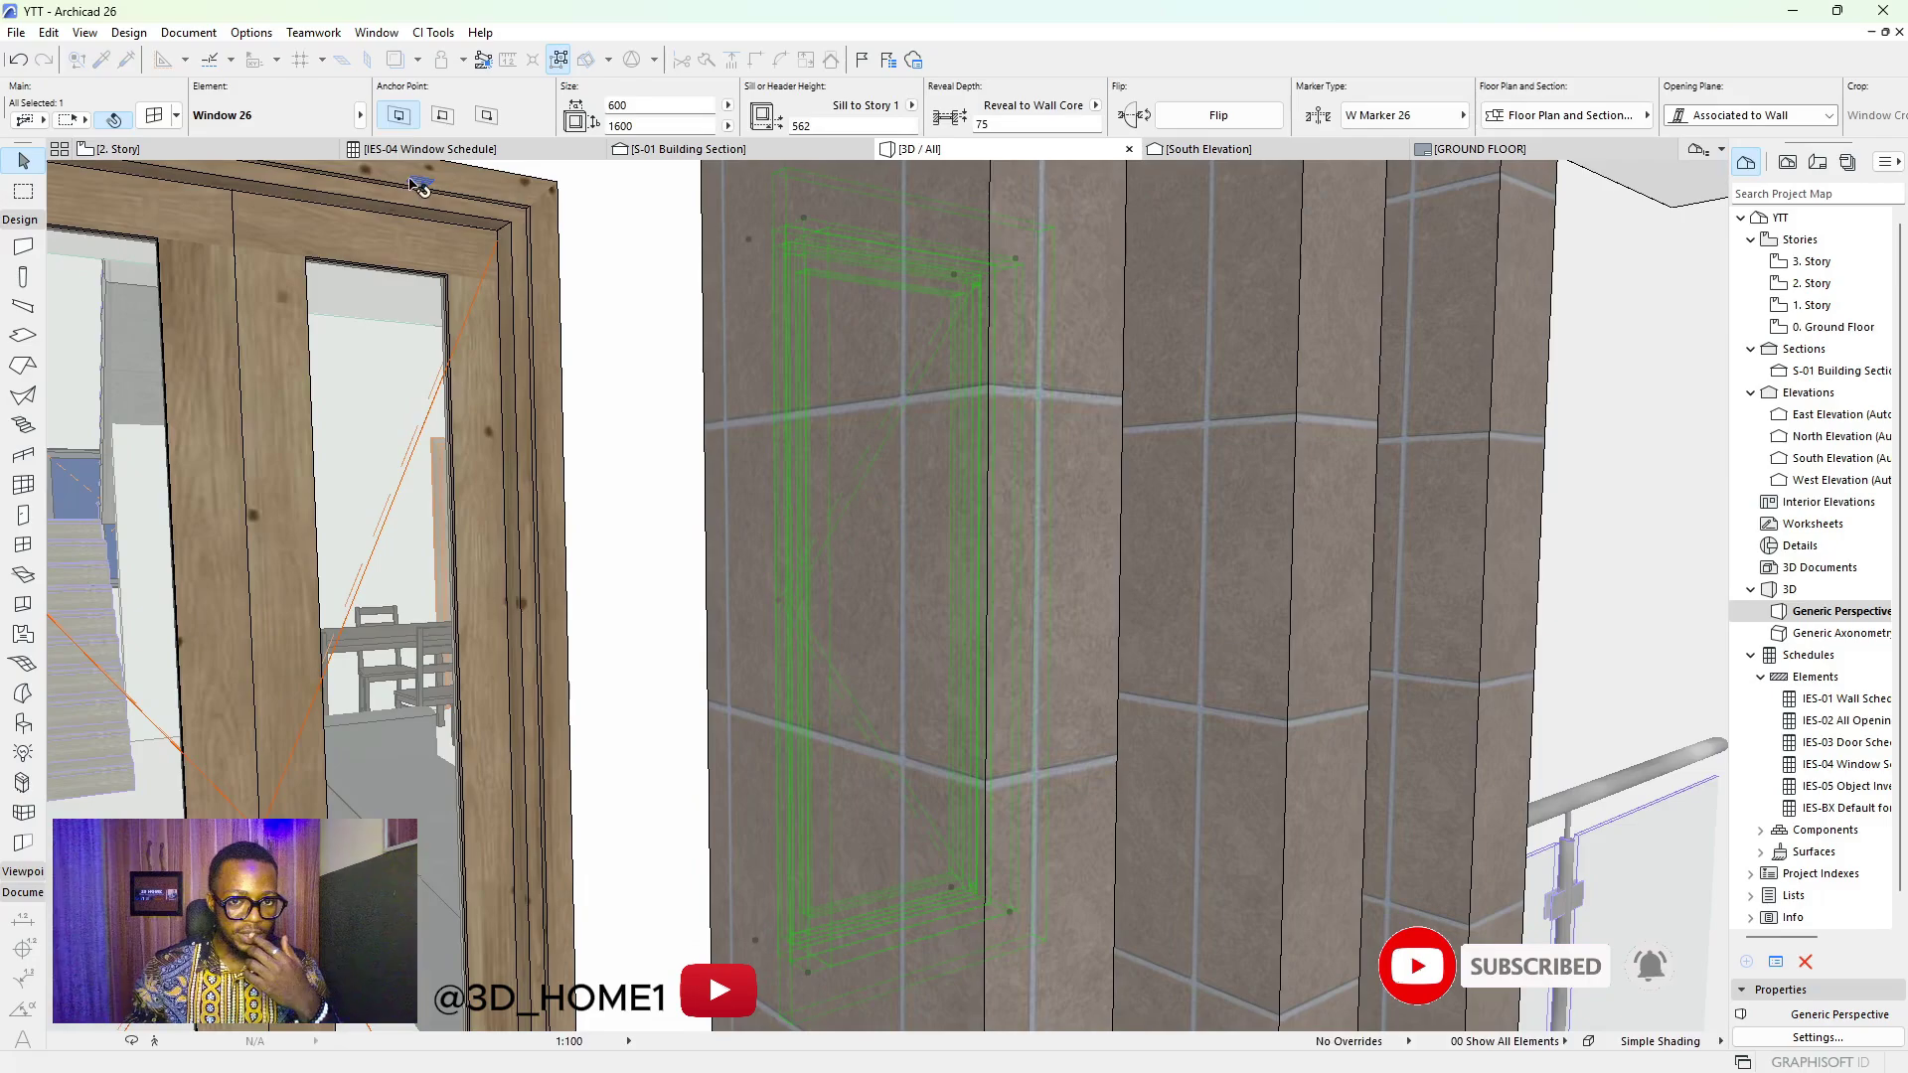
Examine the selected W2 window's surroundings in the 3D view to identify its location
scroll(861, 545, up, 6)
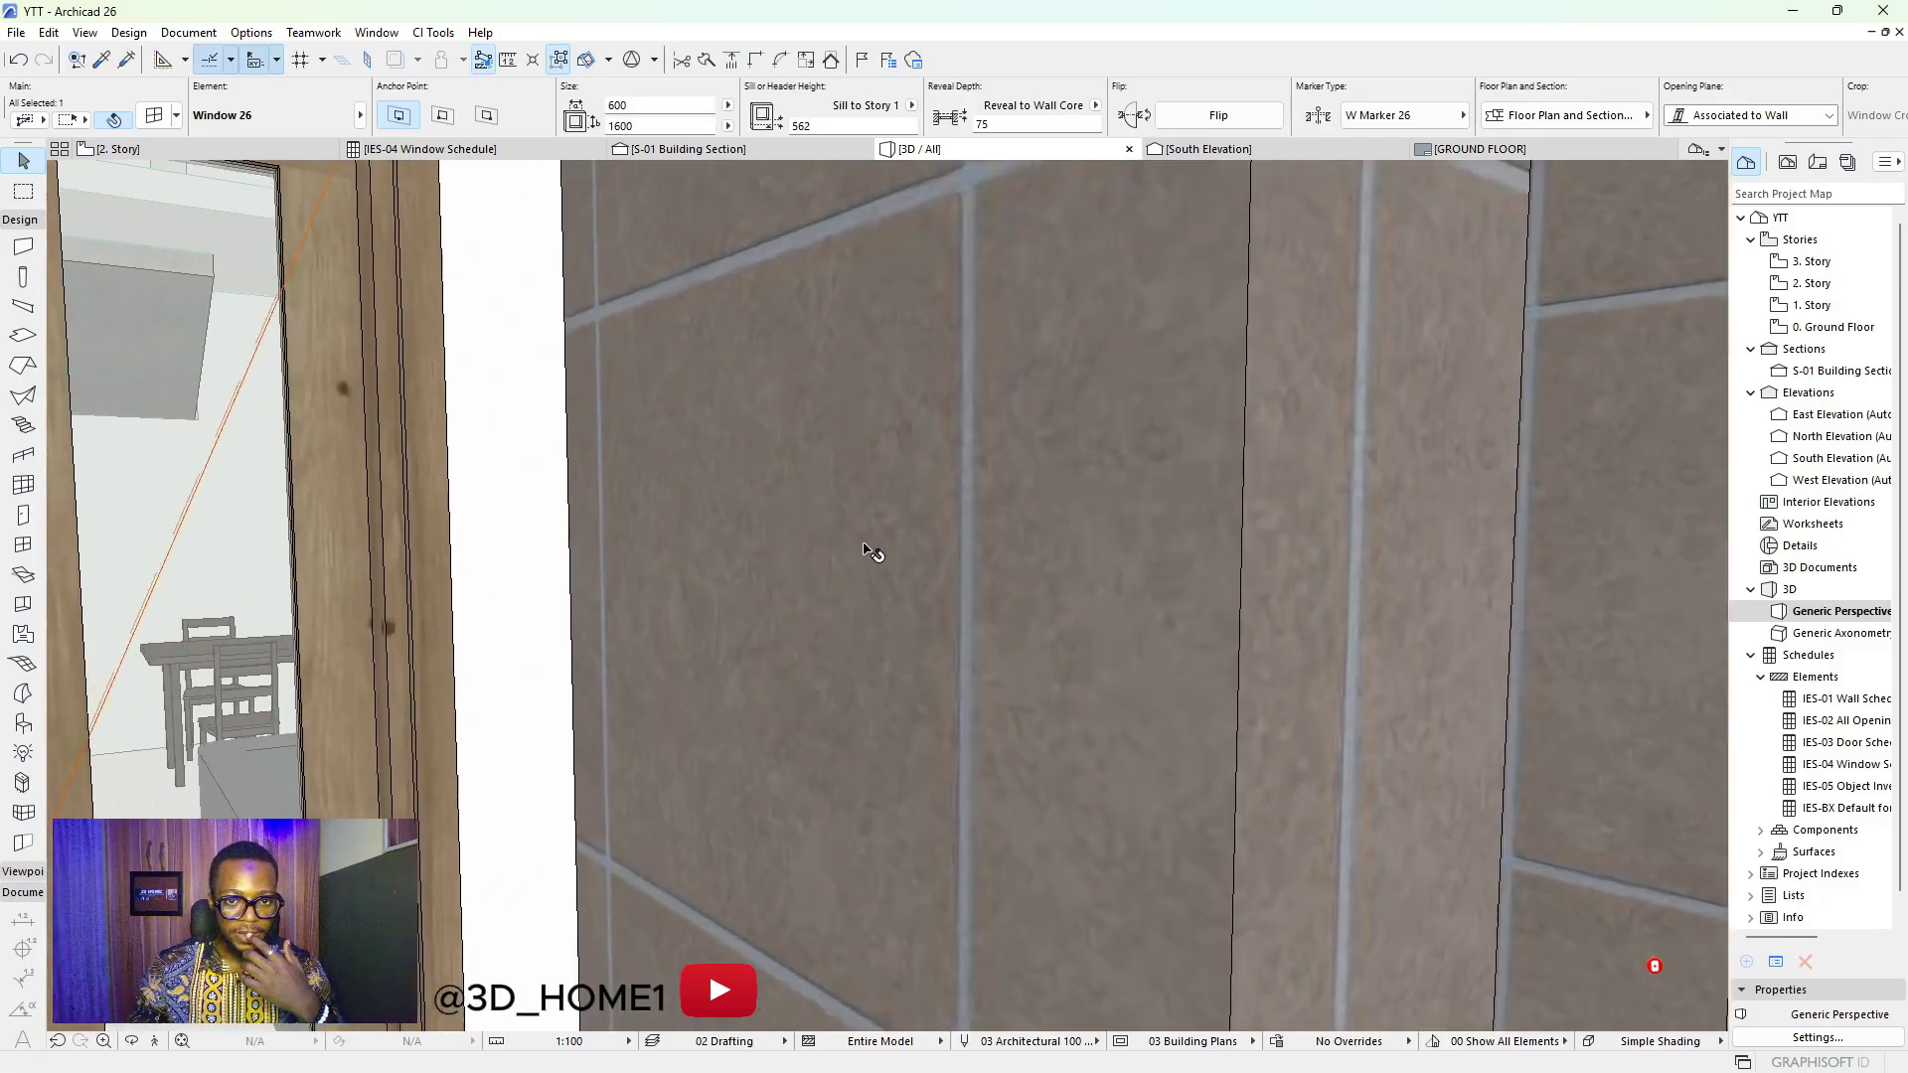
scroll(860, 545, up, 8)
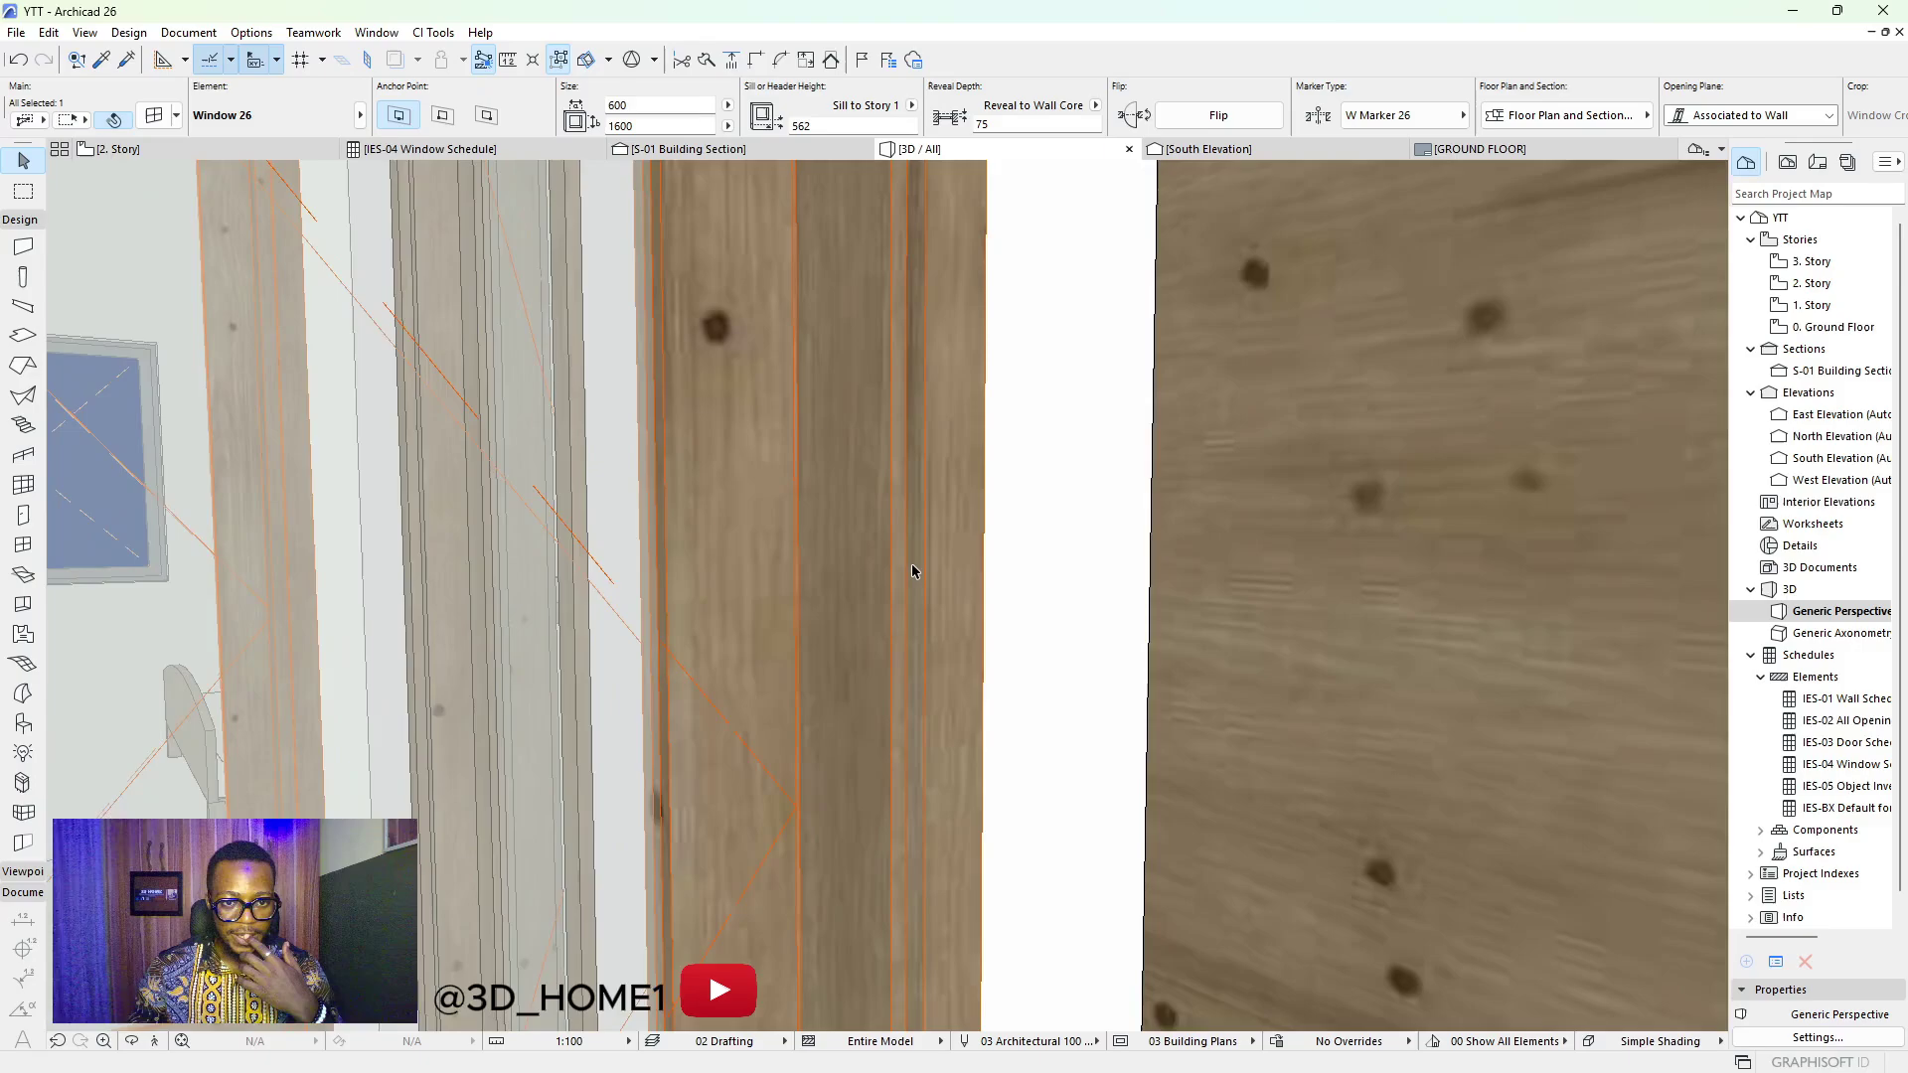
scroll(895, 579, down, 12)
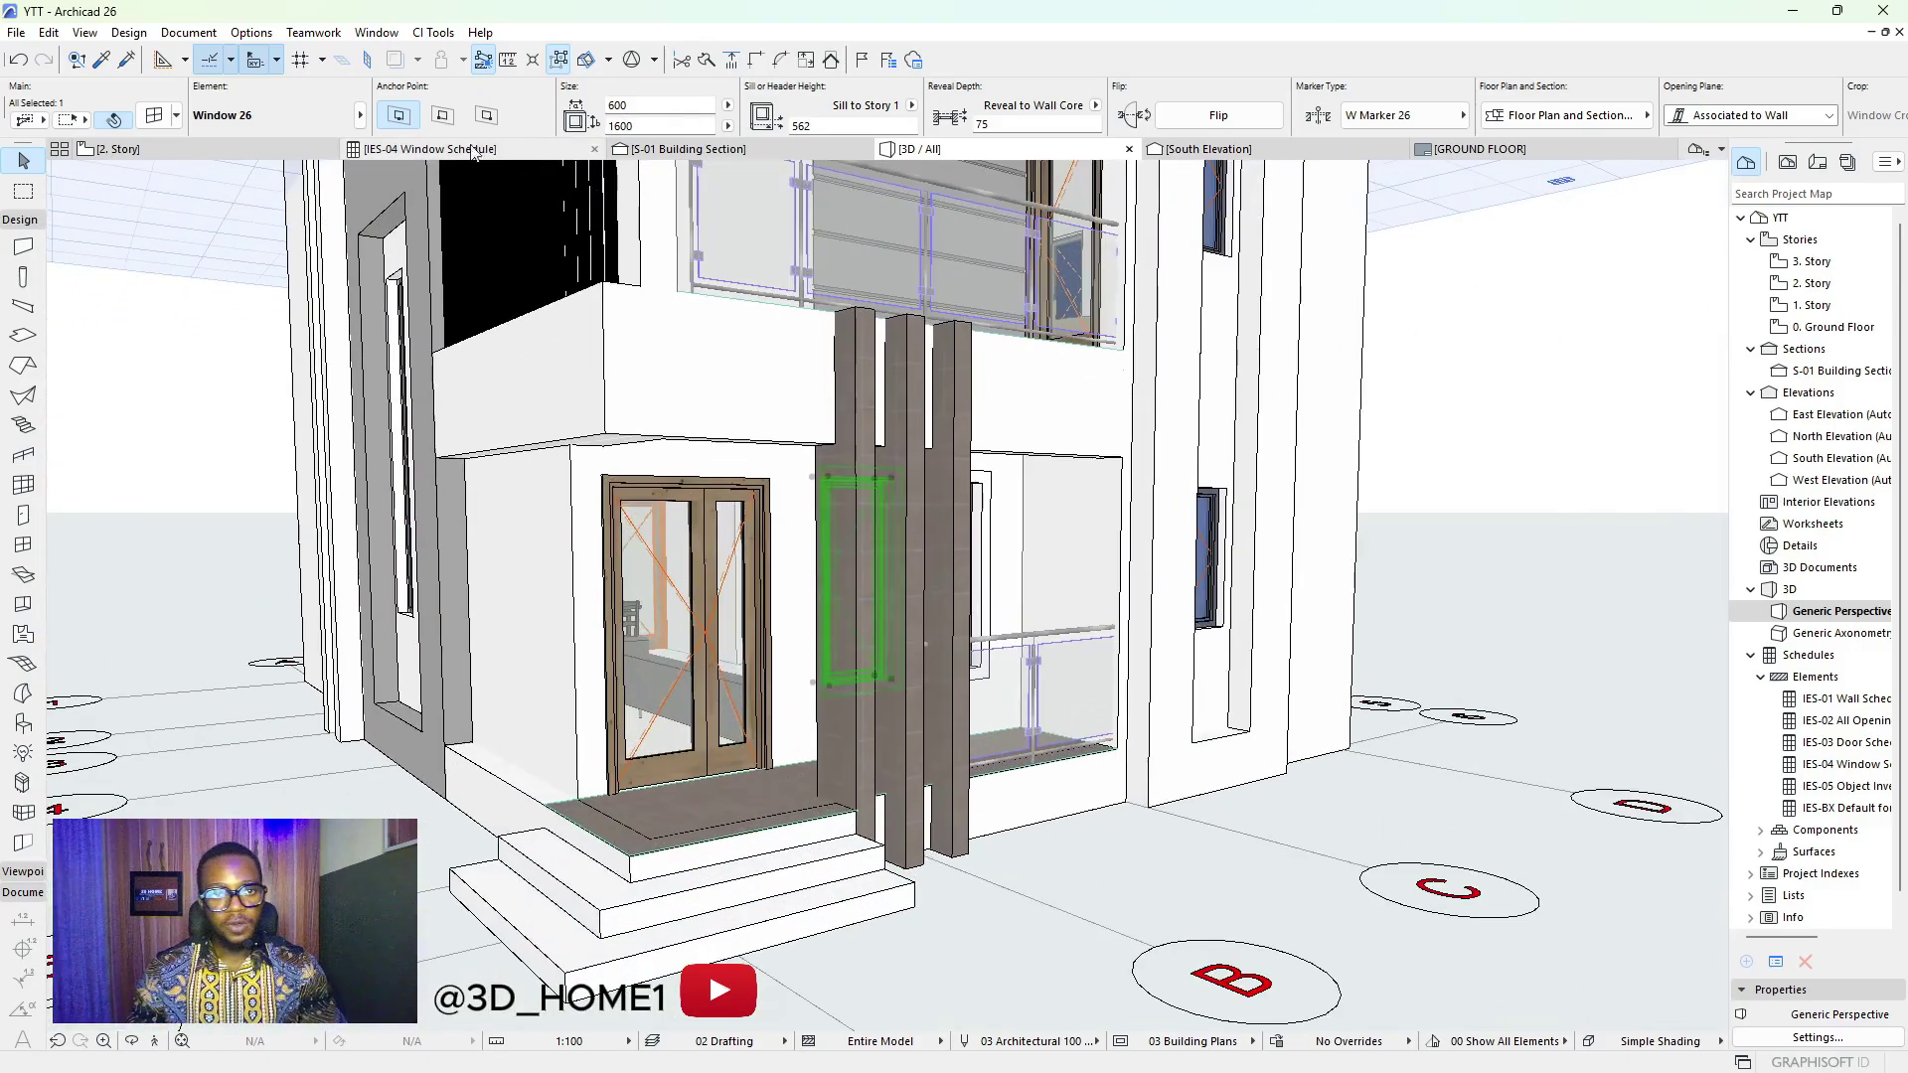
Show the W2 window entry with L orientation on the floor plan and examine which room it belongs to
click(455, 151)
right_click(677, 346)
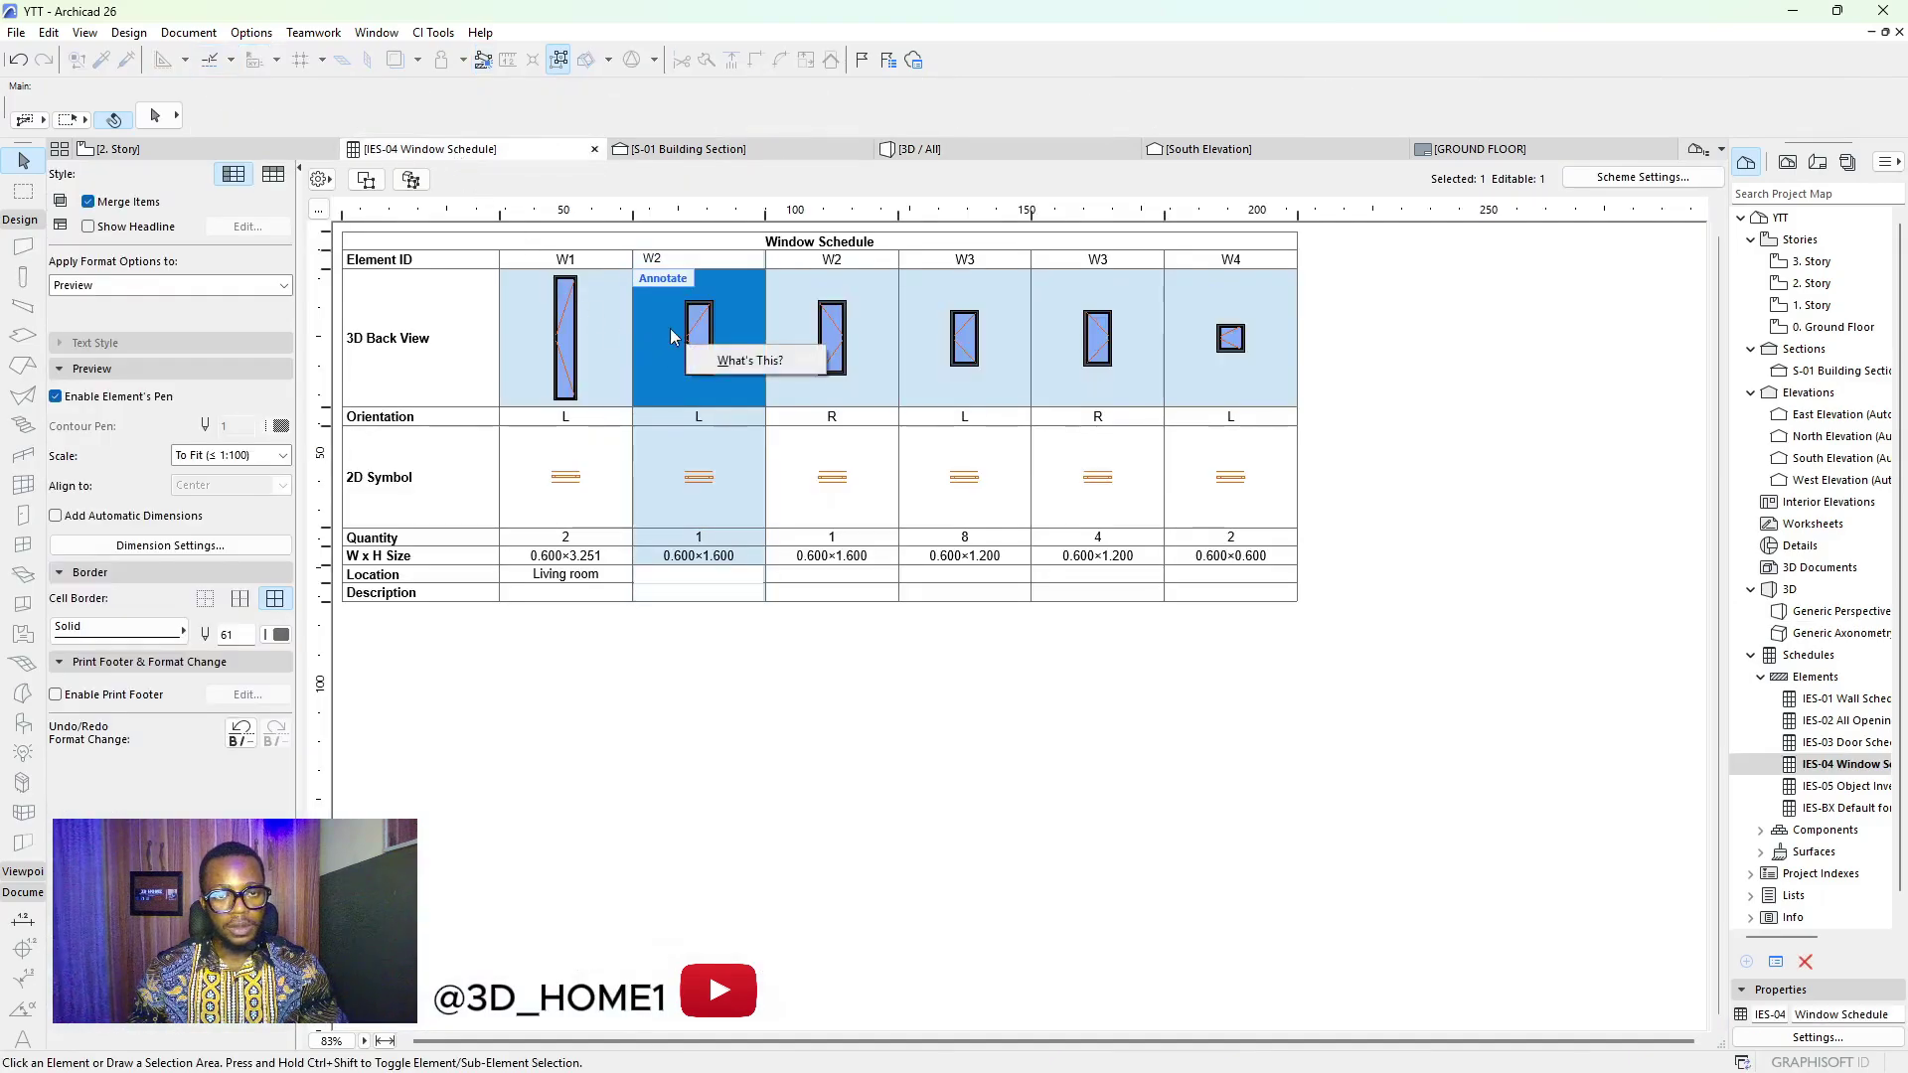
click(368, 180)
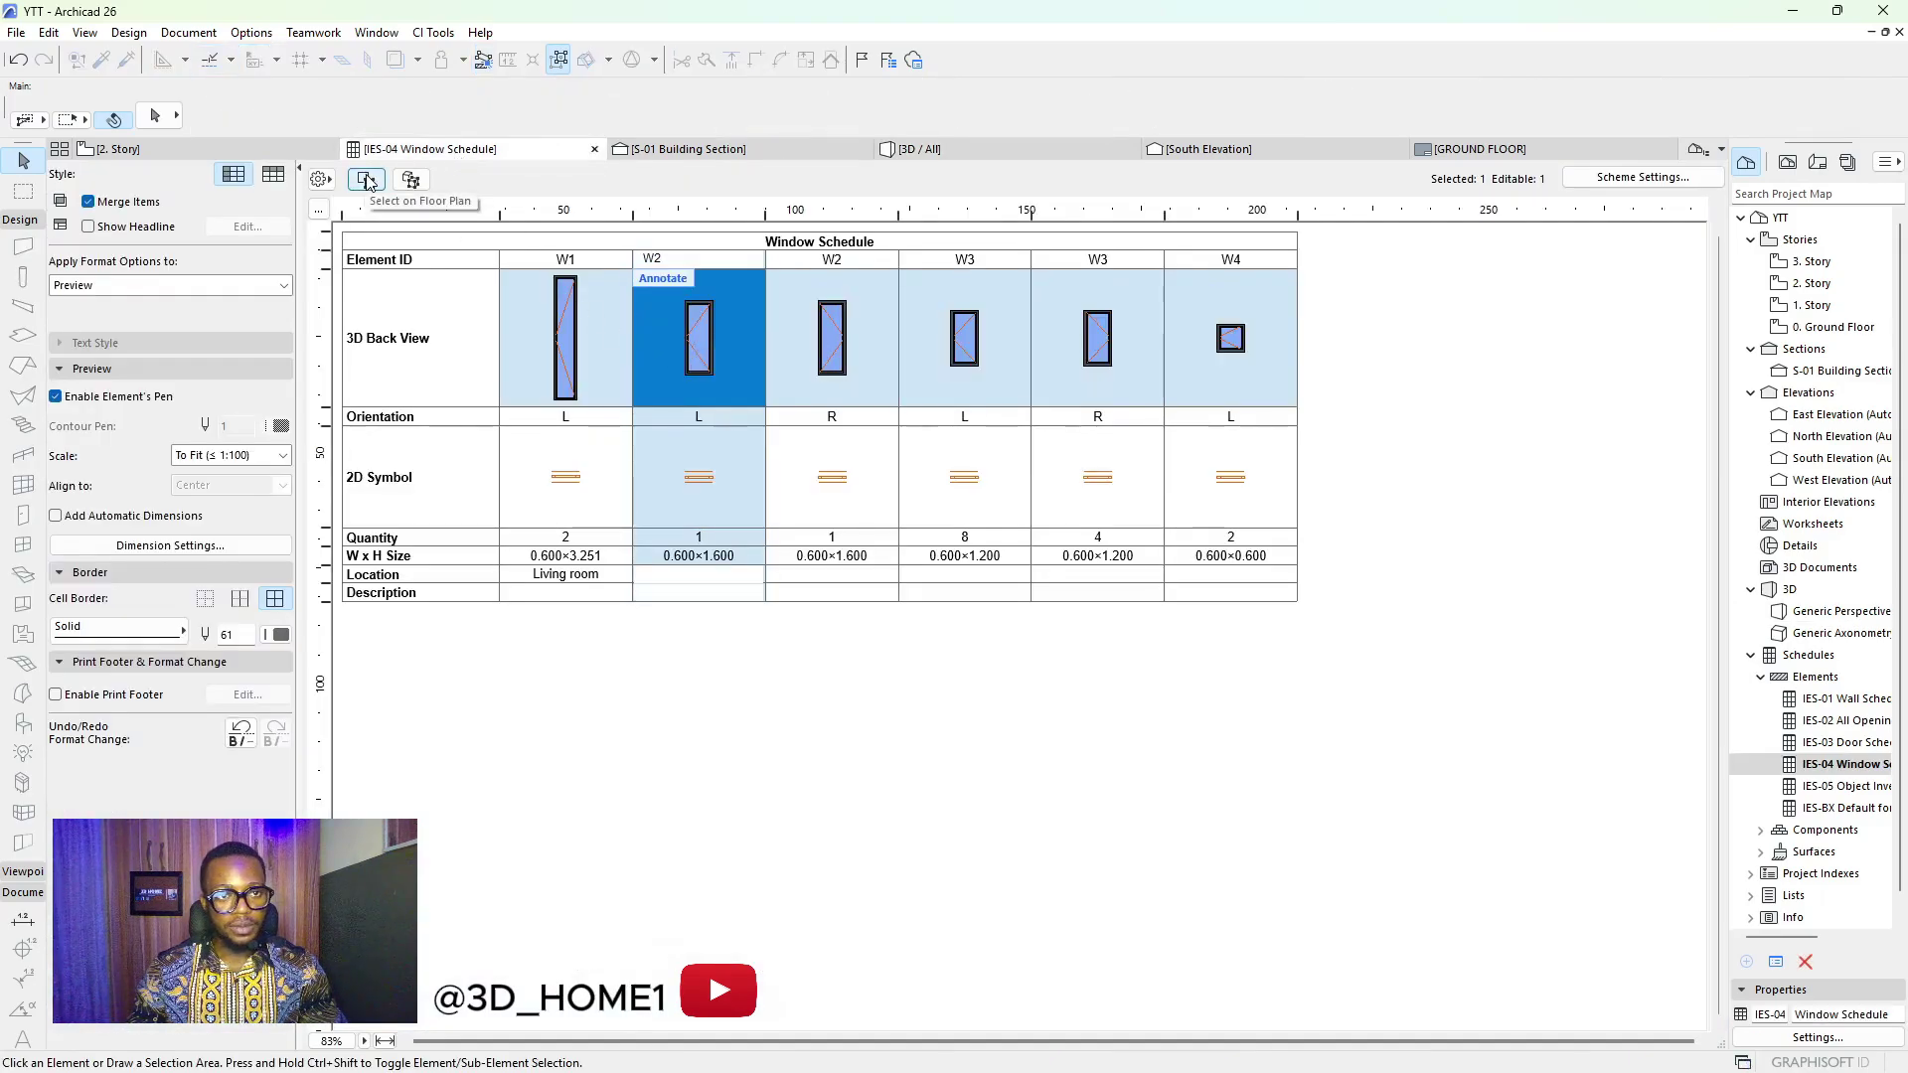
click(369, 185)
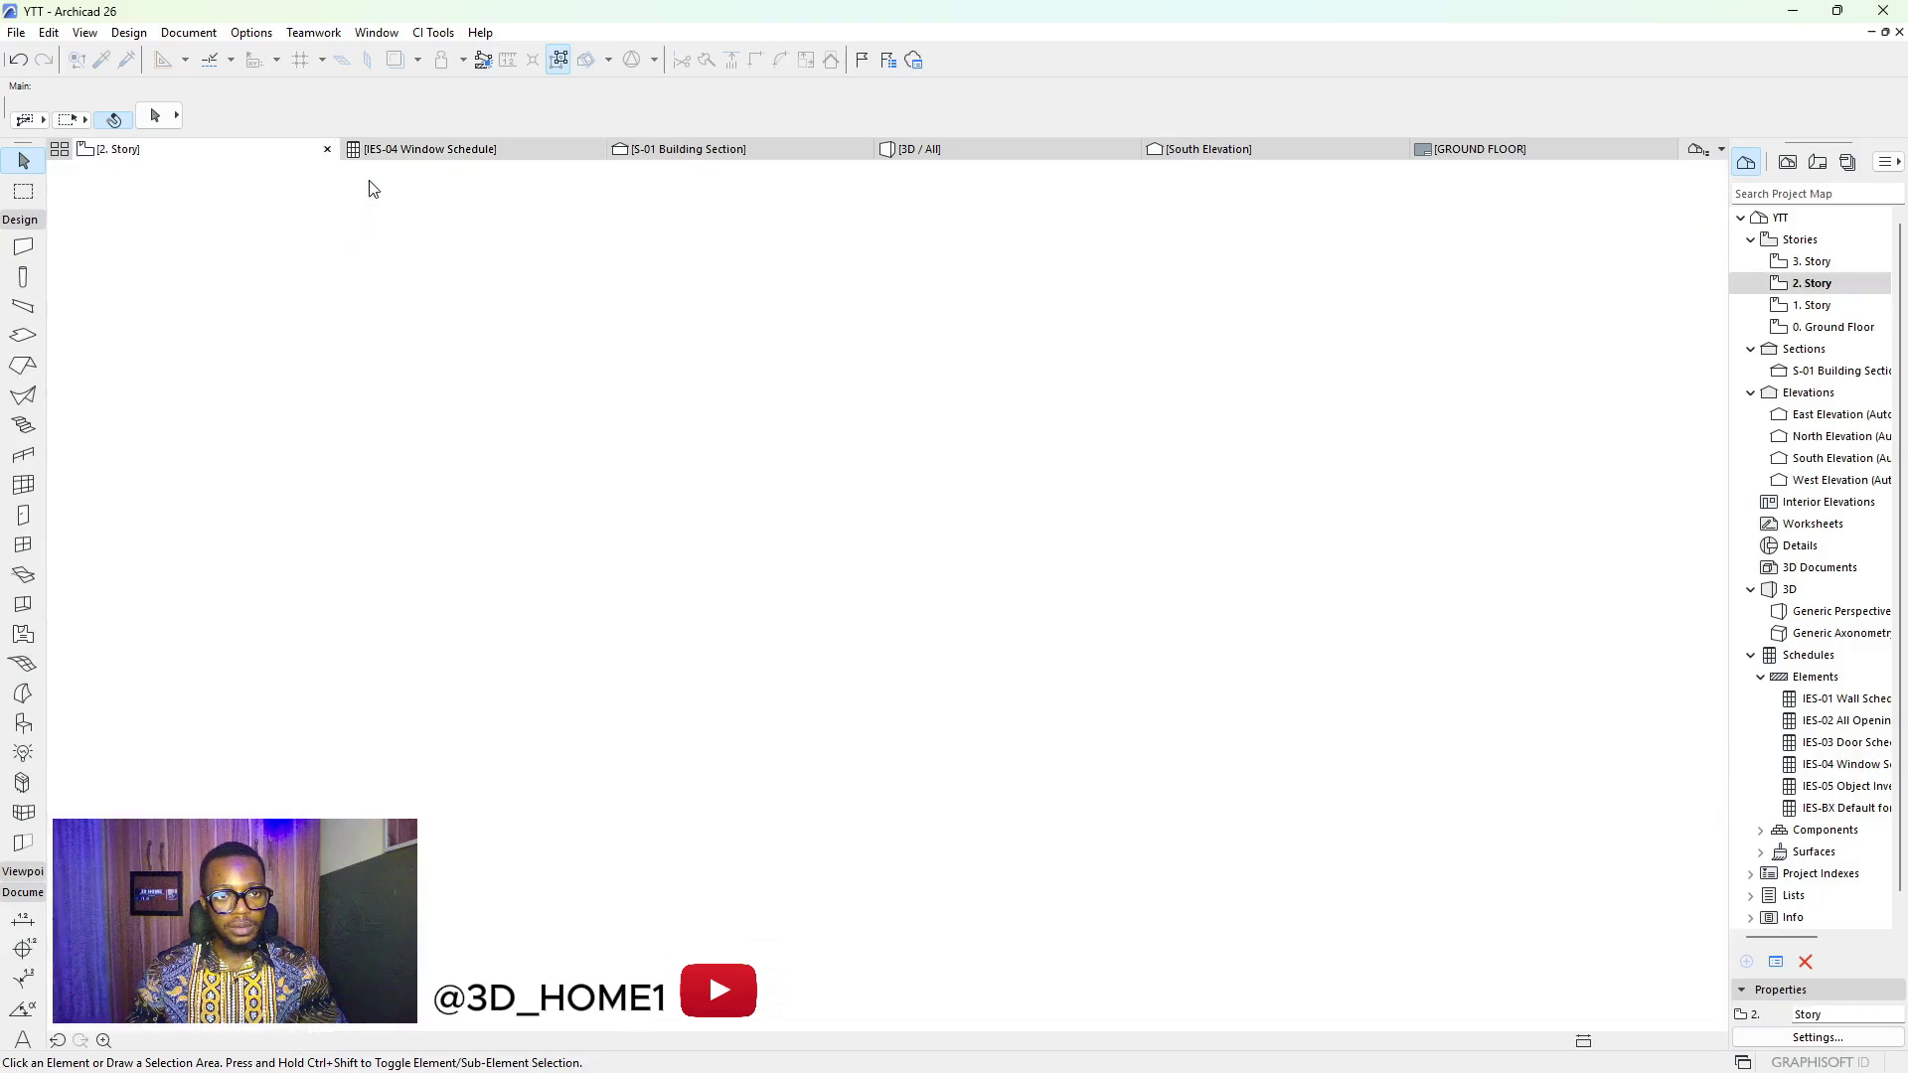
scroll(690, 384, down, 5)
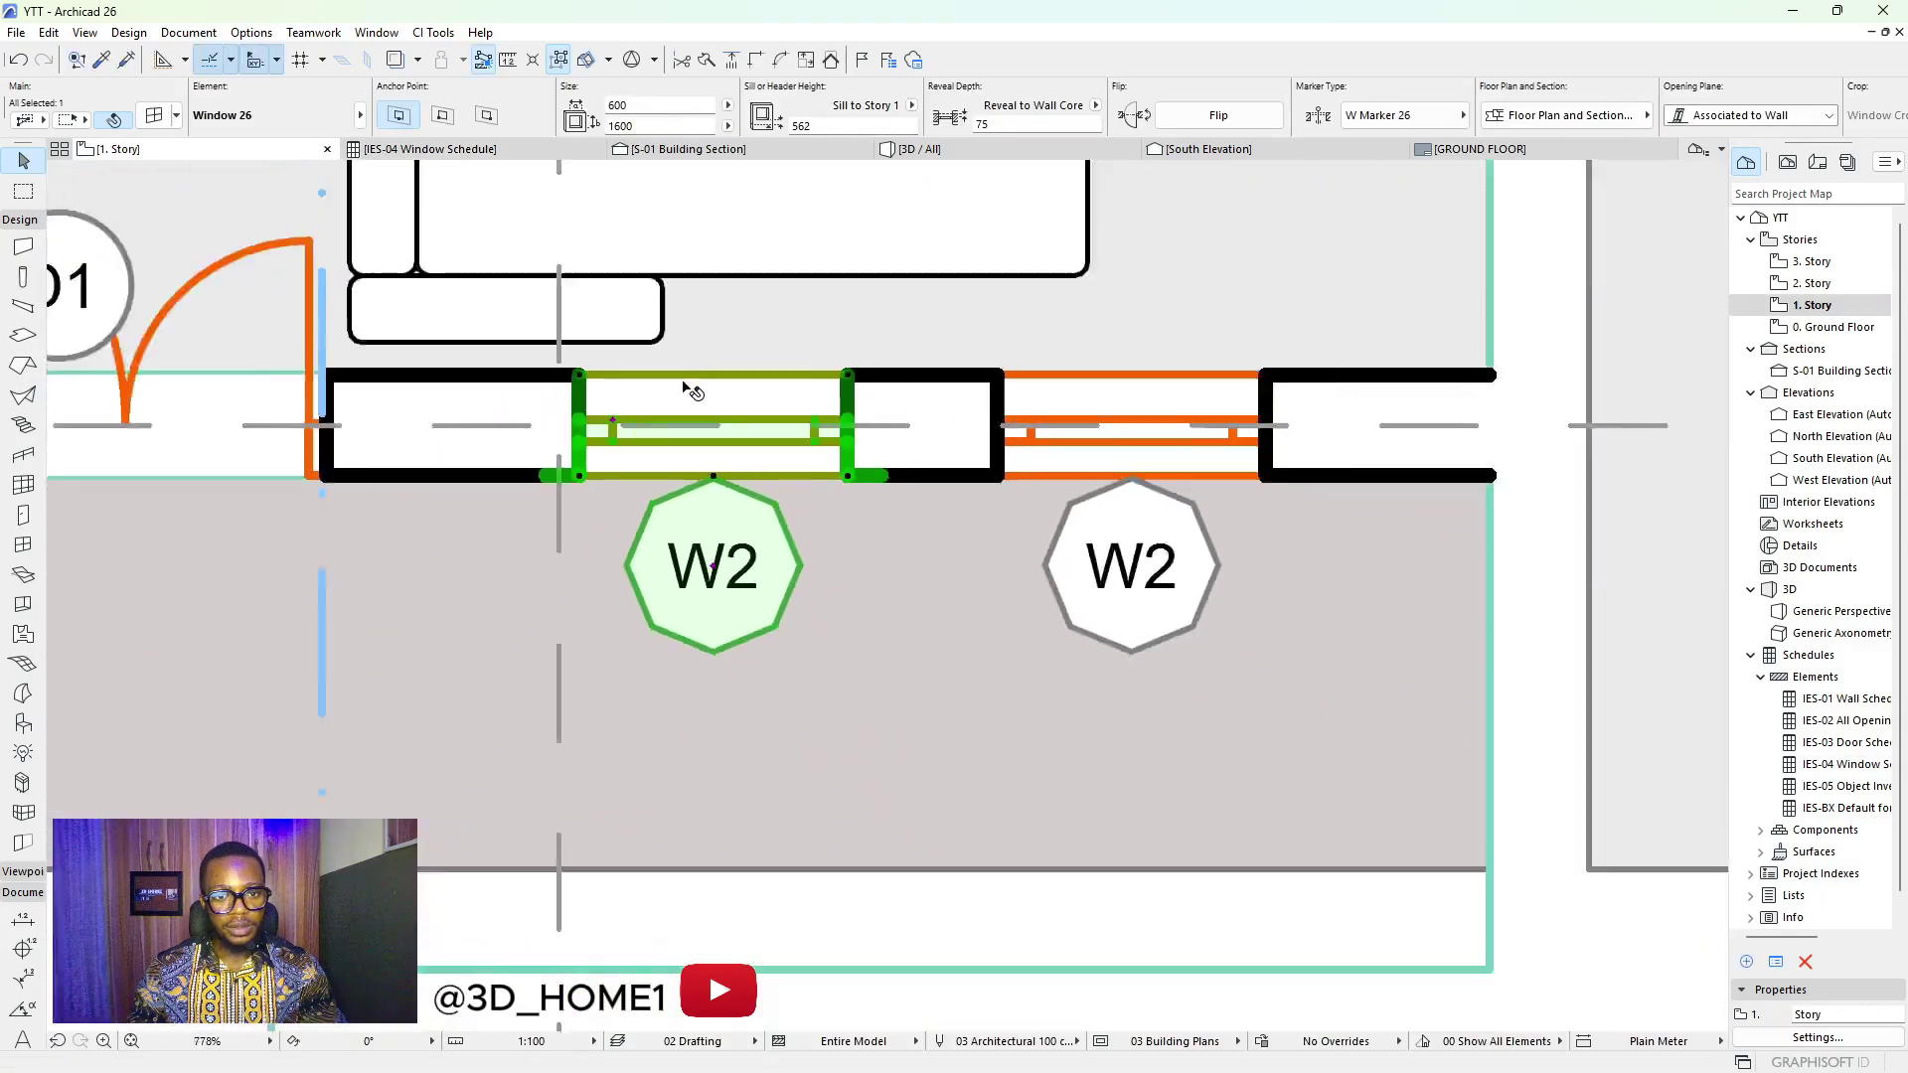
scroll(708, 394, down, 8)
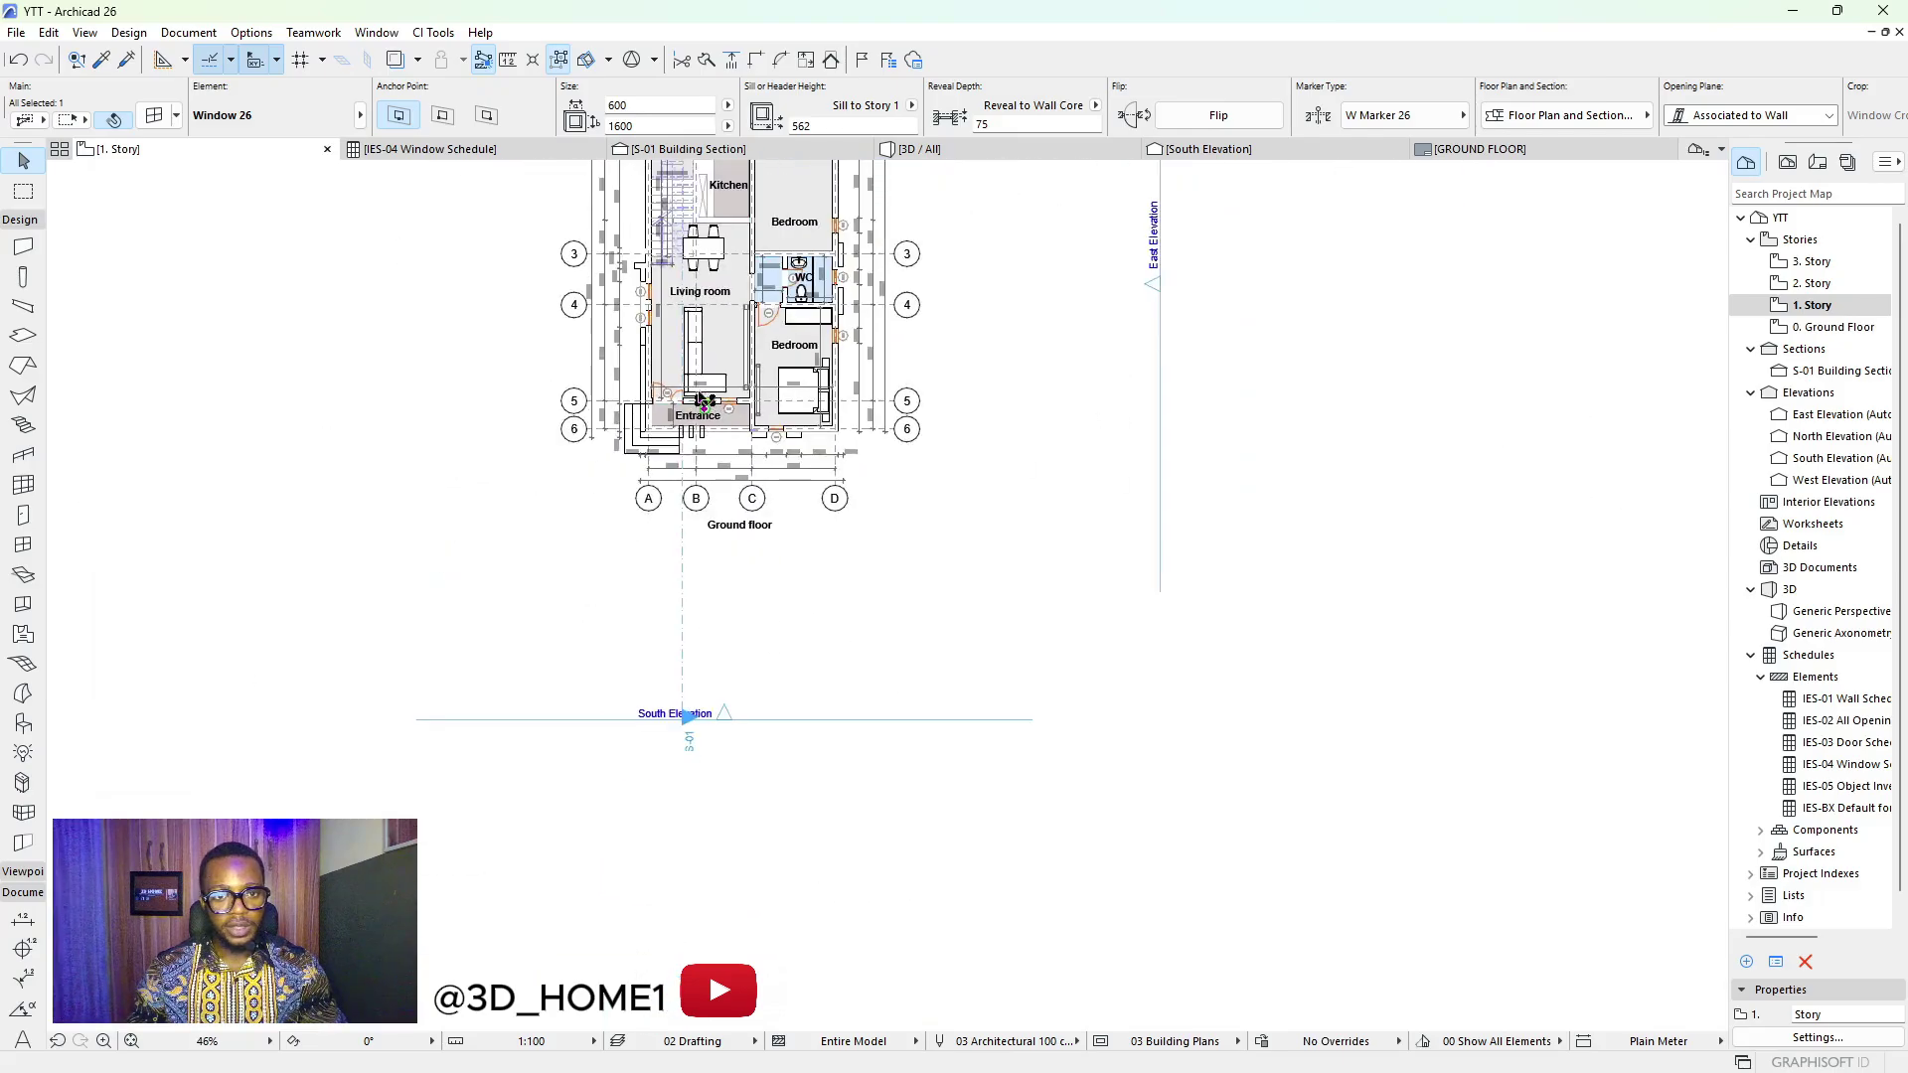
scroll(702, 371, up, 3)
scroll(706, 397, up, 5)
scroll(715, 417, down, 5)
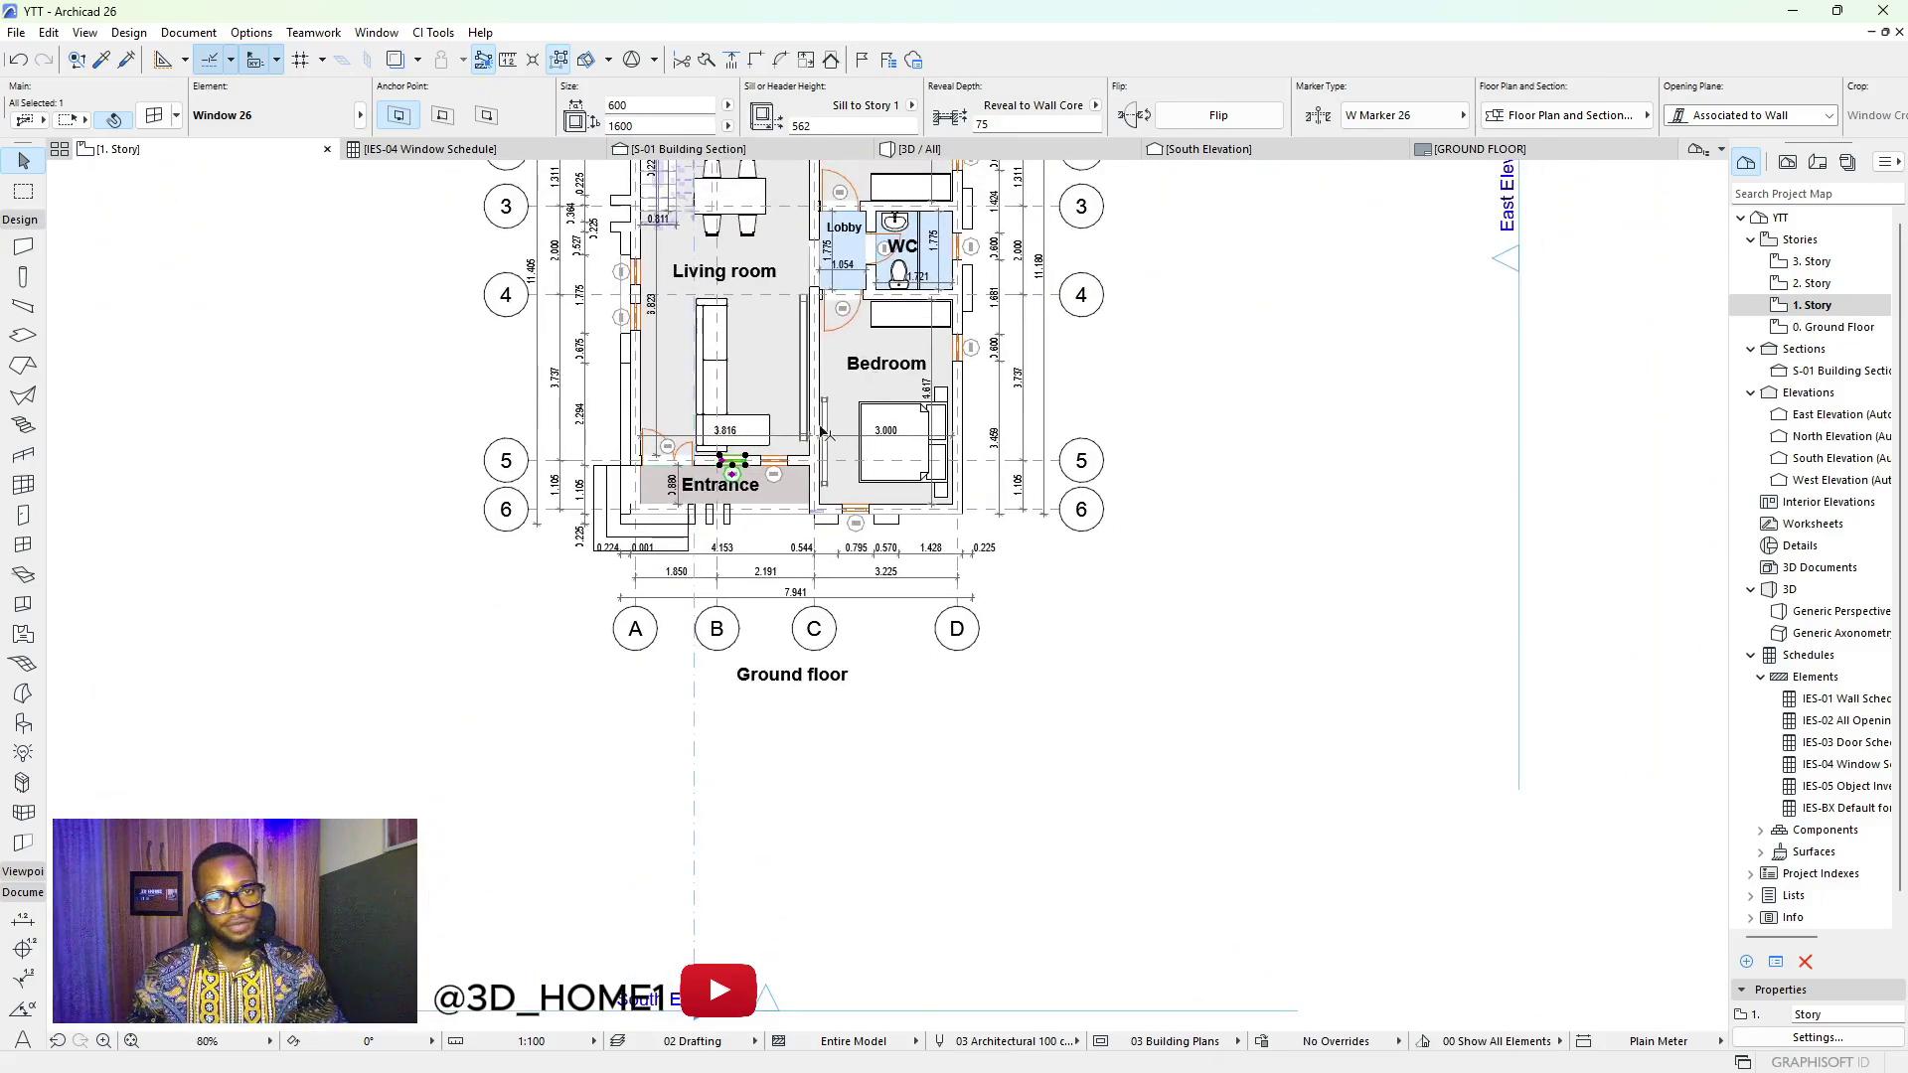
key(Escape)
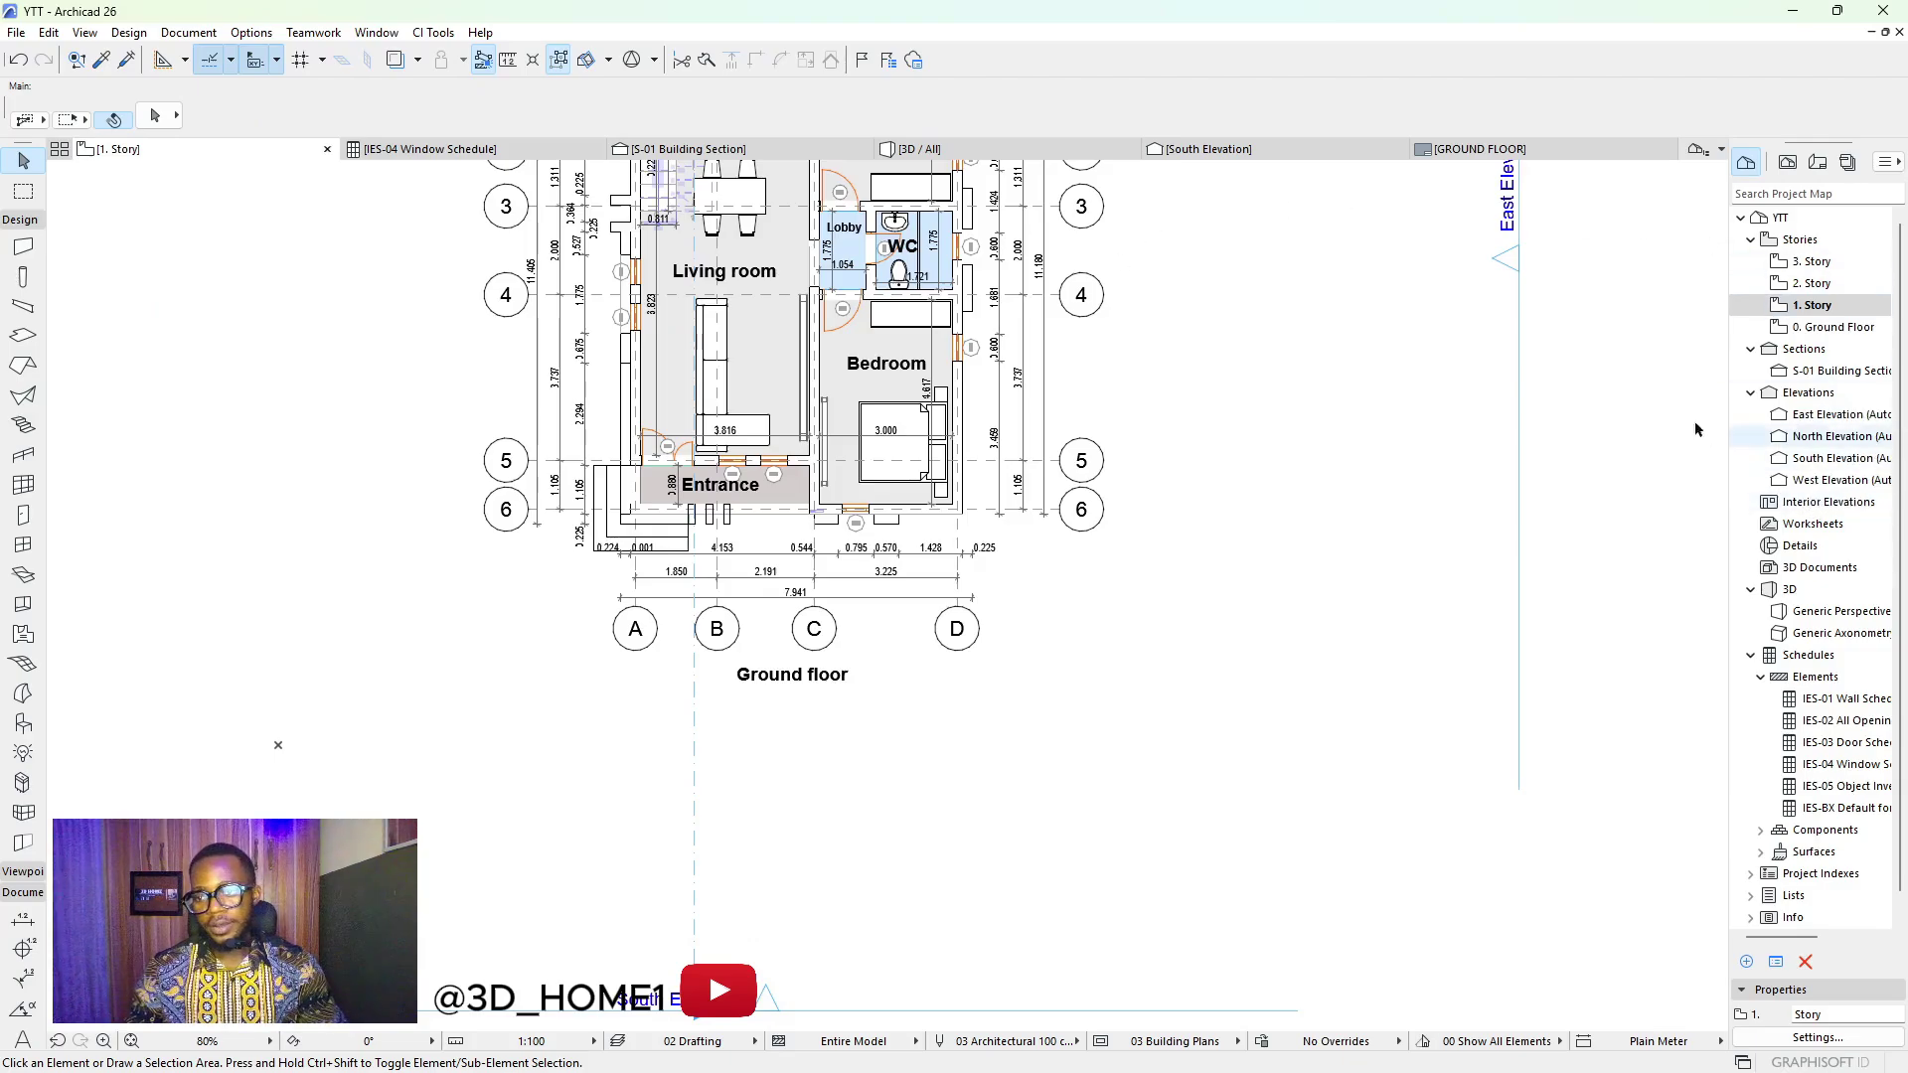
Return to the window schedule and copy the W1 Location "Living room" into the W2 entry with L orientation
click(468, 149)
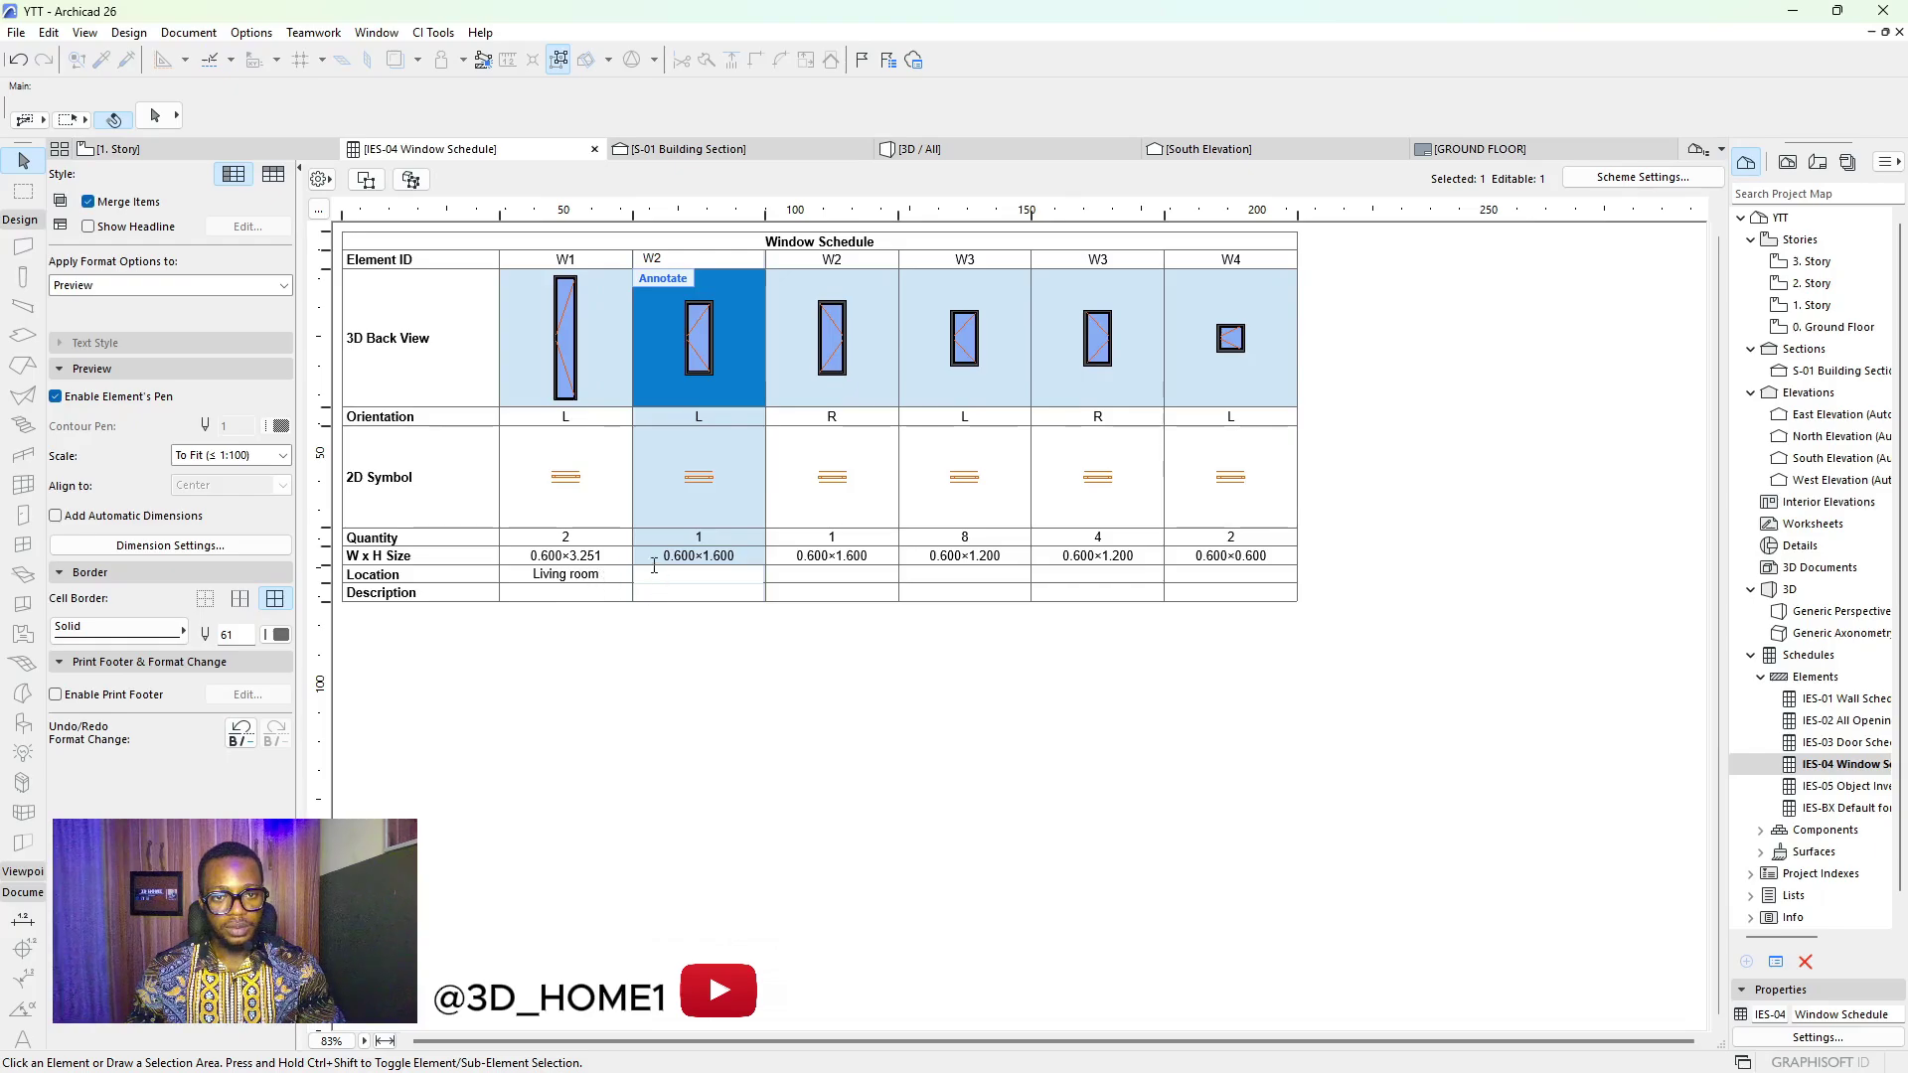
click(712, 638)
click(603, 579)
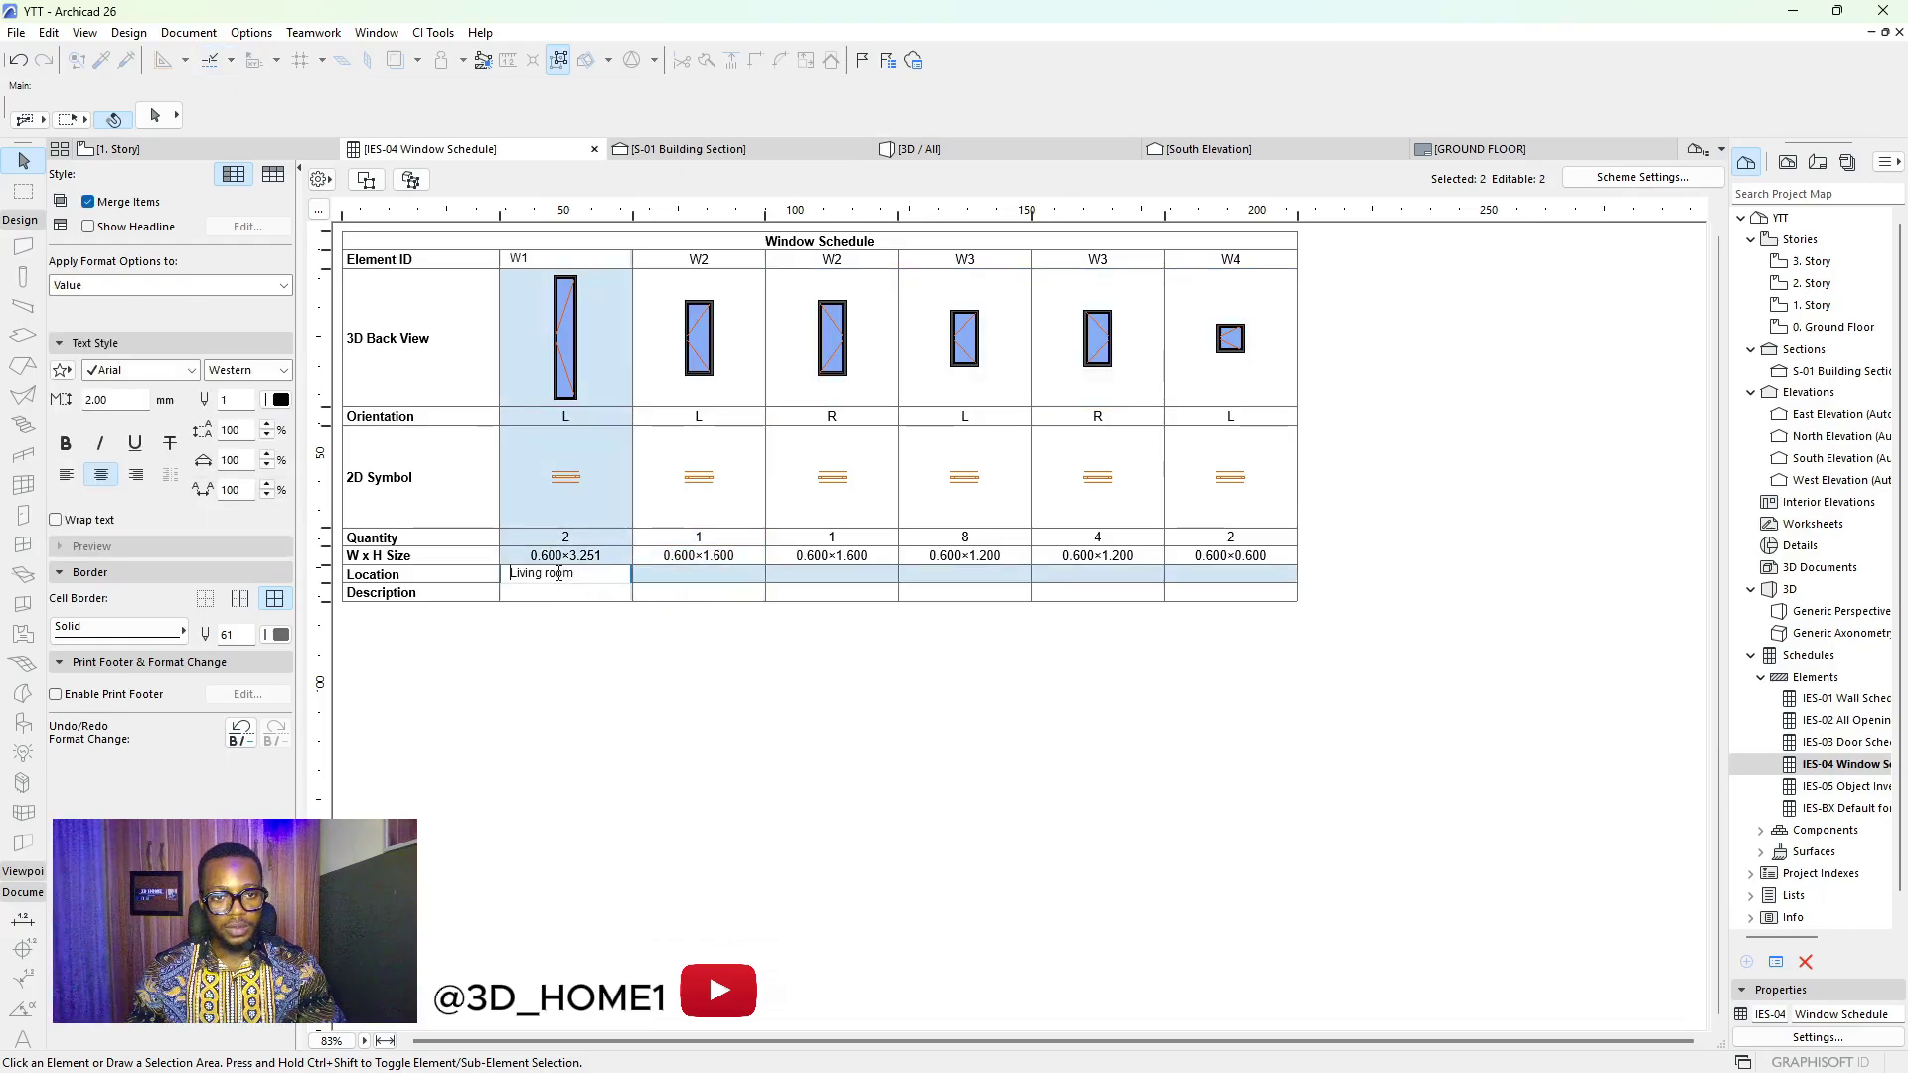
drag(603, 579, 507, 580)
key(ctrl+c)
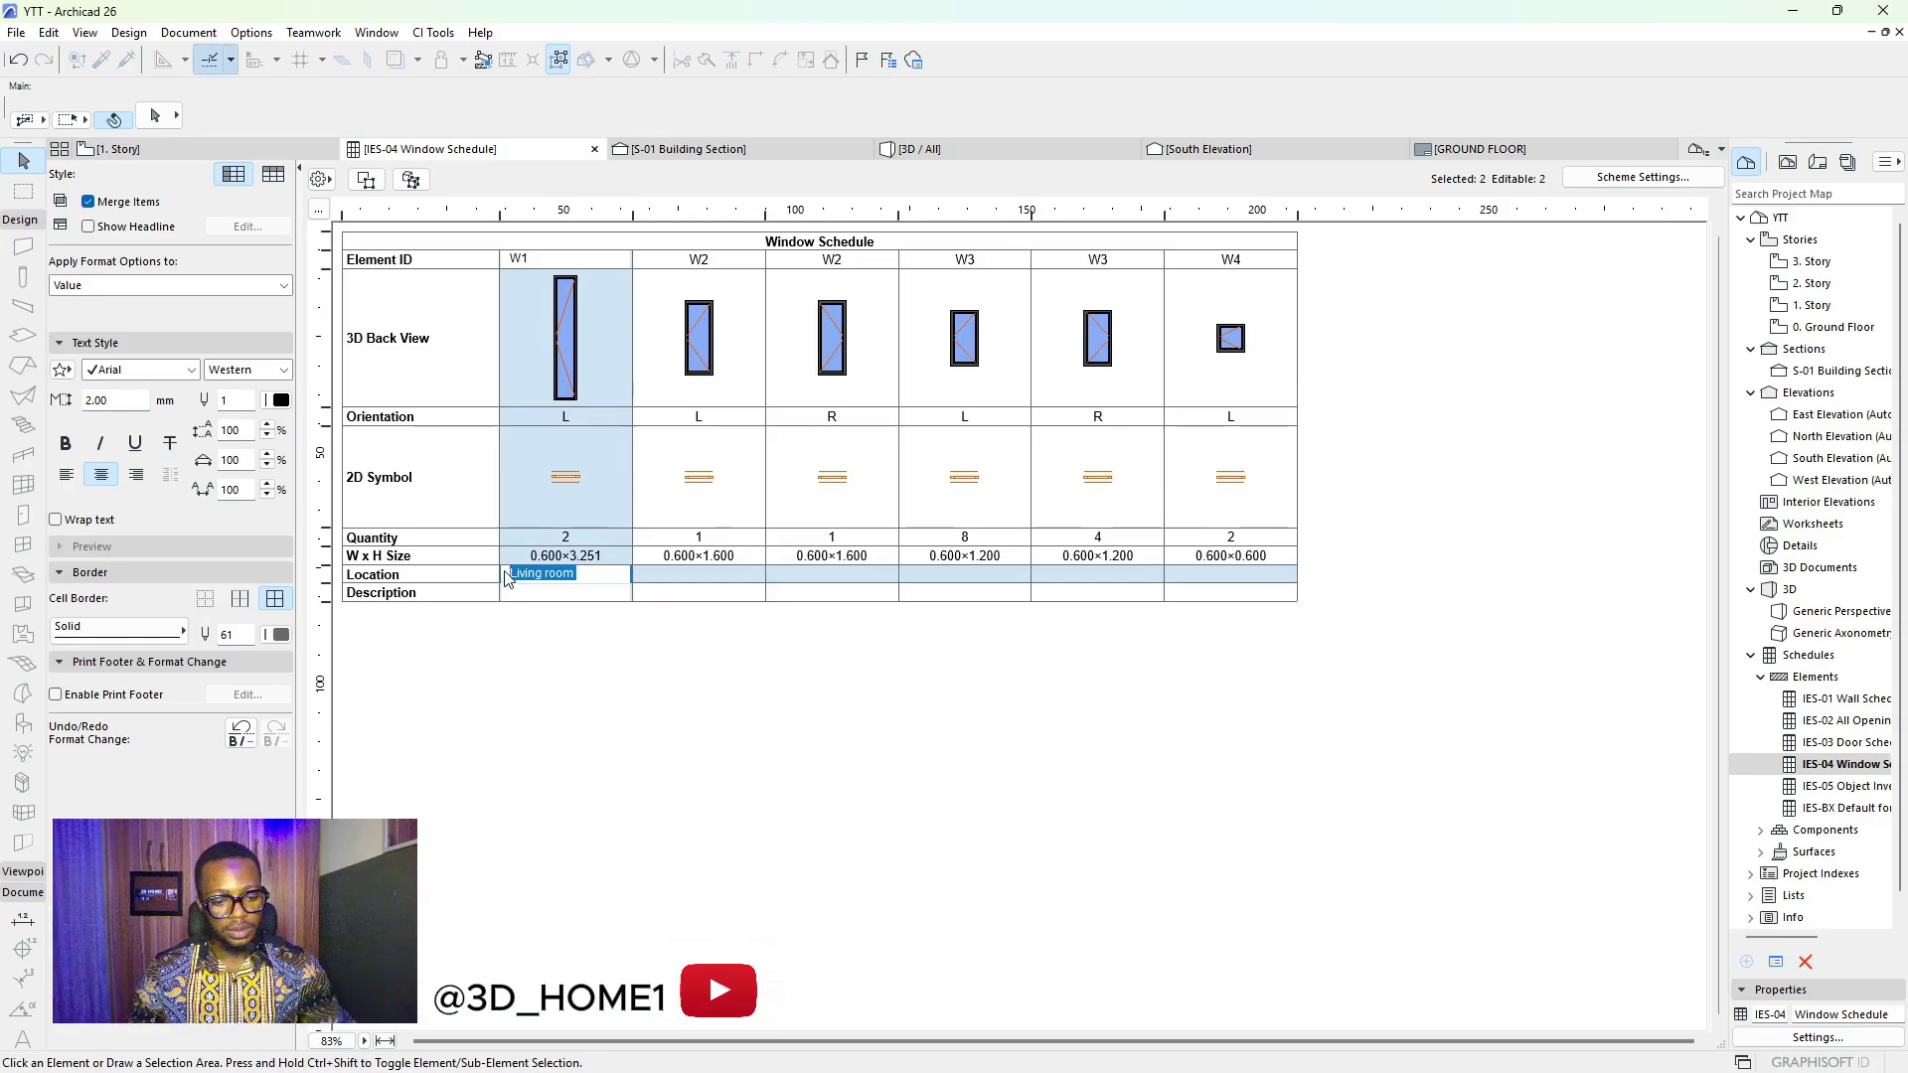
click(628, 644)
click(651, 577)
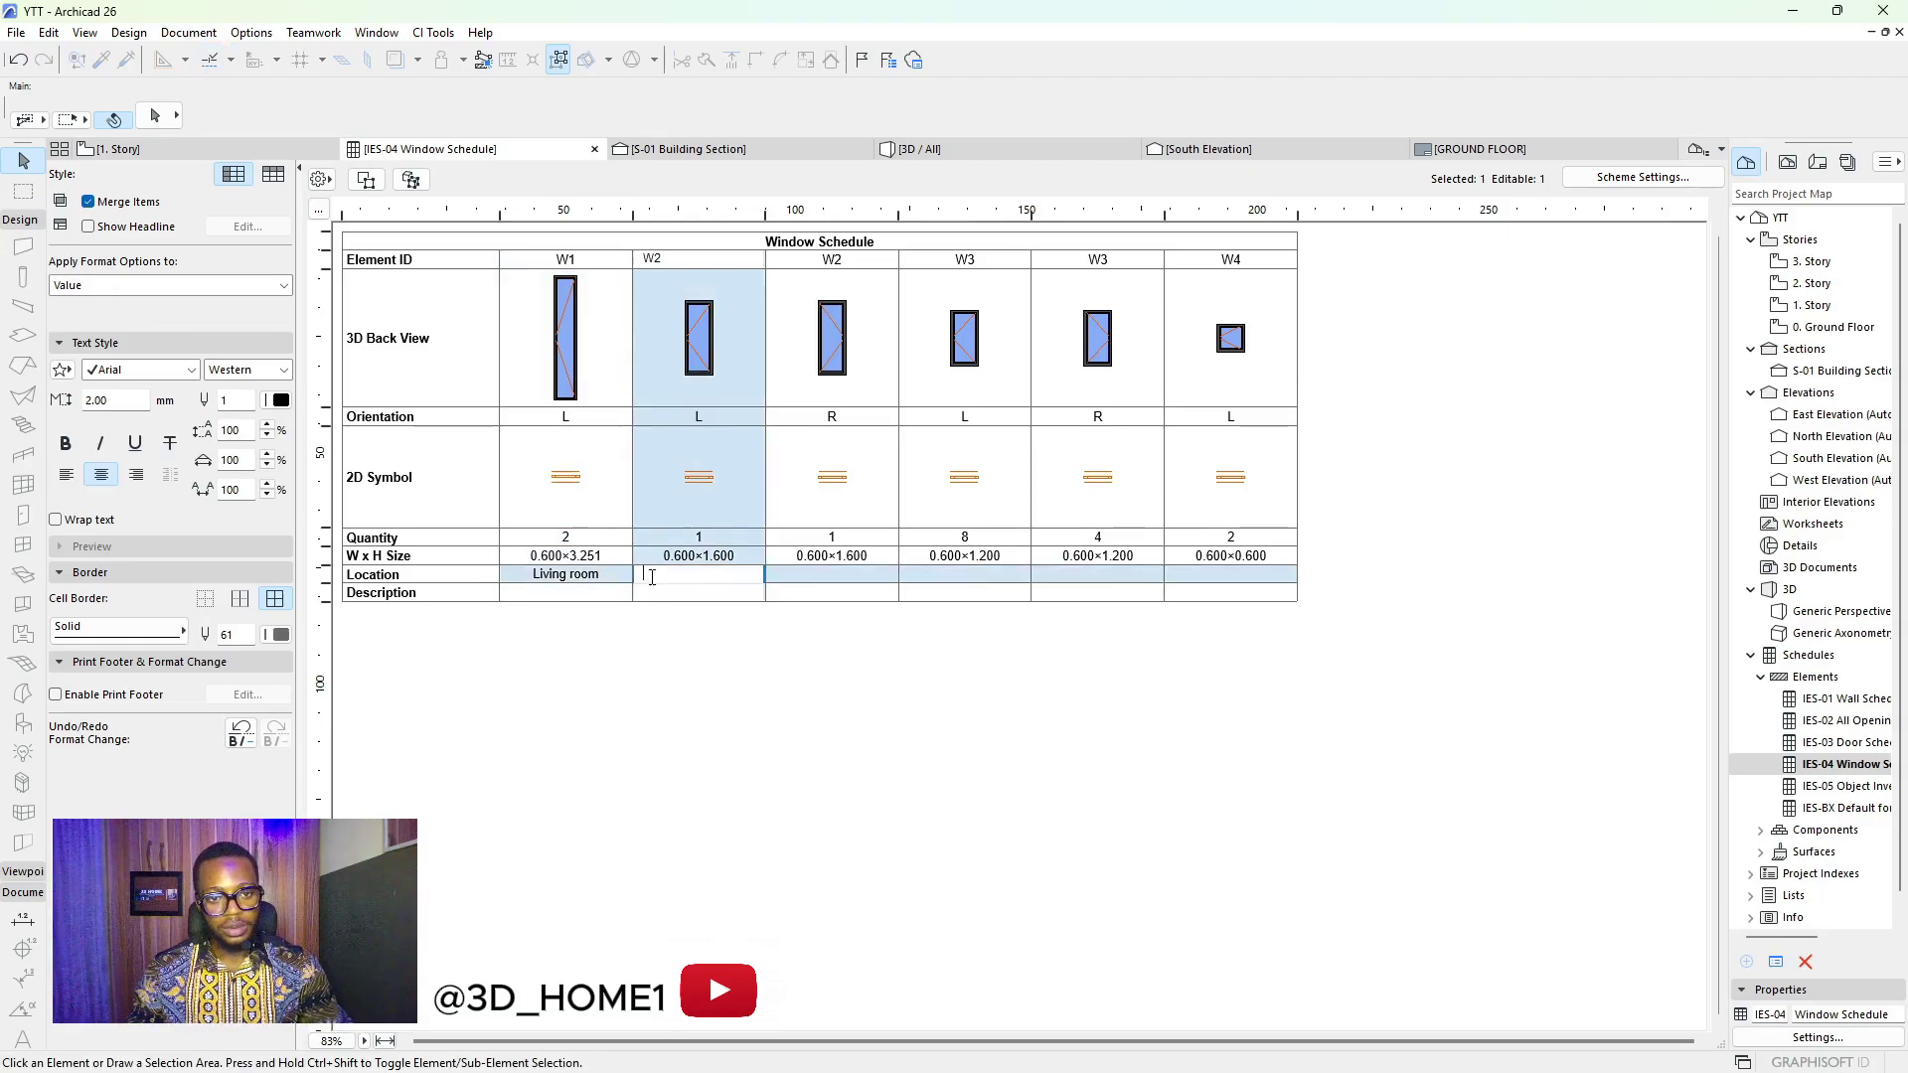
key(ctrl+v)
click(794, 720)
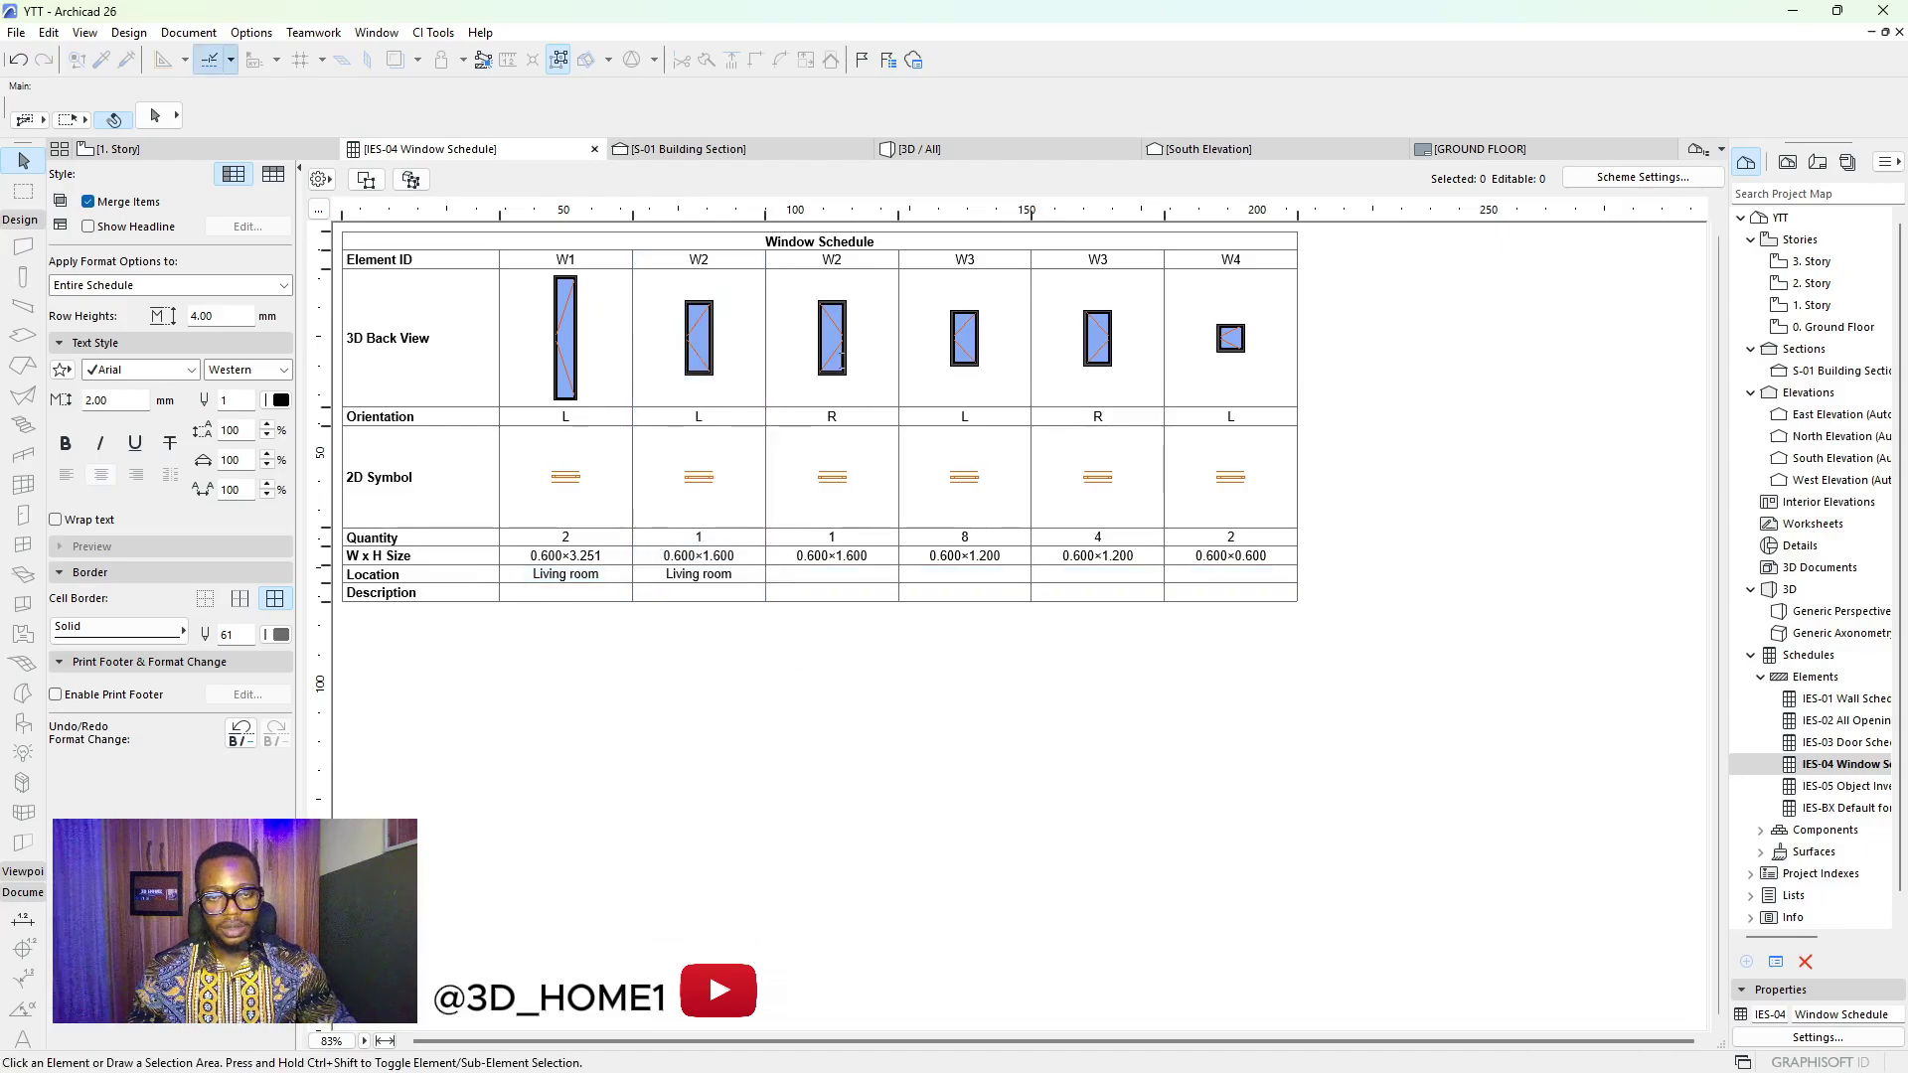
Enter "Living room" as the Location of the W2 window entry with R orientation
click(821, 574)
key(ctrl+v)
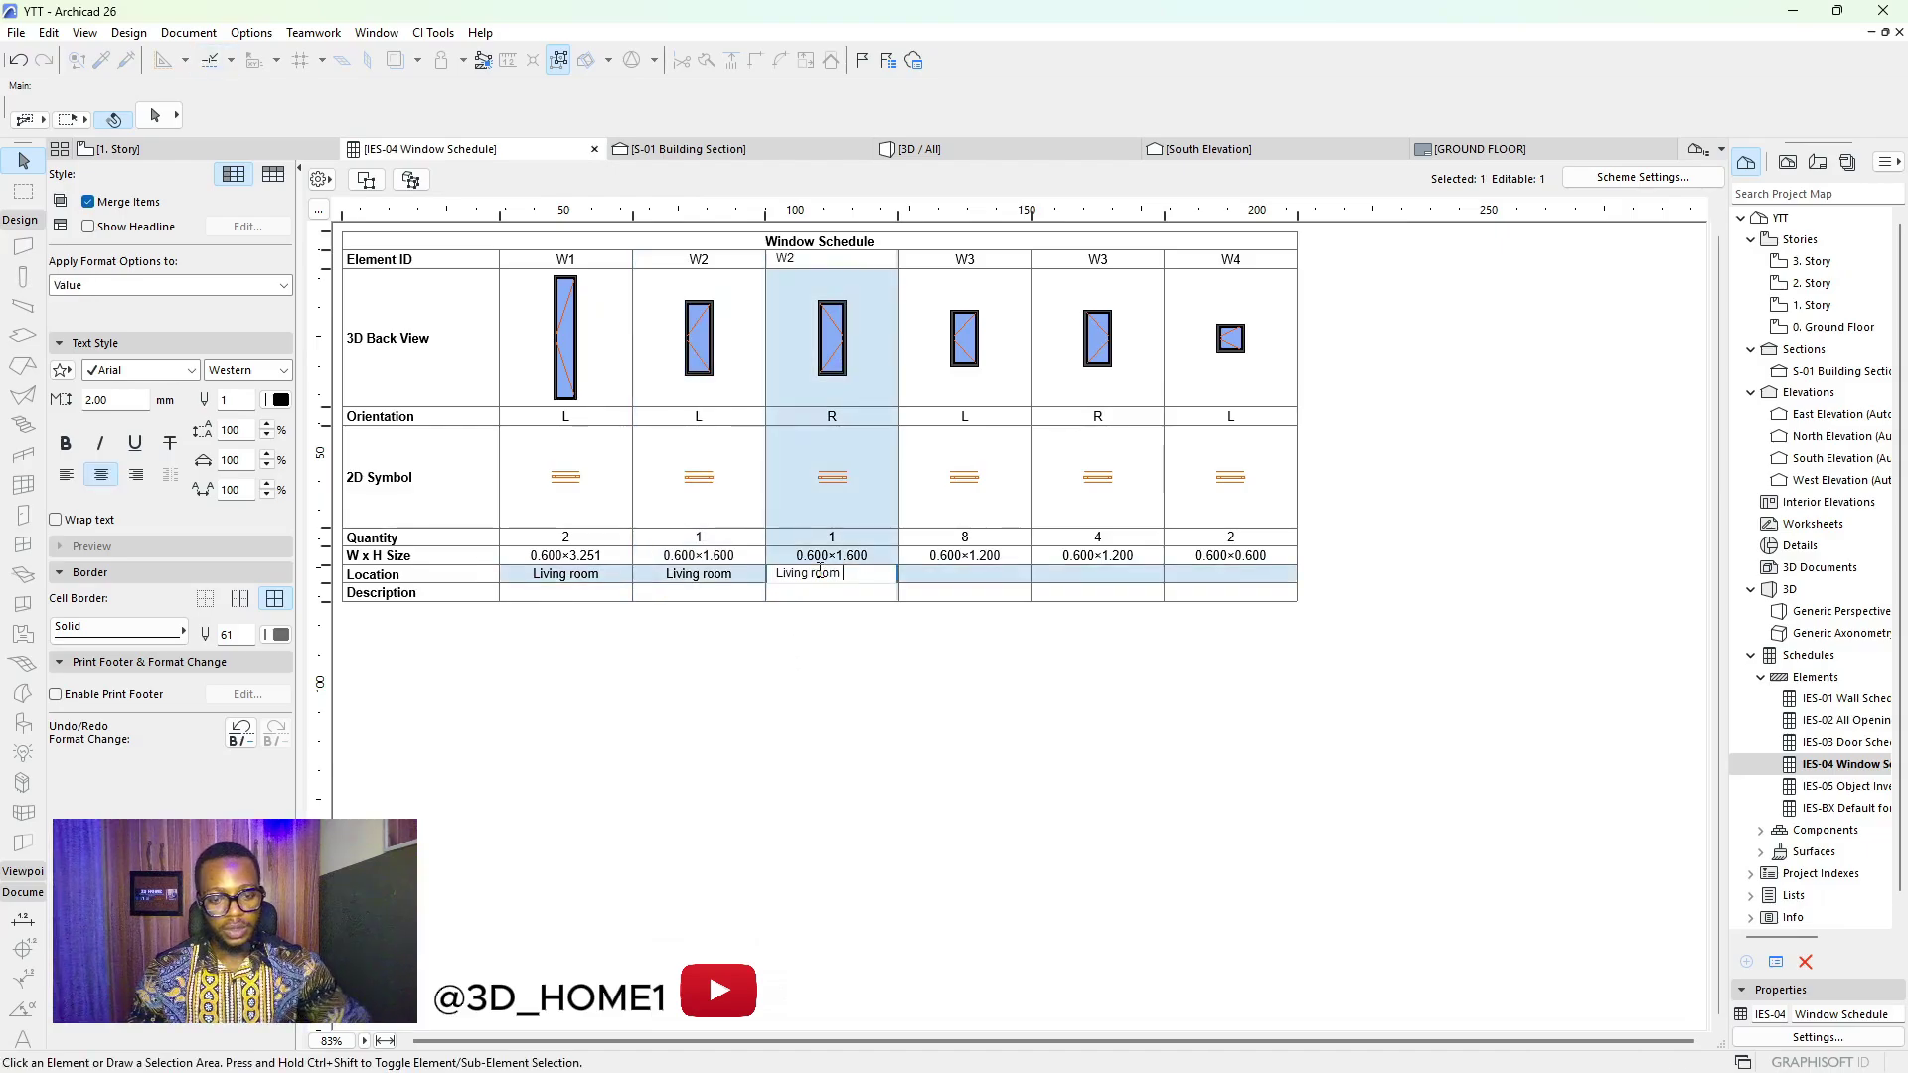
click(965, 679)
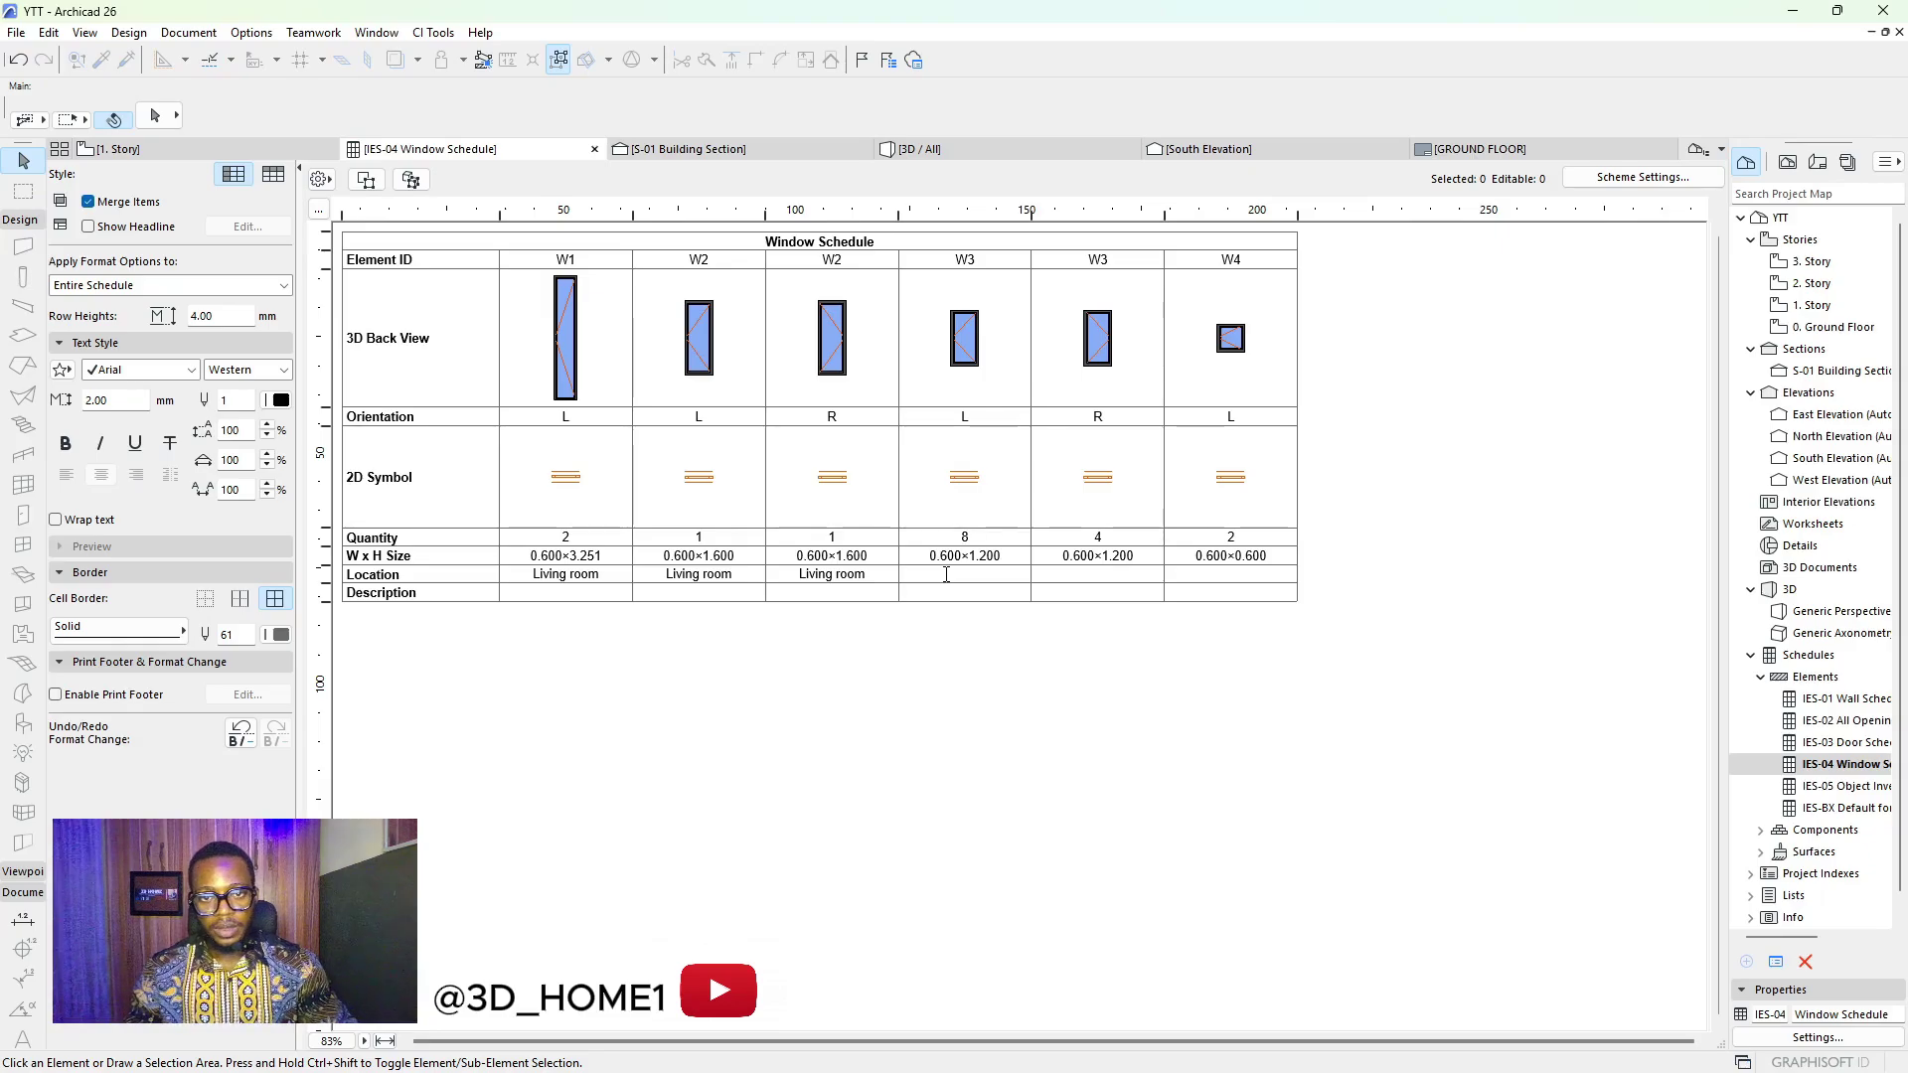
Enter "Bedroom" as the Location of the W3 window entry with L orientation
click(946, 574)
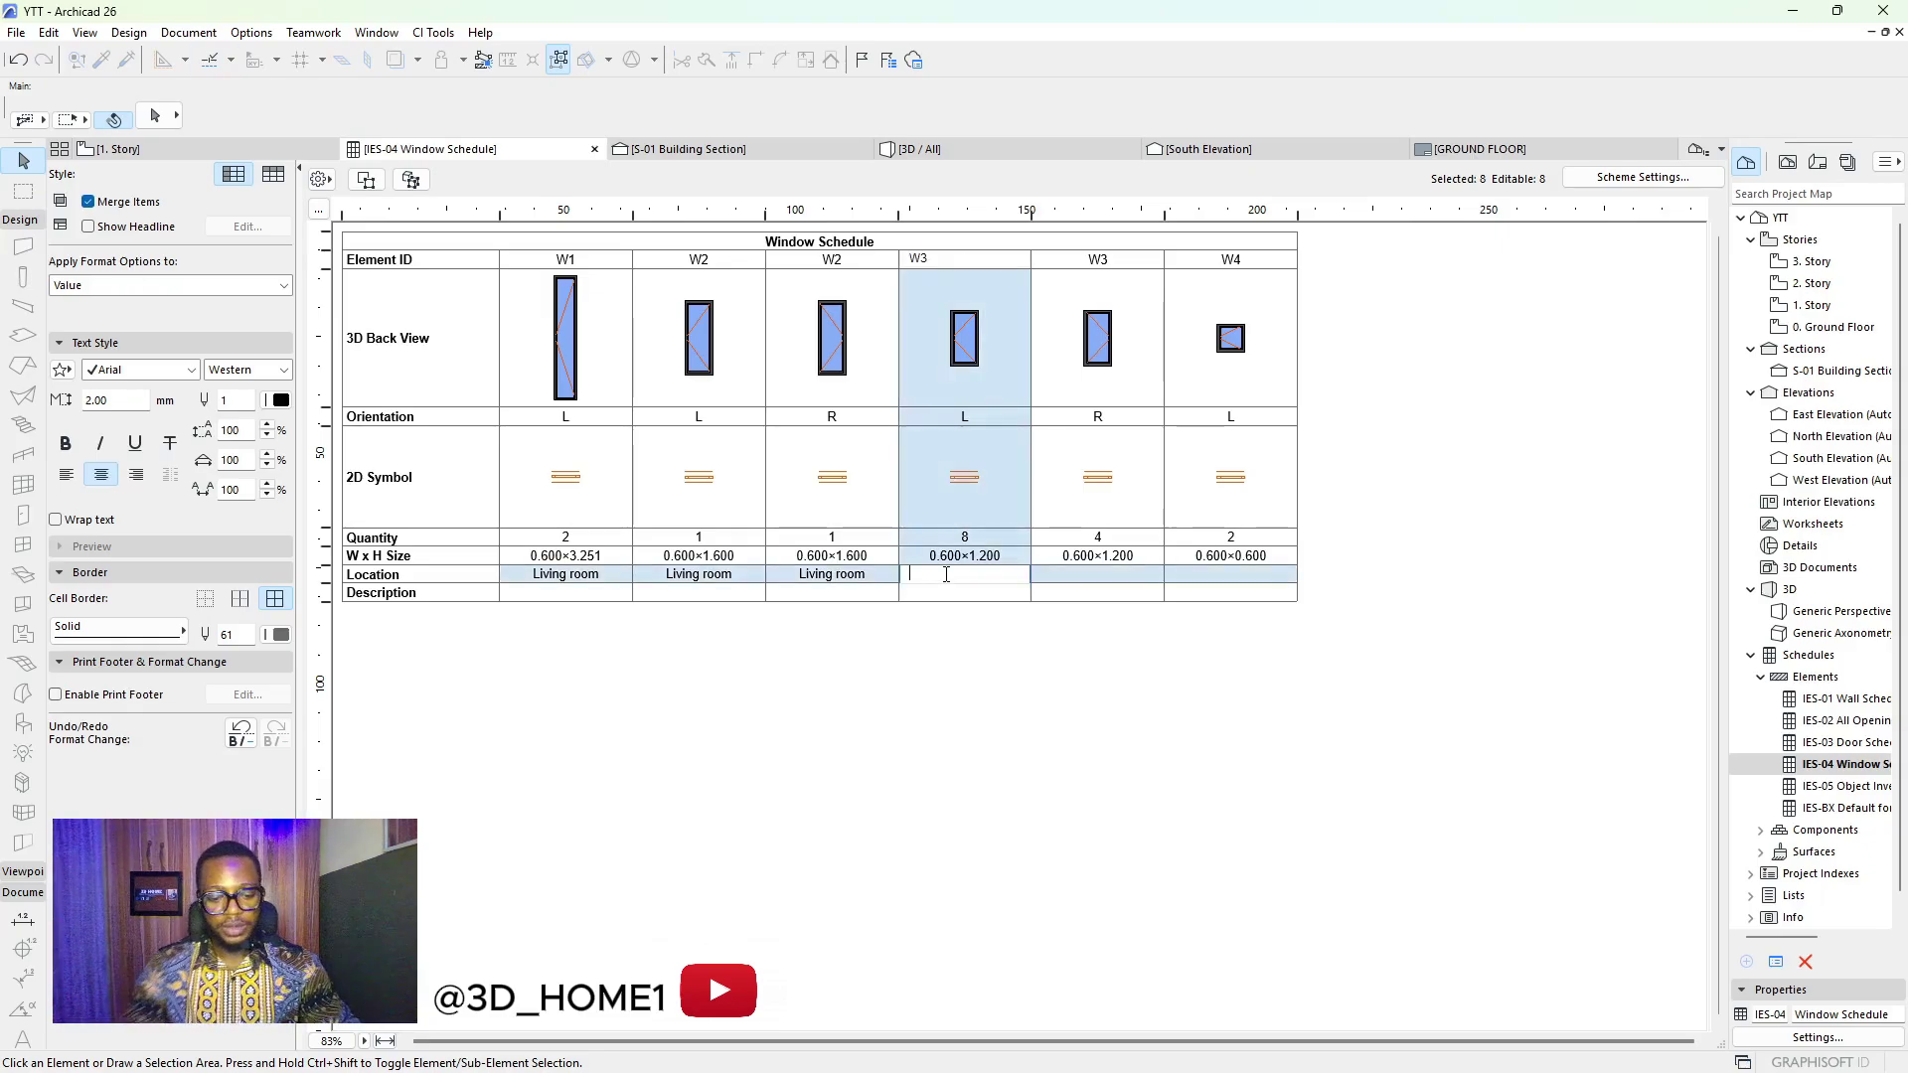
text(Bedroom)
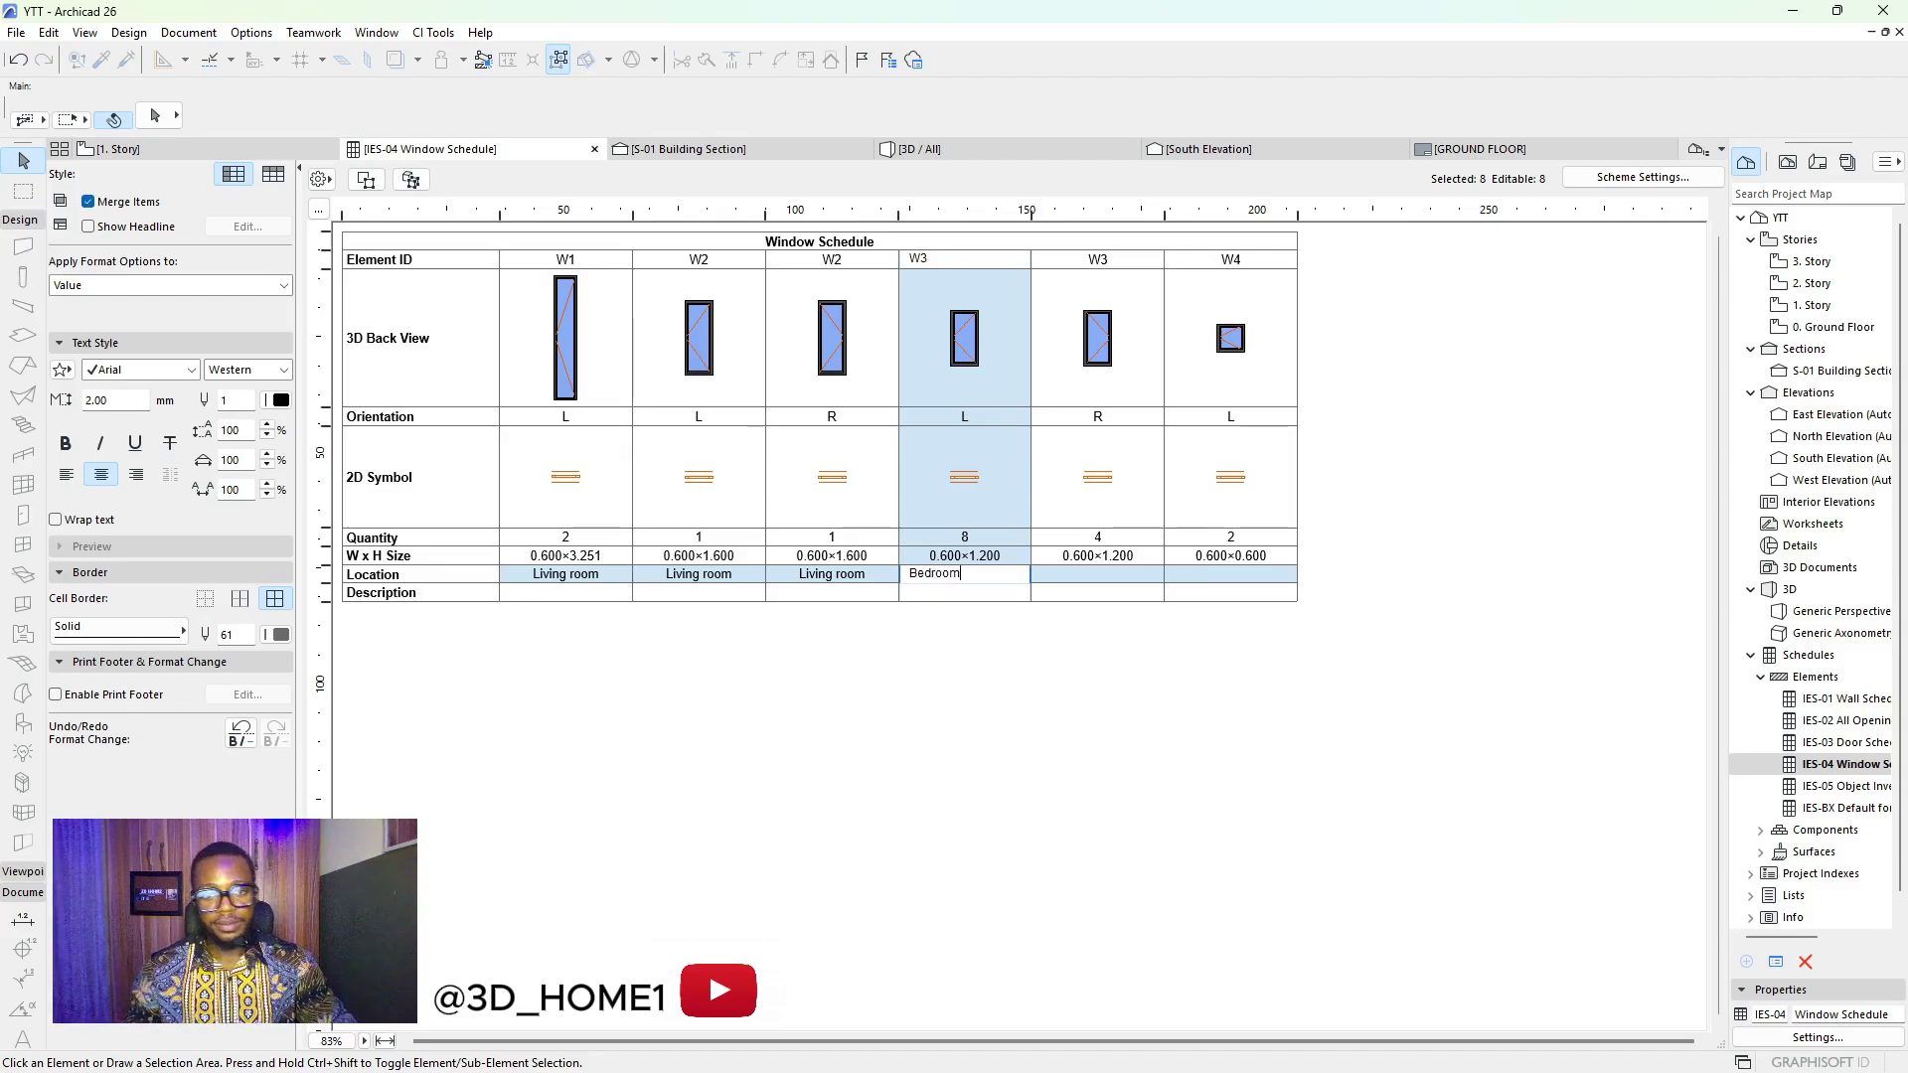
key(Return)
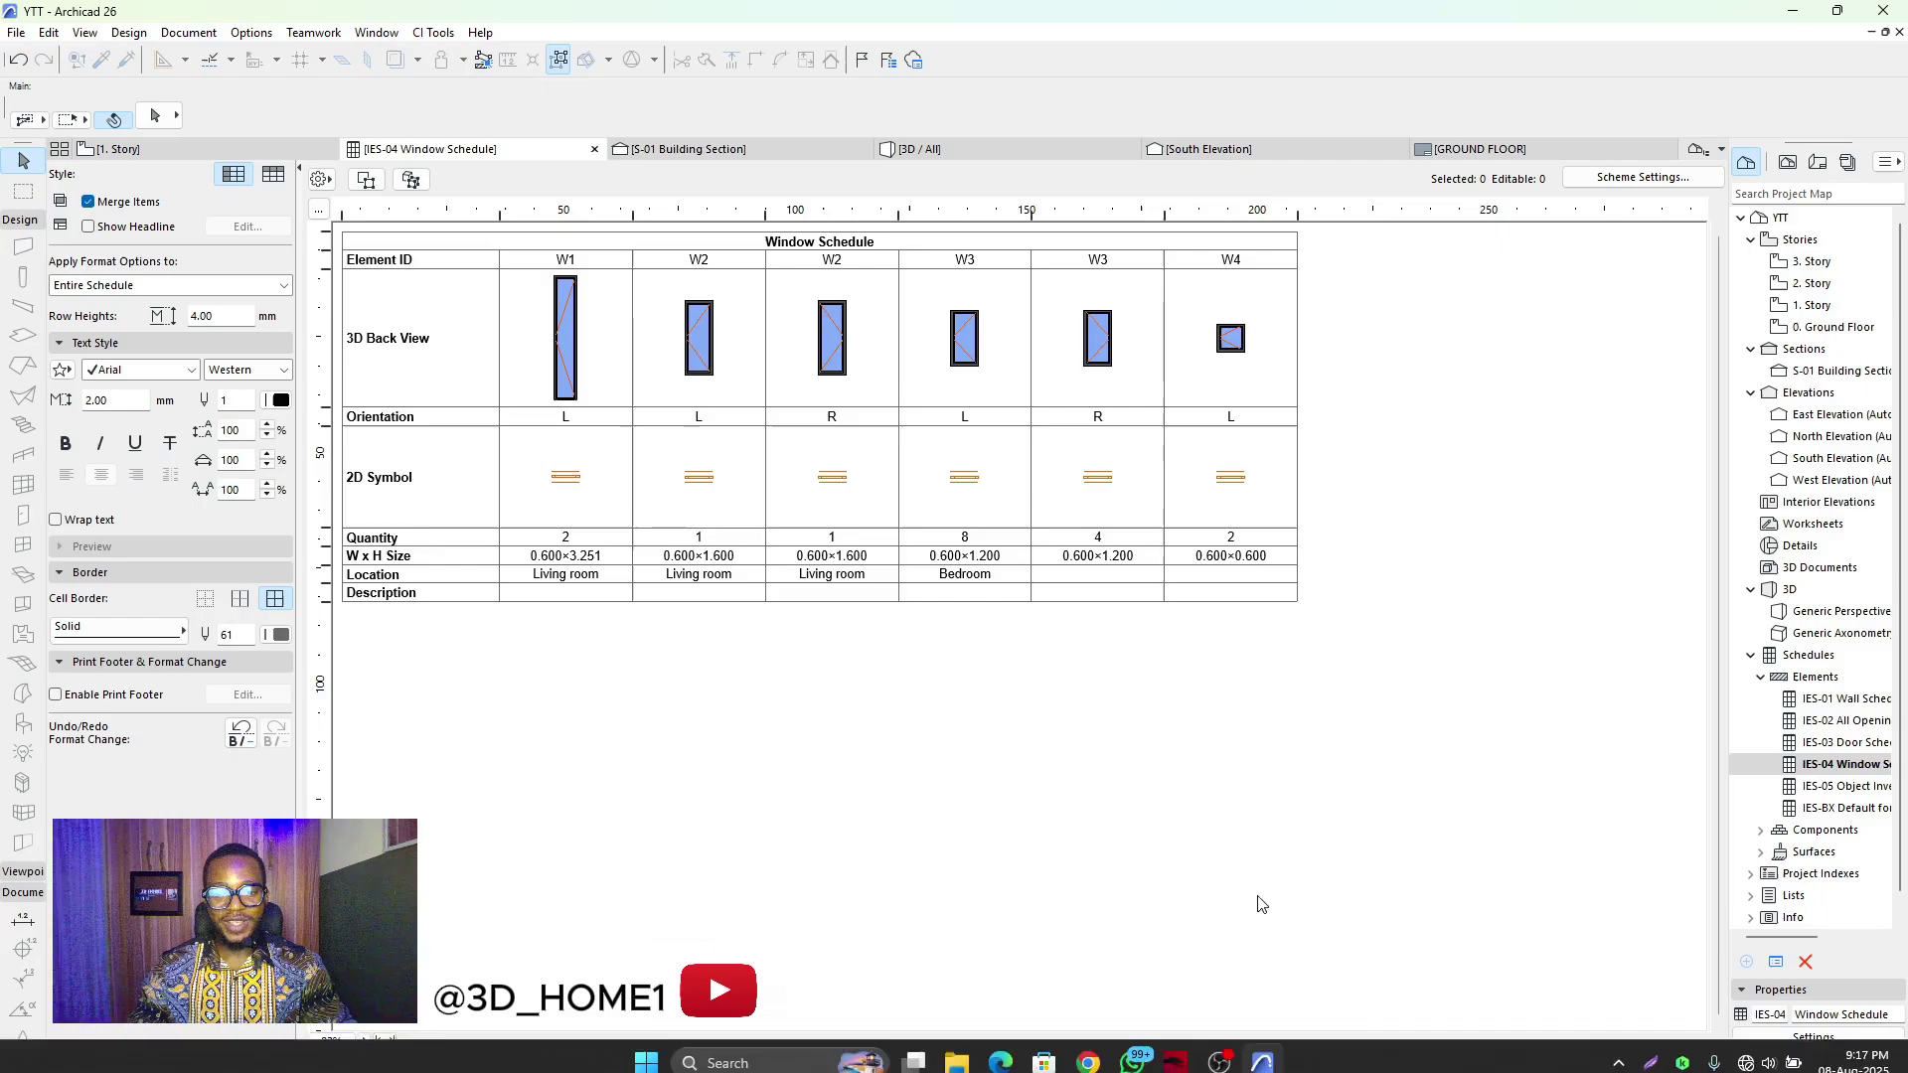
Copy the Location "Bedroom" from the W3 entry with L orientation into the W3 entry with R orientation
click(1076, 573)
click(994, 573)
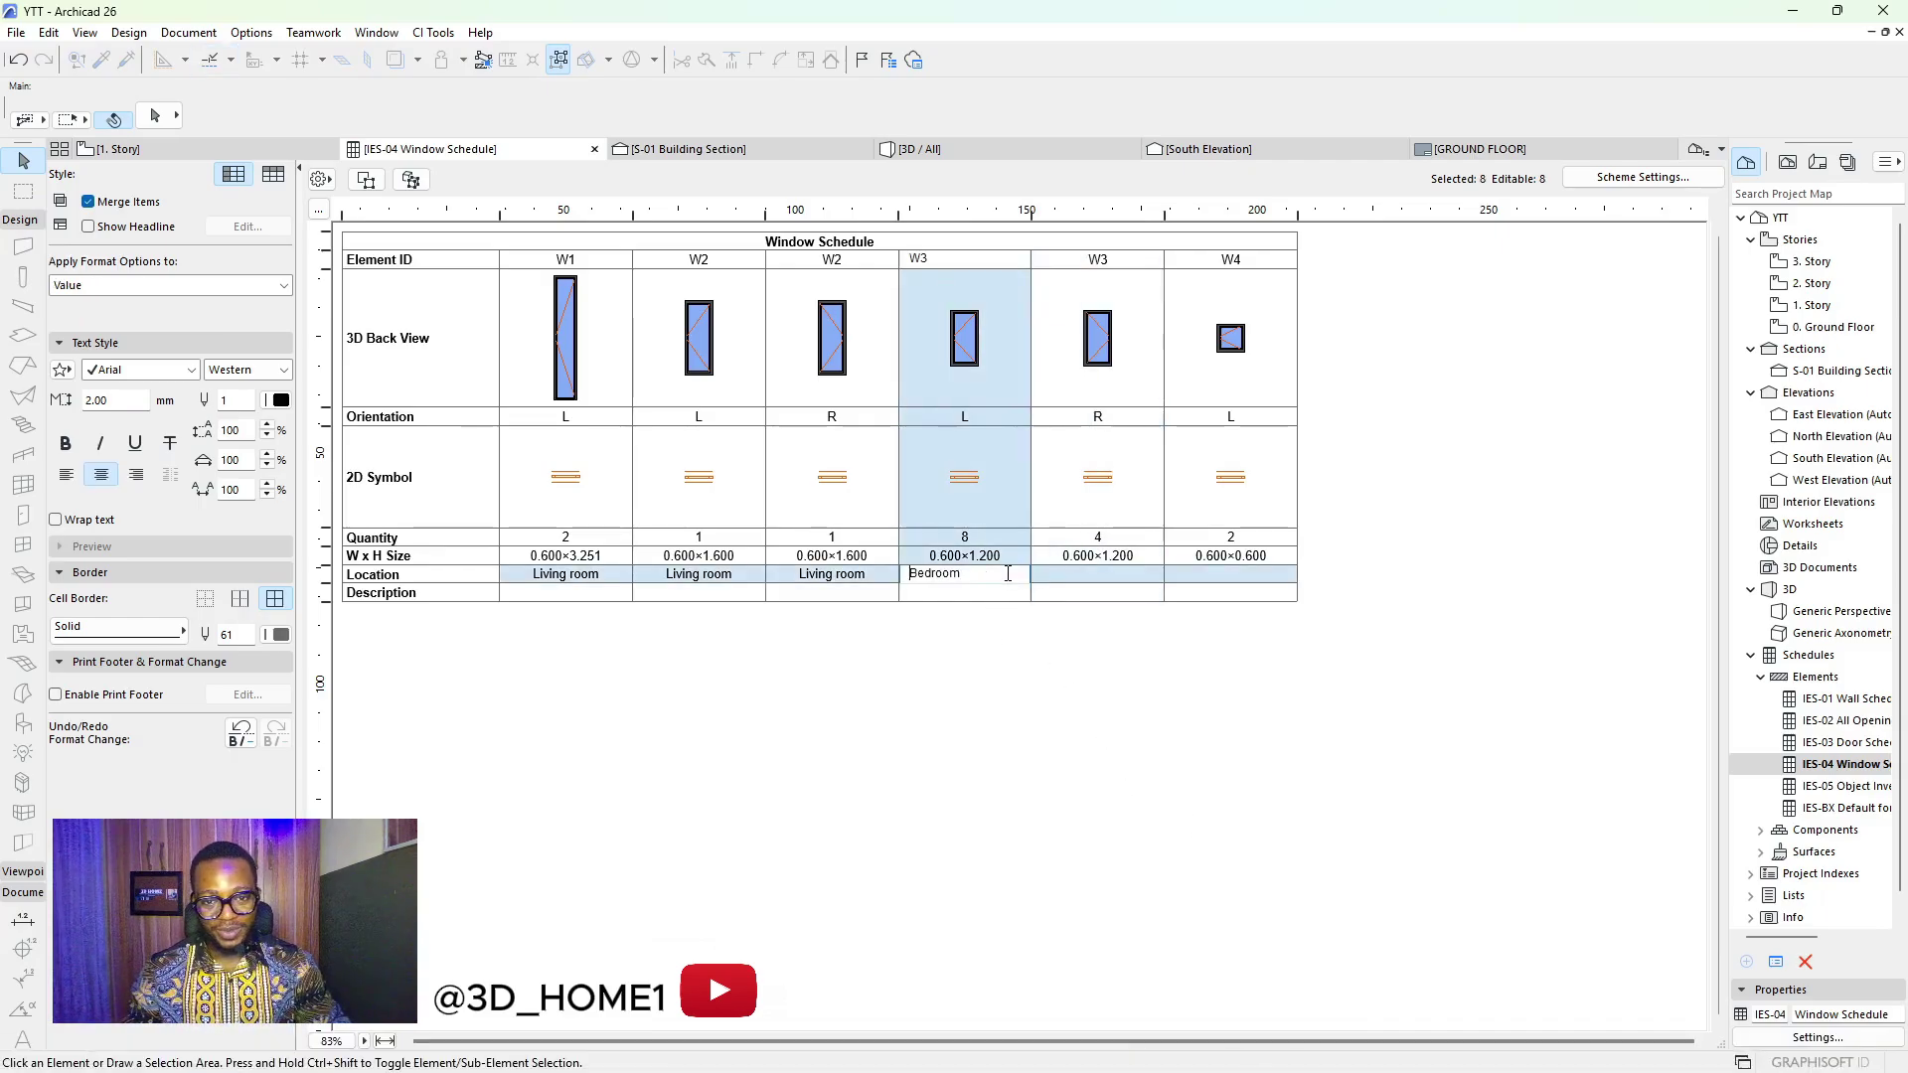
drag(994, 574, 891, 573)
key(ctrl+c)
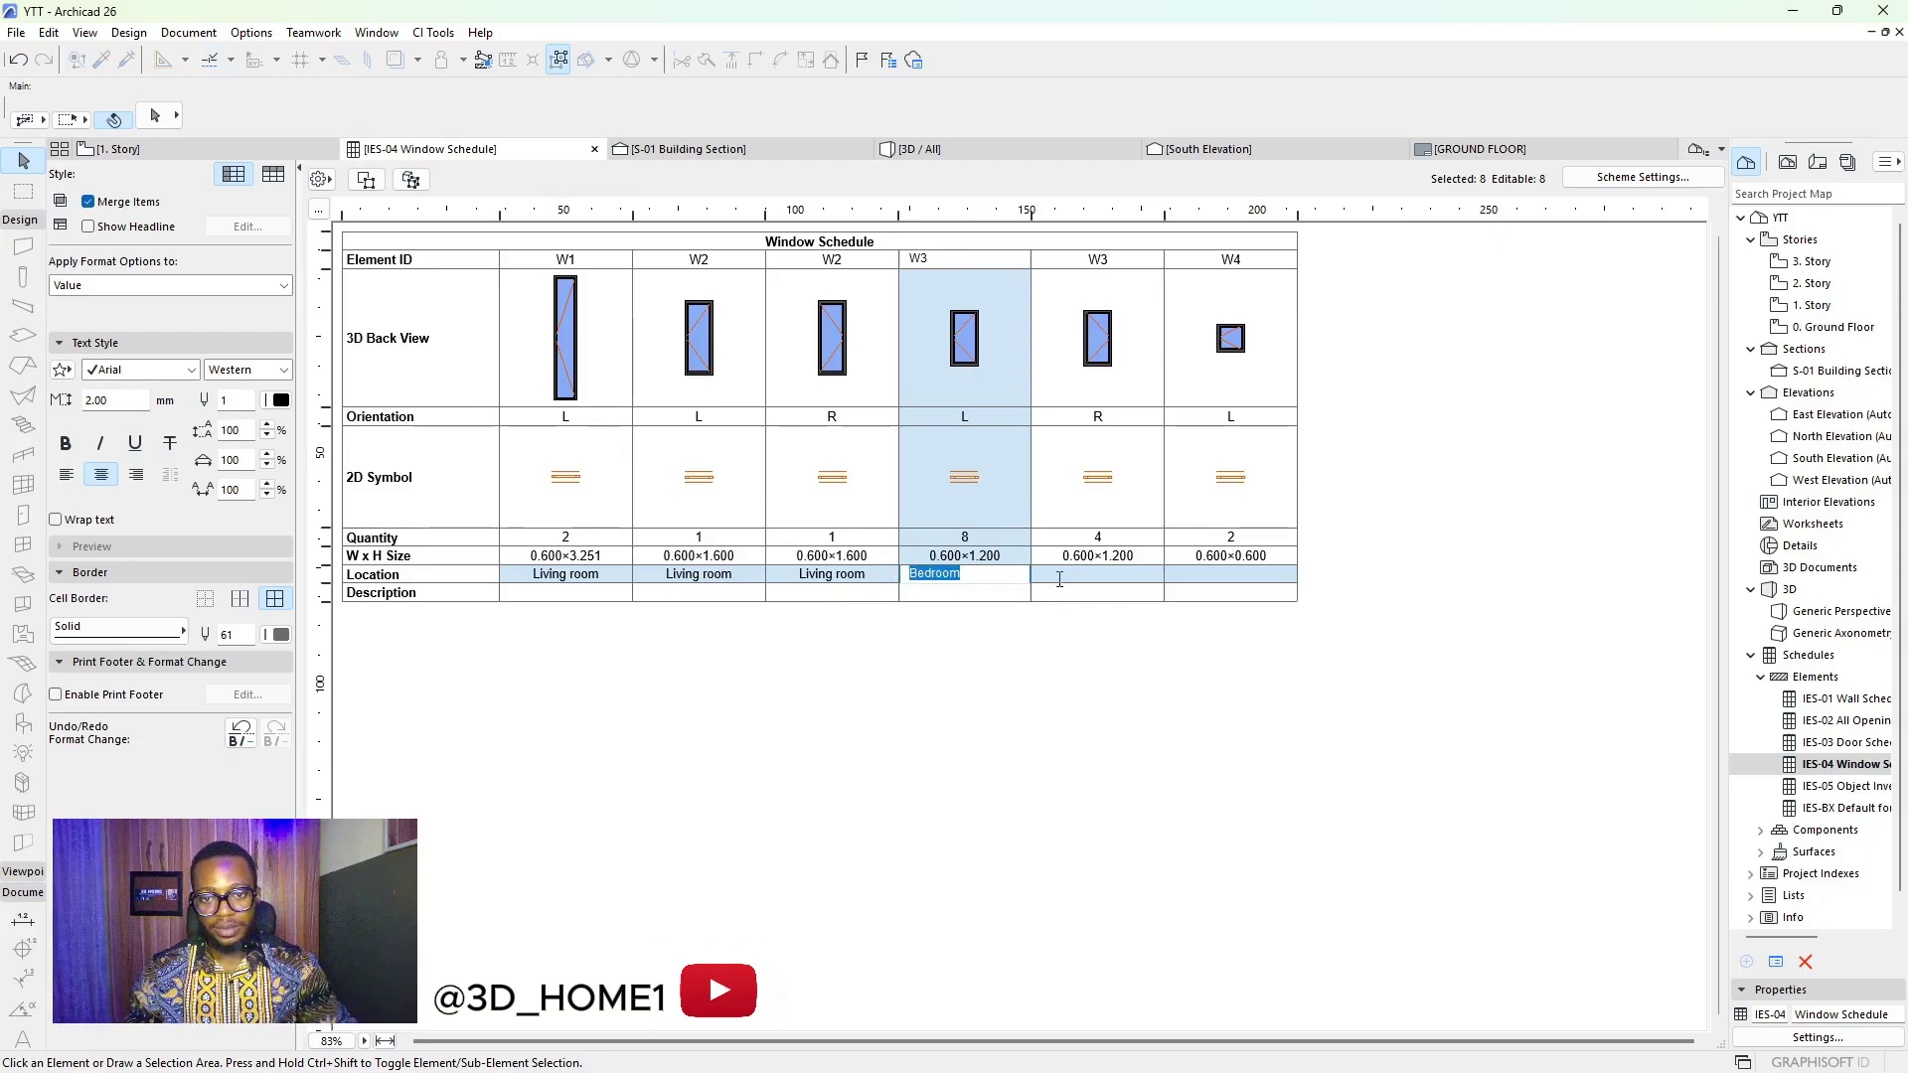
click(1059, 577)
key(ctrl+v)
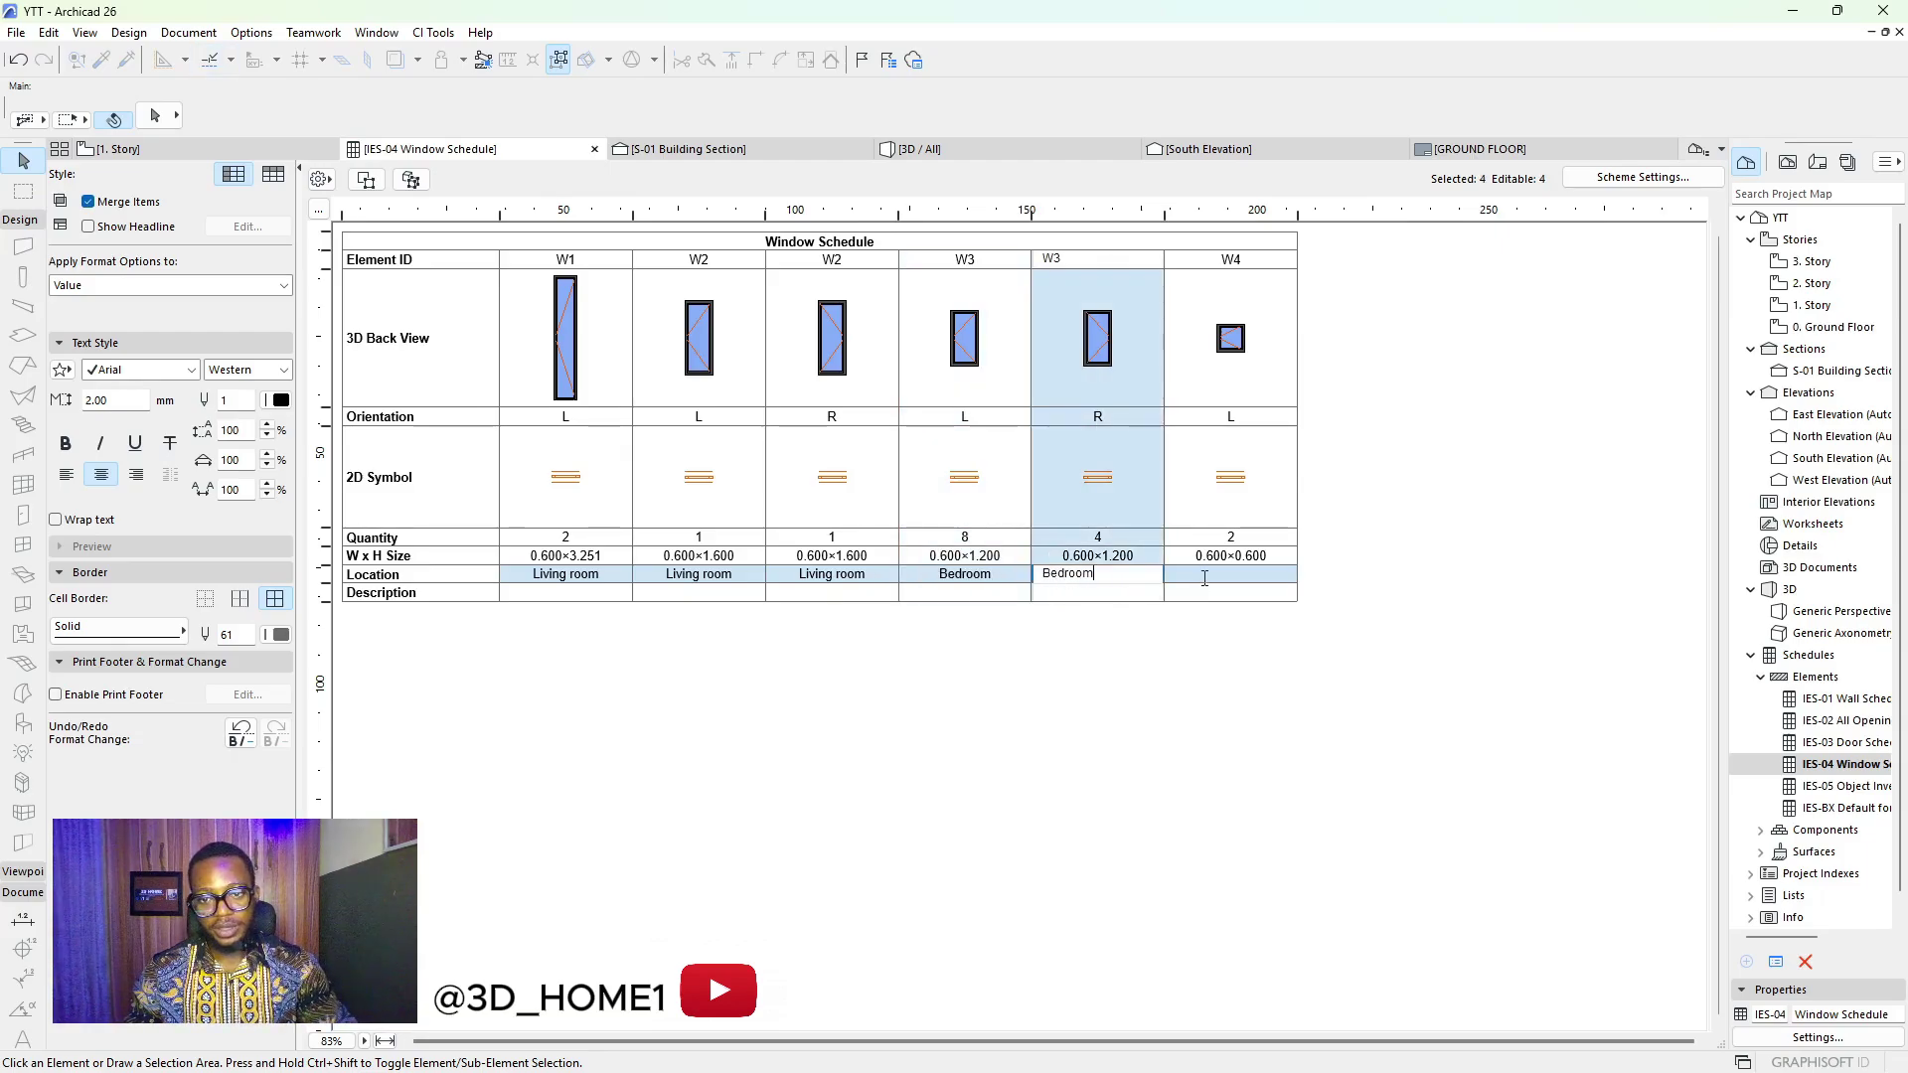
Enter "Toilet" as the Location of the W4 window entry
click(1204, 578)
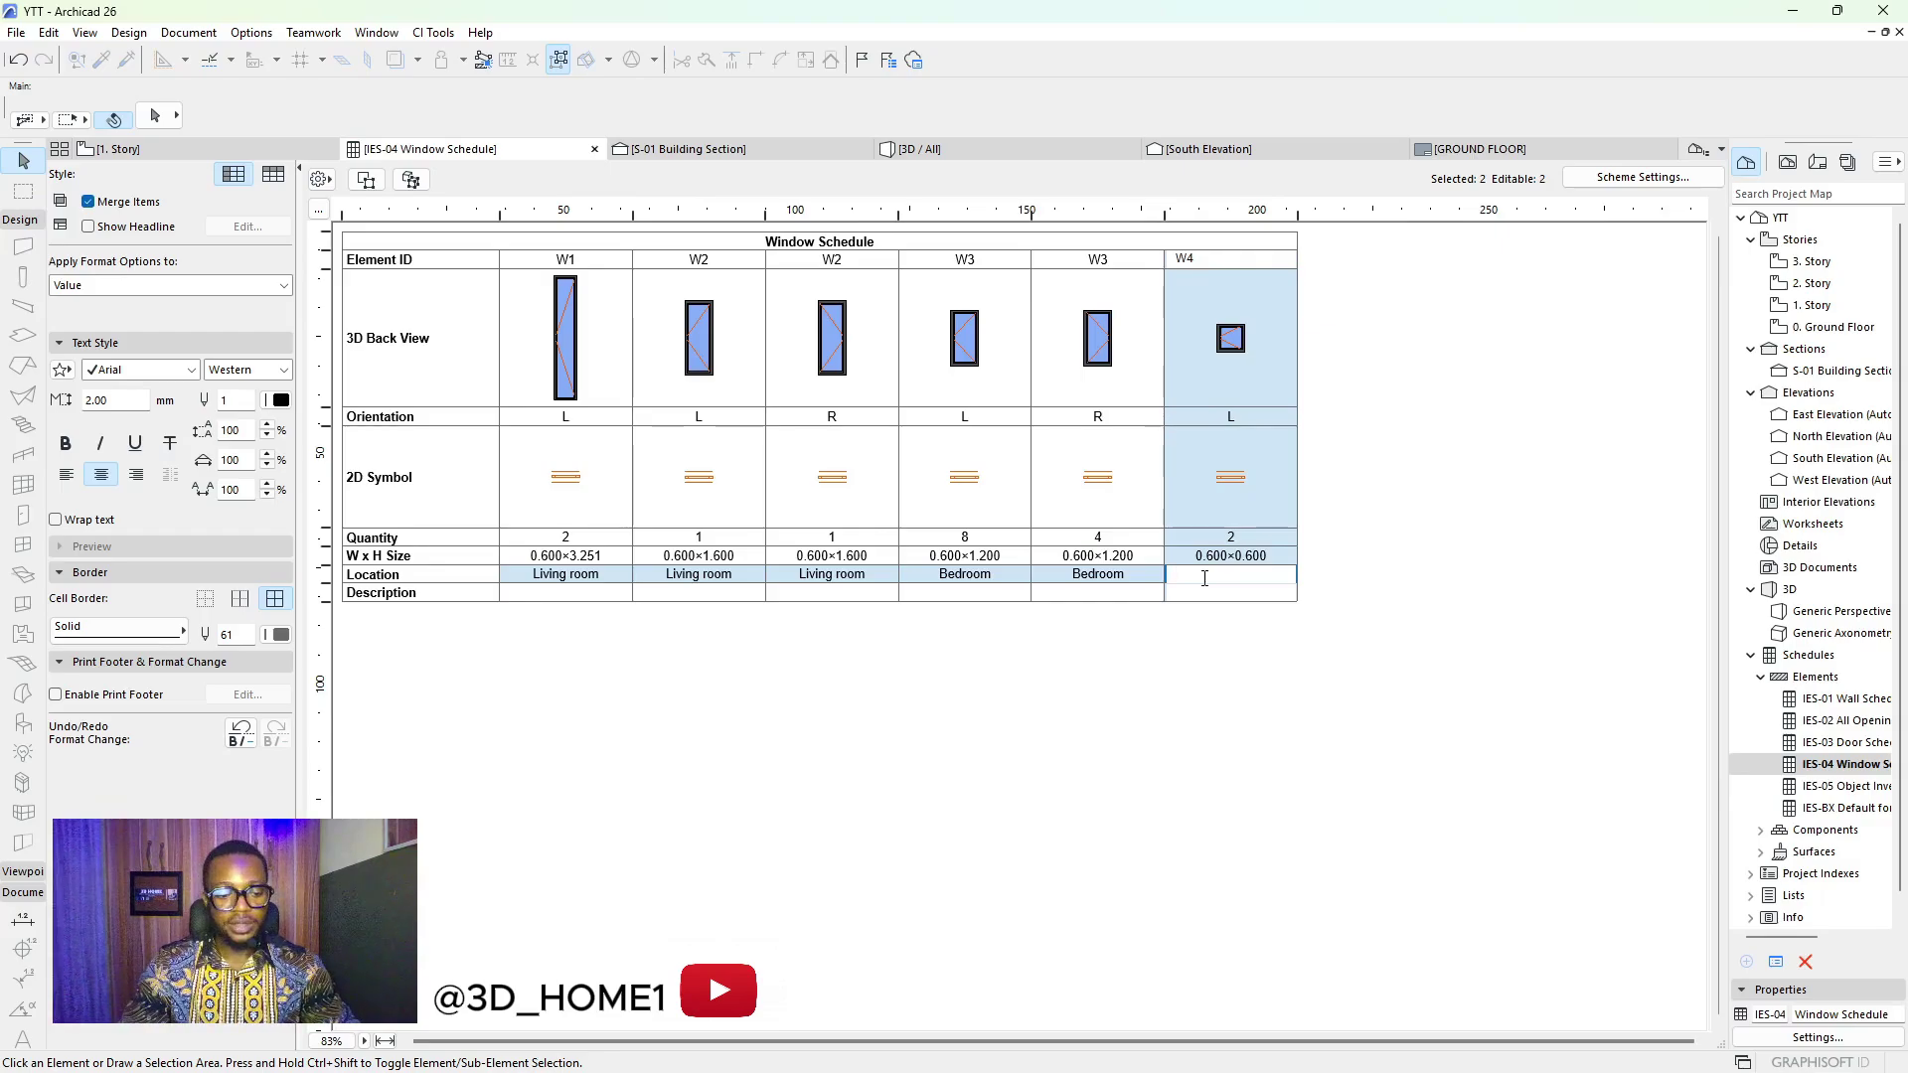
text(tOILET)
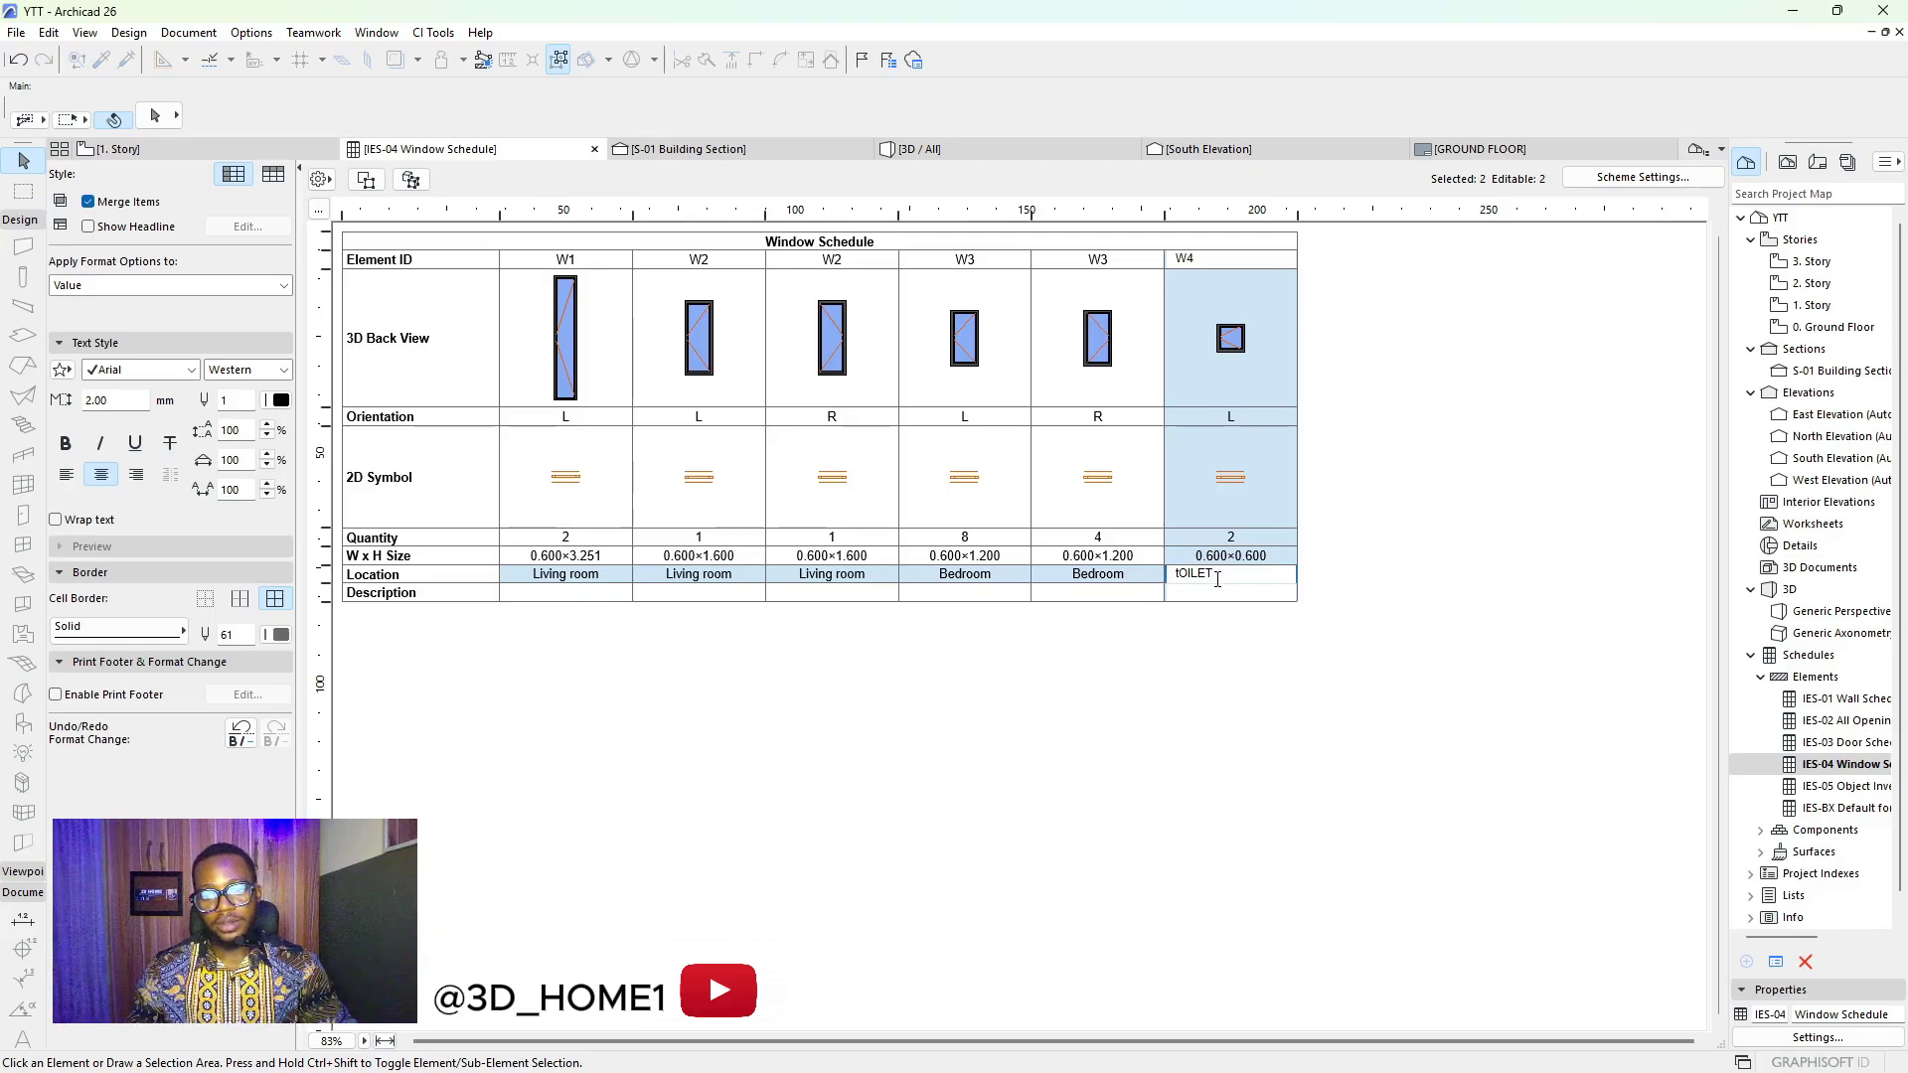
key(BackSpace)
key(BackSpace)
key(BackSpace)
key(BackSpace)
key(BackSpace)
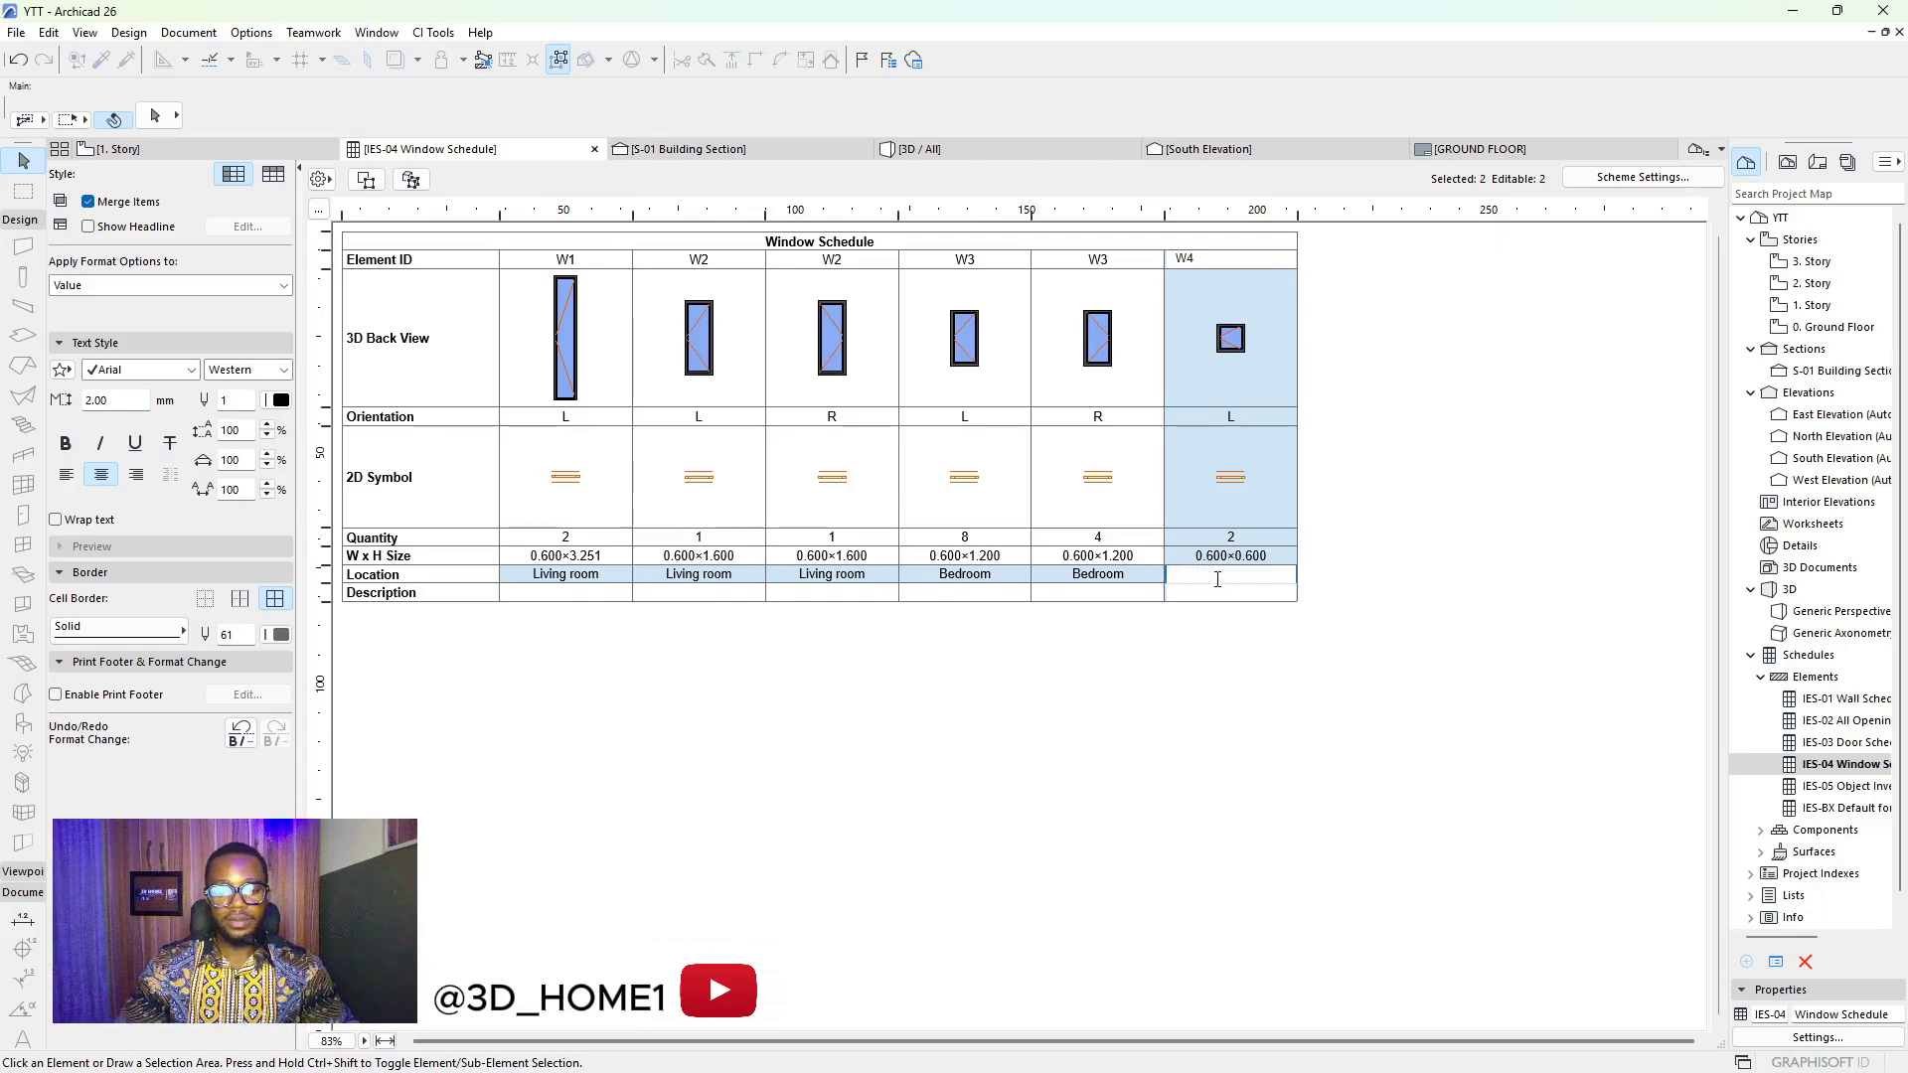
text(oilet)
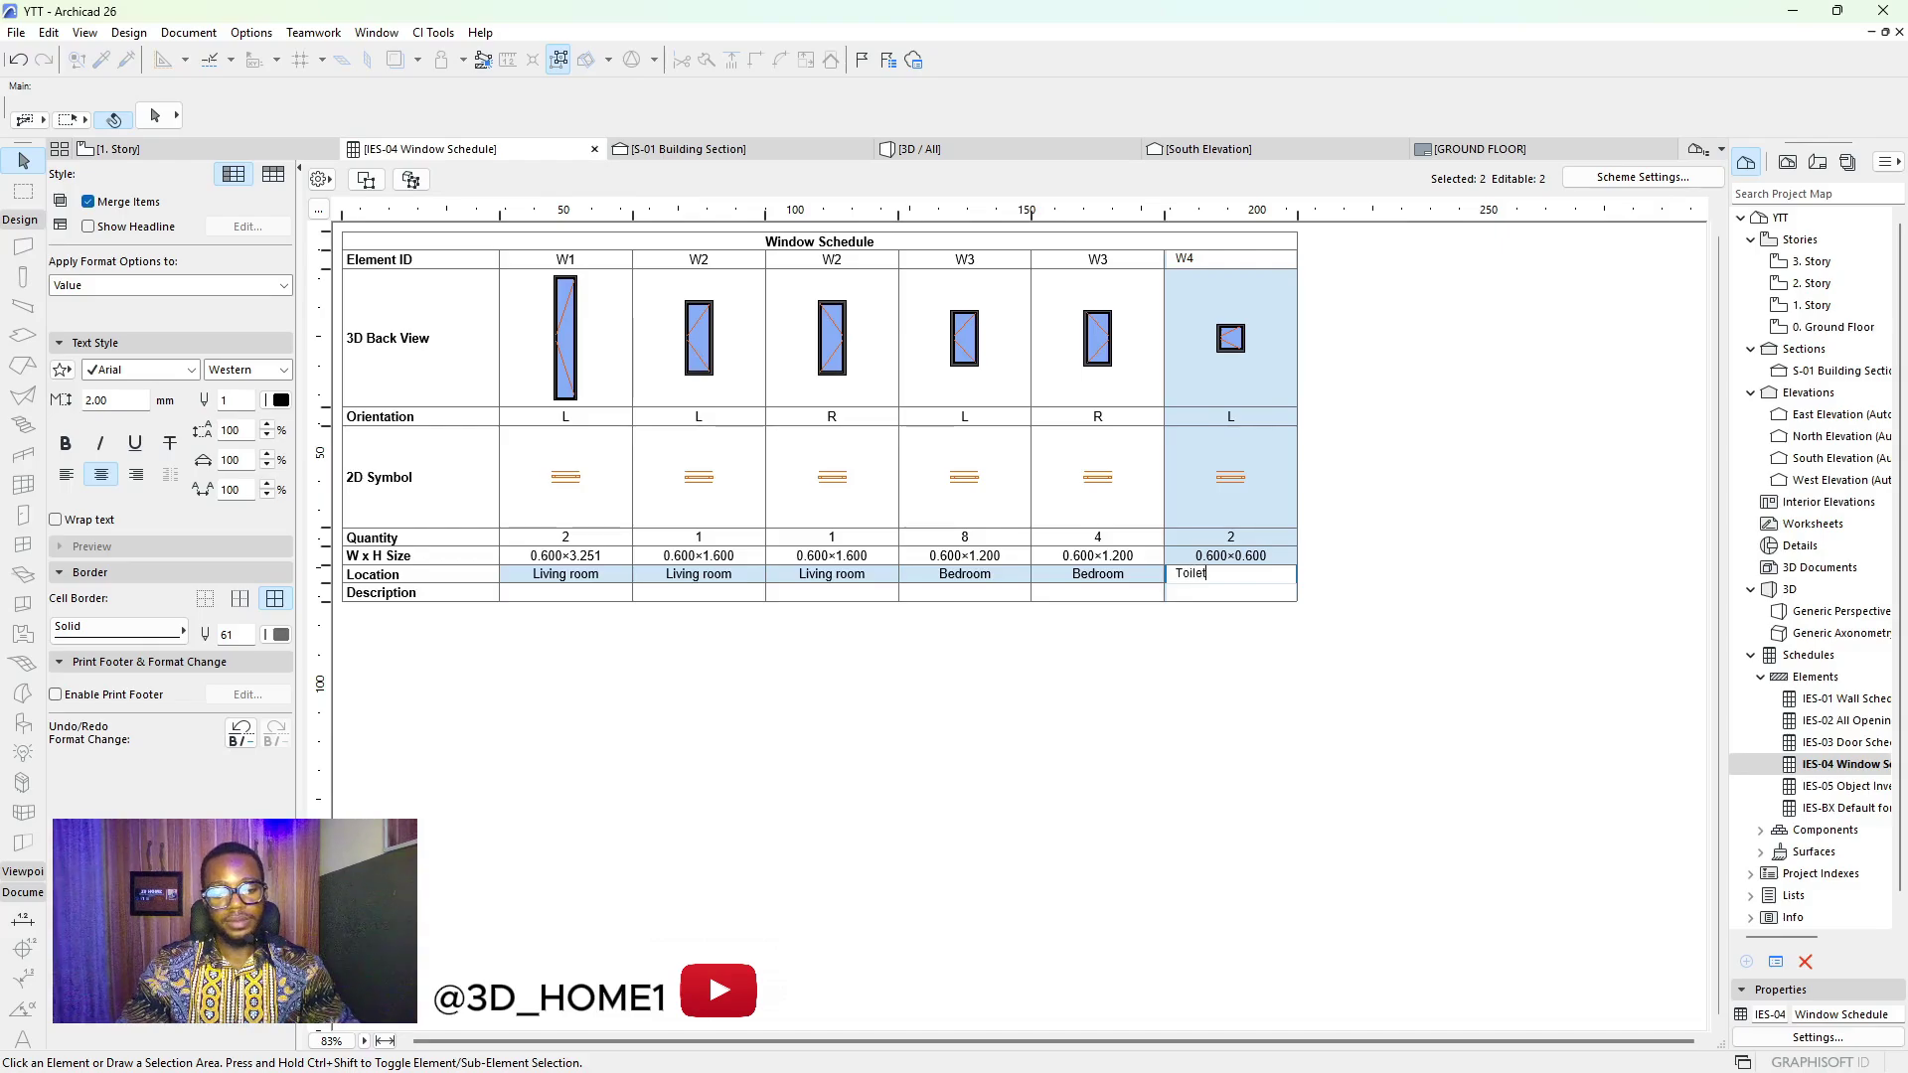
click(1226, 715)
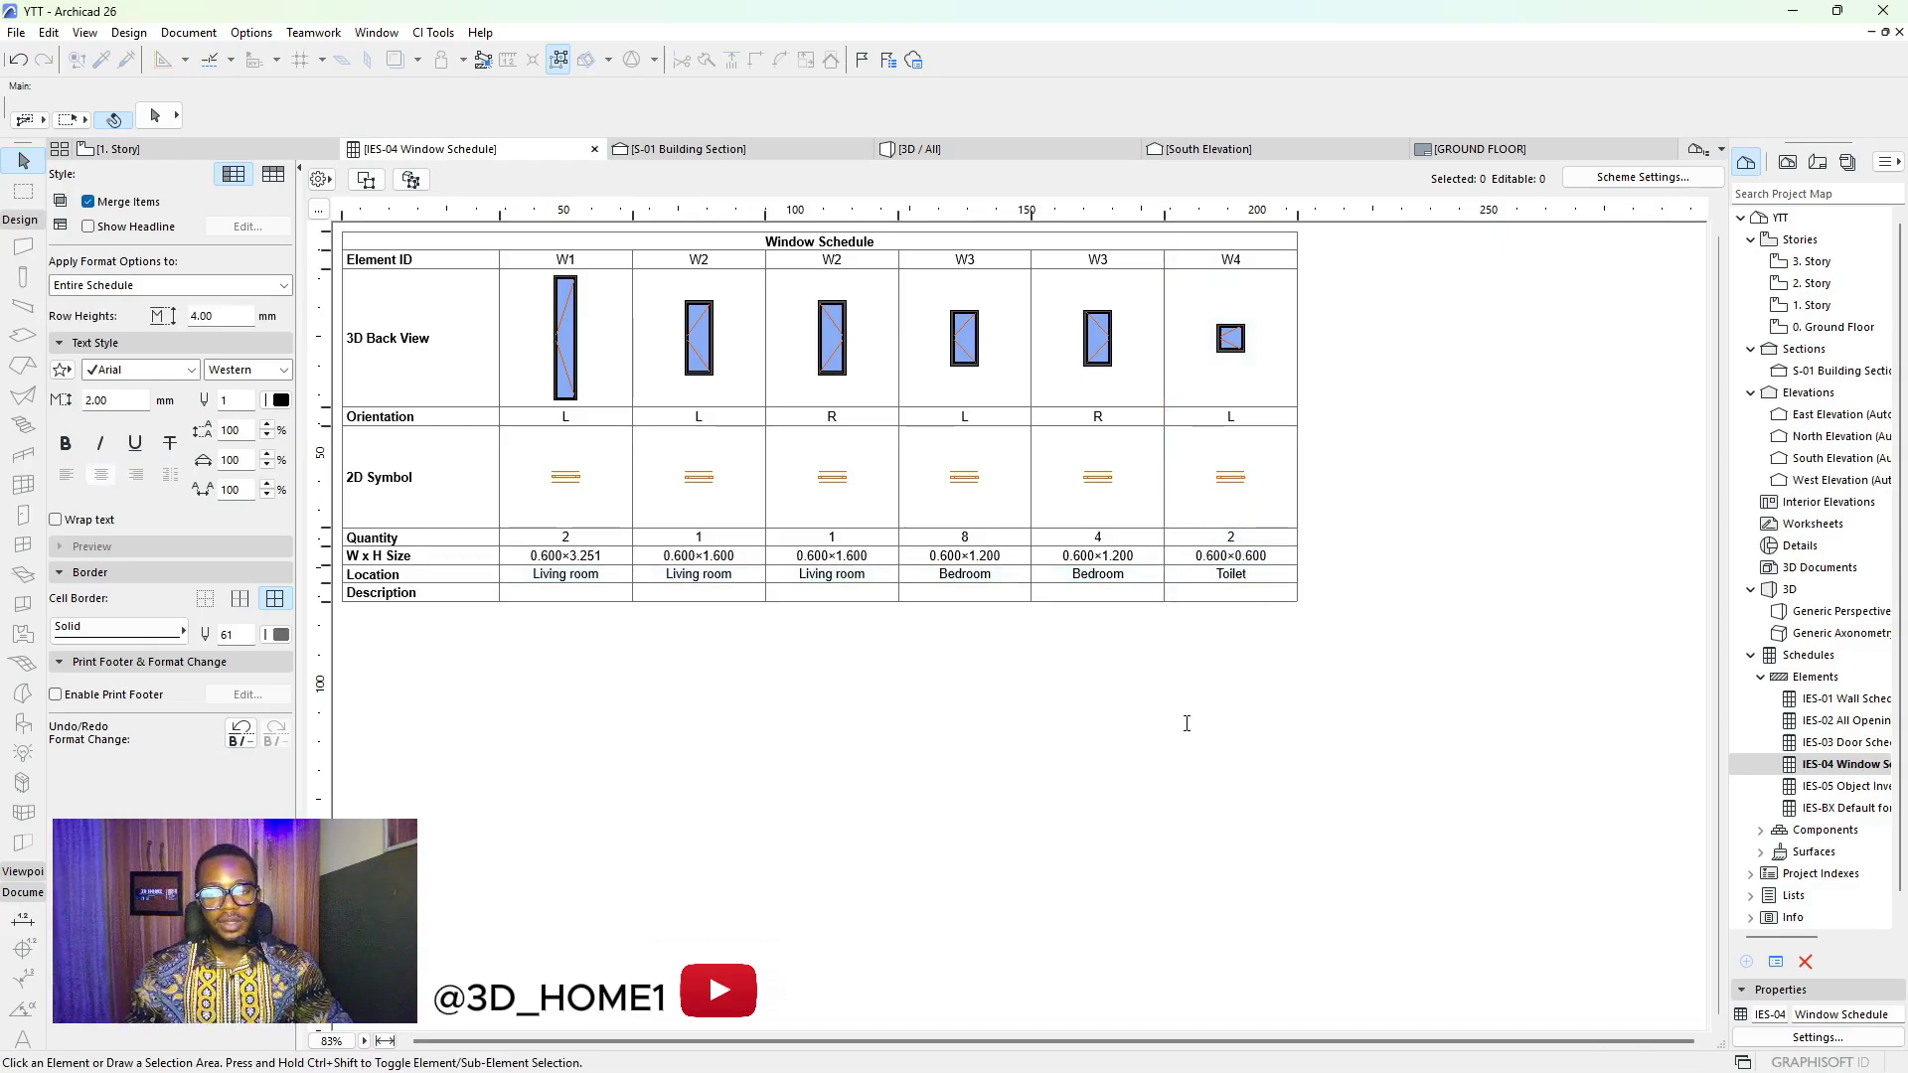
Try "Glass window" as the Description of the W1 window entry
click(519, 593)
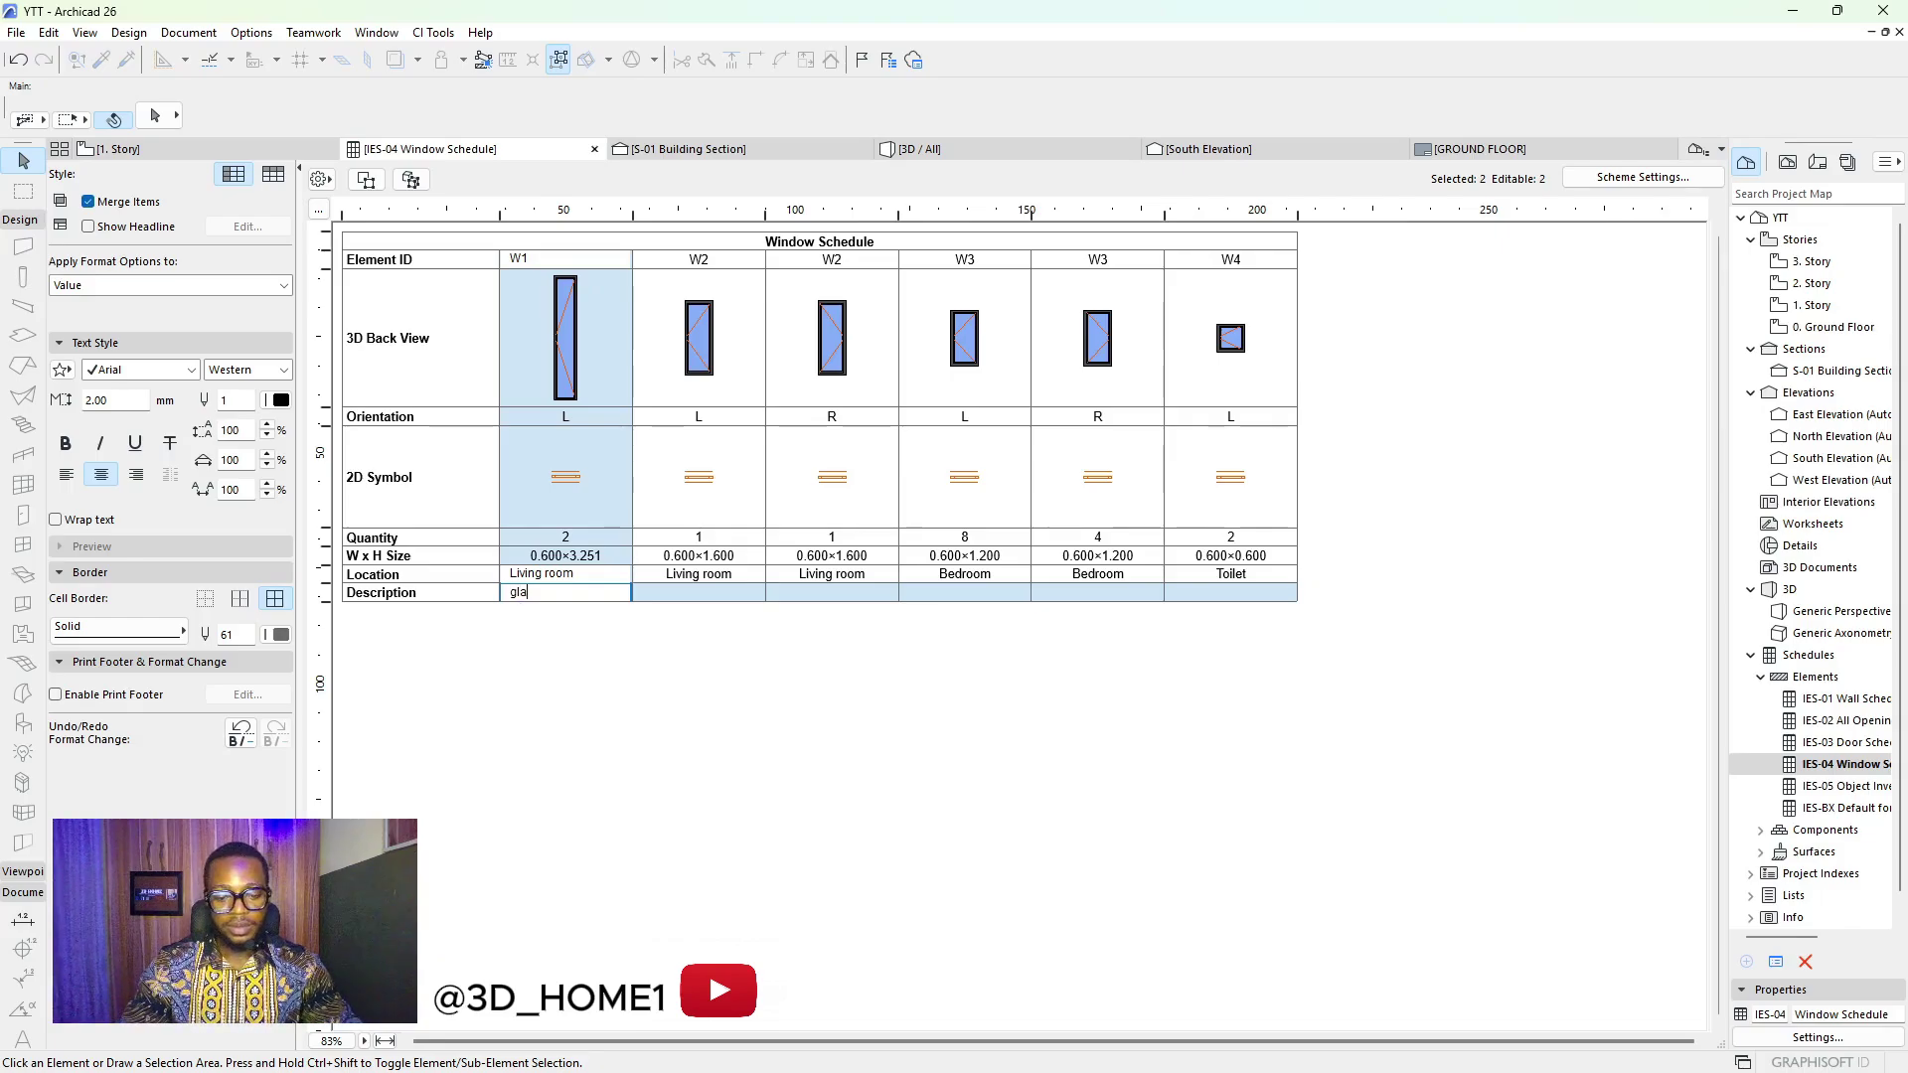
key(BackSpace)
key(BackSpace)
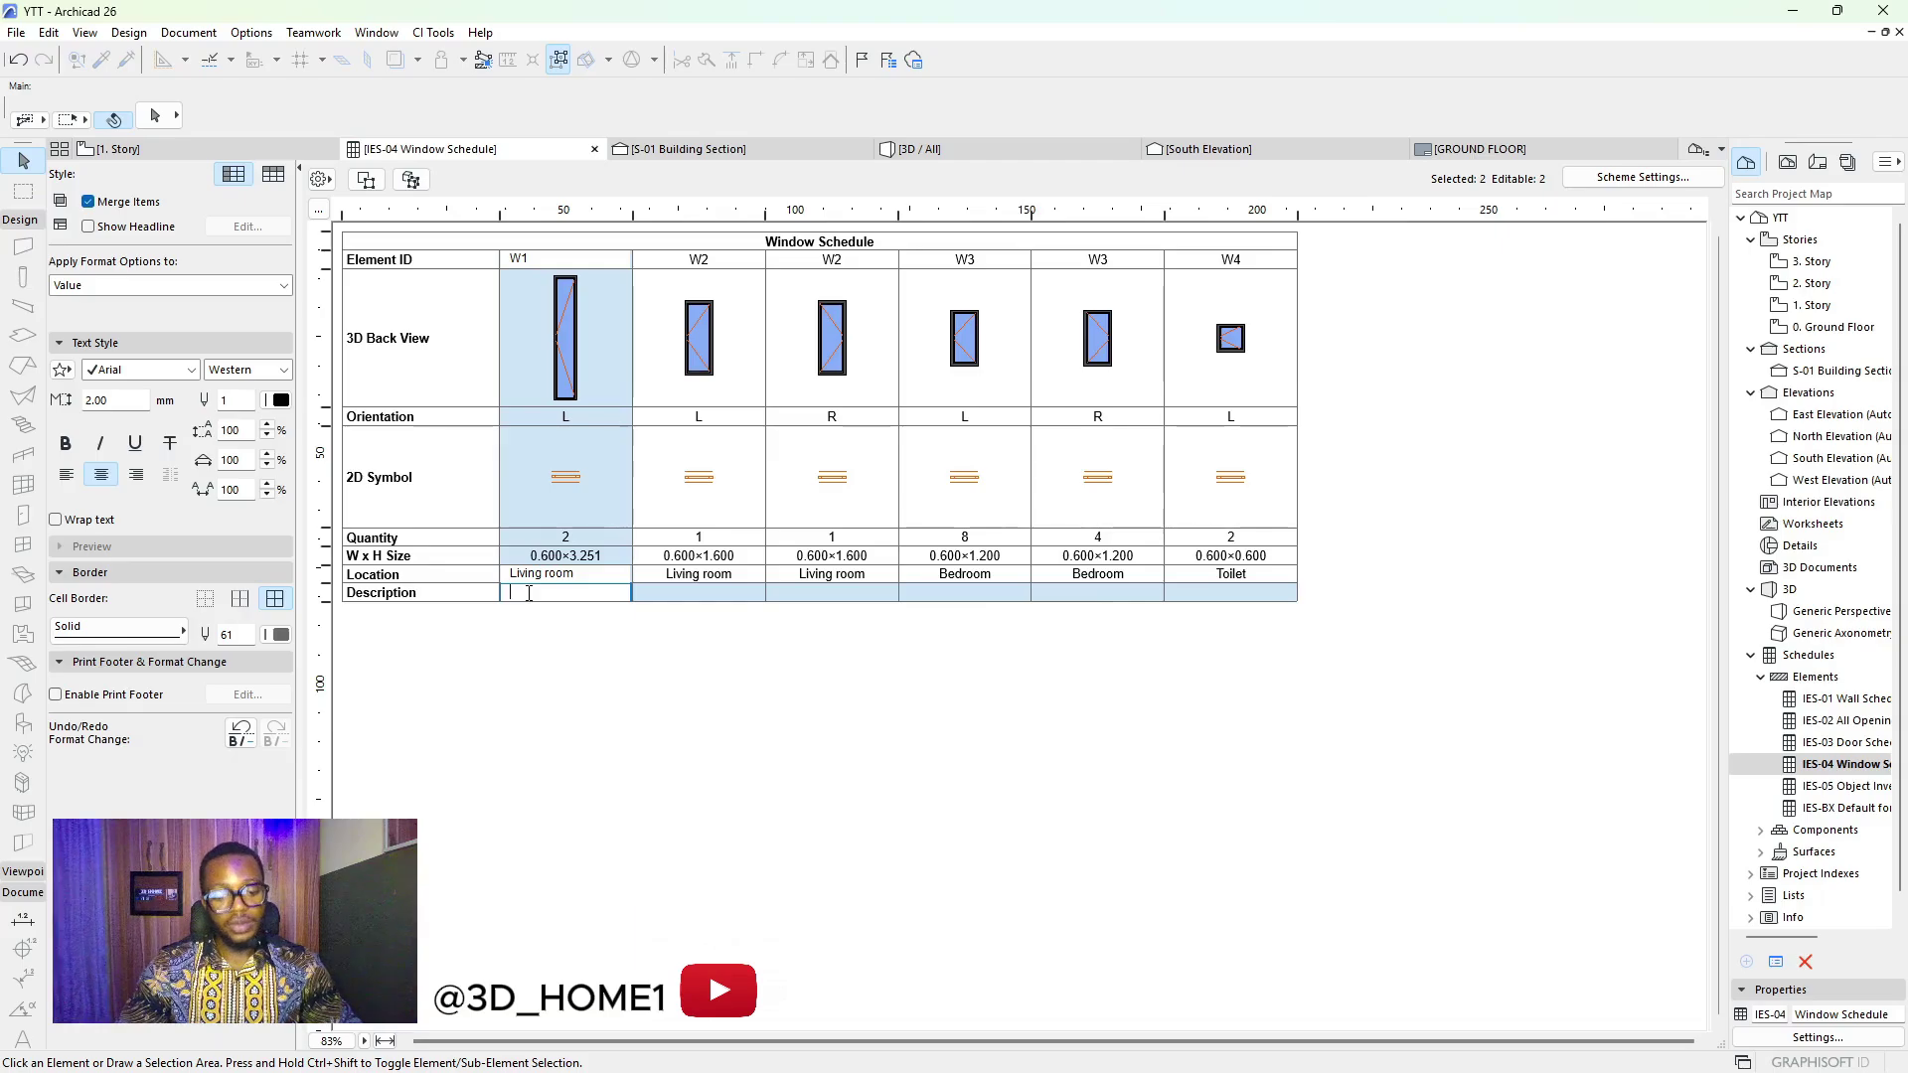
text(Glass)
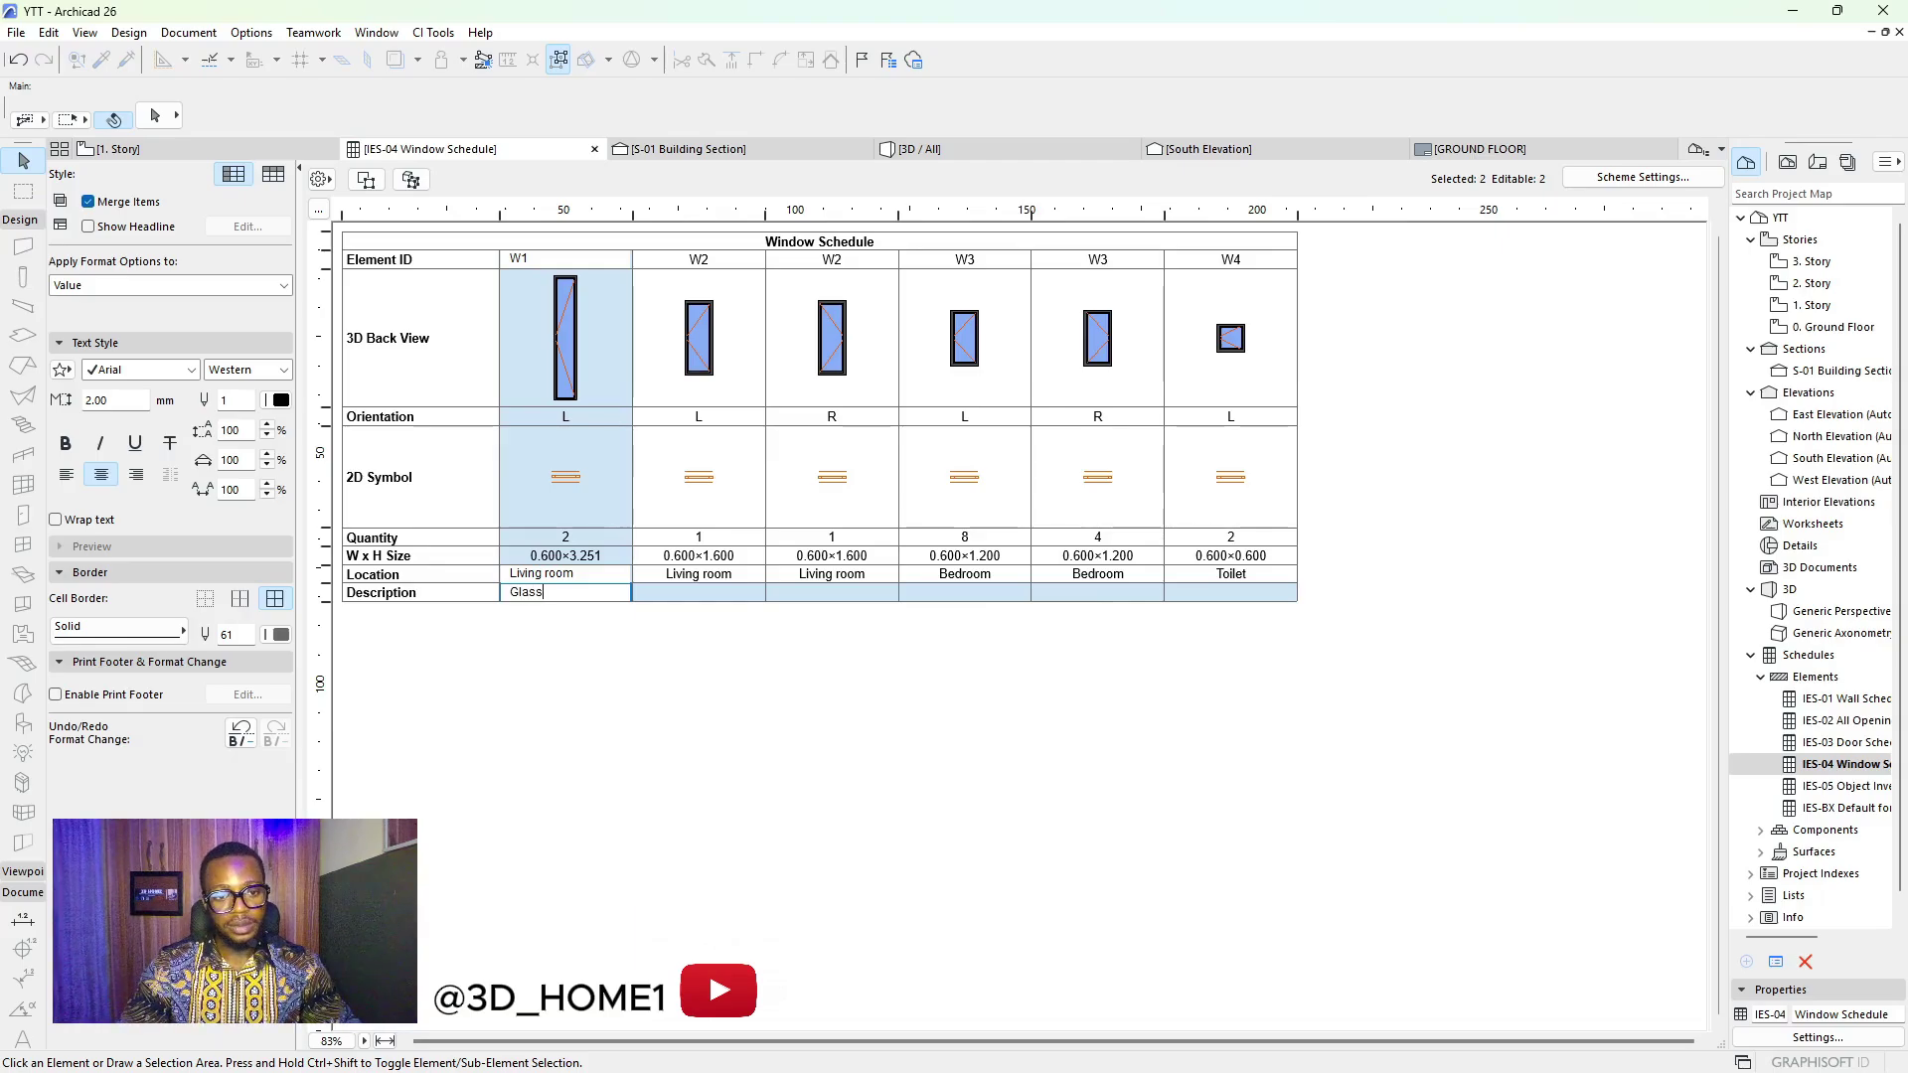
text( window)
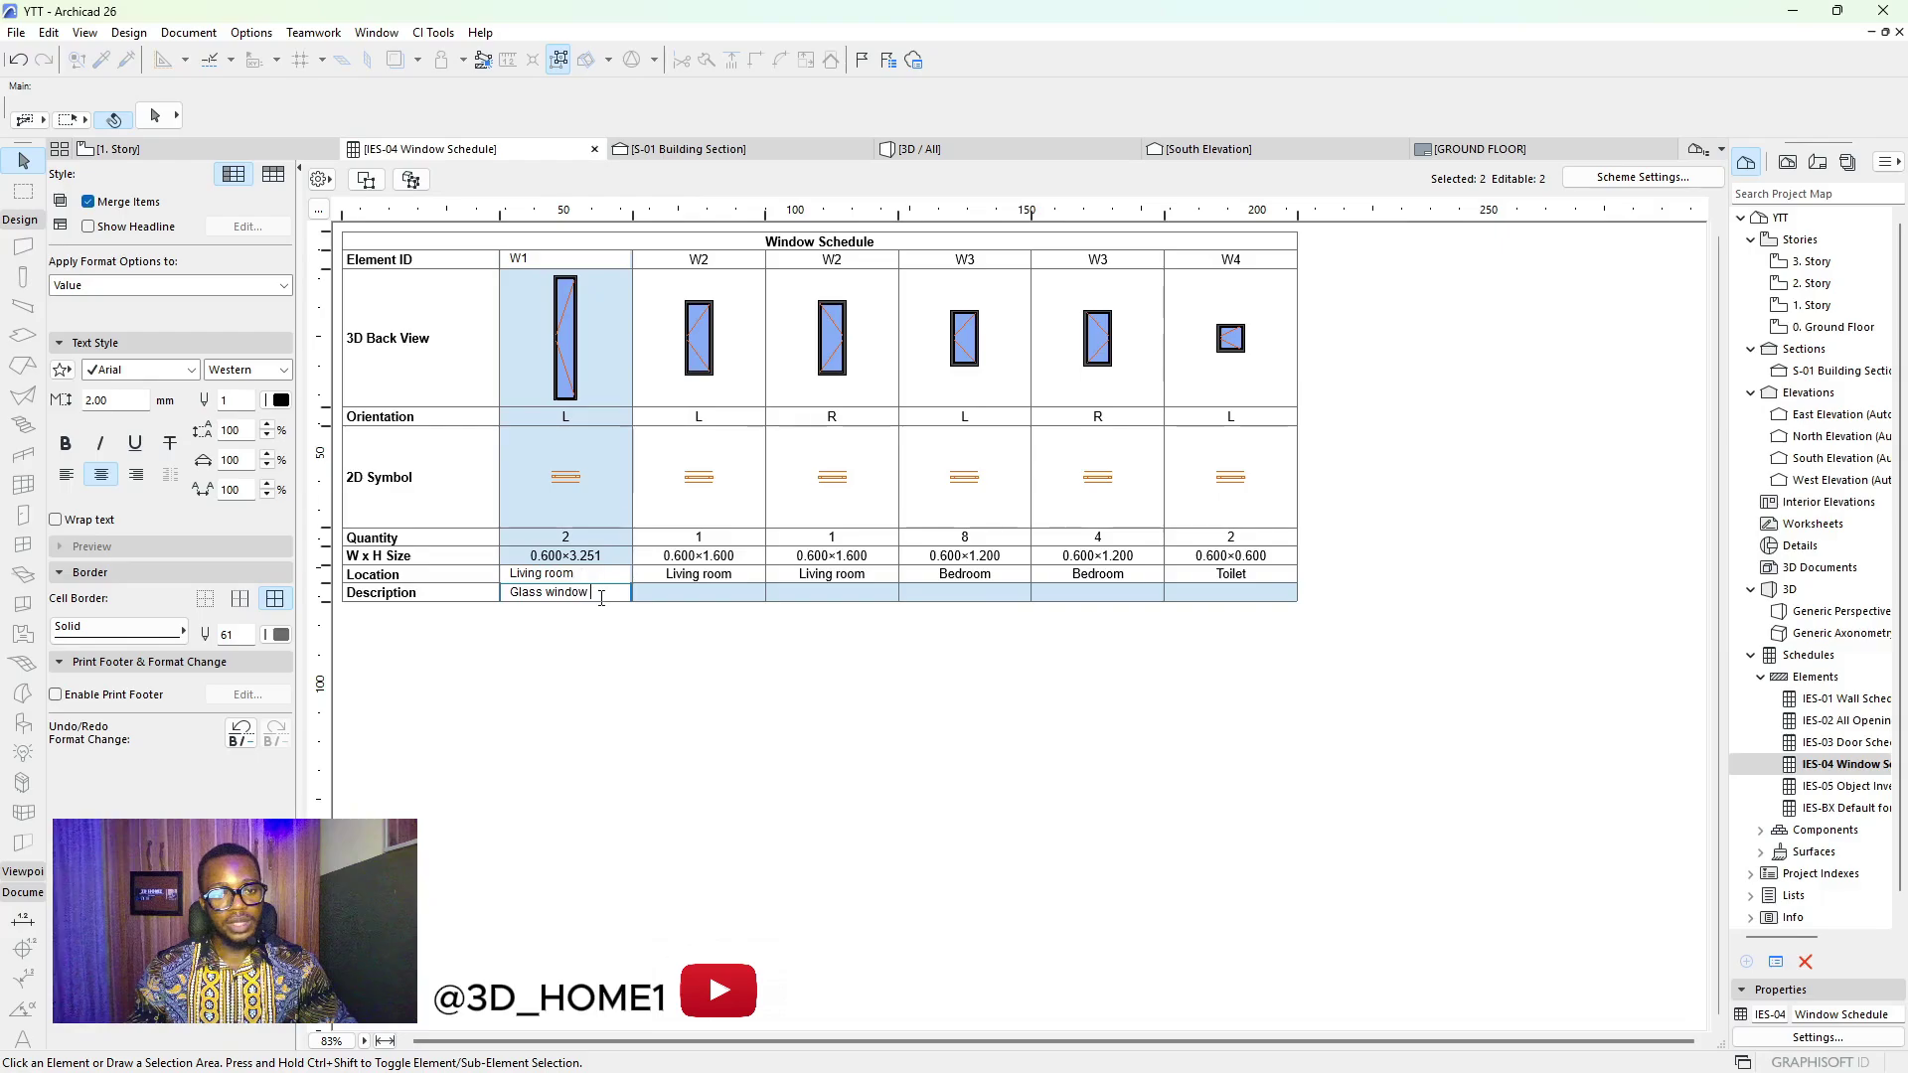
drag(593, 594, 510, 593)
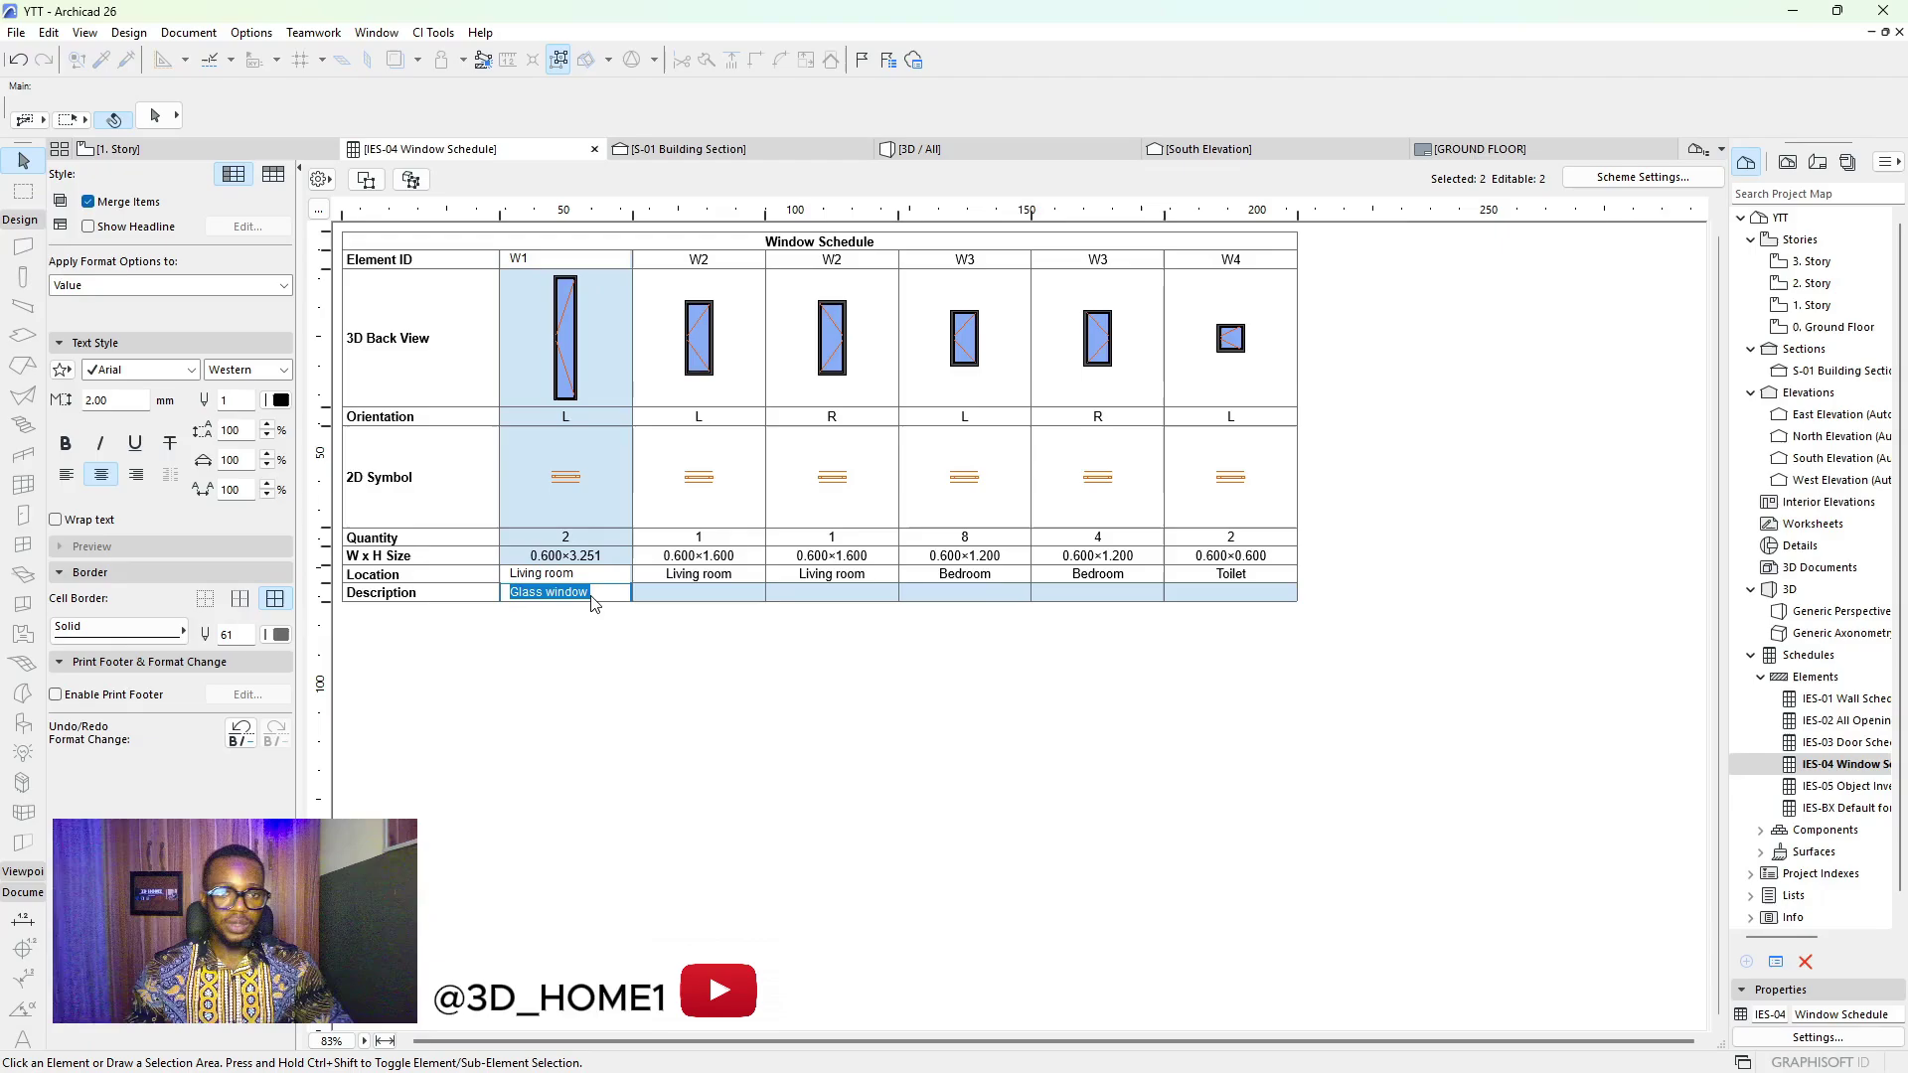
key(BackSpace)
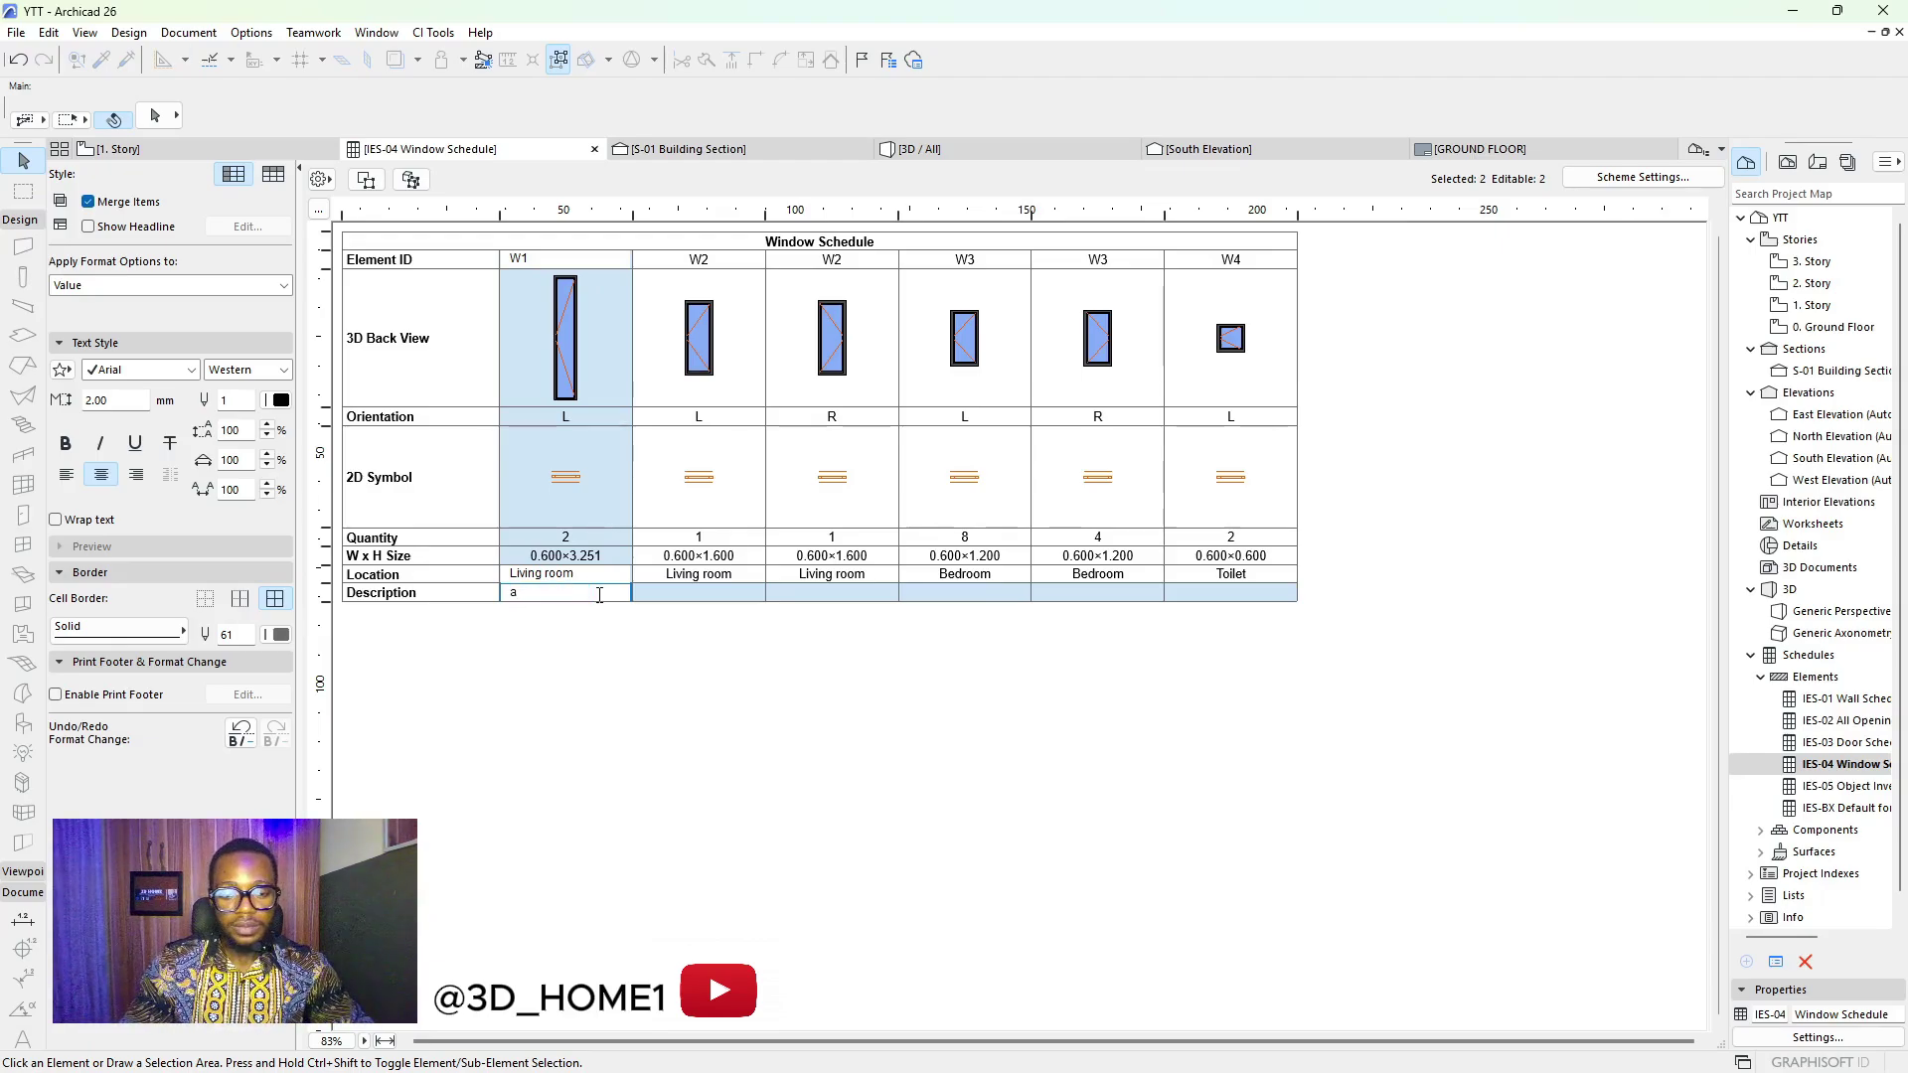
Enter "Aluminum casement glass window" as the Description of the W1 window entry
text(a)
key(BackSpace)
text(A)
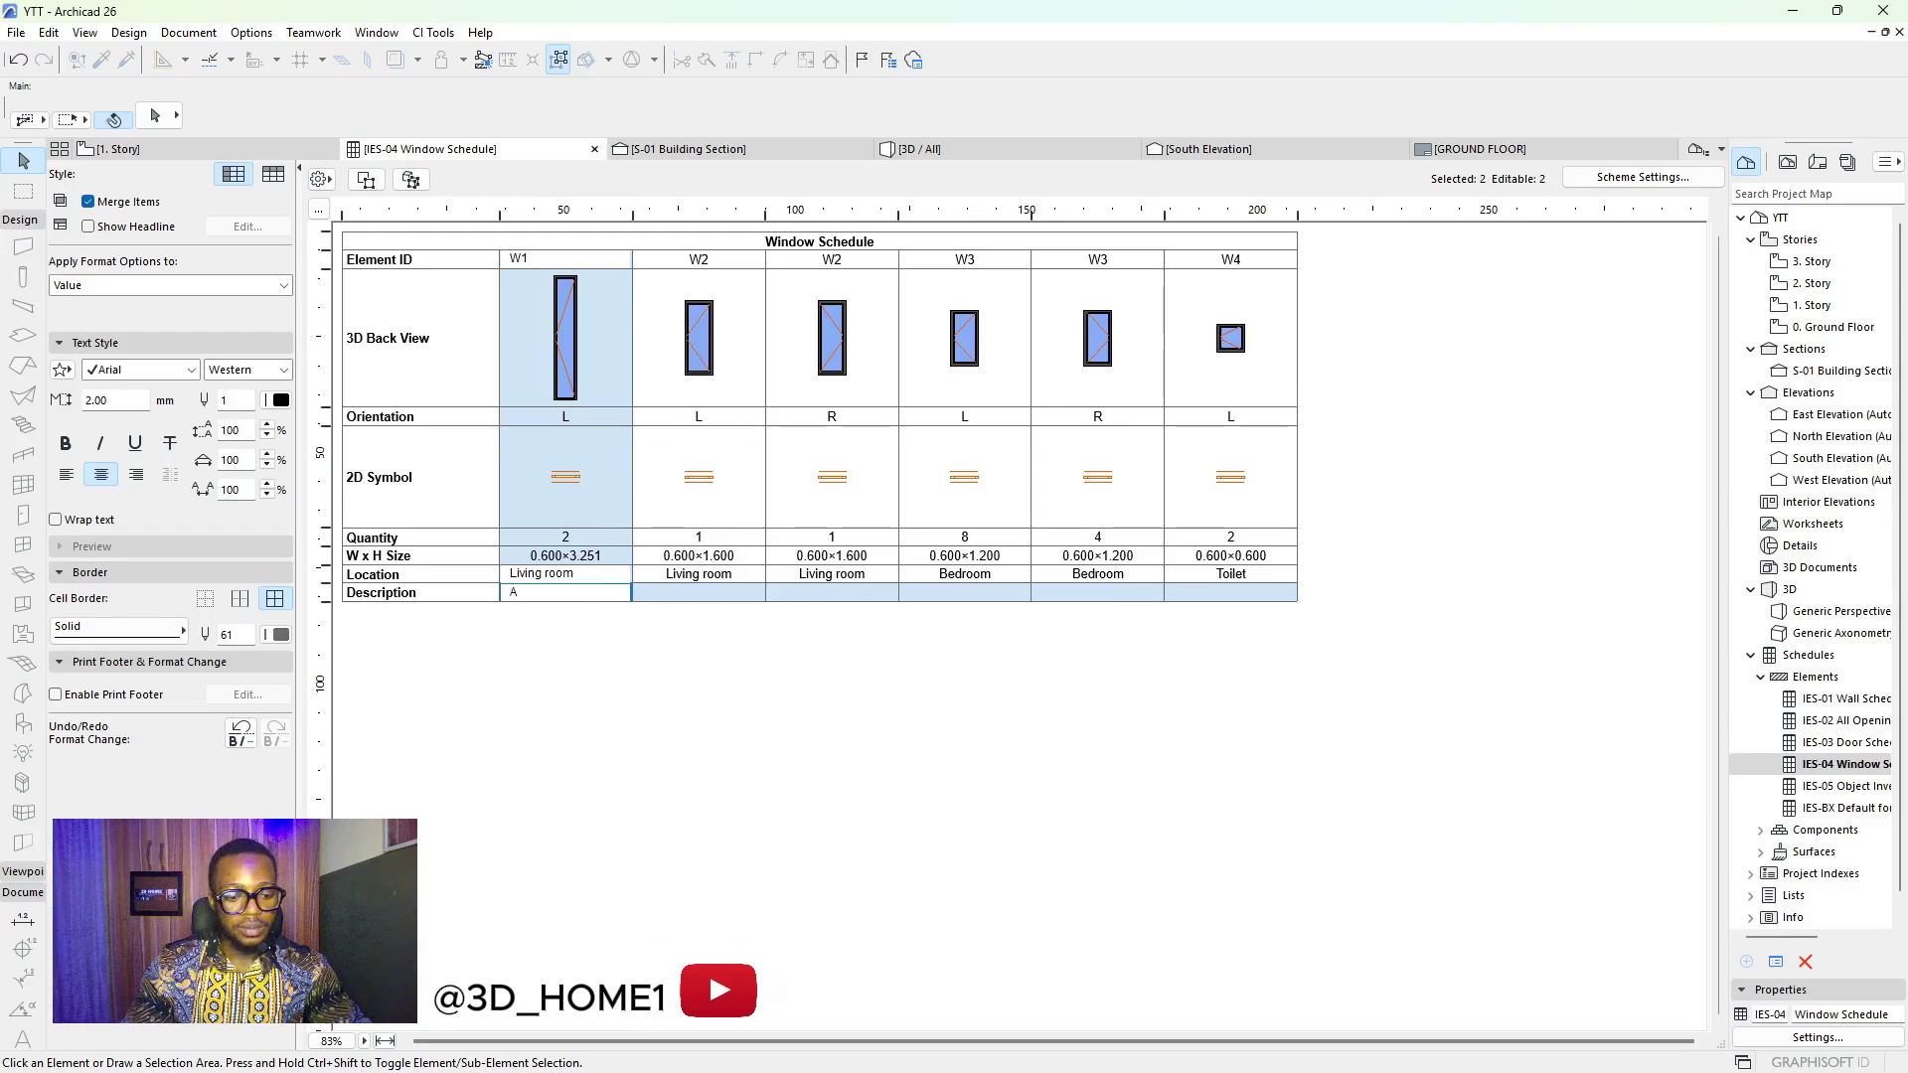
text(lumi)
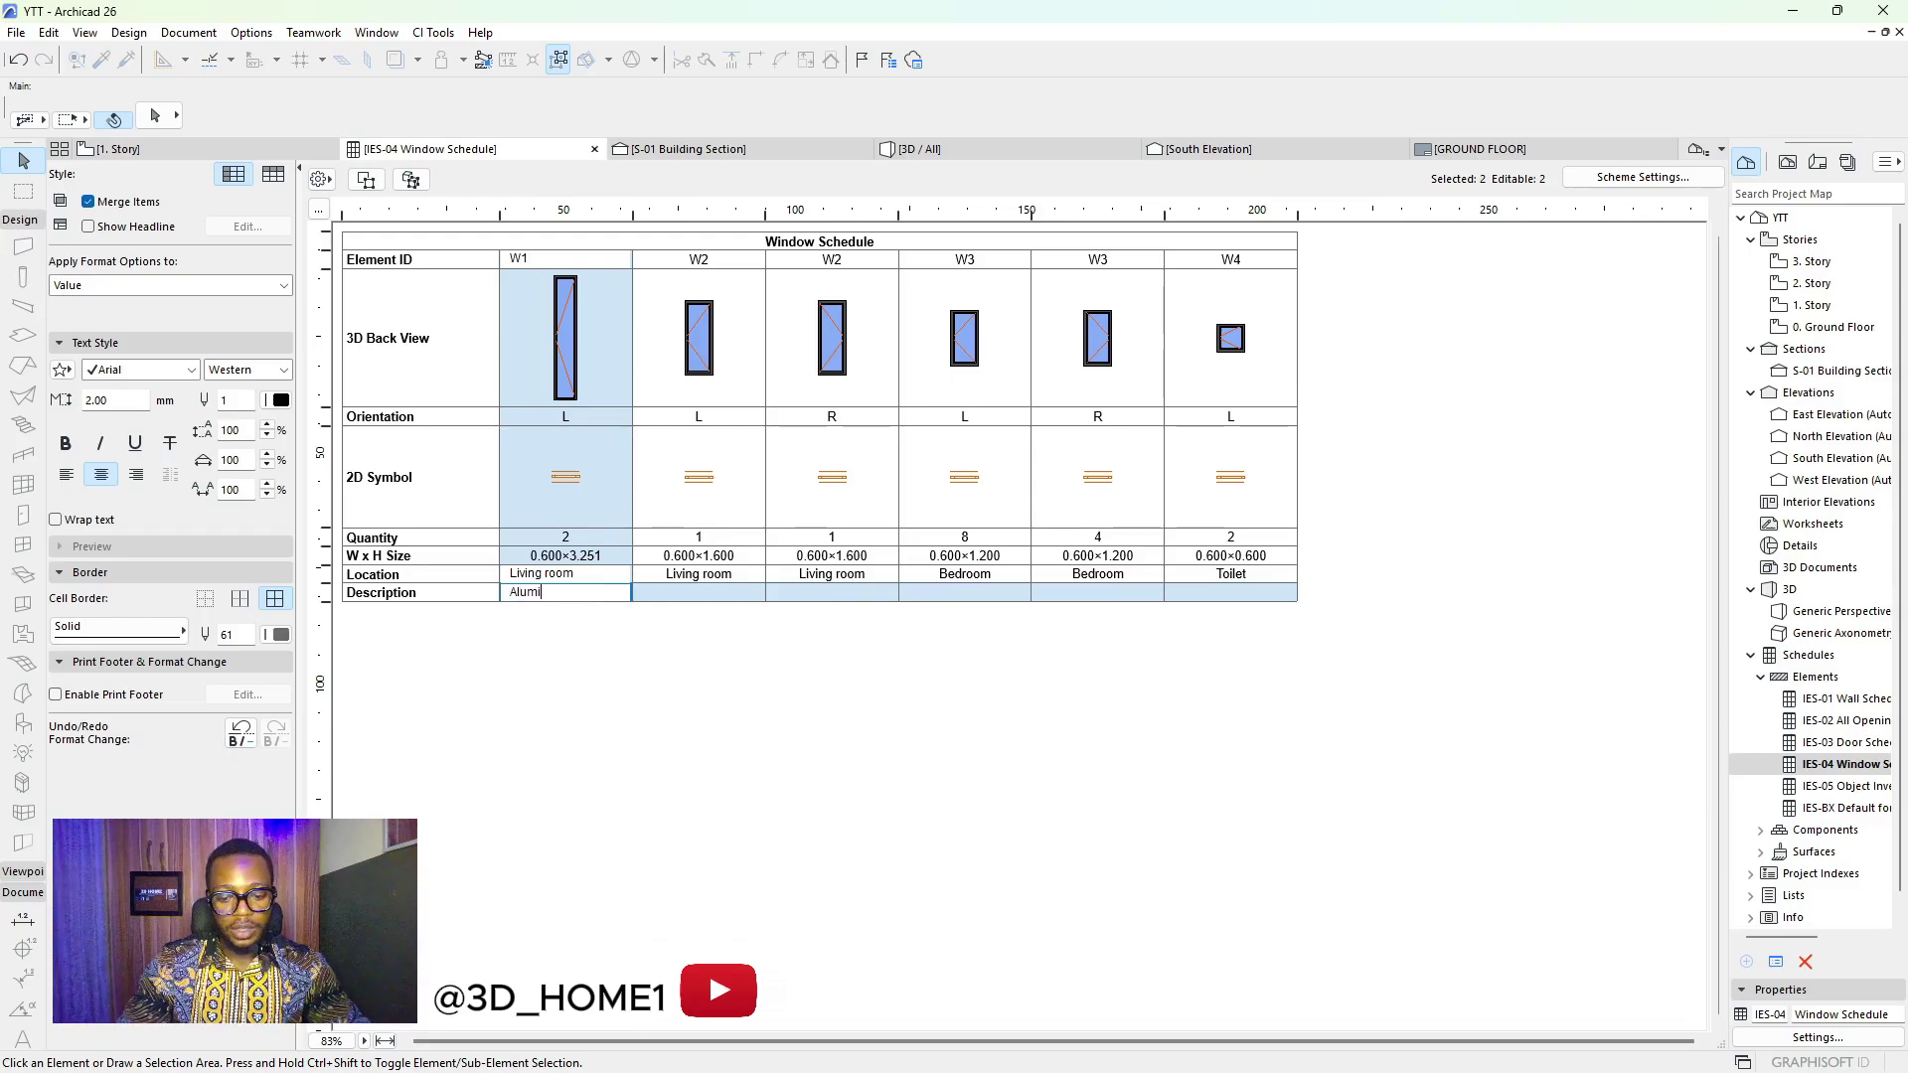
text(num )
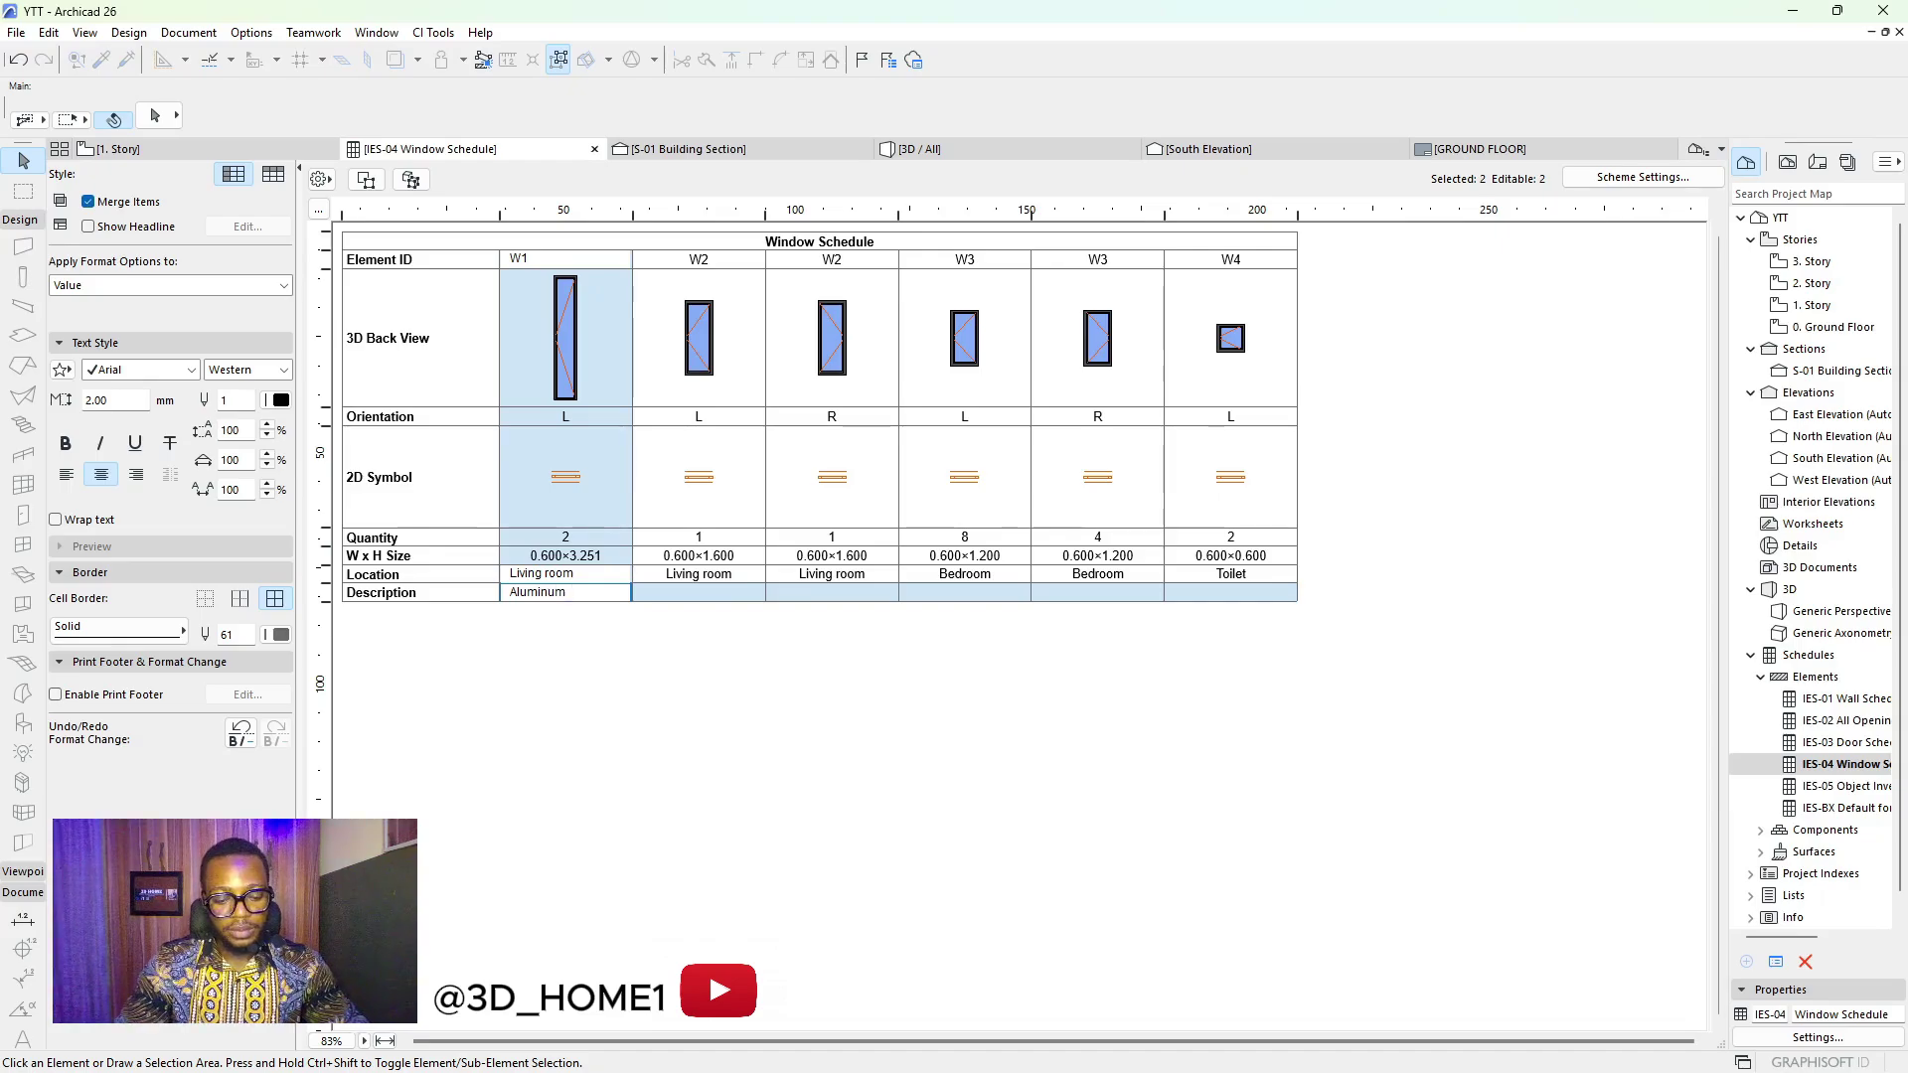
text(casement)
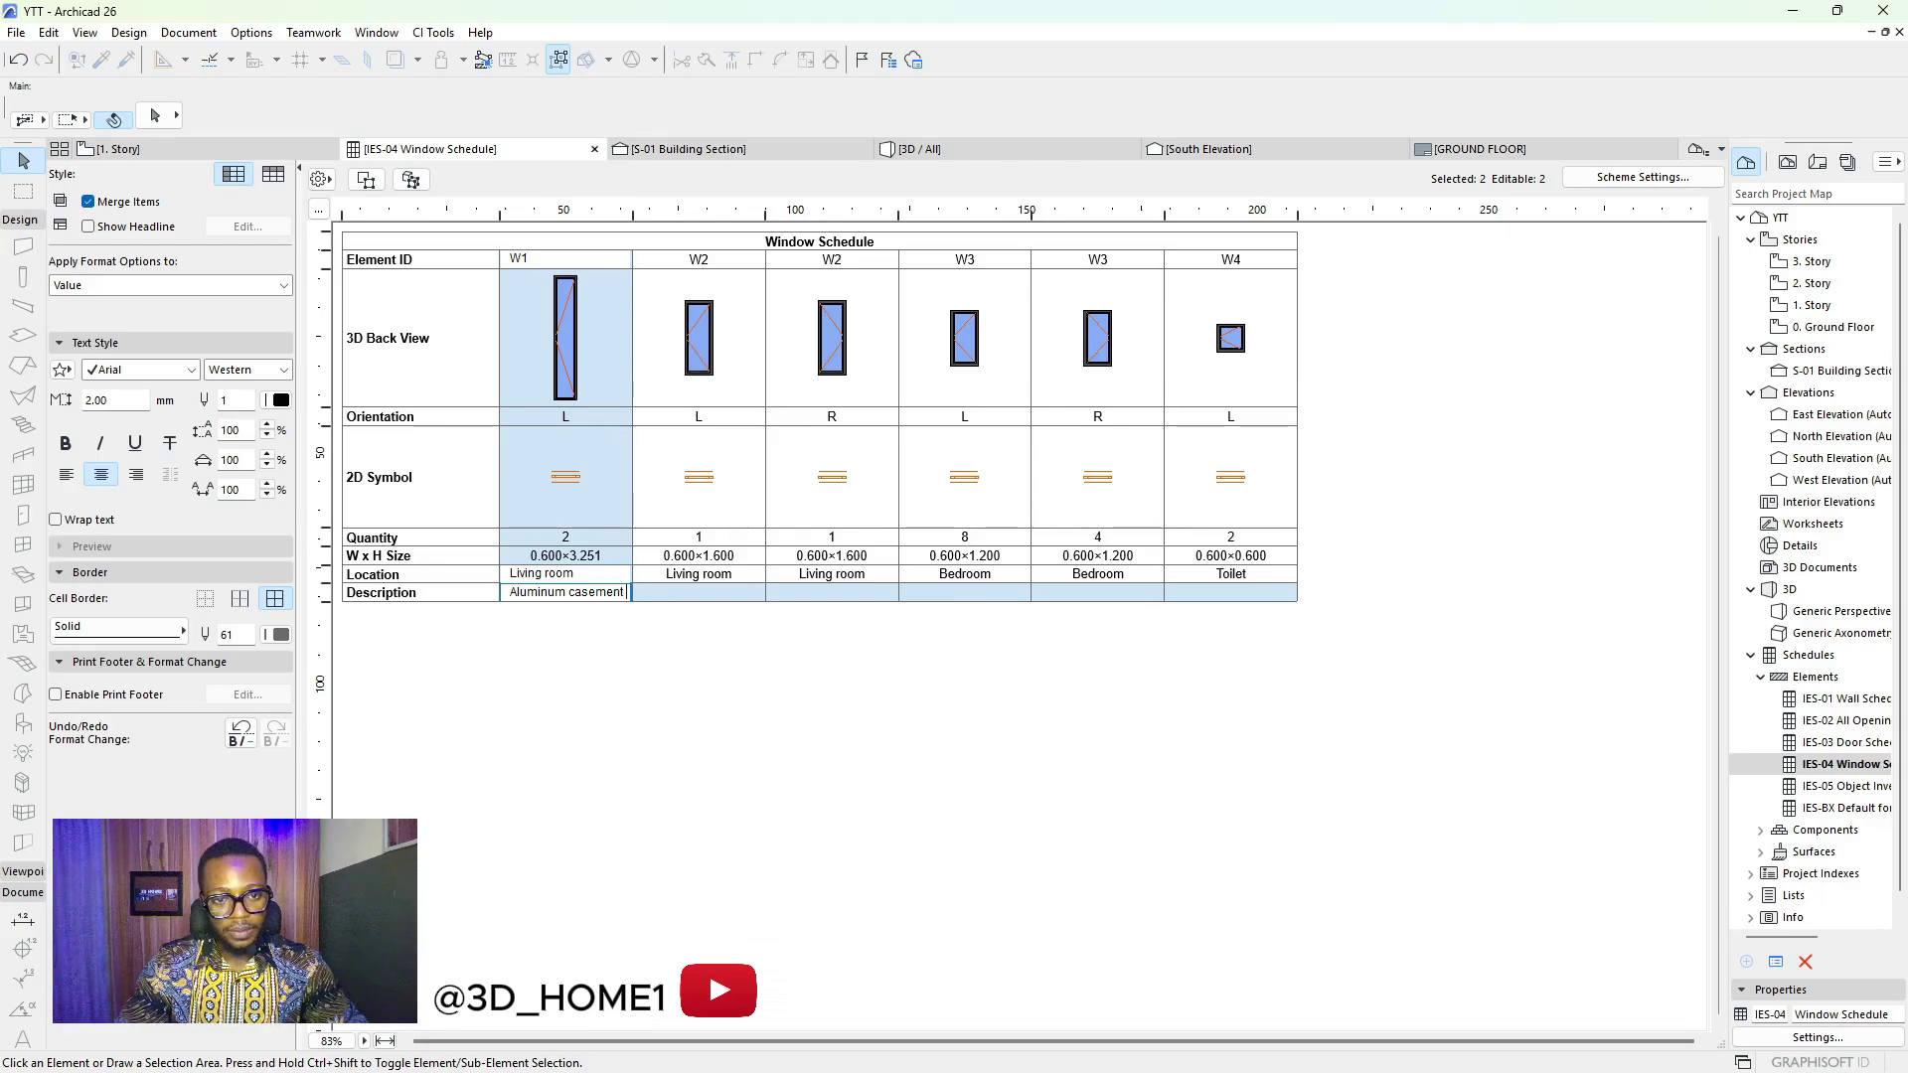
text( glass)
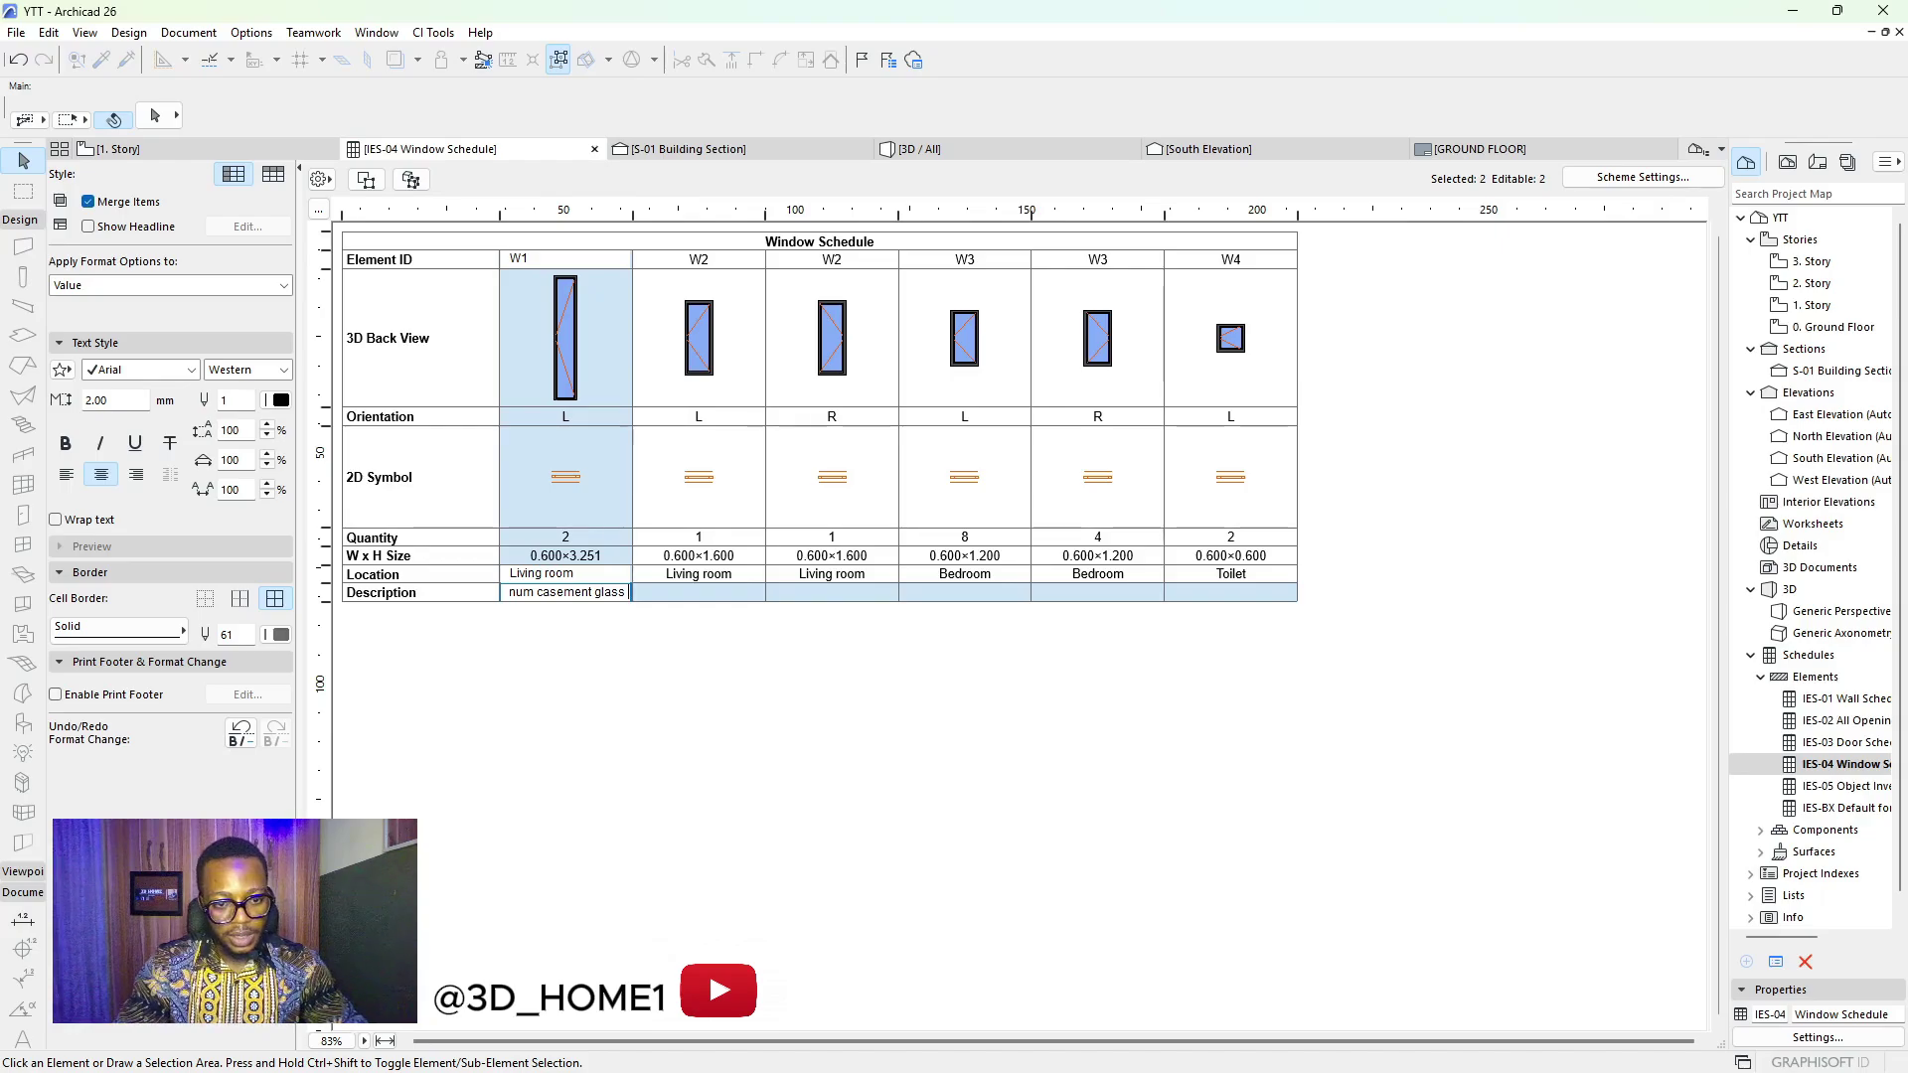
text( win)
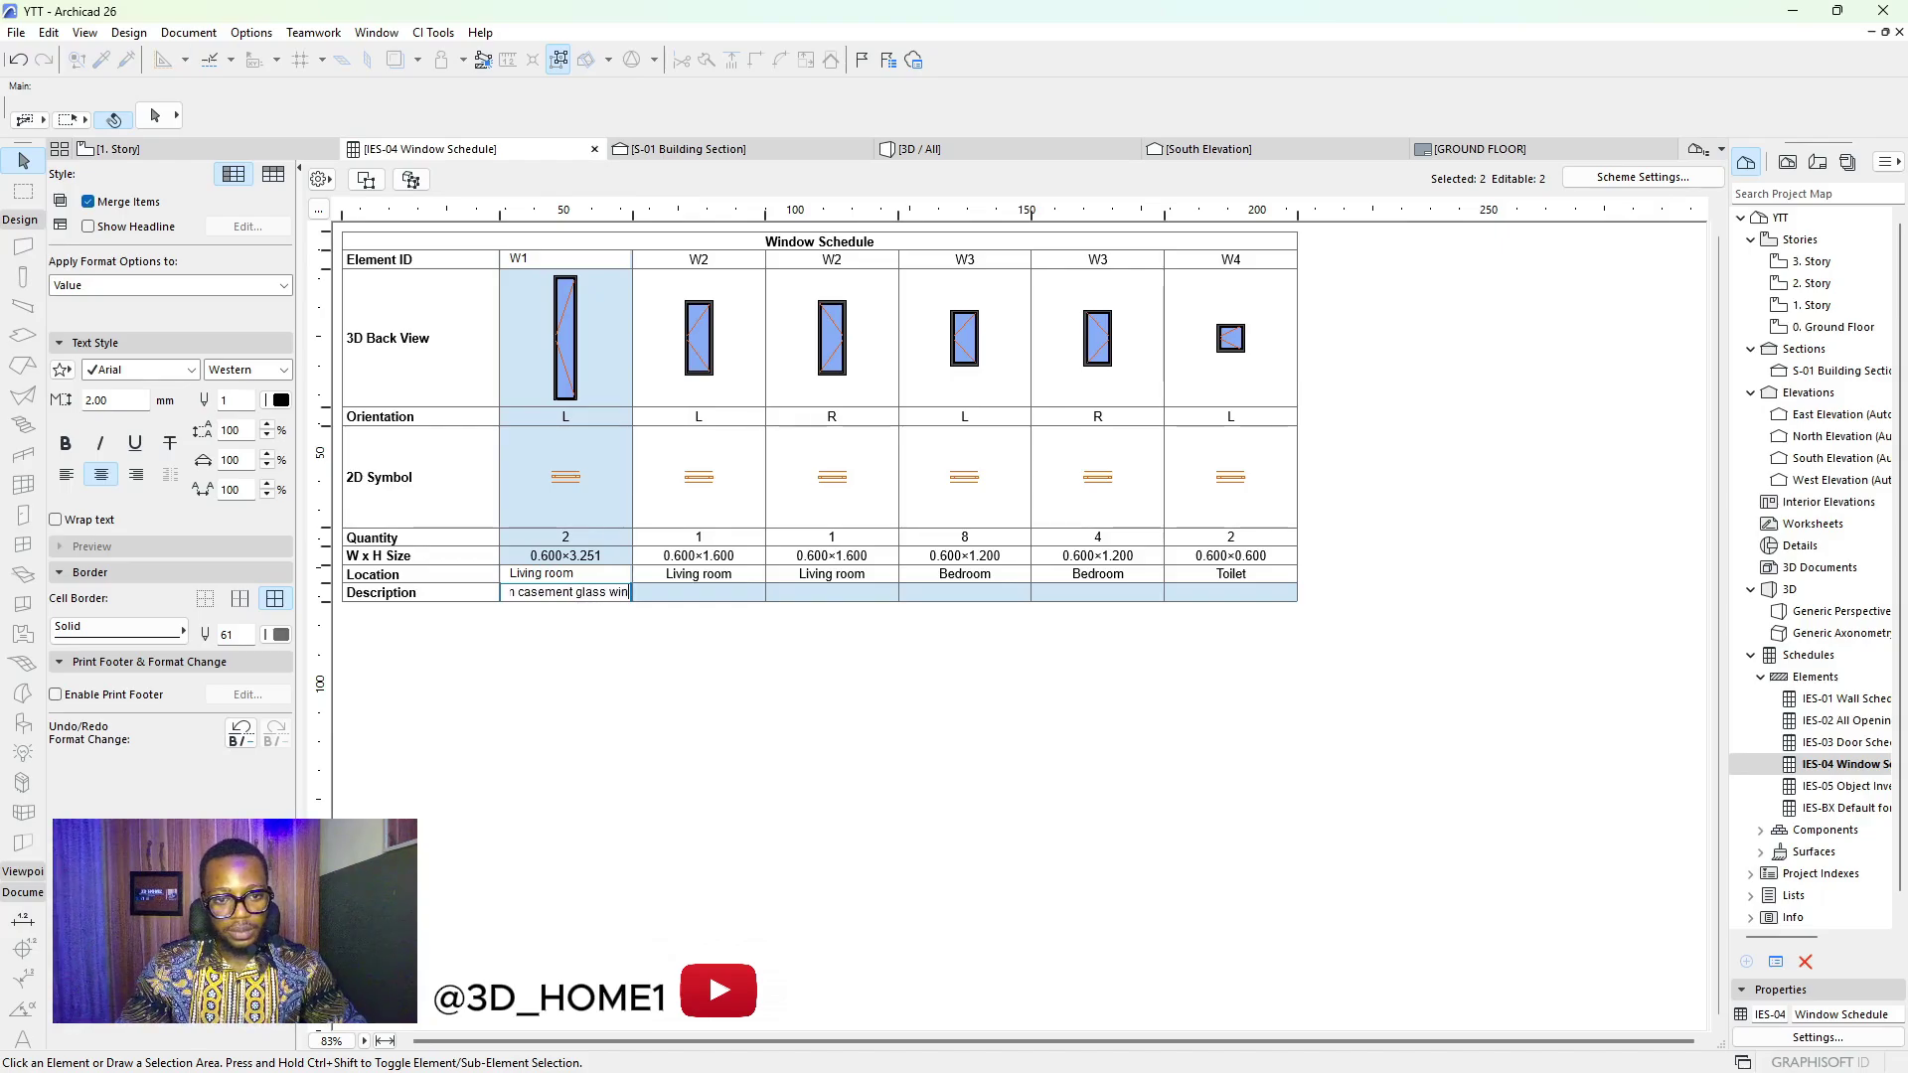
text(dow)
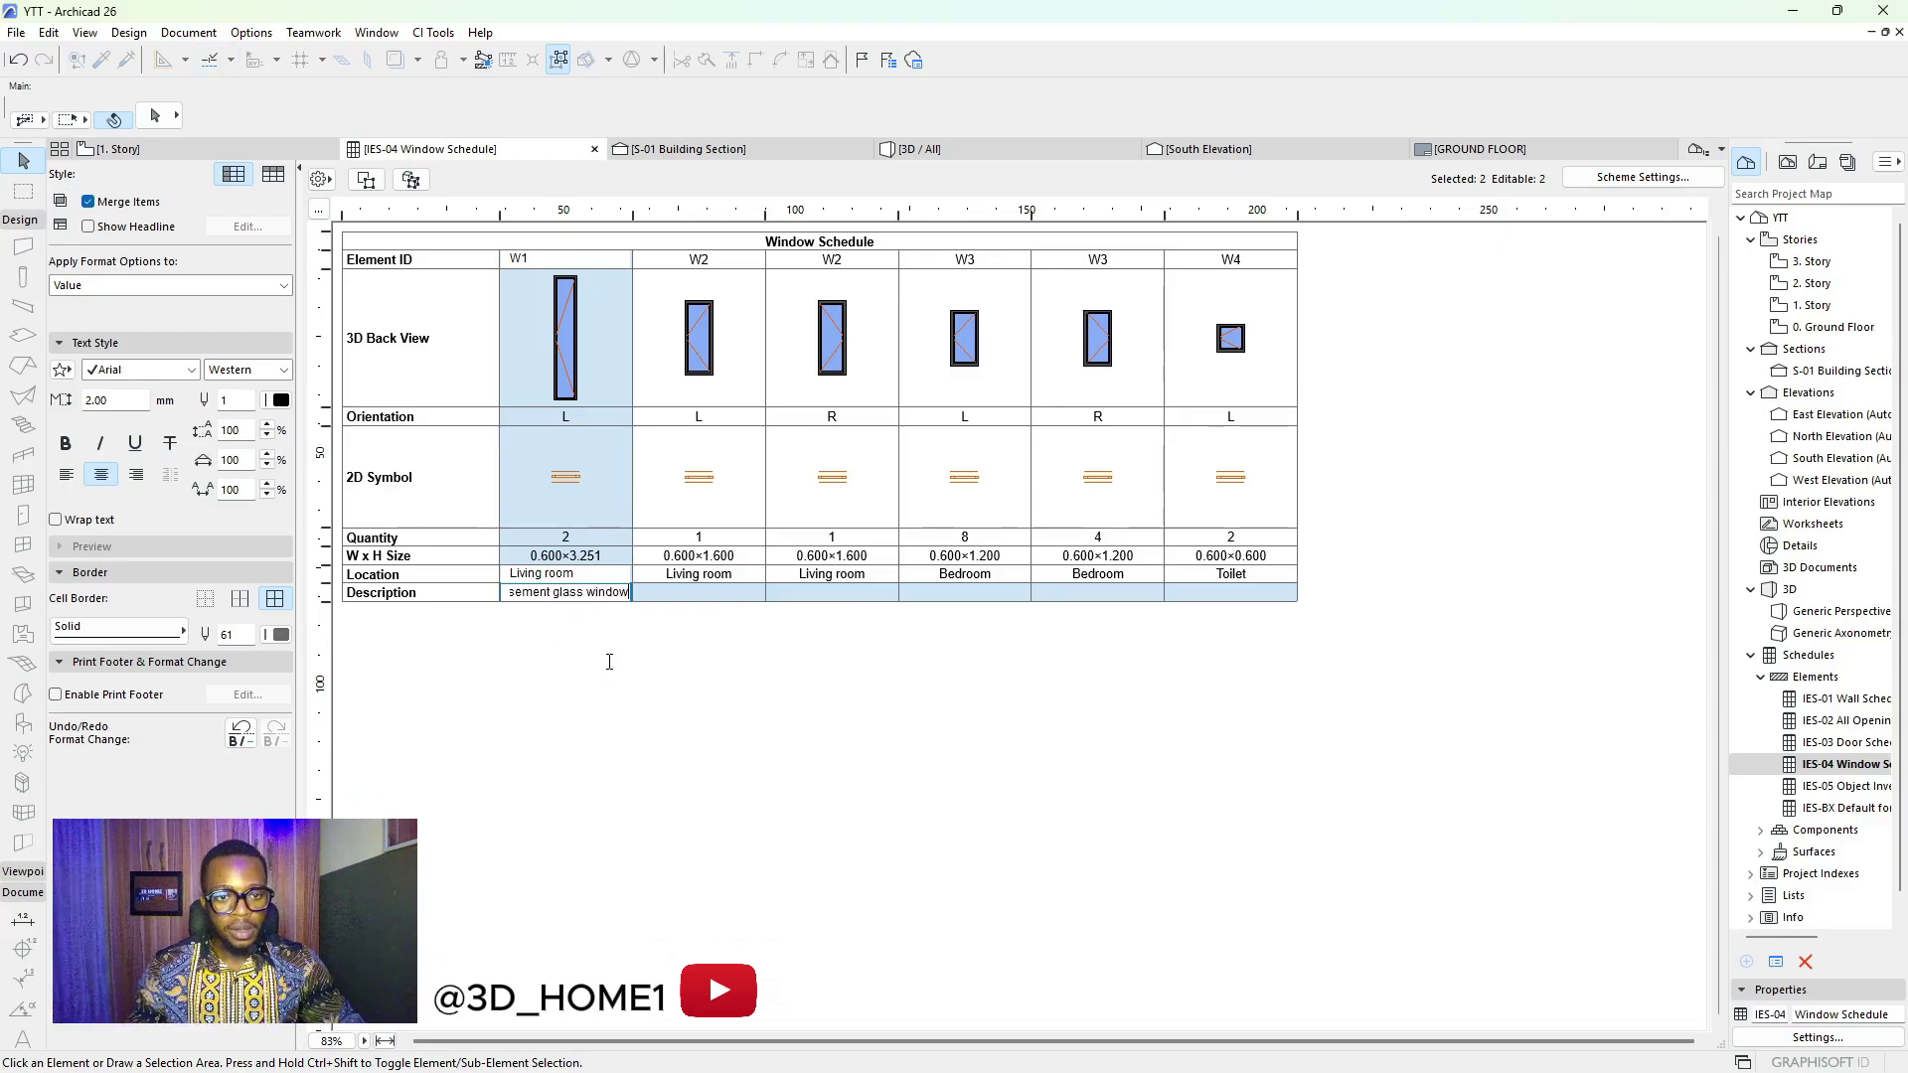
Copy the W1 Description "Aluminum casement glass window" into both W2 entries, L and R orientation
click(609, 662)
click(618, 594)
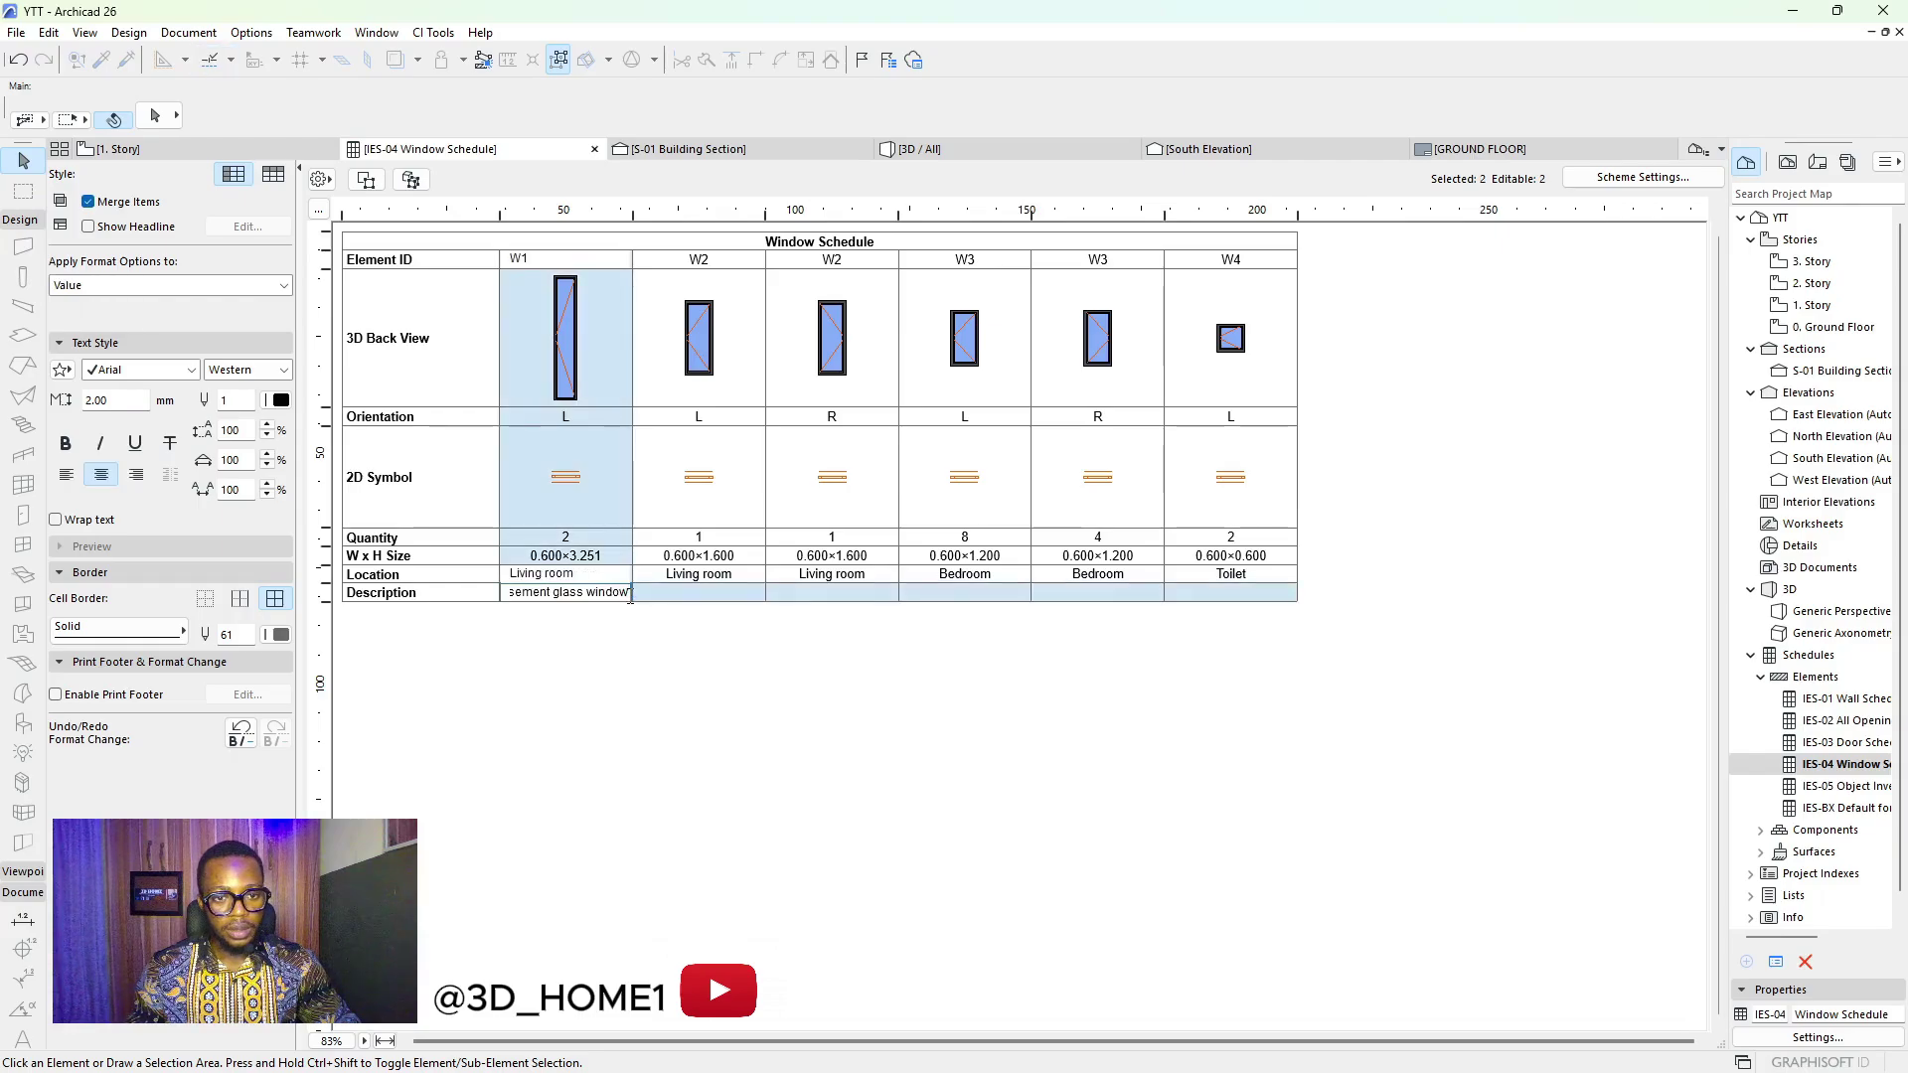
drag(629, 593, 449, 591)
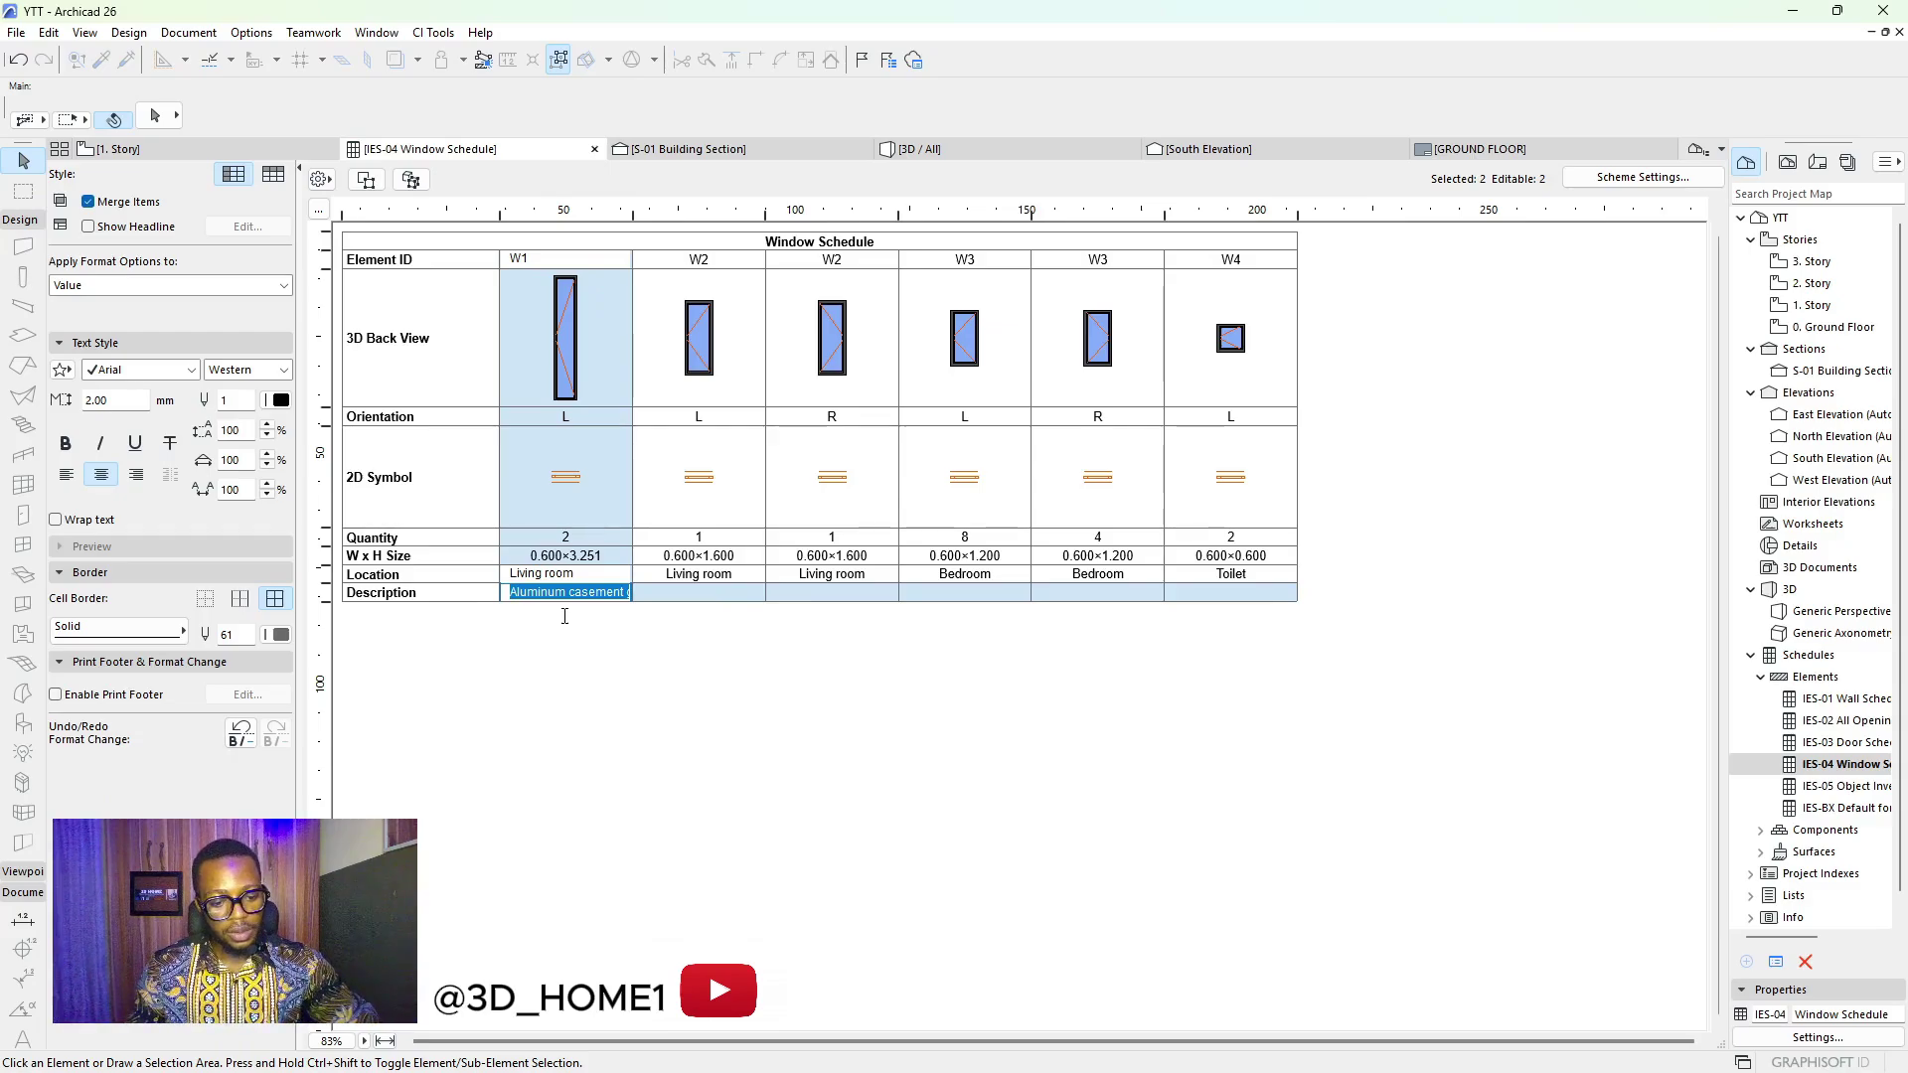
click(671, 594)
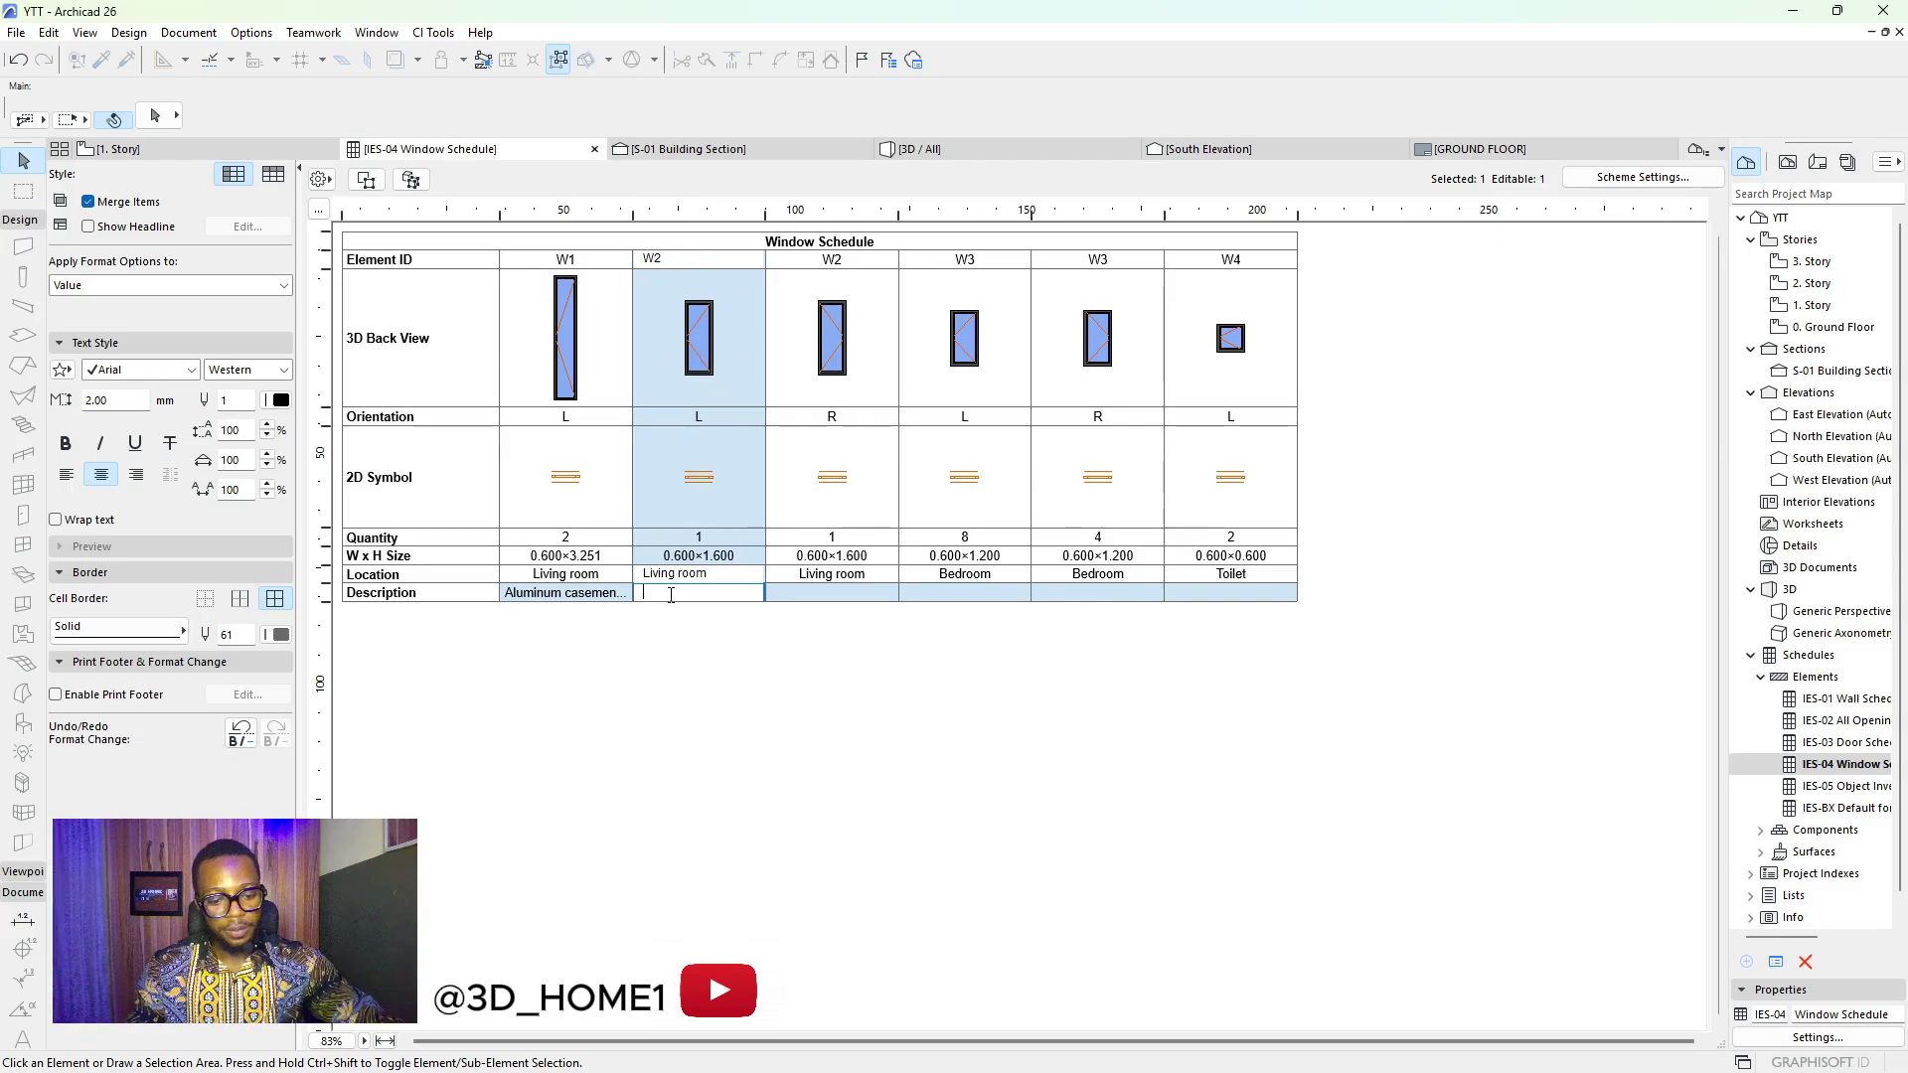
key(ctrl+v)
click(779, 595)
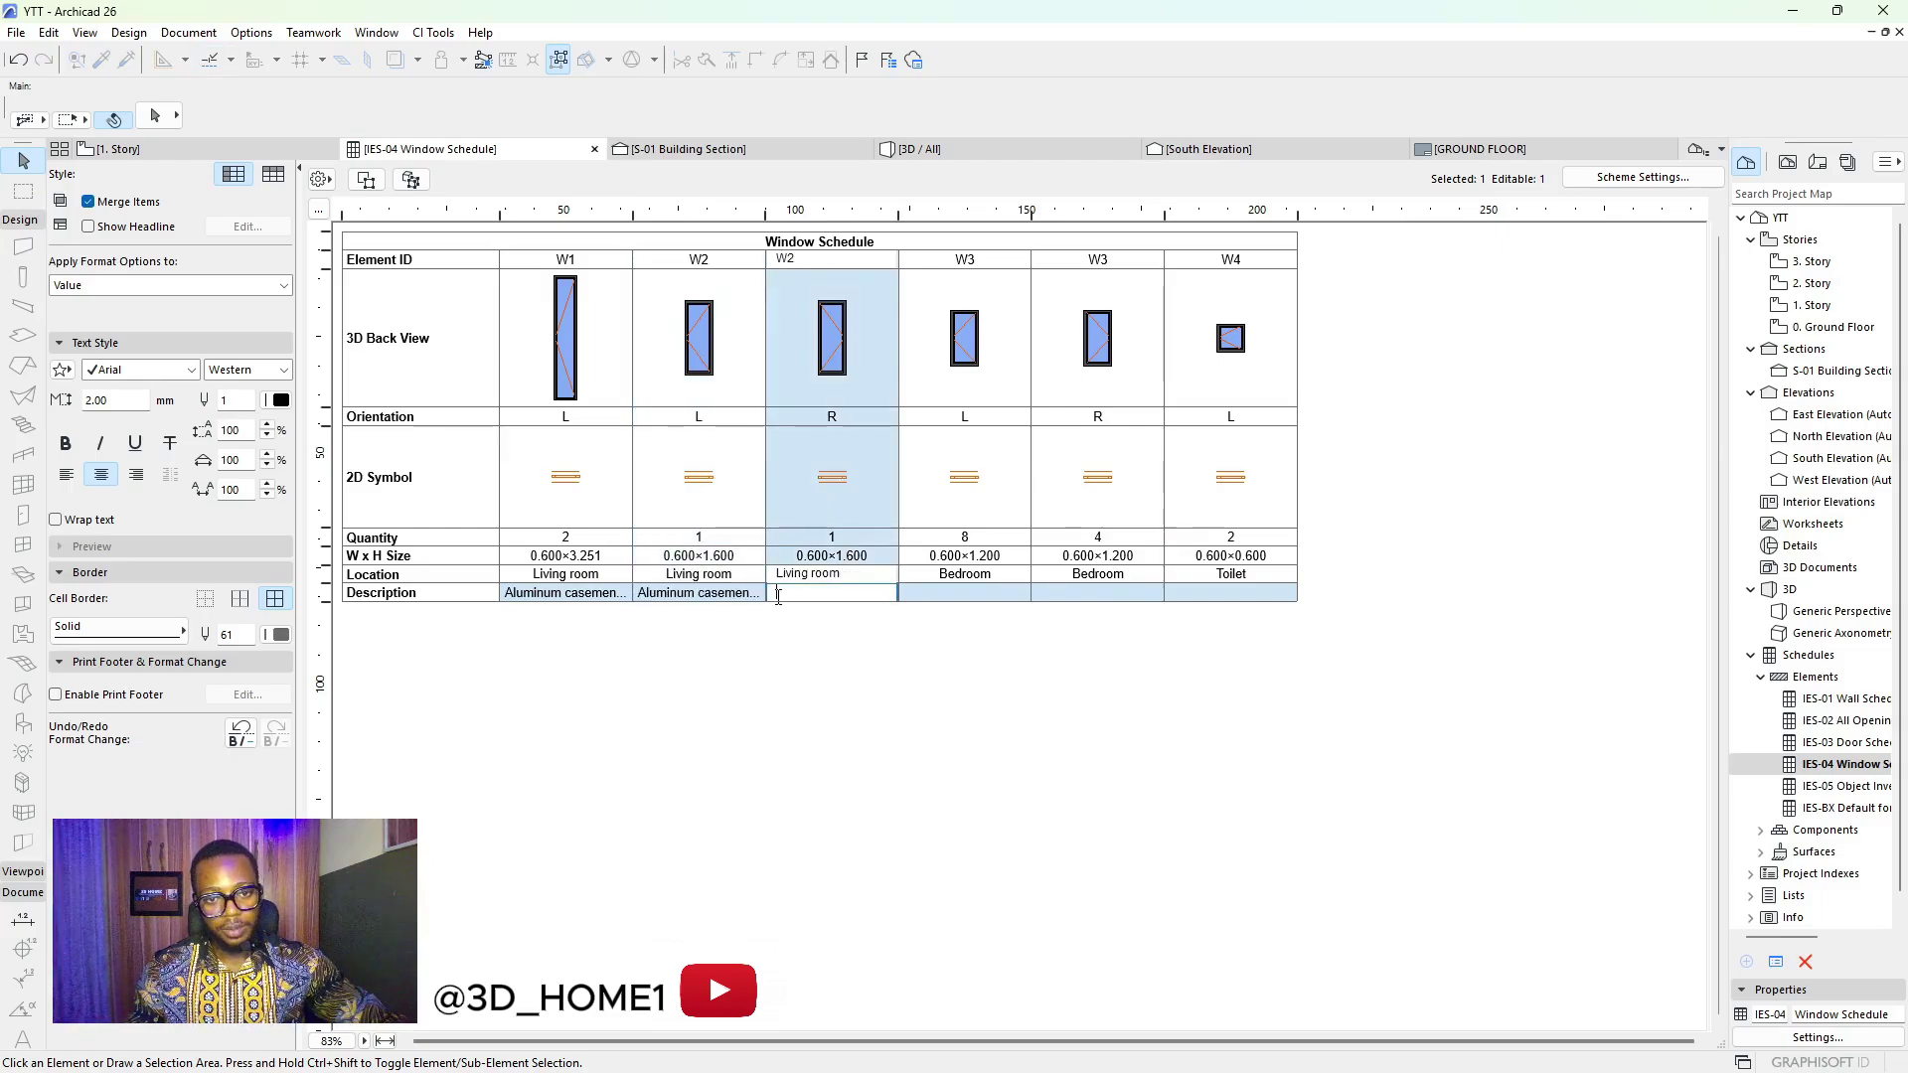
key(ctrl+v)
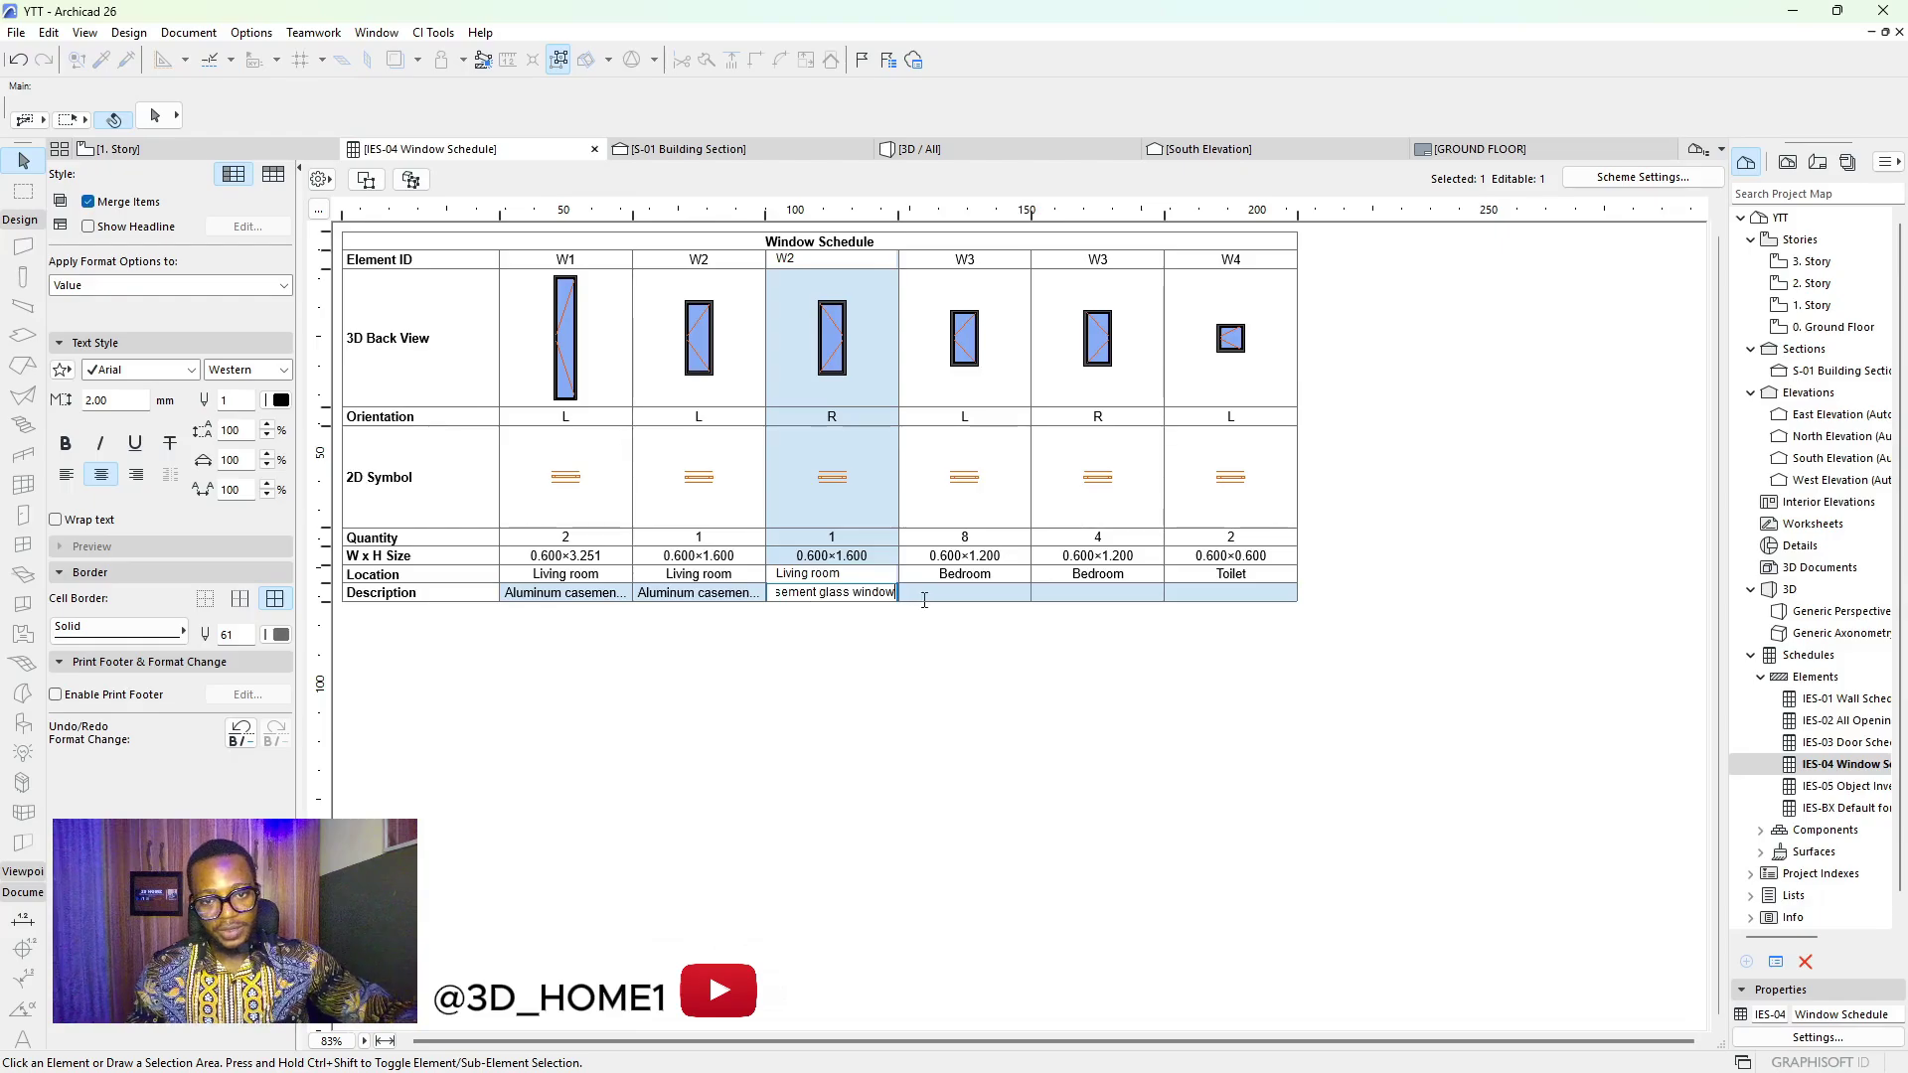
Paste the Description "Aluminum casement glass window" into both W3 entries and the W4 entry
click(924, 594)
key(ctrl+v)
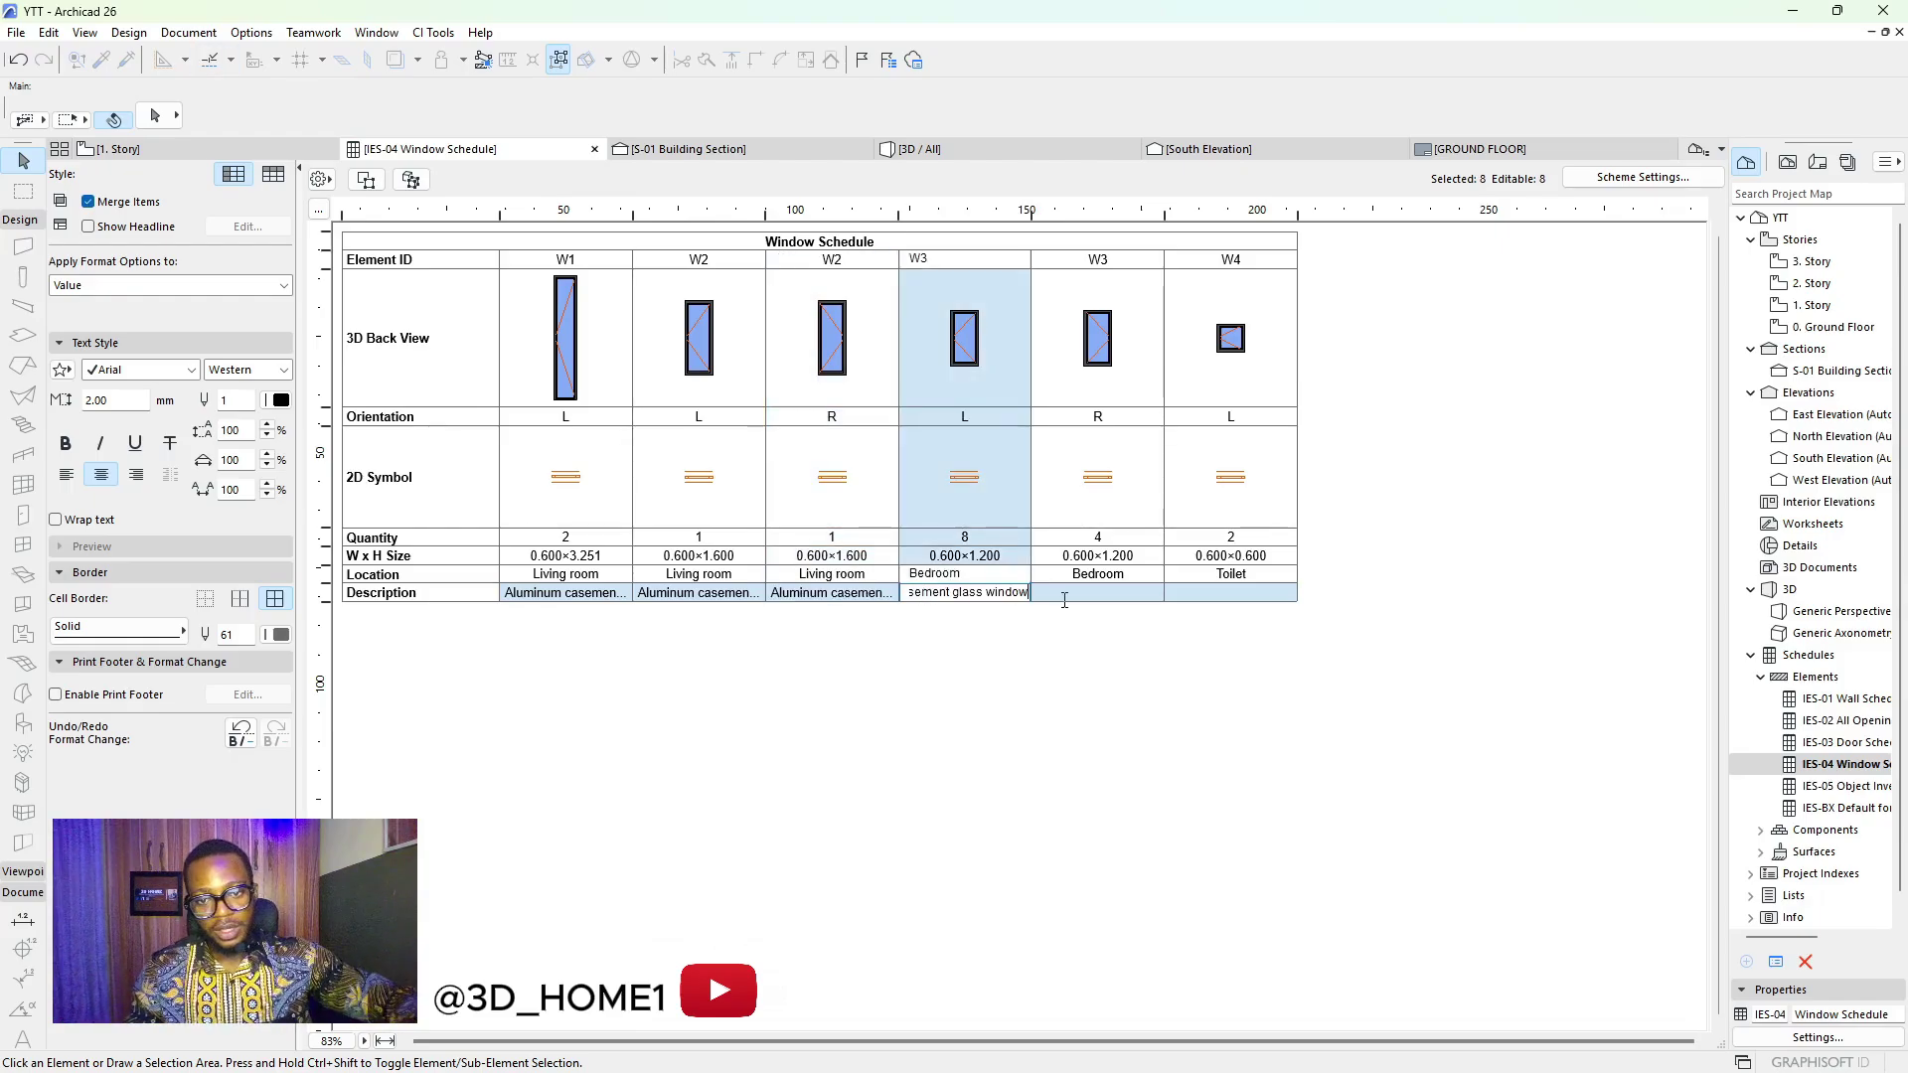
click(1063, 594)
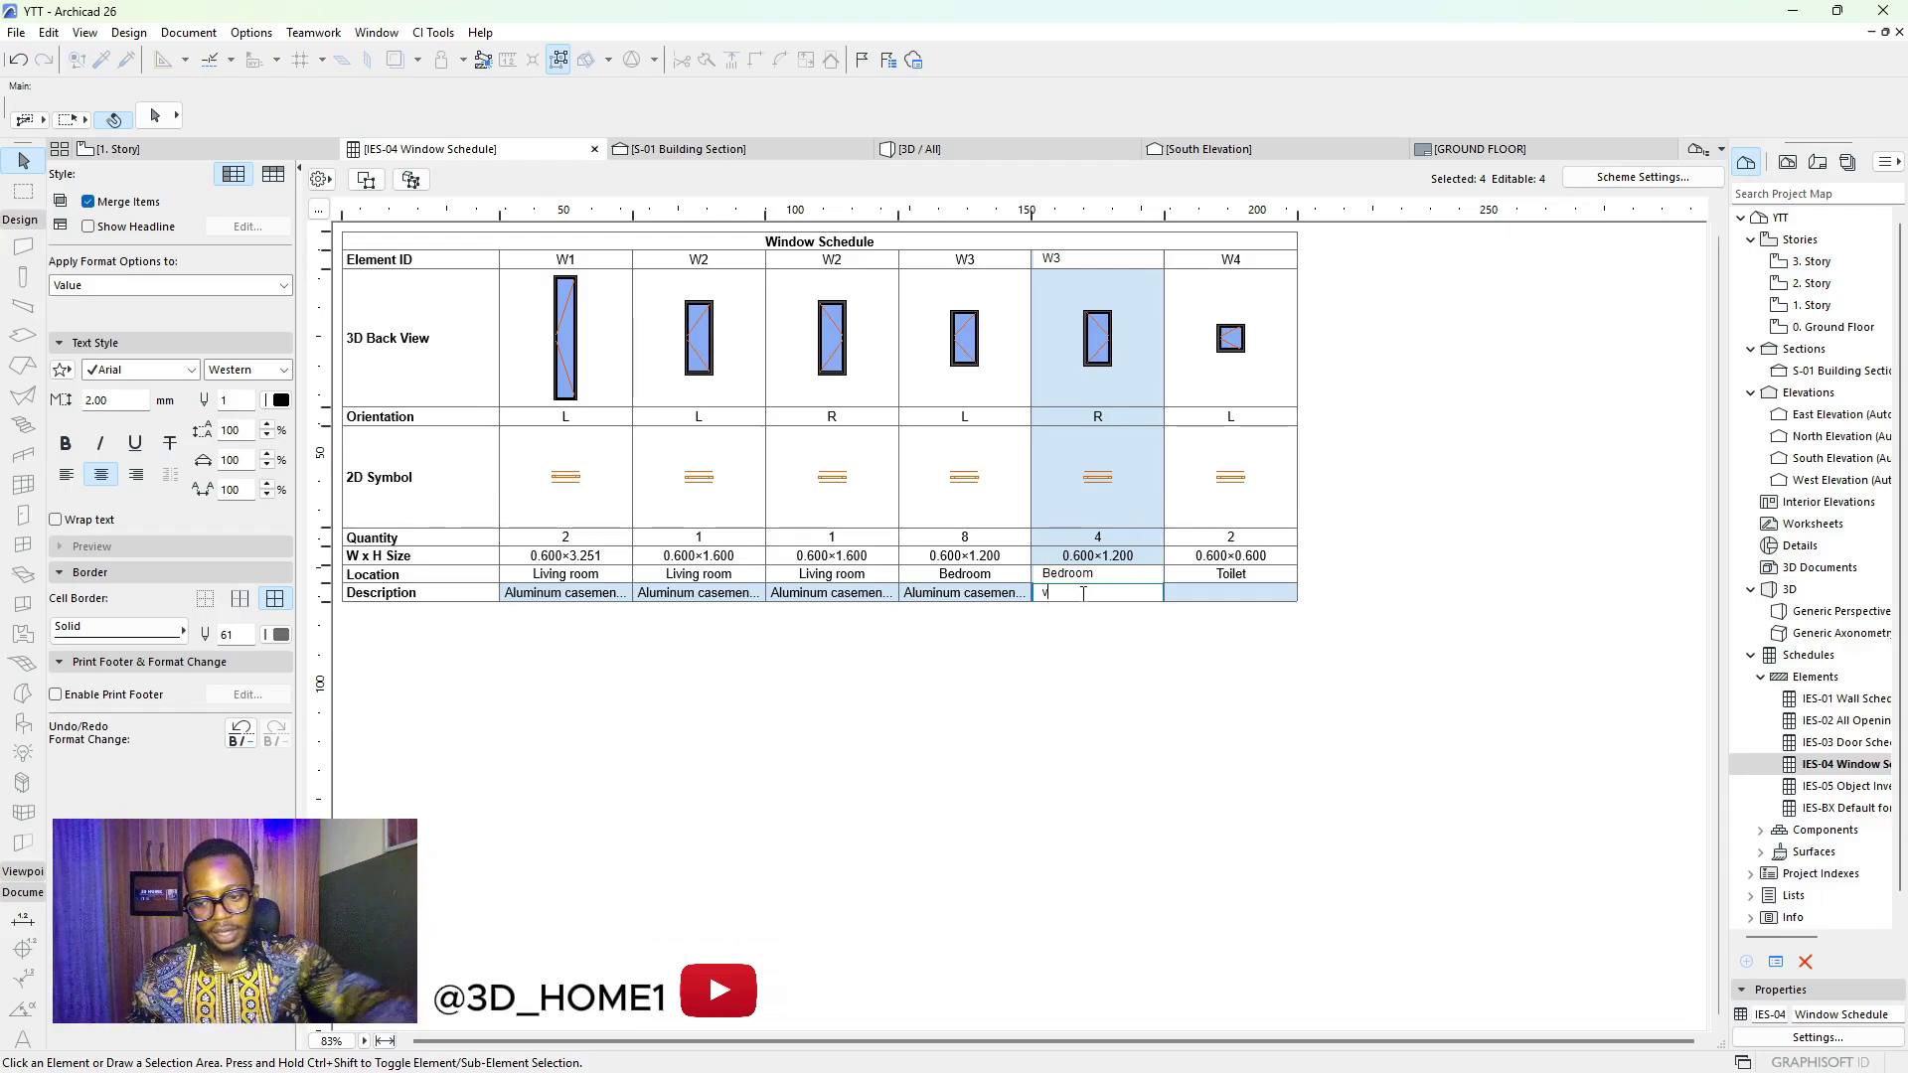
key(BackSpace)
key(ctrl+v)
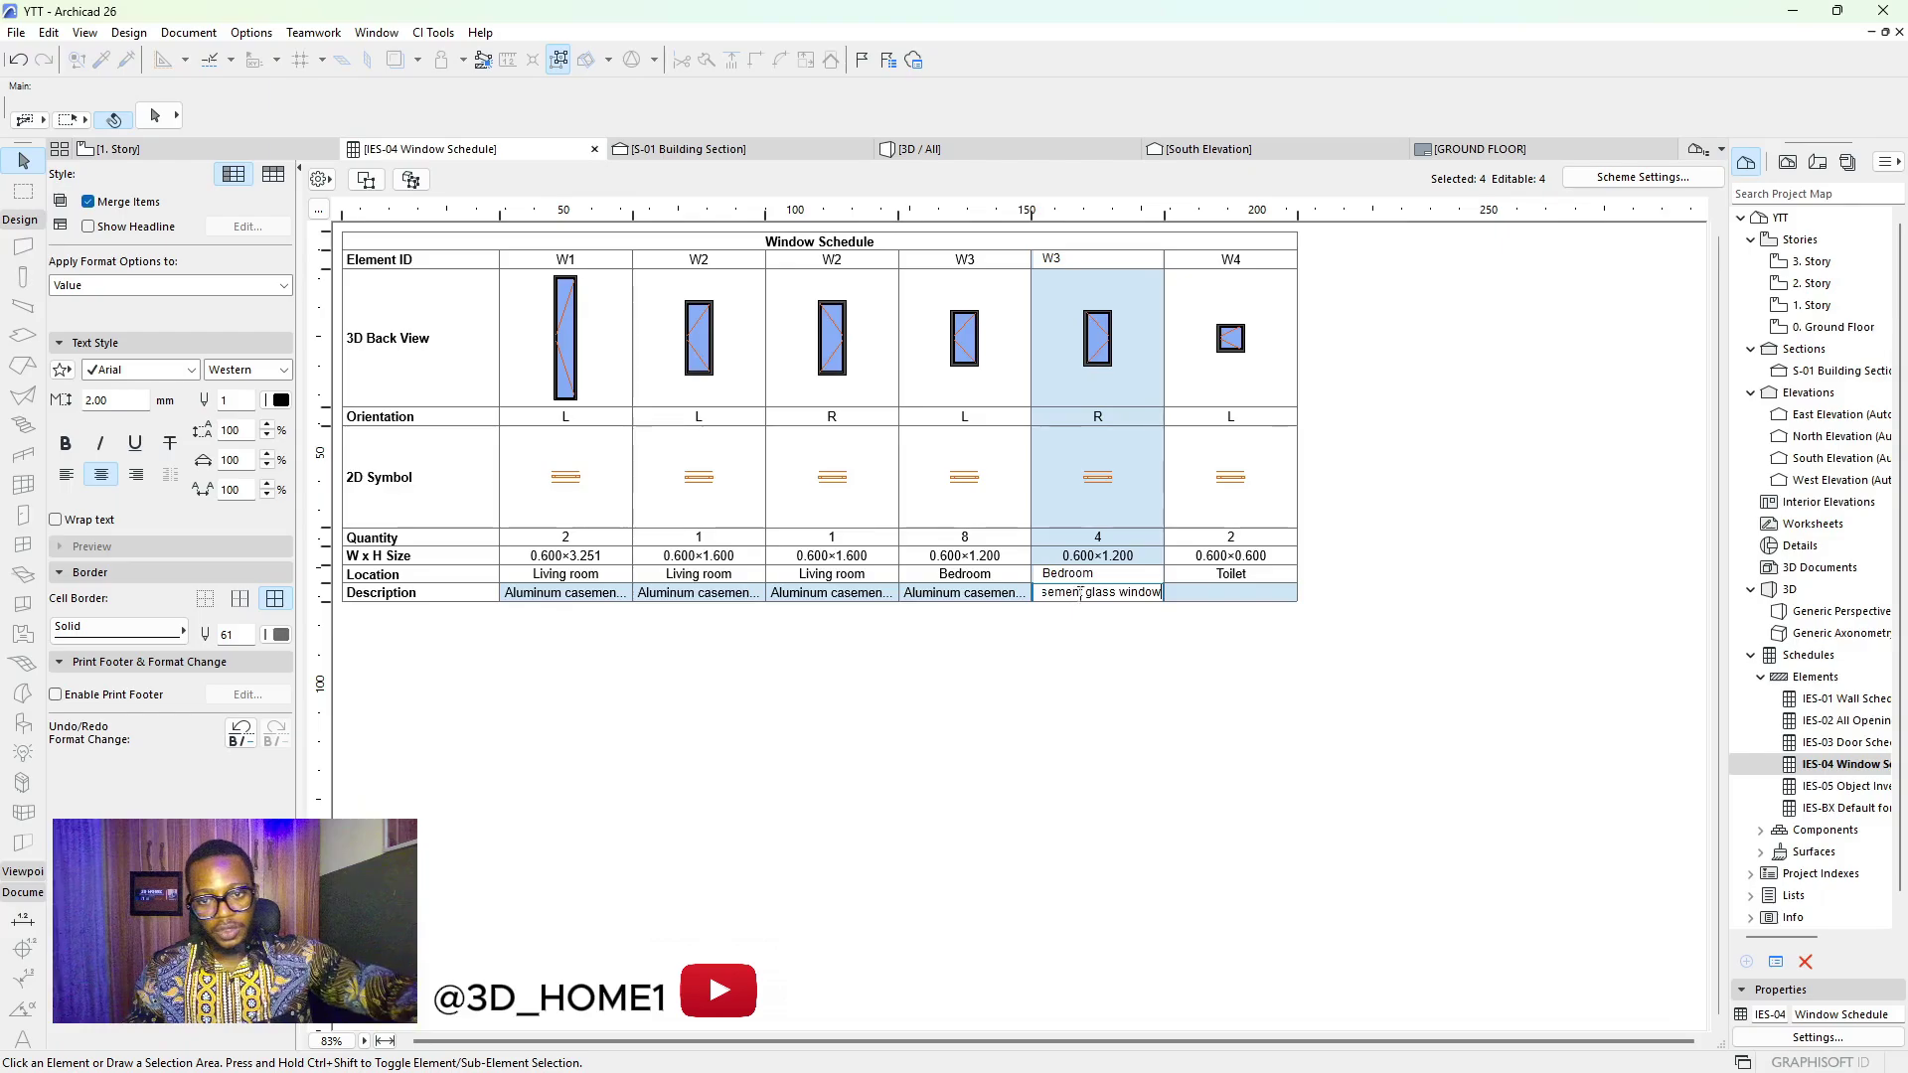
click(1195, 592)
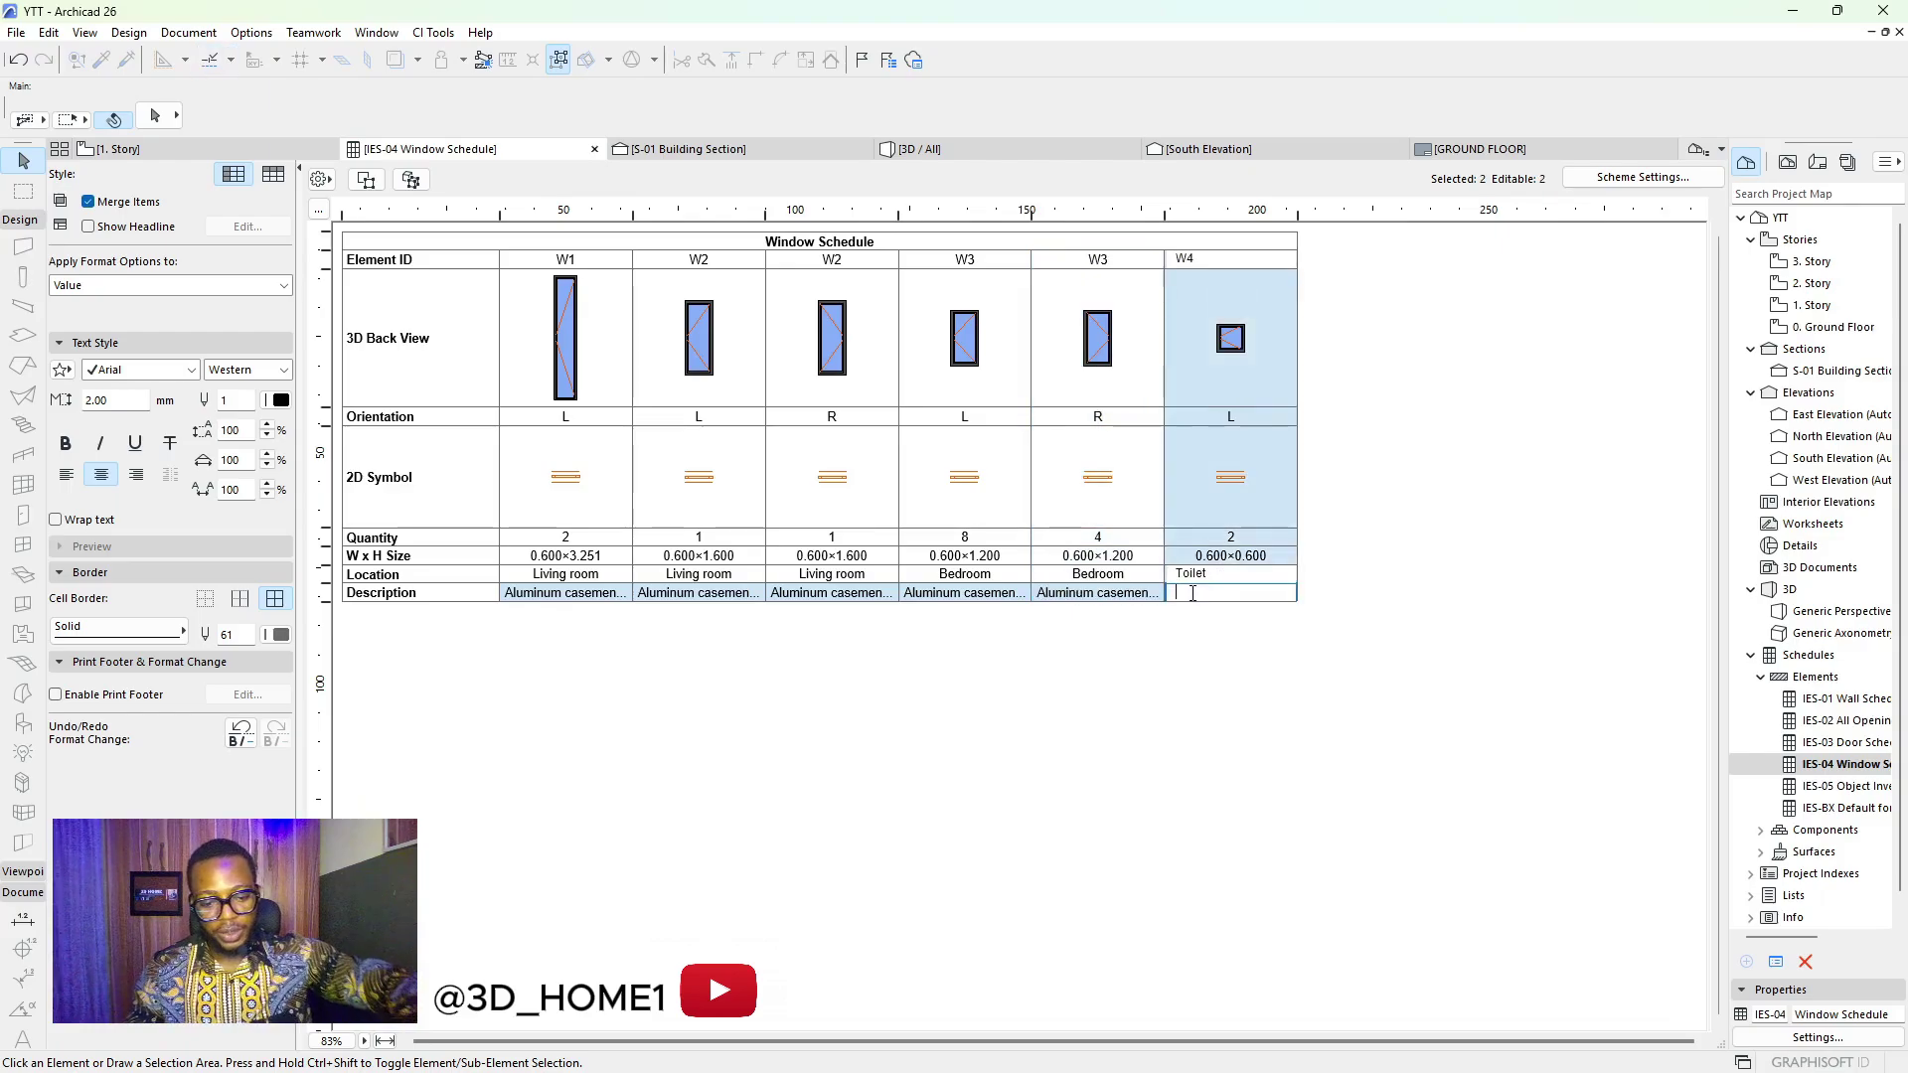
key(ctrl+v)
click(1192, 651)
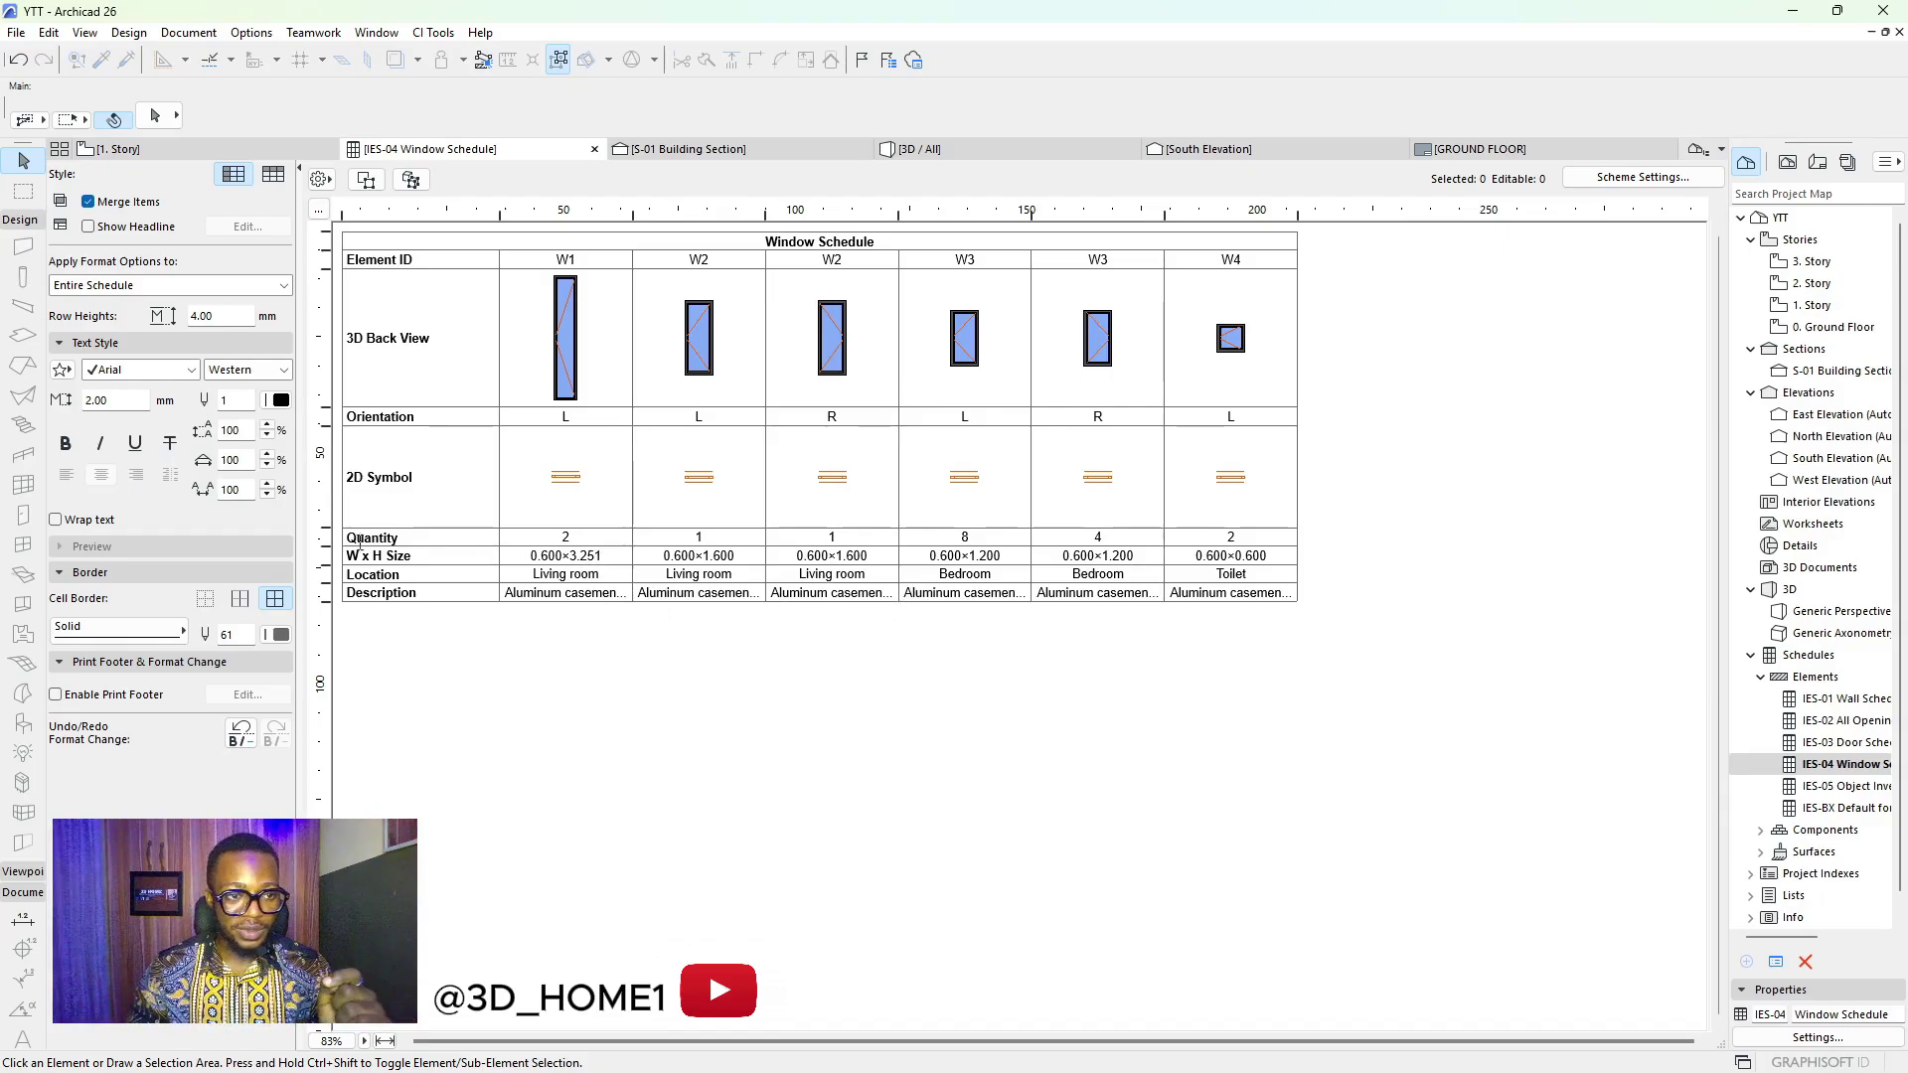
Turn on text wrapping for the entire window schedule and fit the table to the window
click(56, 520)
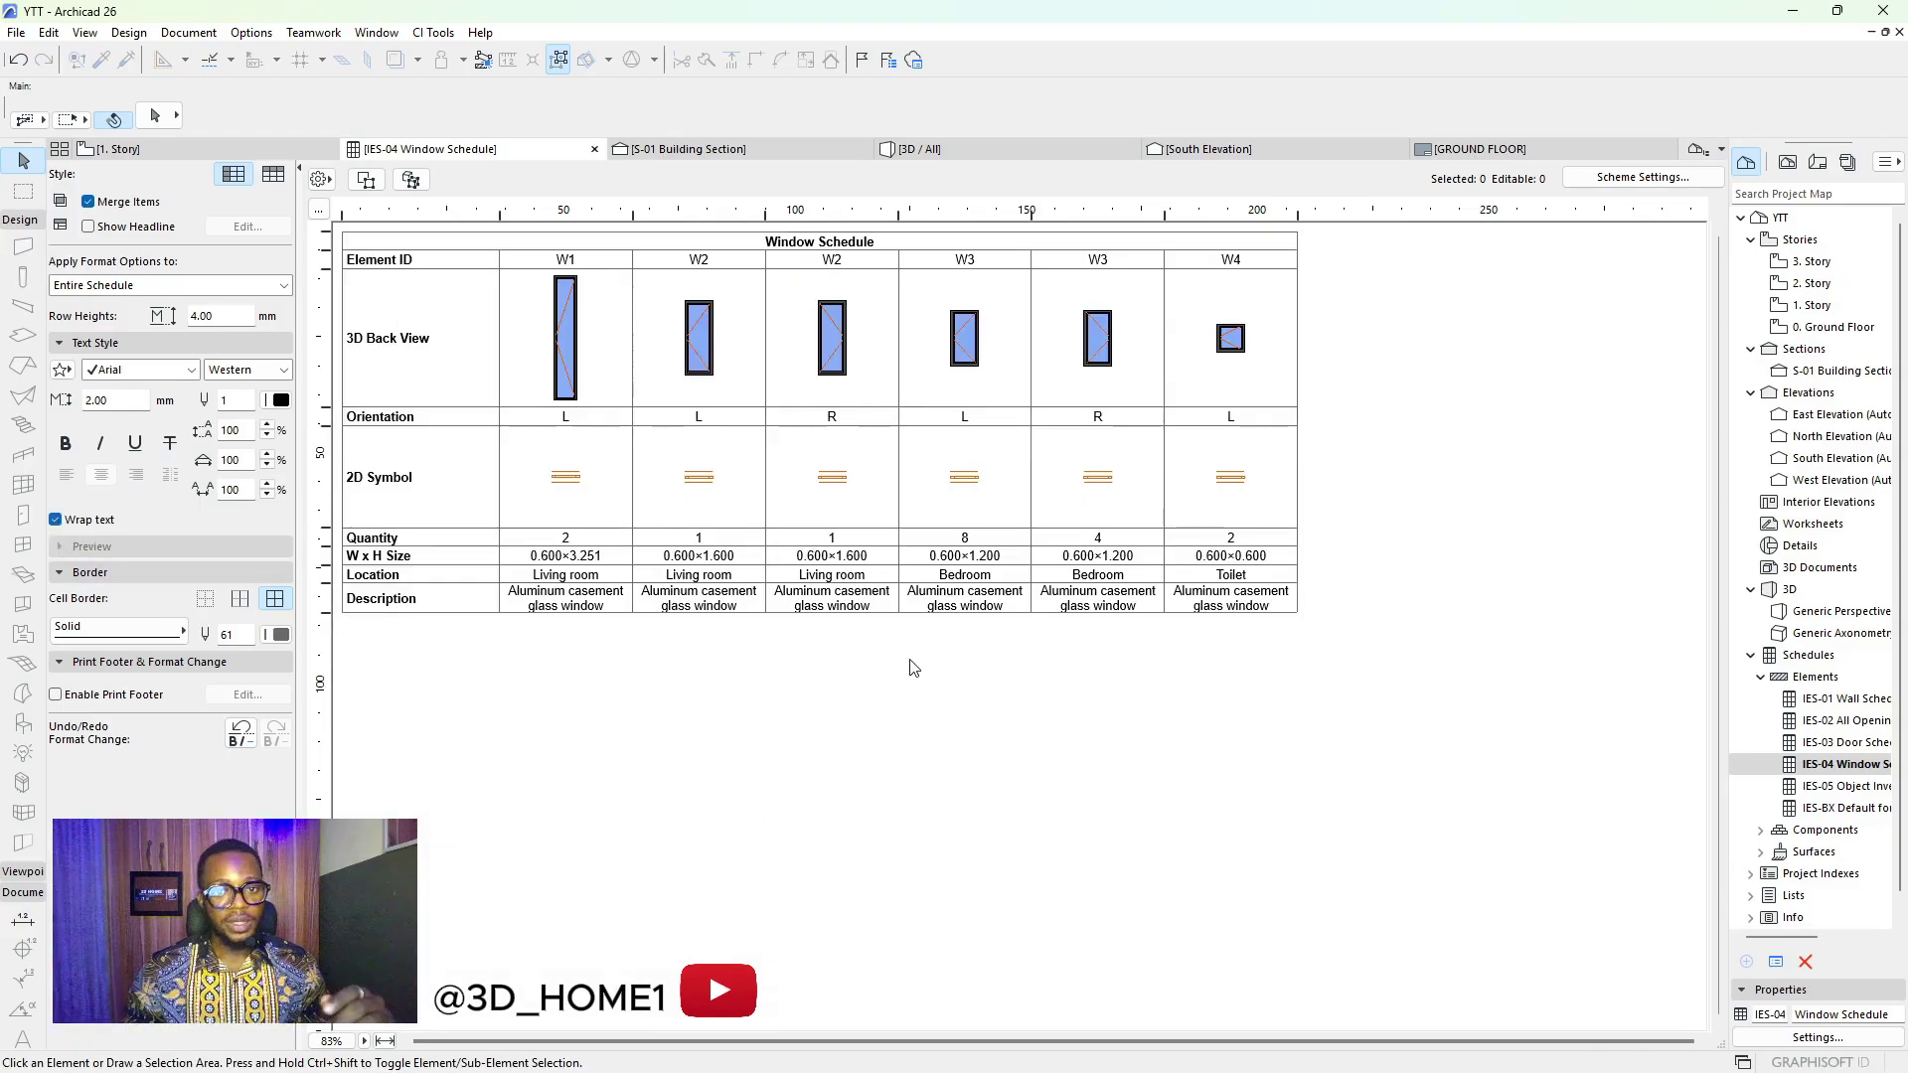
click(381, 1040)
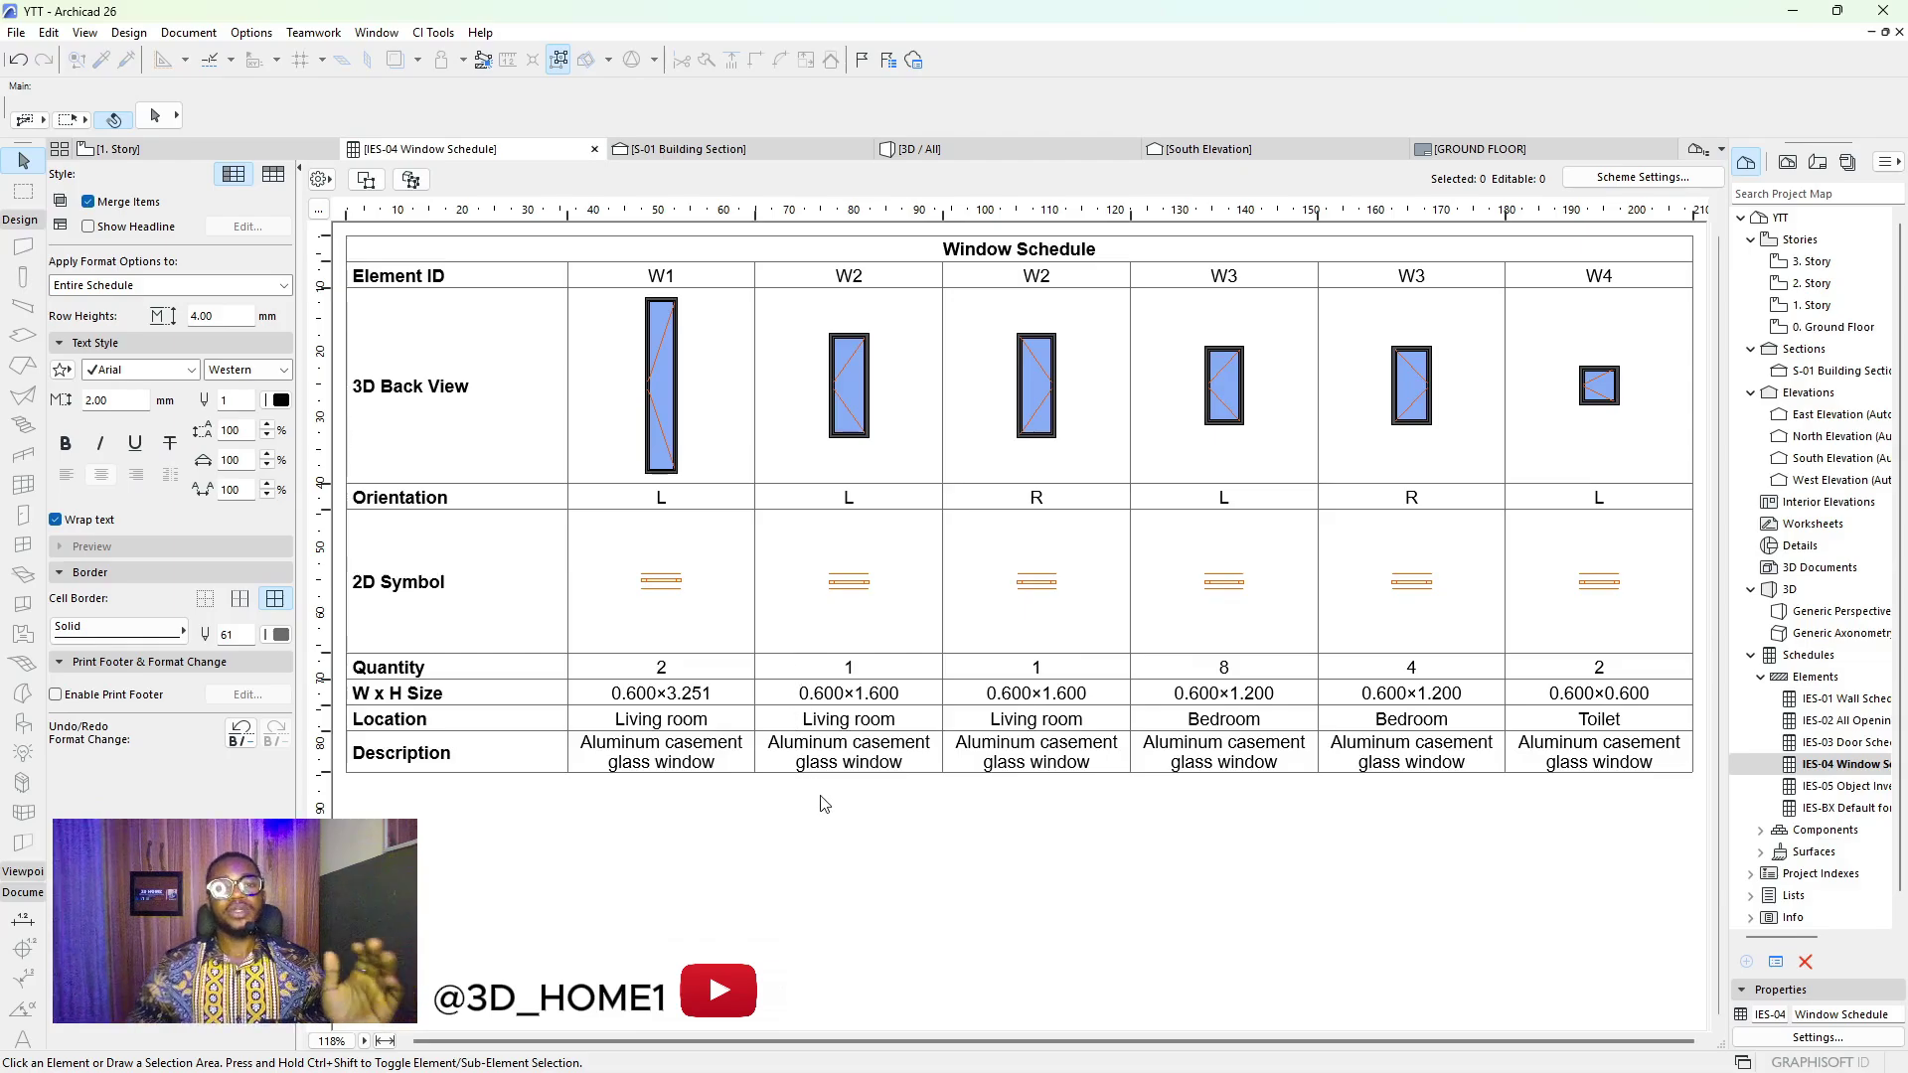
Retitle the schedule header in capitals as "WINDOW SCHEDULE"
click(1098, 250)
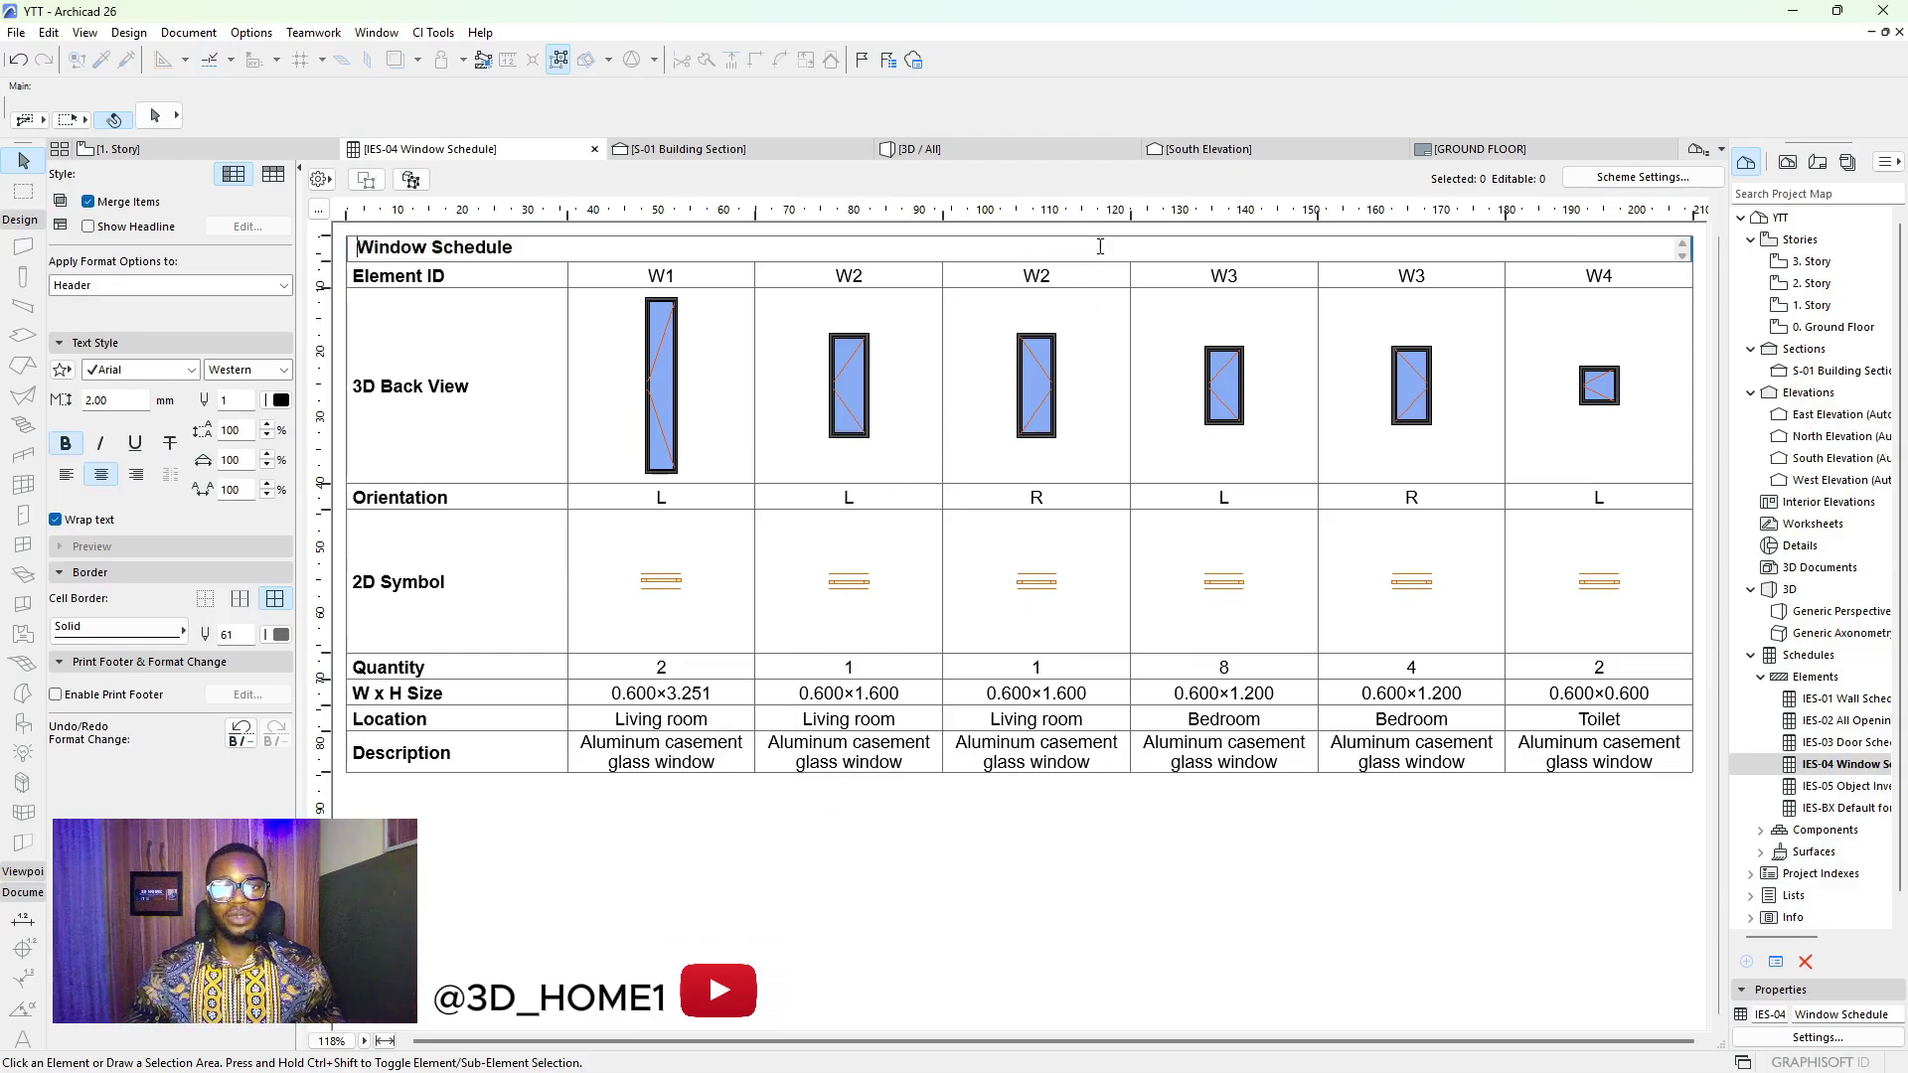
drag(695, 251, 352, 249)
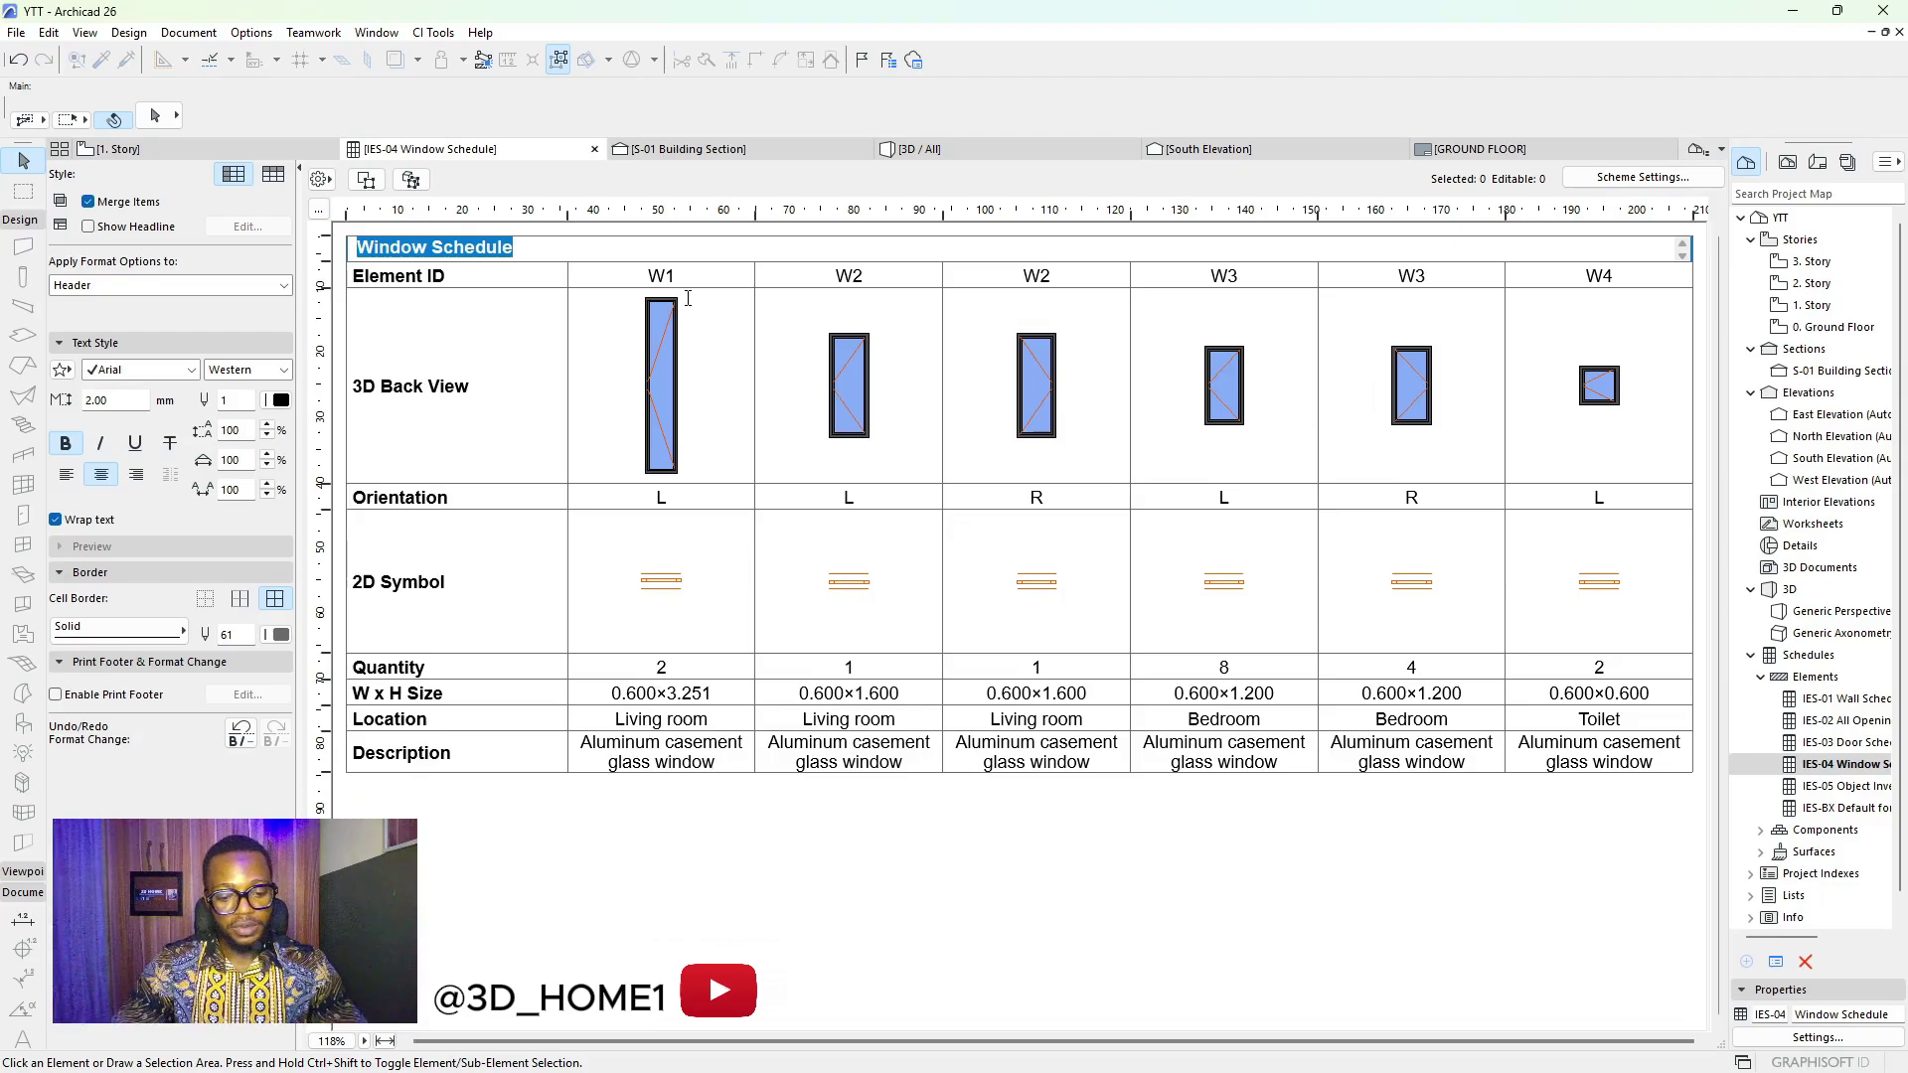
text(WO)
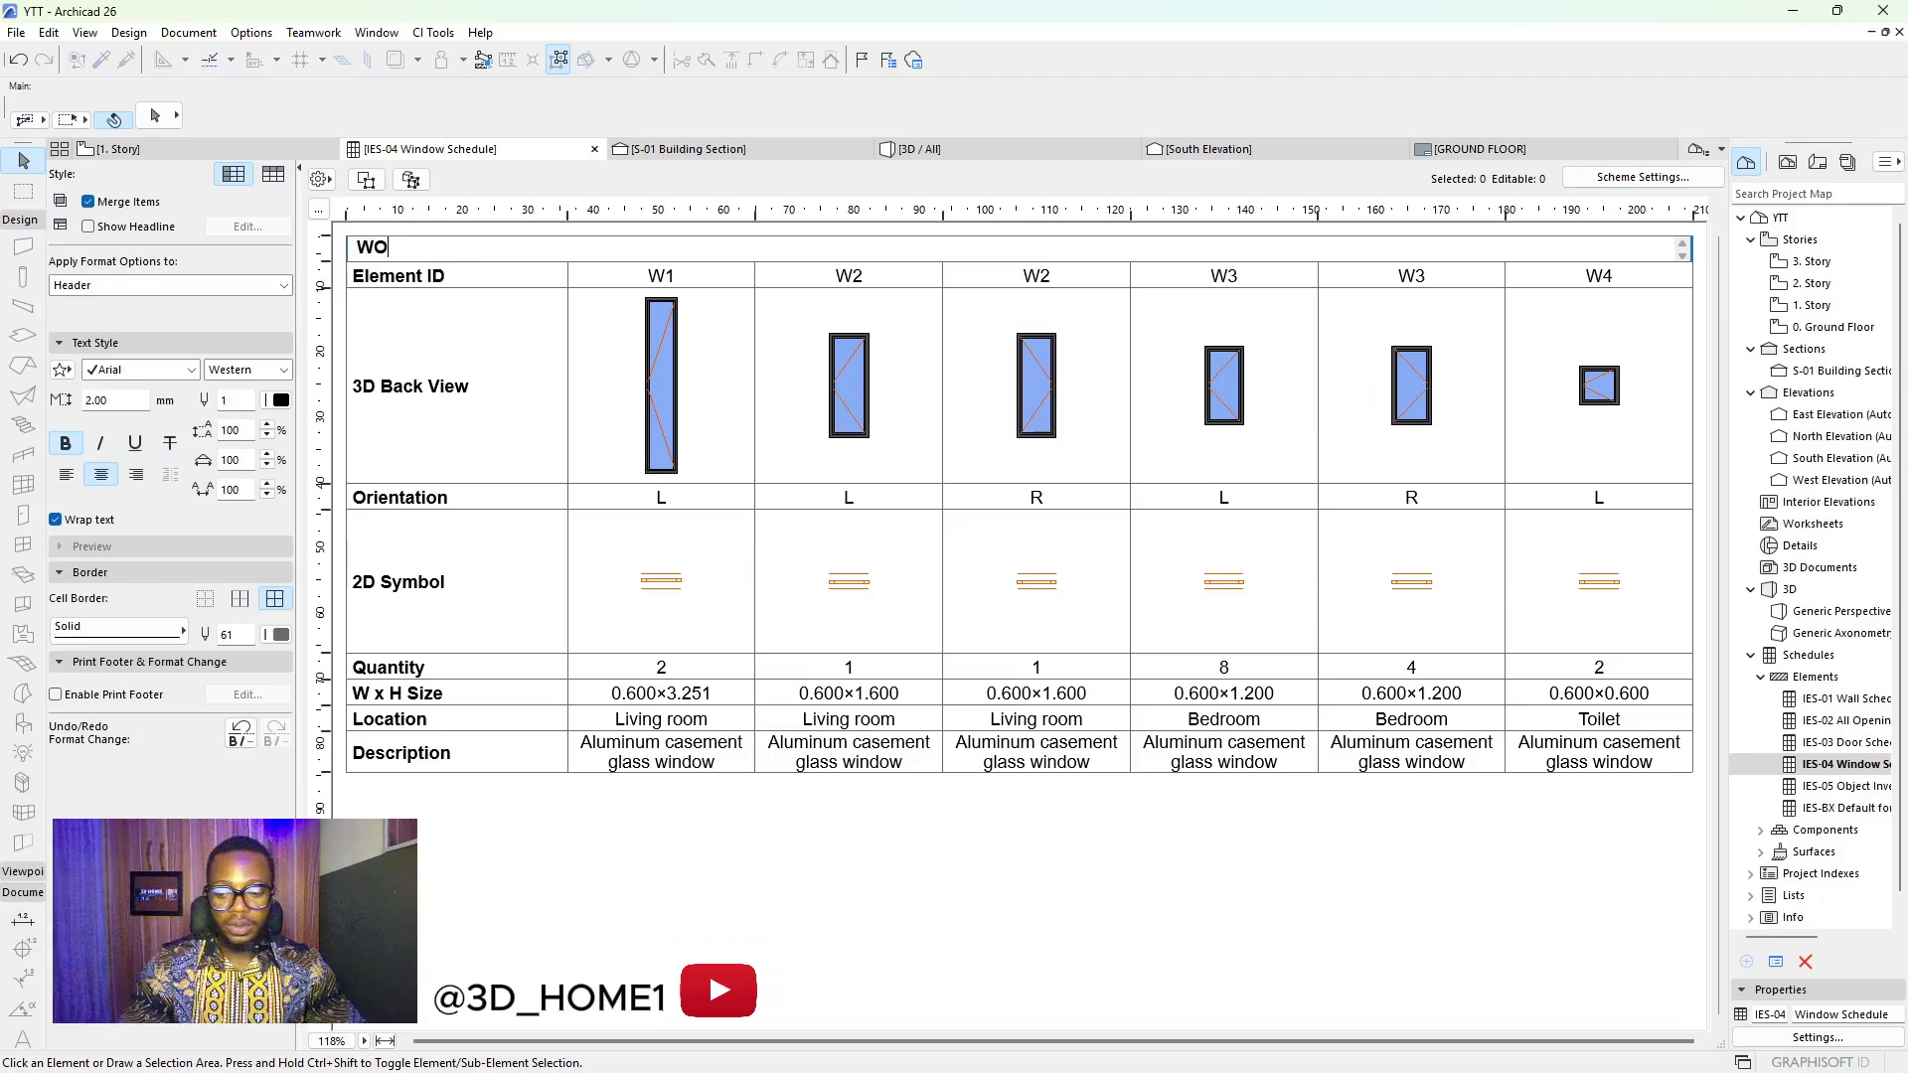
key(BackSpace)
text(INDOW )
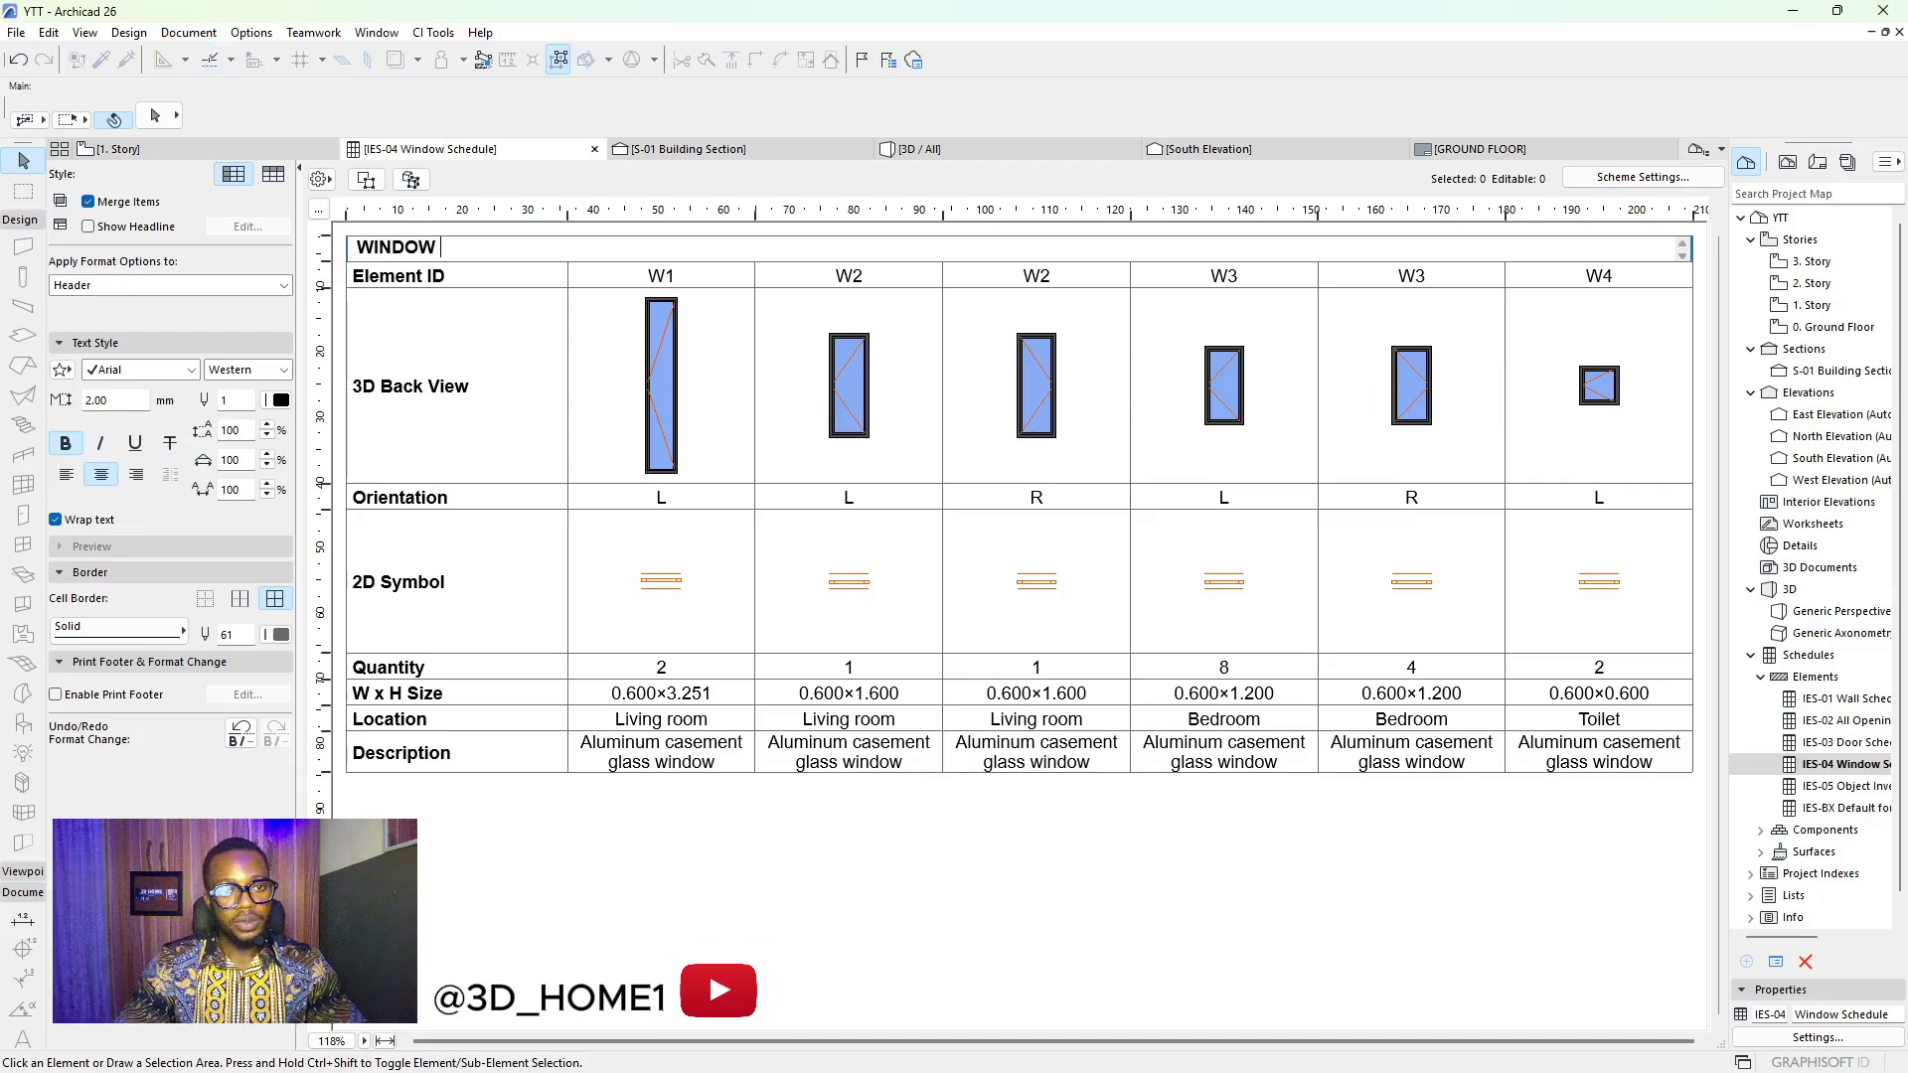
text(SCHEDULE)
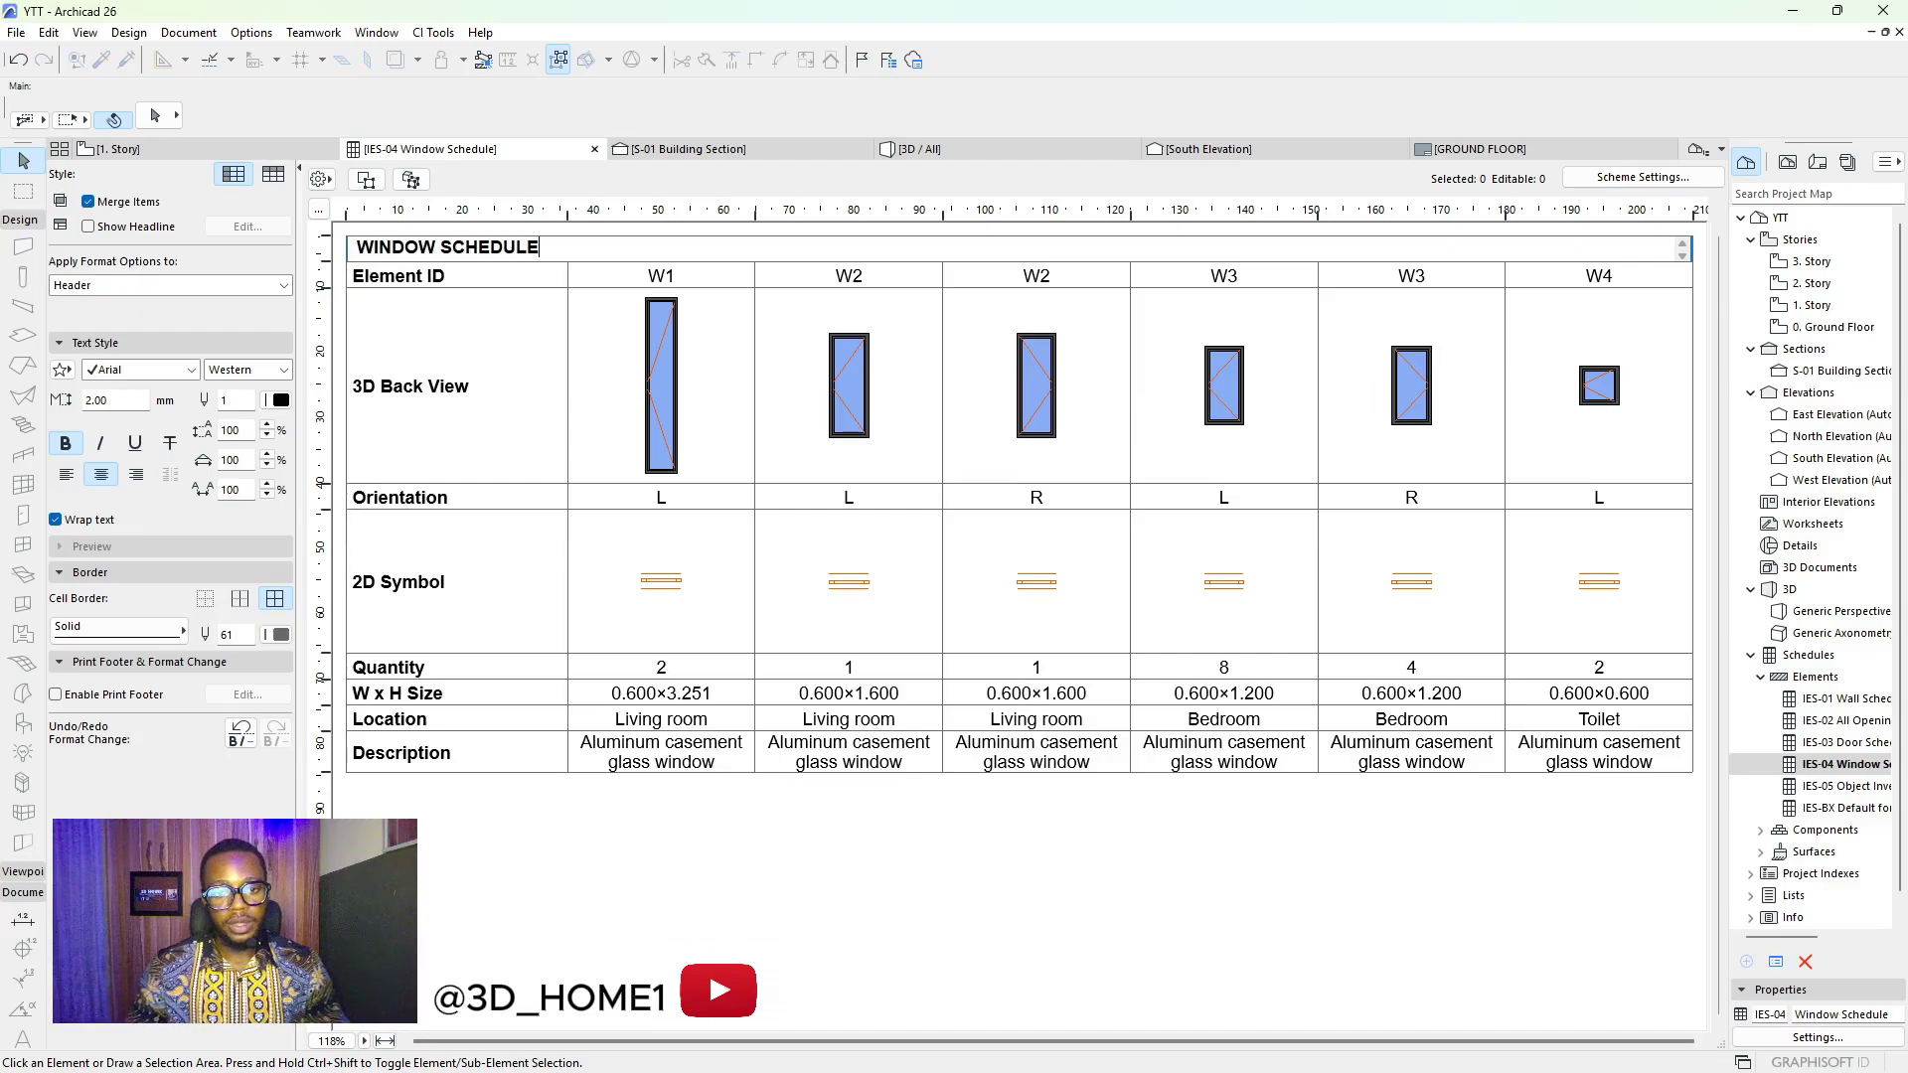
key(Escape)
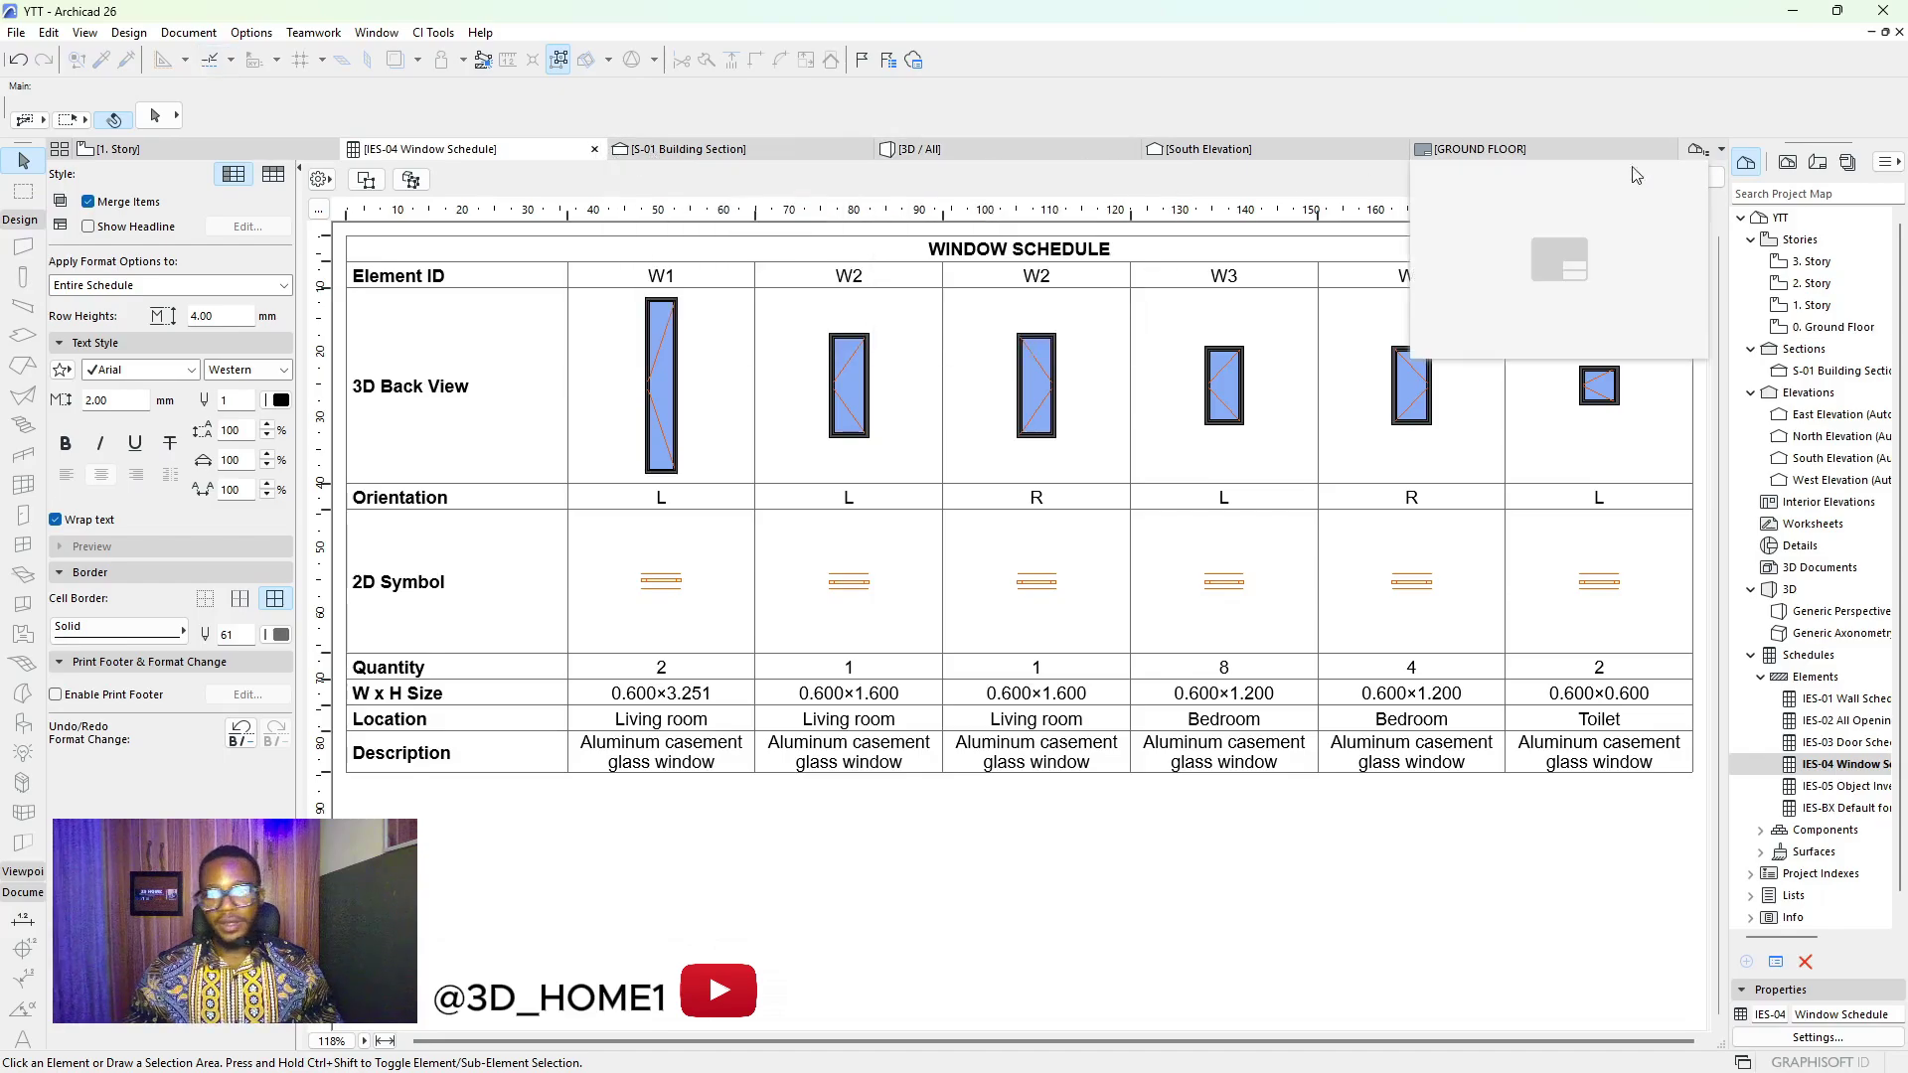
Examine the window markers on the 1. Story floor plan, then return to the IES-04 Window Schedule
double_click(1814, 305)
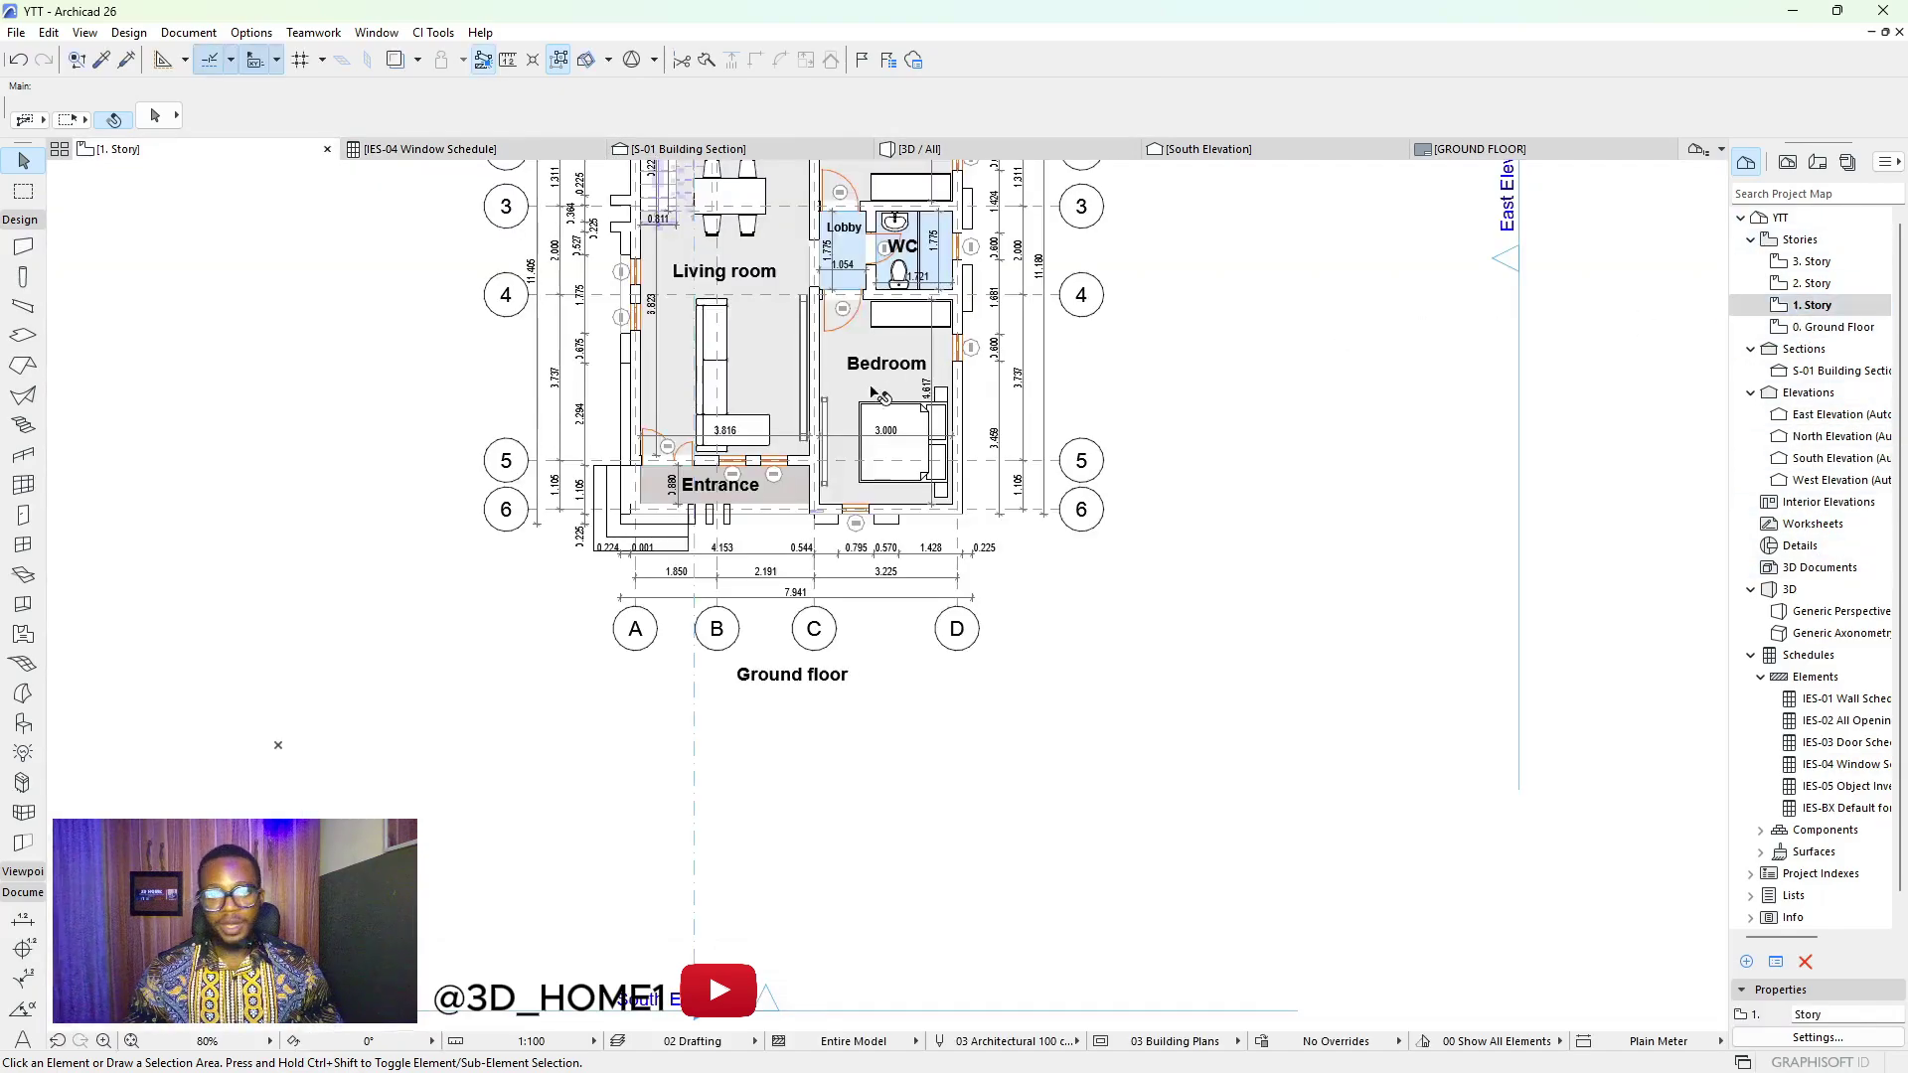
scroll(879, 440, up, 2)
scroll(894, 298, down, 3)
scroll(838, 462, up, 8)
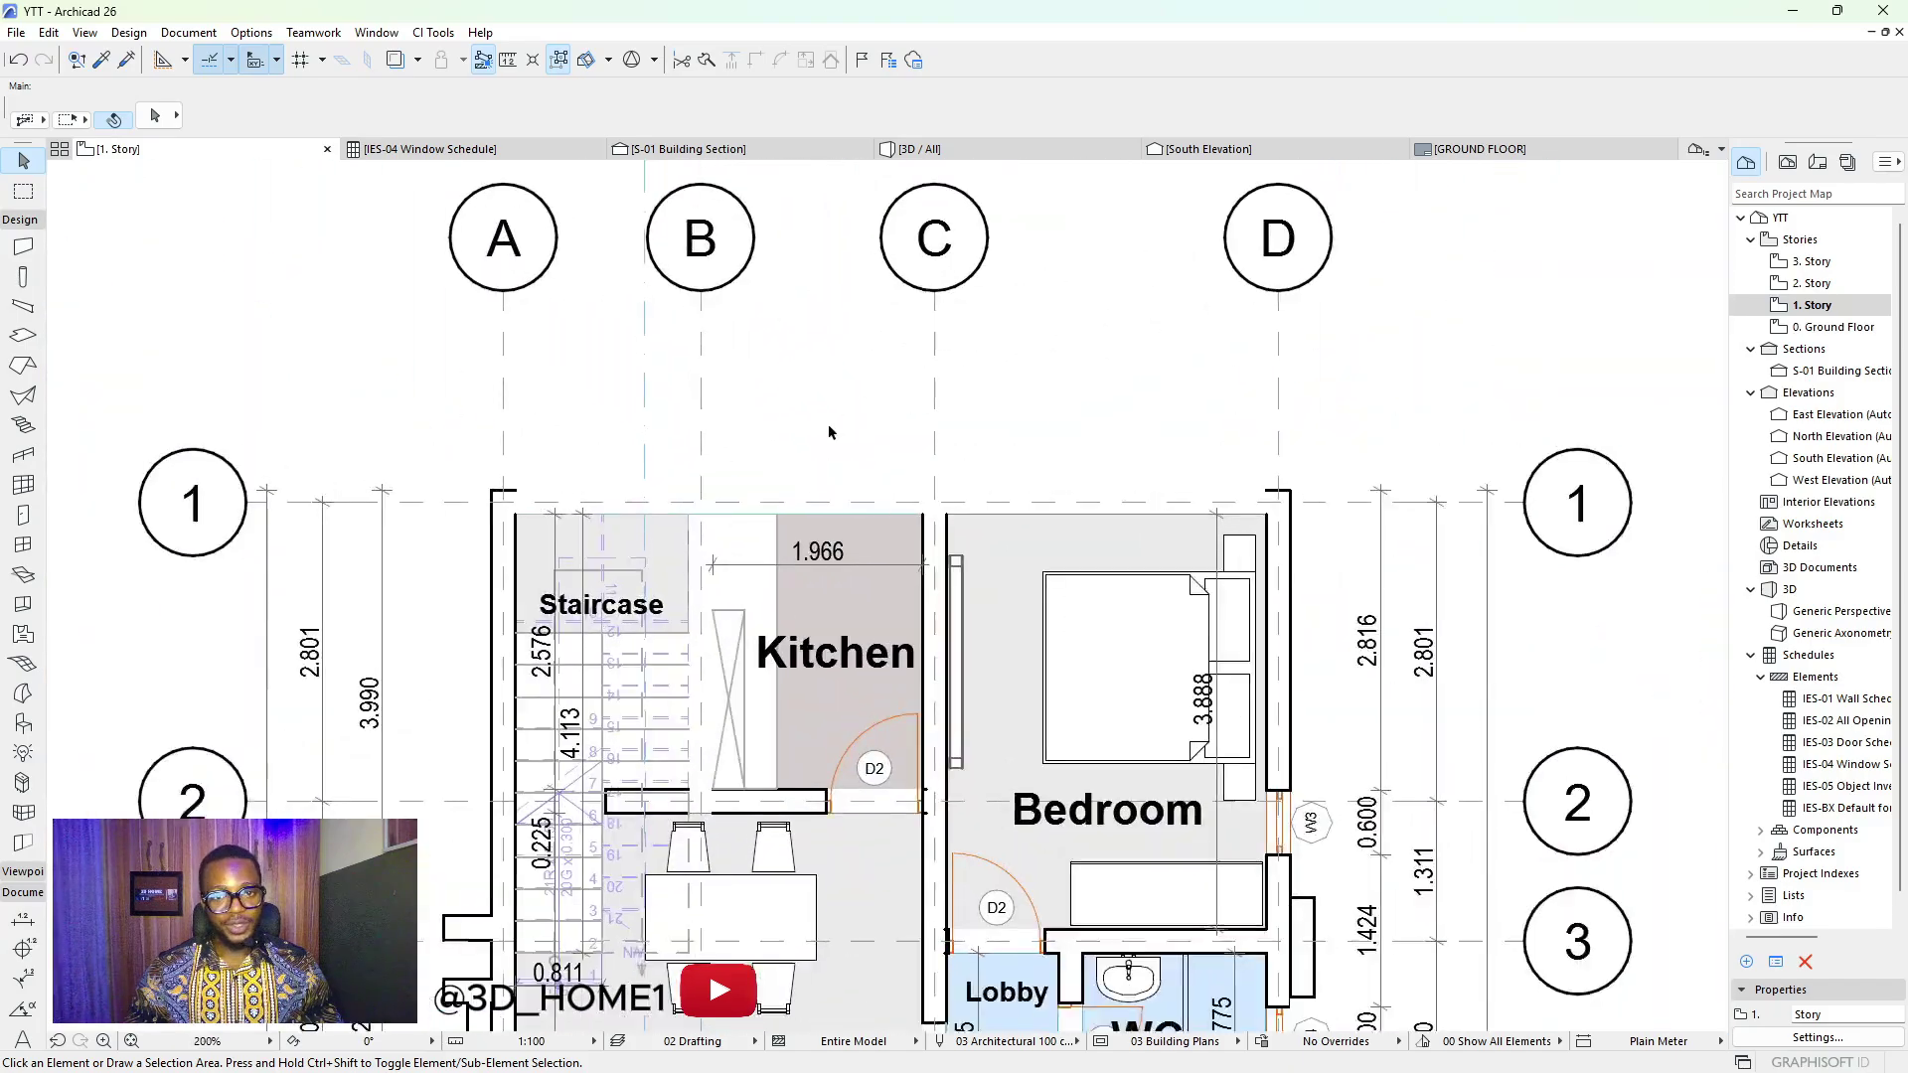
scroll(777, 511, up, 3)
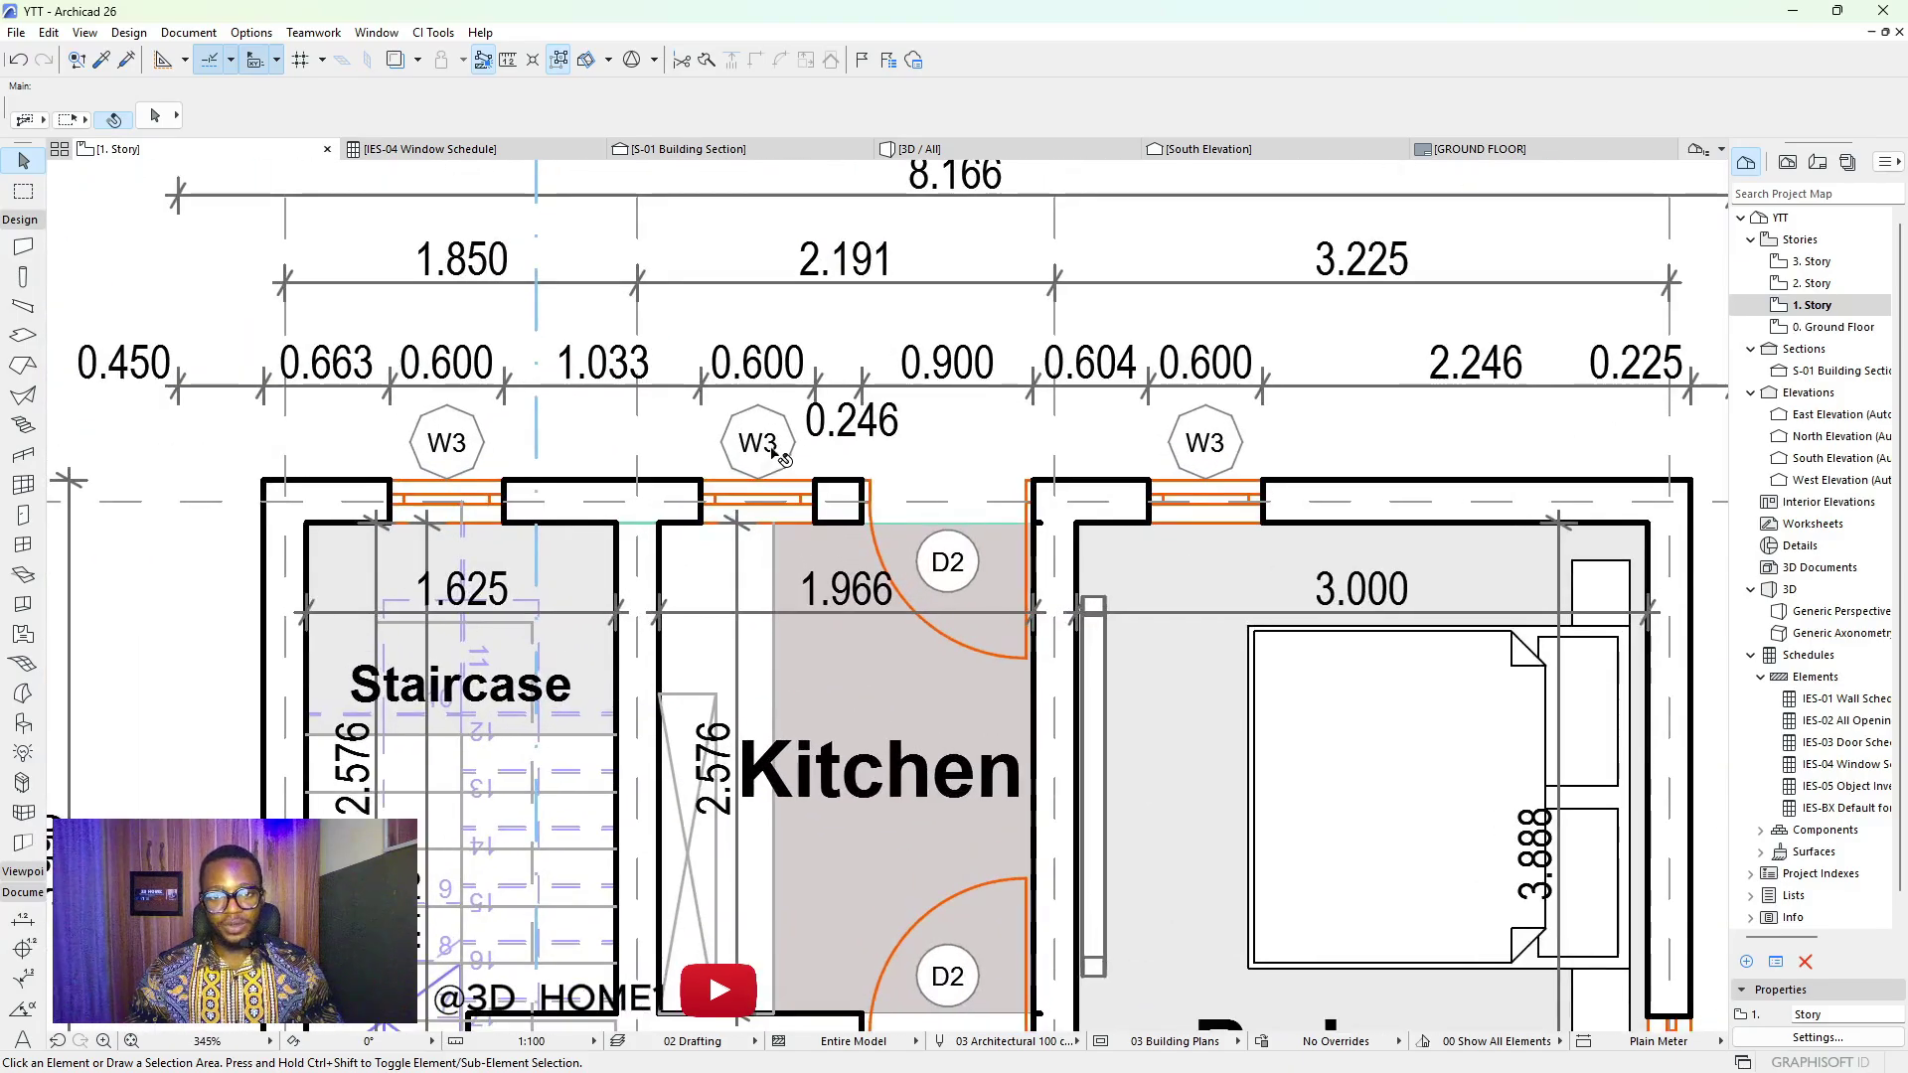
scroll(736, 447, down, 10)
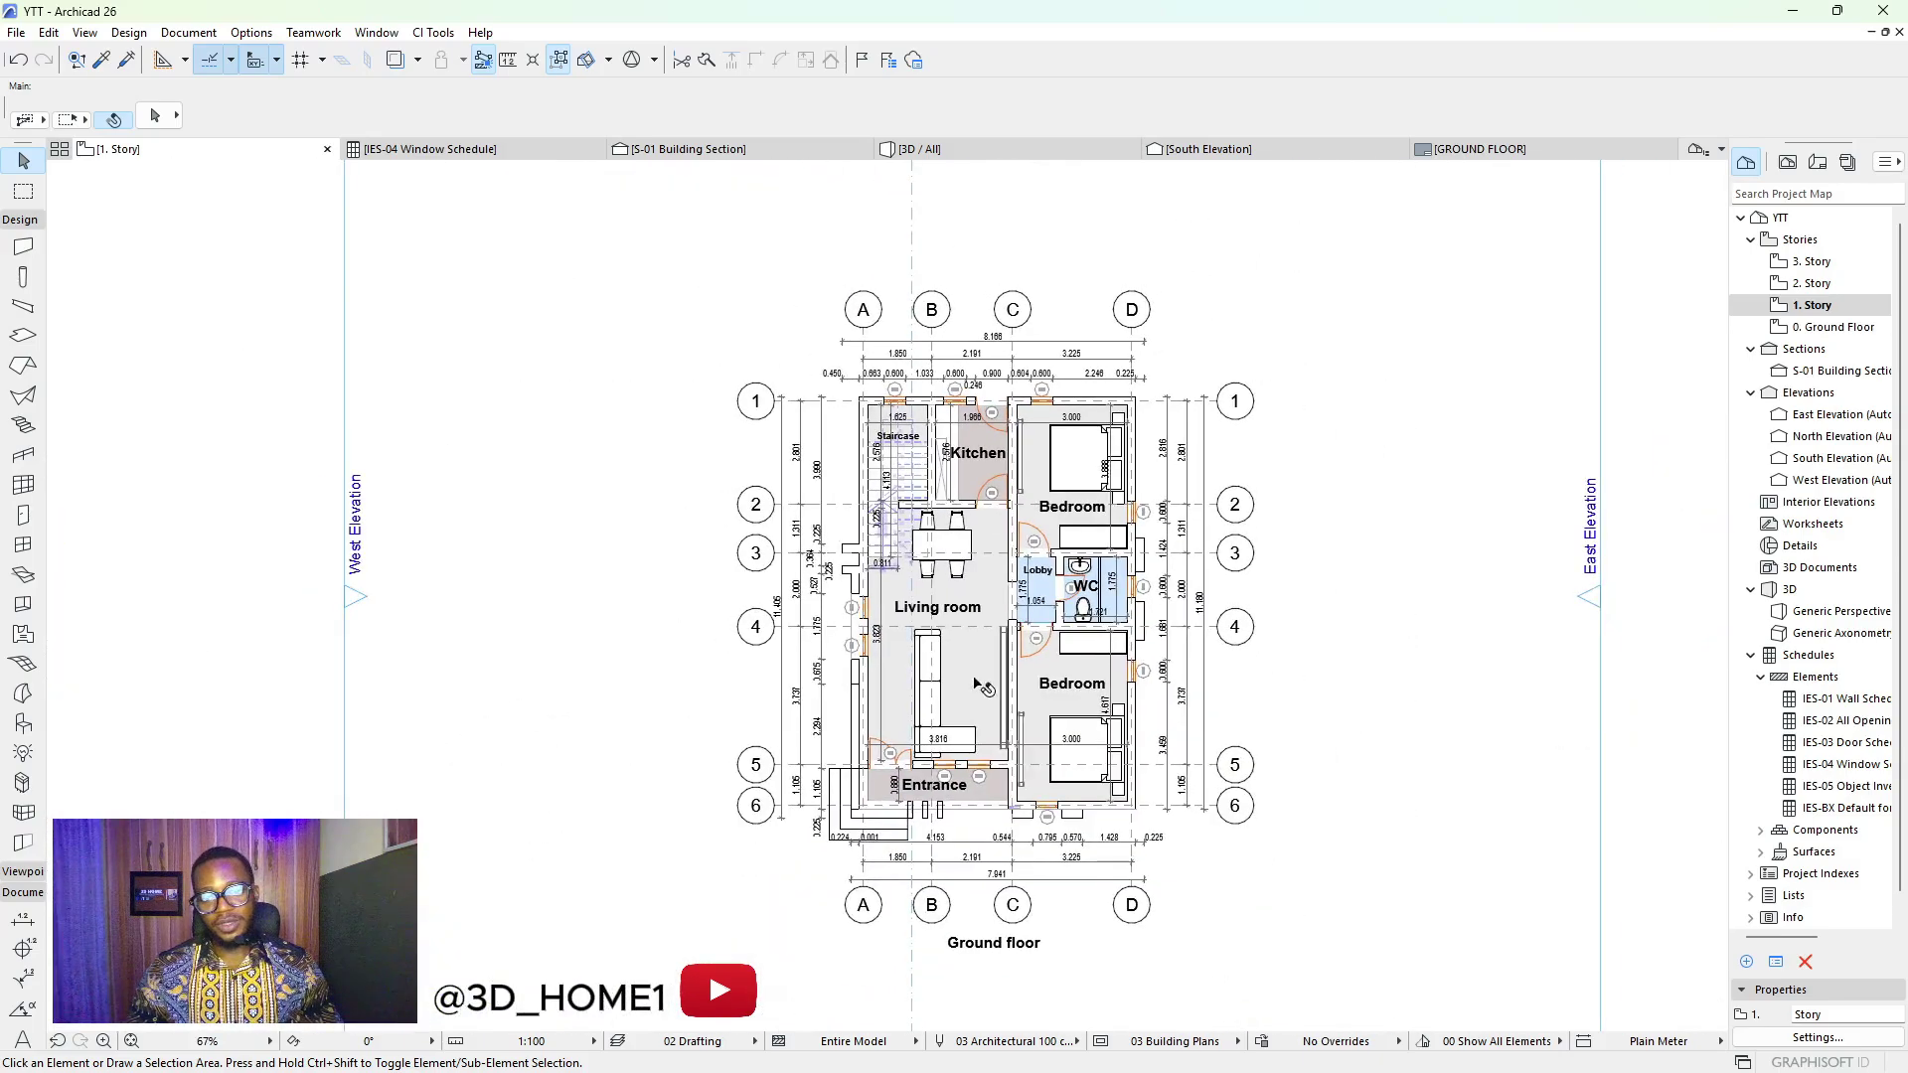
scroll(969, 757, up, 5)
scroll(854, 716, down, 3)
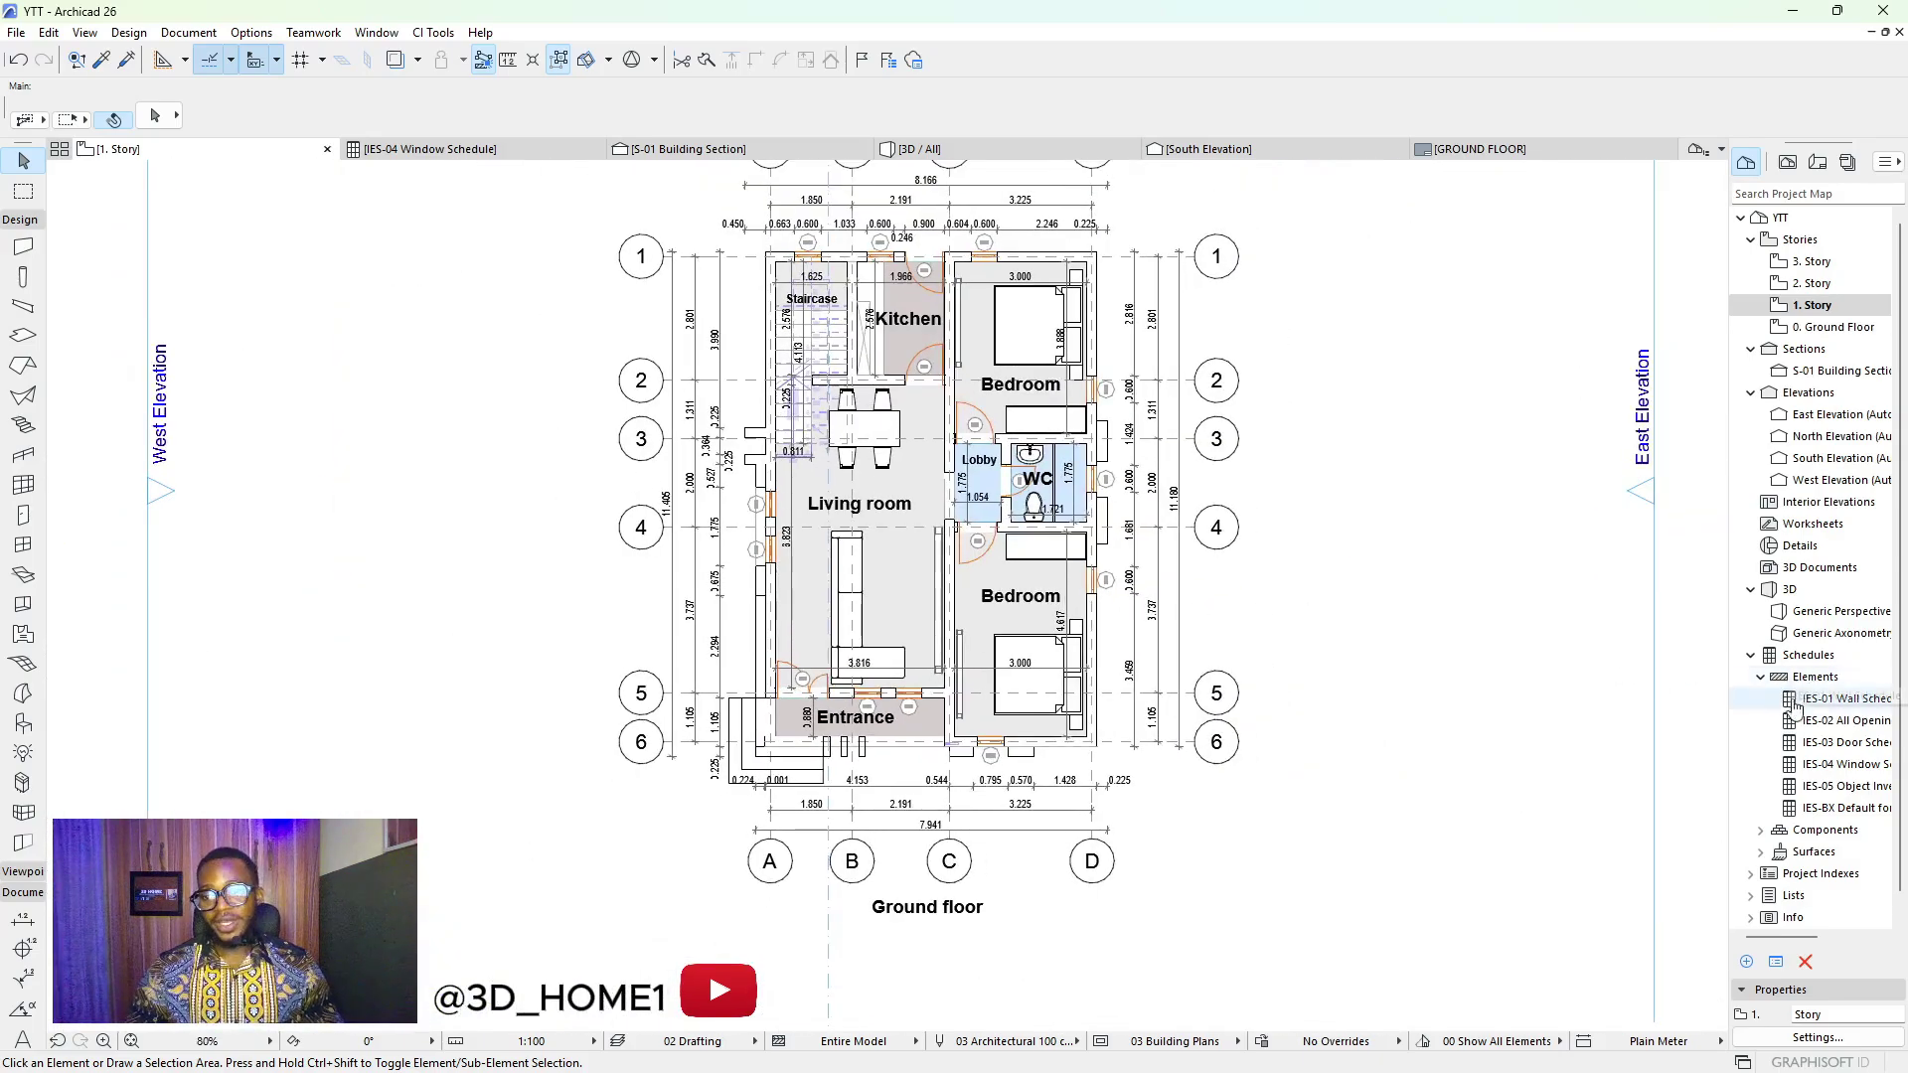
double_click(1848, 765)
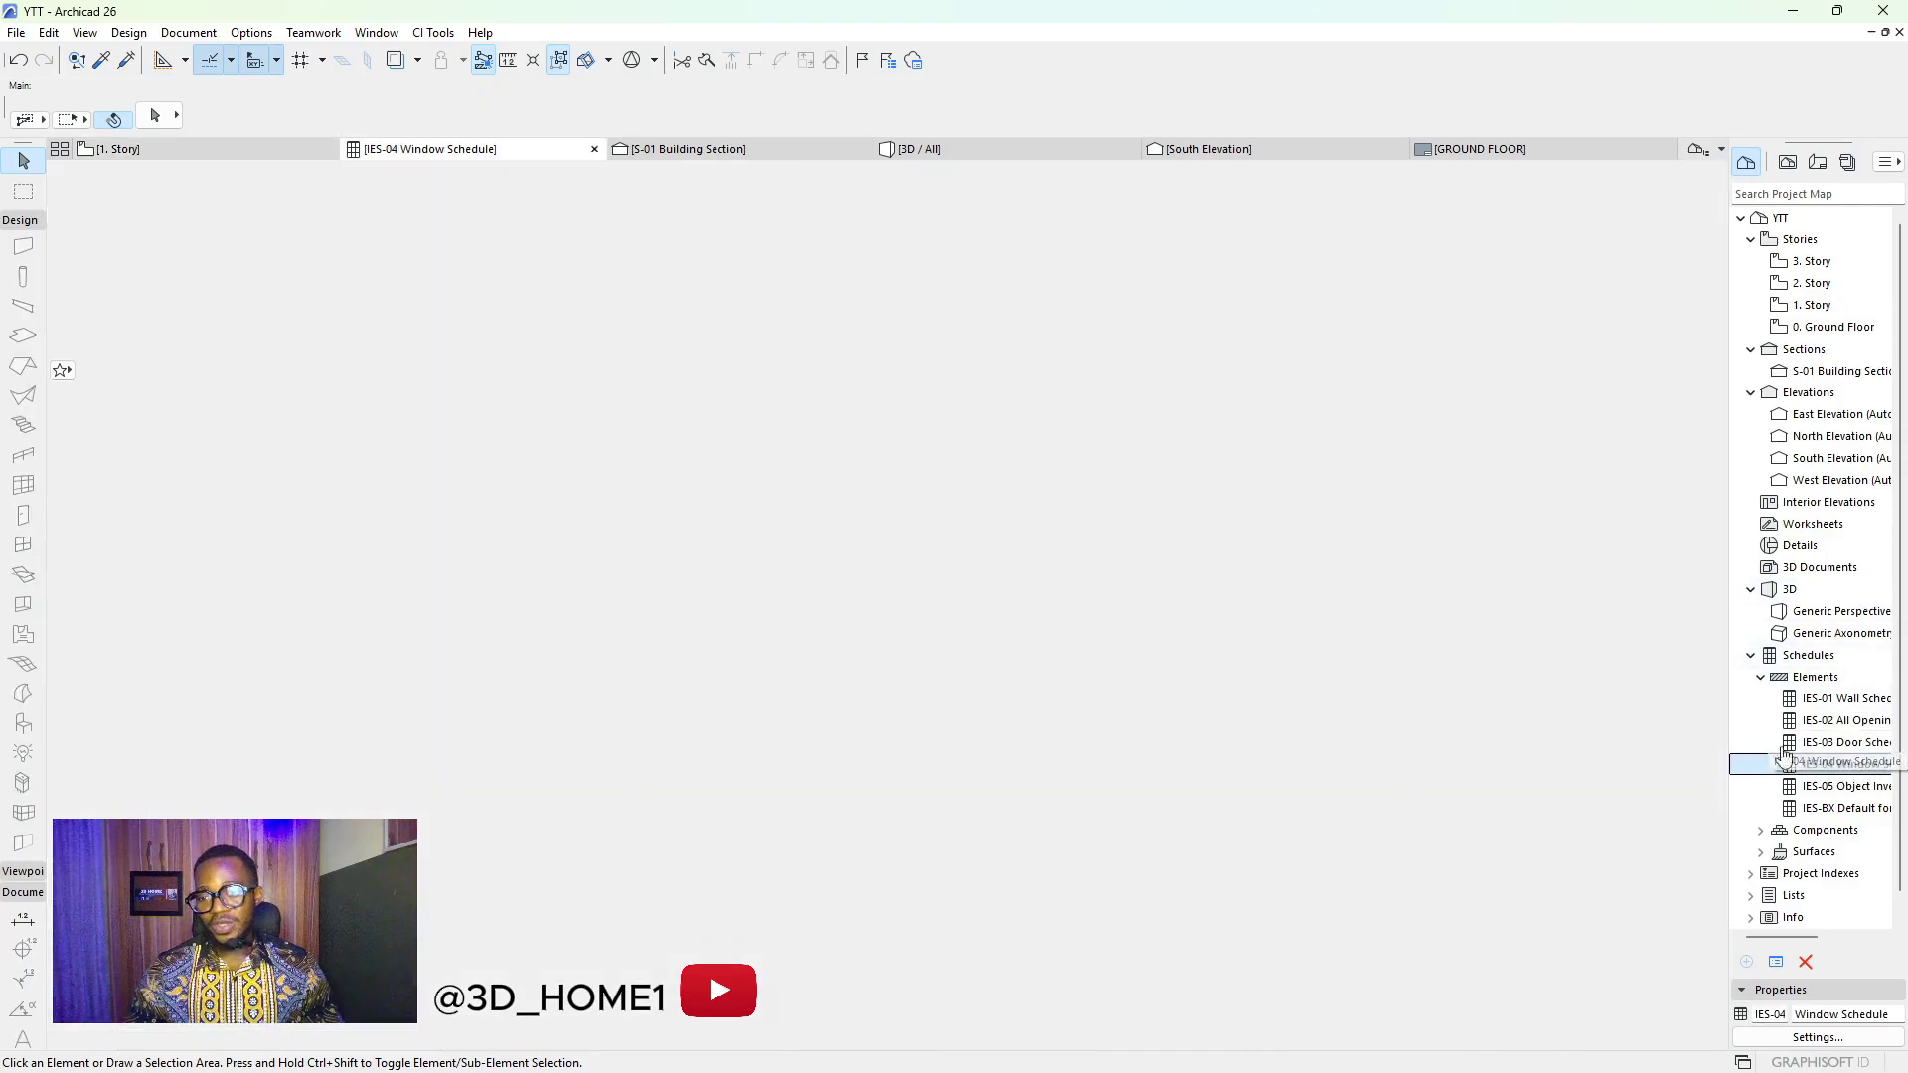